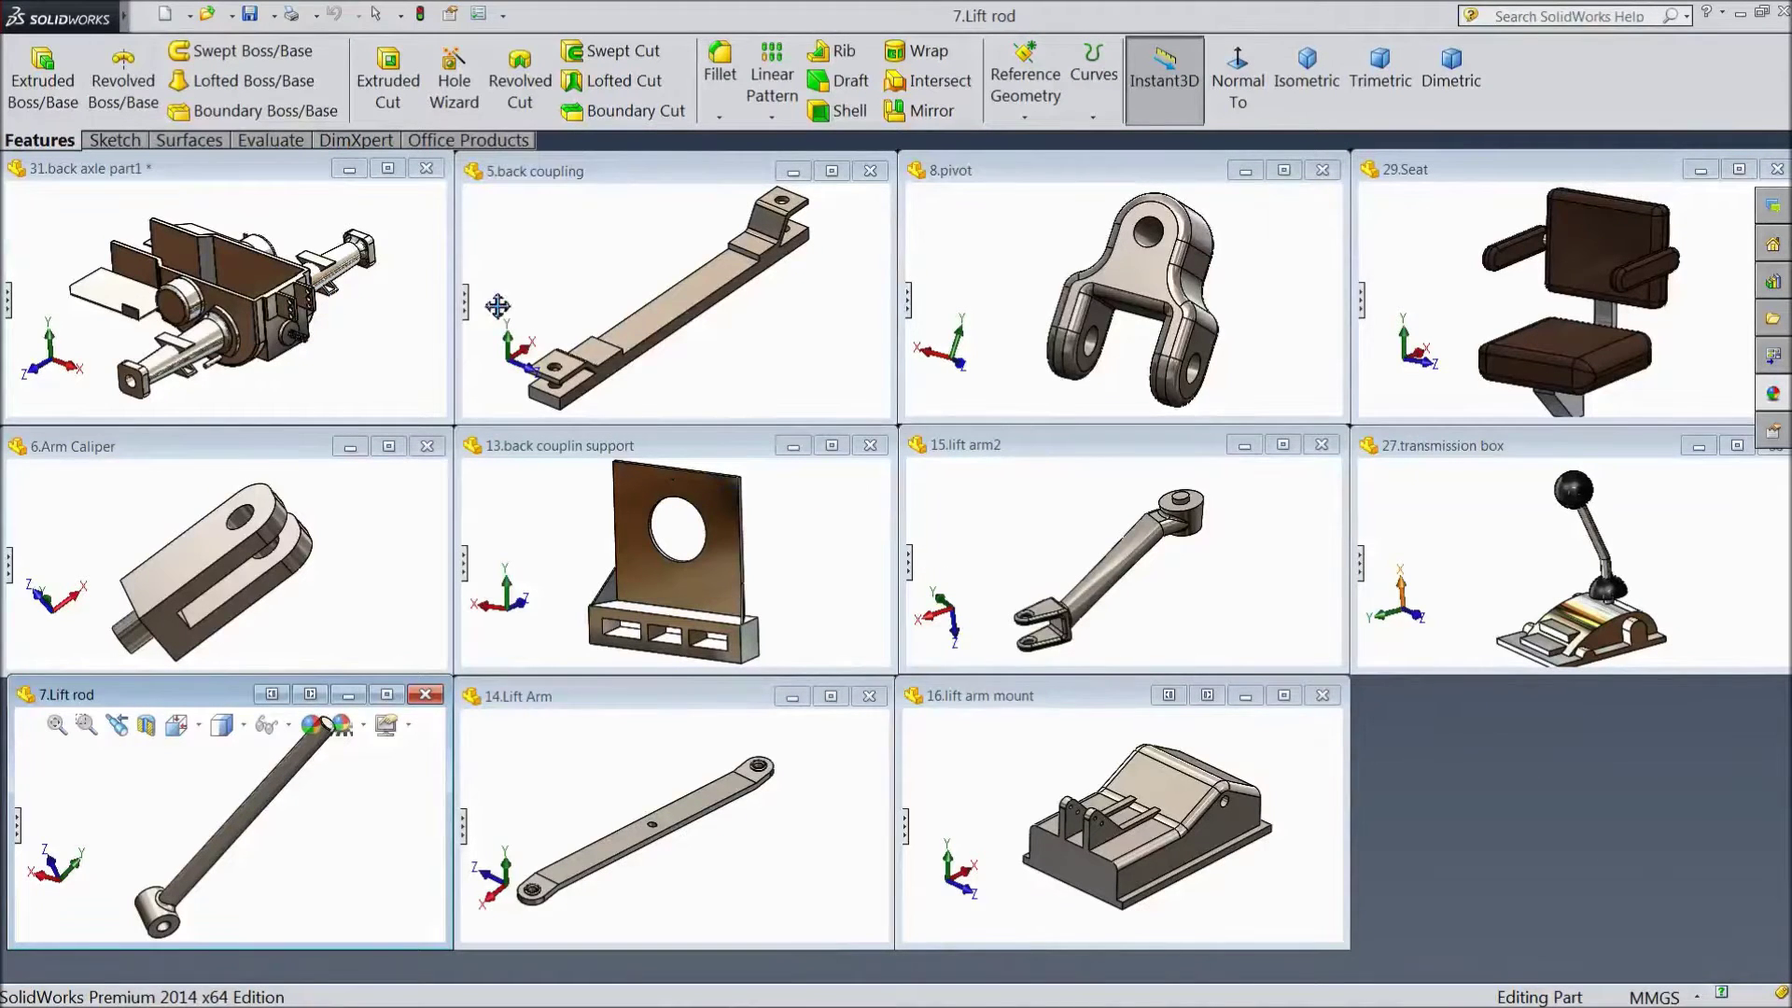
# Create a new assembly from the open part and maximize the assembly window
pyautogui.click(234, 14)
pyautogui.click(189, 14)
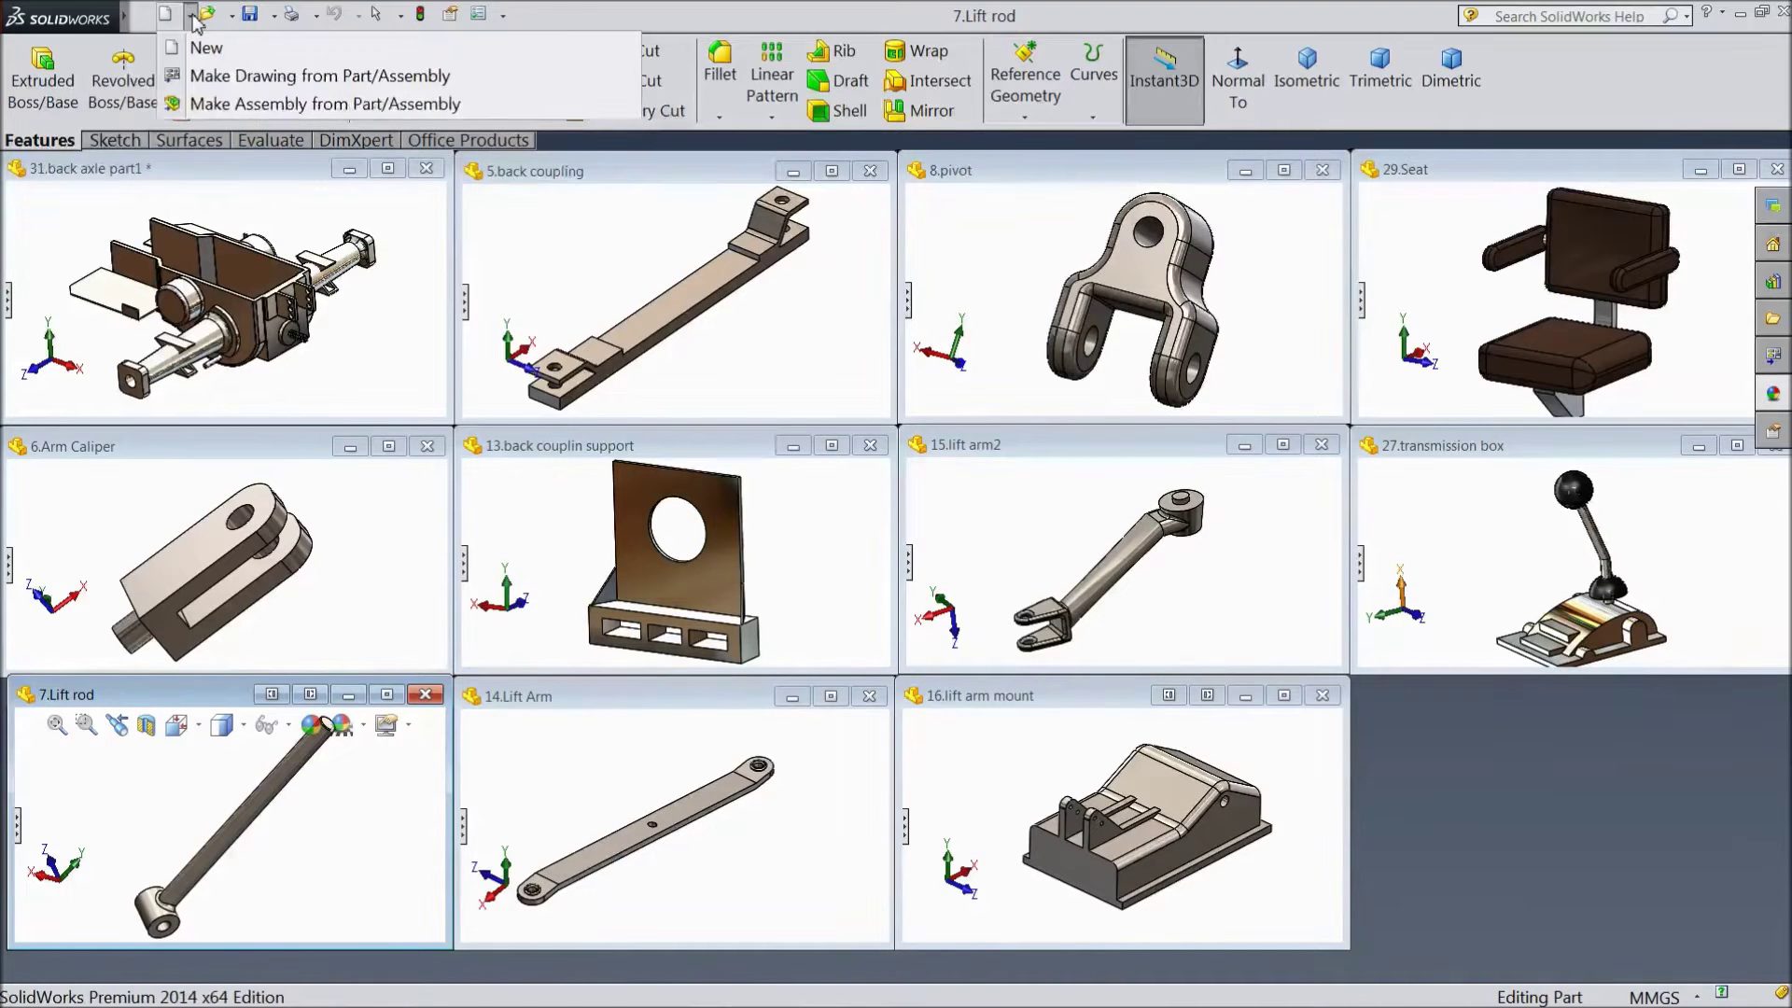
pyautogui.click(218, 104)
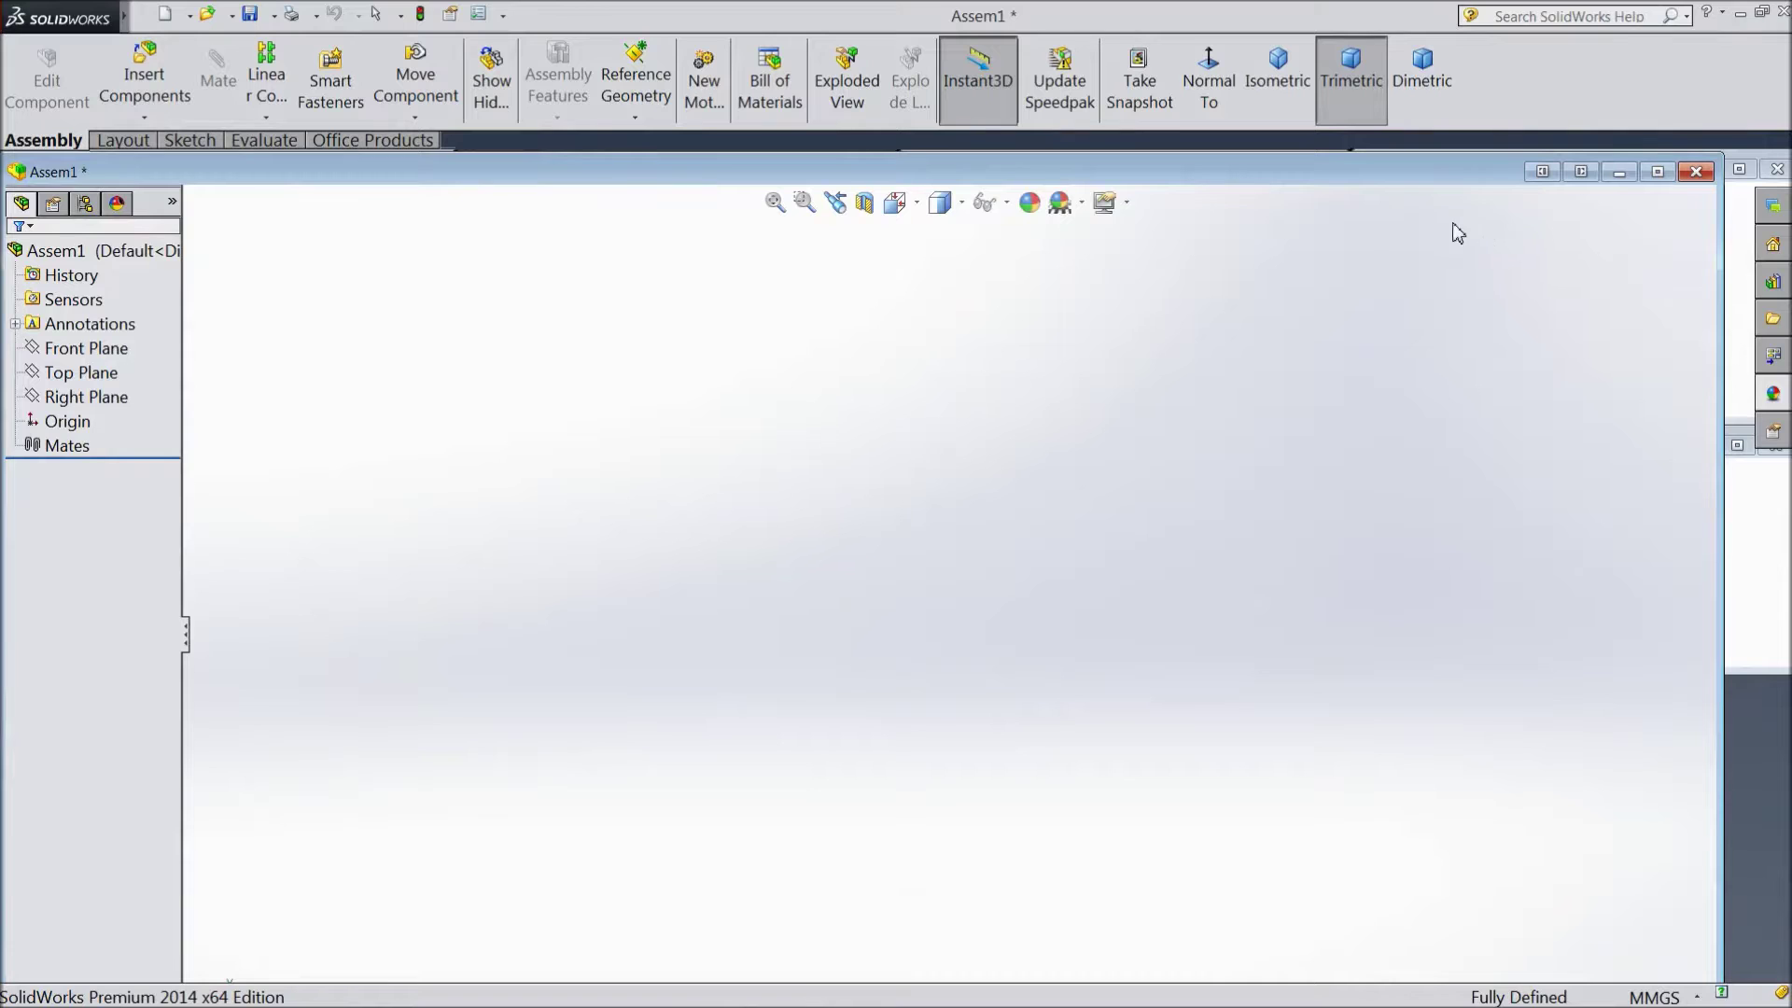
pyautogui.click(1660, 173)
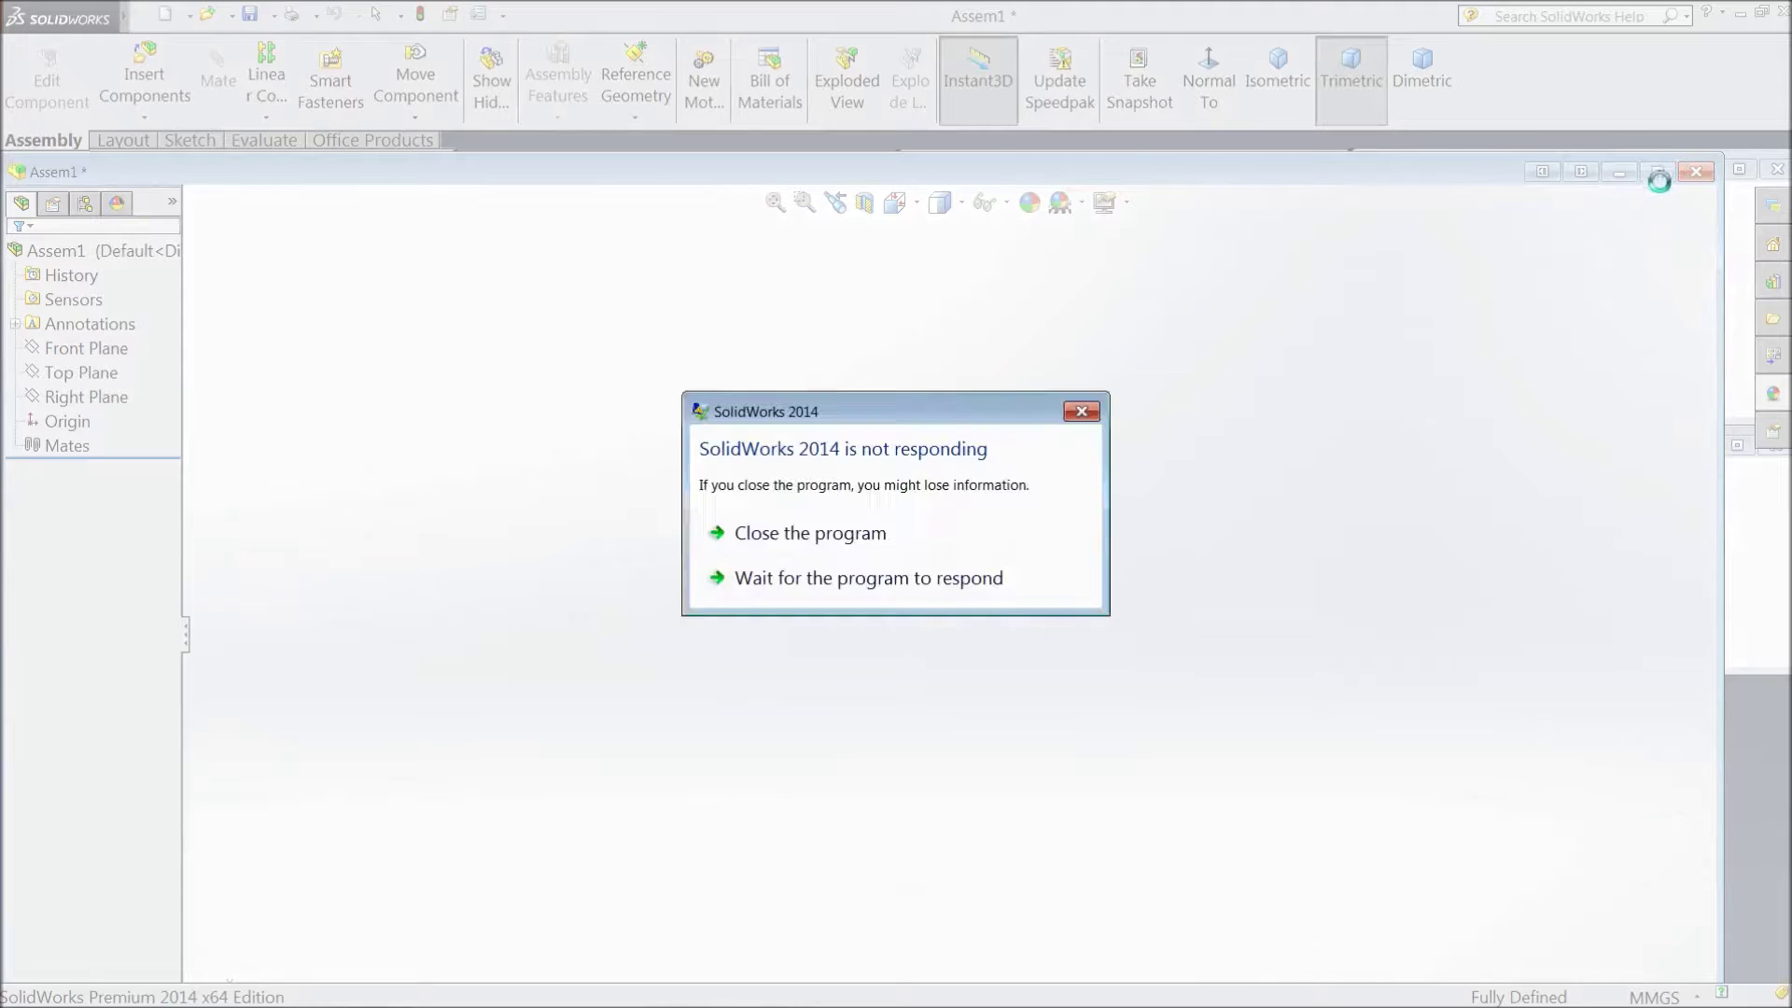
pyautogui.click(911, 579)
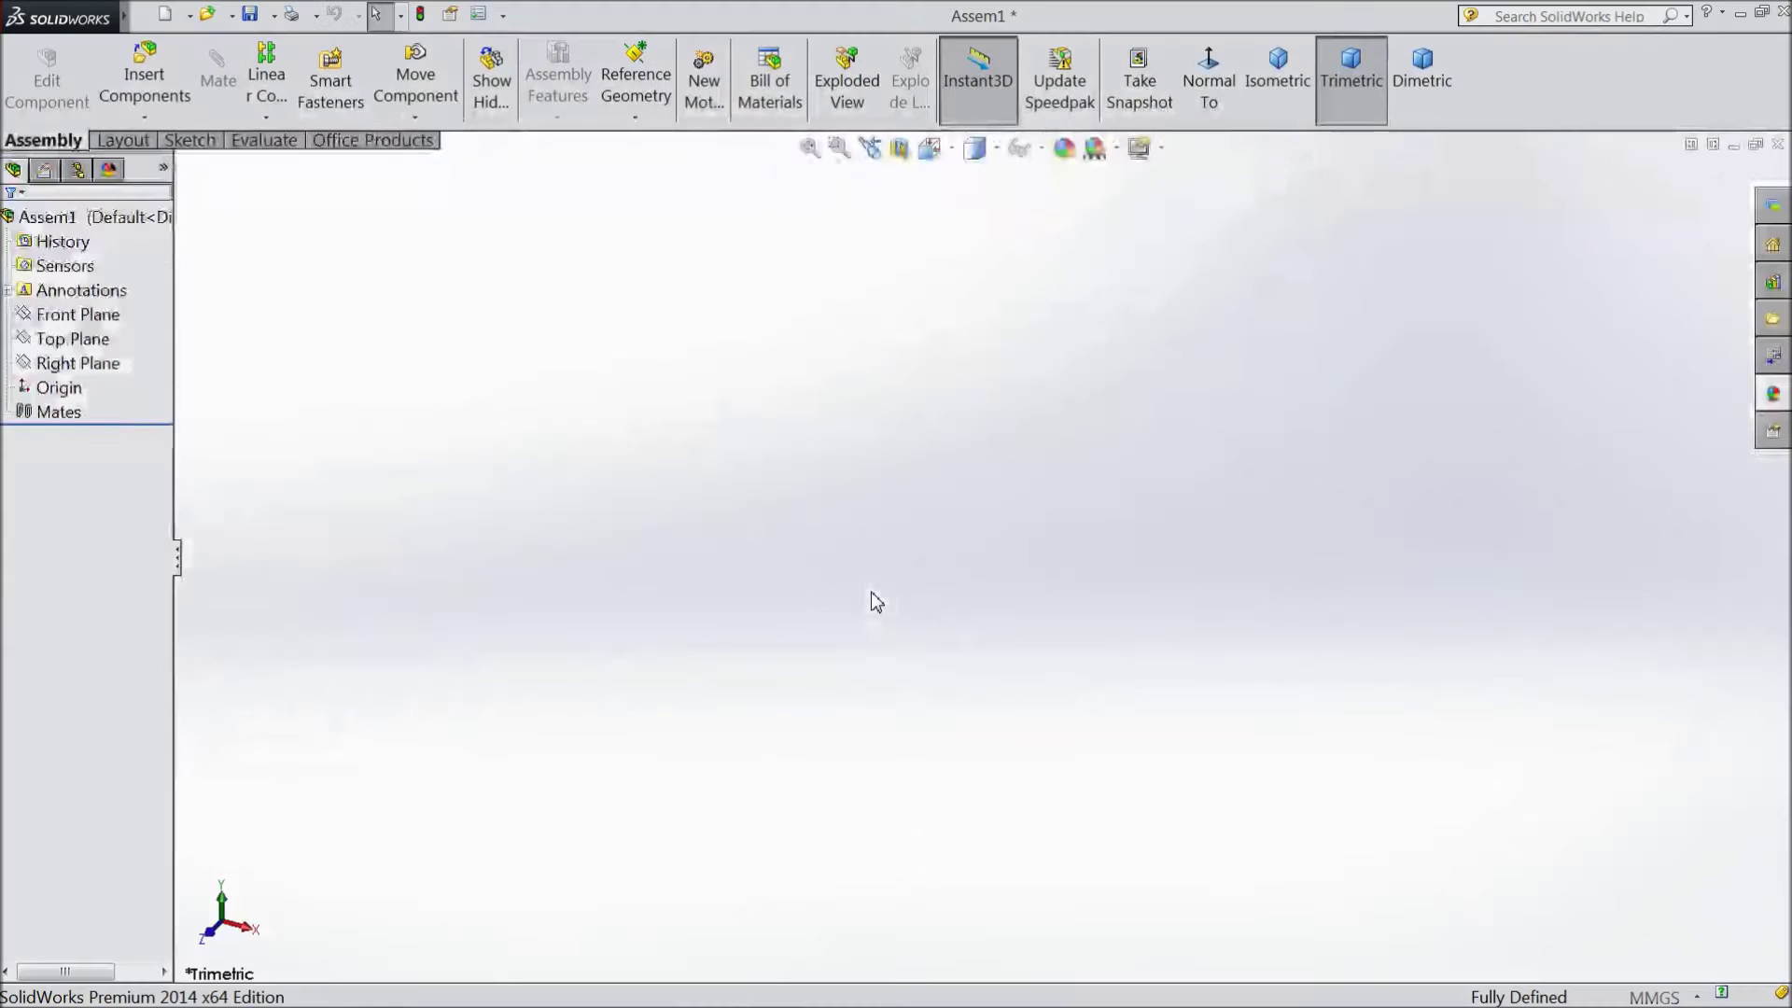
pyautogui.moveTo(177, 760); pyautogui.dragTo(234, 761)
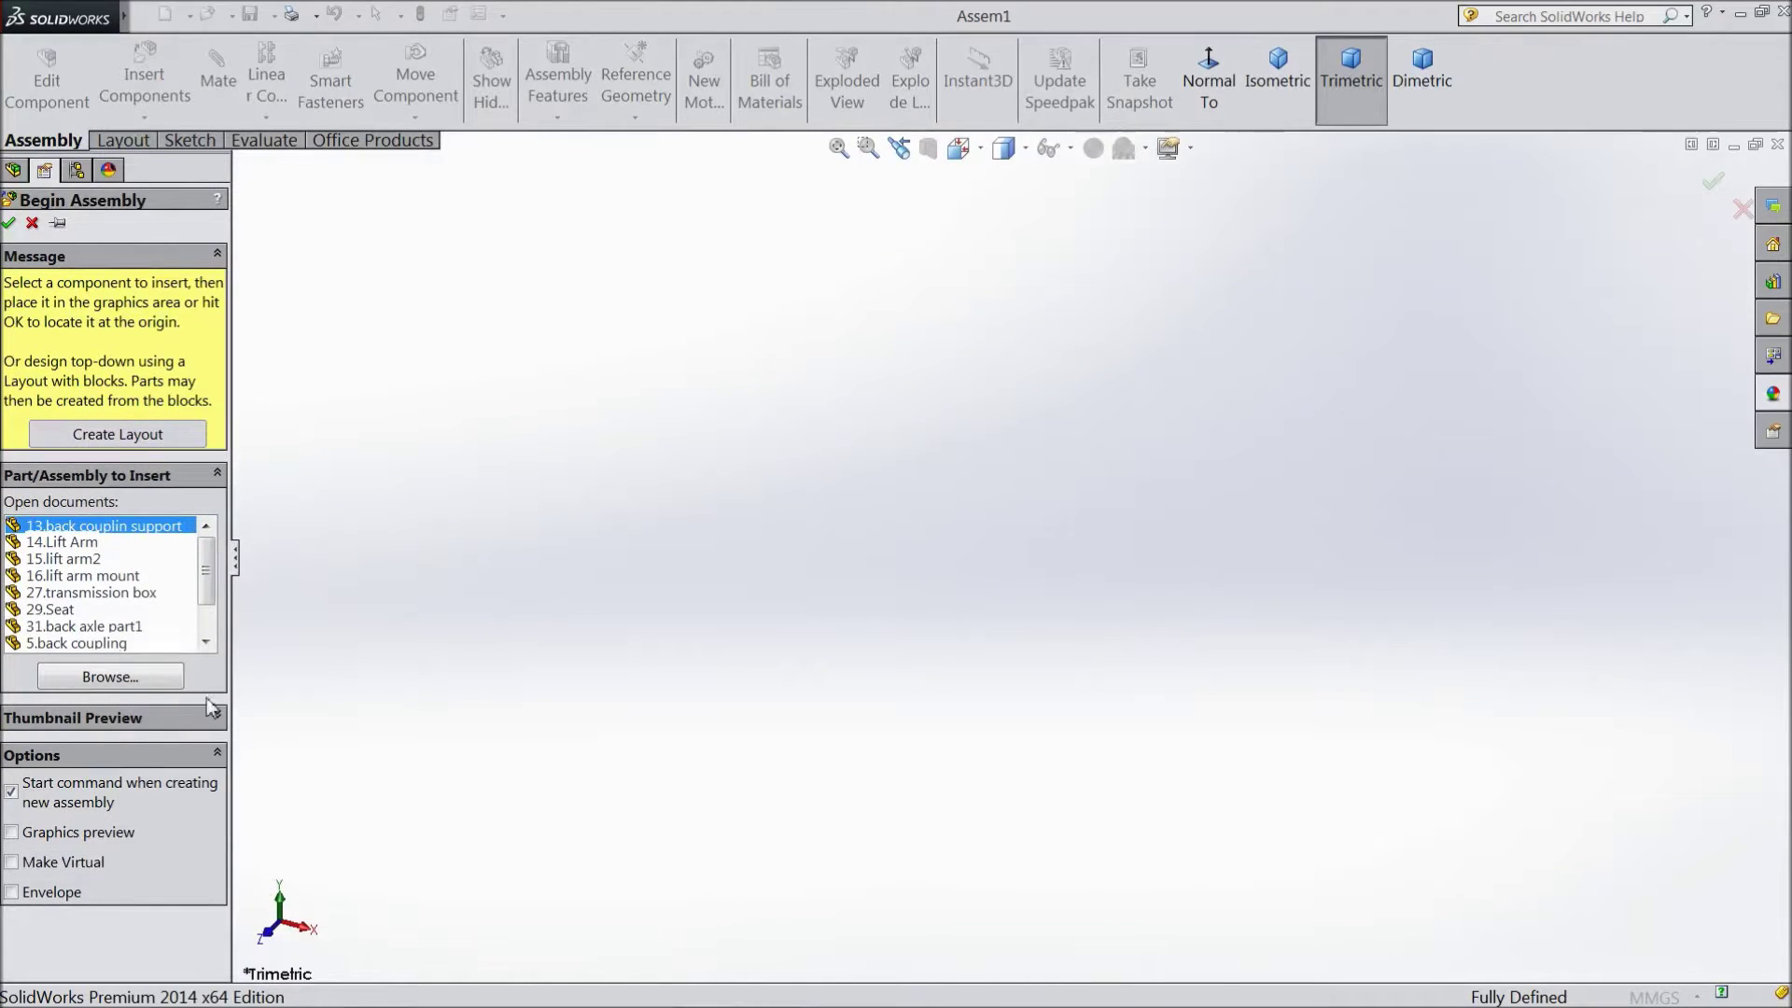
# Insert 31.back axle part1 into the assembly as the first component
pyautogui.click(130, 629)
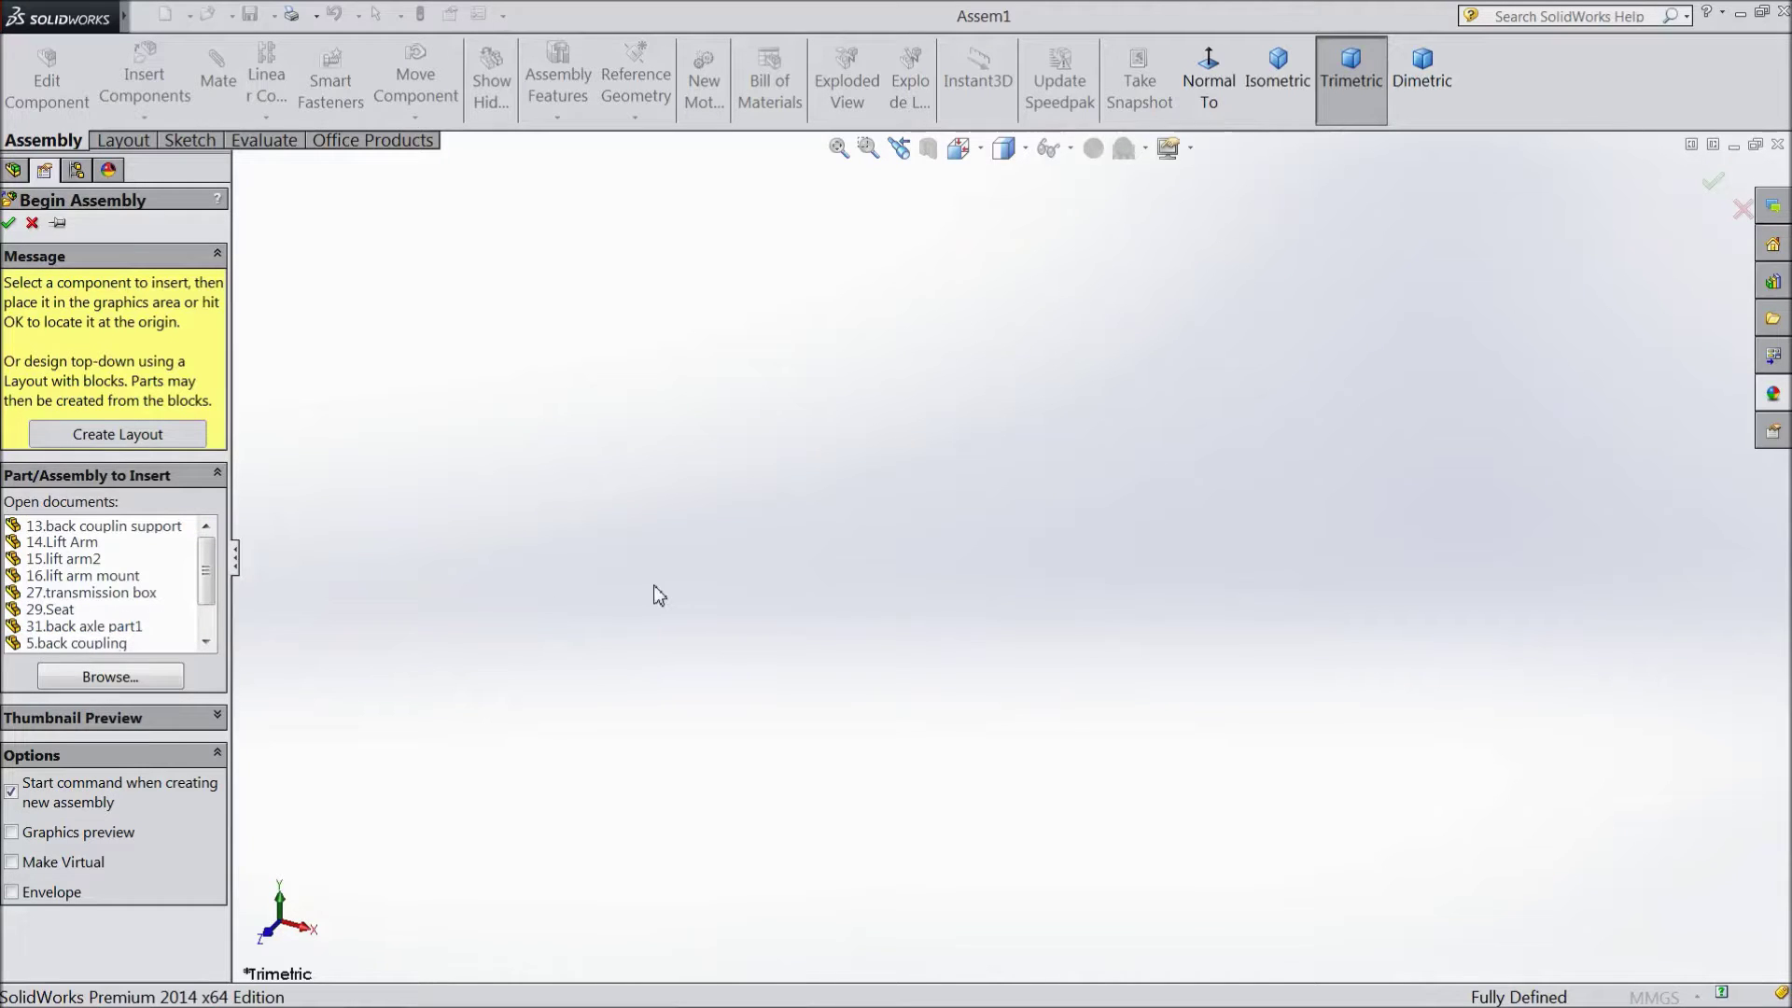
pyautogui.click(97, 628)
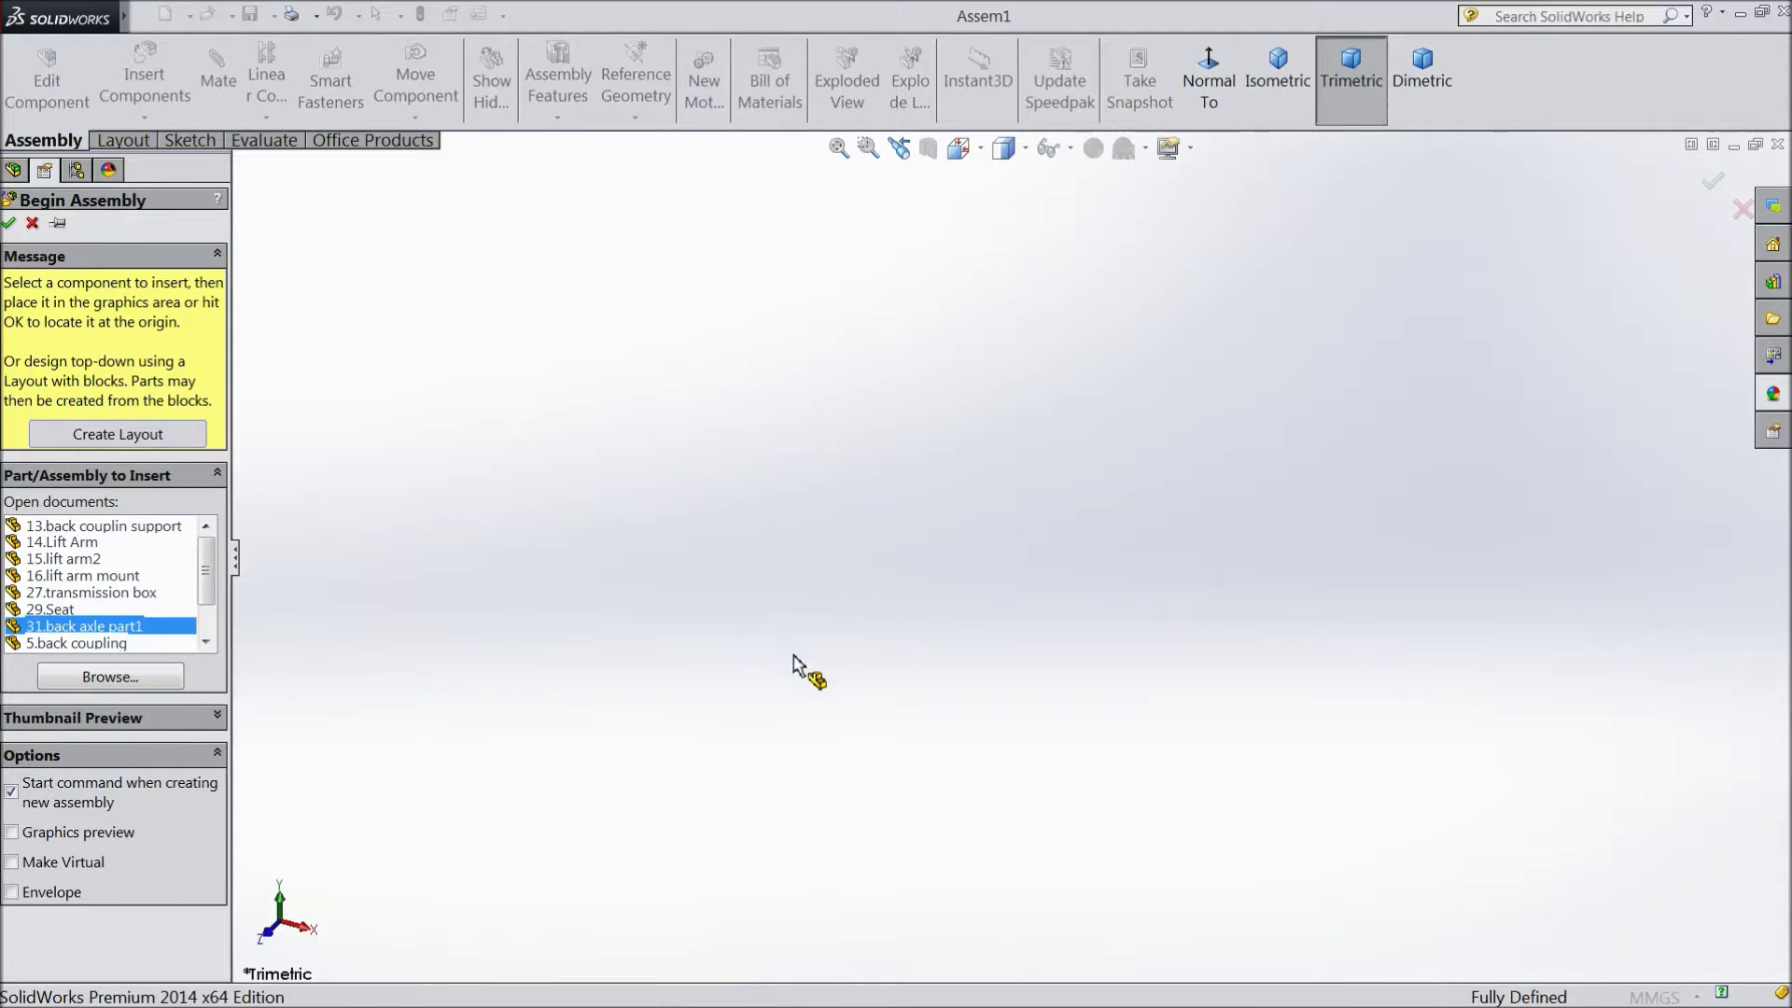
pyautogui.click(775, 612)
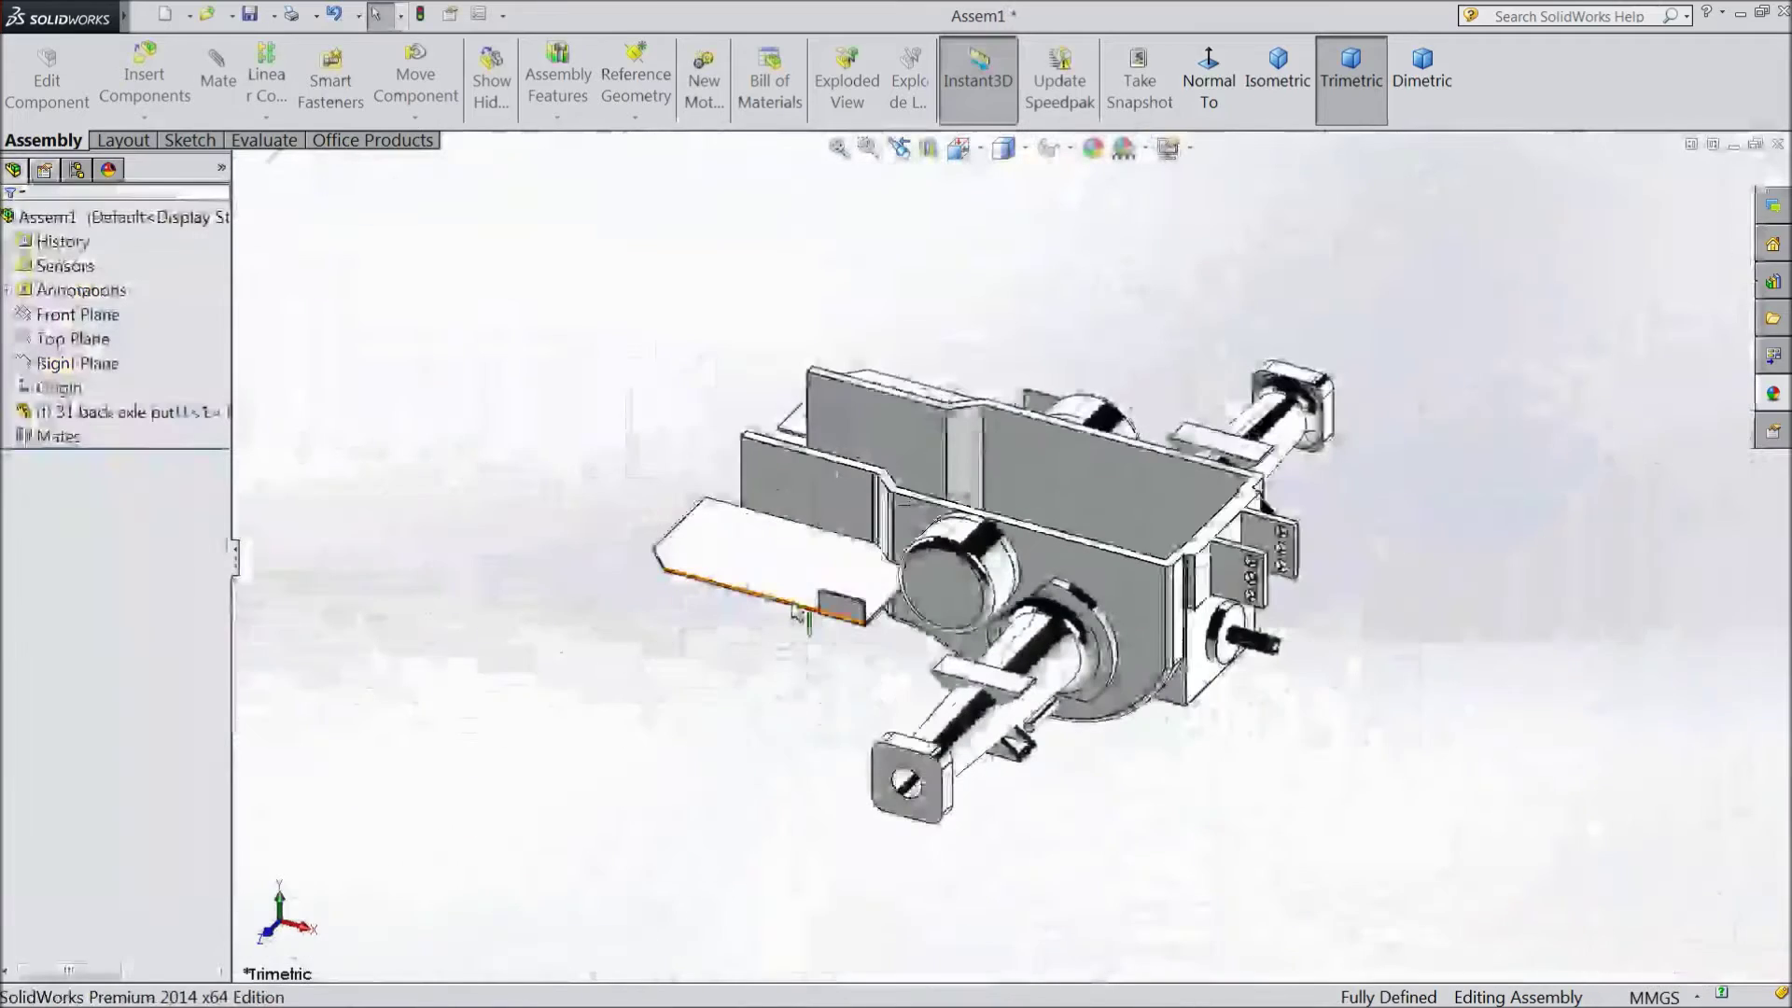
# Apply the Plain White scene to the assembly view
pyautogui.click(1125, 147)
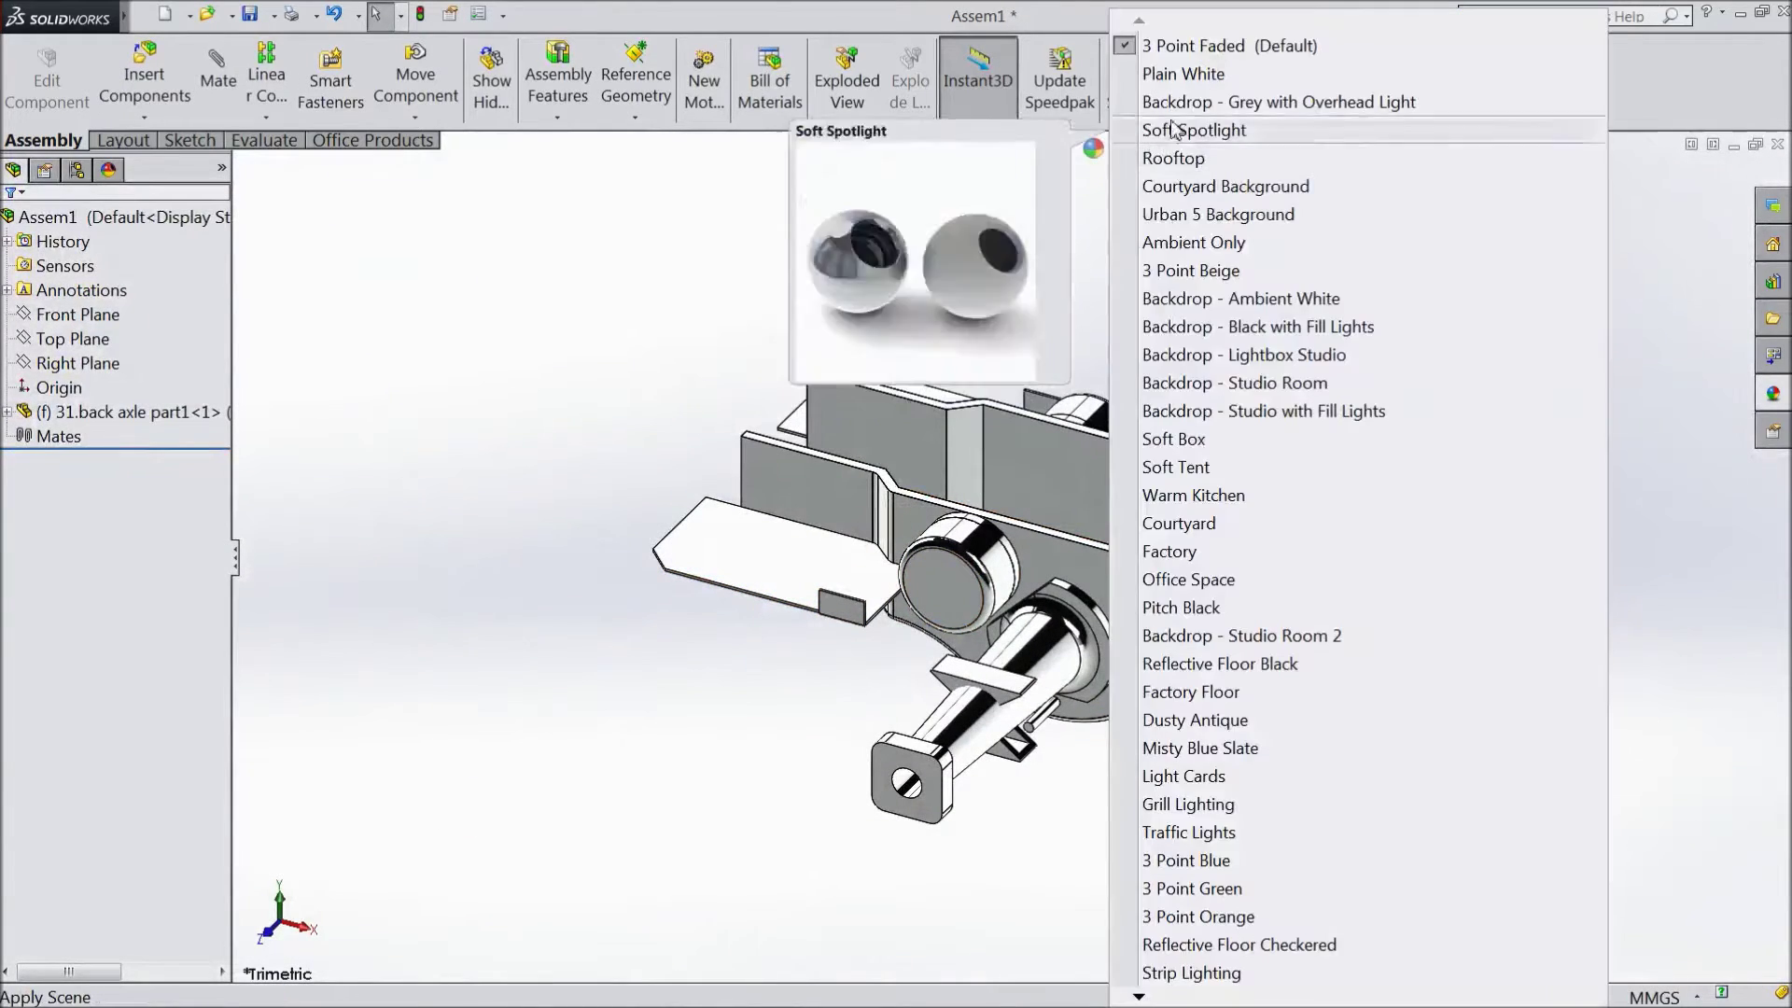
pyautogui.click(1182, 75)
pyautogui.click(1190, 147)
pyautogui.click(1363, 541)
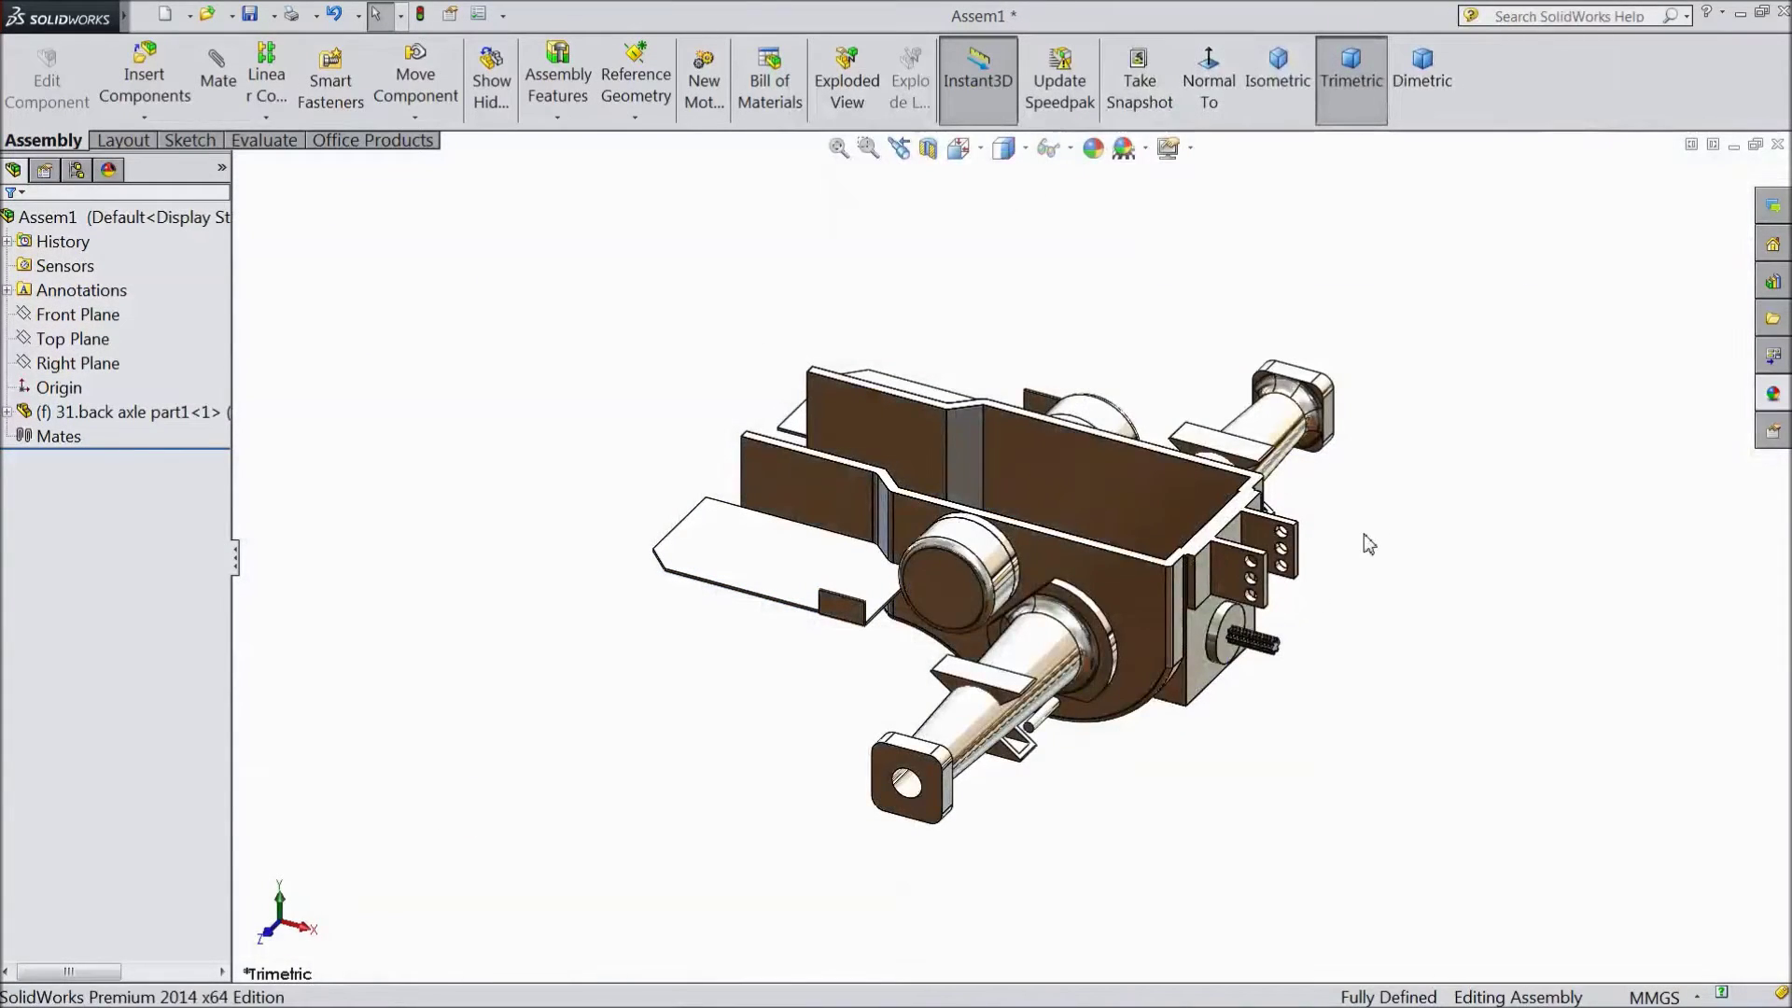
# Turn on the display of origins in the assembly view
pyautogui.click(1070, 147)
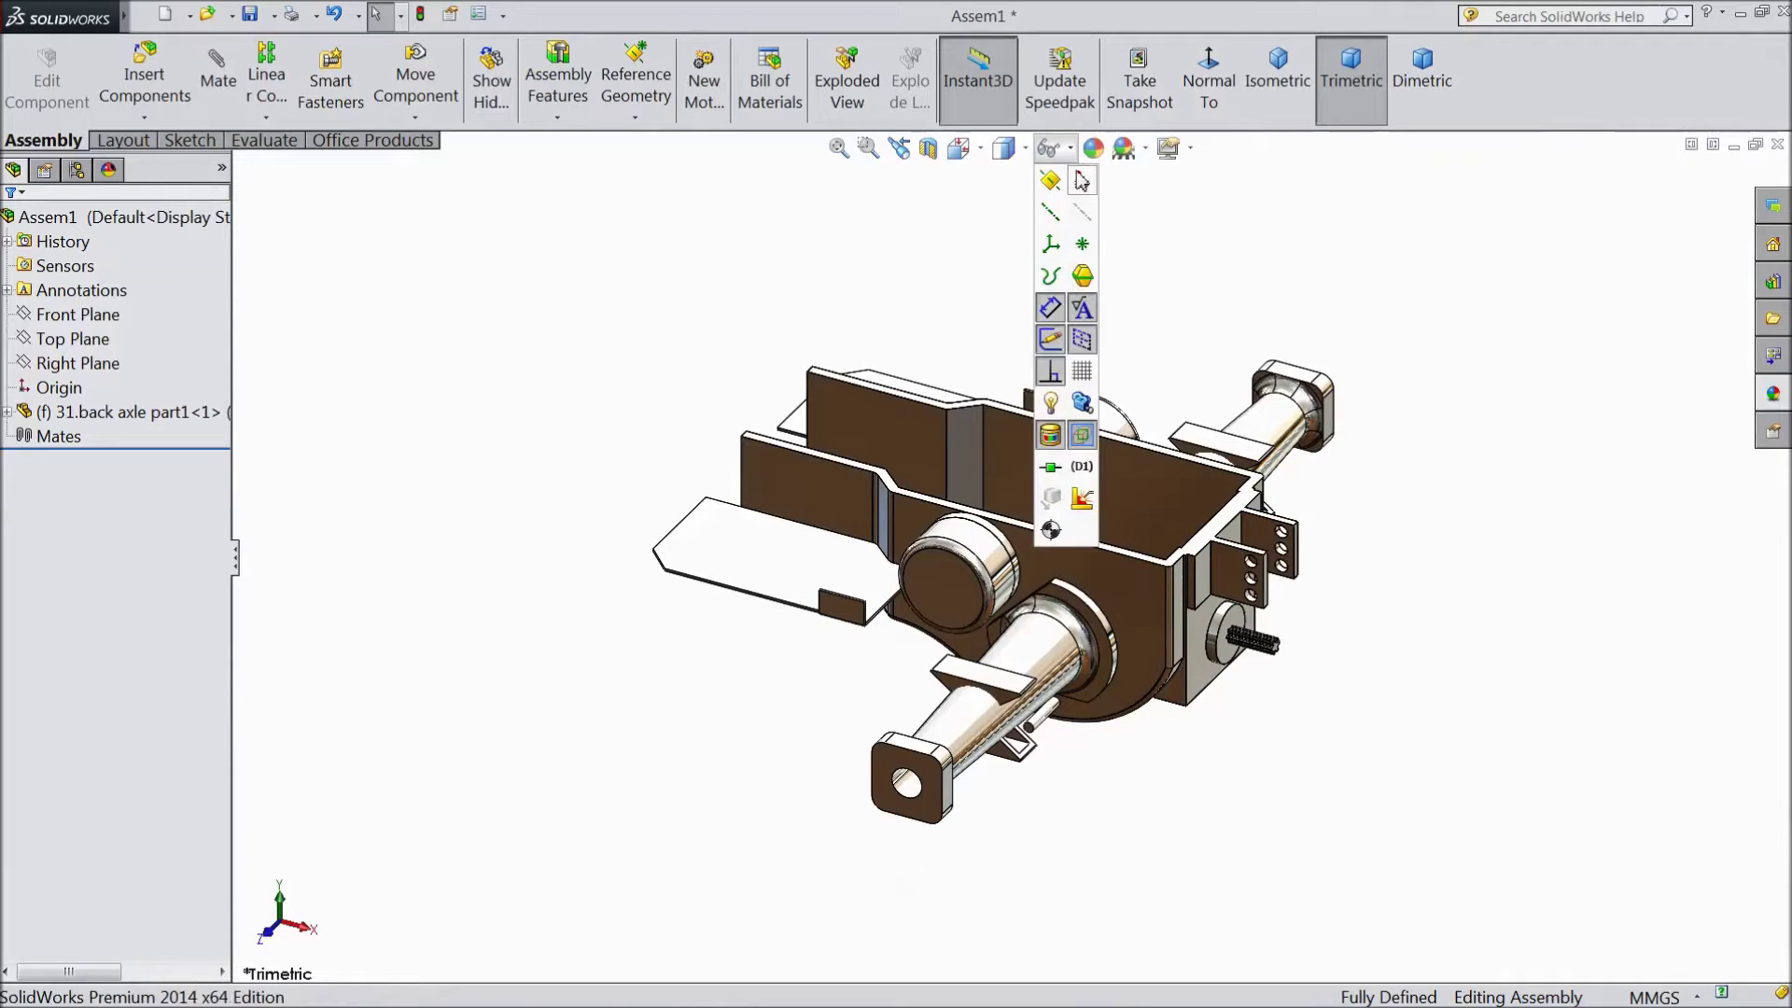
pyautogui.click(1081, 183)
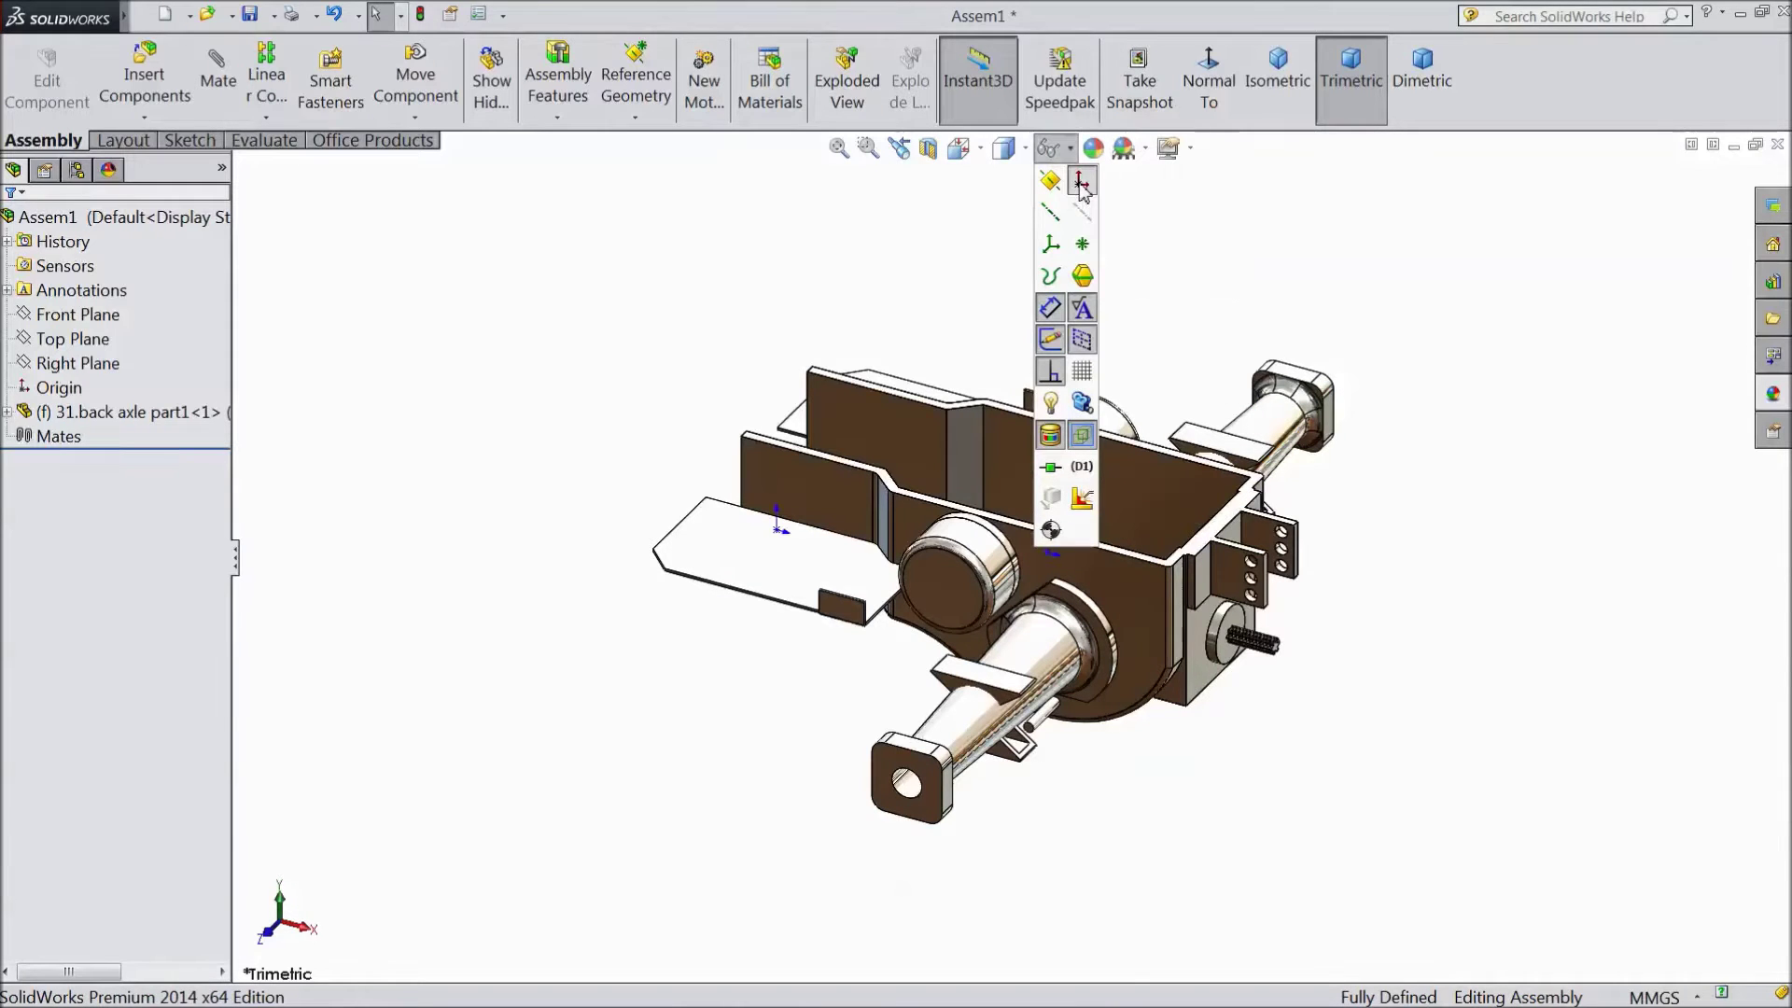
# Float the fixed back axle part so it can be repositioned
pyautogui.moveTo(1095, 292); pyautogui.dragTo(1085, 337, button='middle')
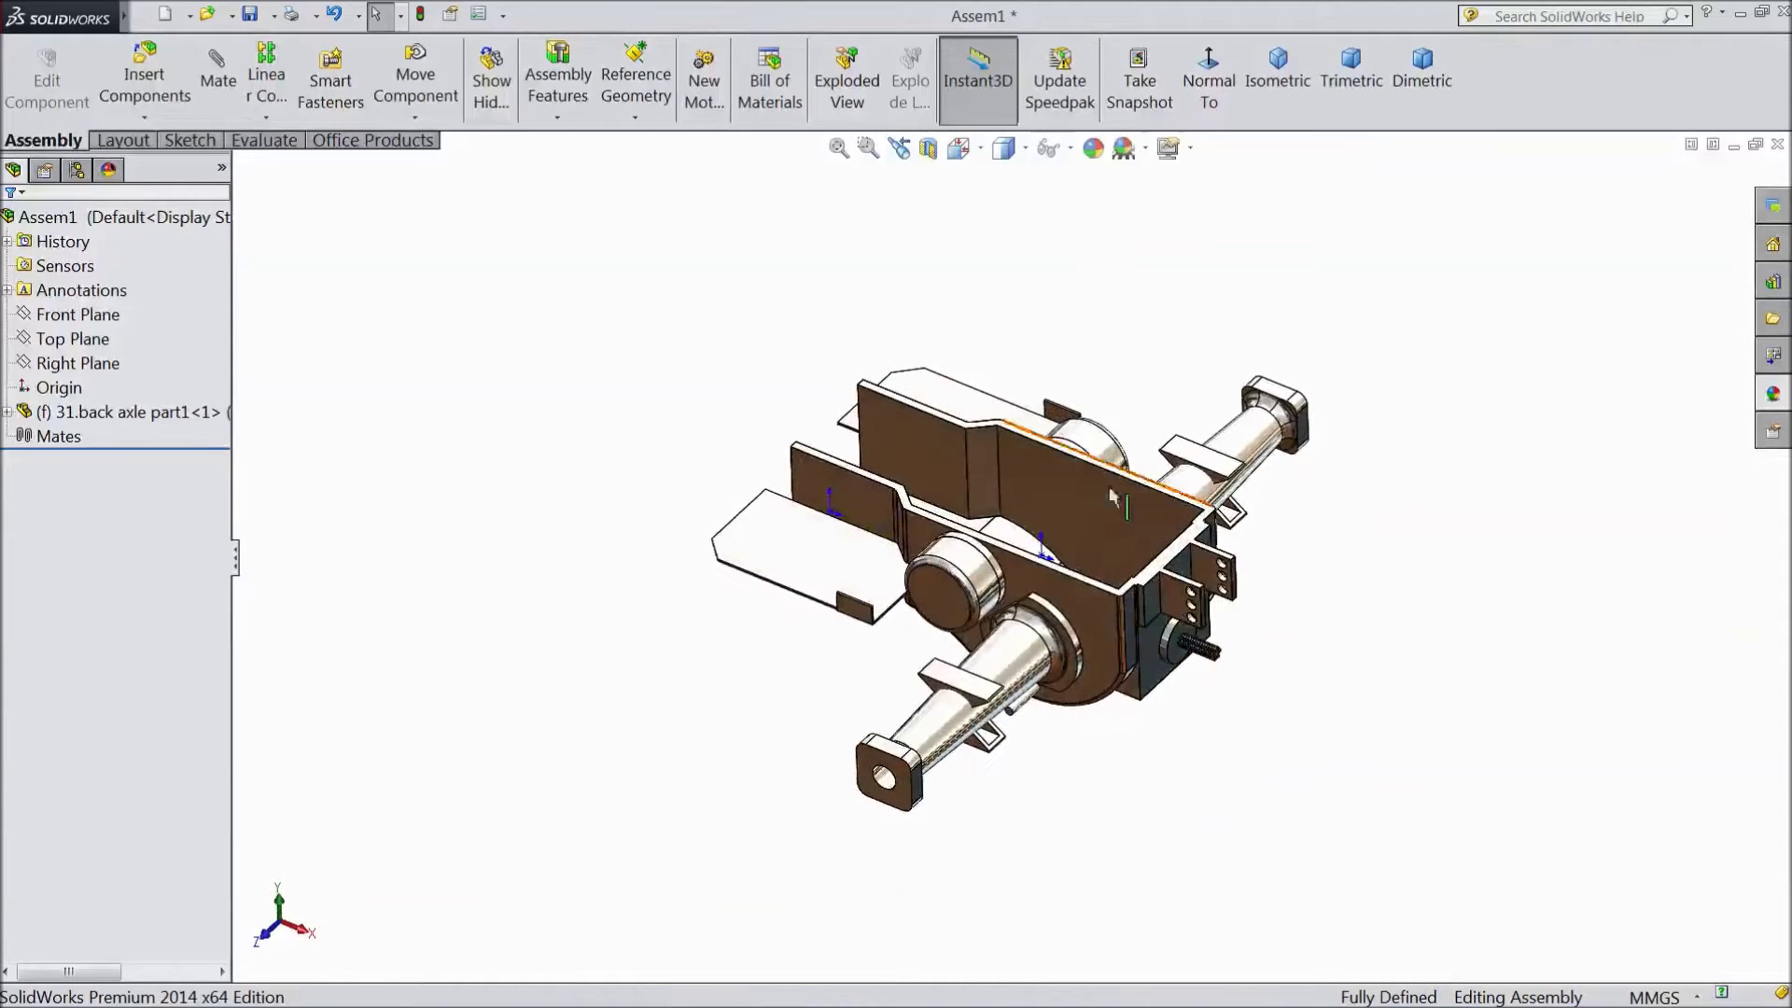
pyautogui.scroll(-1, 1174, 557)
pyautogui.scroll(1, 1148, 560)
pyautogui.scroll(-1, 1146, 562)
pyautogui.scroll(1, 1083, 576)
pyautogui.scroll(-1, 1082, 576)
pyautogui.scroll(1, 1078, 579)
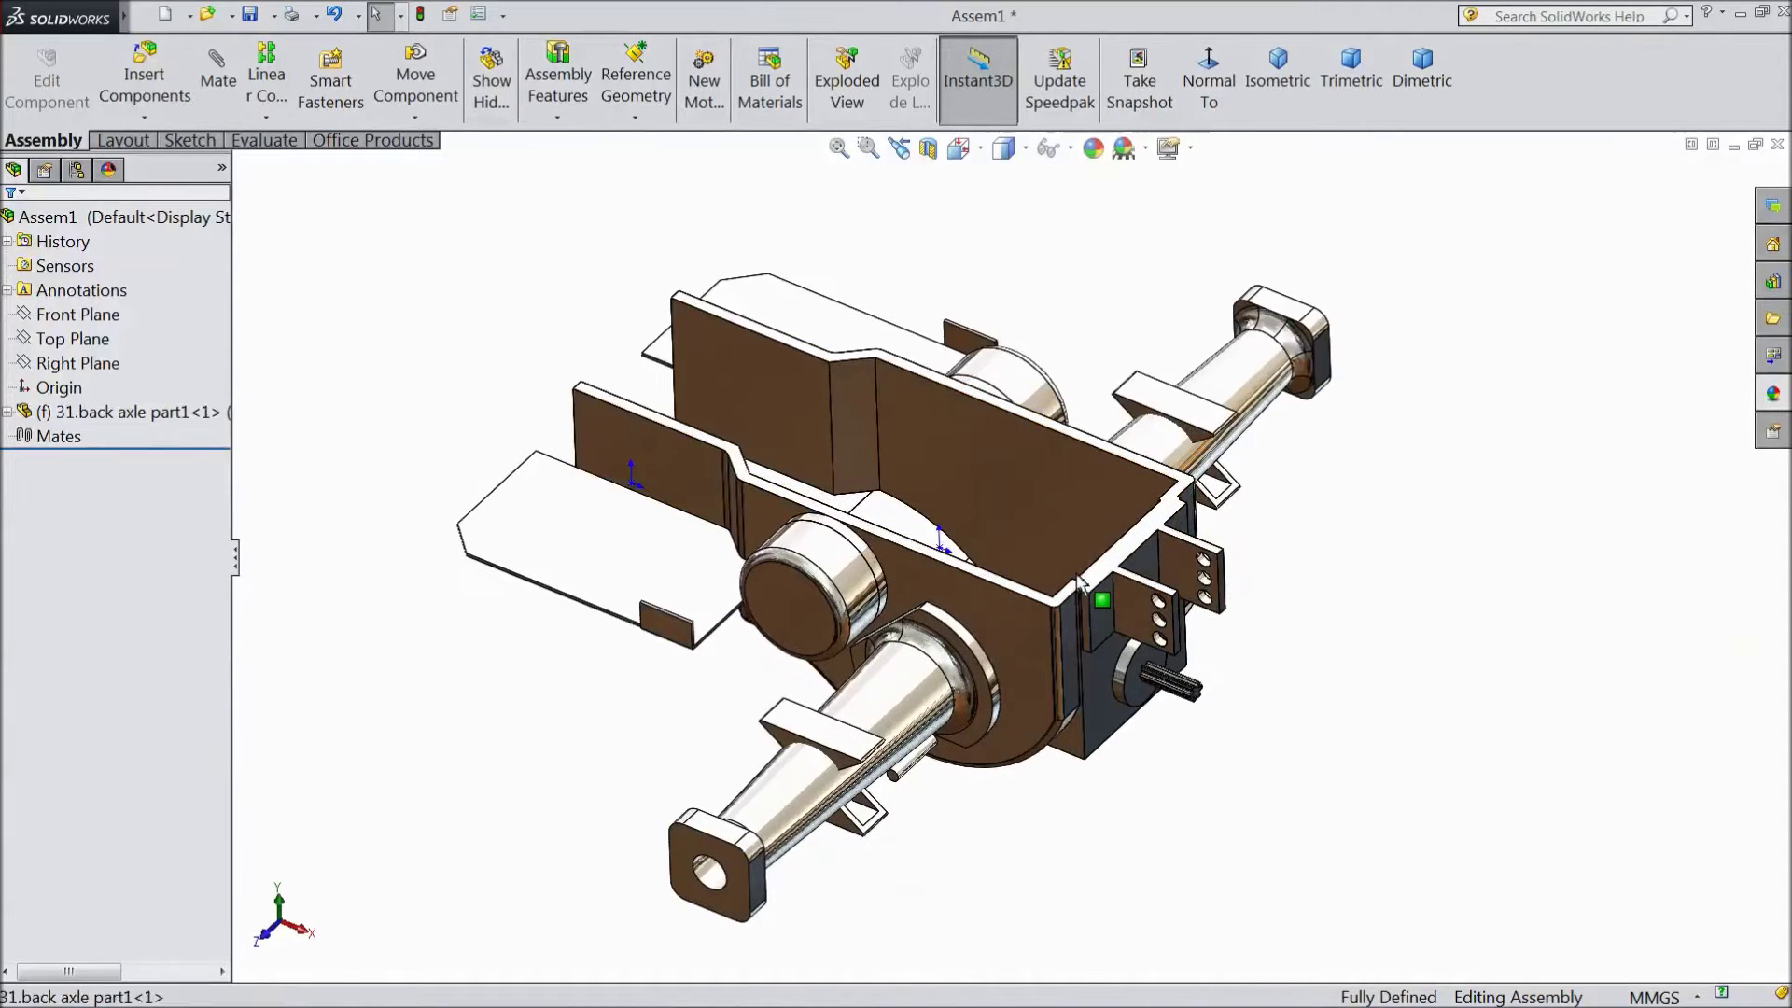
pyautogui.scroll(-1, 993, 558)
pyautogui.click(991, 556)
pyautogui.click(278, 388)
pyautogui.click(191, 411)
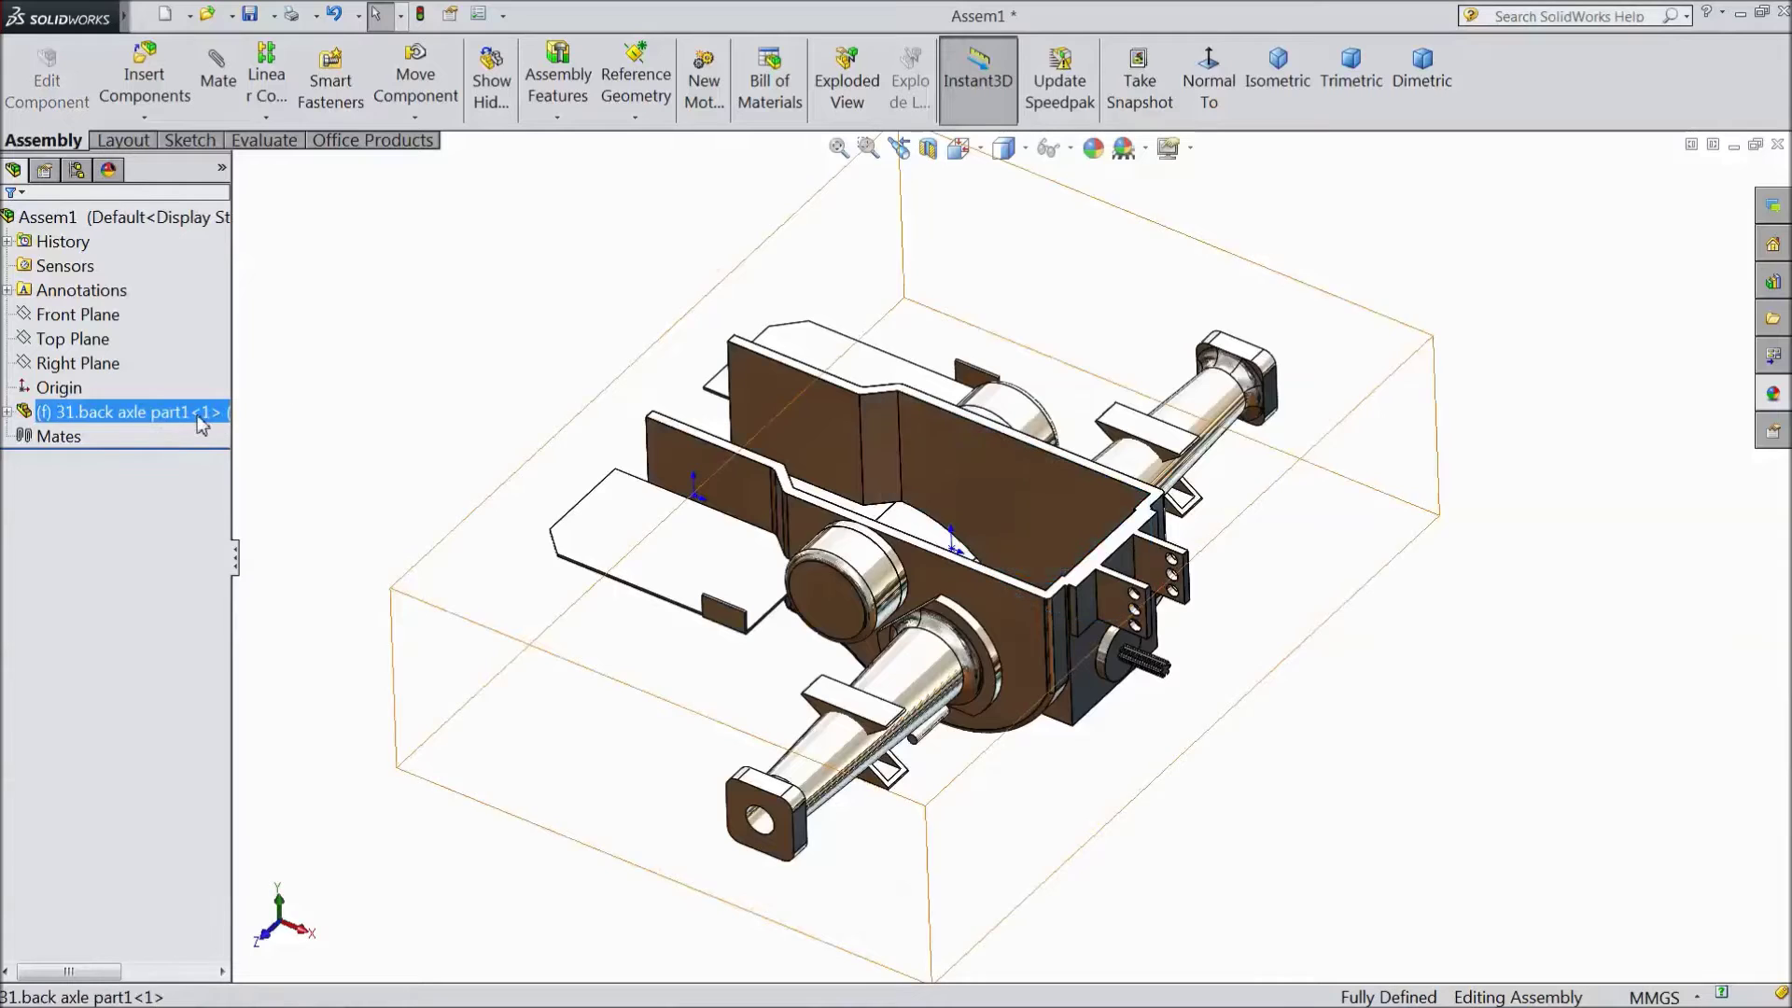
pyautogui.rightClick(195, 407)
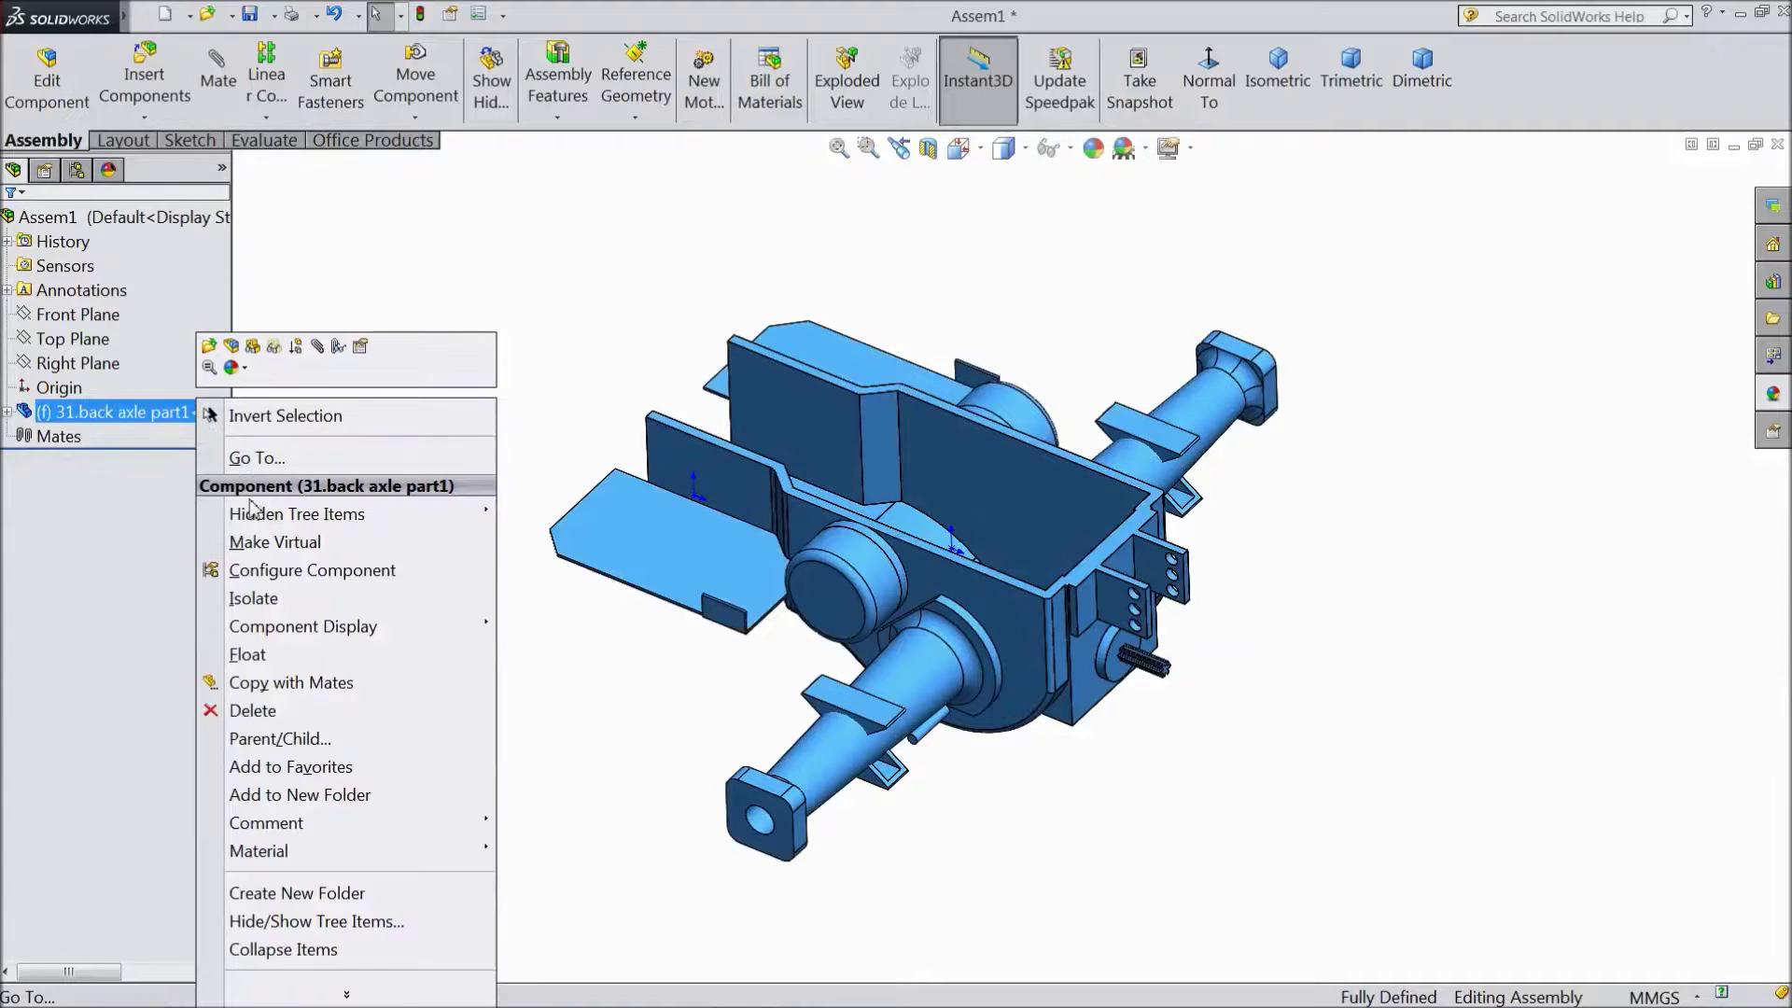
pyautogui.click(256, 661)
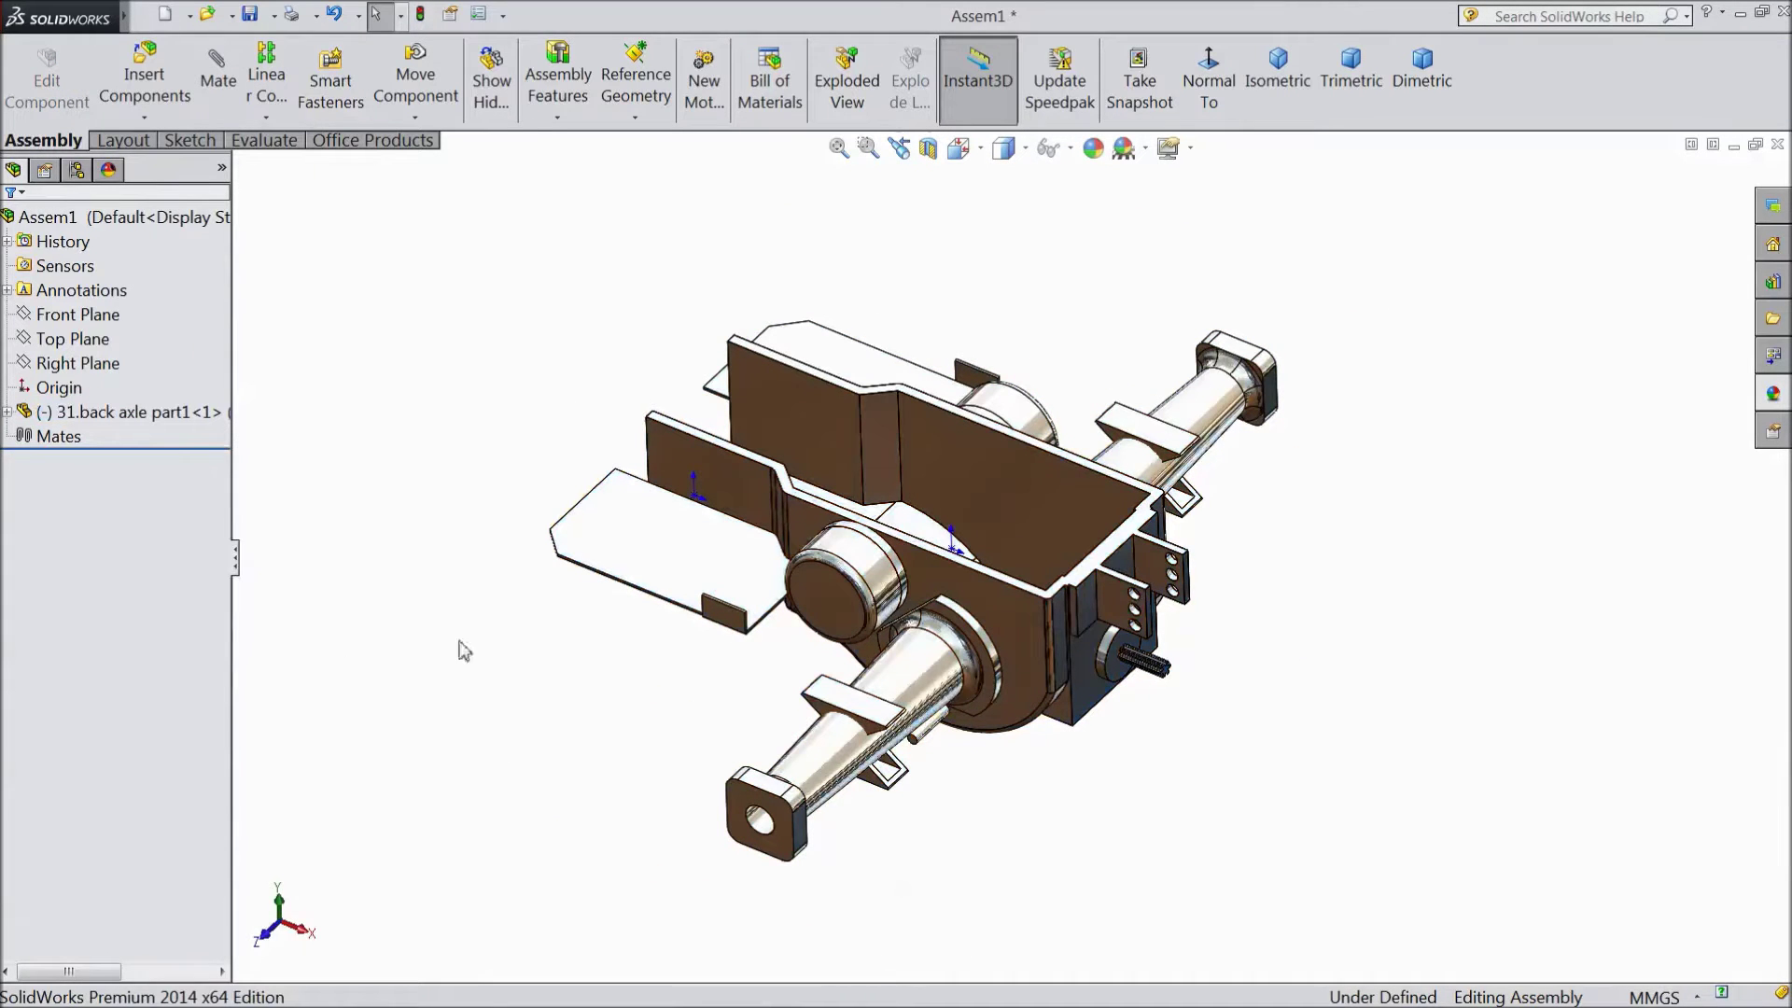
# Mate the back axle part's origin to the assembly origin with a Coincident mate and aligned axes
pyautogui.click(952, 551)
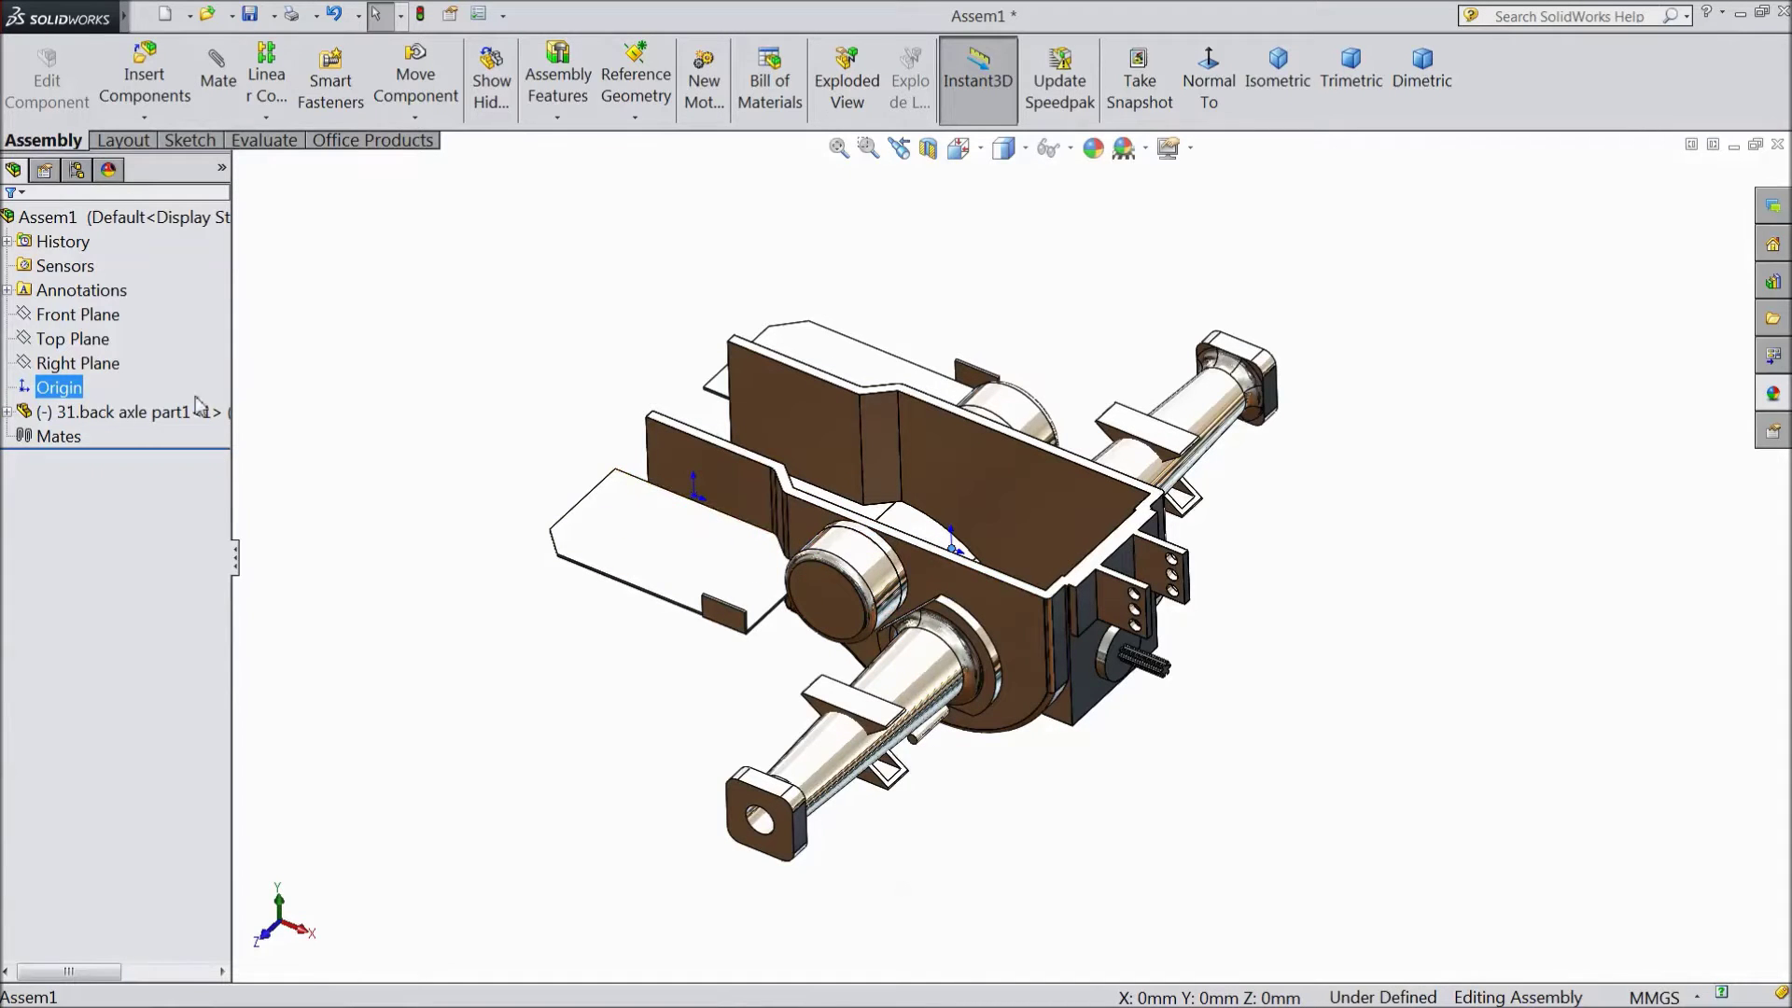
pyautogui.click(220, 73)
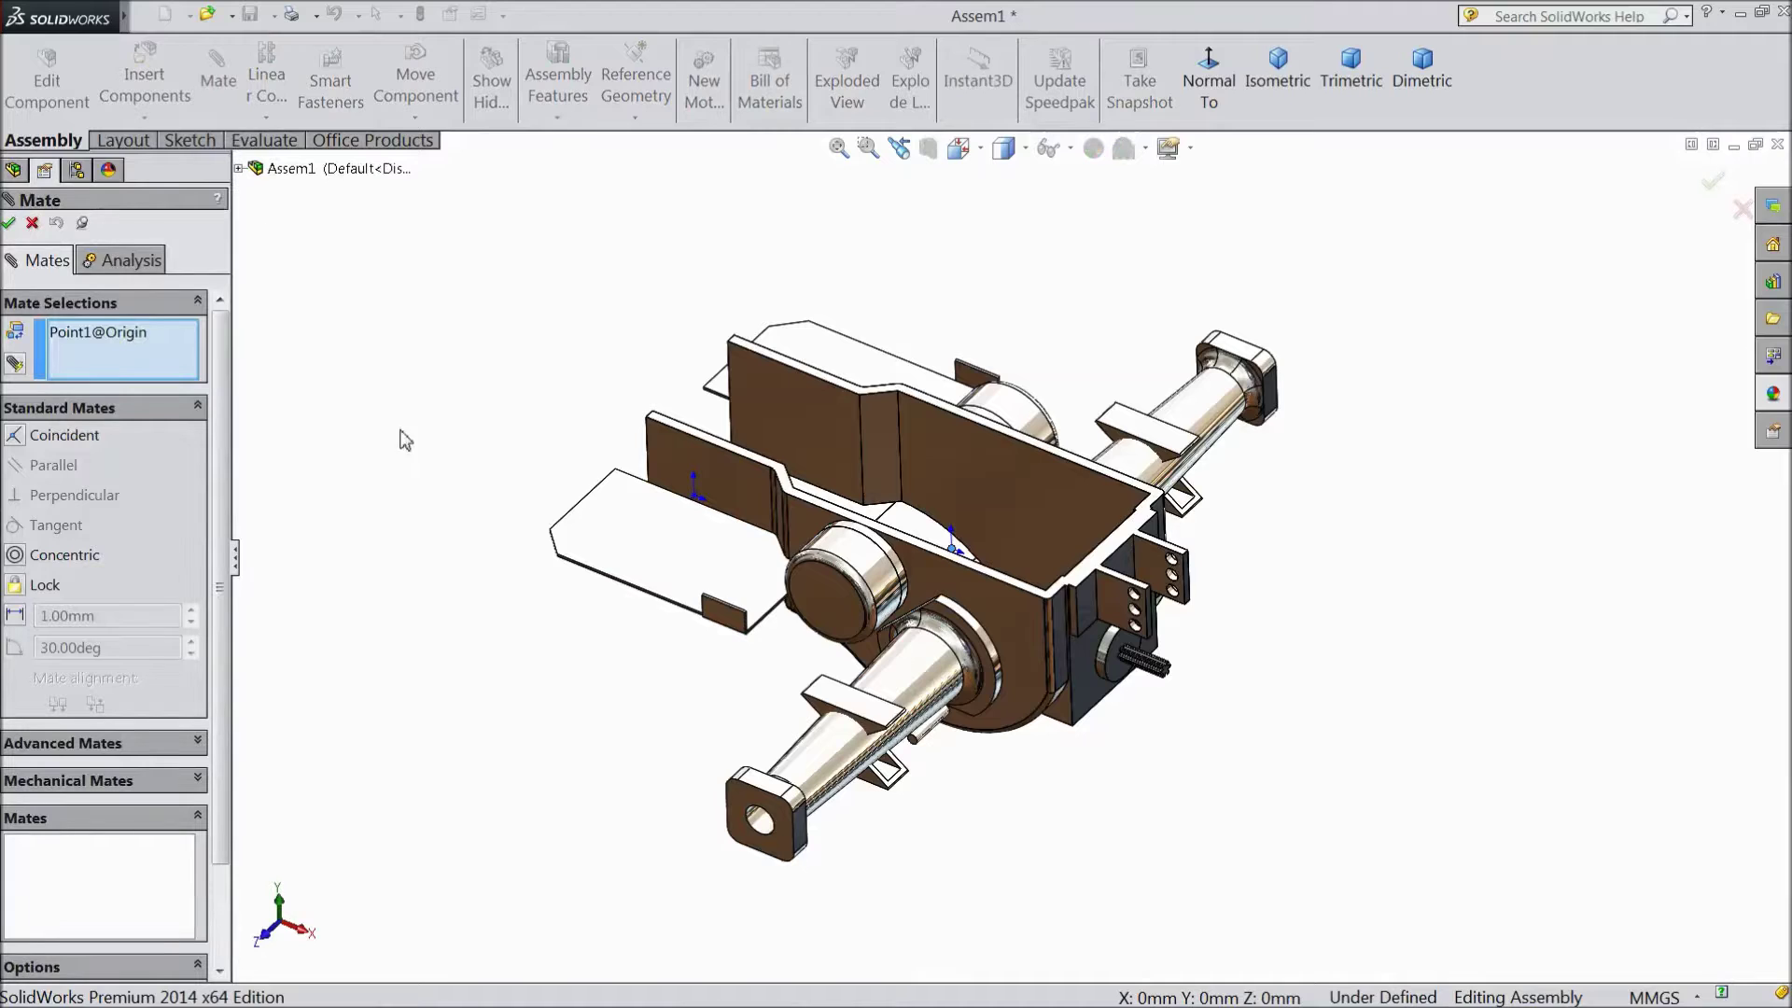
pyautogui.click(695, 497)
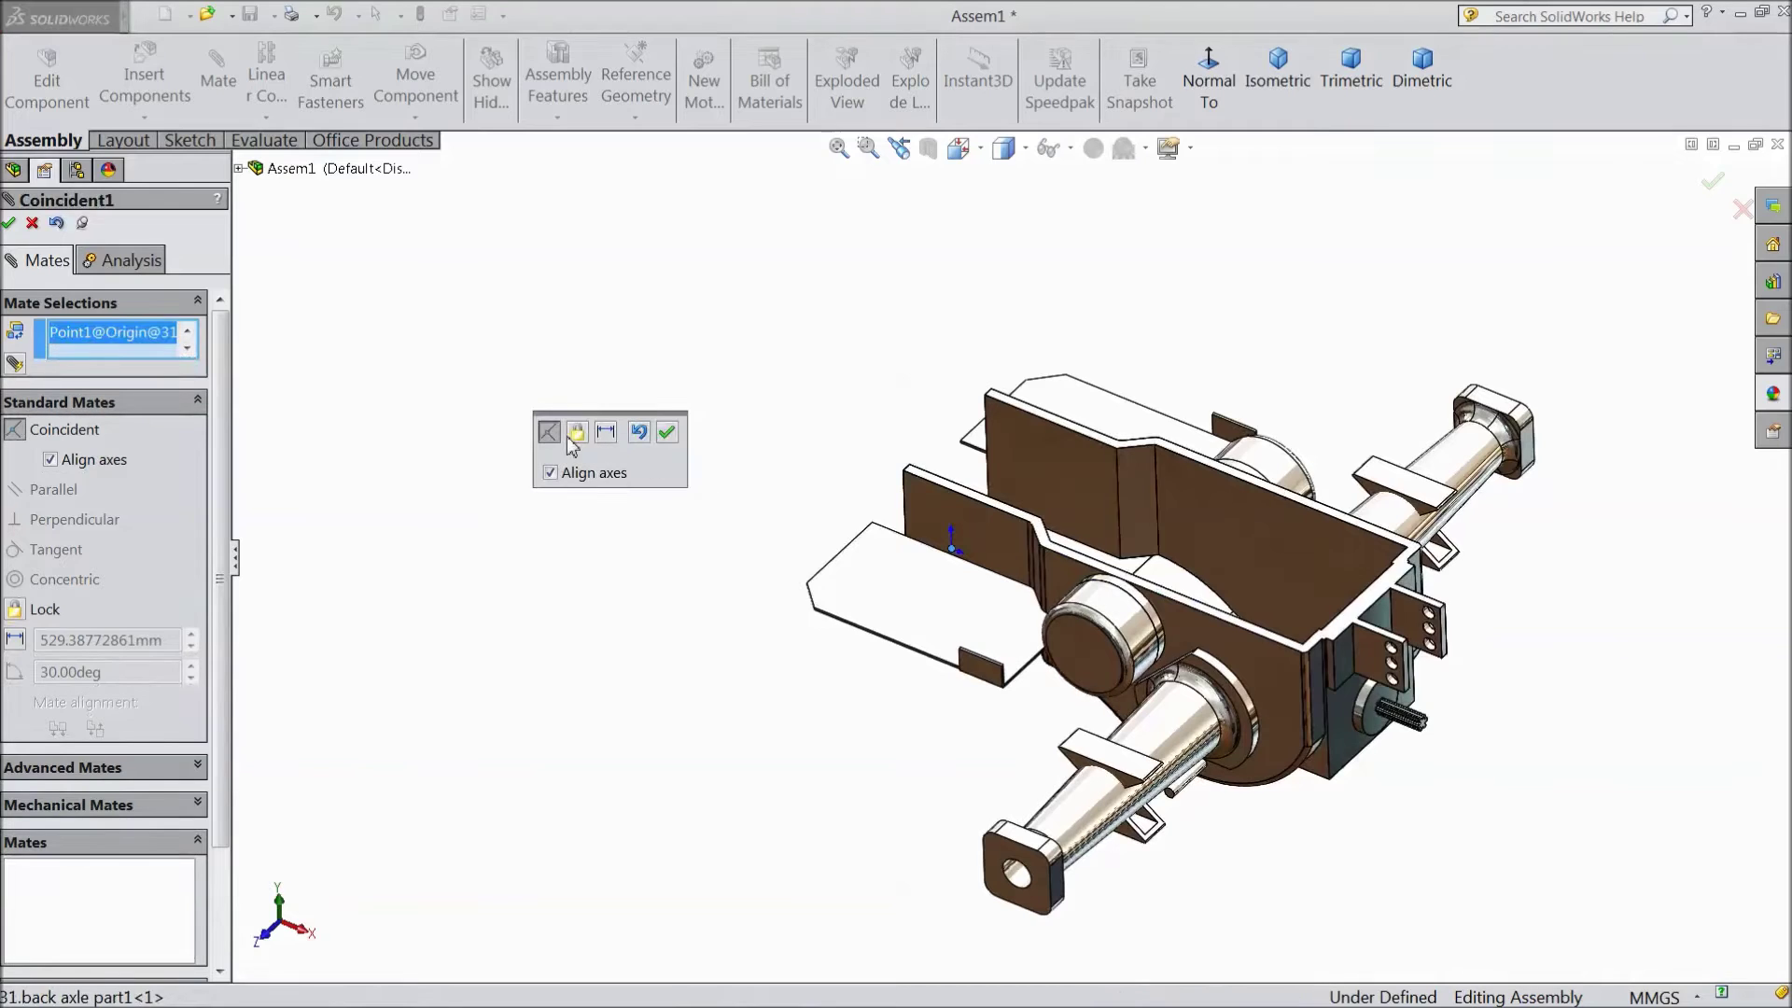
pyautogui.click(666, 433)
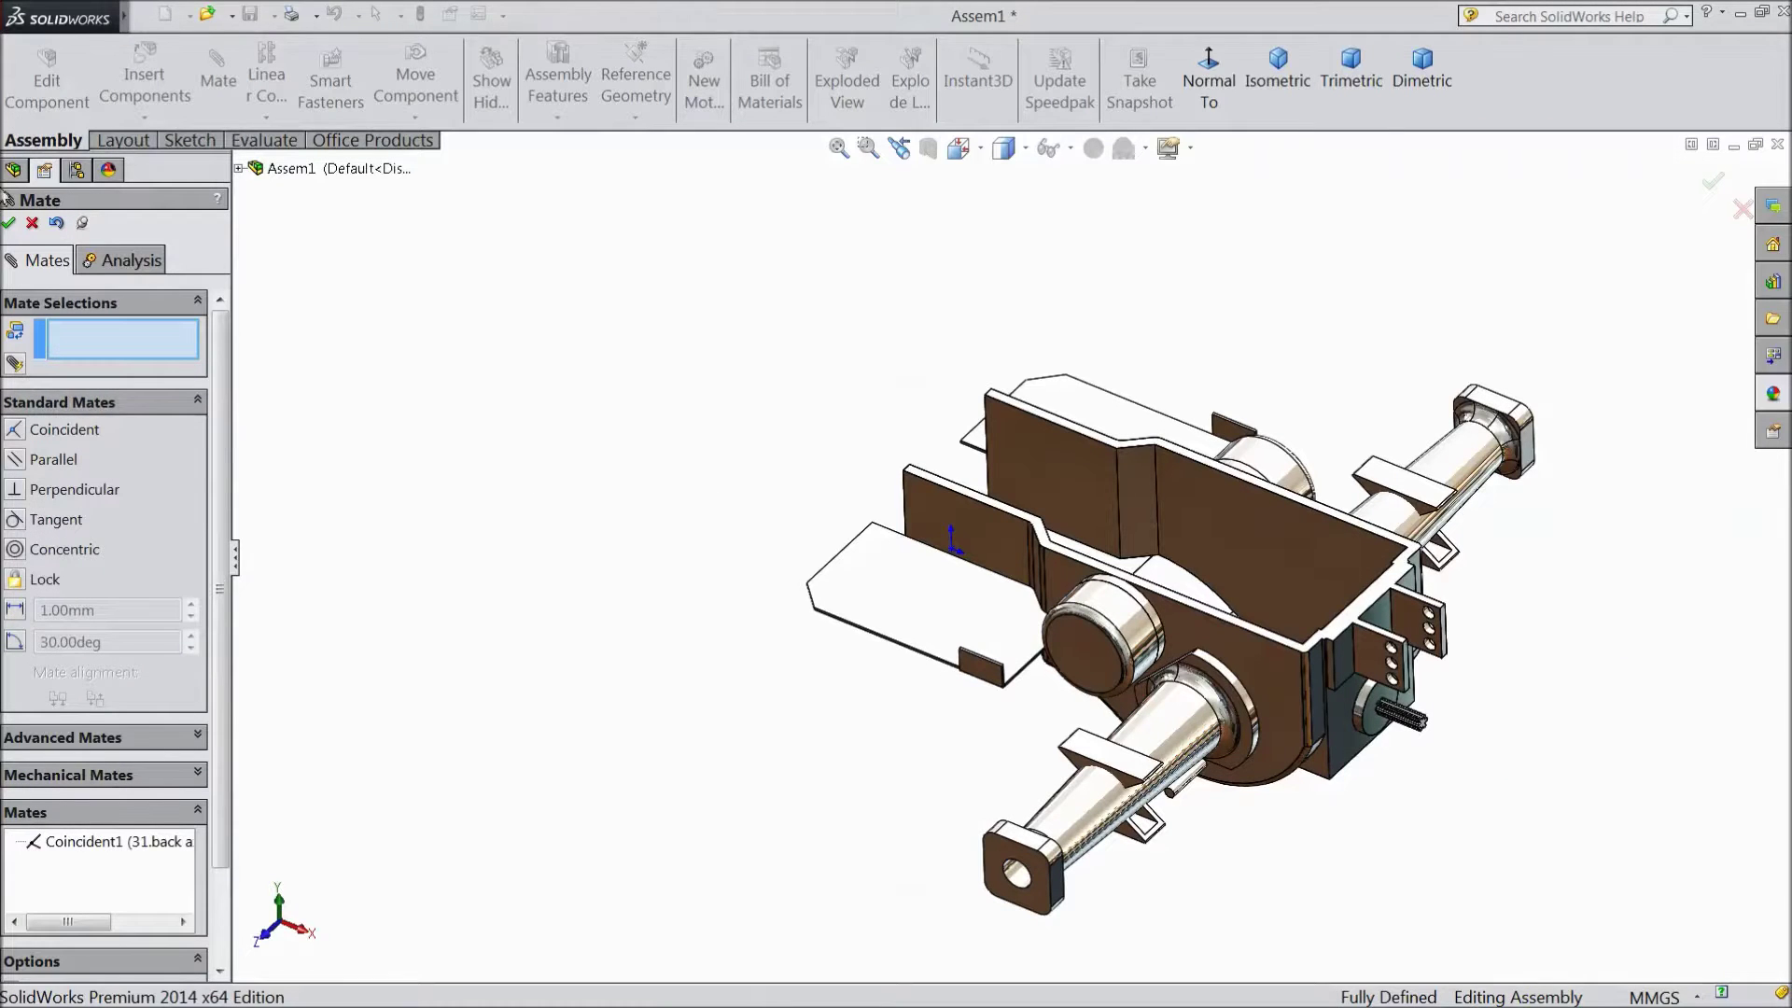
pyautogui.click(10, 223)
# Fix the back axle part in its mated position
pyautogui.click(222, 420)
pyautogui.rightClick(190, 418)
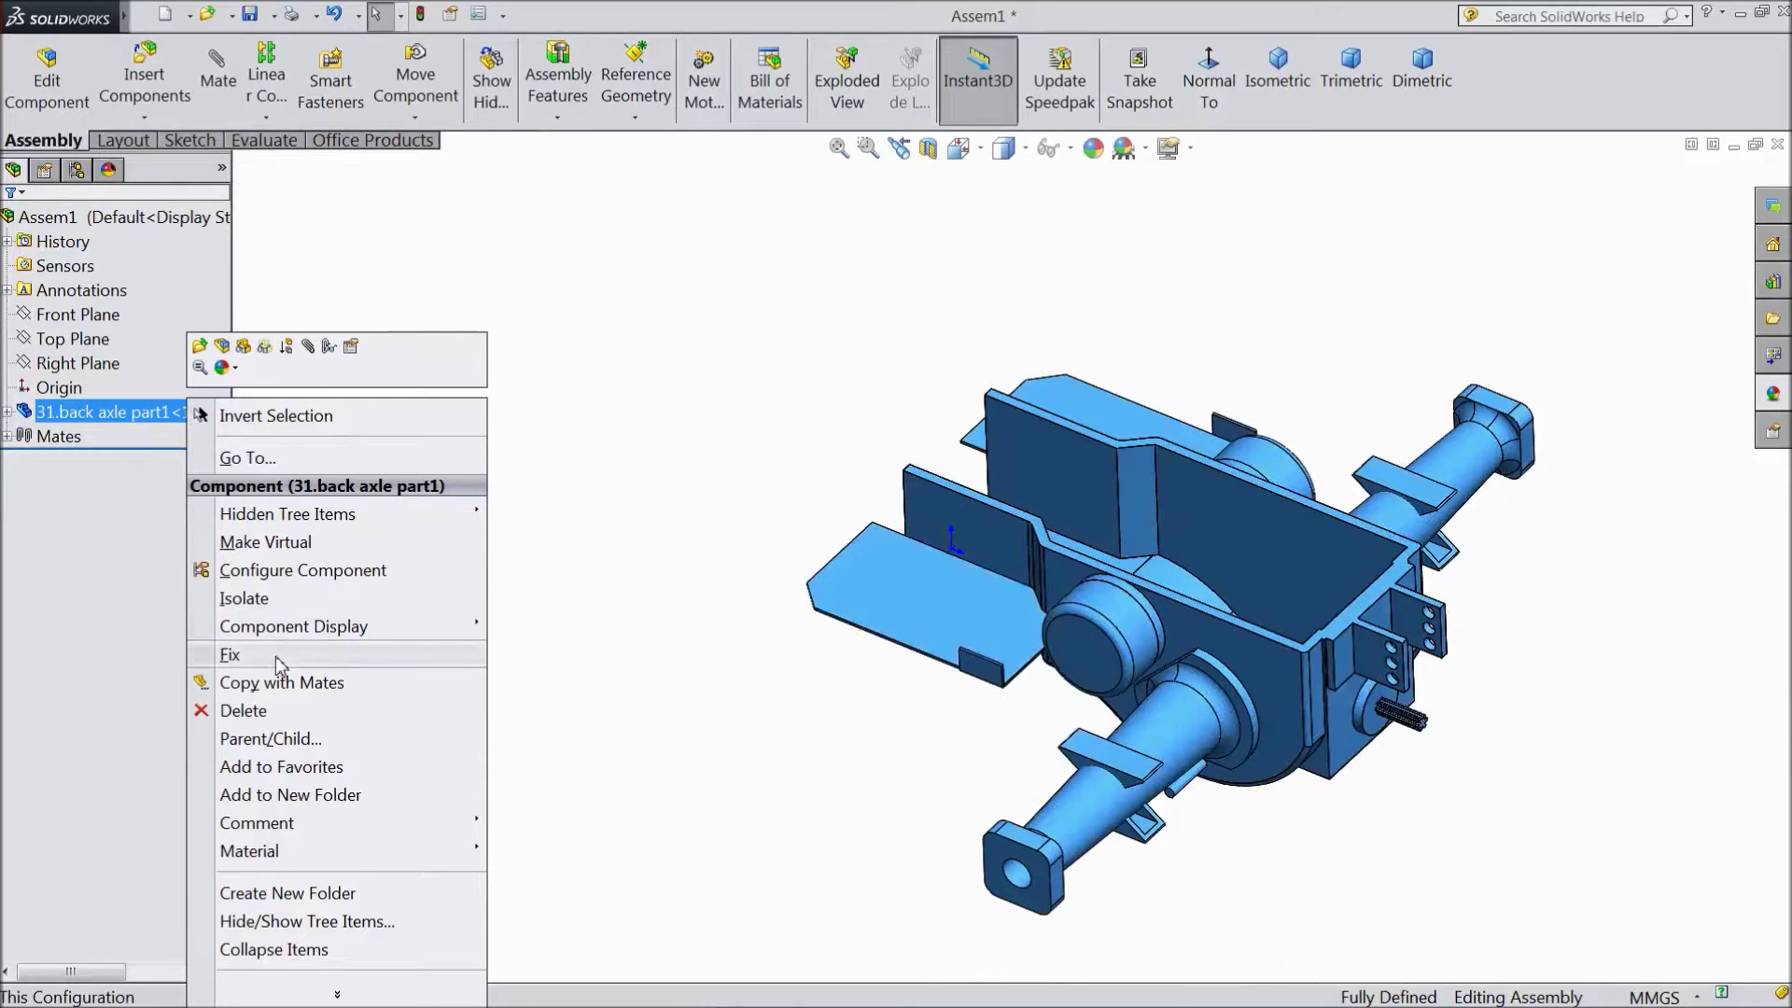
pyautogui.click(230, 654)
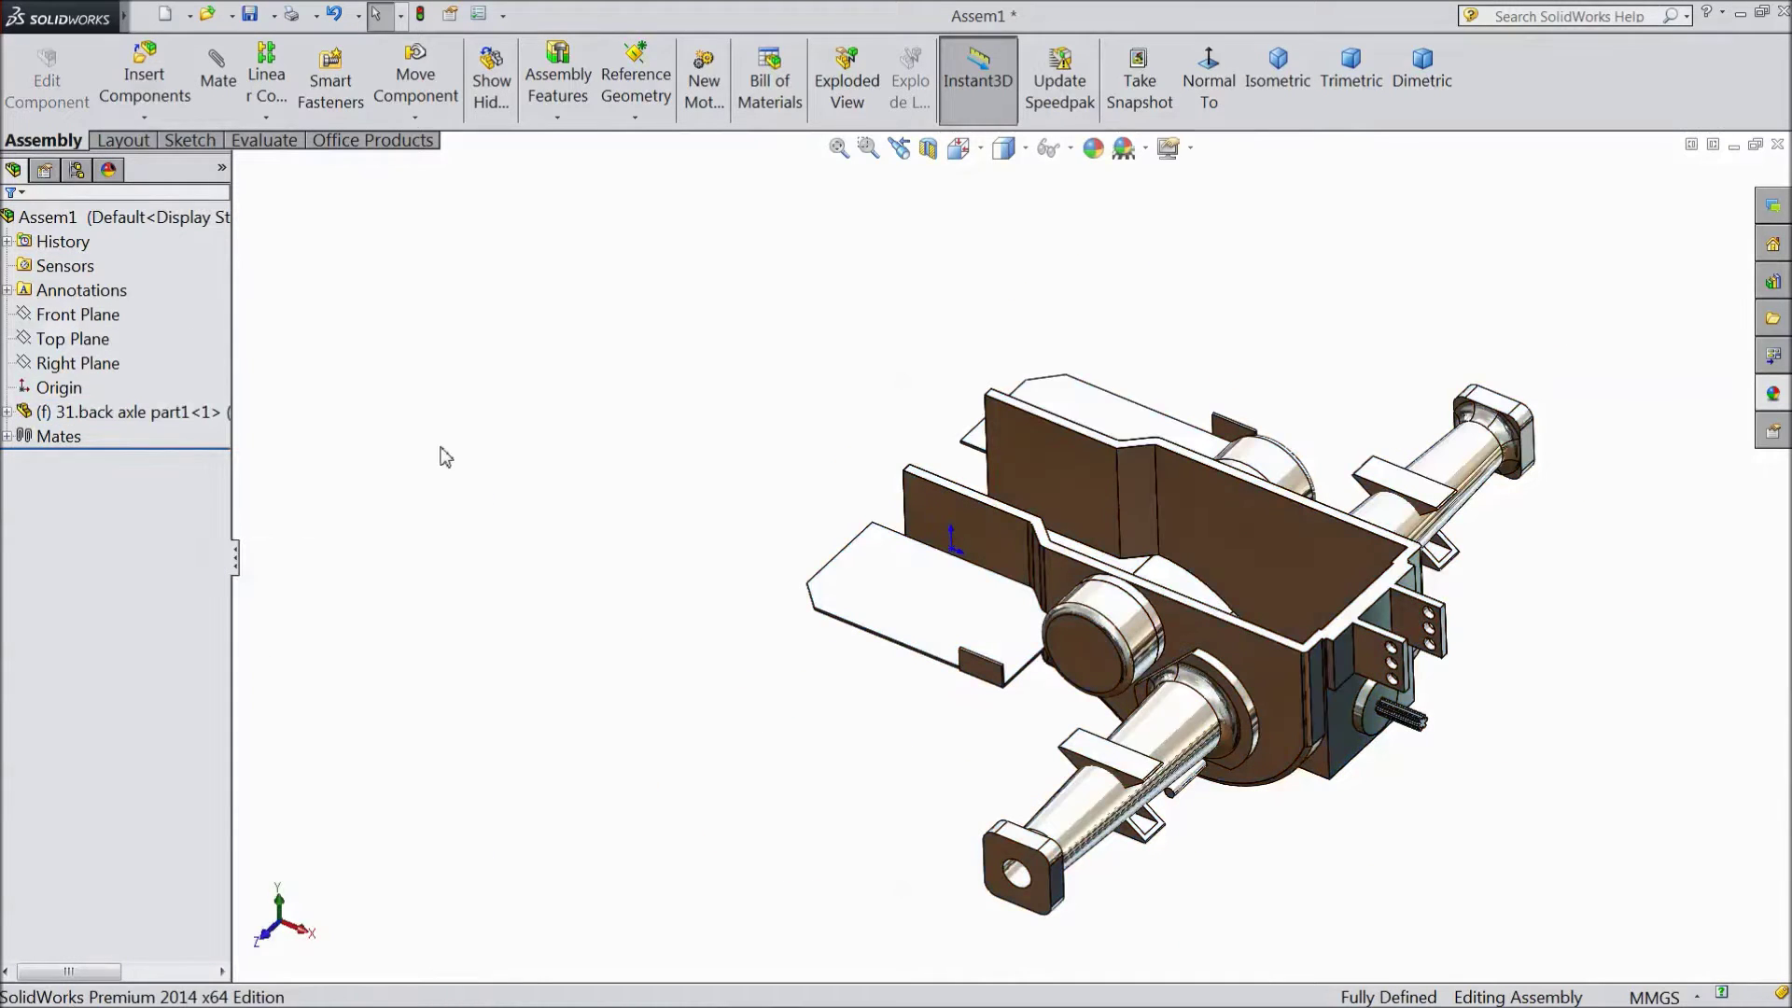
# Insert 13.back couplin support beside the splined shaft end of the back axle
pyautogui.scroll(2, 440, 448)
pyautogui.scroll(-4, 1311, 638)
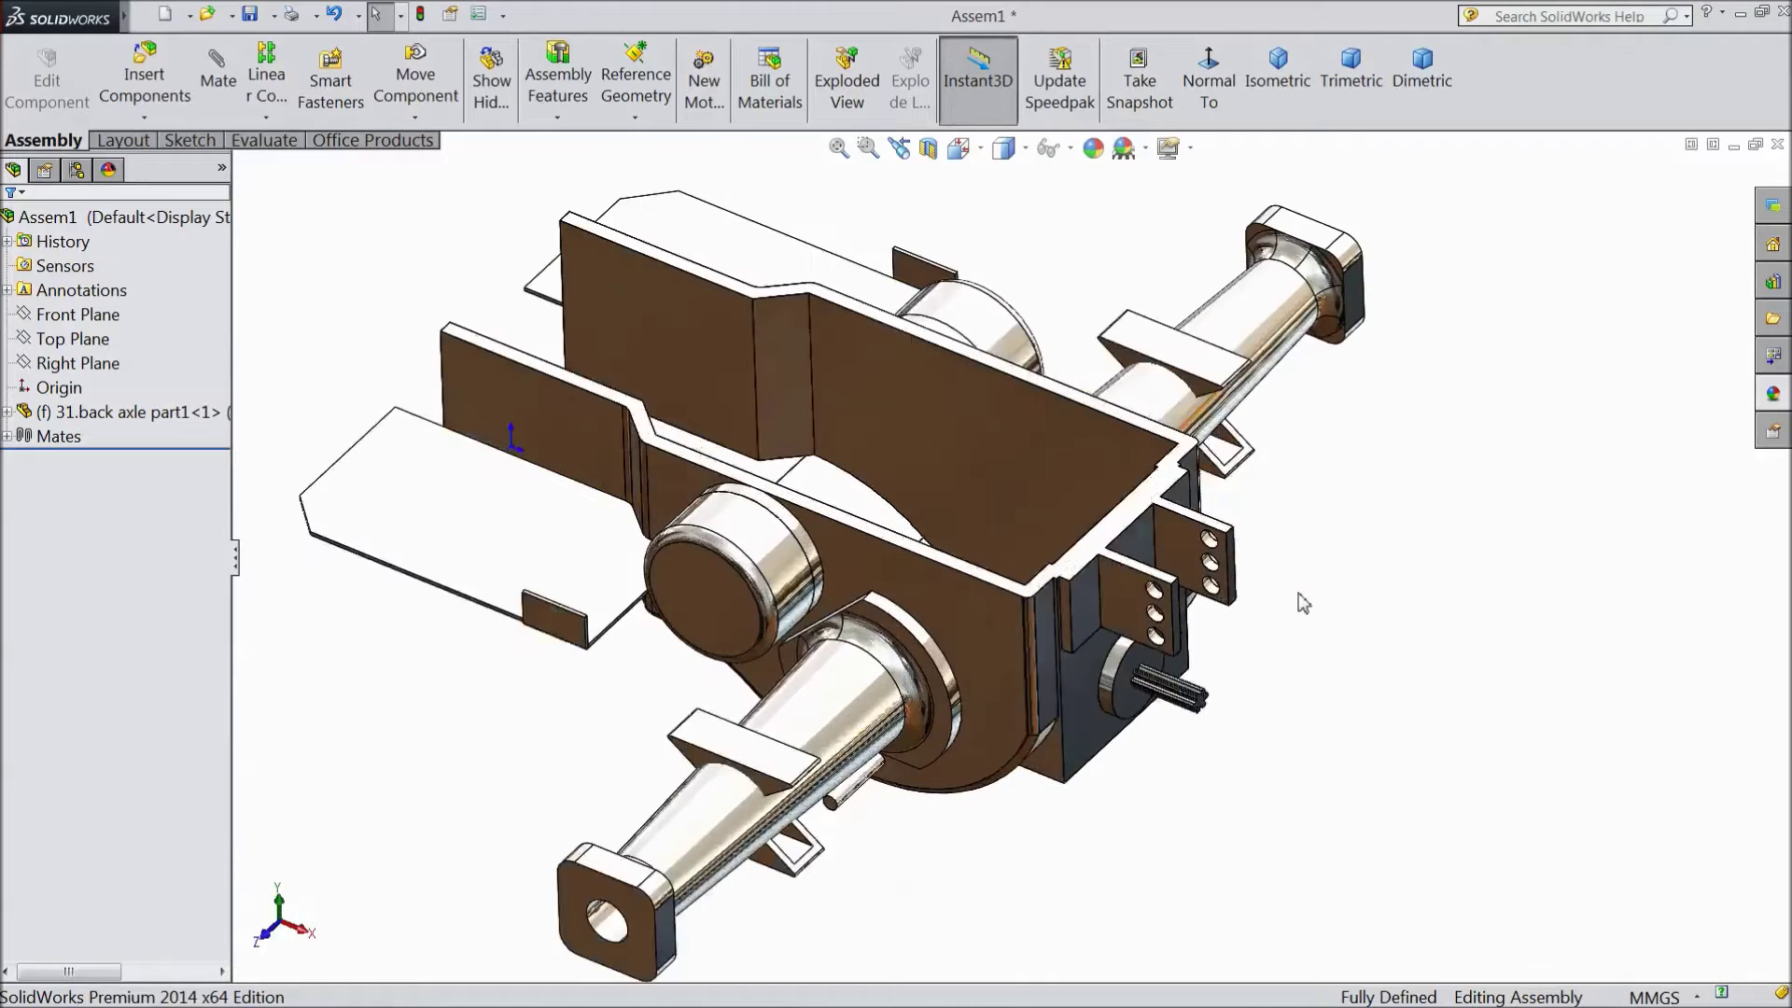
pyautogui.keyDown('ctrl'); pyautogui.moveTo(1307, 604); pyautogui.dragTo(1256, 602, button='middle'); pyautogui.keyUp('ctrl')
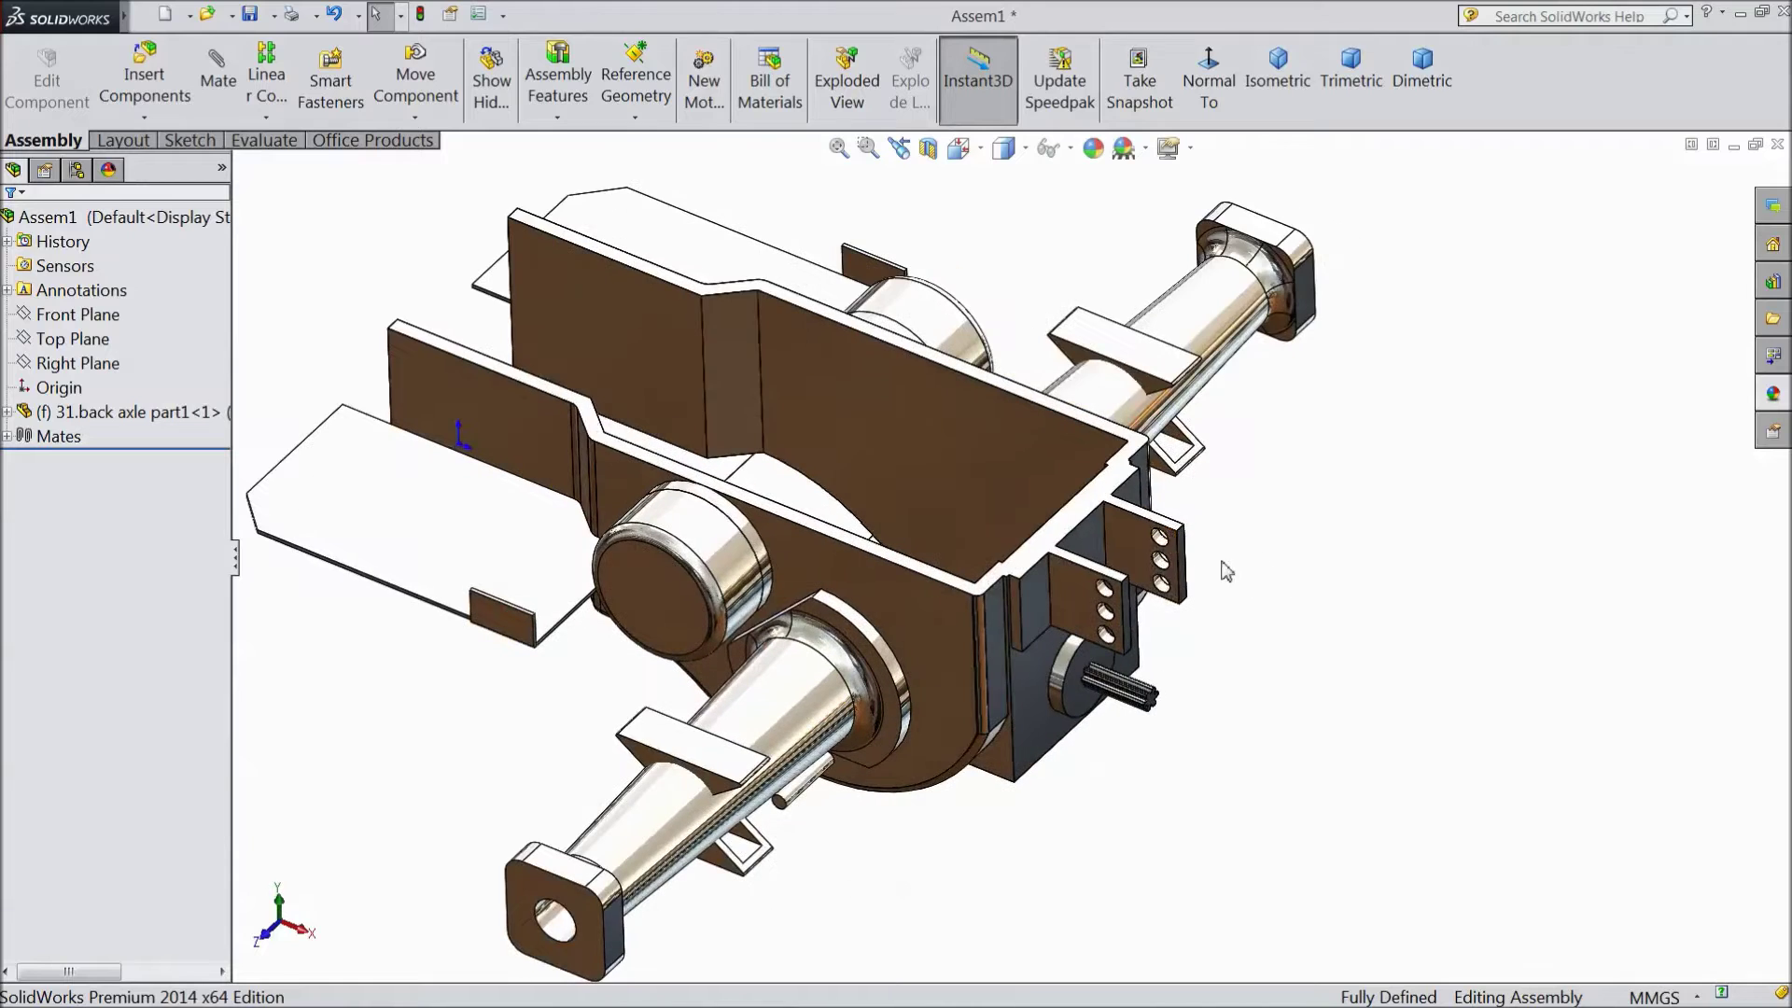
pyautogui.click(145, 84)
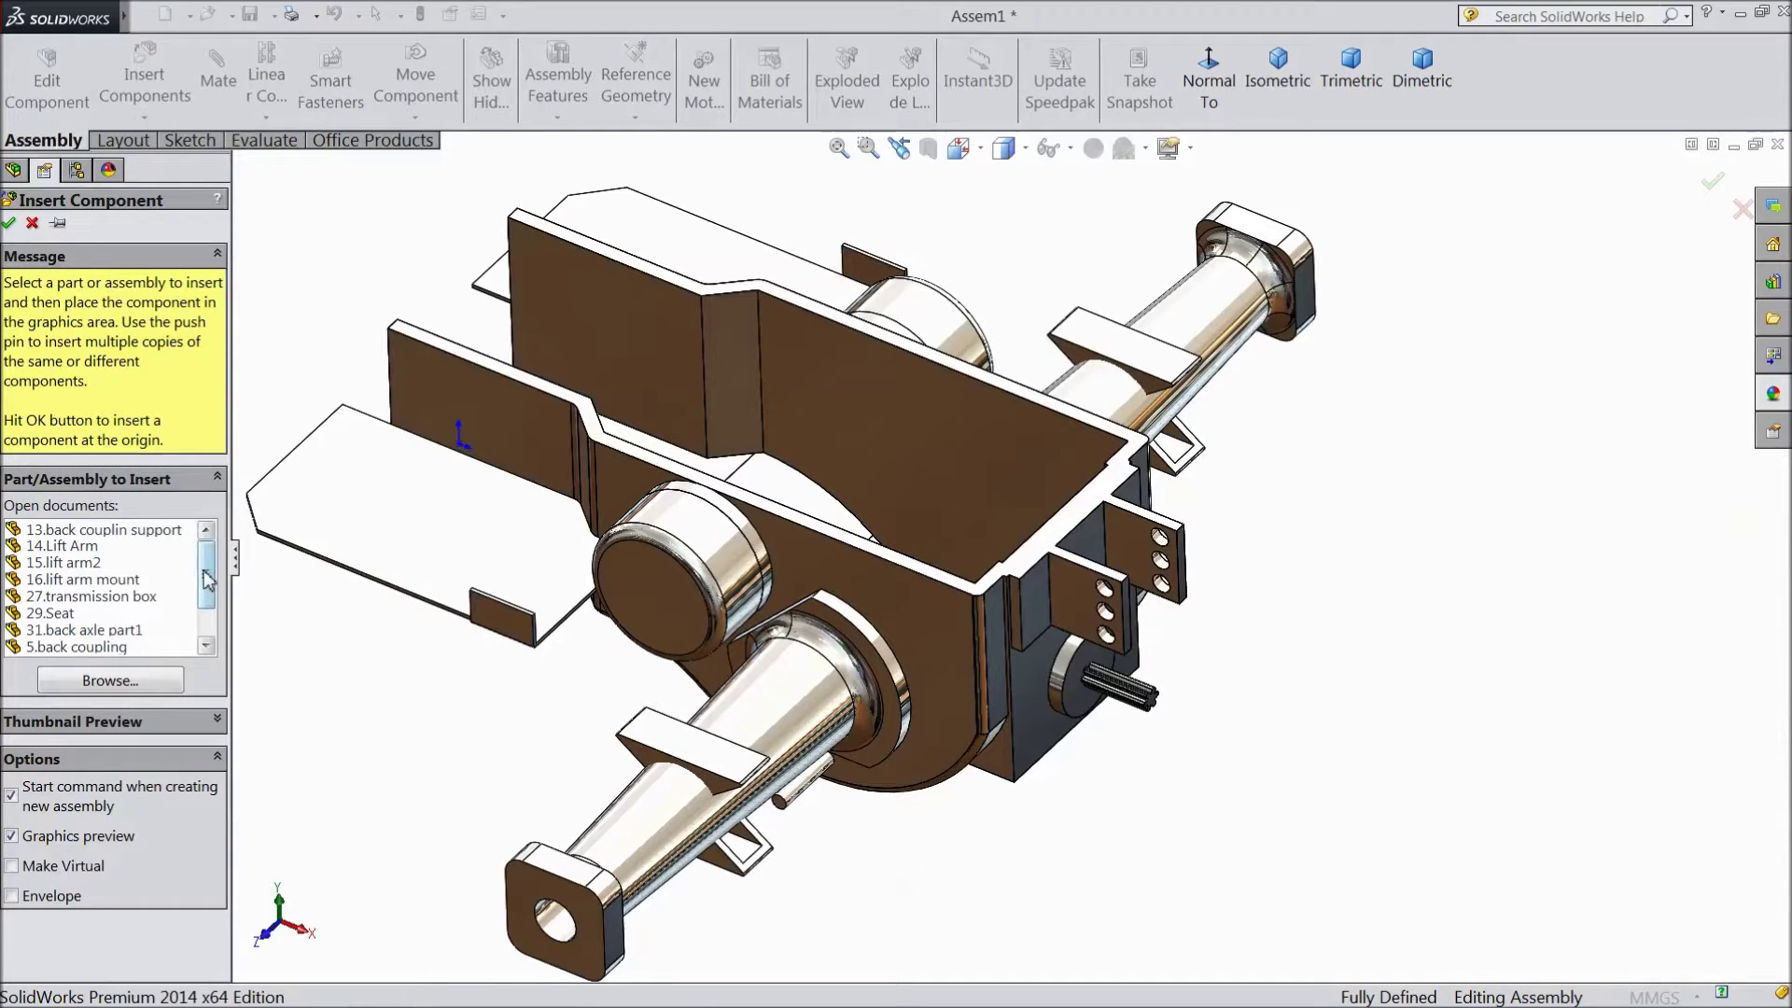
pyautogui.click(154, 530)
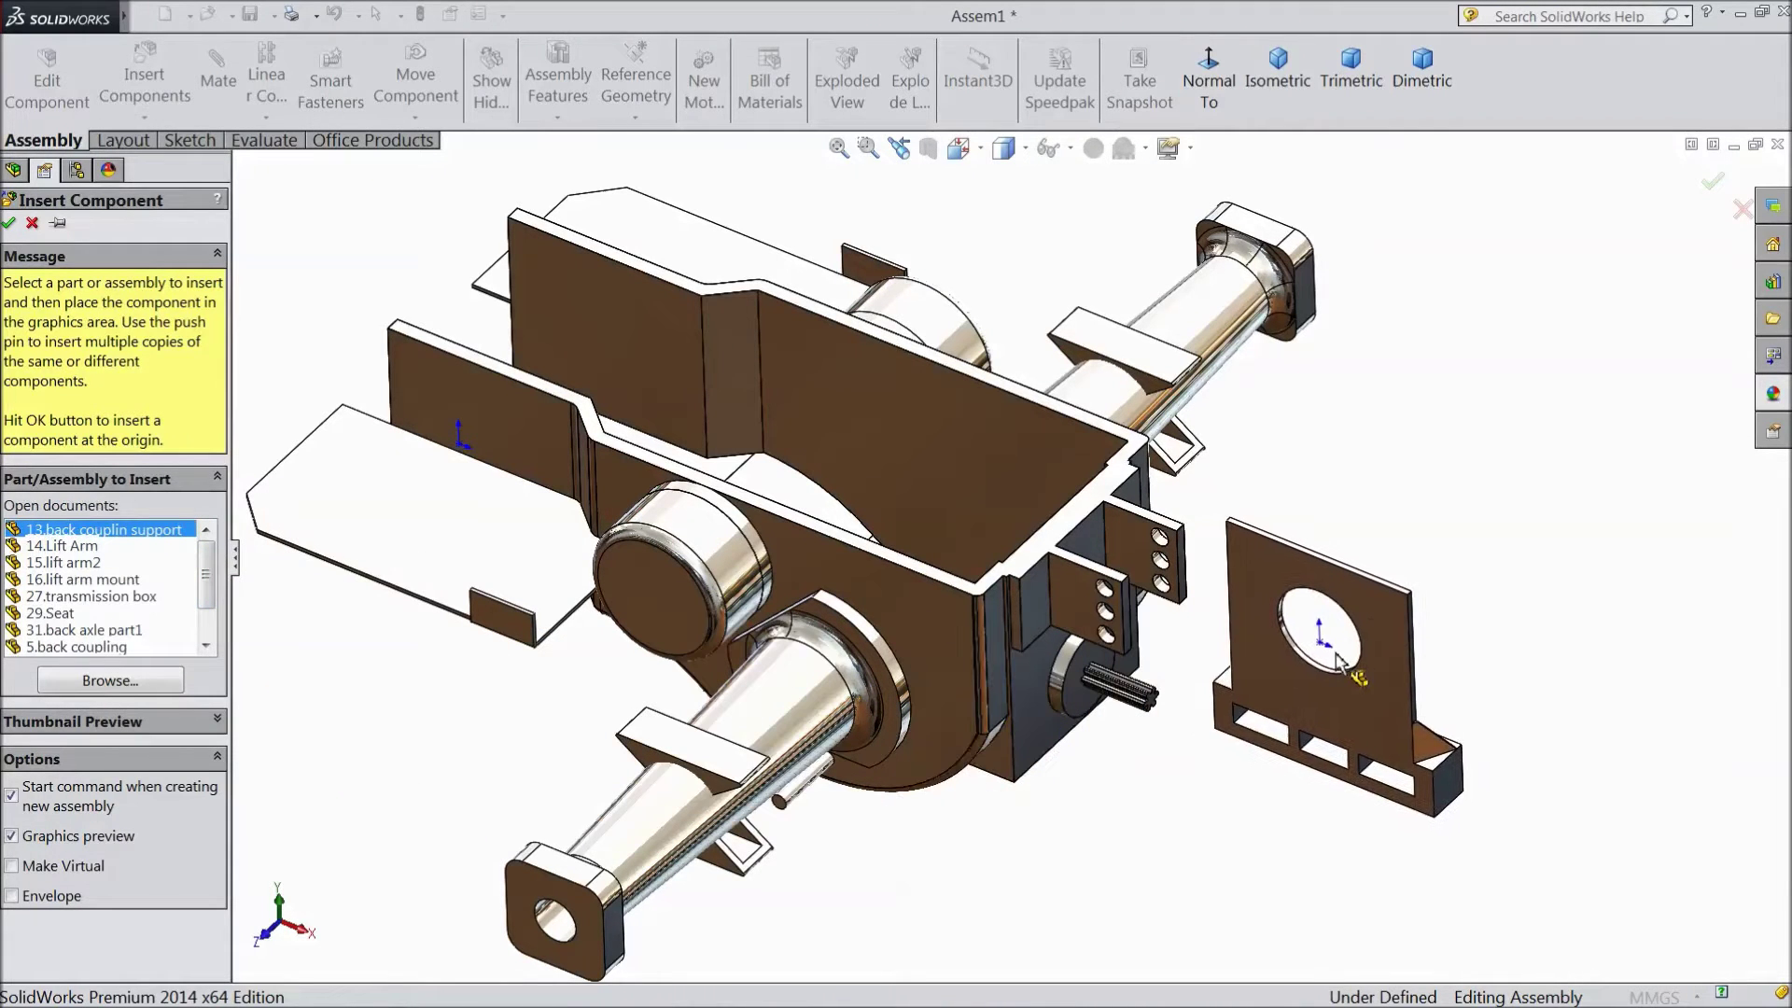
pyautogui.click(1318, 654)
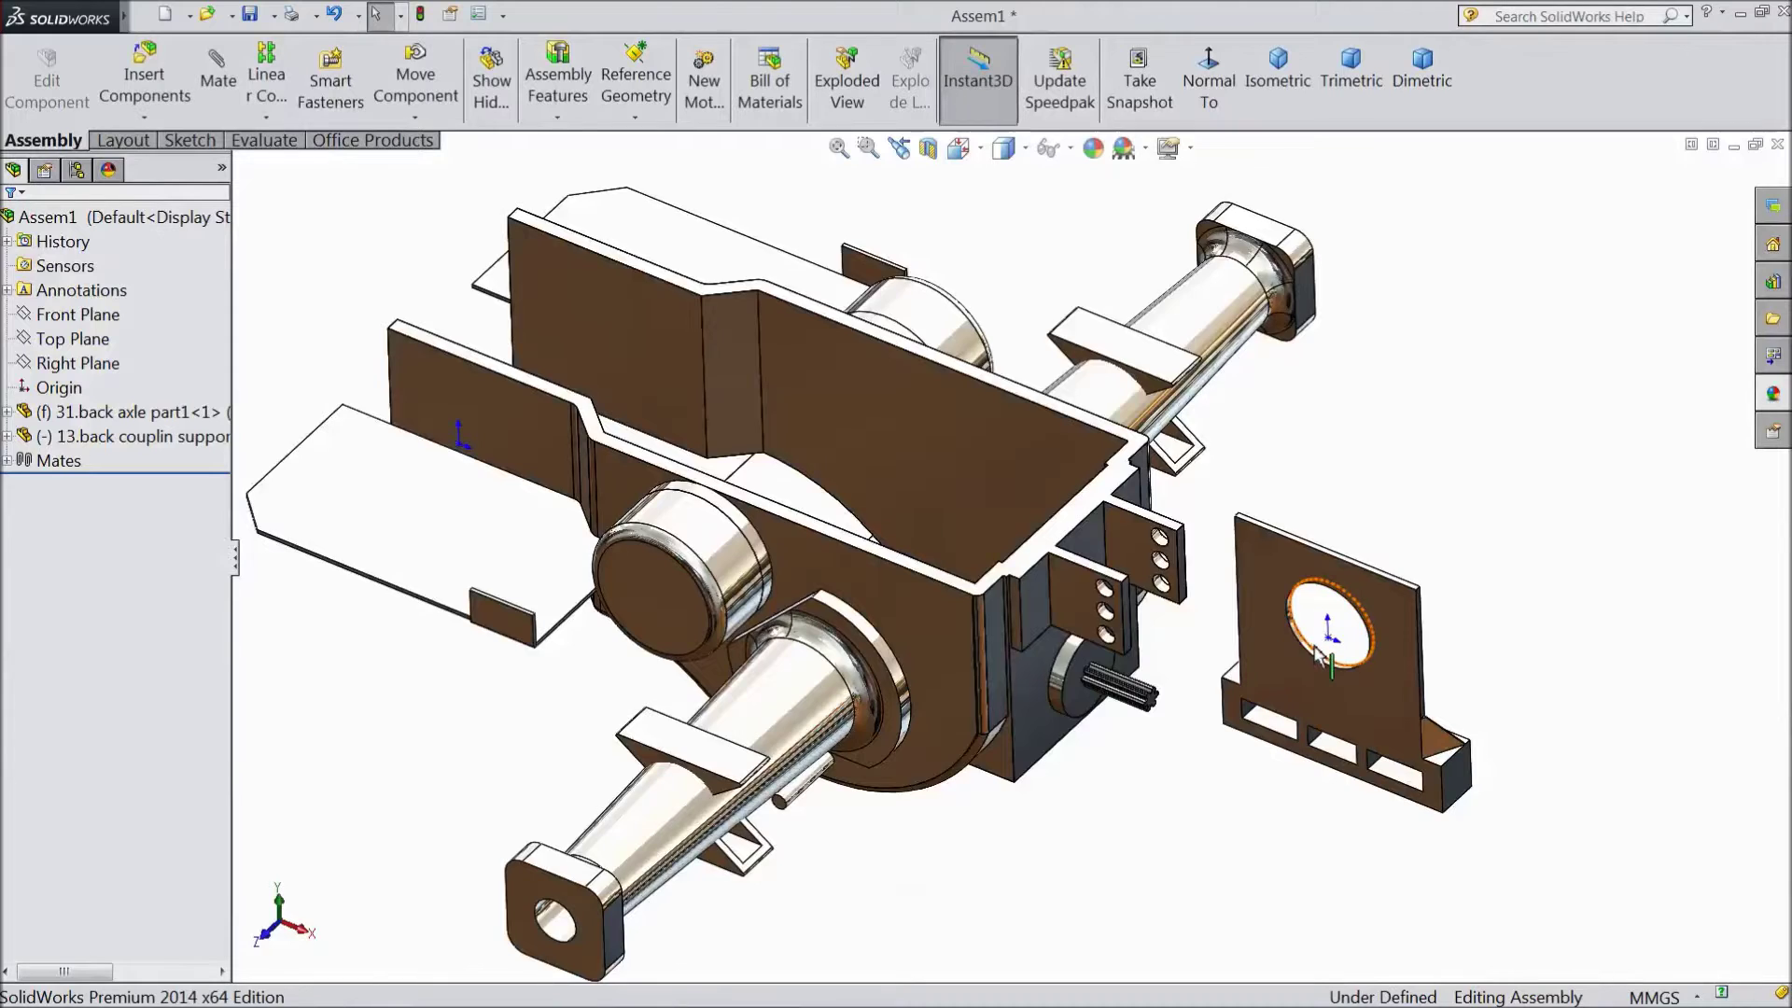
# Add a Concentric mate between the support plate's large hole and the round boss around the splined shaft, with the alignment flipped
pyautogui.scroll(-3, 1318, 654)
pyautogui.click(1225, 635)
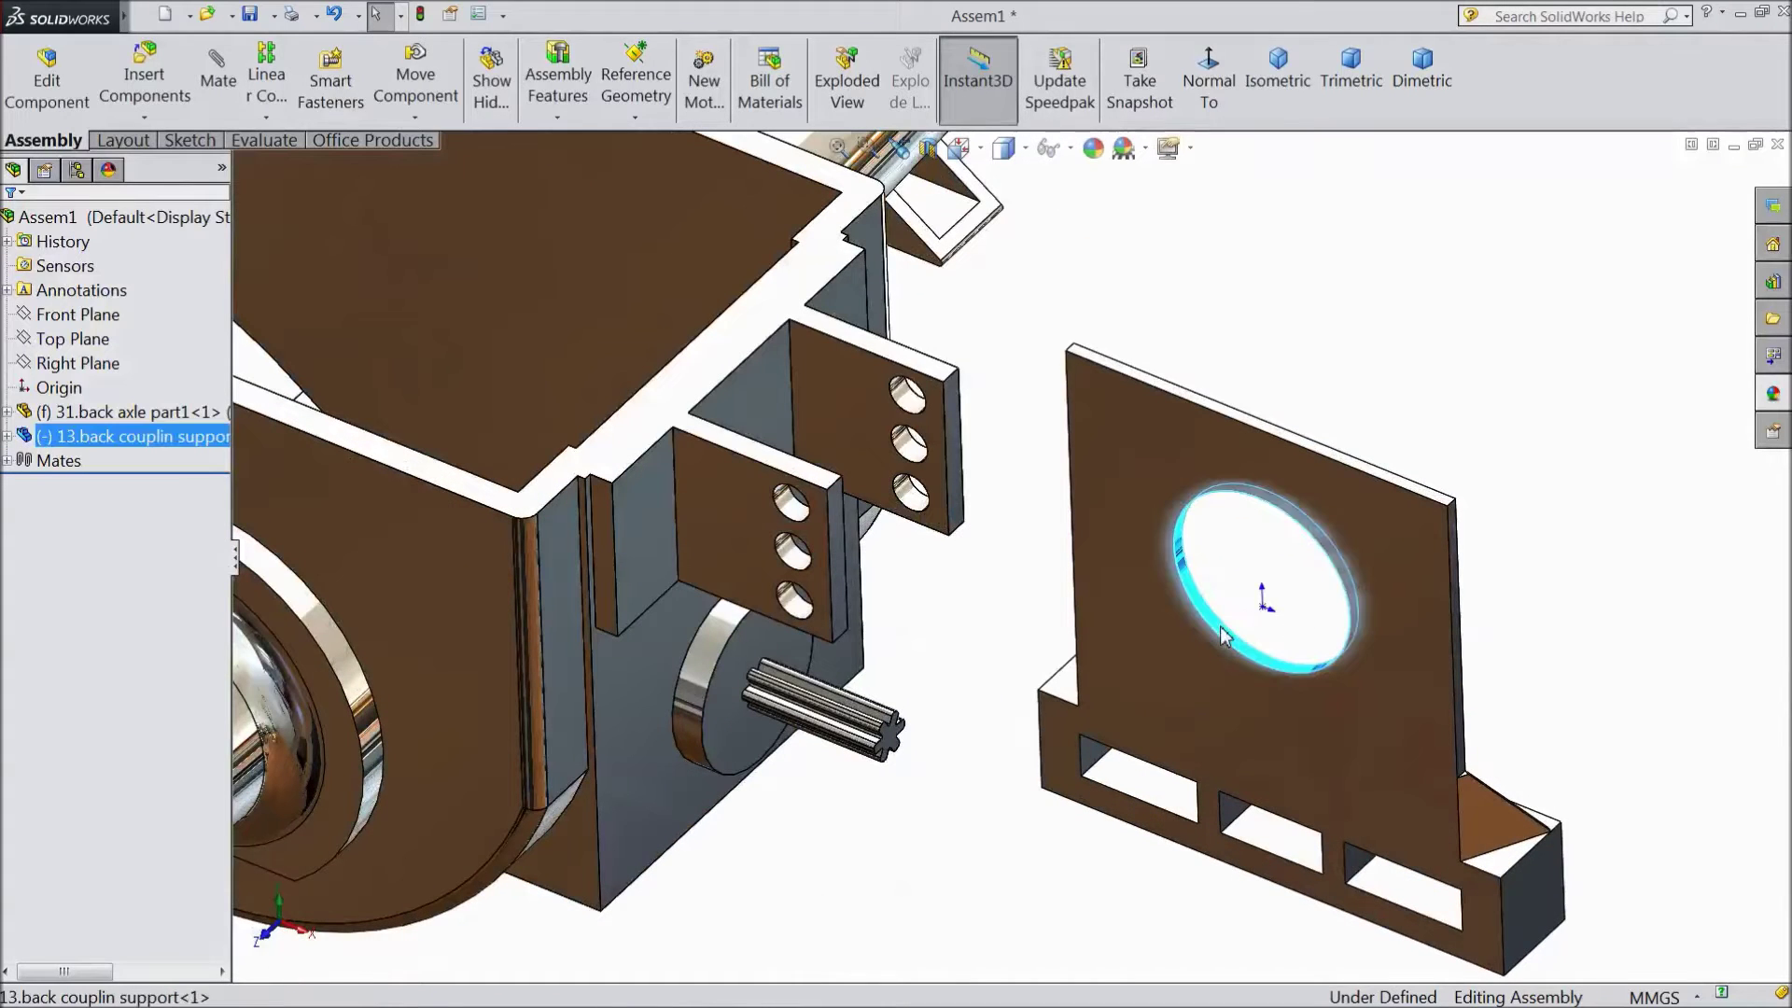
pyautogui.click(1381, 532)
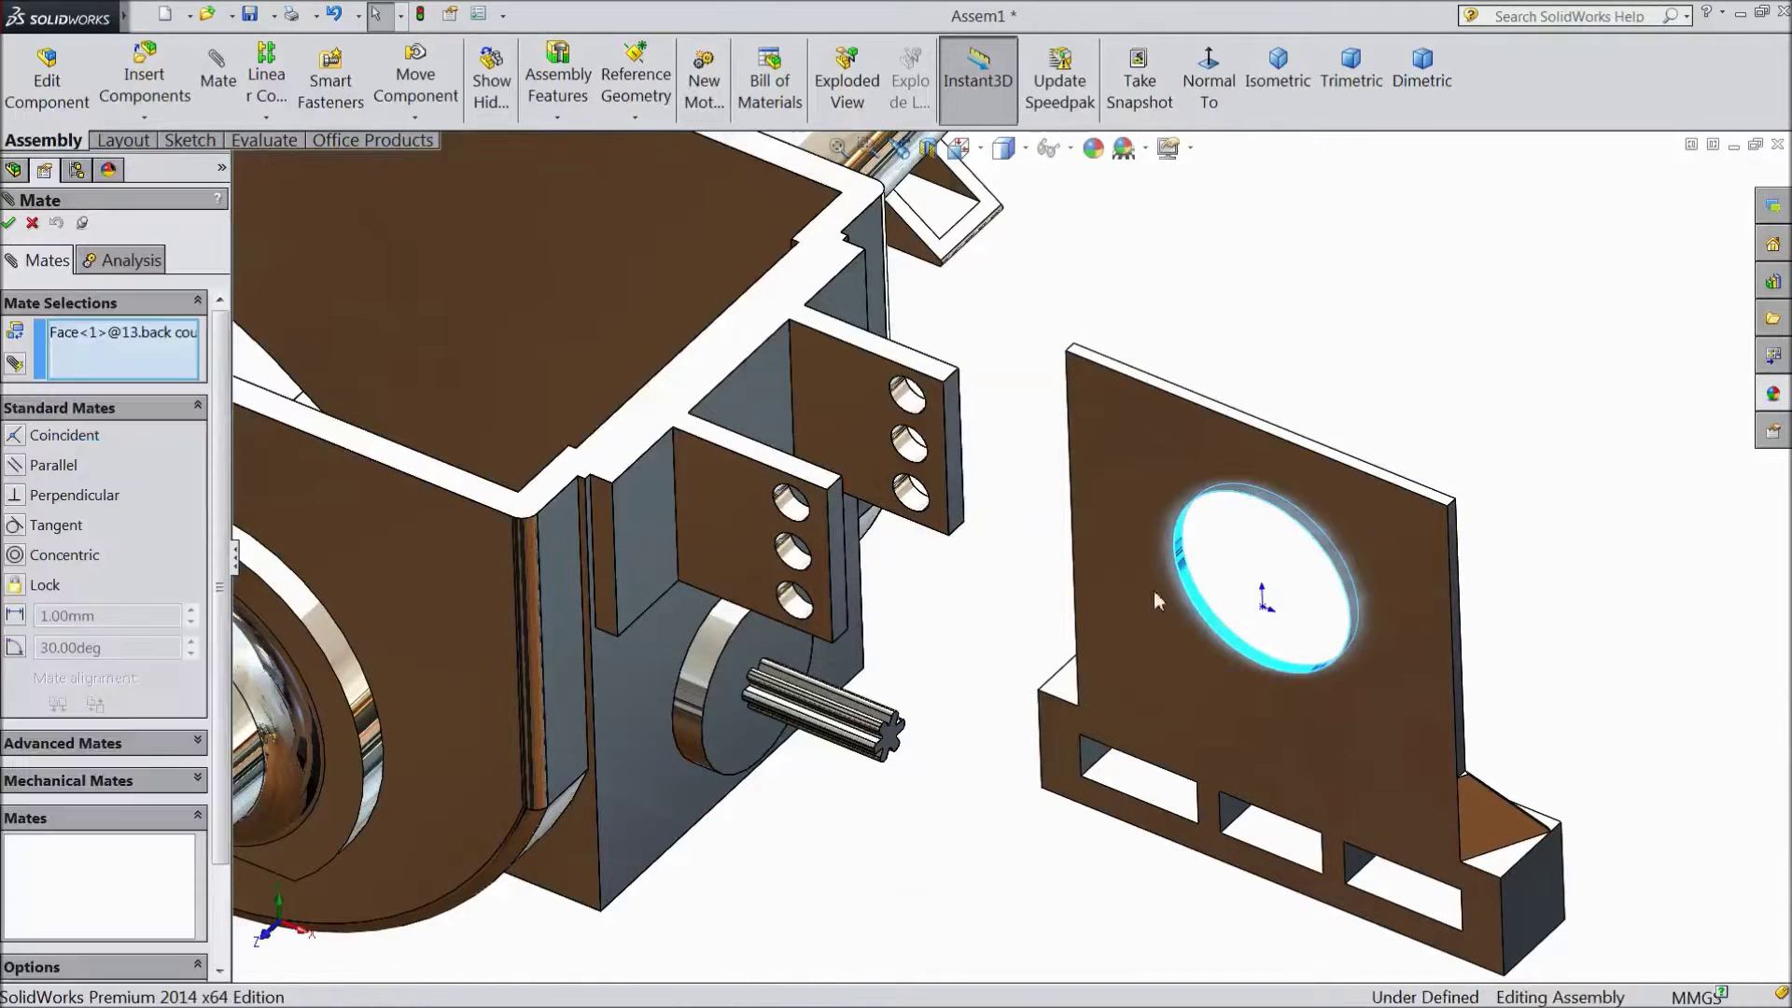
pyautogui.click(697, 665)
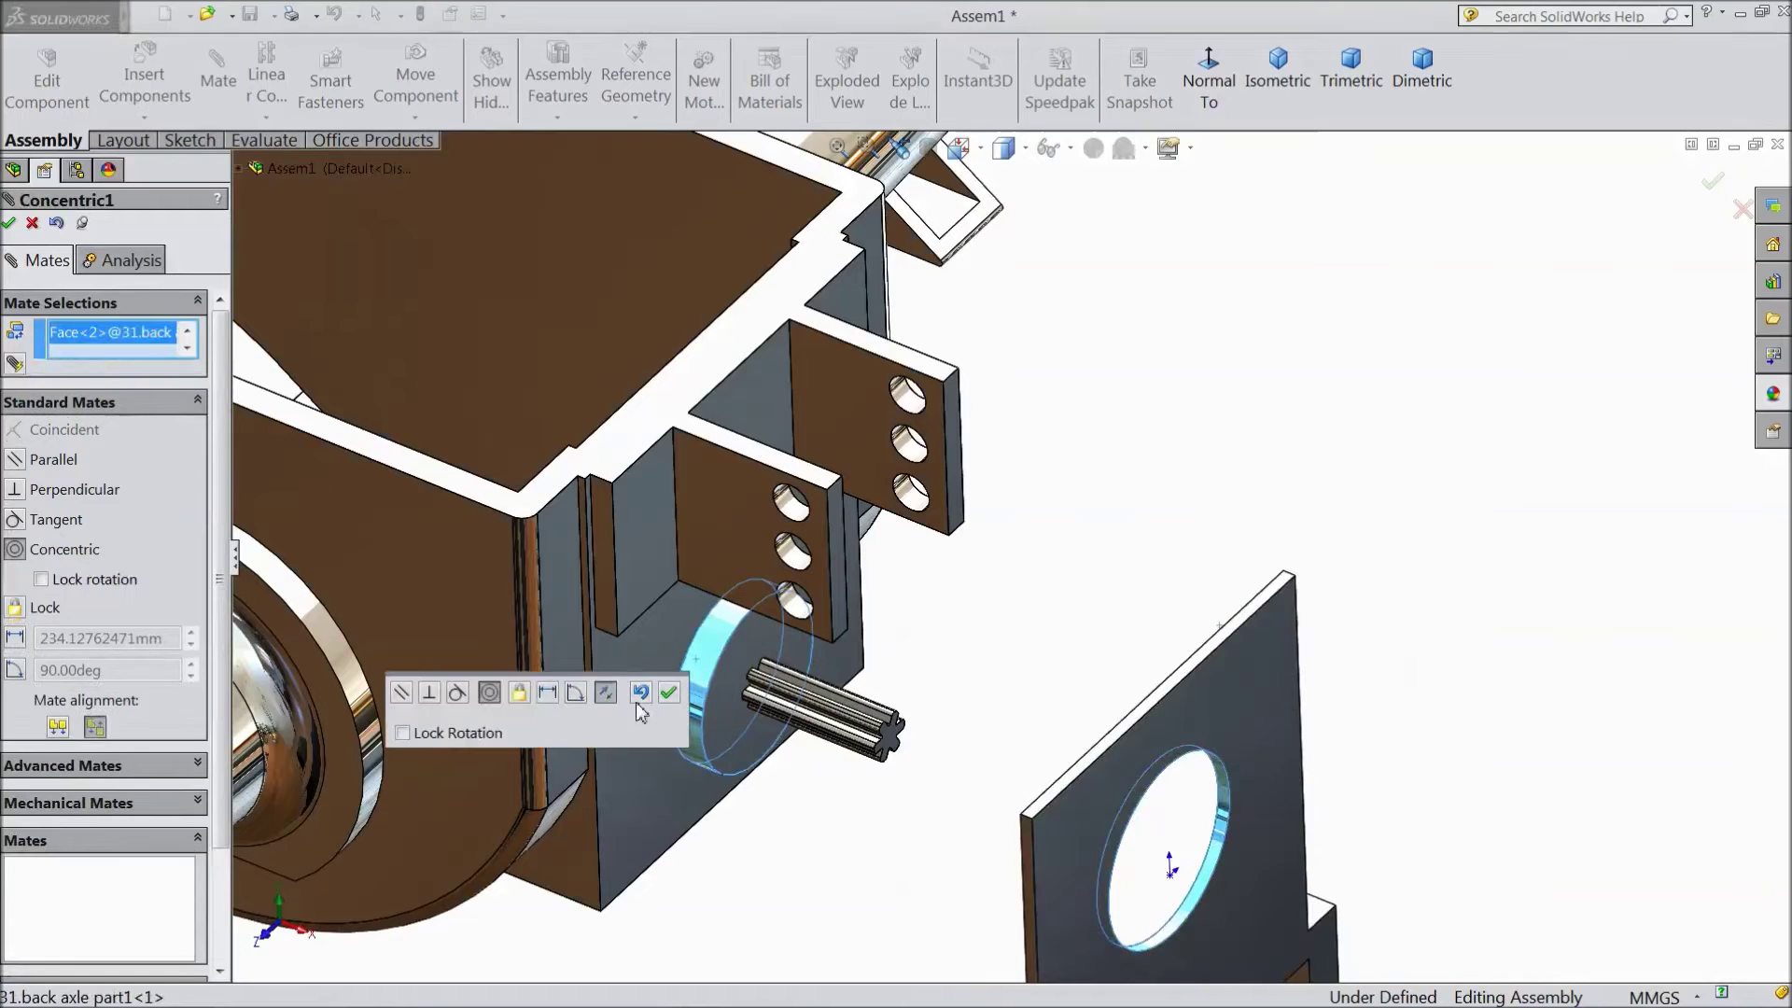
pyautogui.click(606, 695)
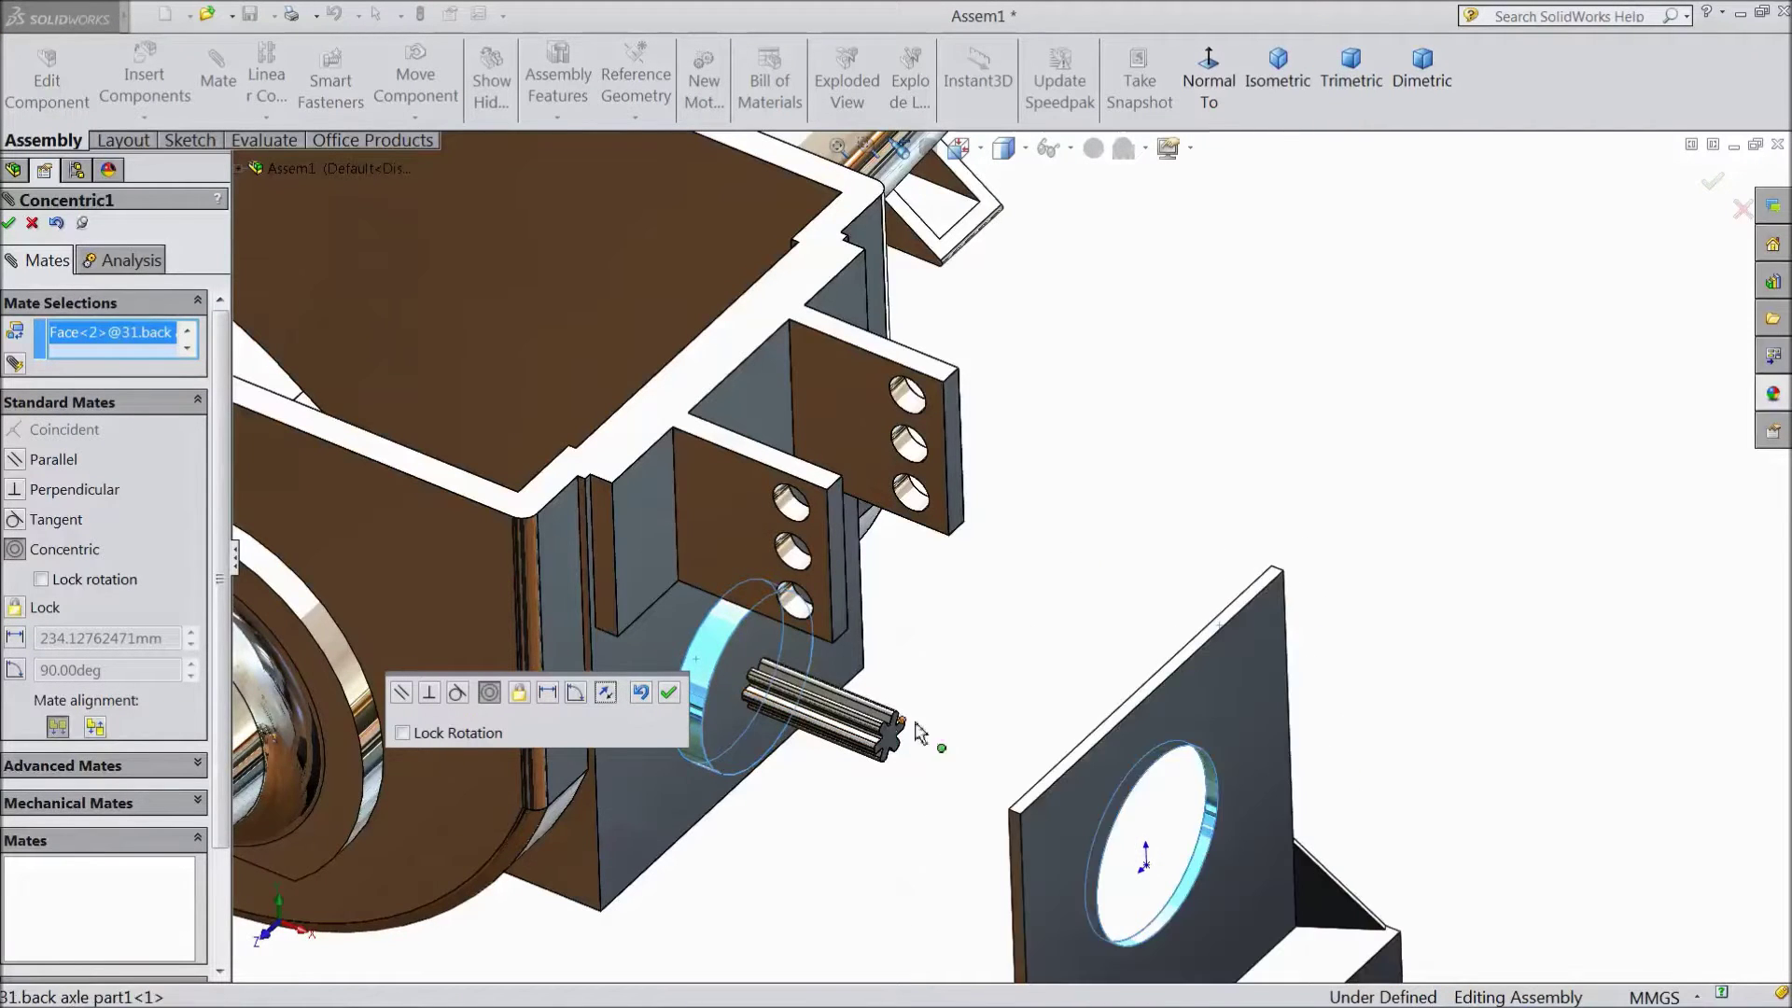
pyautogui.scroll(3, 940, 726)
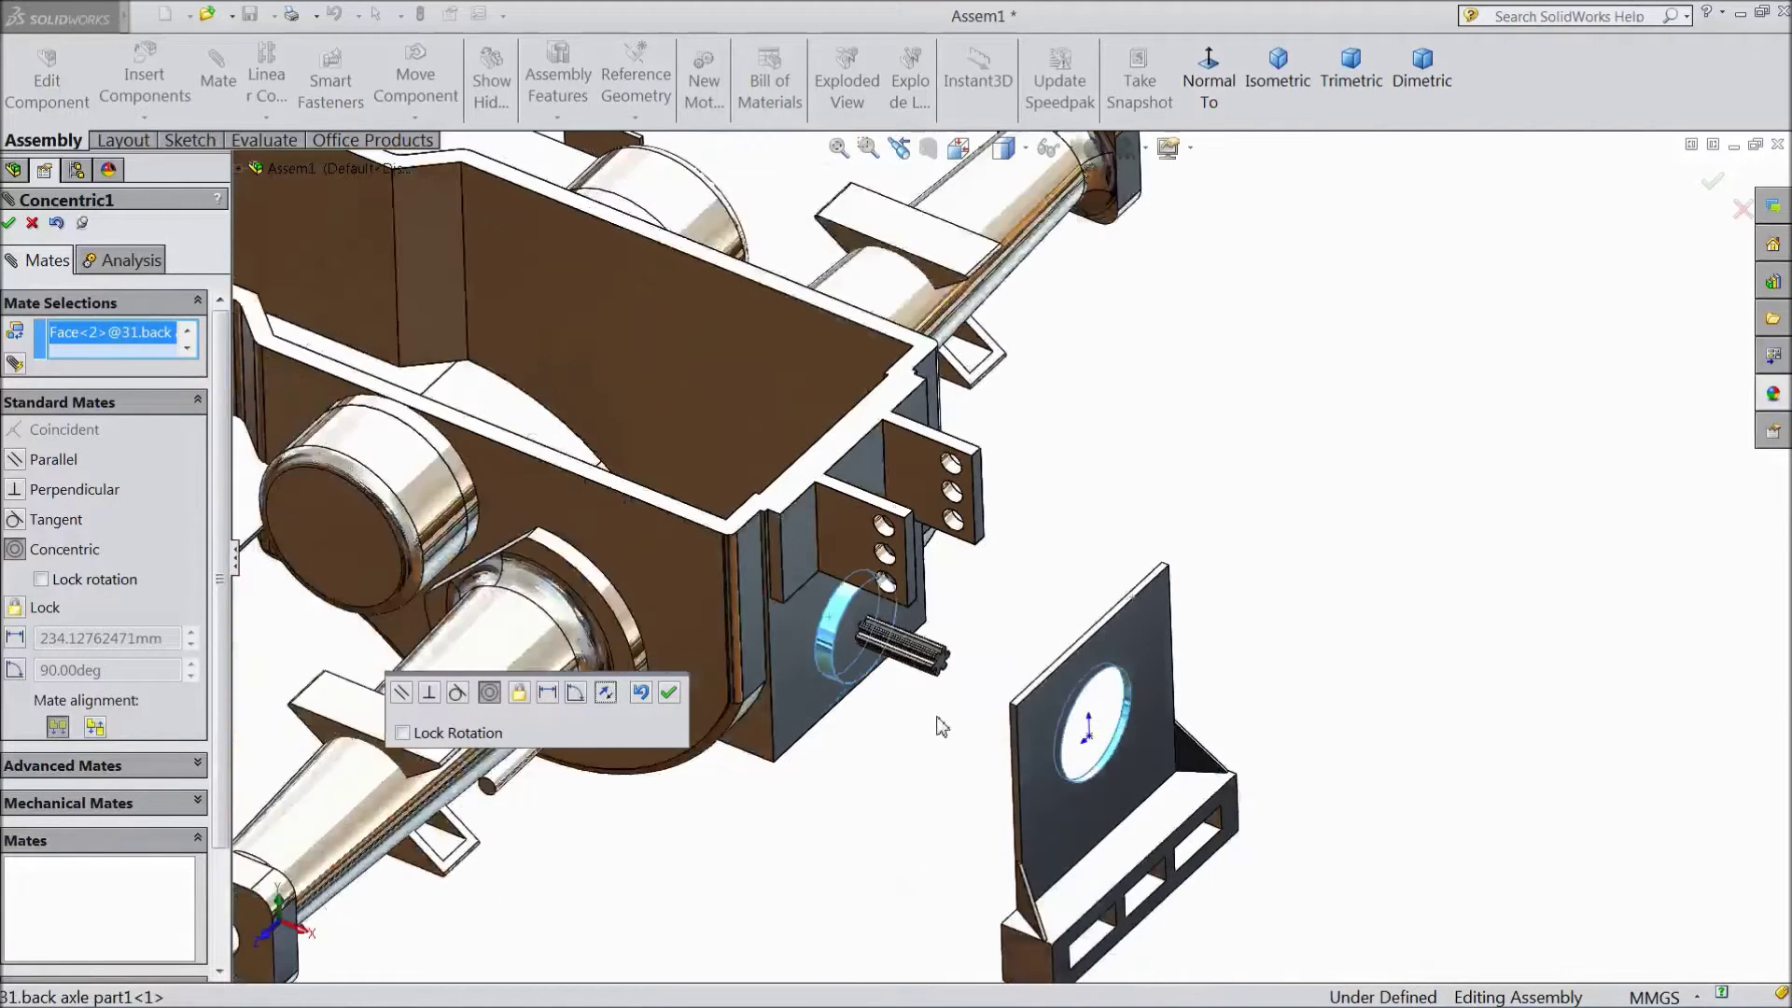
pyautogui.click(668, 691)
# Add a Coincident mate between the axle housing's flat end face and the coupling support plate's facing side
pyautogui.click(793, 697)
pyautogui.moveTo(840, 747); pyautogui.dragTo(1045, 794, button='middle')
pyautogui.click(1060, 815)
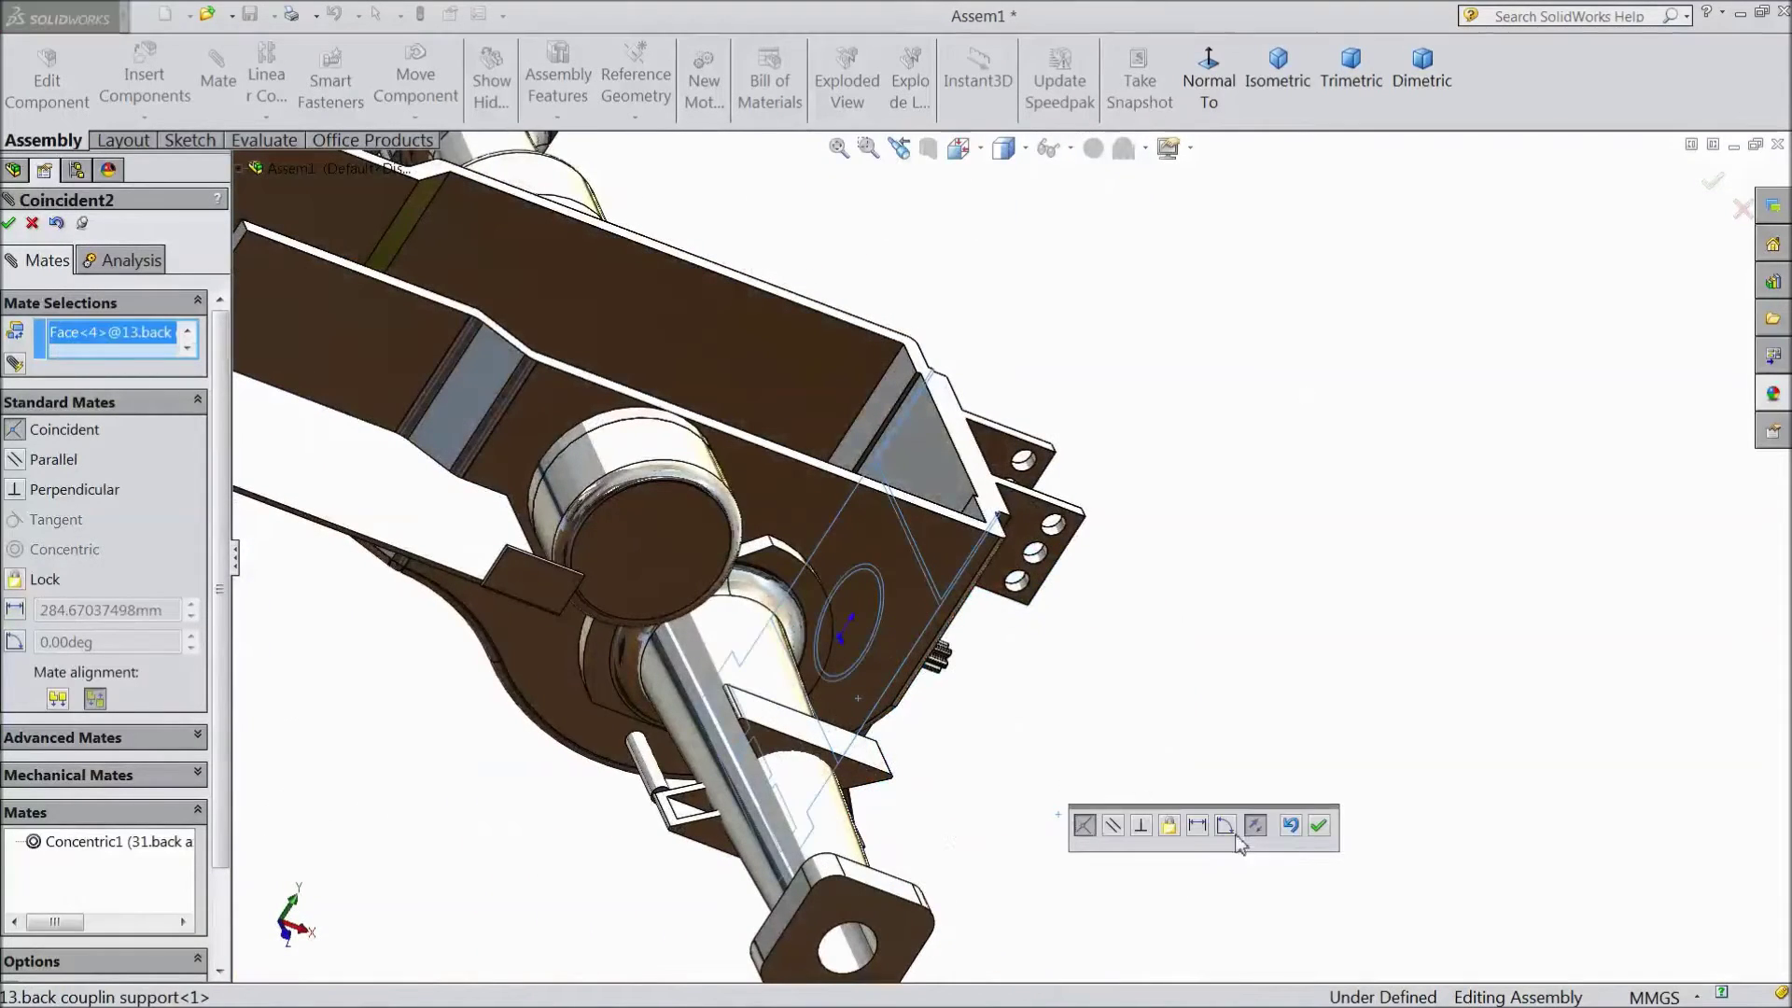
pyautogui.click(1318, 825)
pyautogui.moveTo(1236, 752); pyautogui.dragTo(1071, 651, button='middle')
pyautogui.click(10, 223)
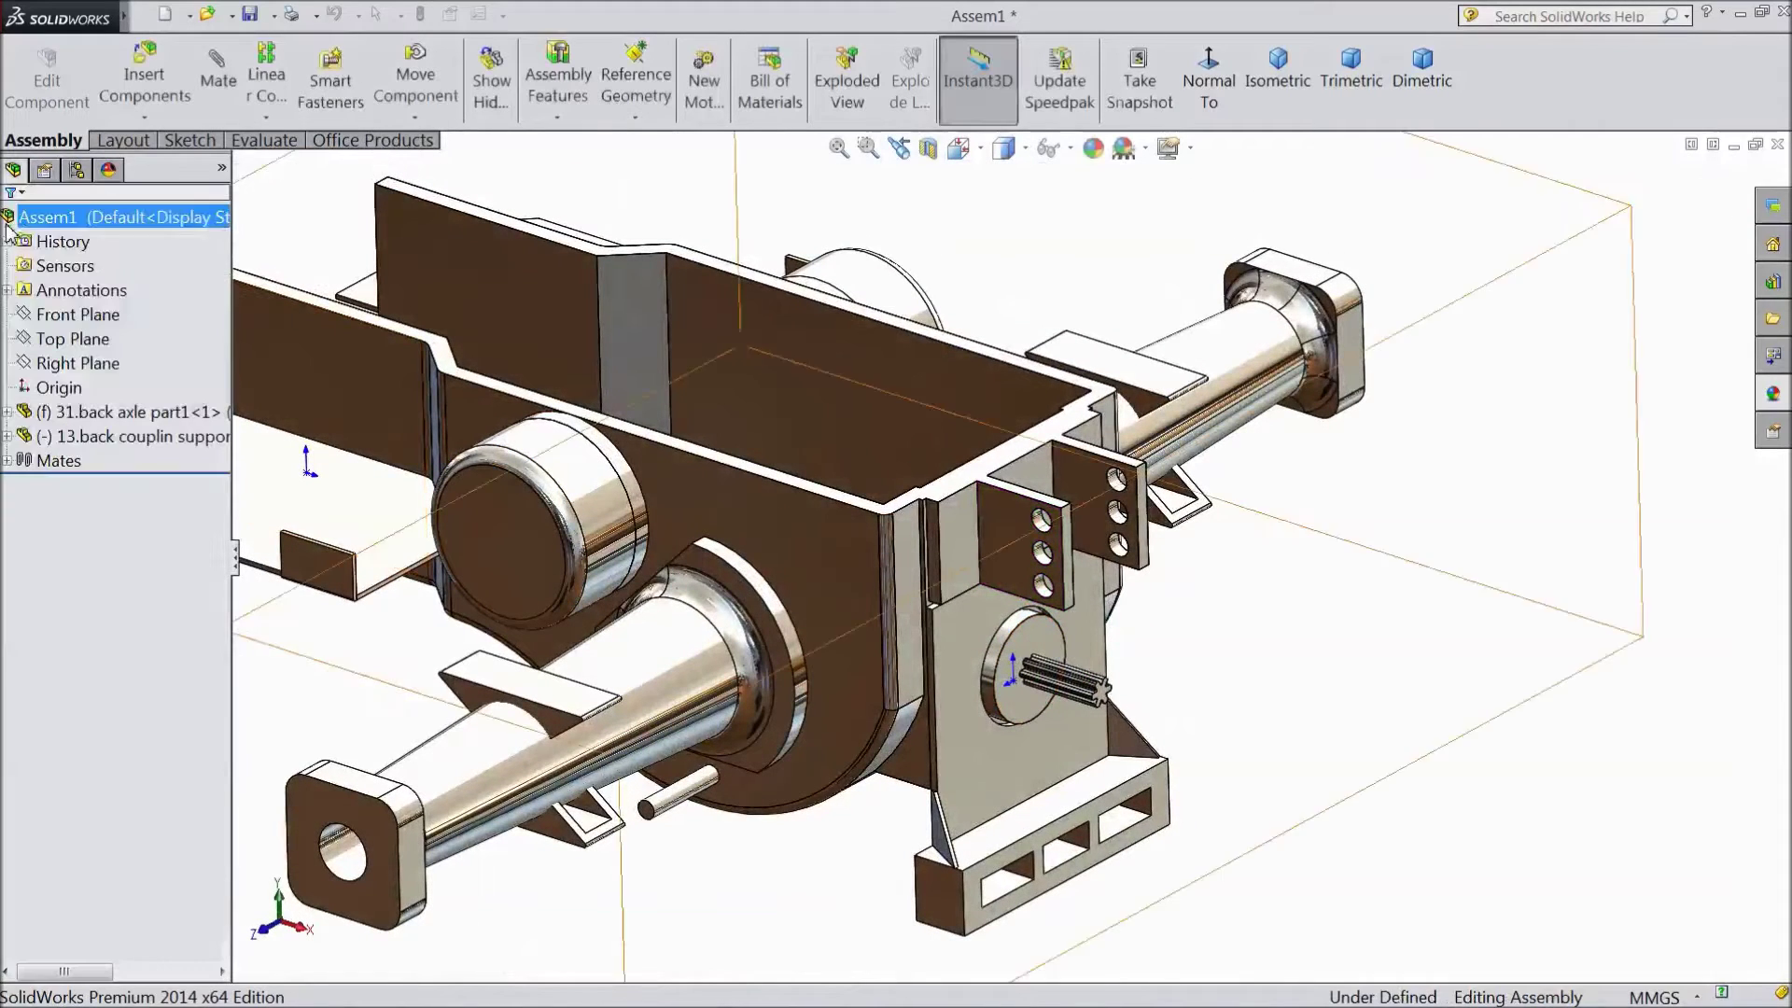
# Hide the origins in the graphics area and insert 5.back coupling beside the slotted coupling support
pyautogui.click(1070, 148)
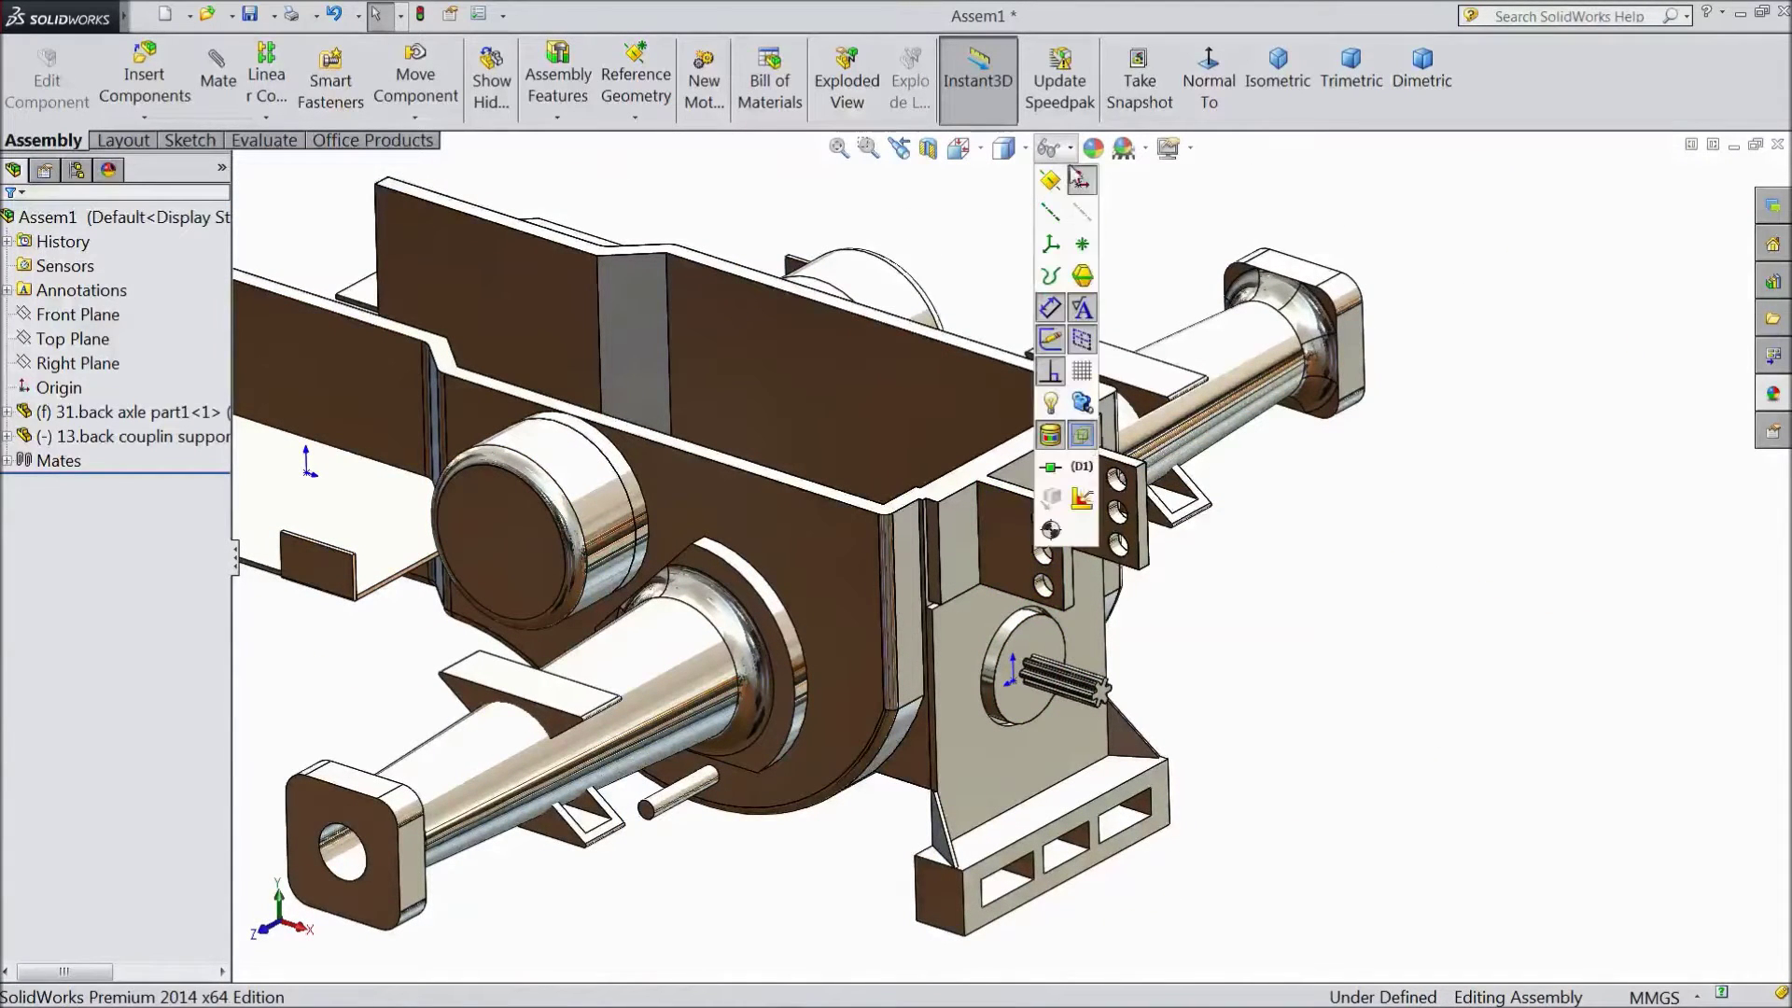
pyautogui.click(1082, 182)
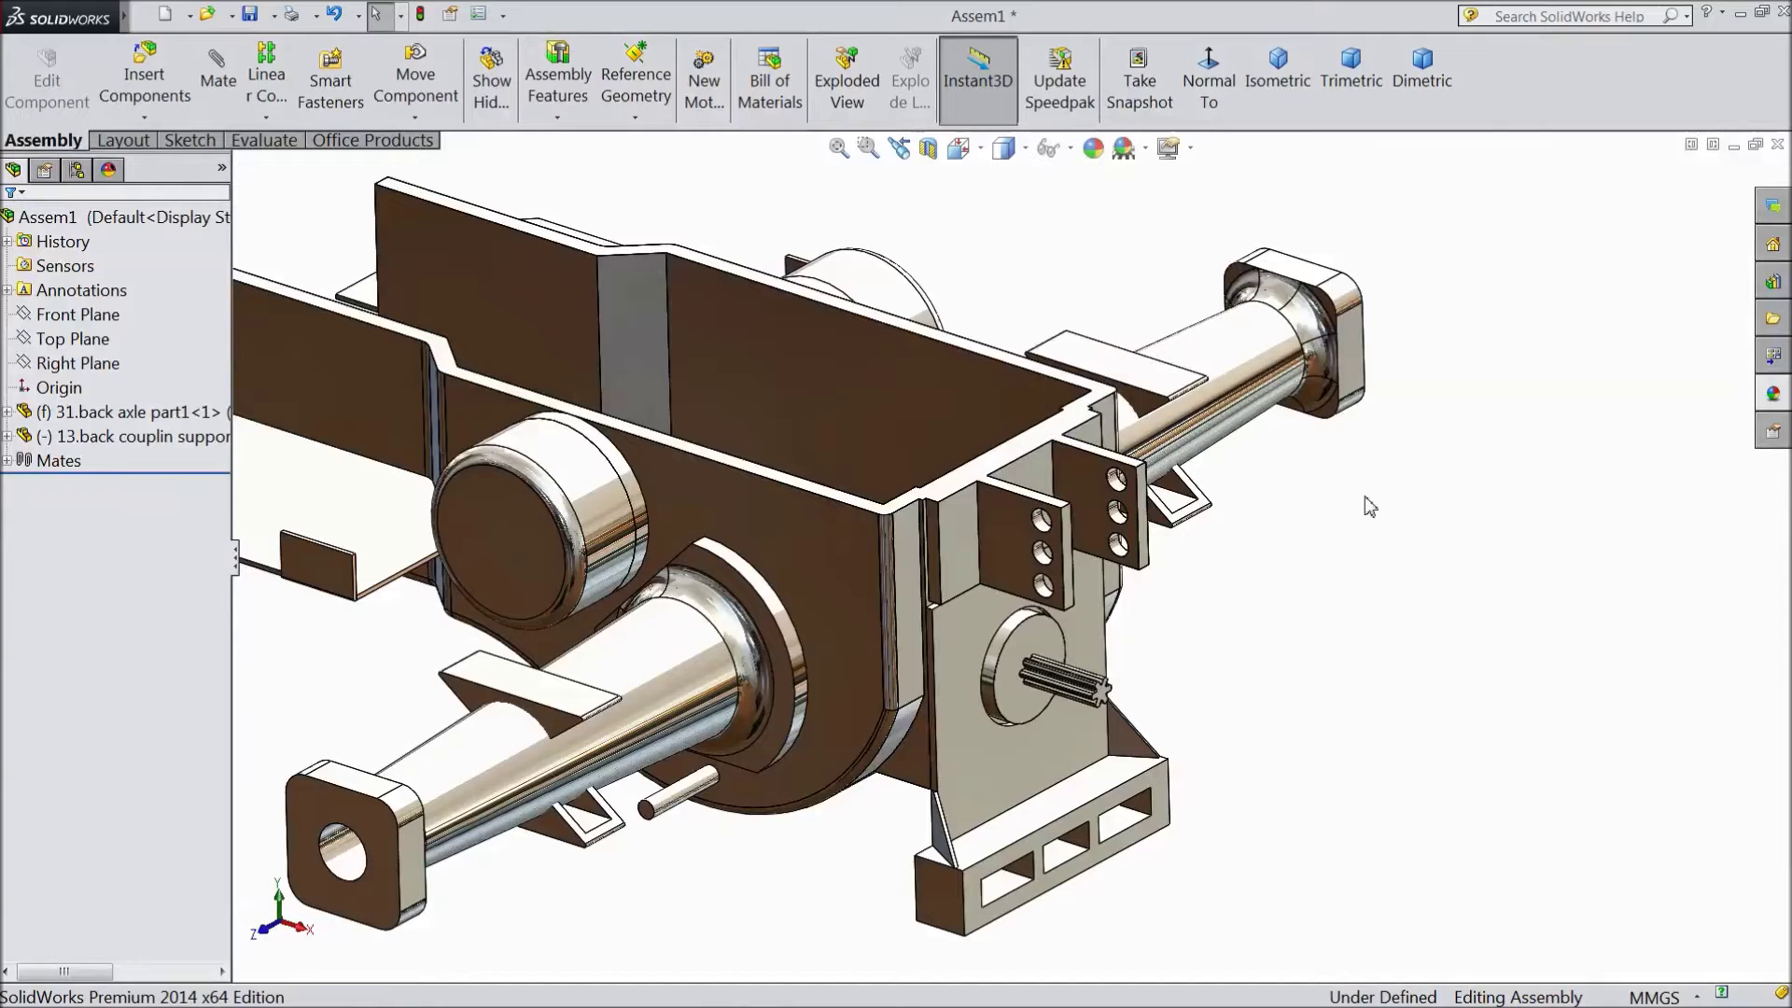
pyautogui.click(147, 86)
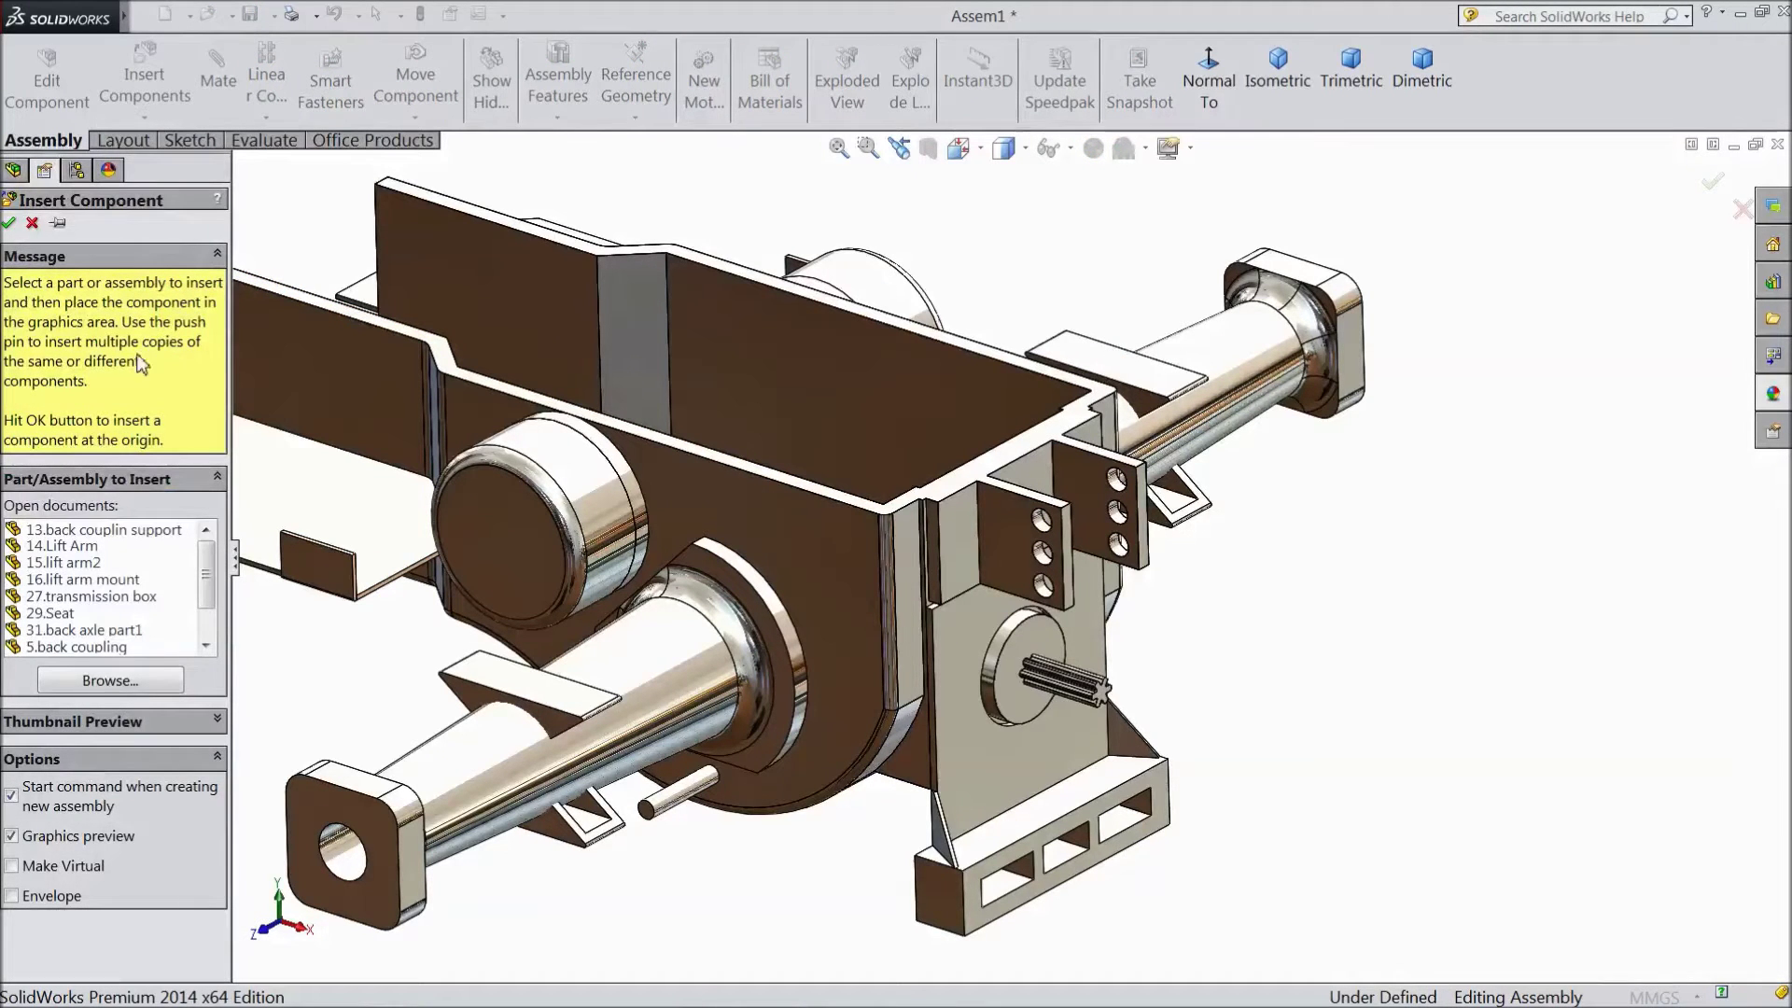
pyautogui.click(84, 646)
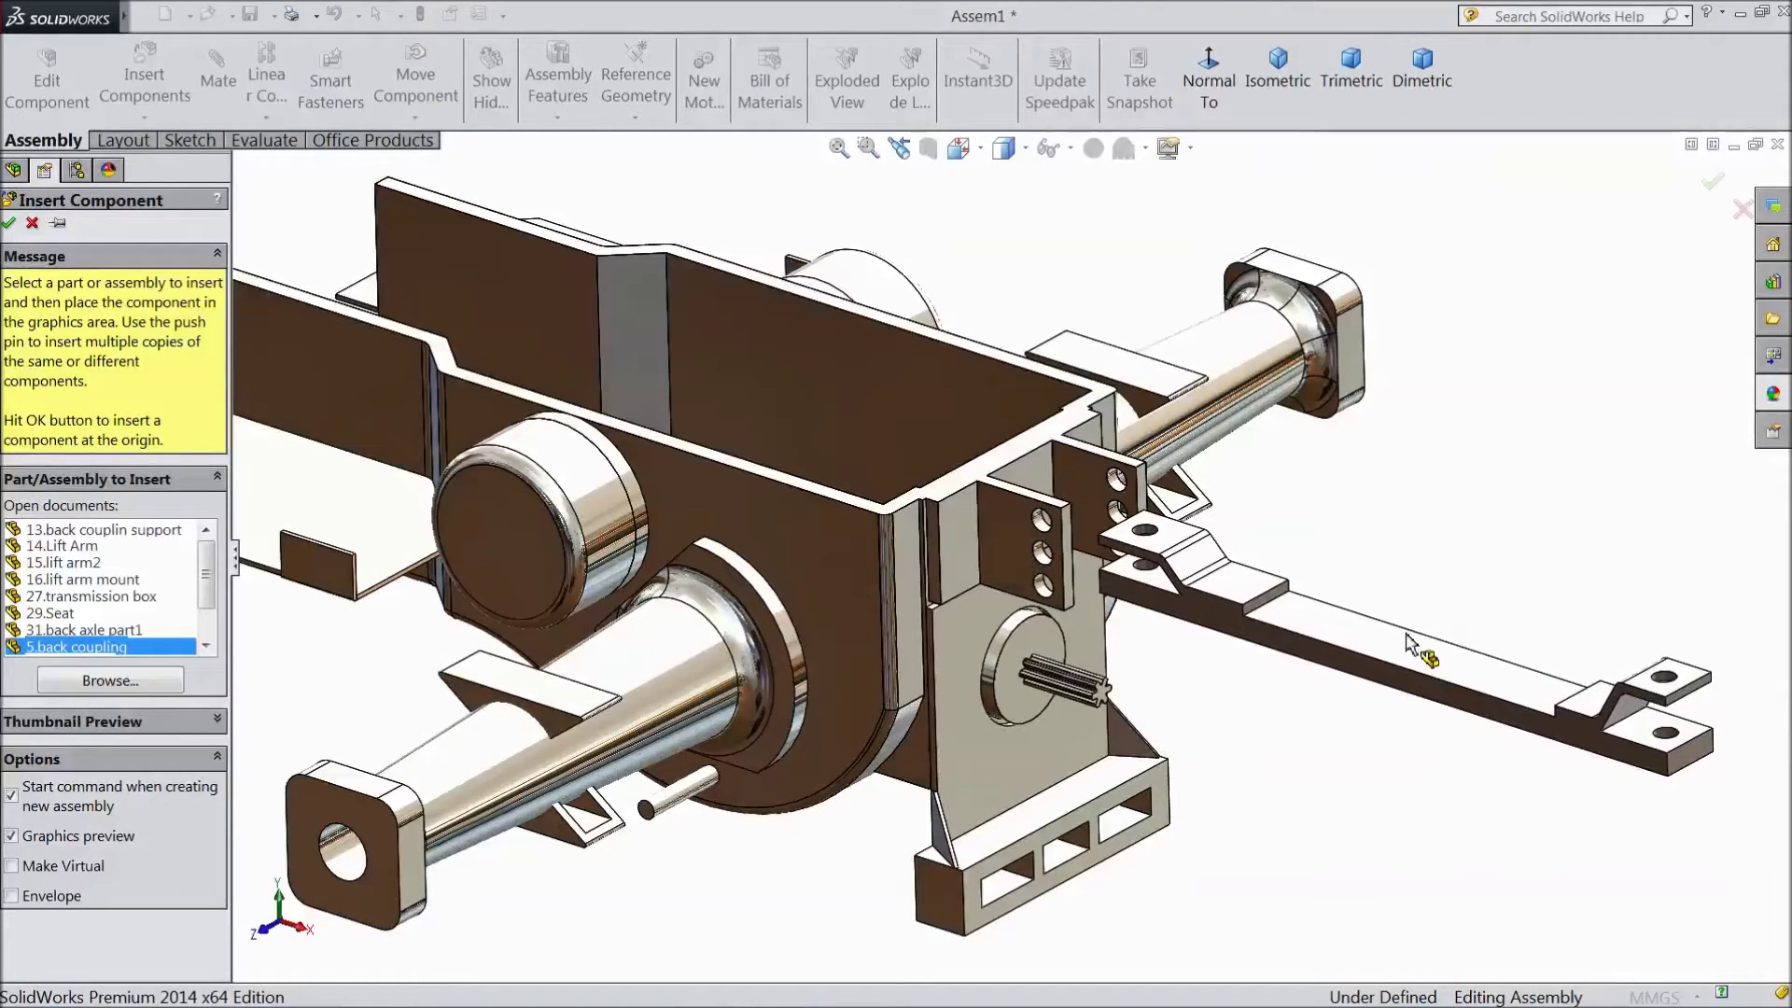
pyautogui.click(1407, 642)
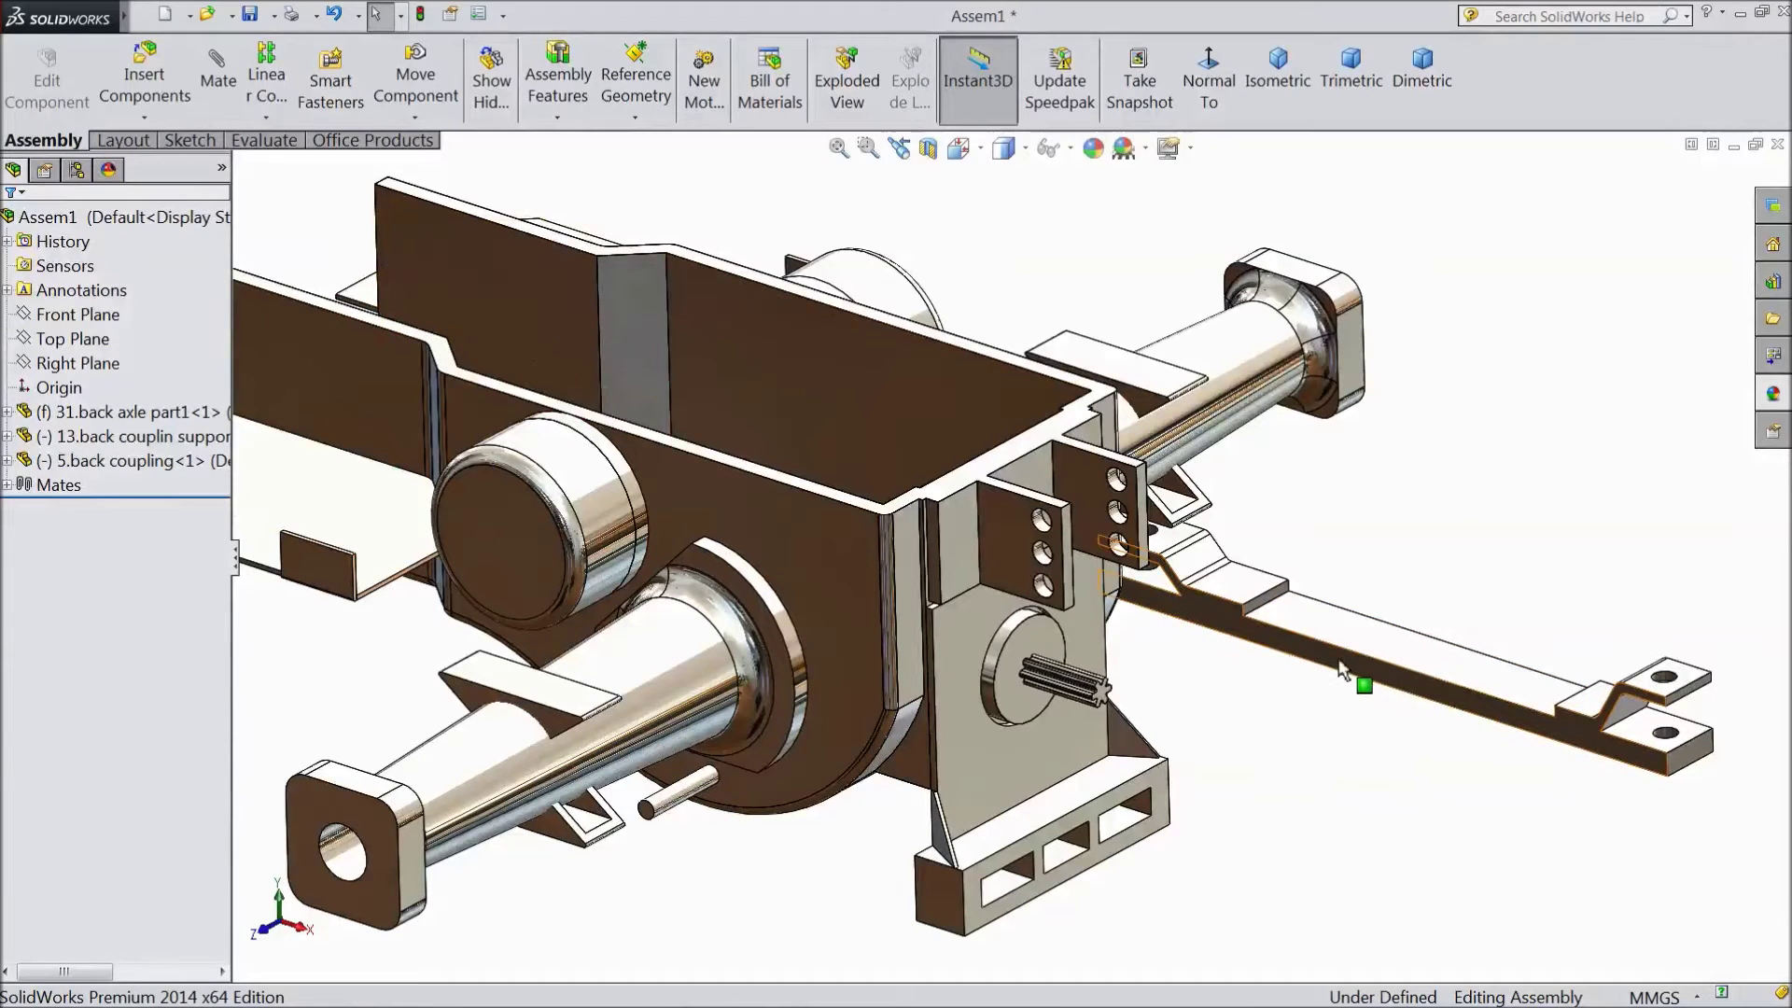
# Start an advanced Width mate with the back coupling's two long side faces as the width selections
pyautogui.click(219, 82)
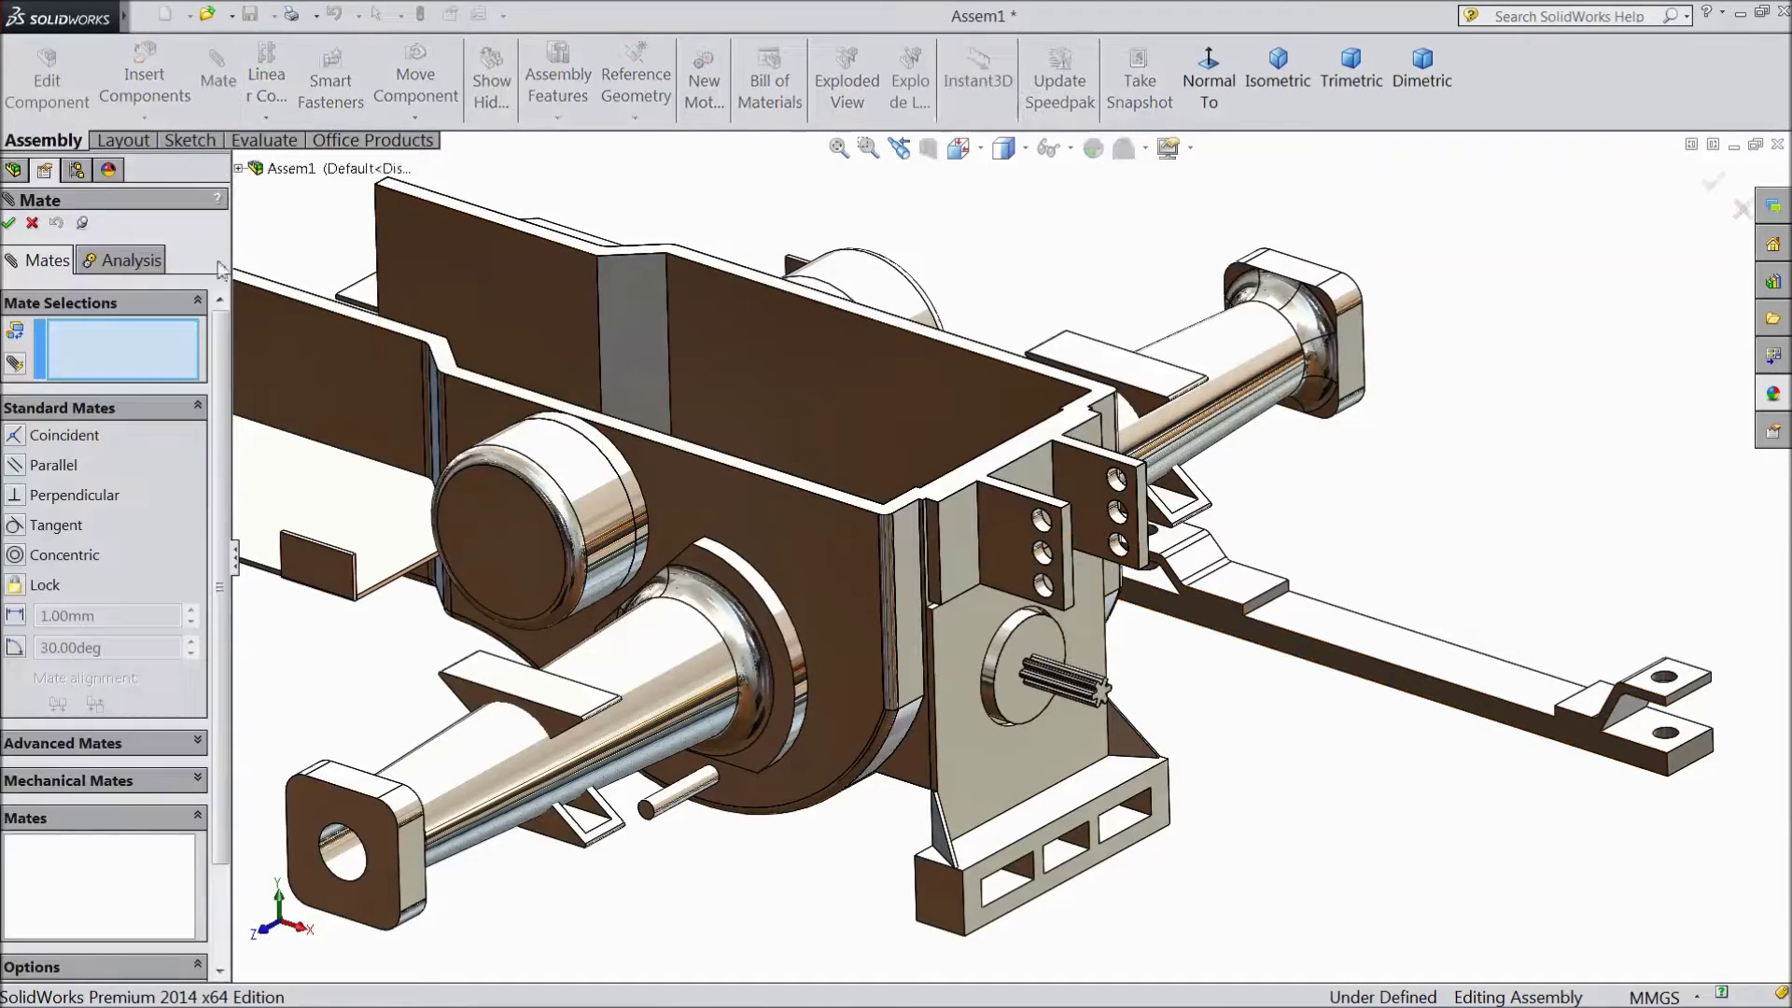
pyautogui.click(157, 410)
pyautogui.click(82, 445)
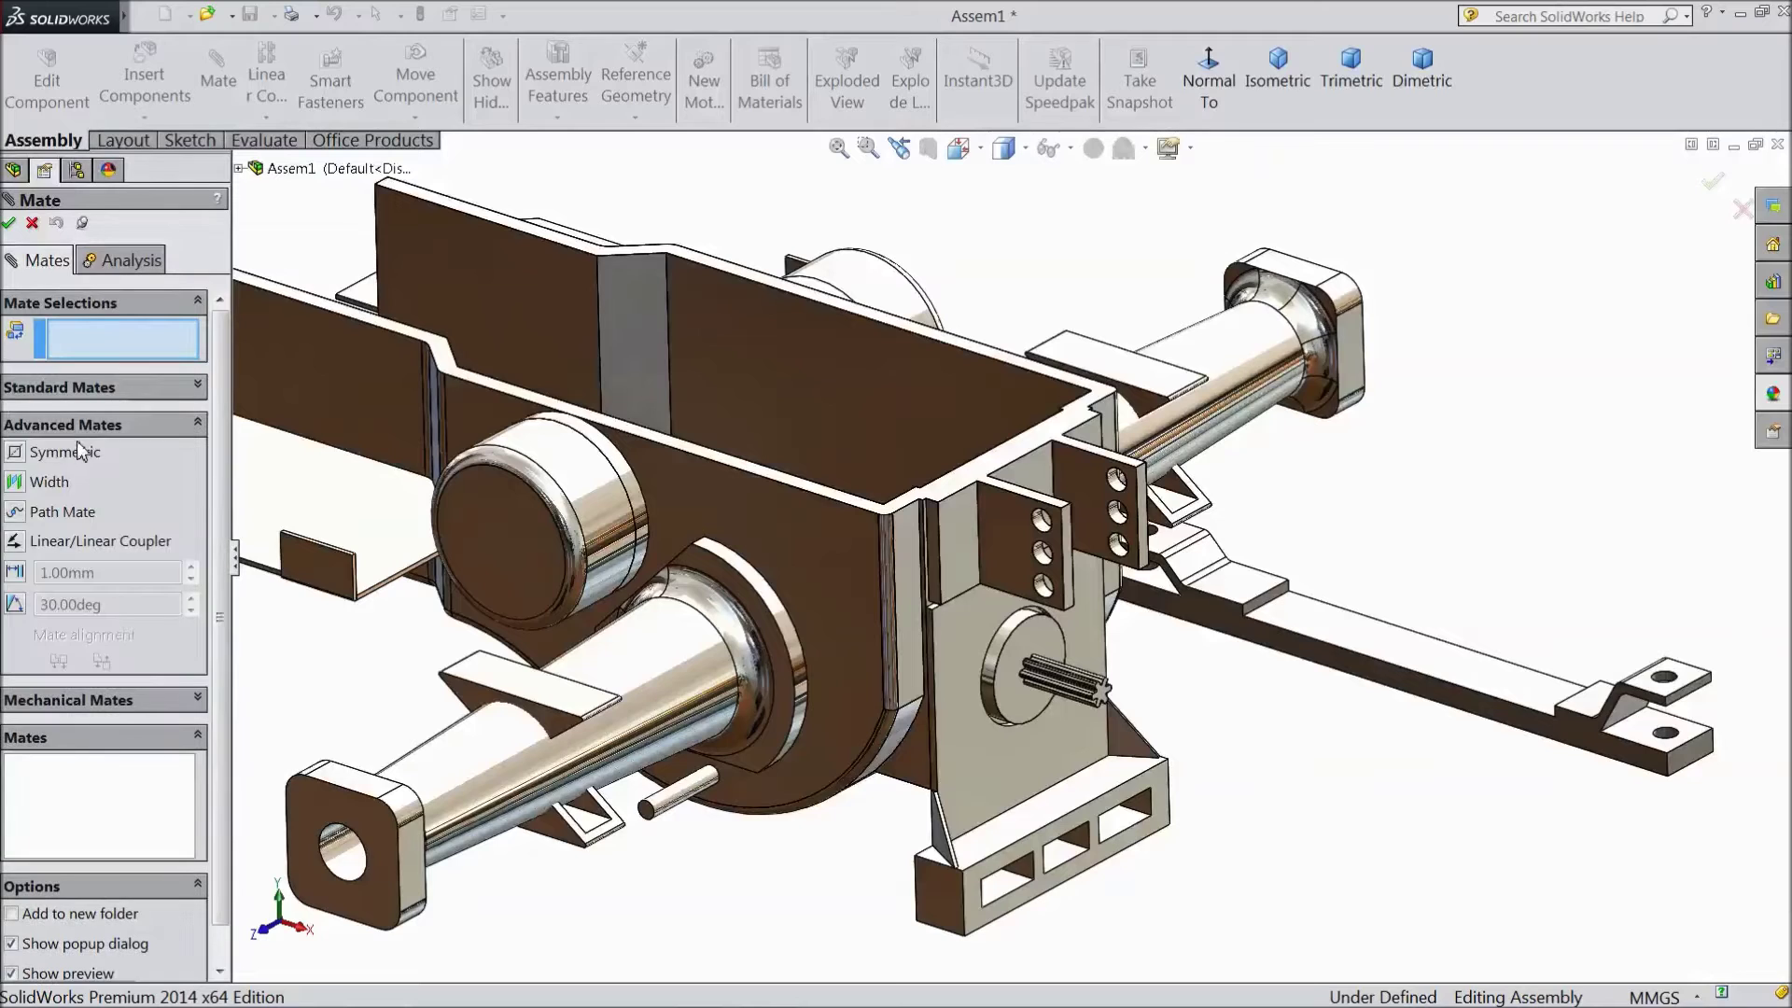
pyautogui.click(19, 487)
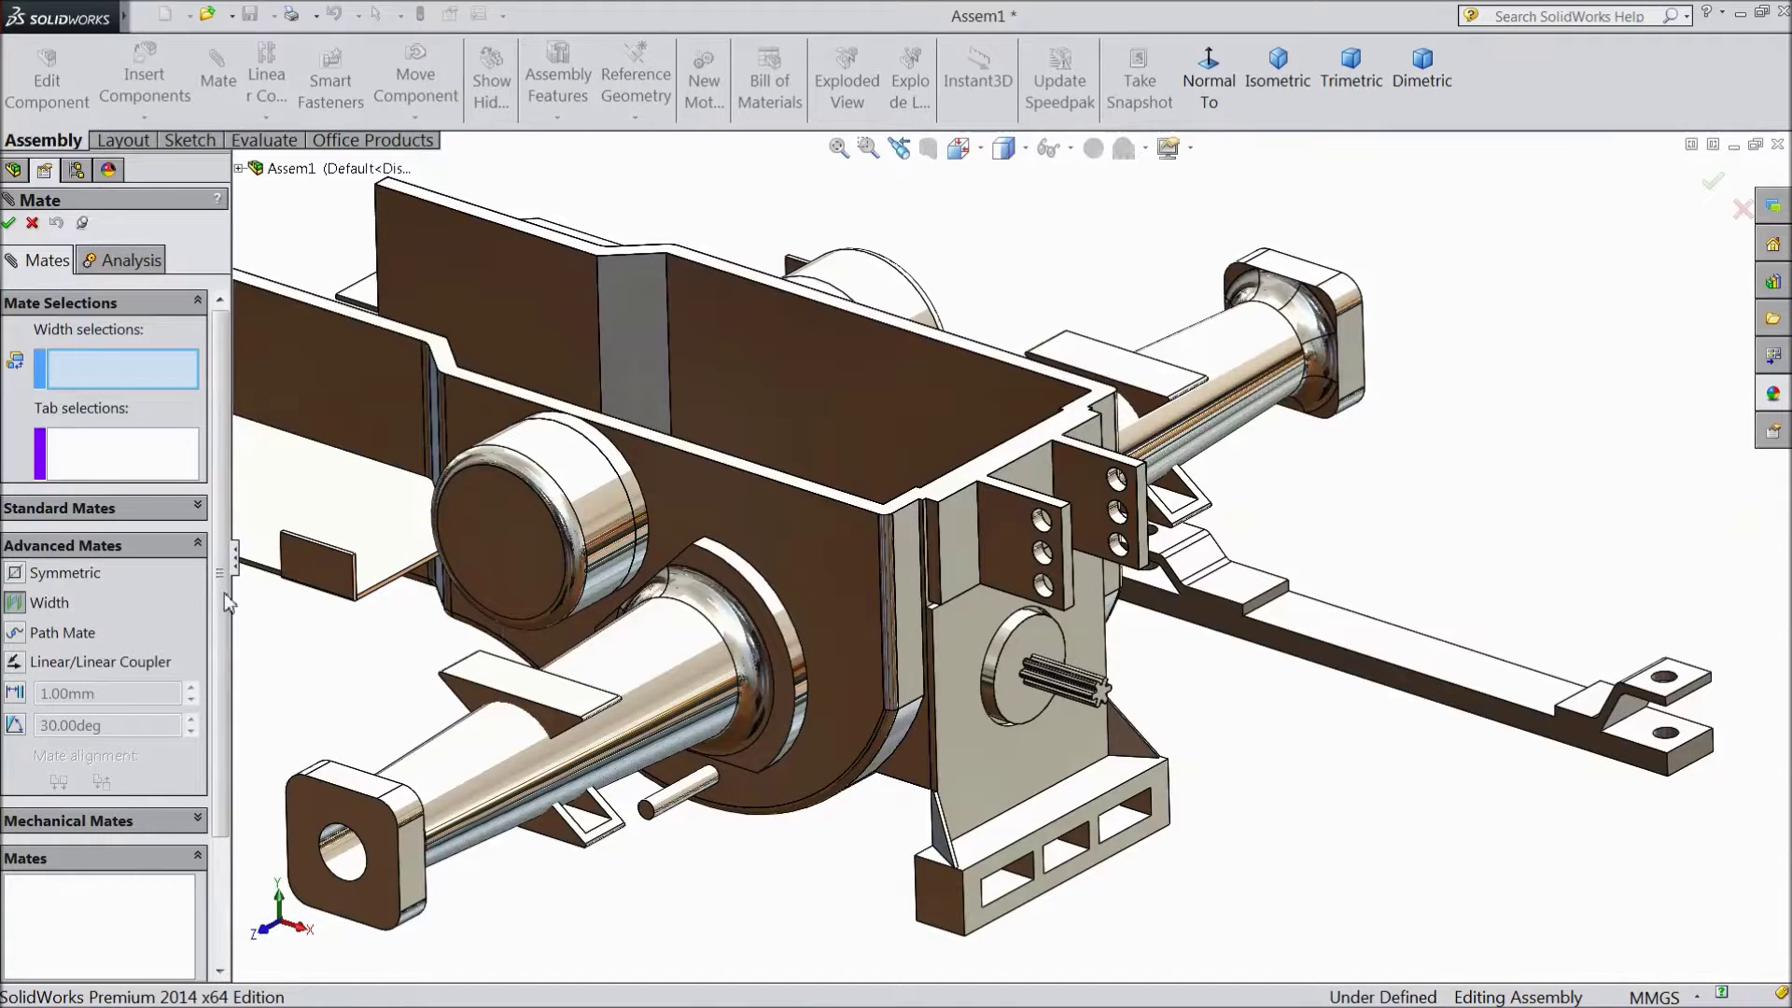
pyautogui.click(1348, 672)
pyautogui.scroll(3, 1316, 686)
pyautogui.moveTo(1360, 527); pyautogui.dragTo(1202, 592, button='middle')
pyautogui.scroll(-3, 1269, 632)
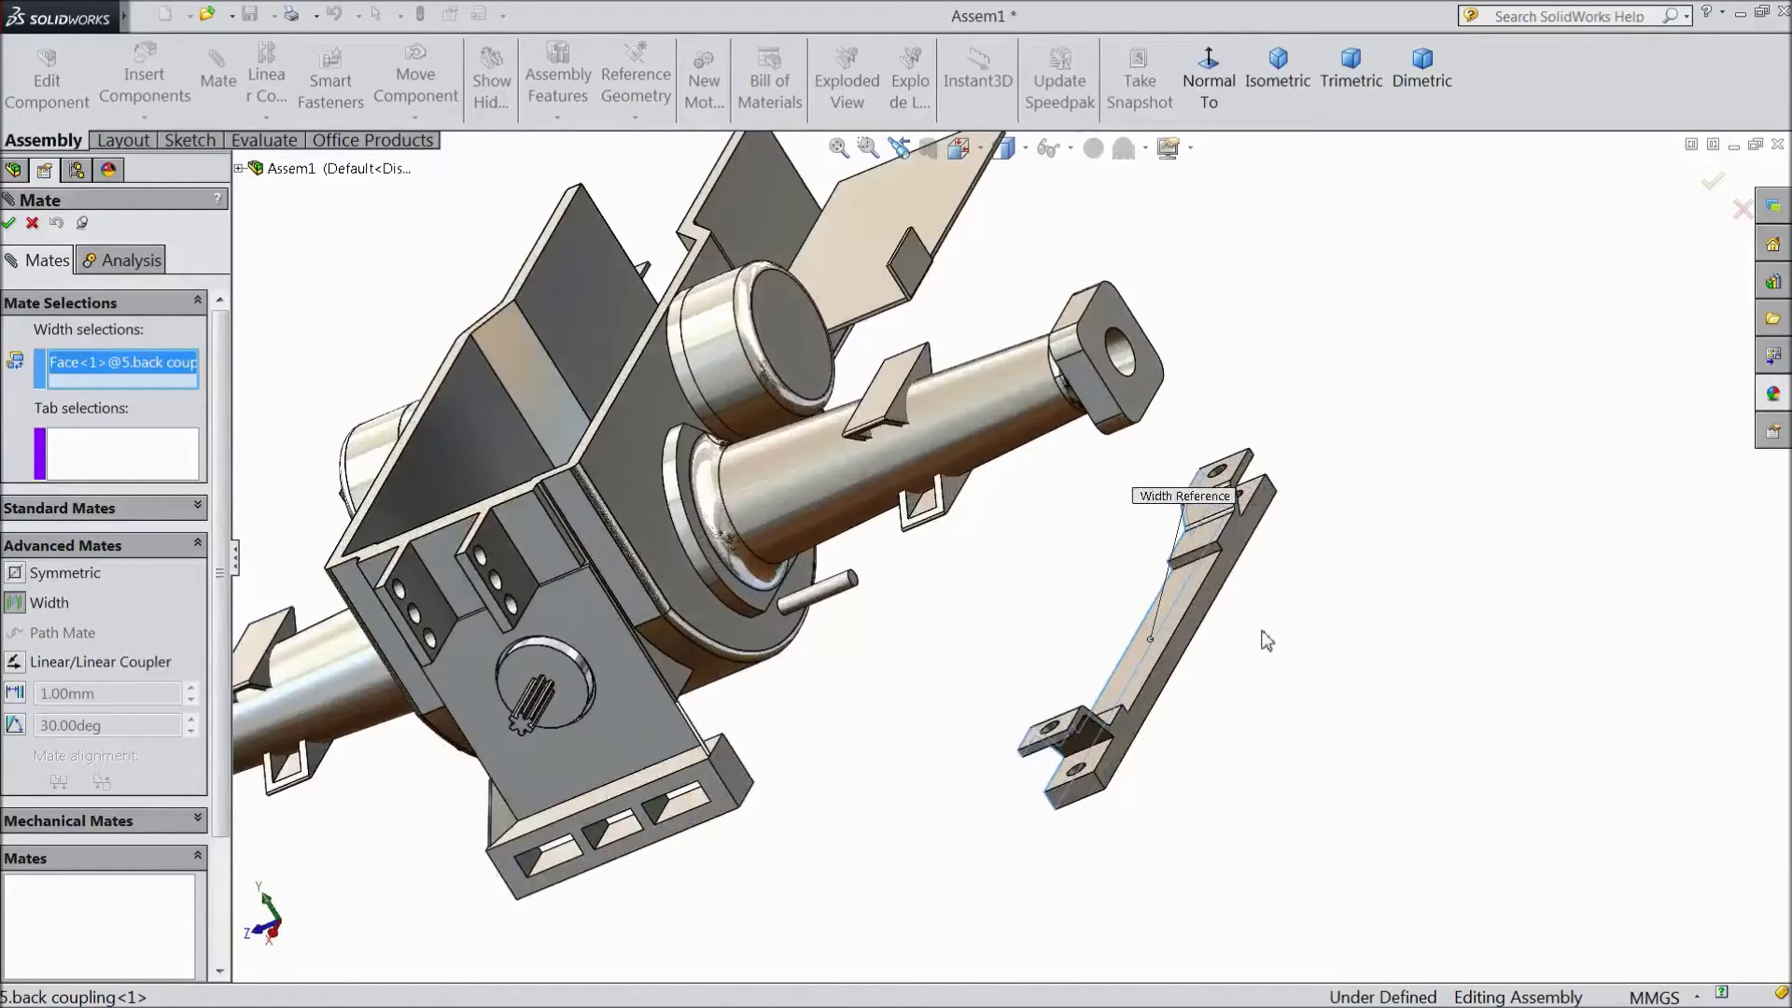
pyautogui.click(1223, 642)
# Set the two end walls of the coupling support's middle slot as tab selections and confirm the Width mate
pyautogui.moveTo(1244, 656); pyautogui.dragTo(1332, 660, button='middle')
pyautogui.scroll(-5, 644, 760)
pyautogui.scroll(-2, 840, 774)
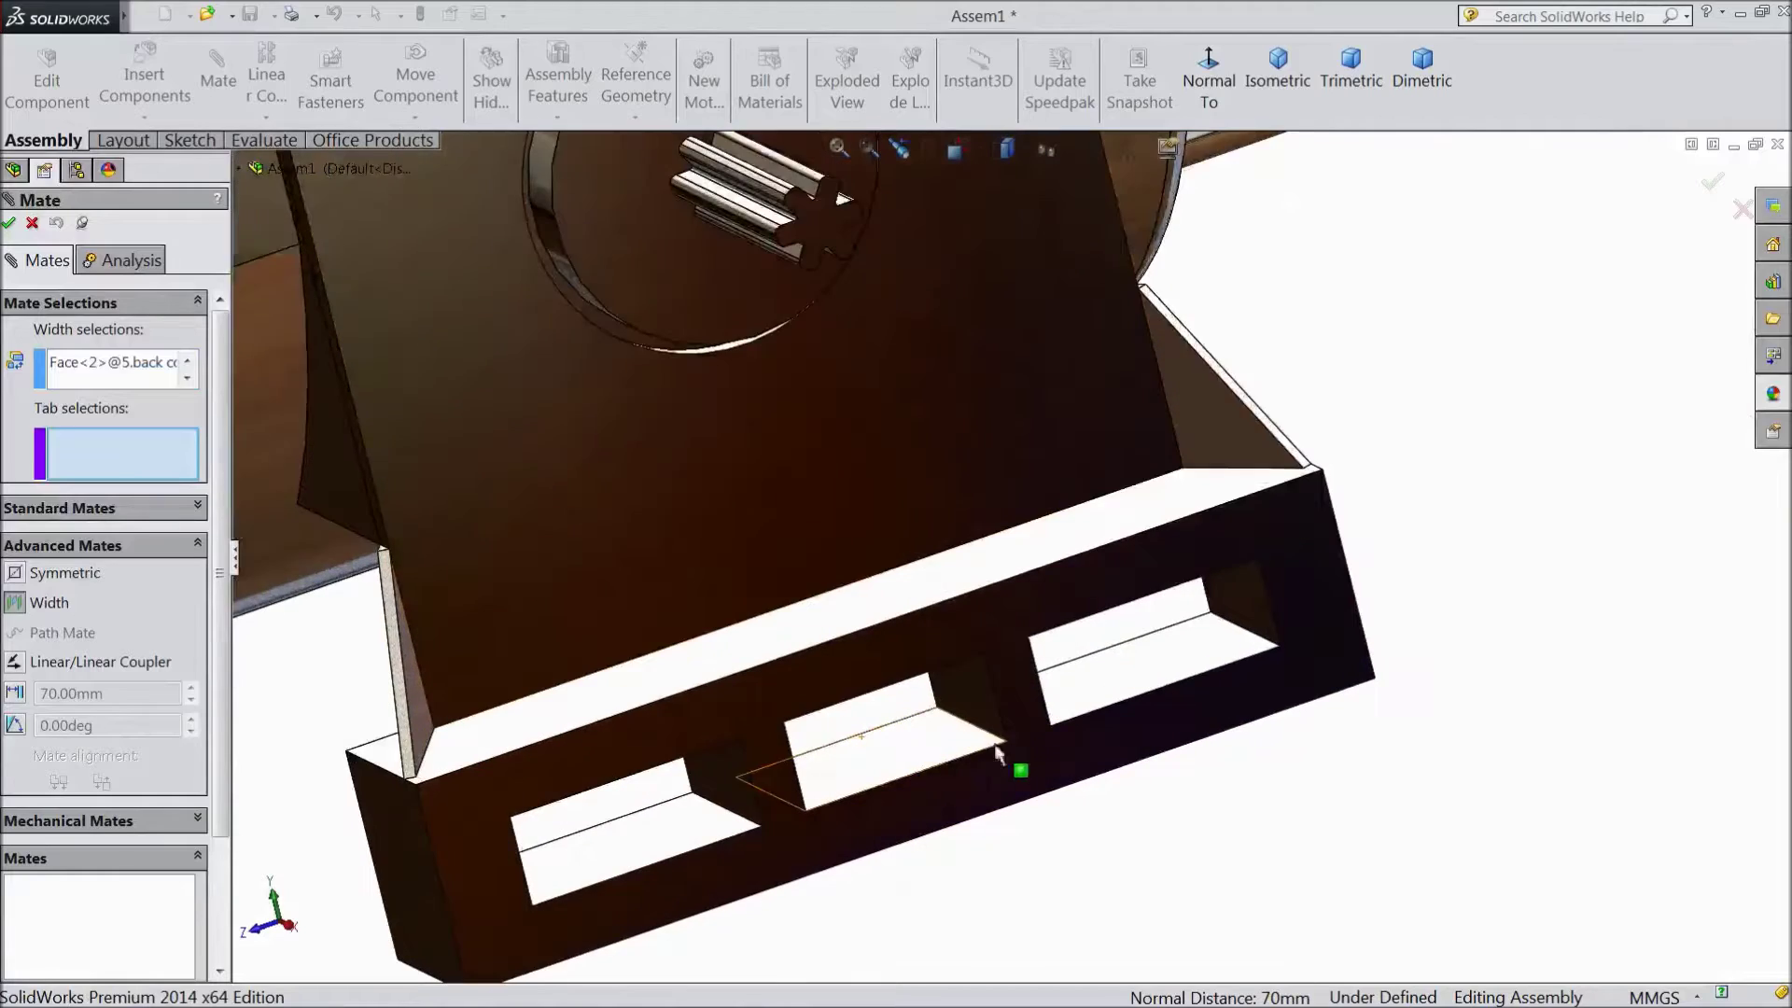
pyautogui.click(1008, 724)
pyautogui.moveTo(1090, 808); pyautogui.dragTo(1023, 824, button='middle')
pyautogui.click(797, 746)
pyautogui.click(800, 756)
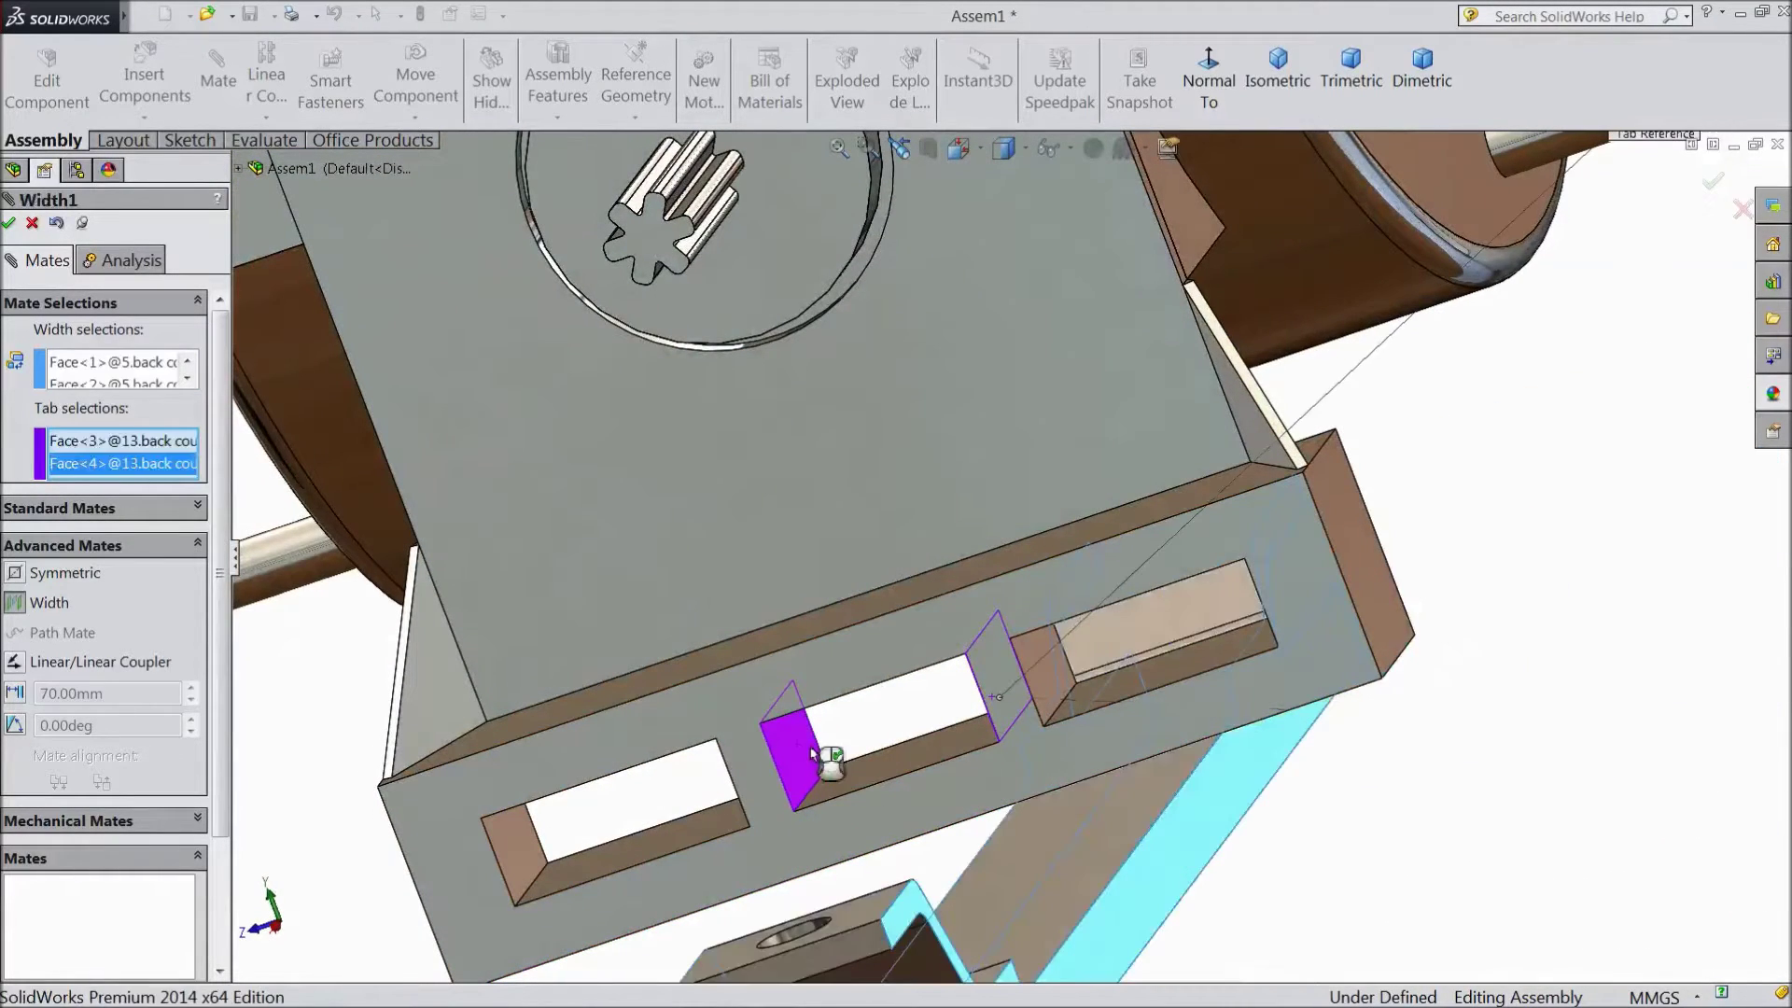
pyautogui.click(10, 223)
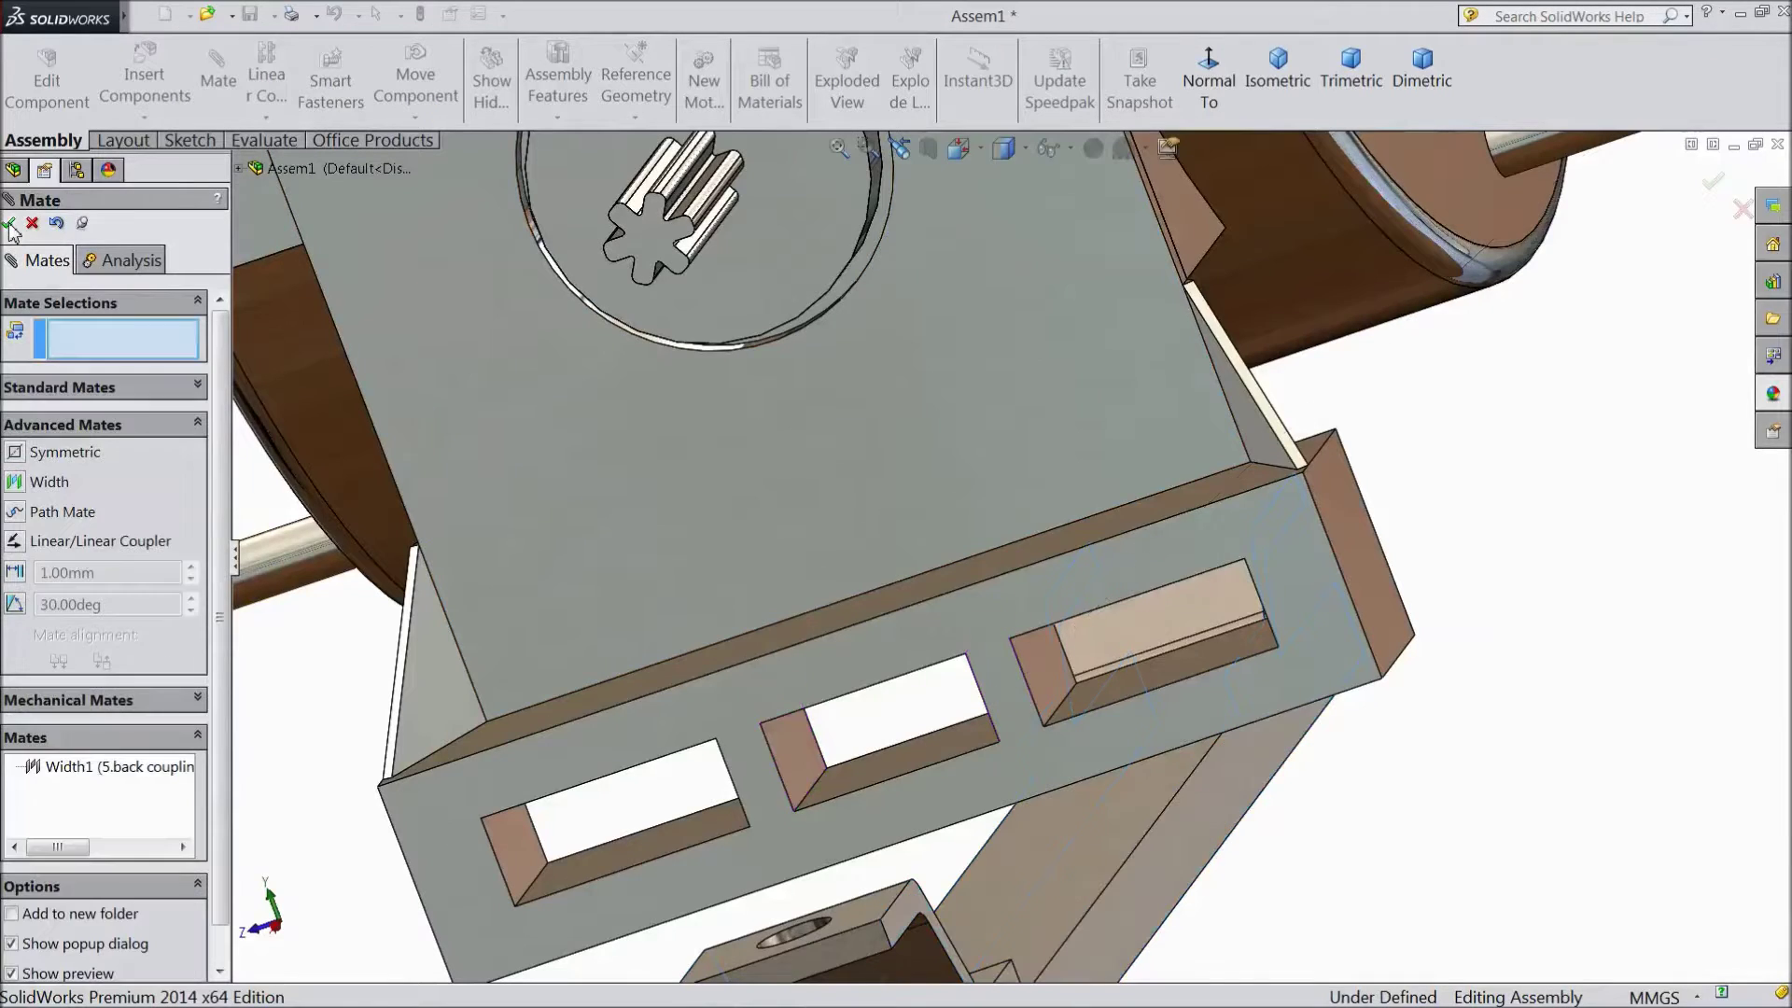
# Add a Coincident mate between the lower inner face of the support's middle slot and the underside of the back coupling
pyautogui.click(888, 768)
pyautogui.scroll(3, 892, 767)
pyautogui.moveTo(1090, 864); pyautogui.dragTo(1057, 805, button='middle')
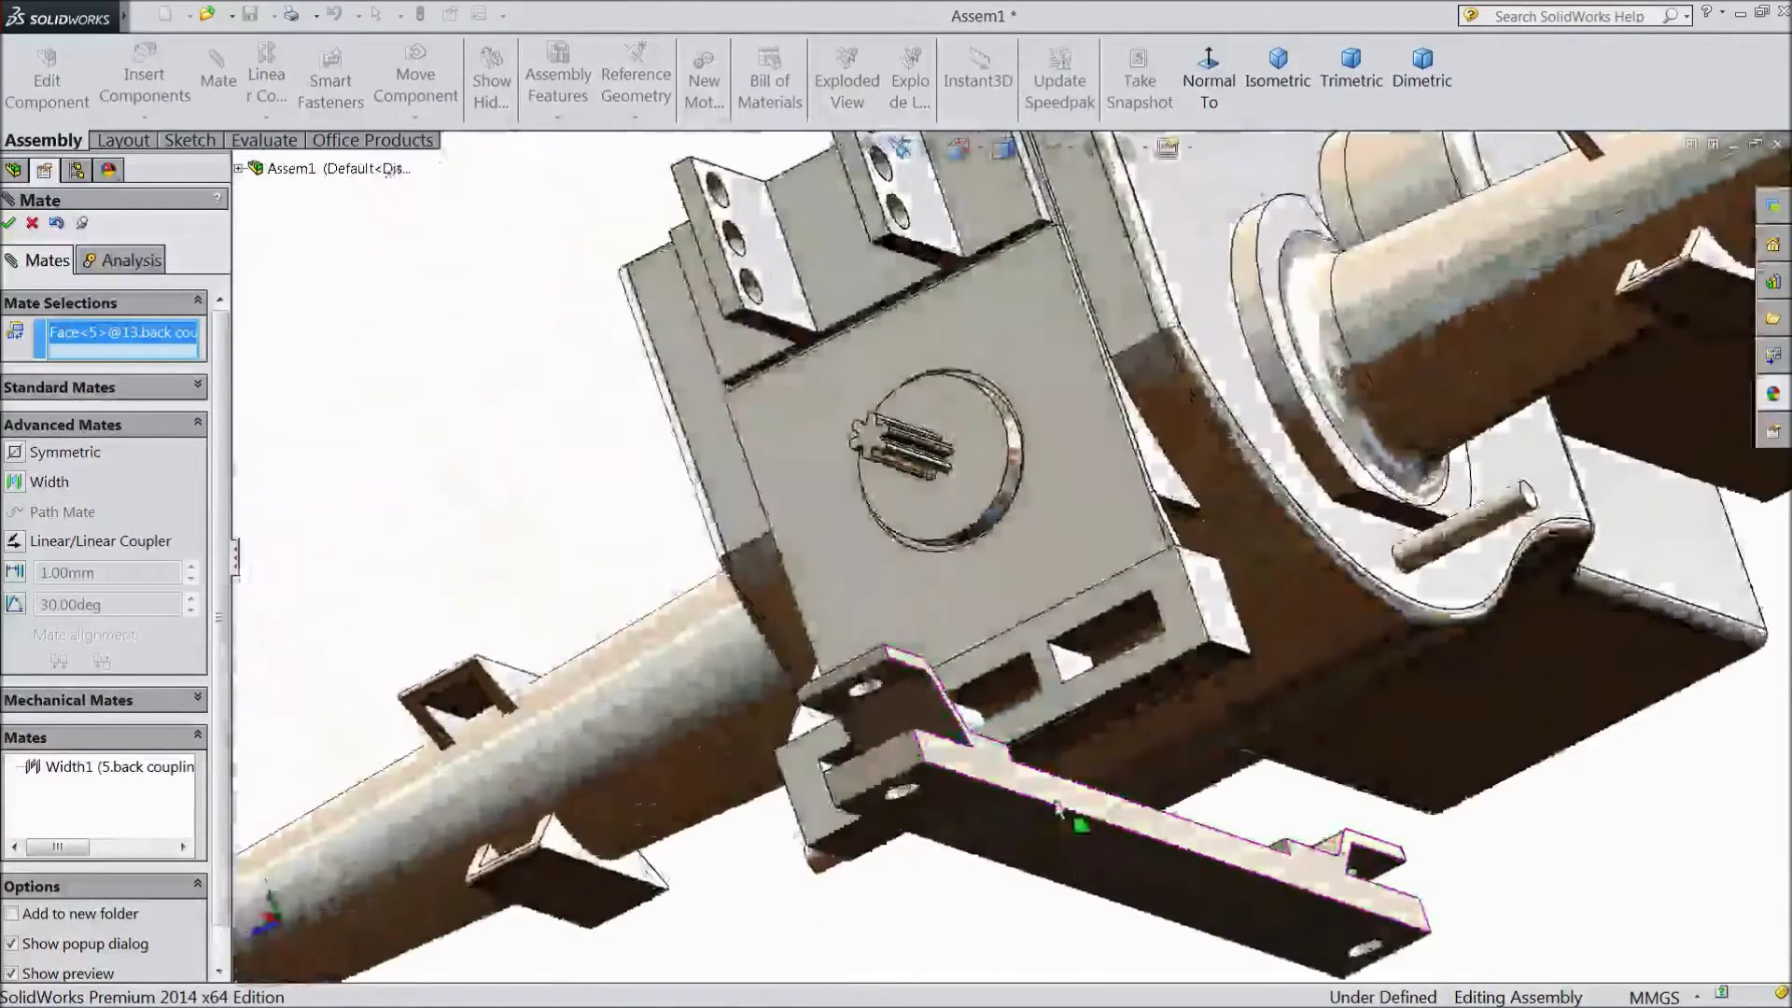
pyautogui.click(1049, 852)
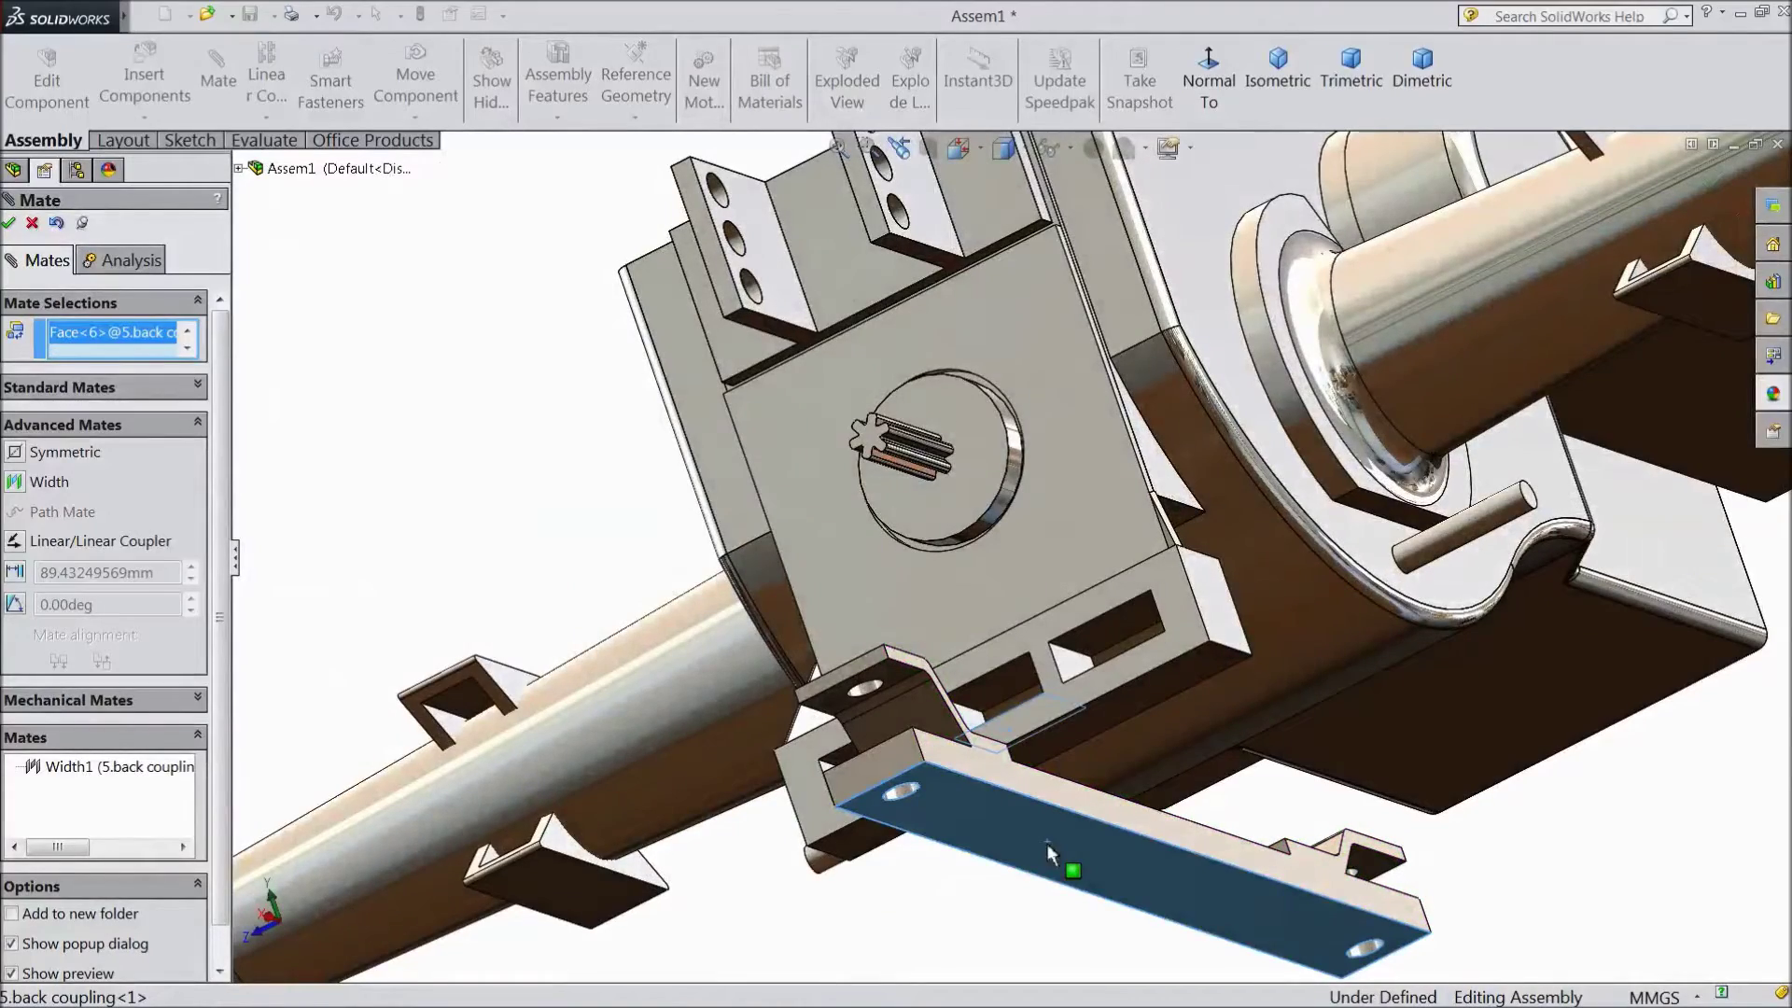
pyautogui.moveTo(461, 440); pyautogui.dragTo(510, 549, button='middle')
pyautogui.rightClick(509, 548)
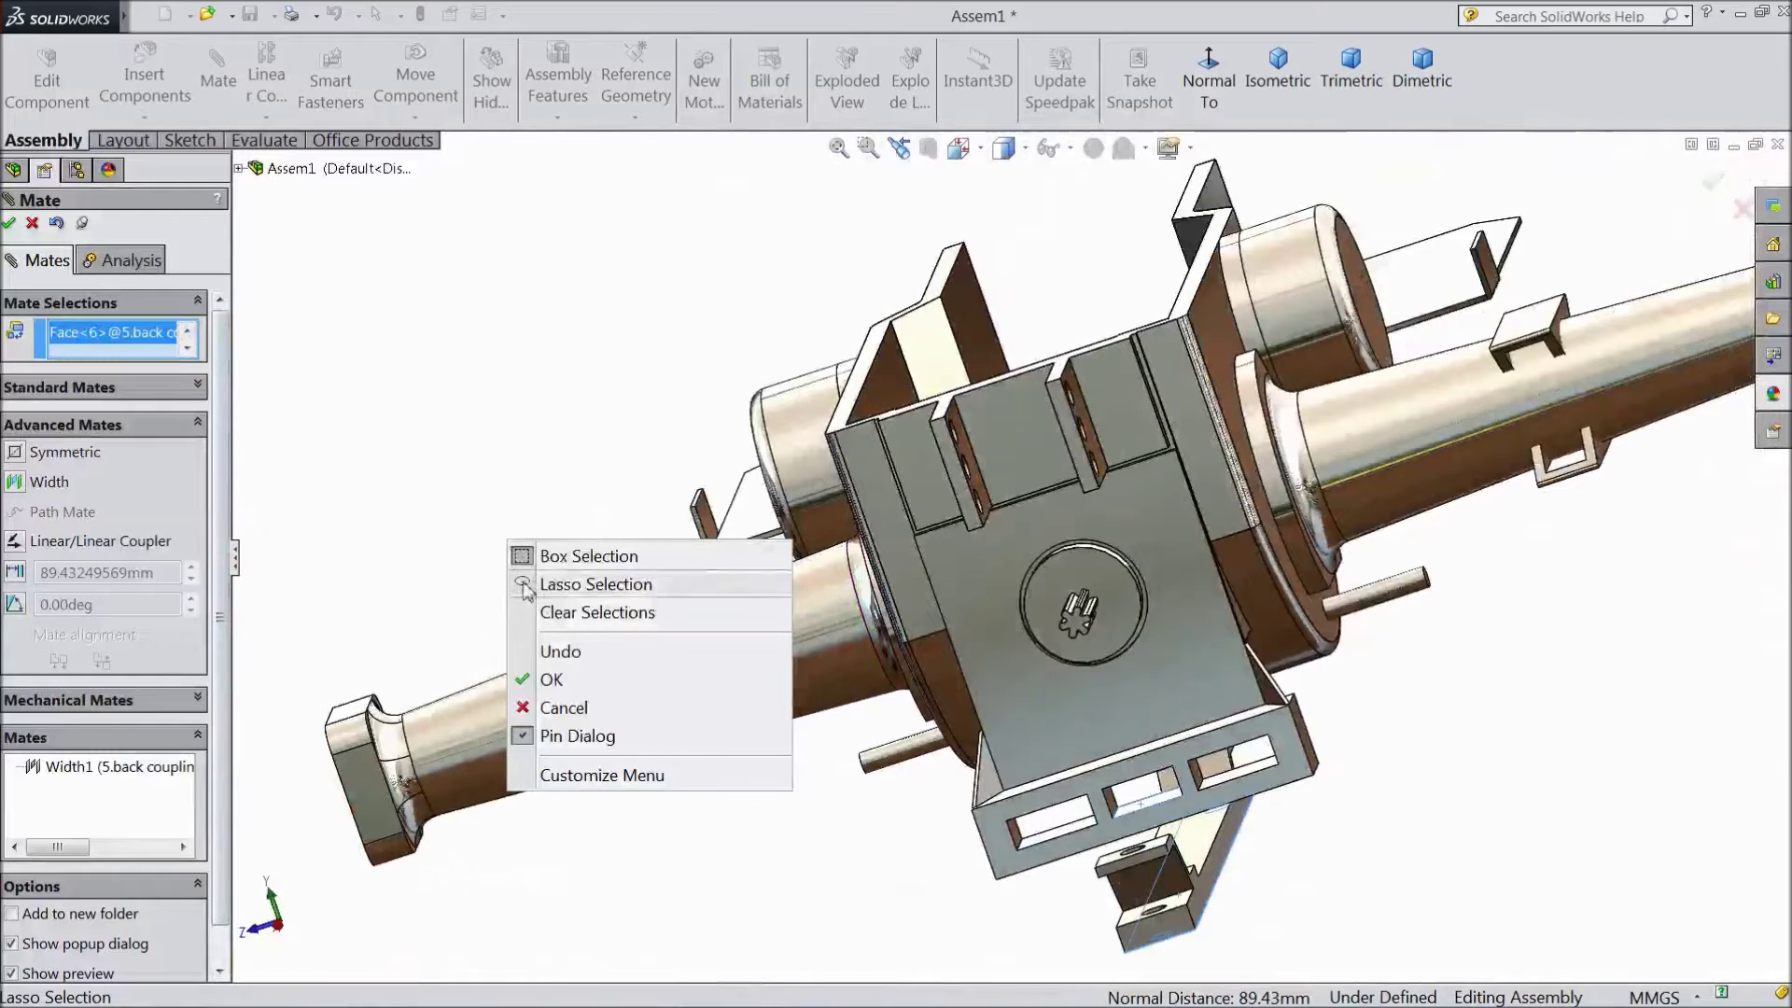
pyautogui.click(316, 379)
pyautogui.click(187, 331)
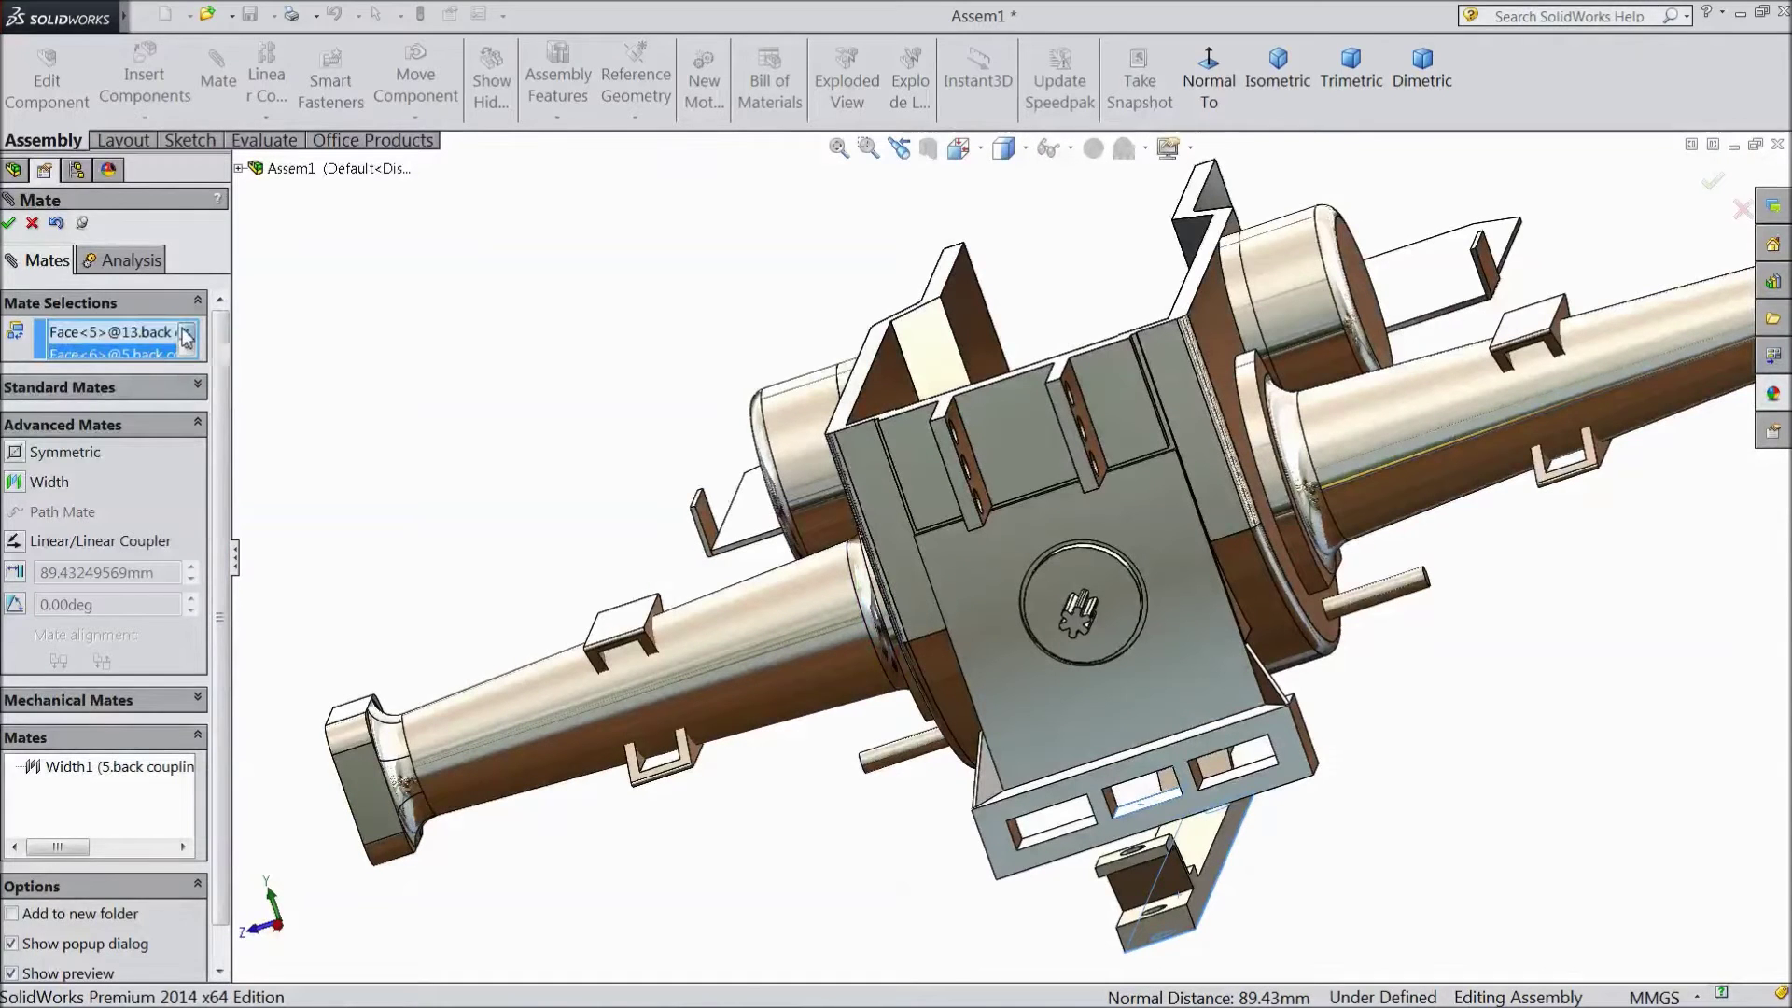
pyautogui.click(140, 424)
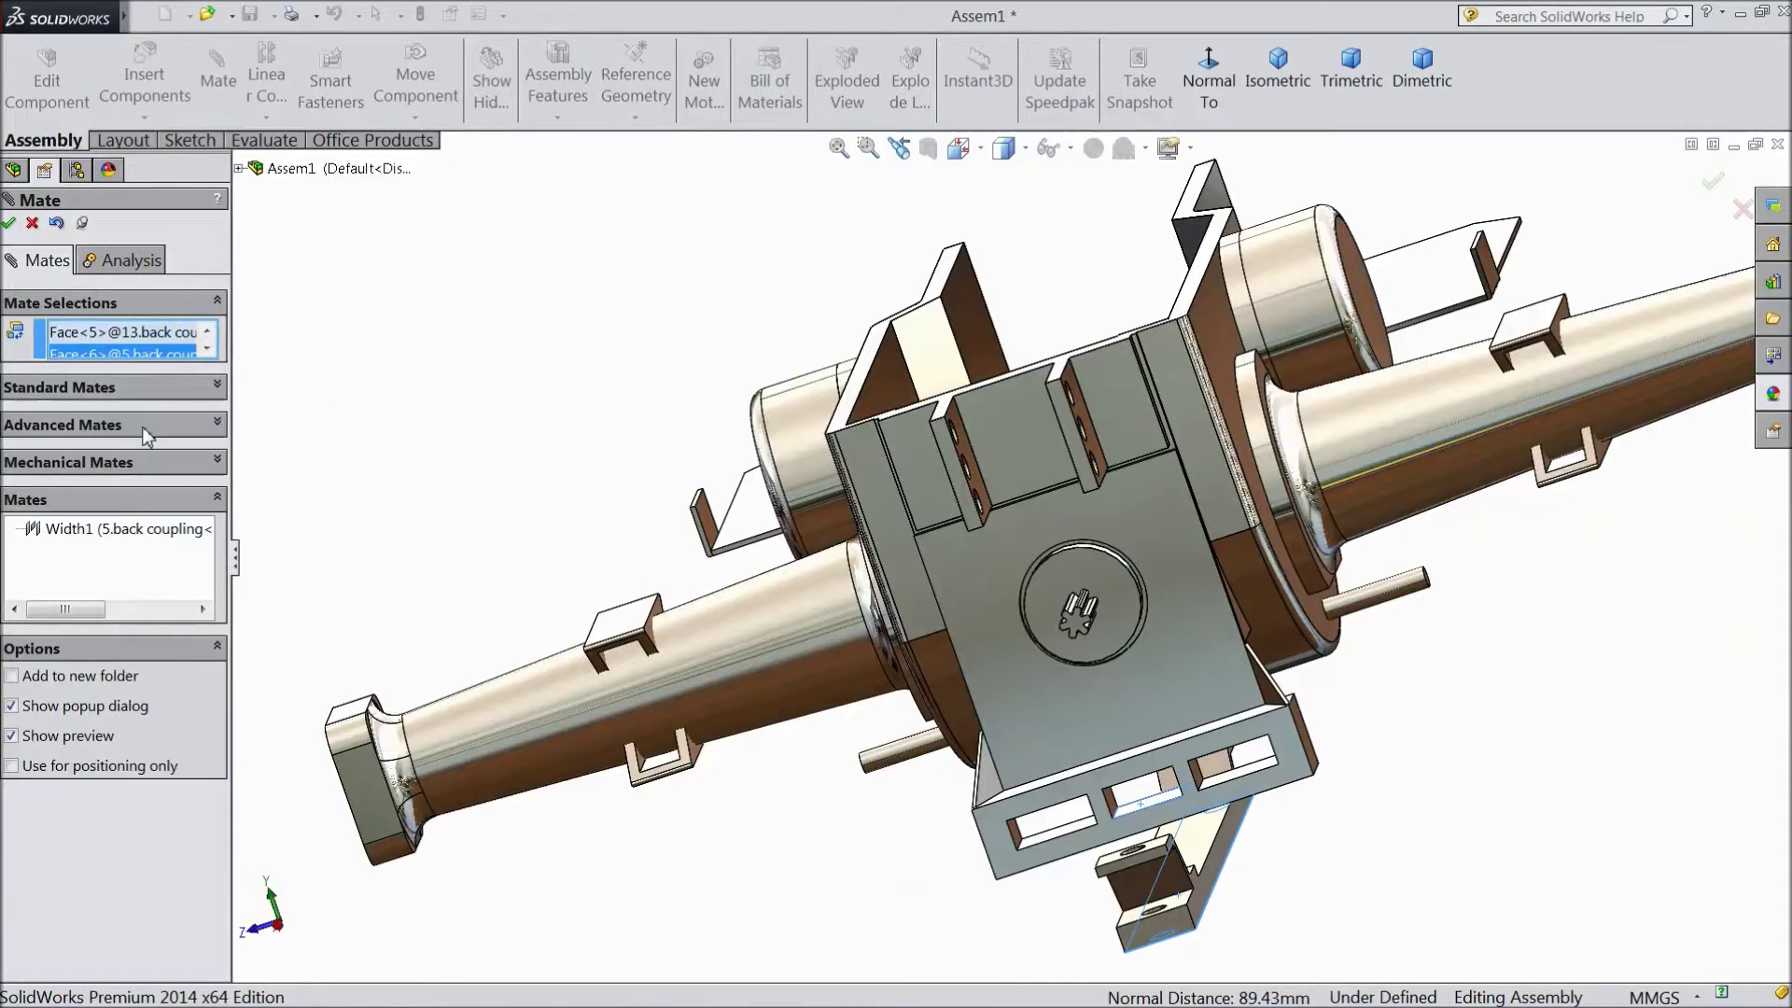
pyautogui.click(109, 383)
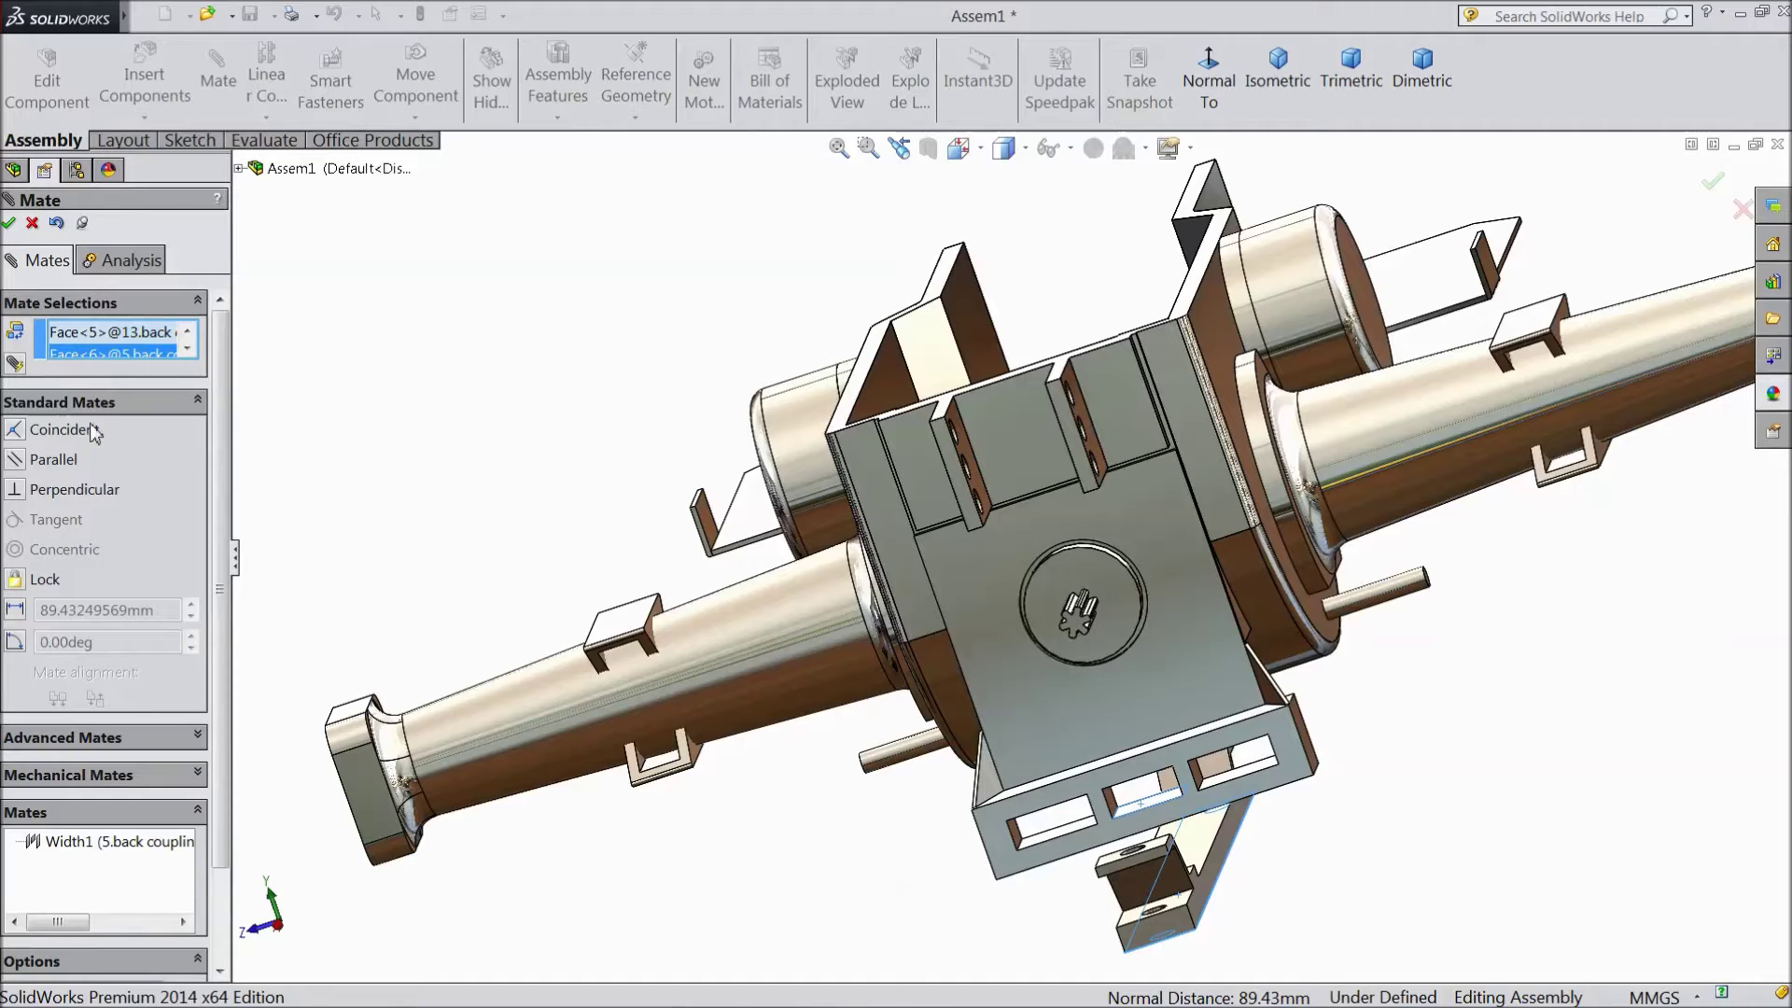
pyautogui.click(15, 435)
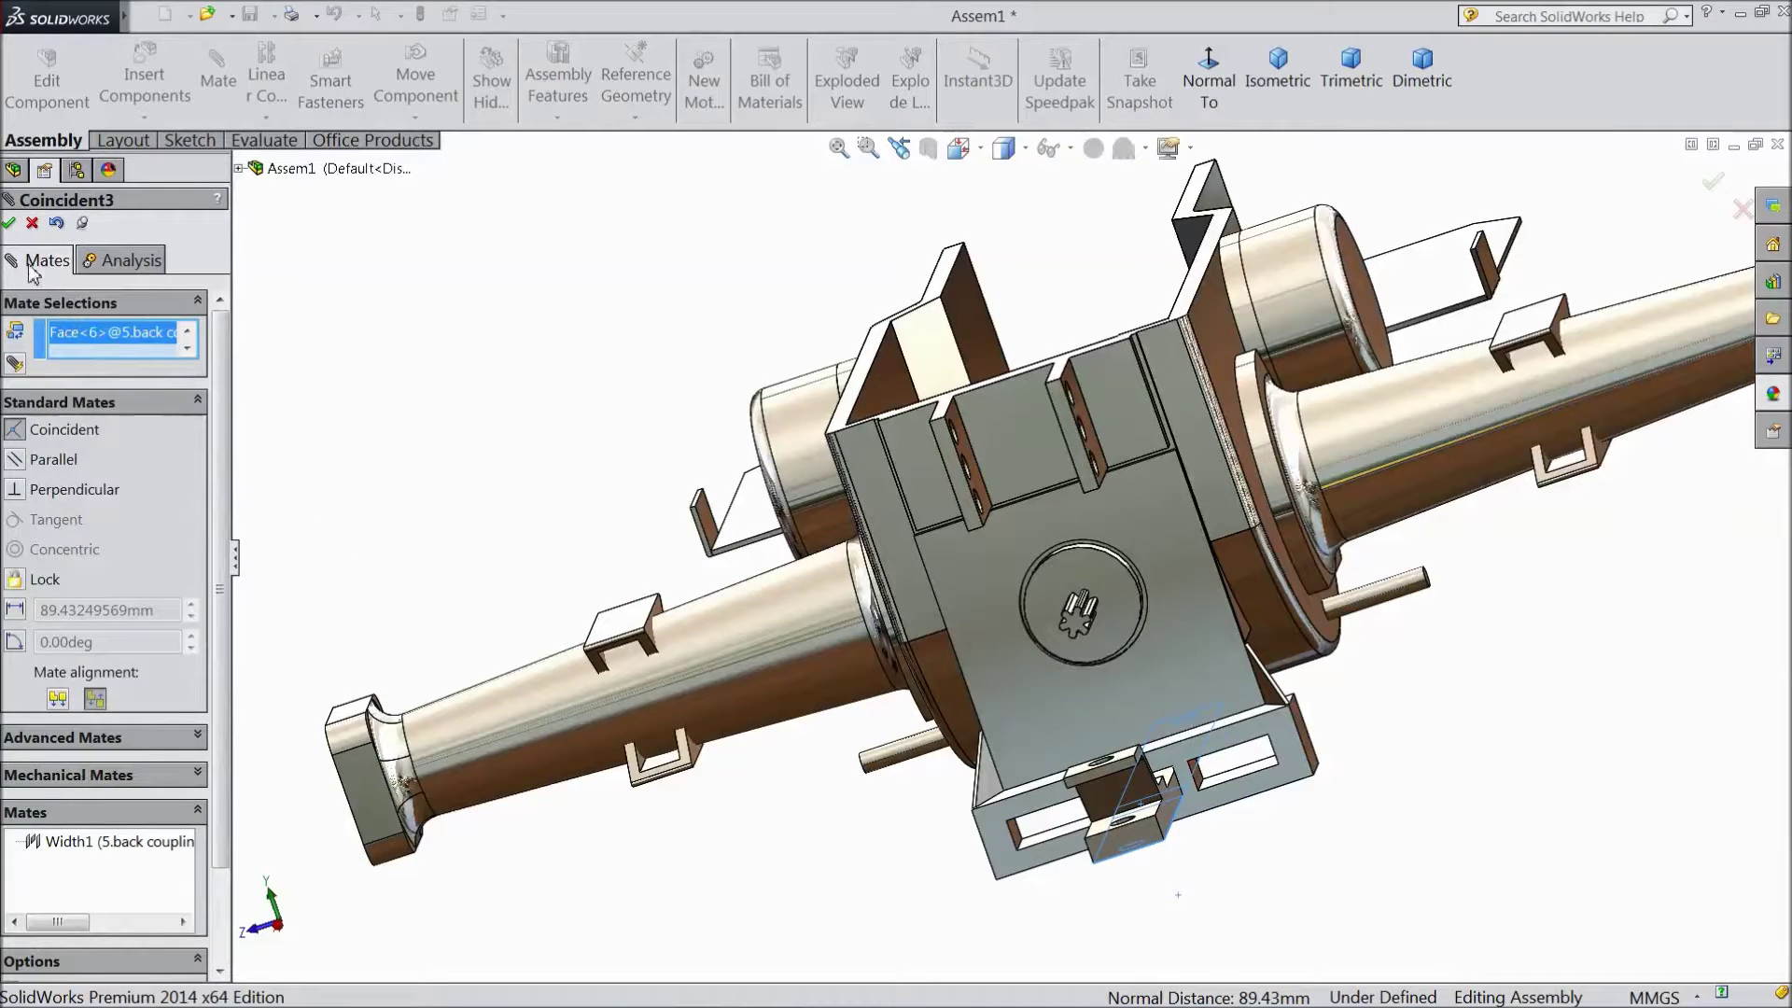
pyautogui.click(9, 224)
# Add a Tangent mate between the sloped face at the back coupling's inner end and the curved underside of the axle housing
pyautogui.moveTo(550, 539); pyautogui.dragTo(707, 448, button='middle')
pyautogui.rightClick(706, 448)
pyautogui.click(784, 775)
pyautogui.moveTo(792, 787); pyautogui.dragTo(1064, 856, button='middle')
pyautogui.scroll(-3, 1378, 831)
pyautogui.moveTo(1238, 844); pyautogui.dragTo(1171, 764, button='middle')
pyautogui.scroll(-3, 1105, 603)
pyautogui.moveTo(1073, 653); pyautogui.dragTo(838, 763)
pyautogui.moveTo(1017, 657); pyautogui.dragTo(834, 661)
pyautogui.moveTo(947, 822); pyautogui.dragTo(938, 873, button='middle')
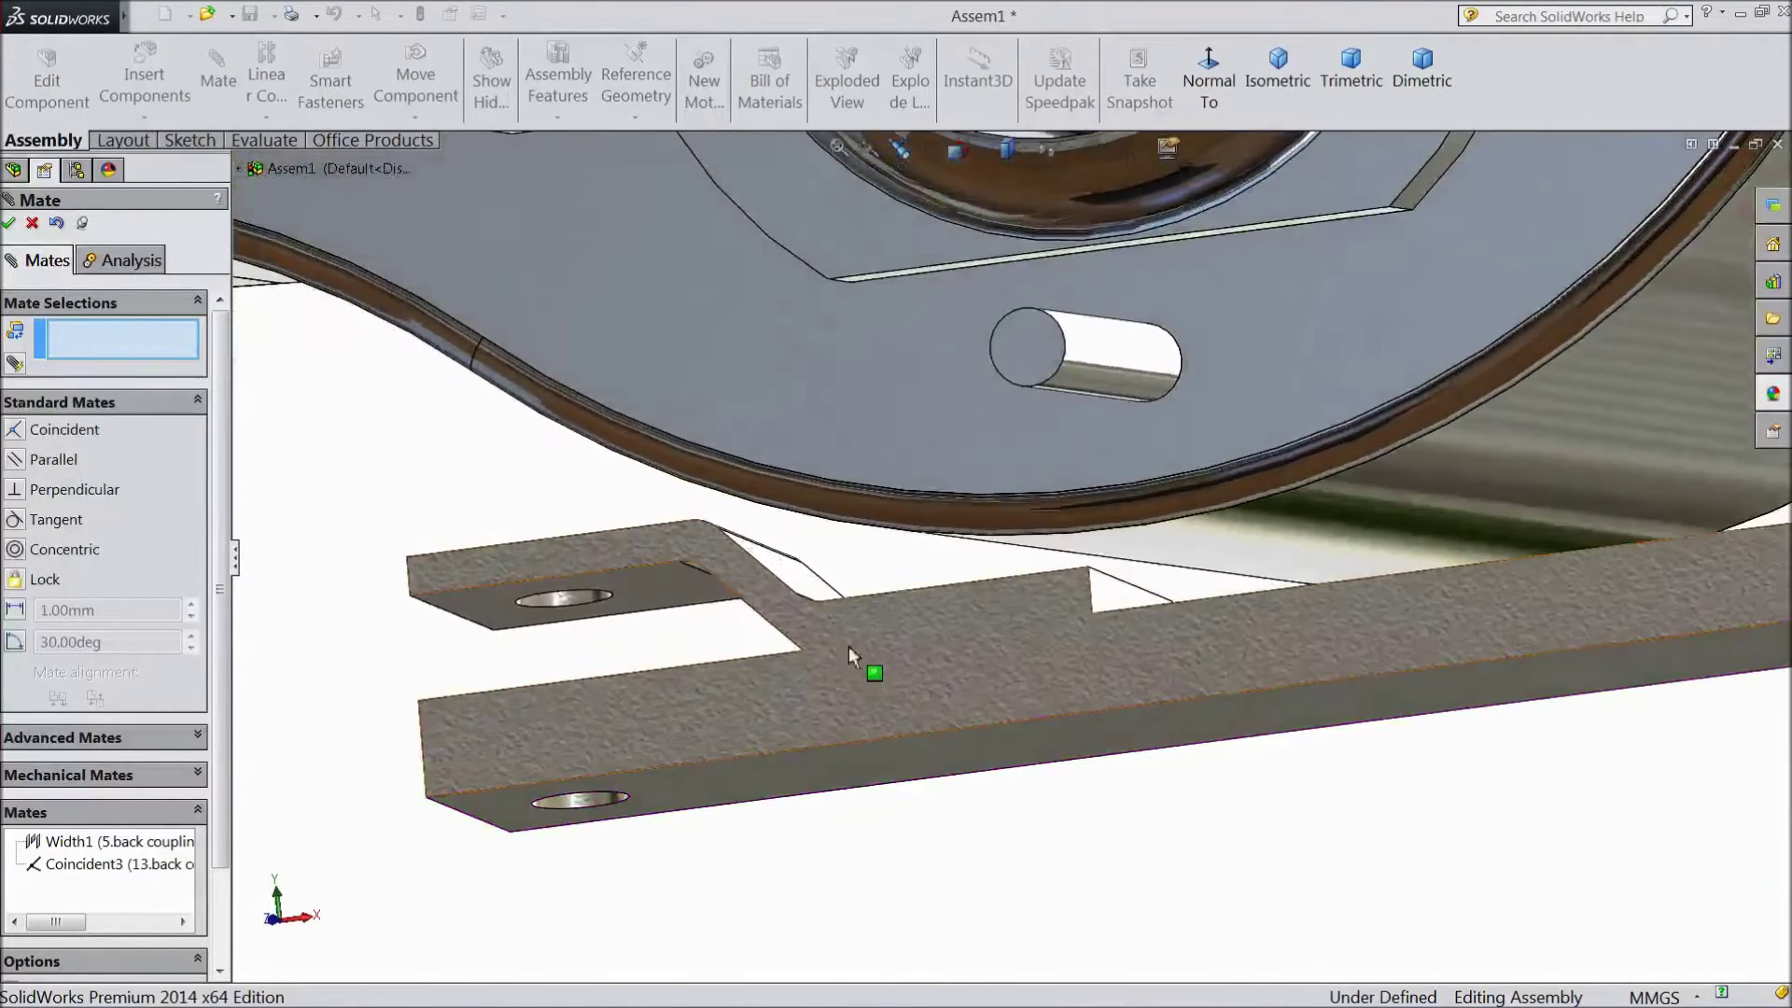
pyautogui.click(804, 580)
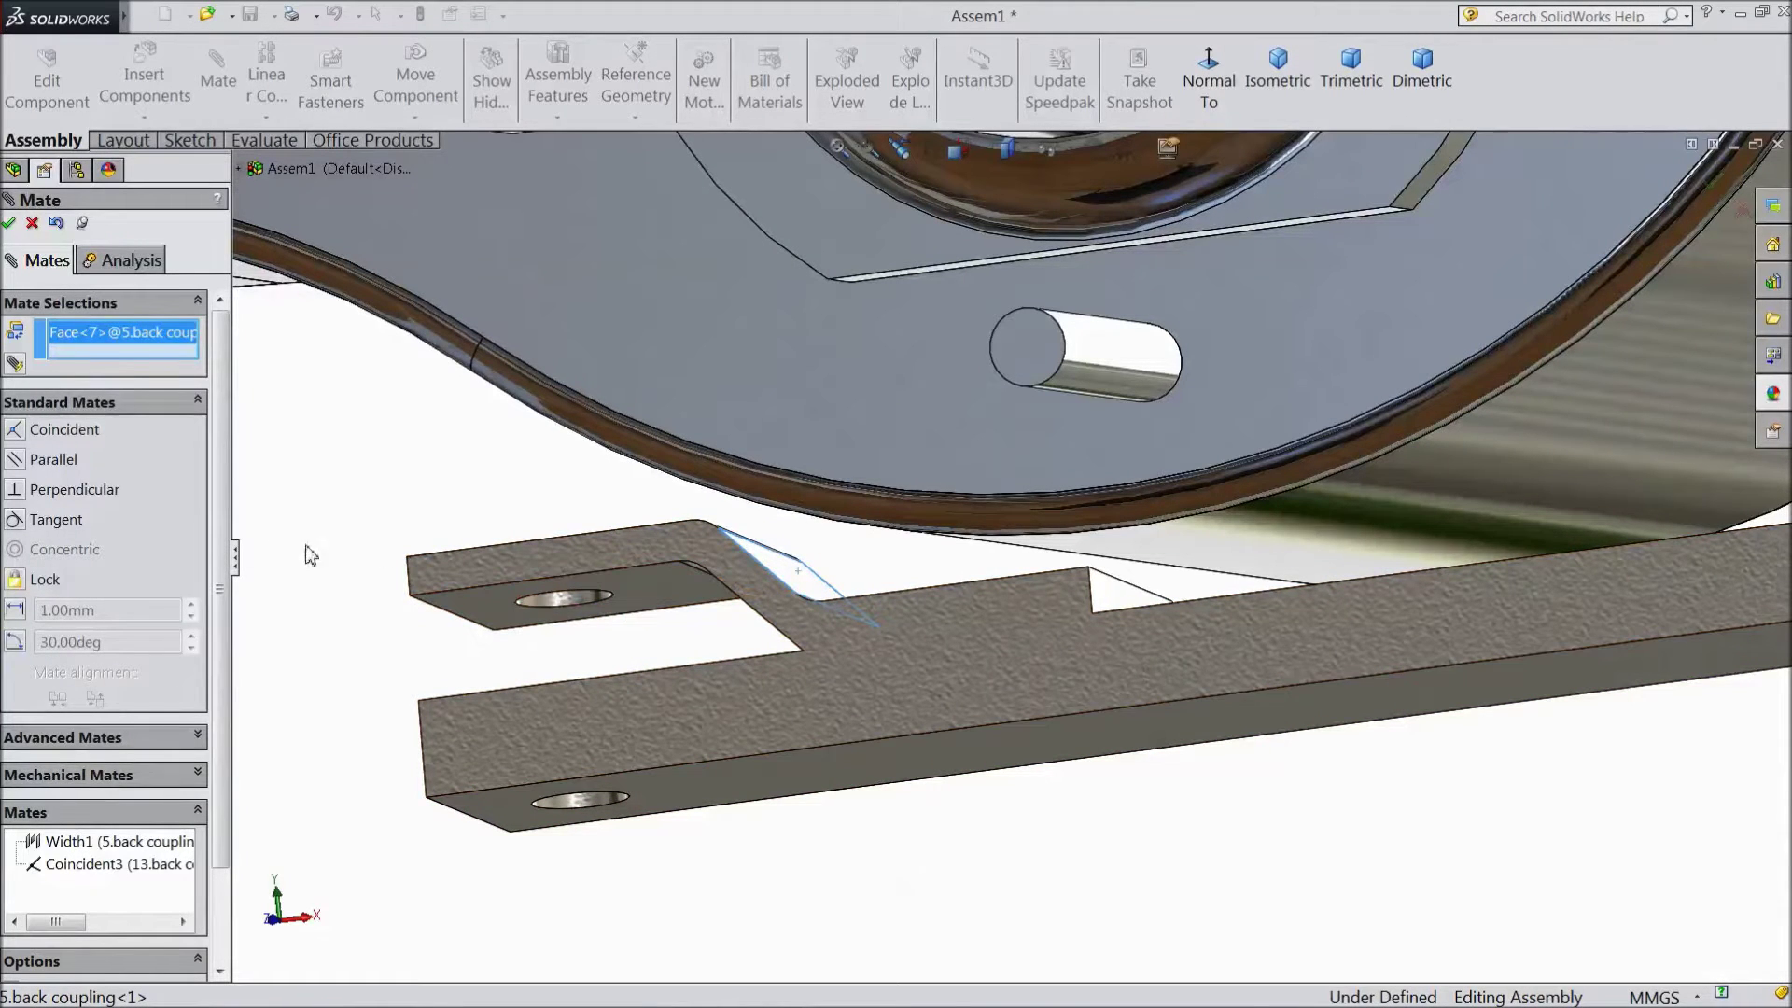
pyautogui.click(551, 488)
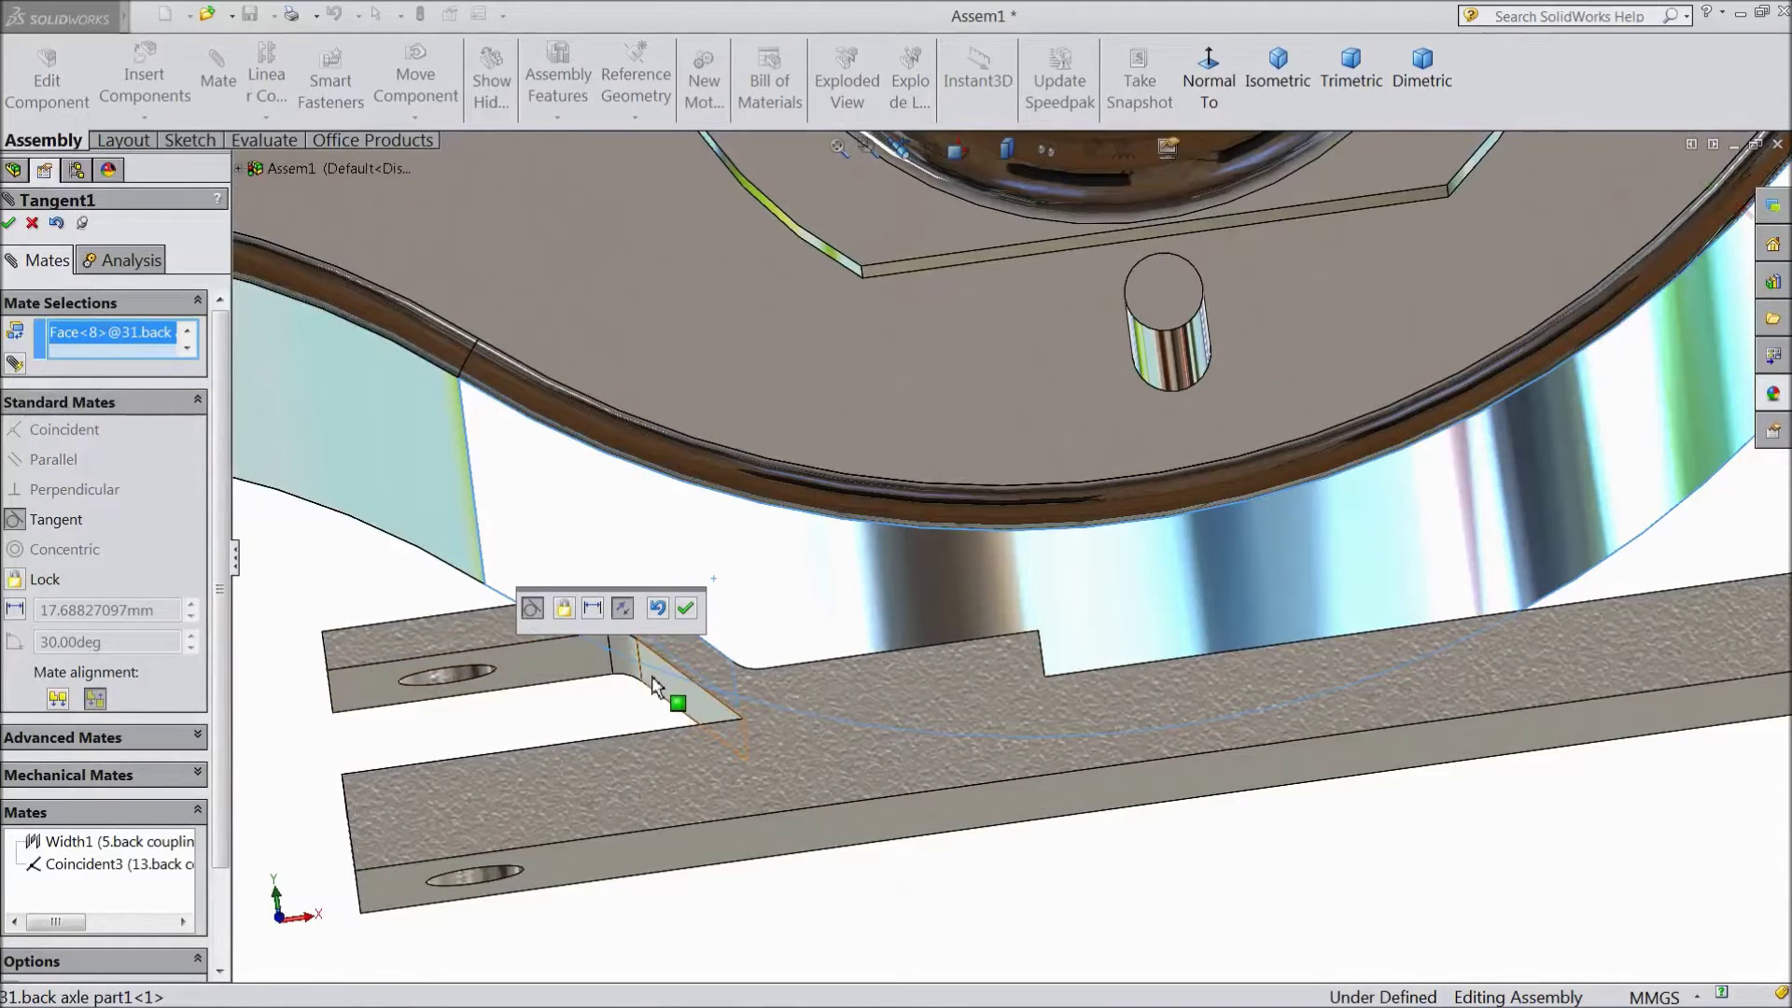
pyautogui.click(9, 224)
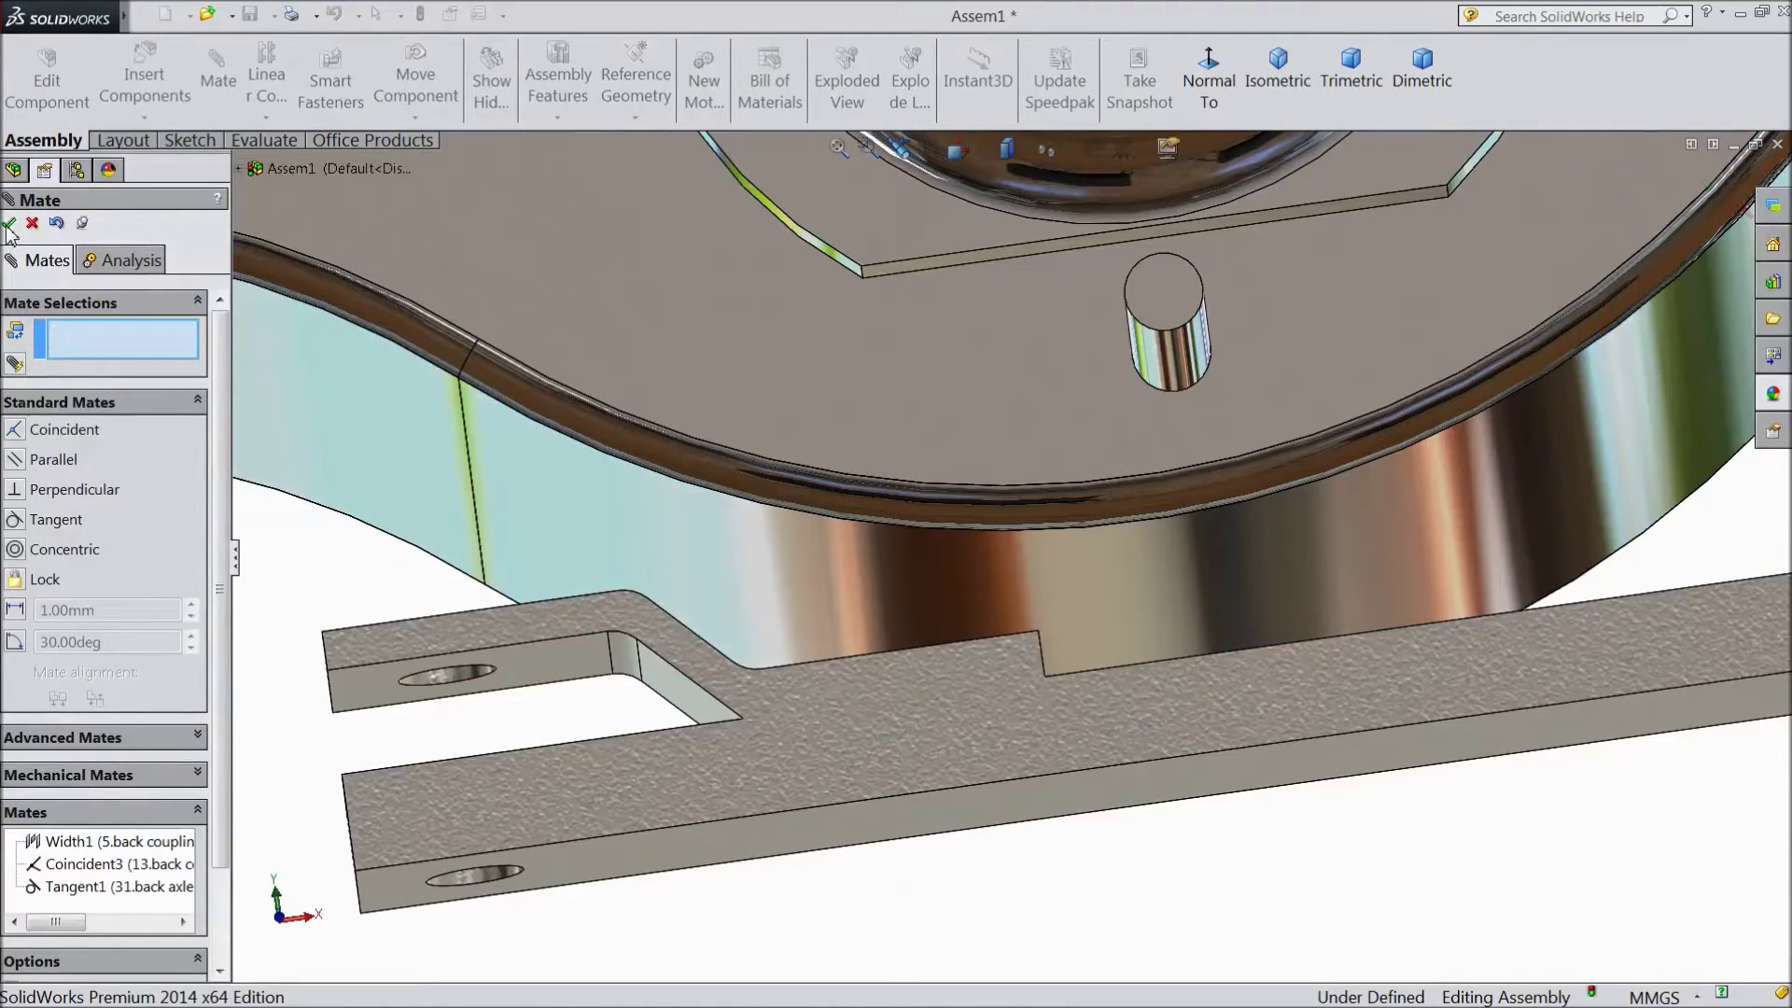
pyautogui.click(8, 224)
# Insert 16.lift arm mount beside the back axle housing
pyautogui.moveTo(547, 596); pyautogui.dragTo(509, 785, button='middle')
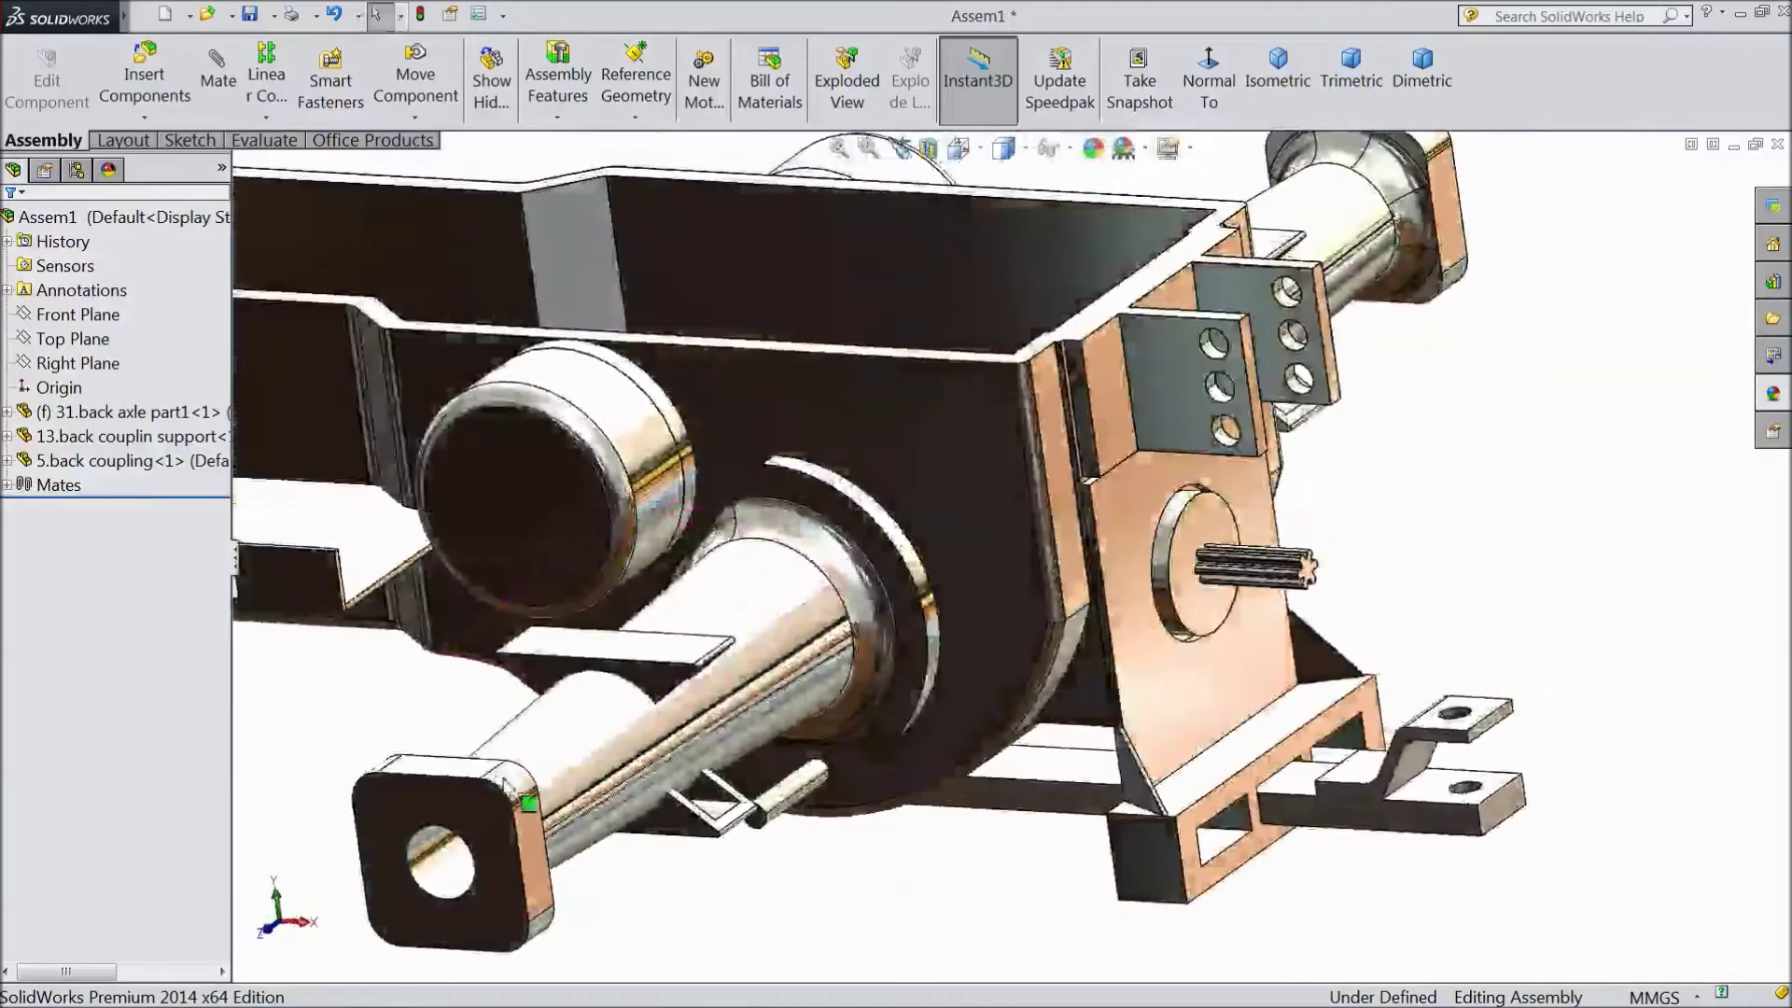
pyautogui.scroll(4, 719, 810)
pyautogui.moveTo(719, 810); pyautogui.dragTo(842, 814, button='middle')
pyautogui.moveTo(908, 863); pyautogui.dragTo(913, 864, button='middle')
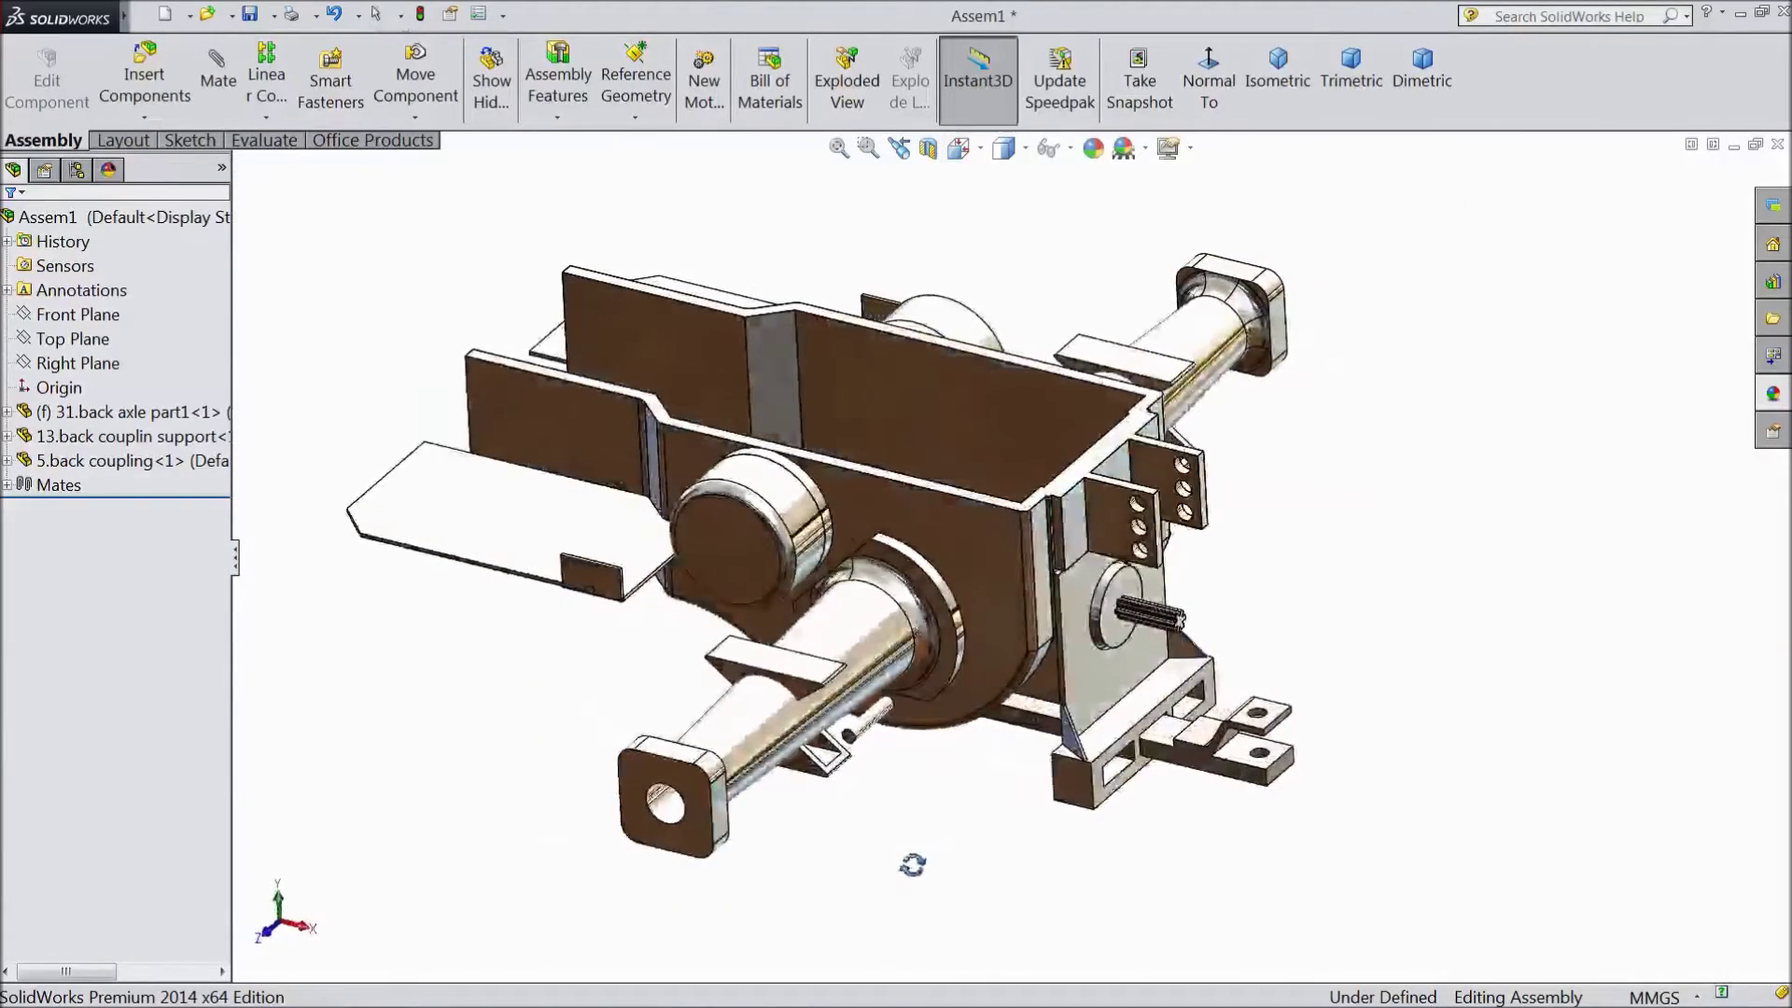
pyautogui.click(147, 94)
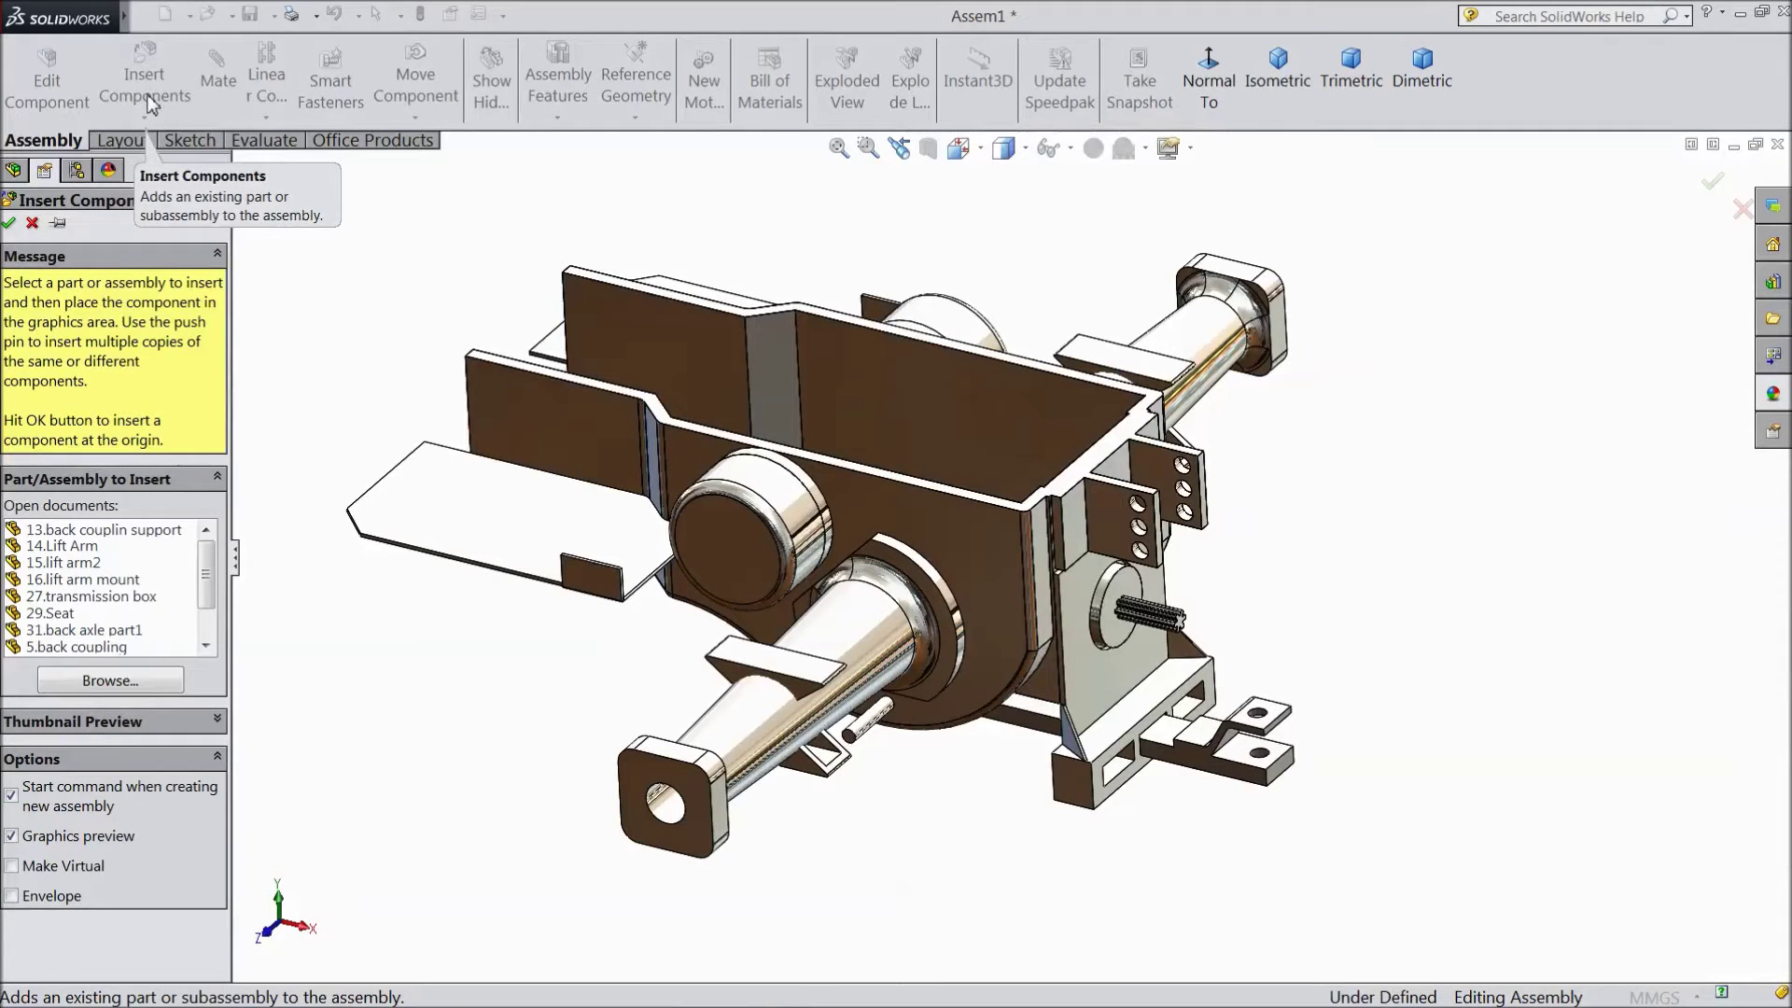
pyautogui.click(84, 580)
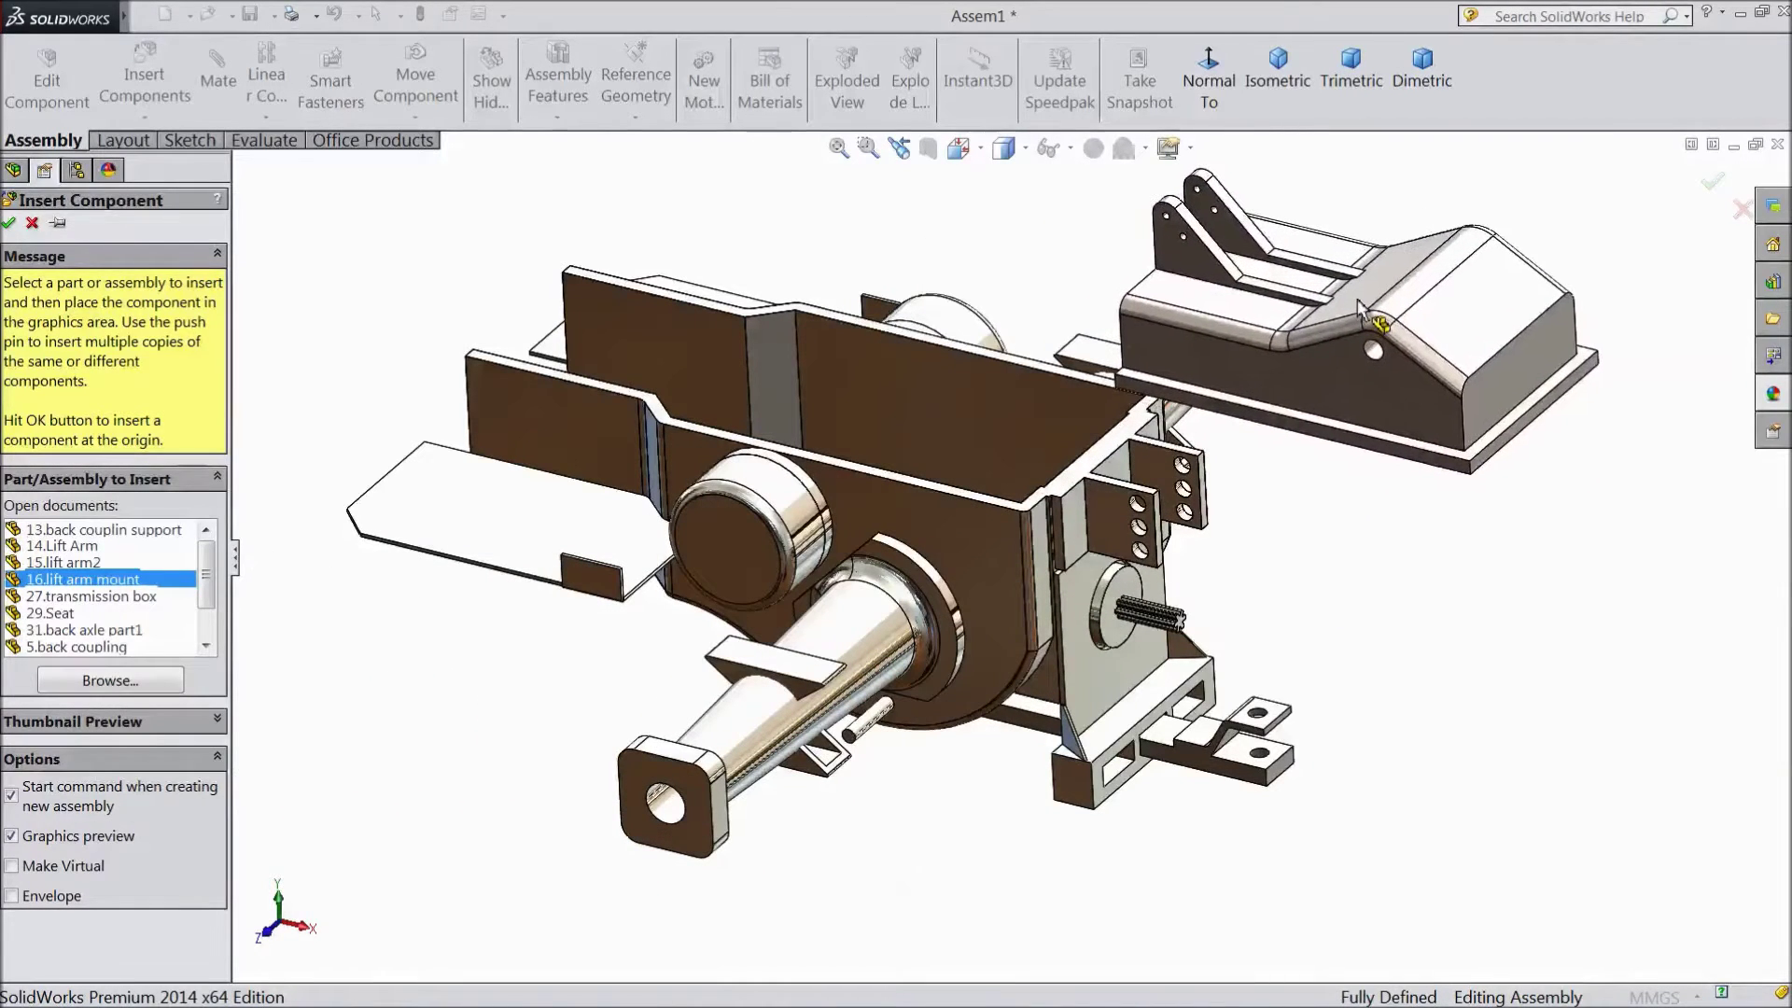
pyautogui.click(1360, 374)
# Add a Coincident mate between the lift arm mount's bottom rim face and the top edge face of the axle housing
pyautogui.moveTo(1319, 528); pyautogui.dragTo(1342, 343, button='middle')
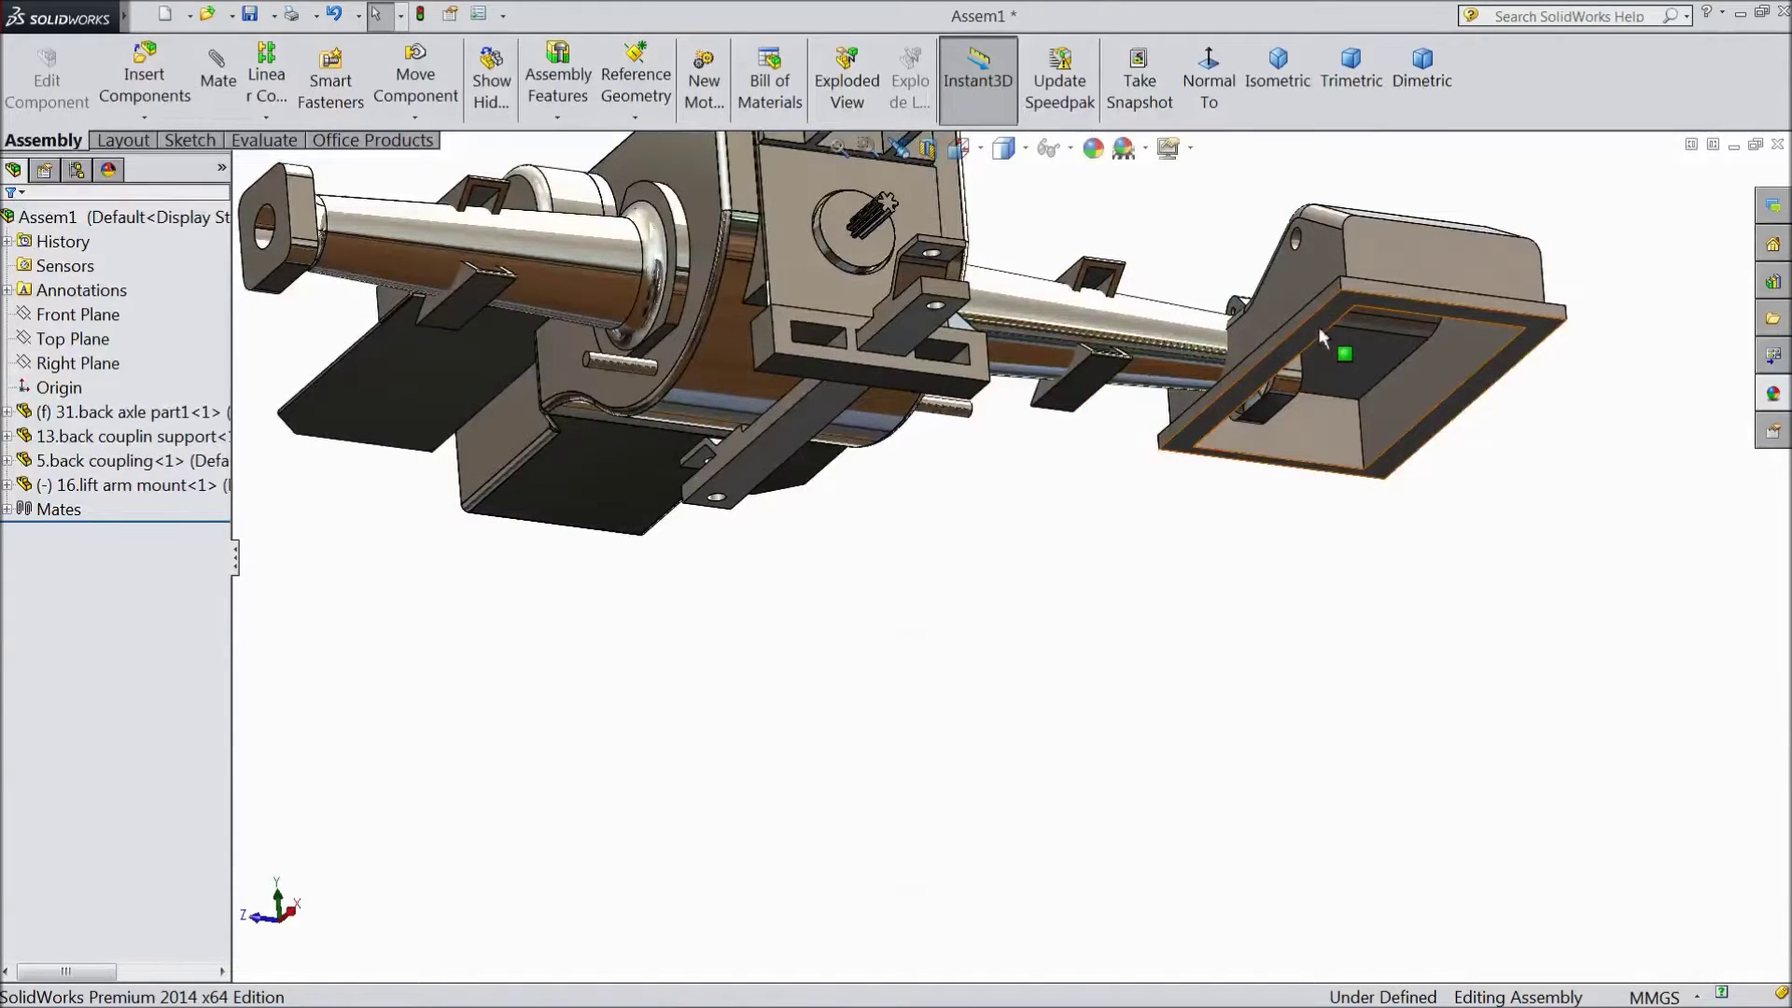
pyautogui.click(1318, 326)
pyautogui.click(1475, 222)
pyautogui.scroll(2, 1128, 585)
pyautogui.moveTo(1072, 250); pyautogui.dragTo(1110, 499, button='middle')
pyautogui.scroll(-2, 941, 417)
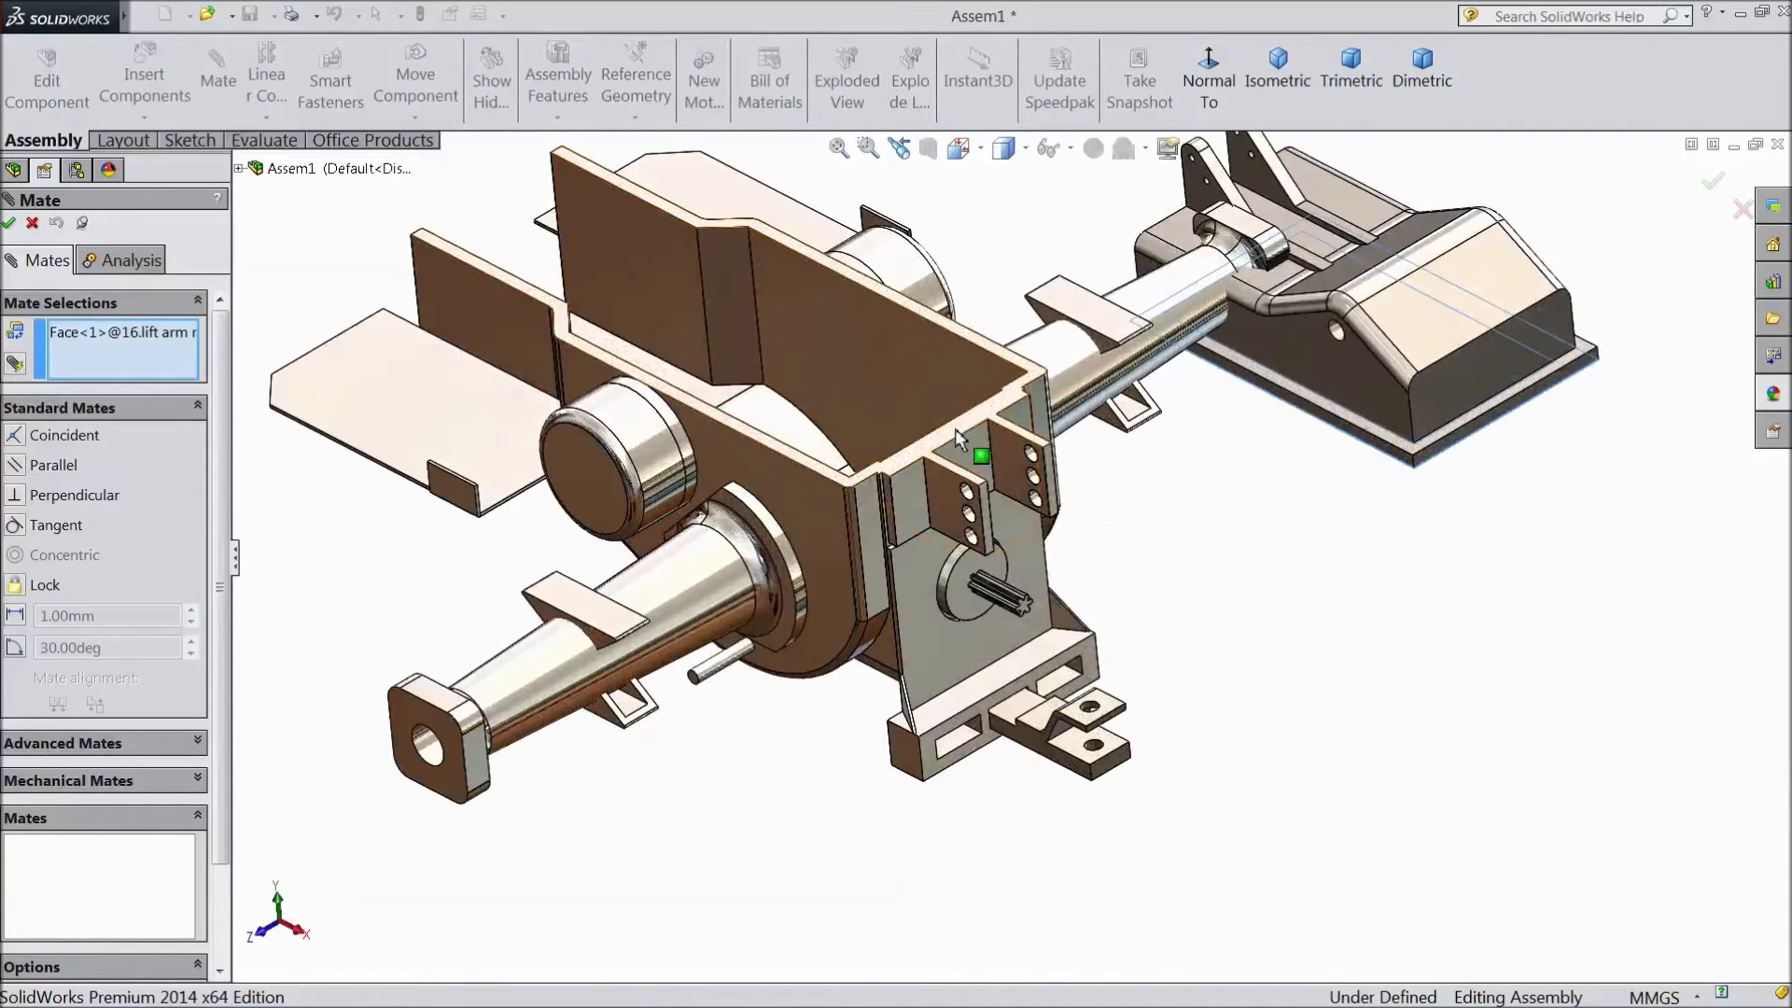
pyautogui.click(959, 439)
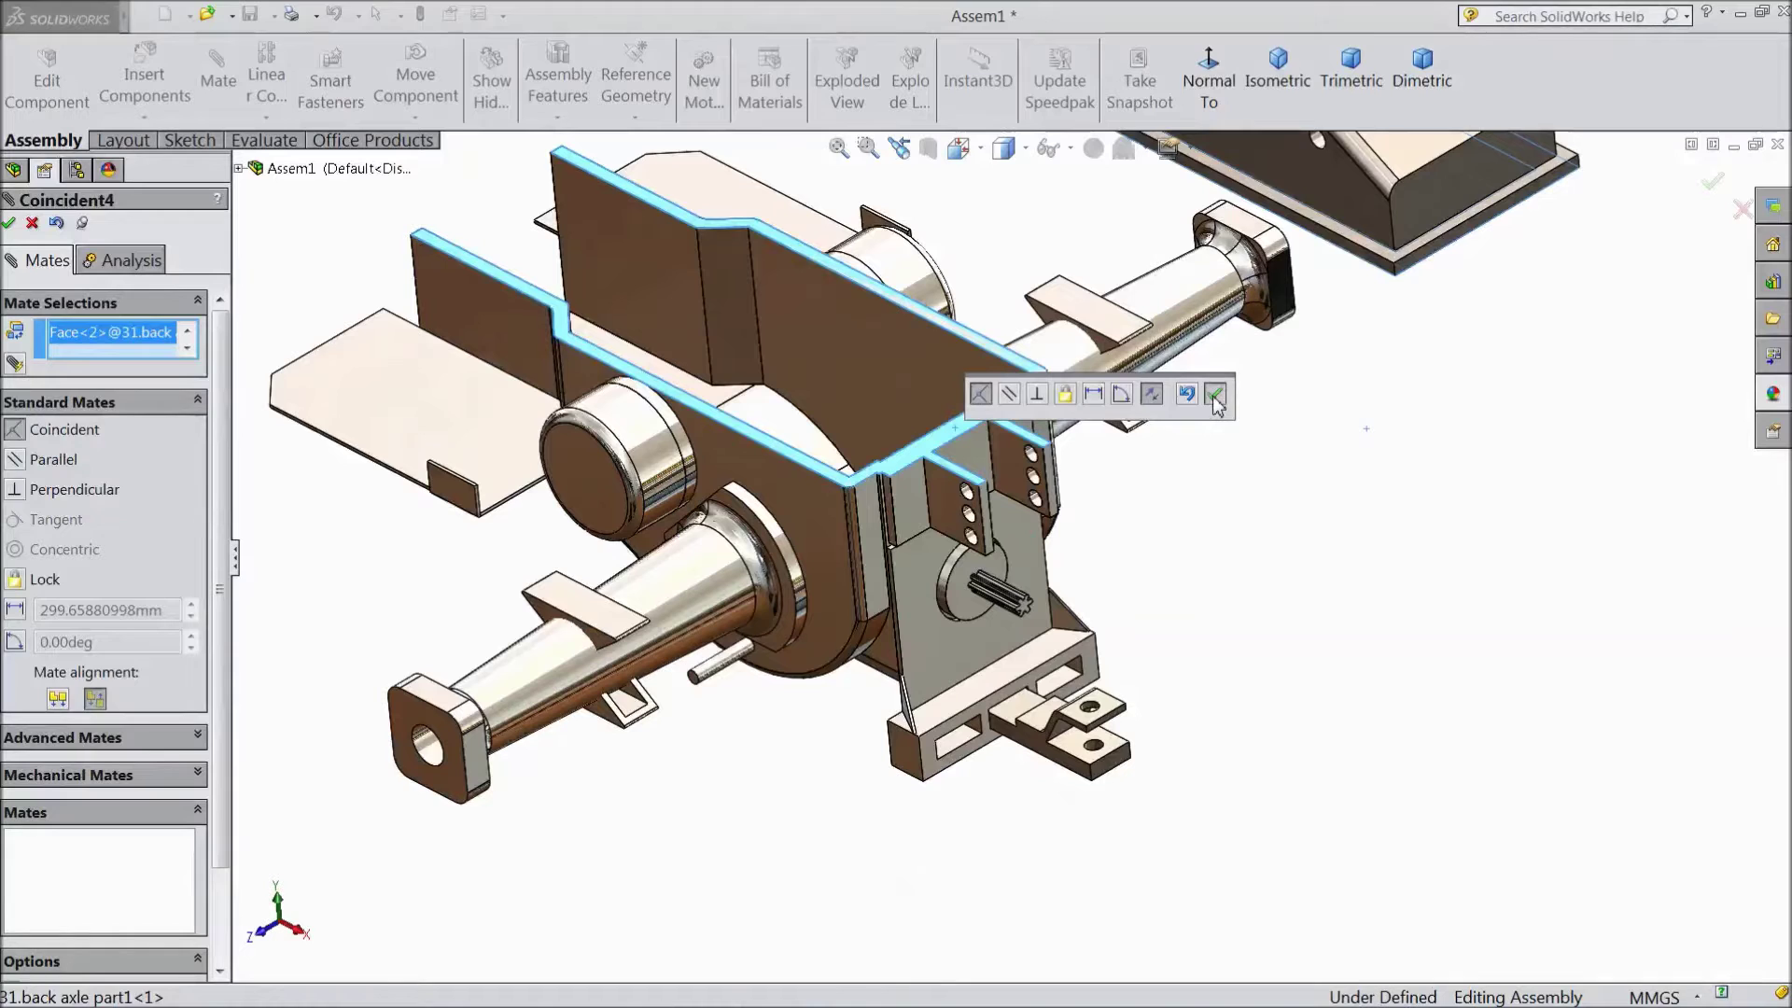
pyautogui.click(1214, 396)
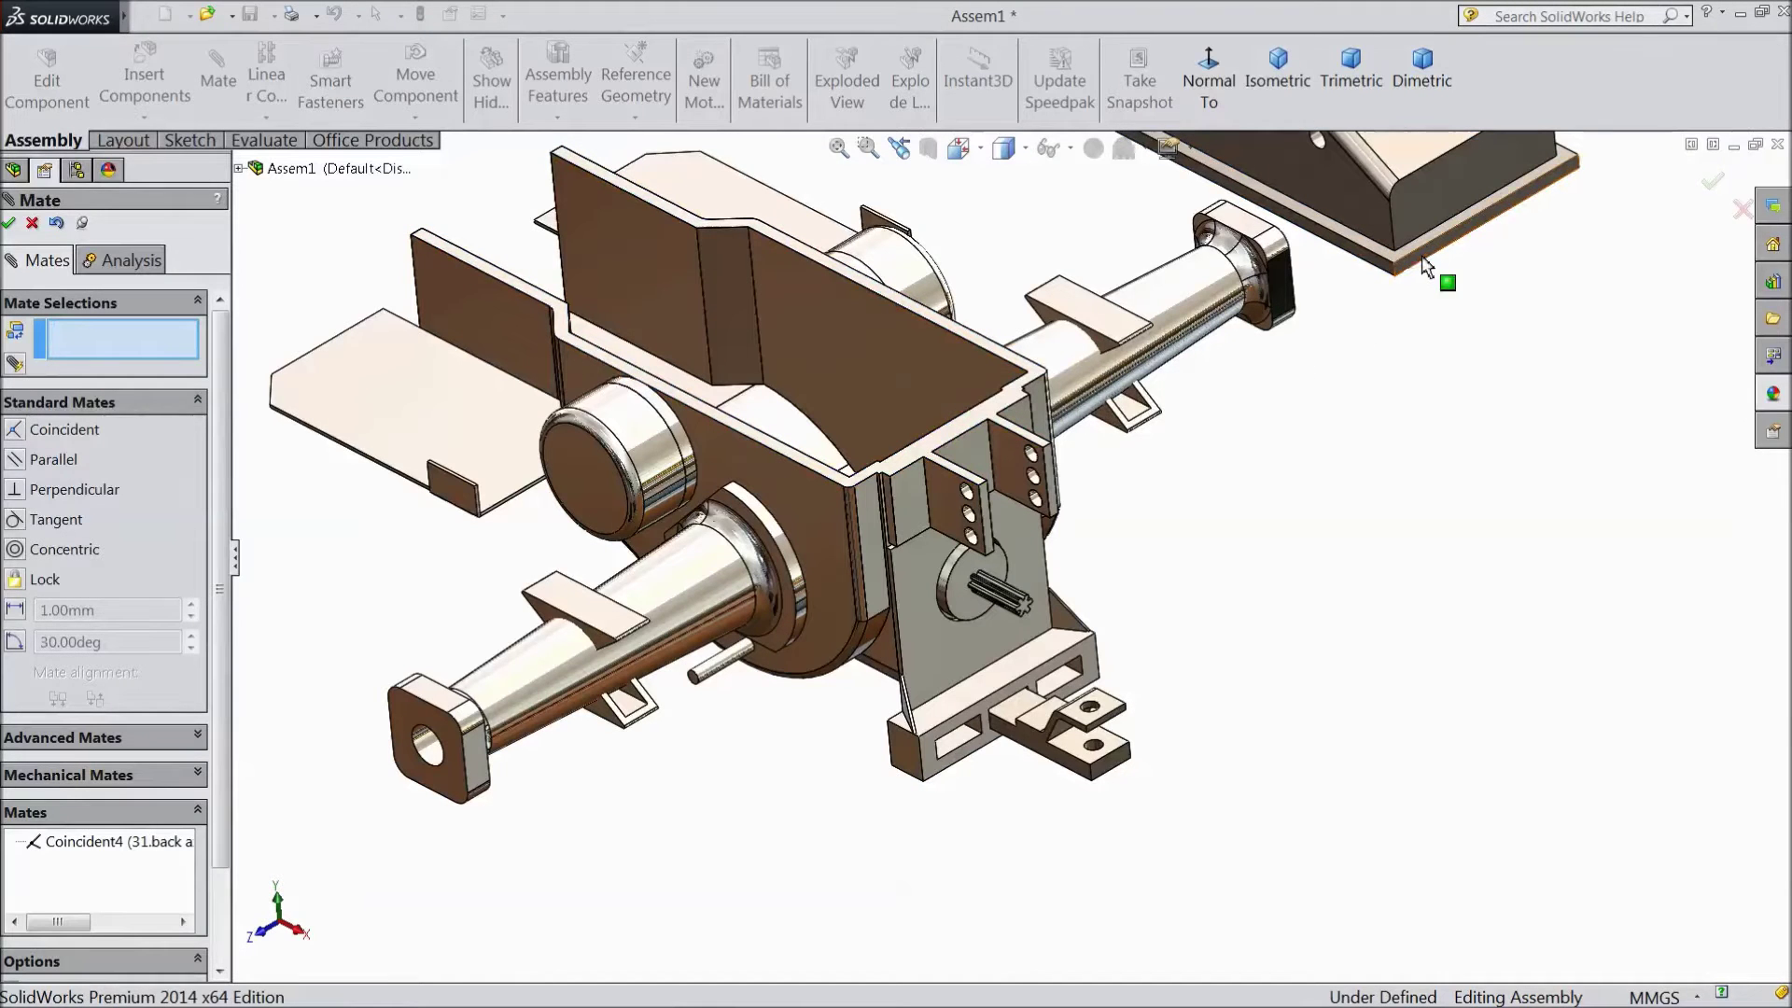
# Move the lift arm mount over the axle housing and centre it with a Width mate using both parts' opposite side faces
pyautogui.moveTo(1343, 204); pyautogui.dragTo(803, 405)
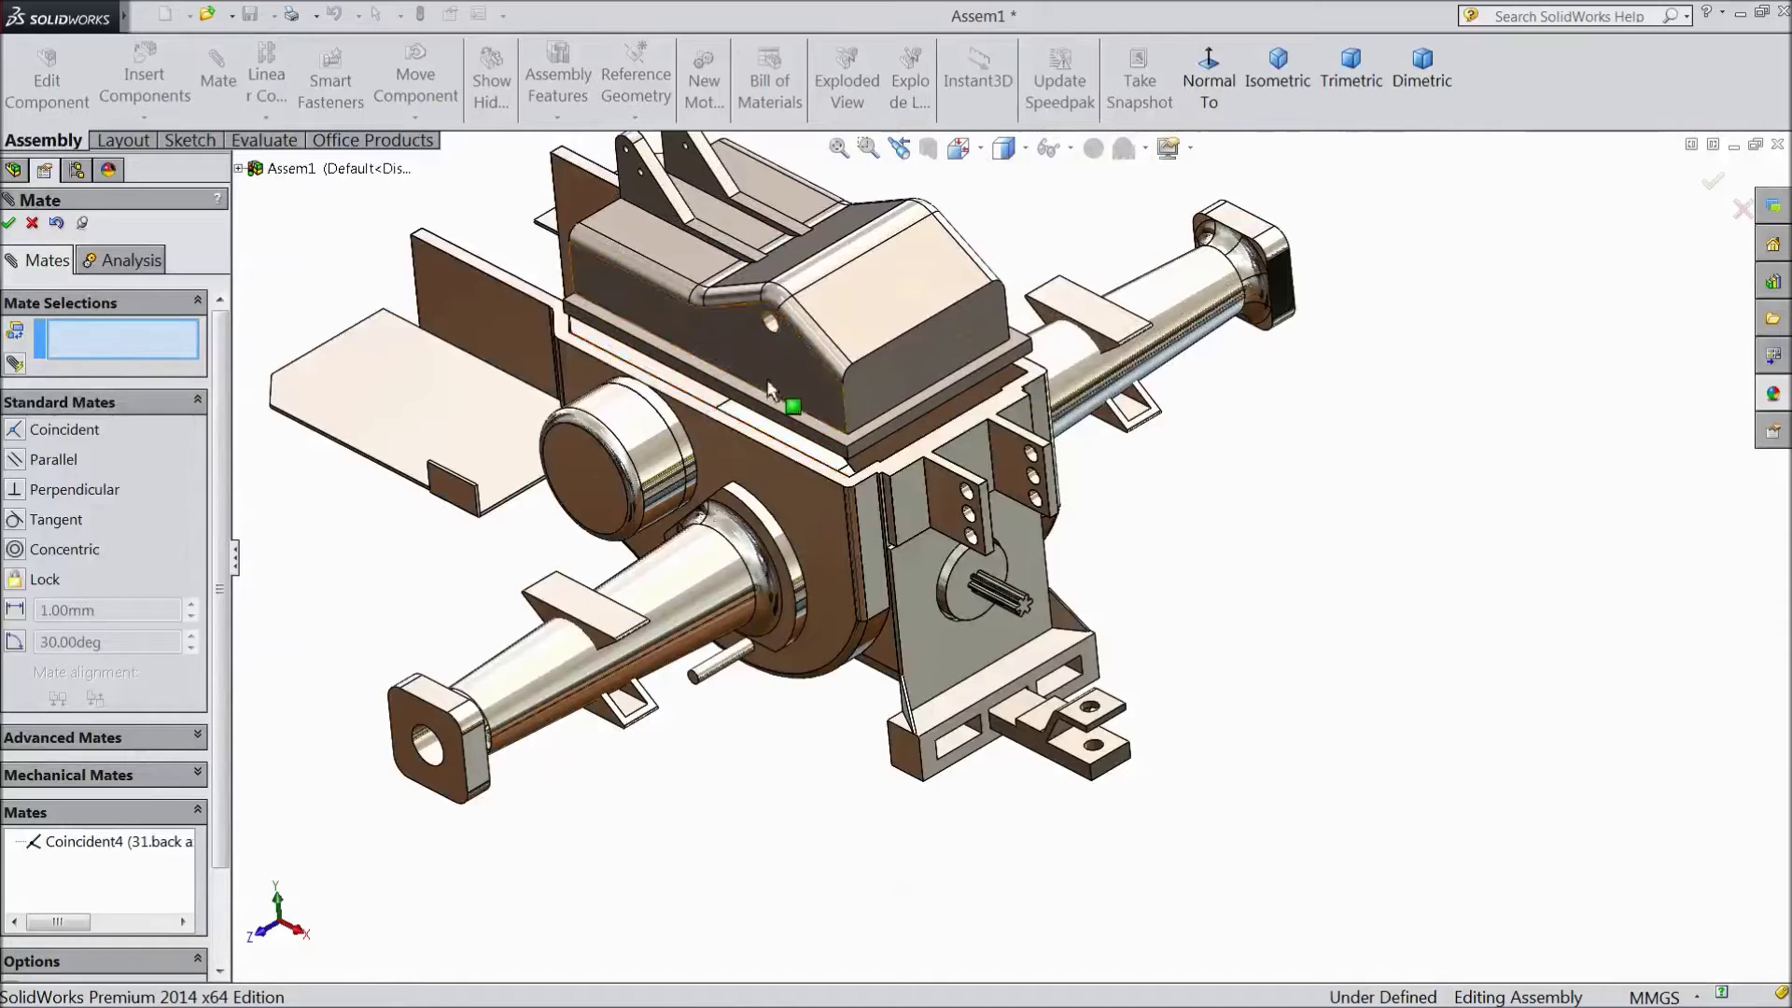
pyautogui.click(94, 402)
pyautogui.click(103, 439)
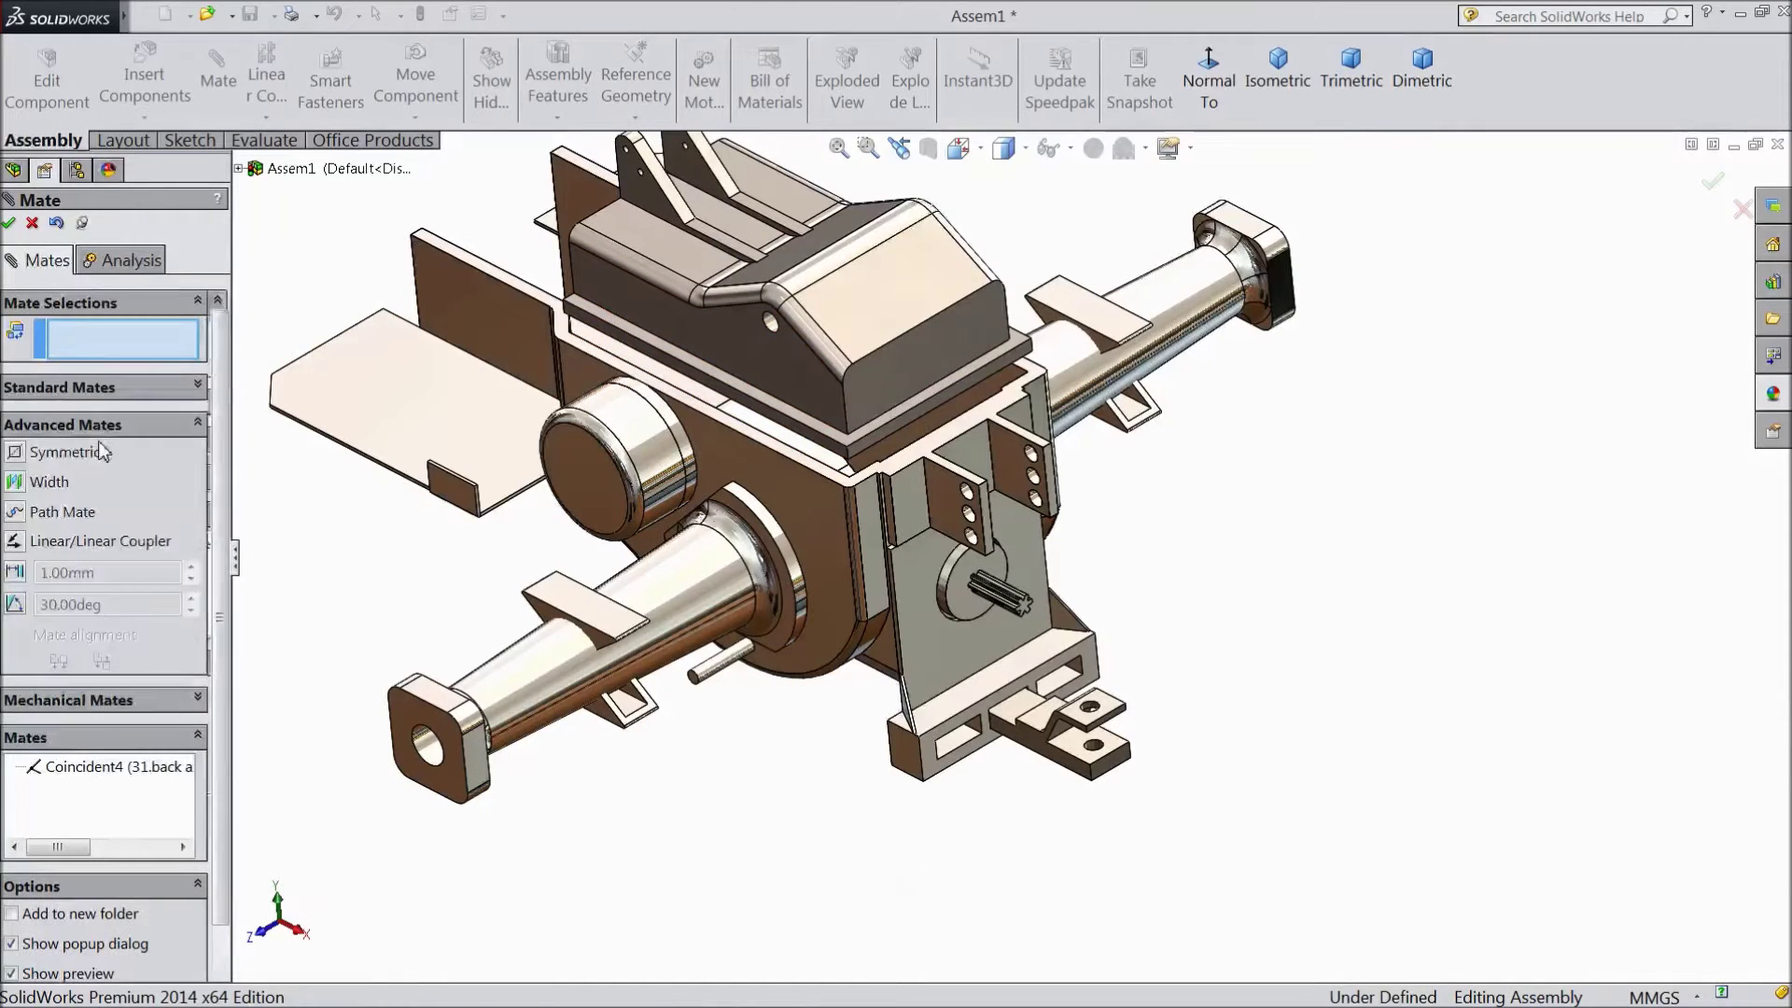
pyautogui.click(48, 484)
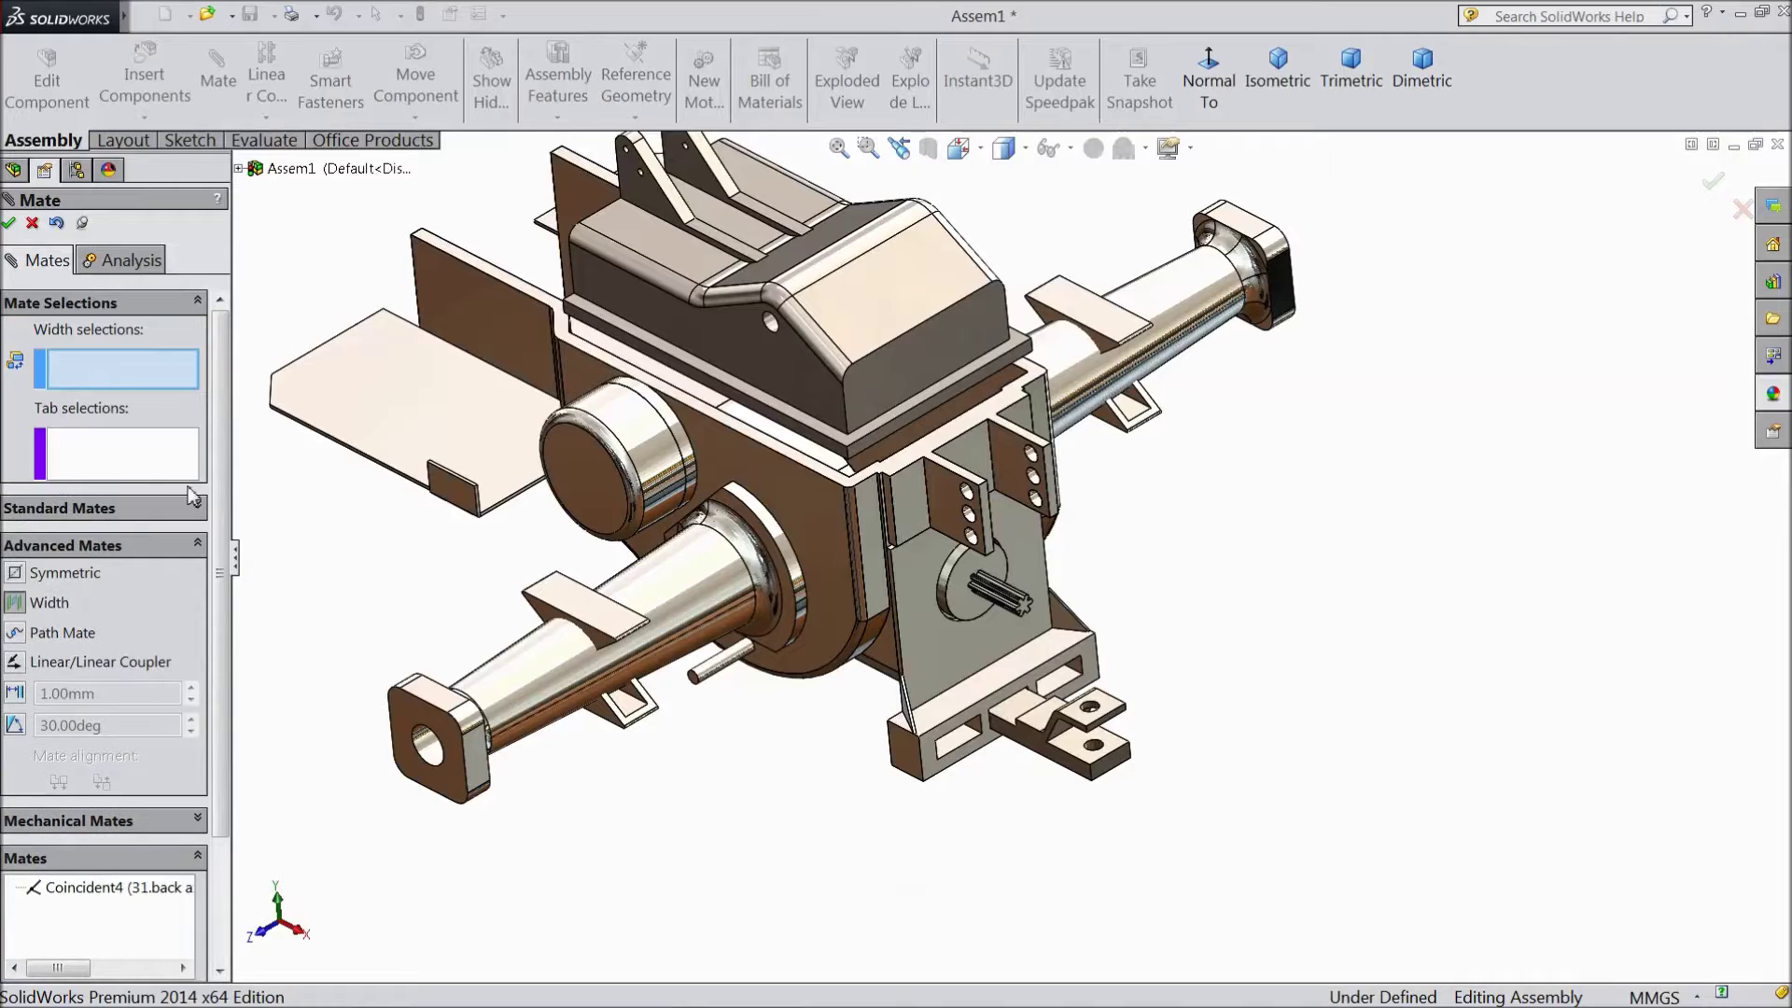
pyautogui.click(770, 358)
pyautogui.scroll(2, 1047, 289)
pyautogui.moveTo(1047, 289); pyautogui.dragTo(987, 340, button='middle')
pyautogui.click(1017, 338)
pyautogui.scroll(-3, 1054, 392)
pyautogui.click(1047, 467)
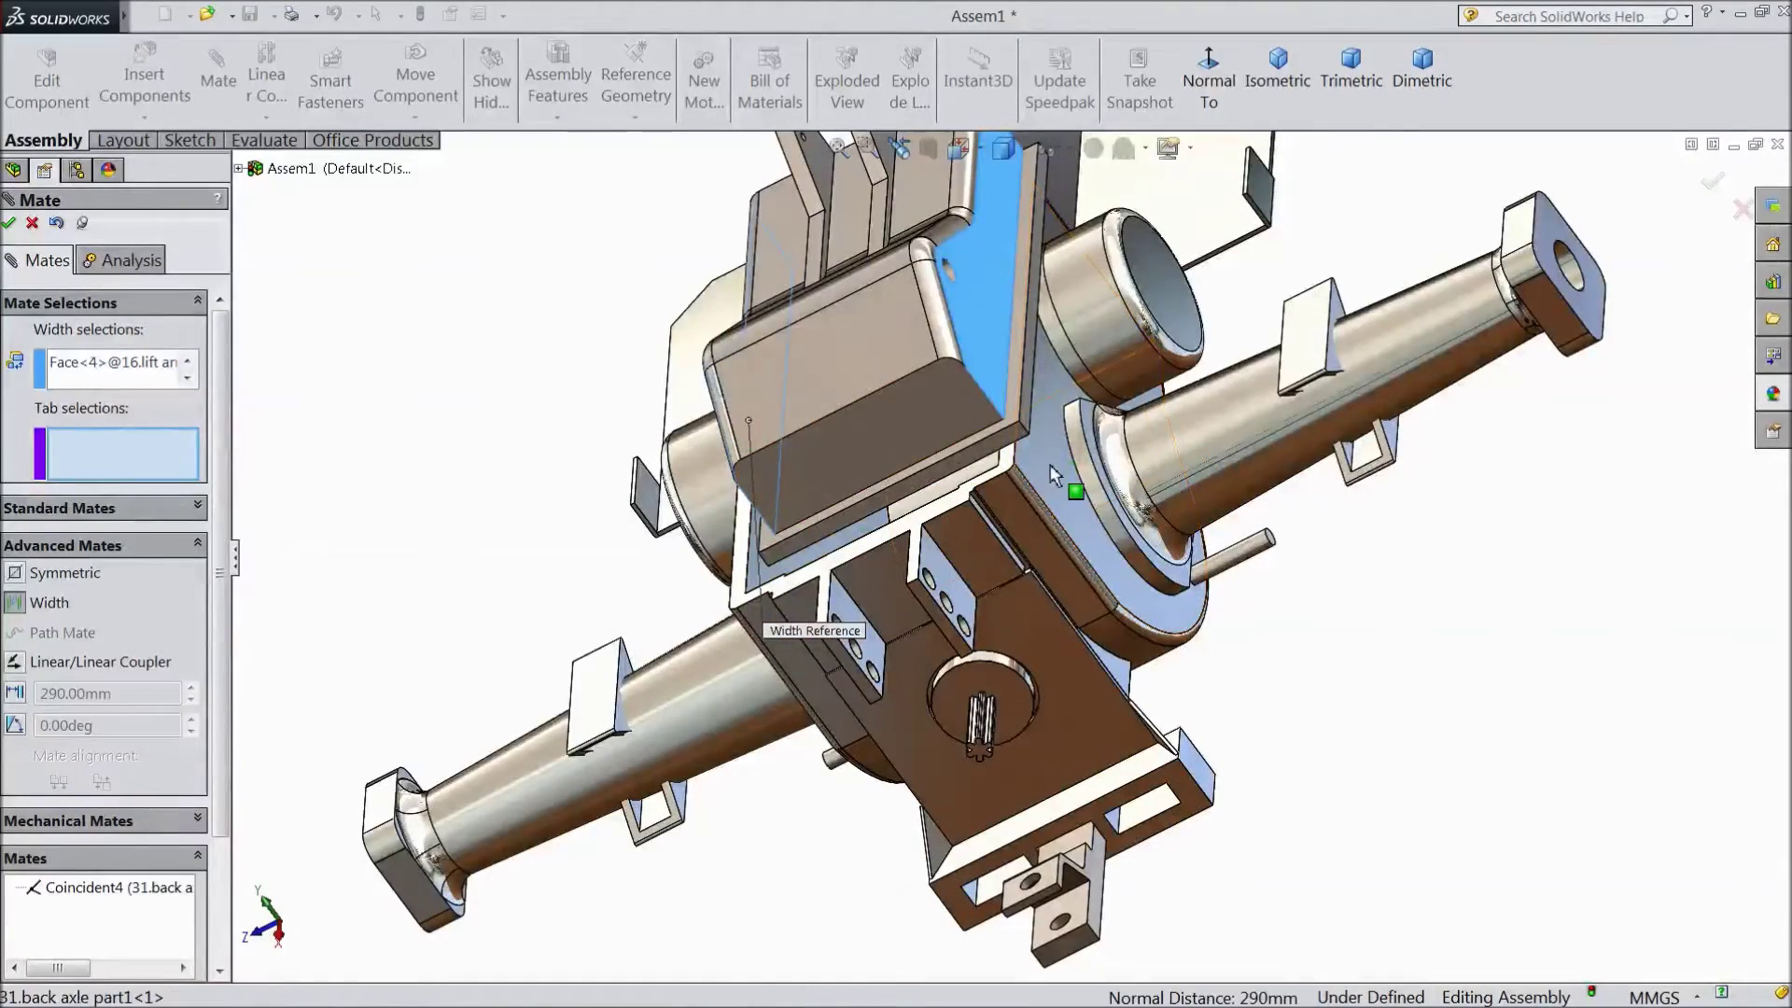
pyautogui.moveTo(463, 563); pyautogui.dragTo(625, 518, button='middle')
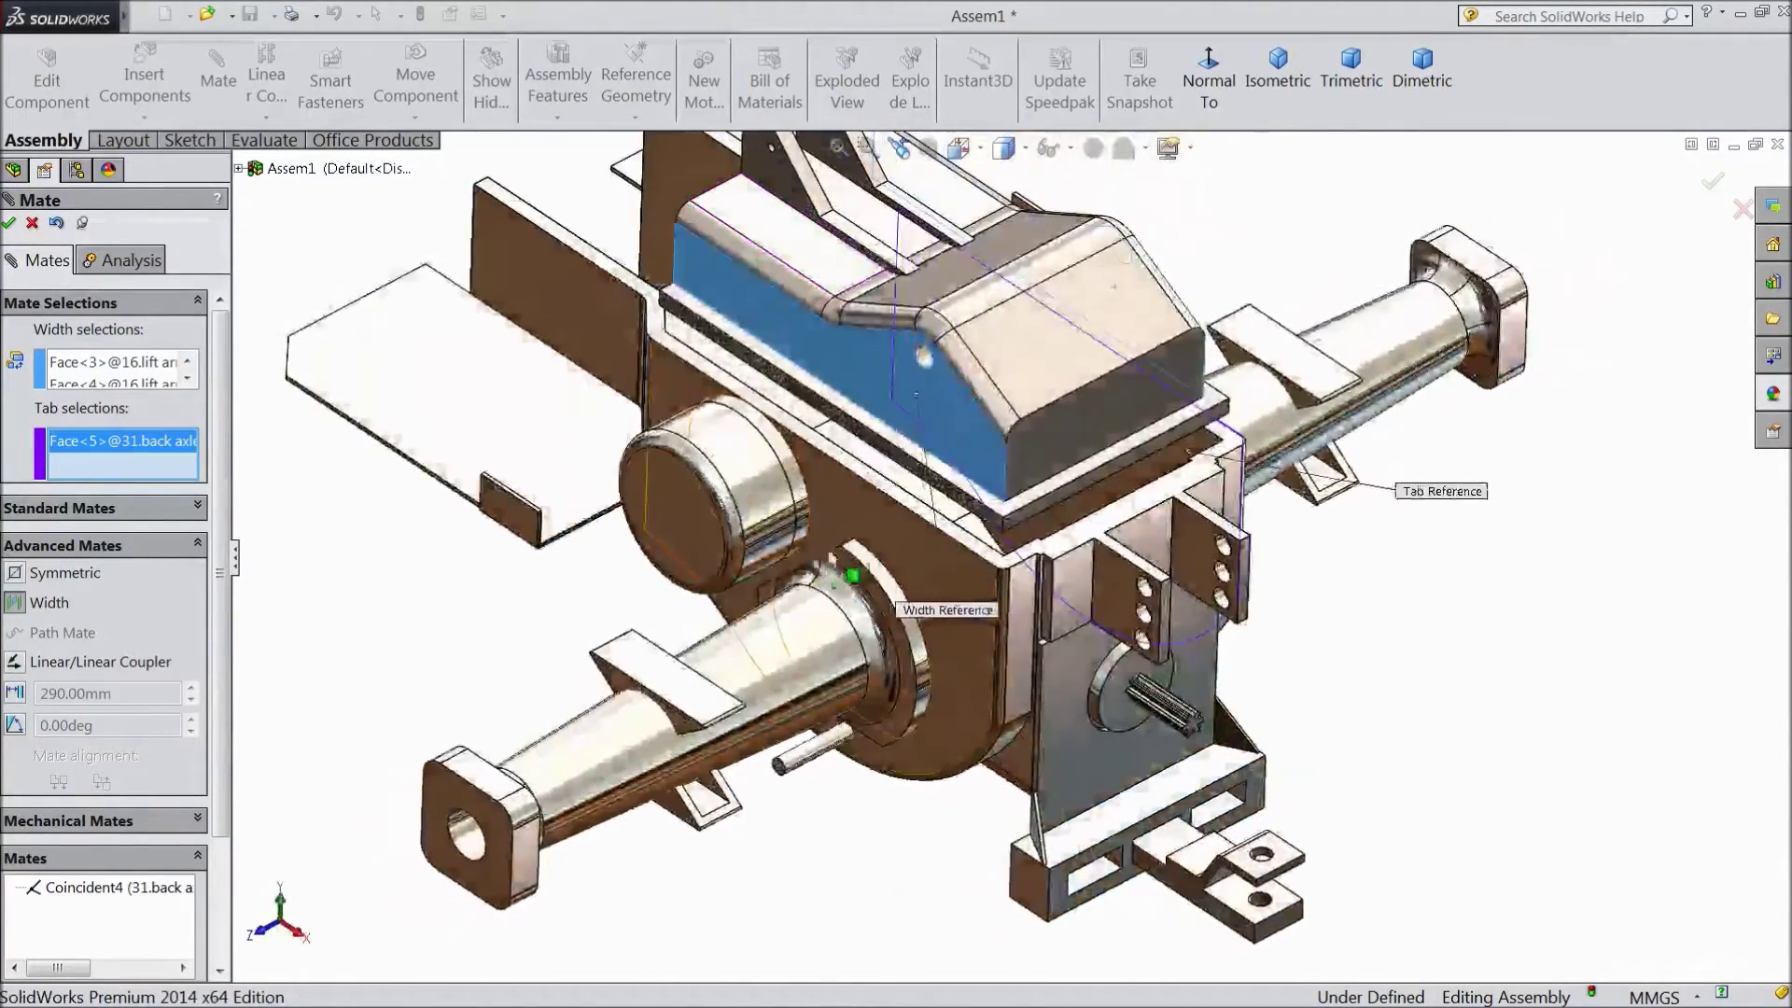
pyautogui.click(860, 527)
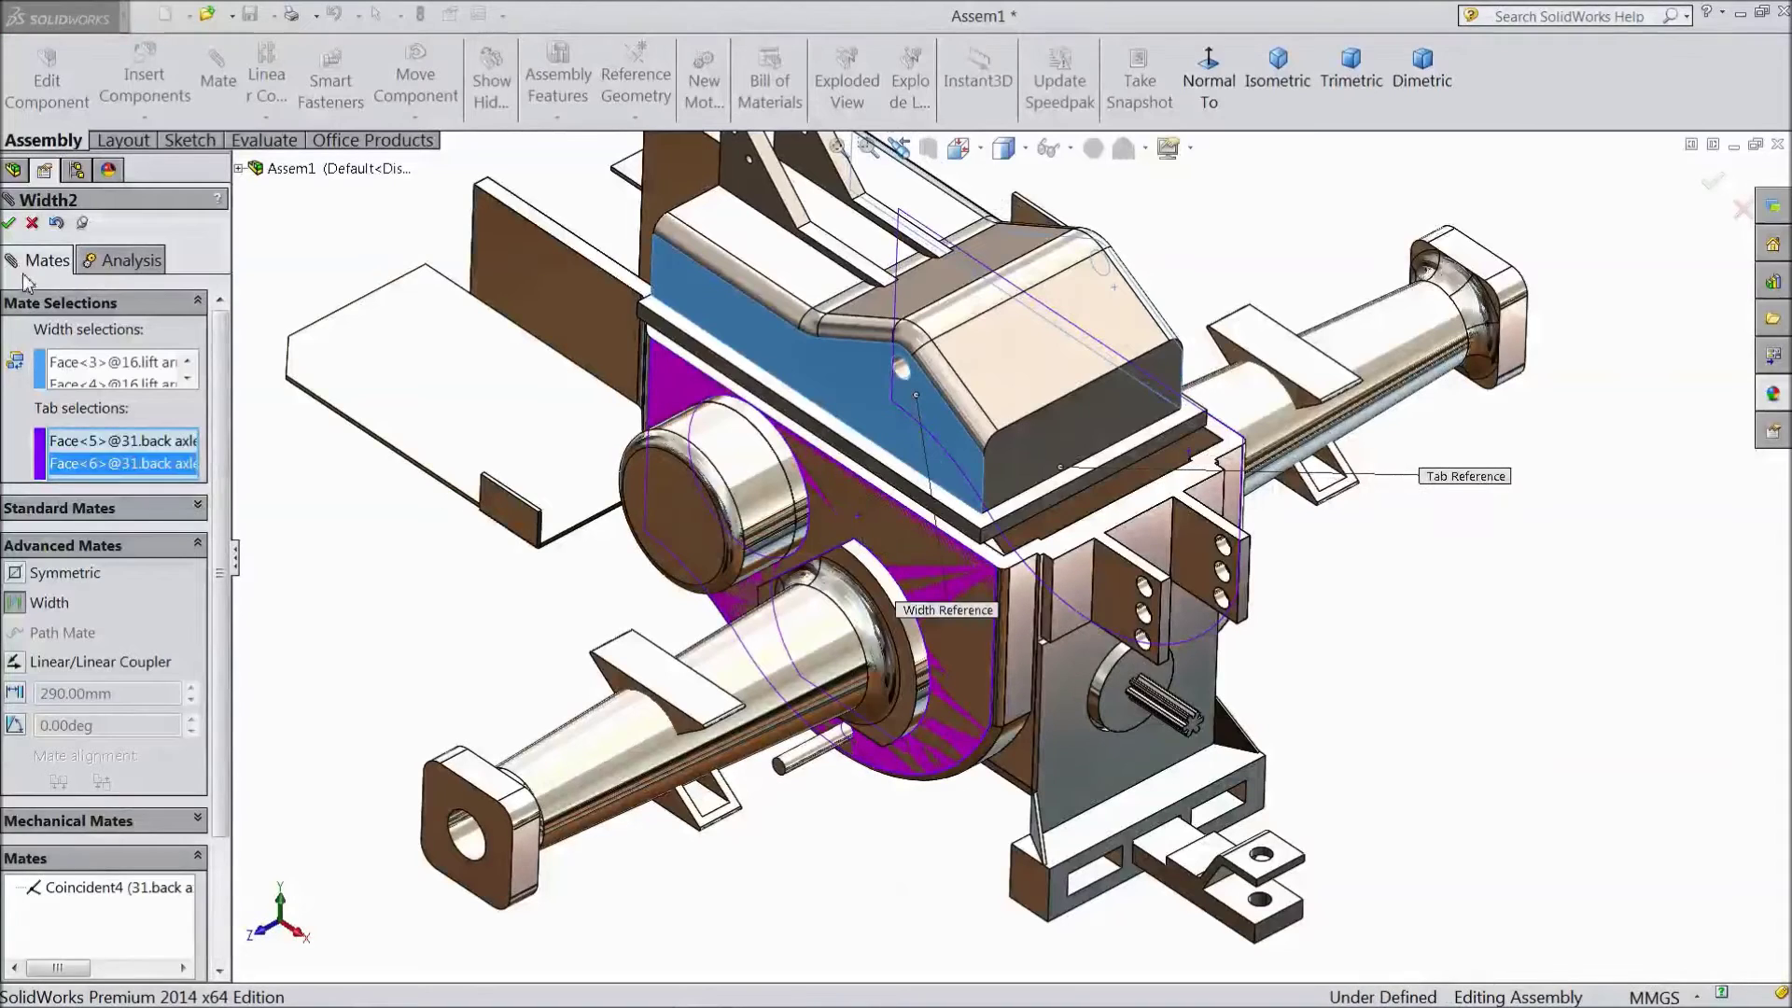
pyautogui.click(9, 224)
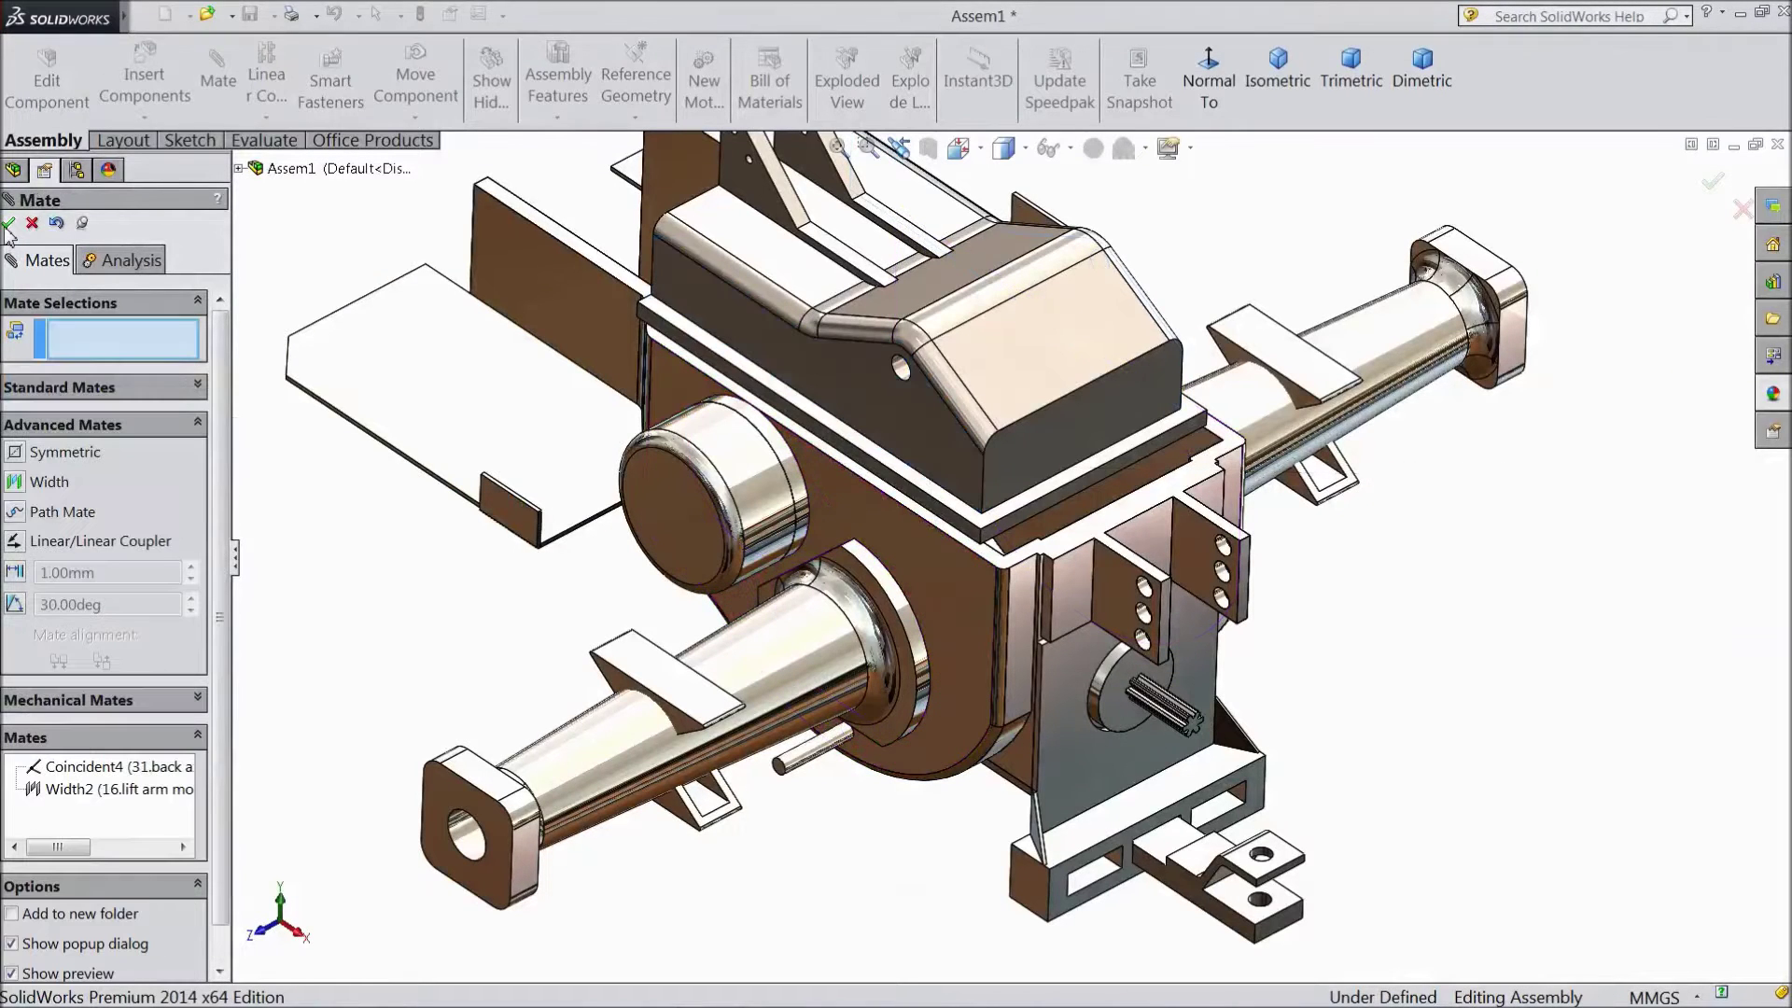
# Add a Coincident mate between the lift arm mount's front rim face and the narrow front face of the axle housing, then finish mating
pyautogui.click(191, 428)
pyautogui.click(187, 388)
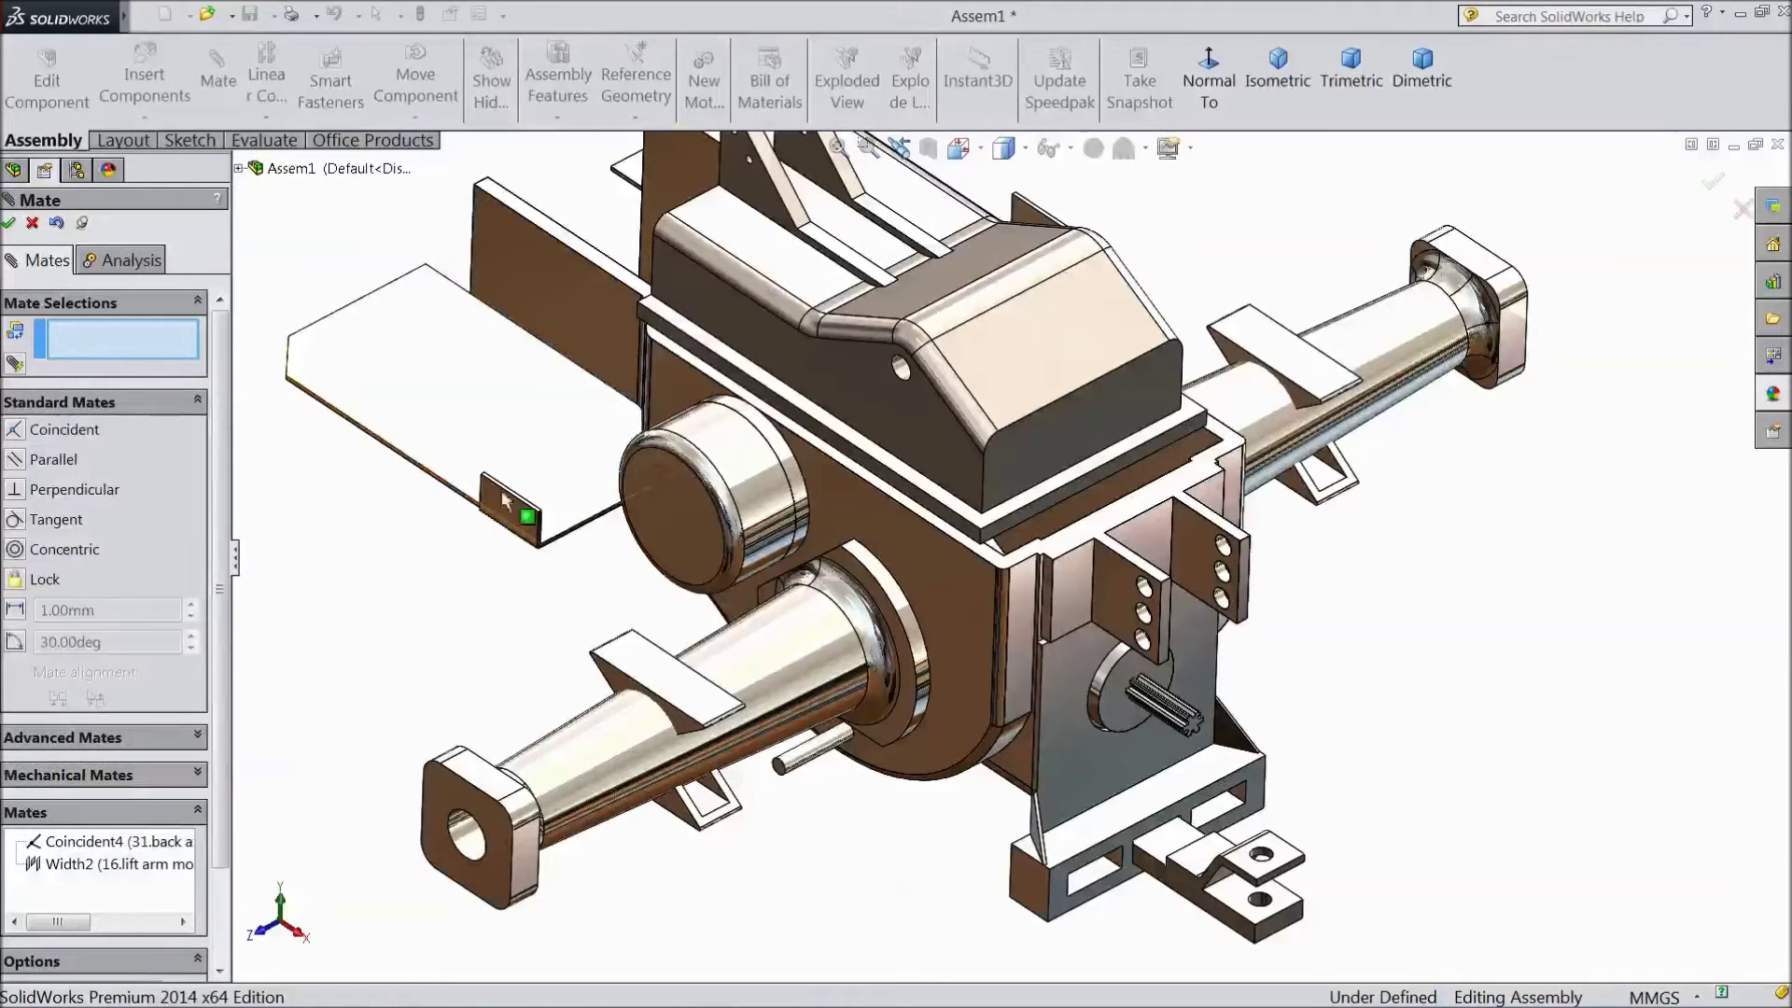
pyautogui.click(1034, 528)
pyautogui.click(1020, 583)
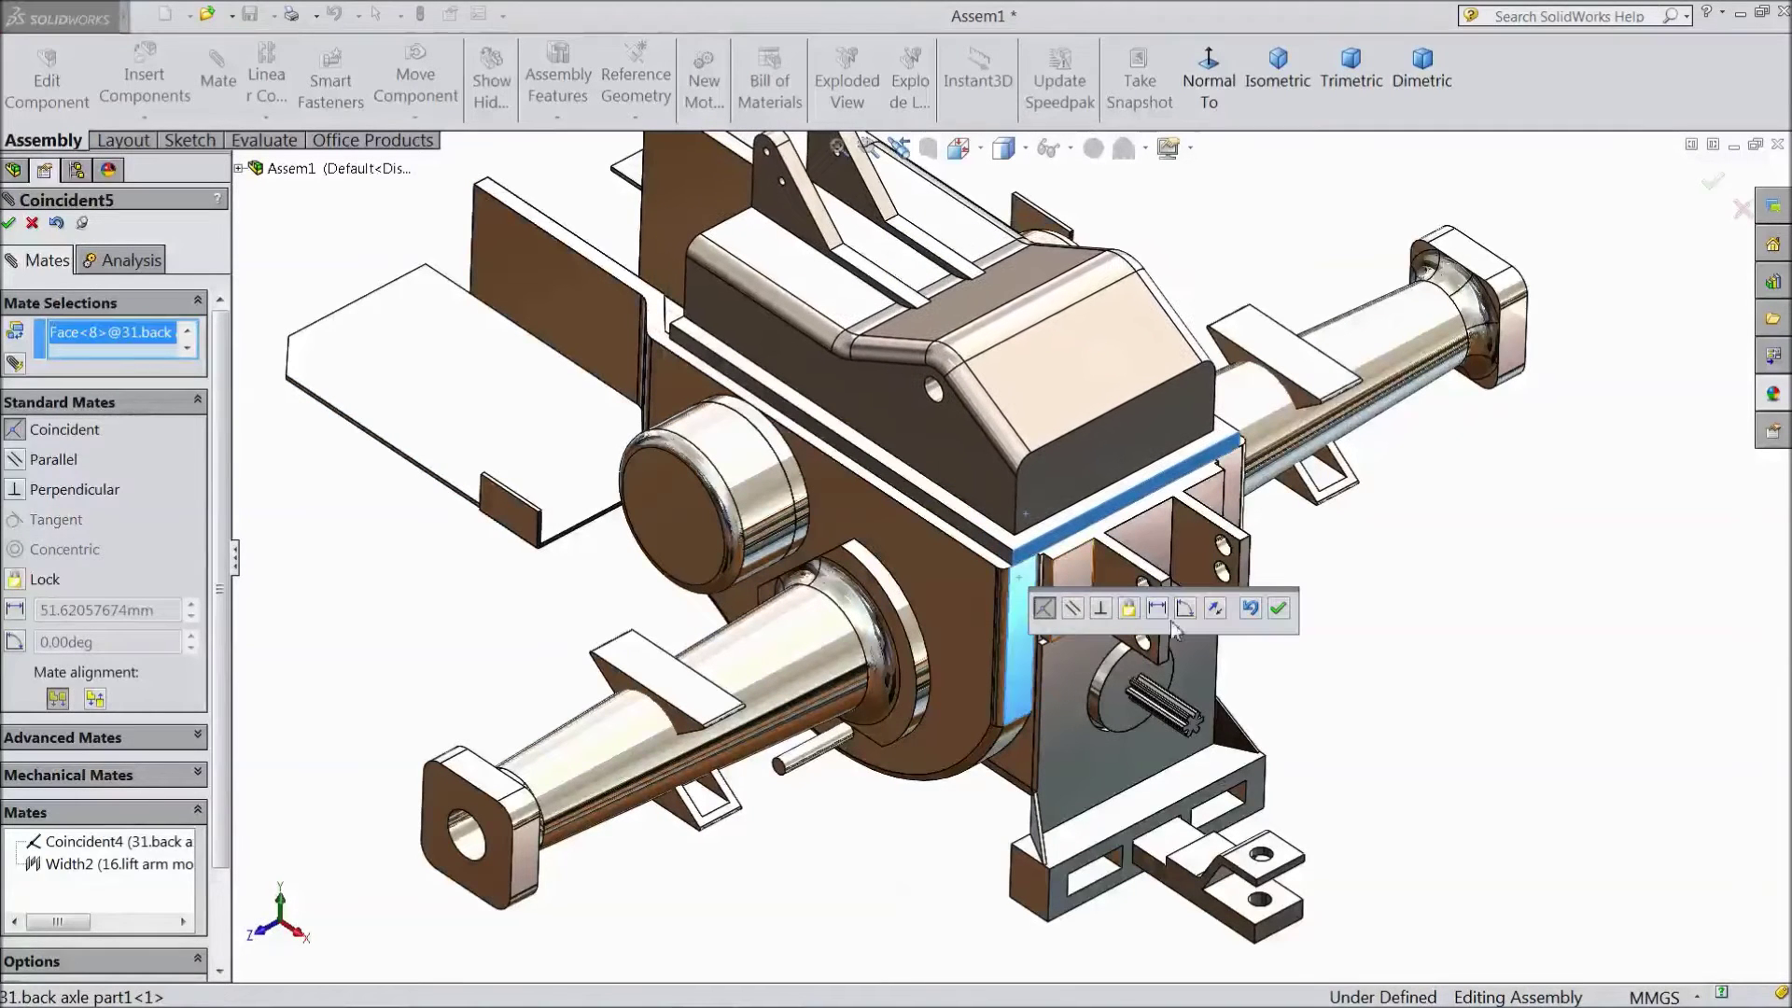
pyautogui.click(1277, 610)
pyautogui.scroll(3, 1032, 571)
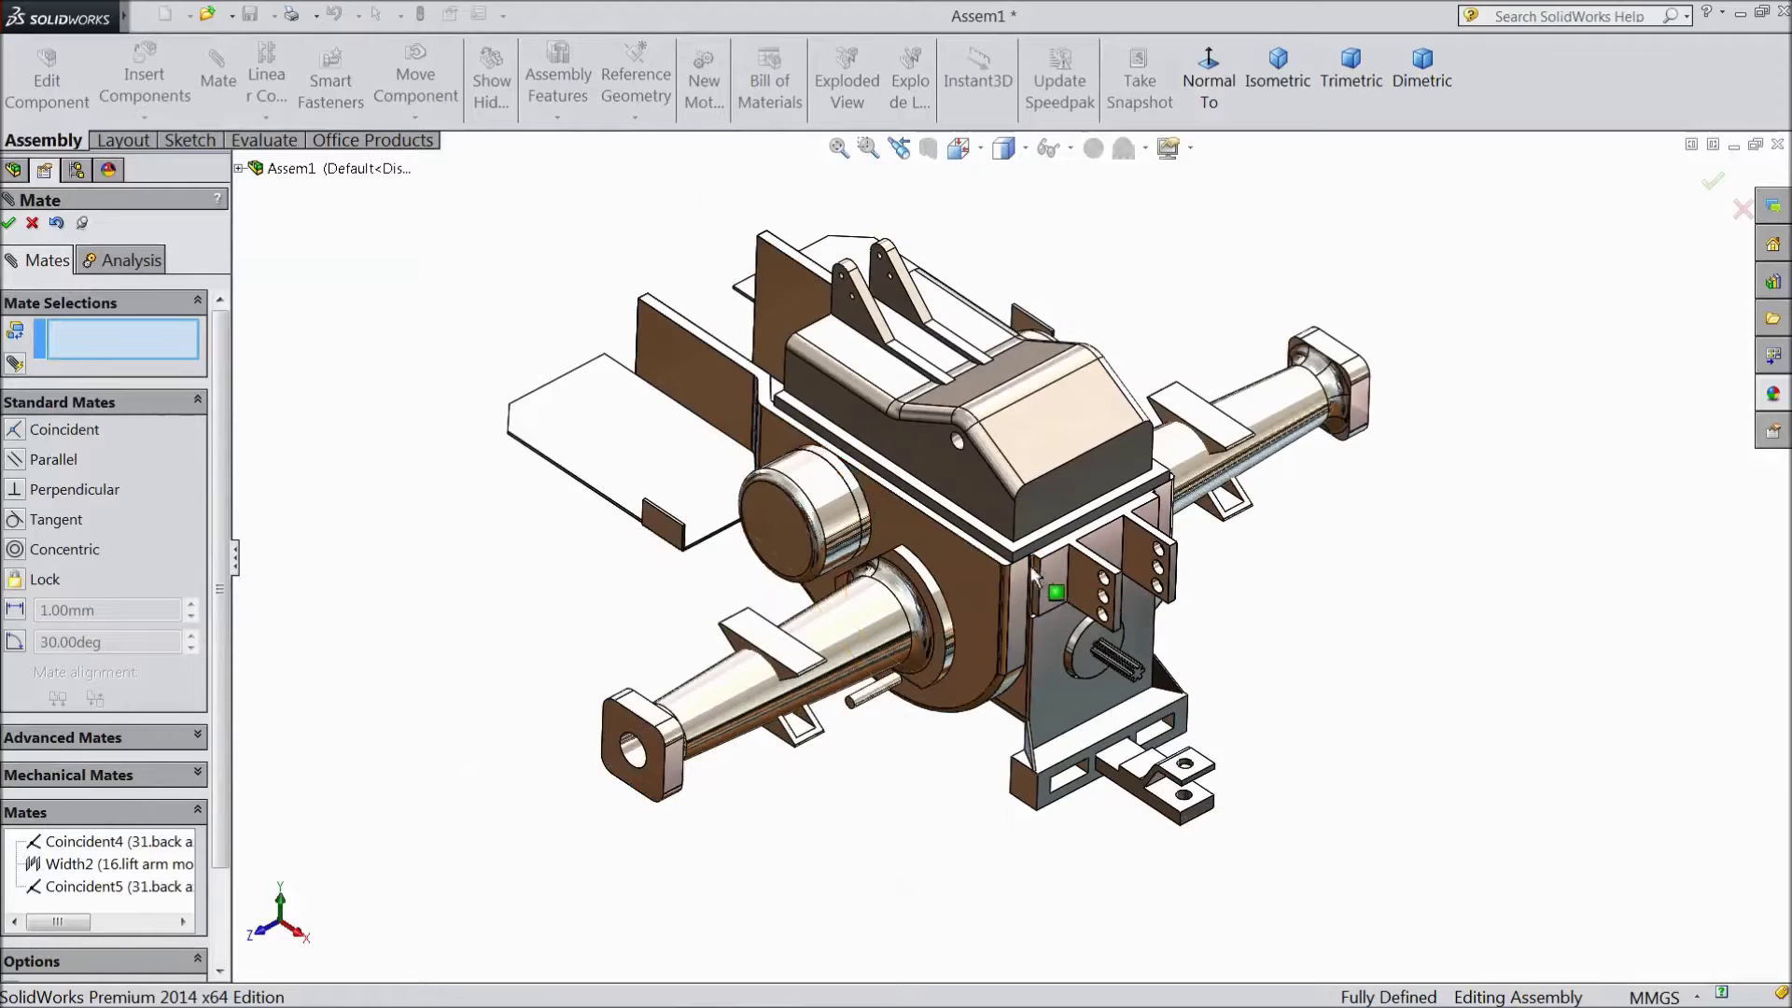
pyautogui.click(10, 223)
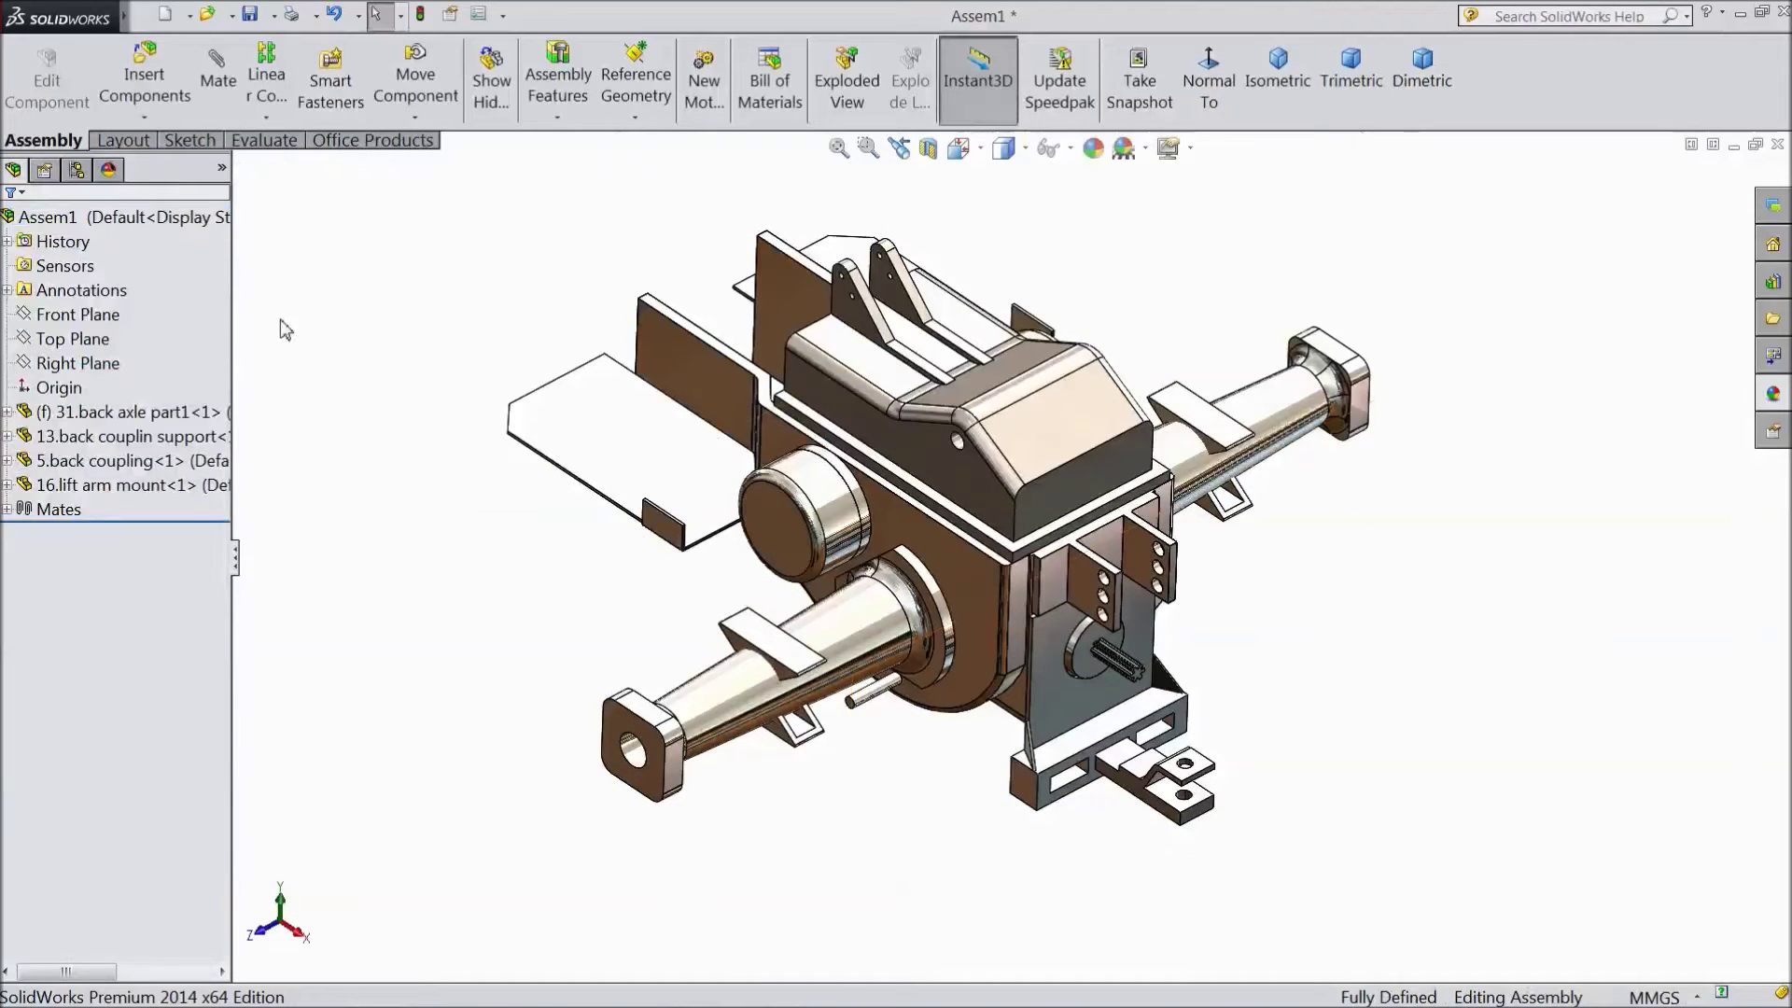
# Insert 15.lift arm2 in the free space beside the axle assembly
pyautogui.click(145, 86)
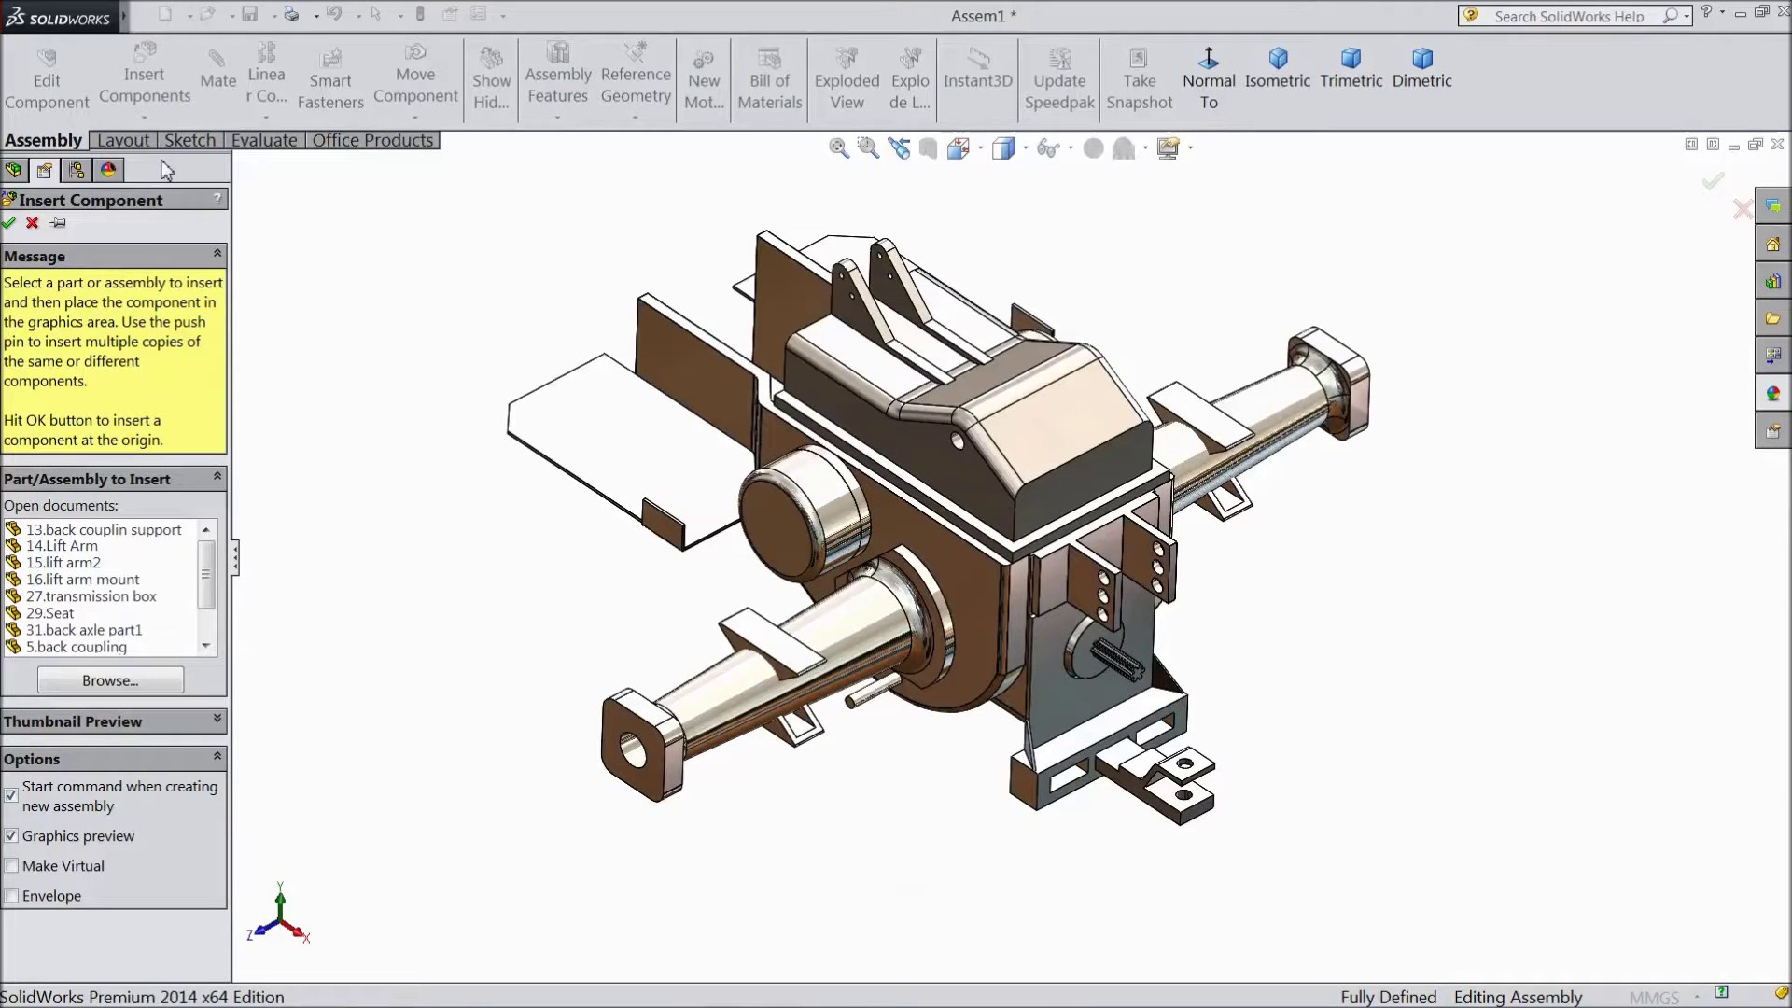
pyautogui.click(96, 569)
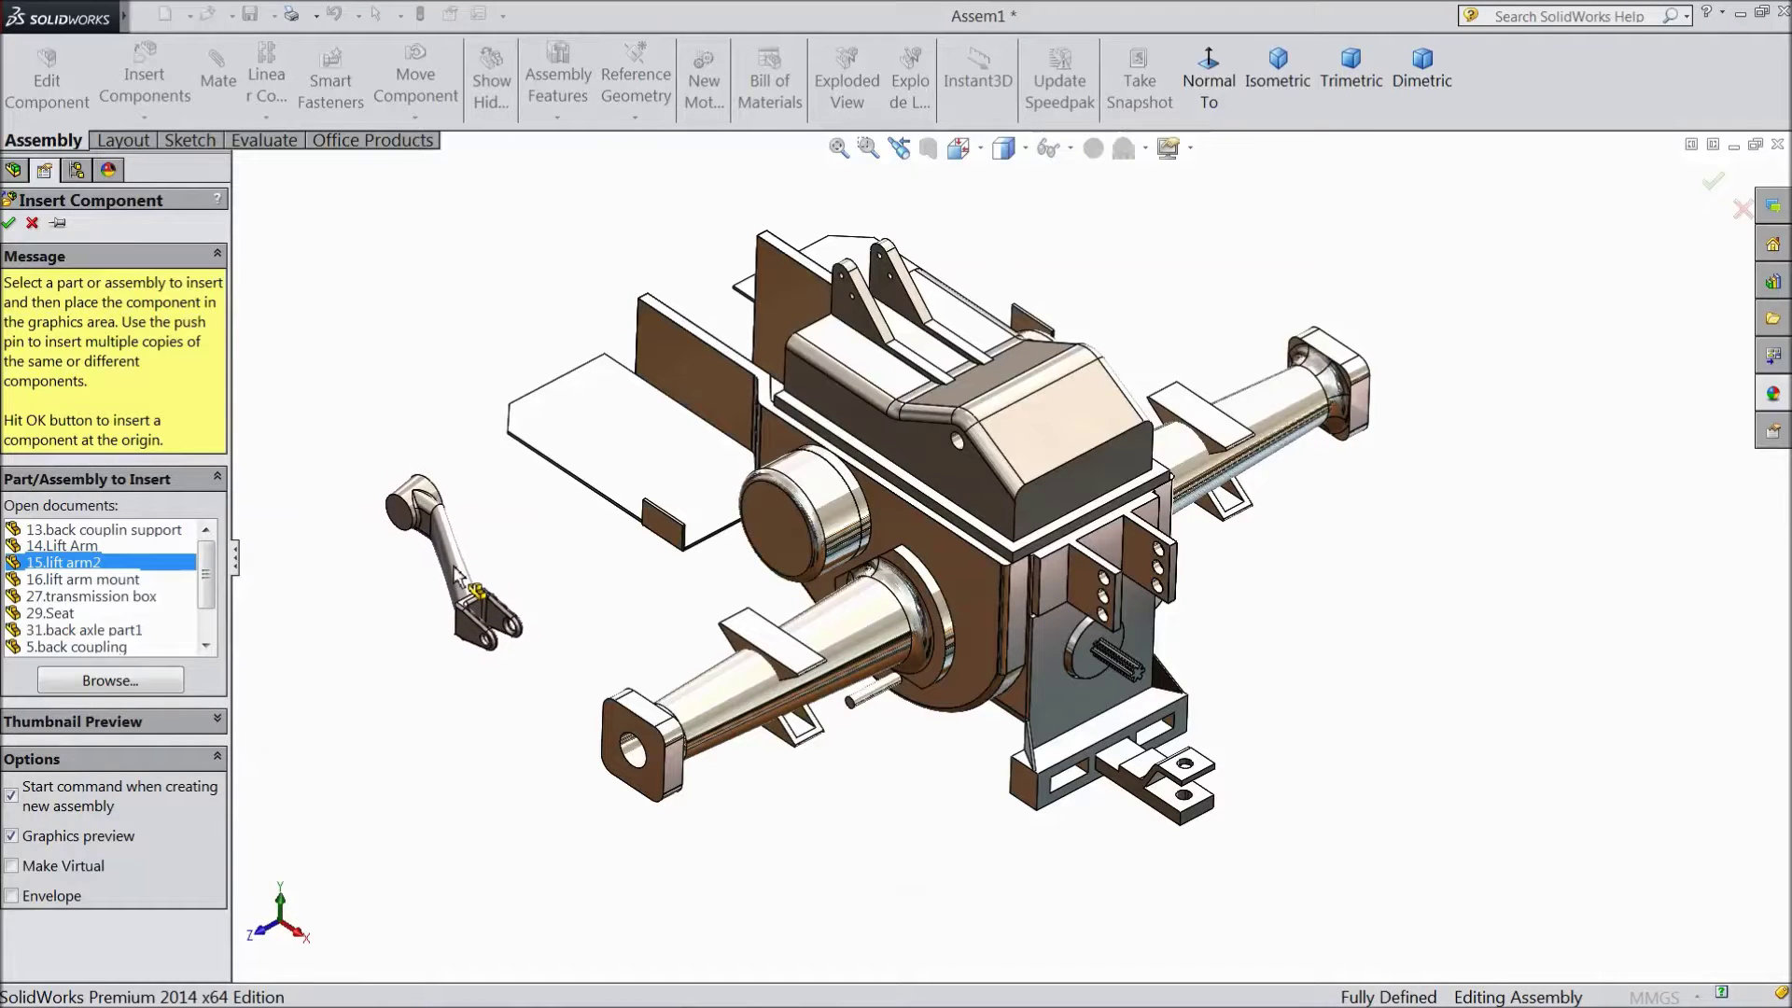
pyautogui.click(457, 577)
# Insert 14.Lift Arm in the free space below lift arm2
pyautogui.click(144, 84)
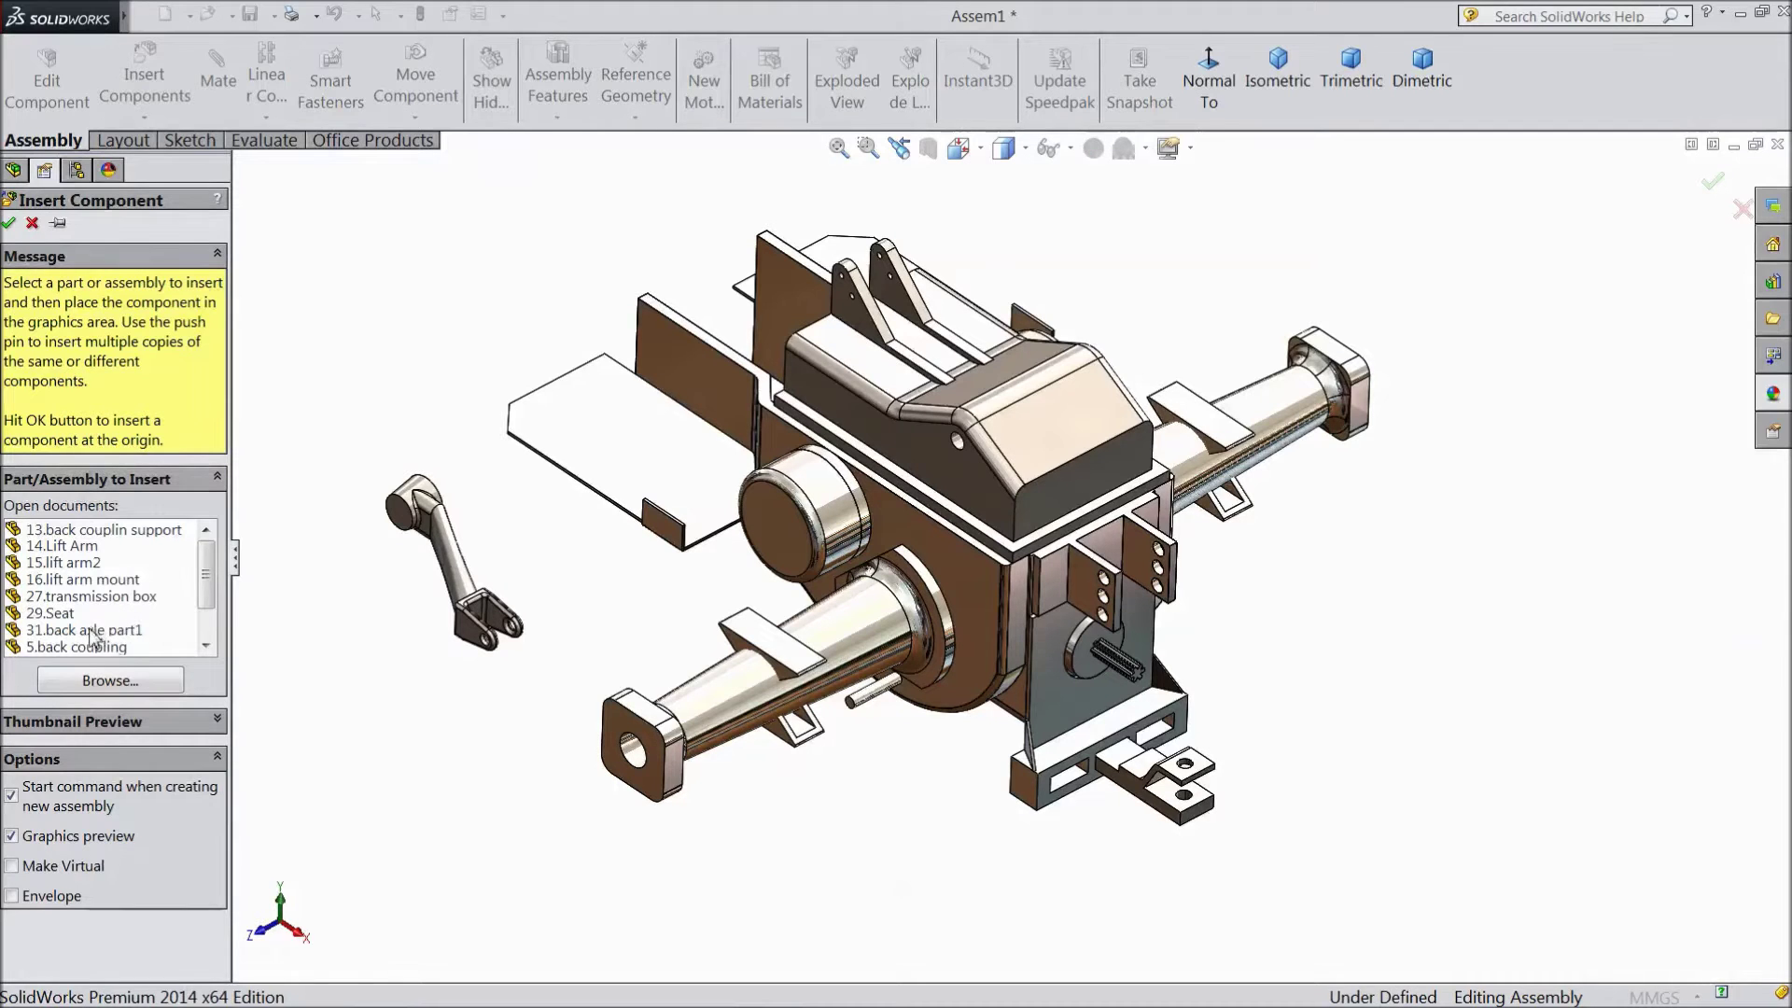
pyautogui.click(84, 549)
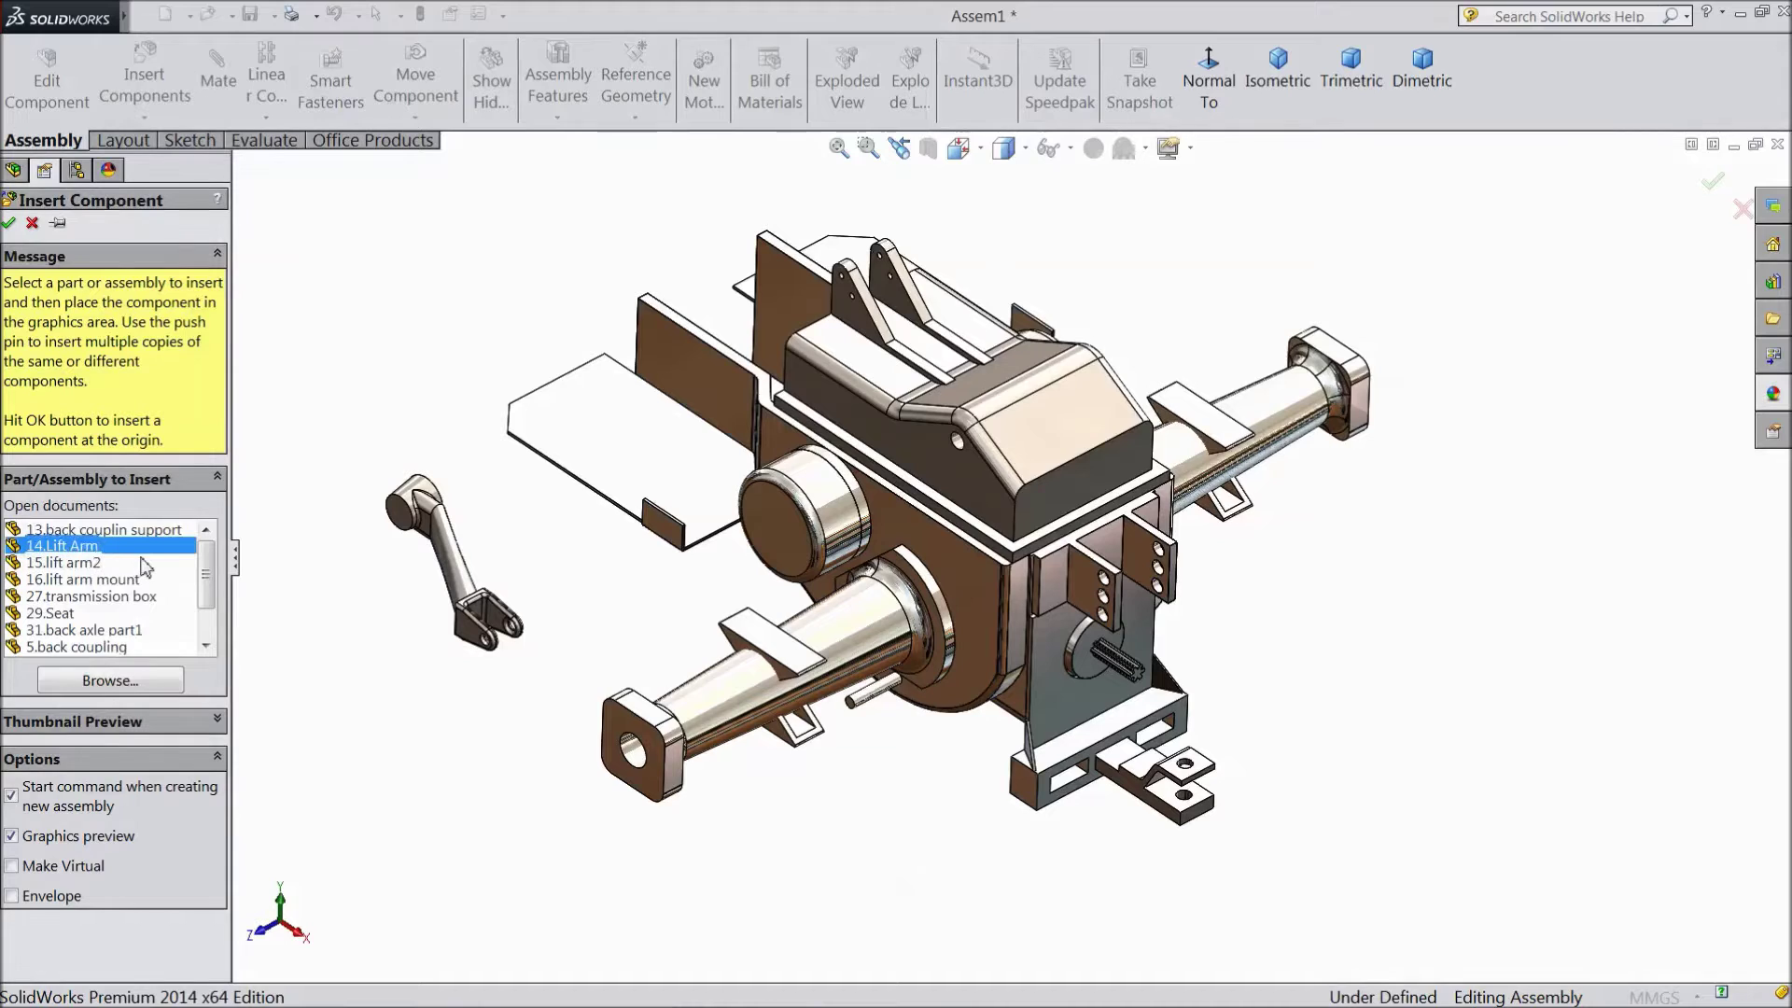
pyautogui.click(116, 563)
pyautogui.click(91, 546)
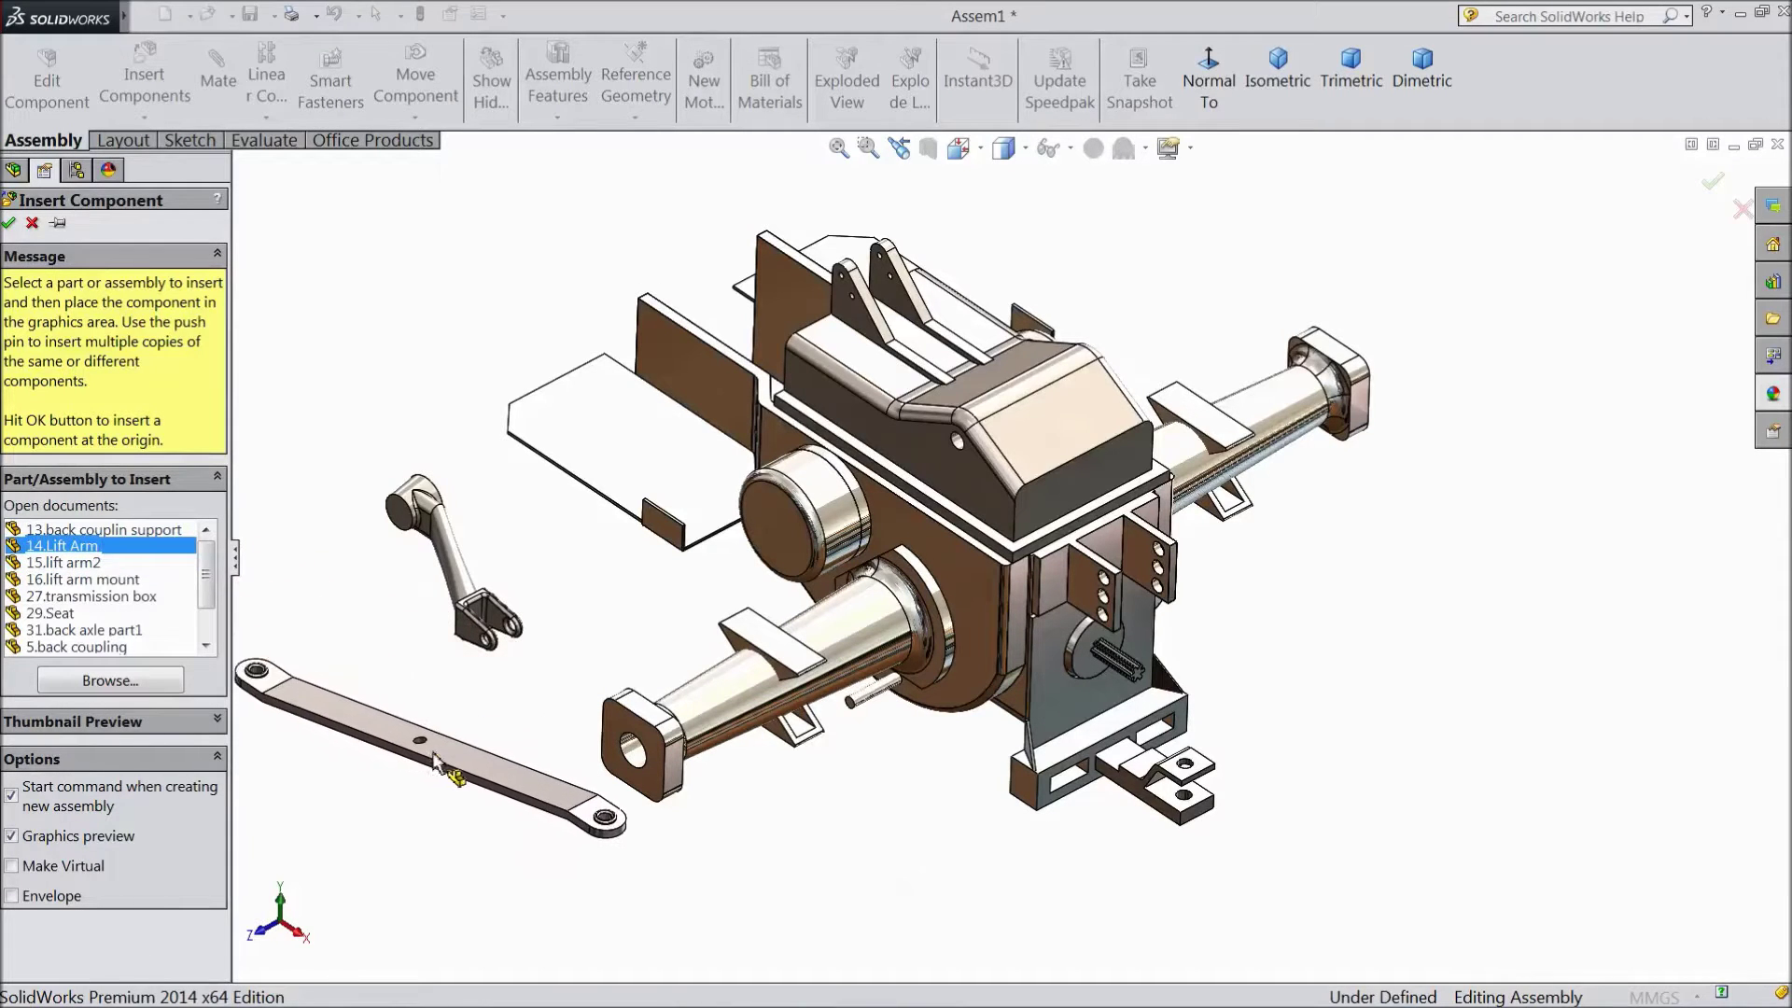
pyautogui.click(465, 776)
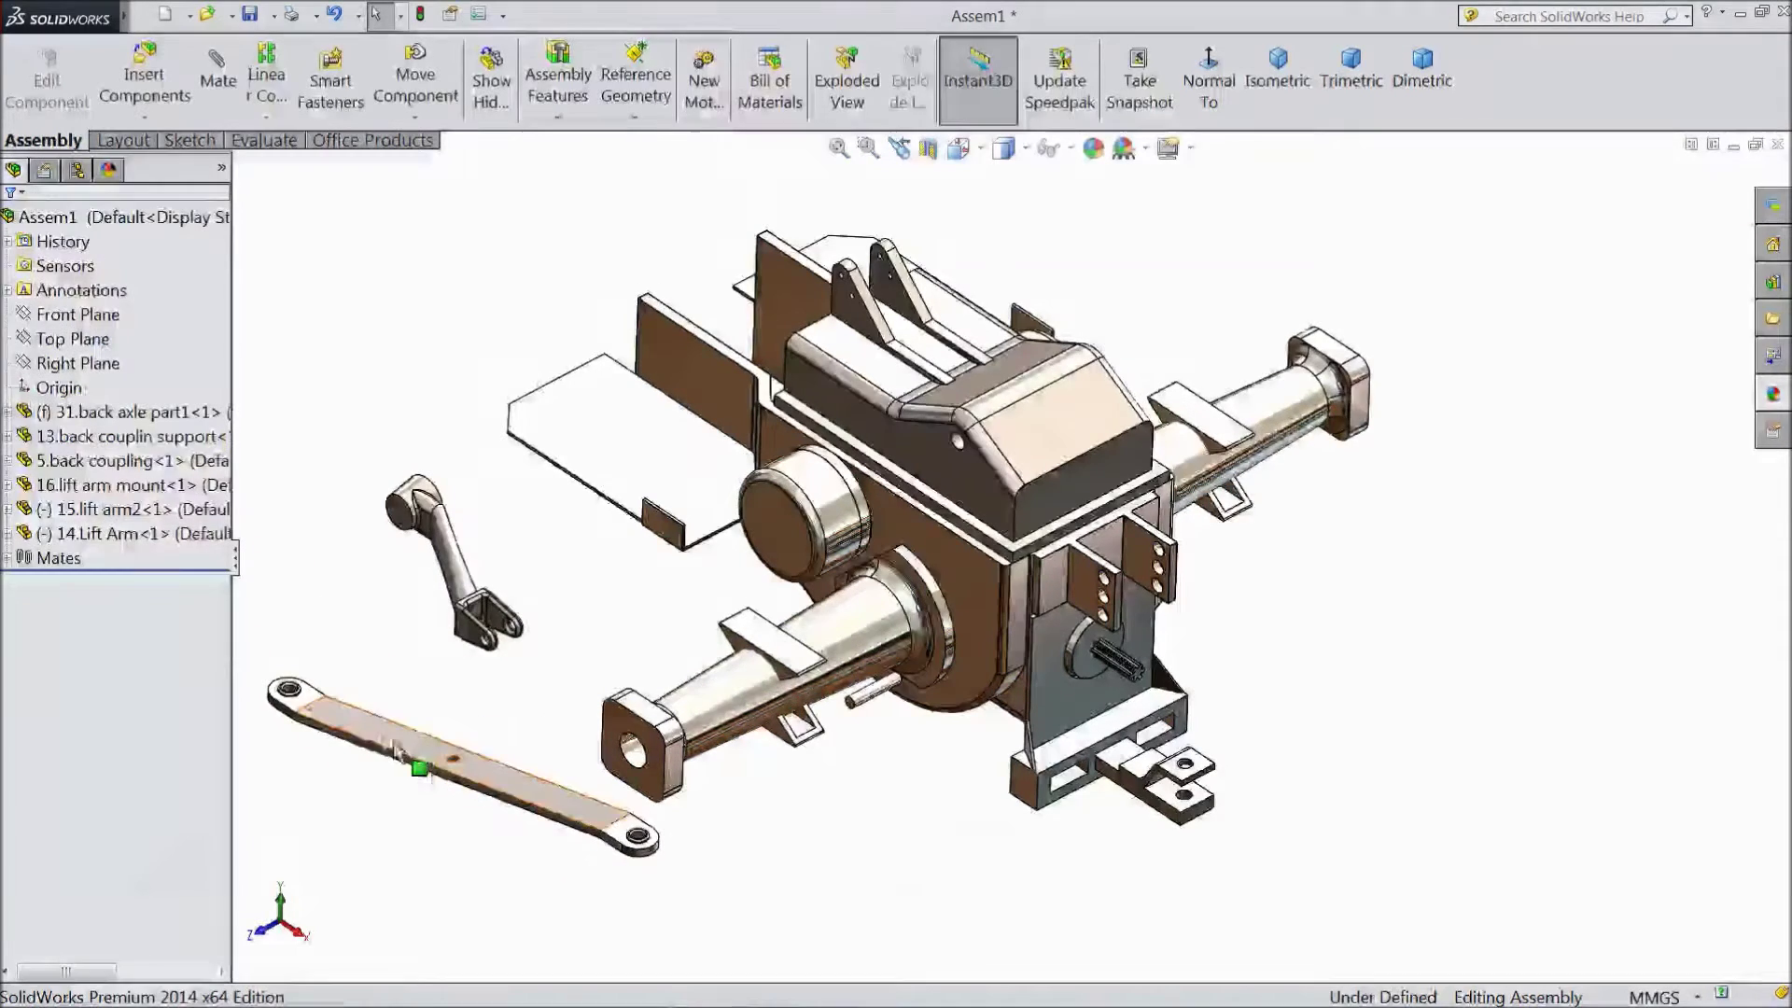
# Insert 7.Lift rod in the free space above lift arm2
pyautogui.click(141, 92)
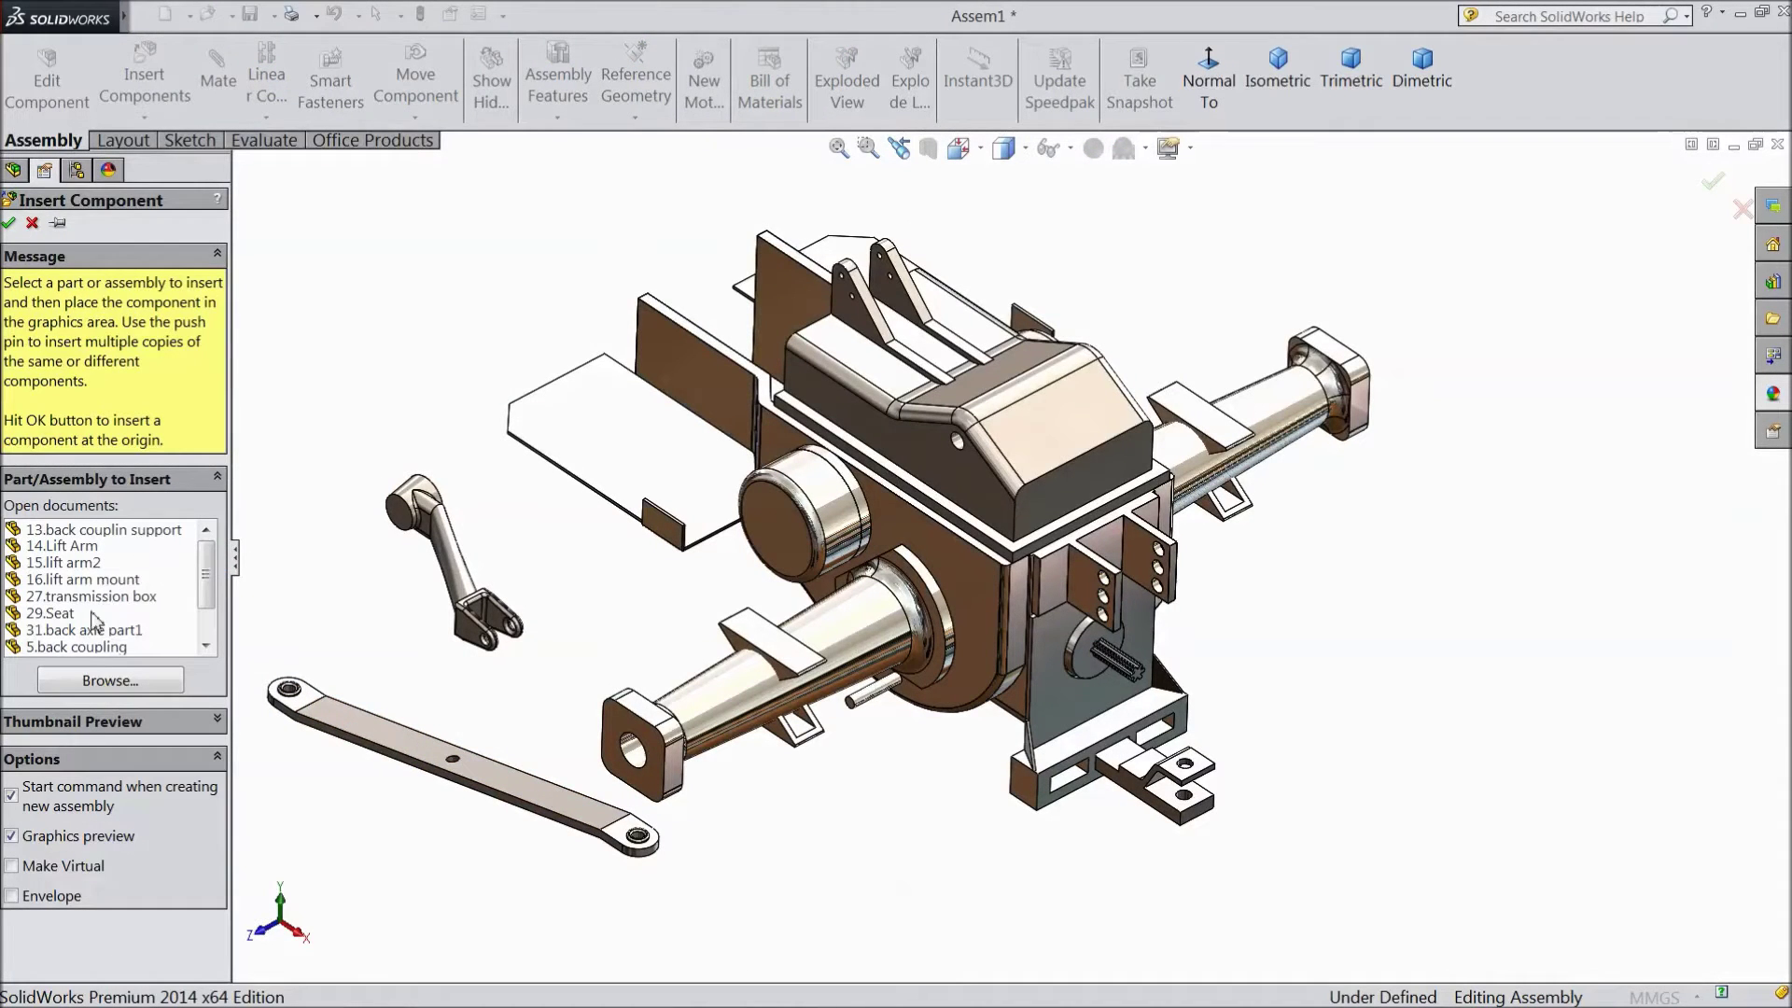
pyautogui.moveTo(207, 588); pyautogui.dragTo(207, 613)
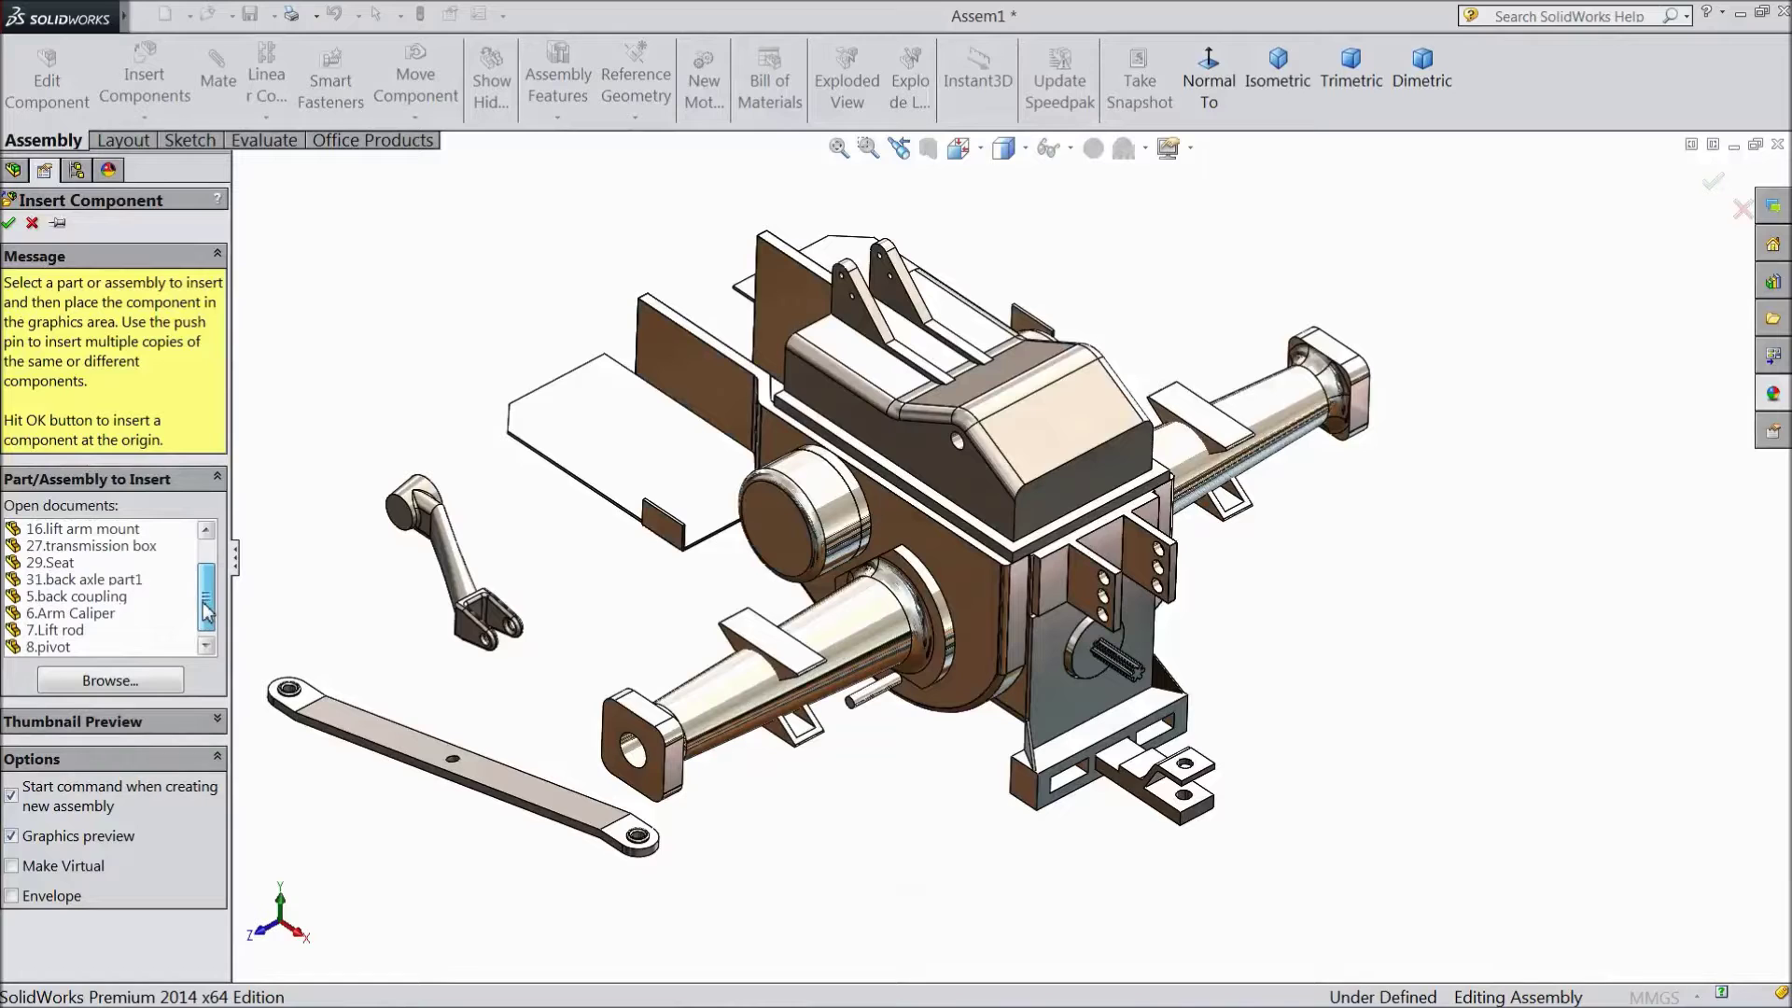
pyautogui.click(66, 631)
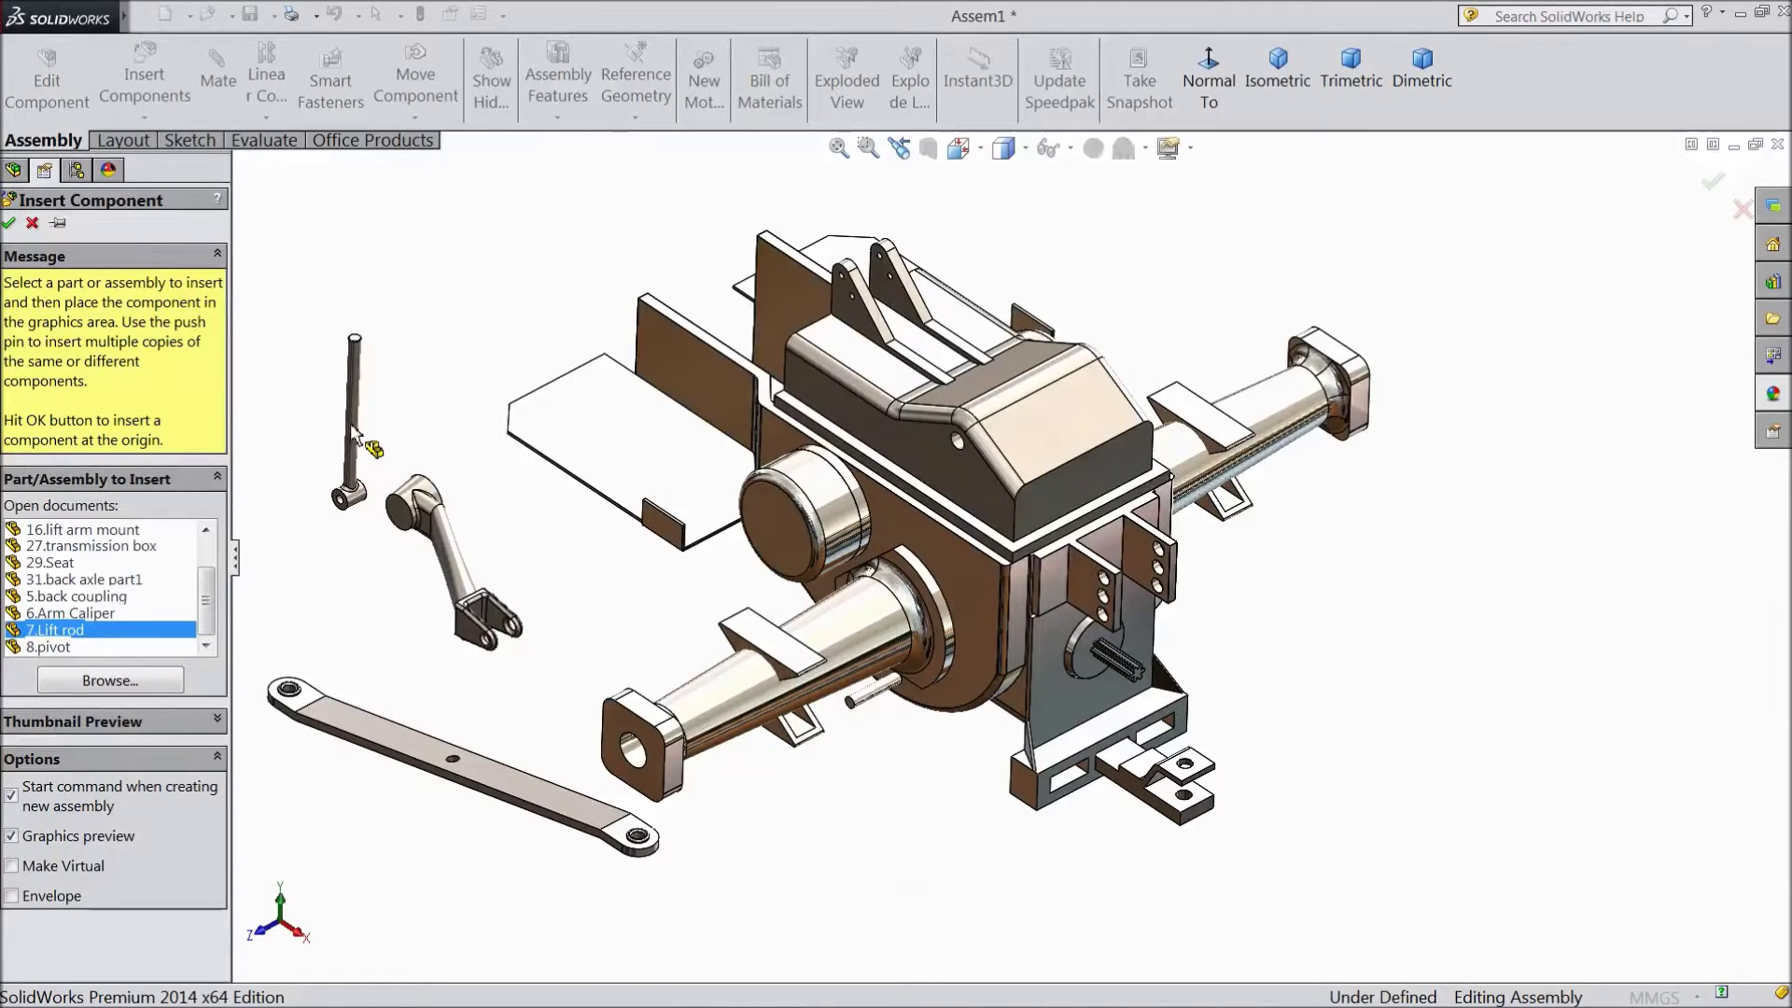
pyautogui.click(353, 431)
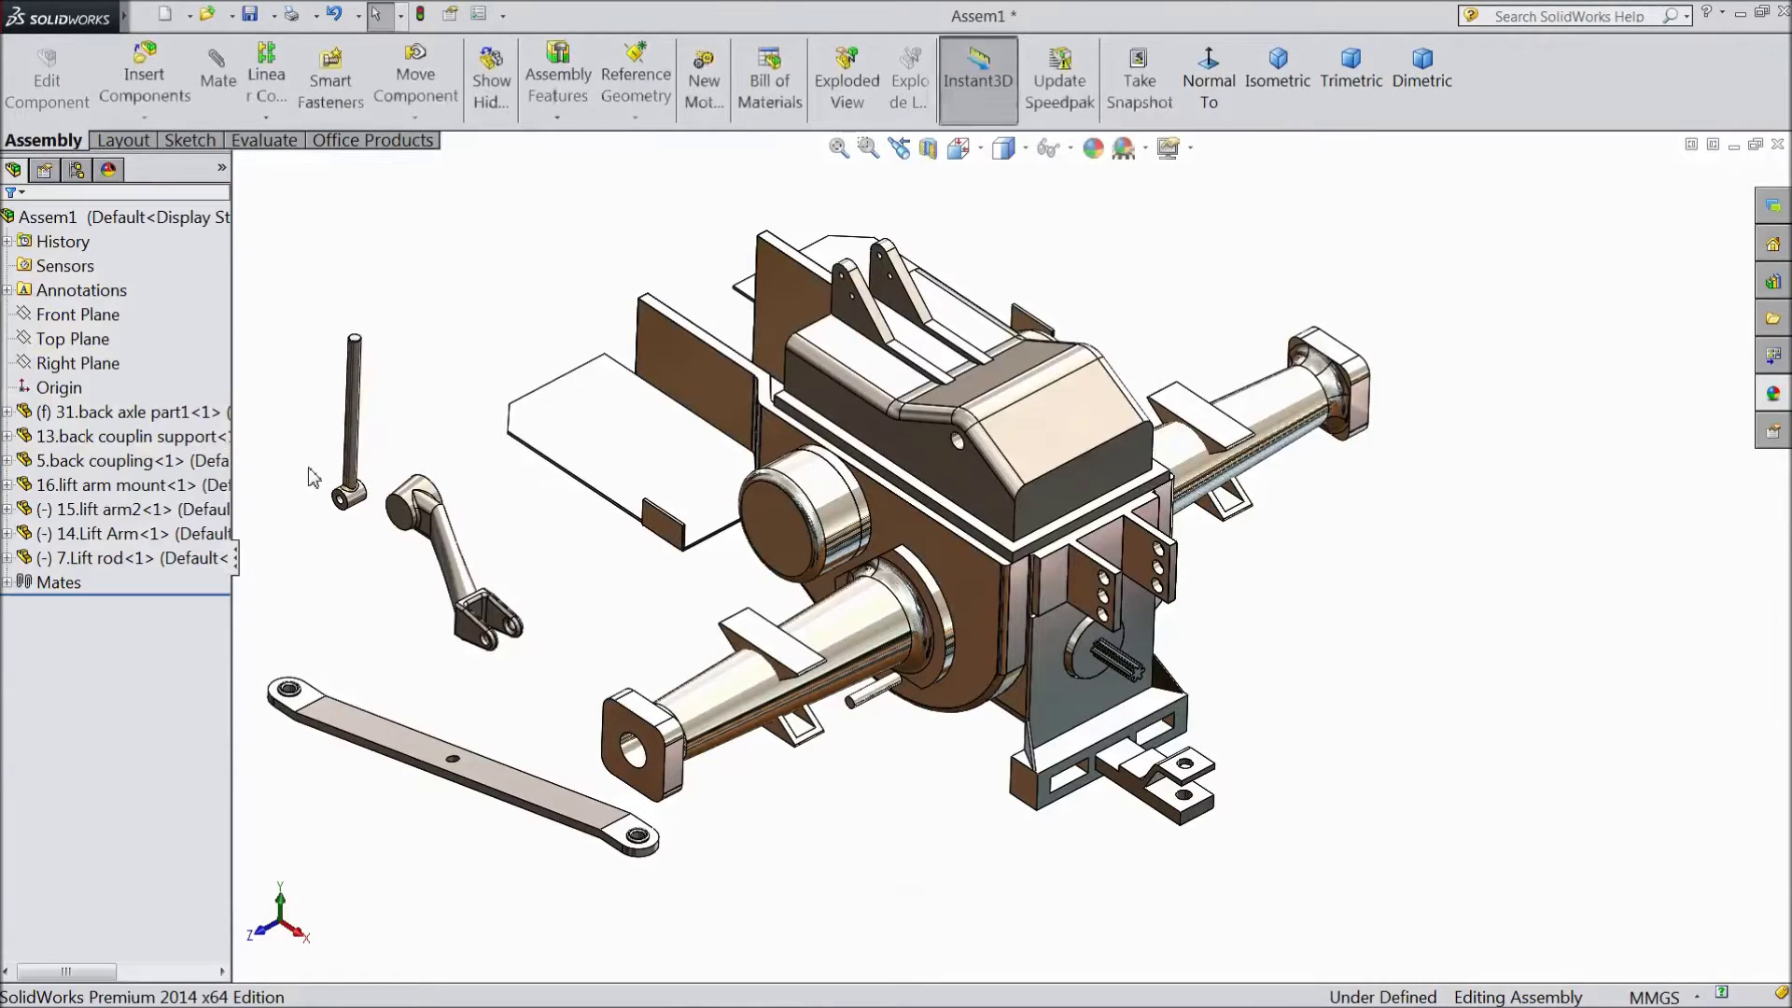
# Insert 8.pivot between lift arm2 and the long Lift Arm
pyautogui.click(160, 91)
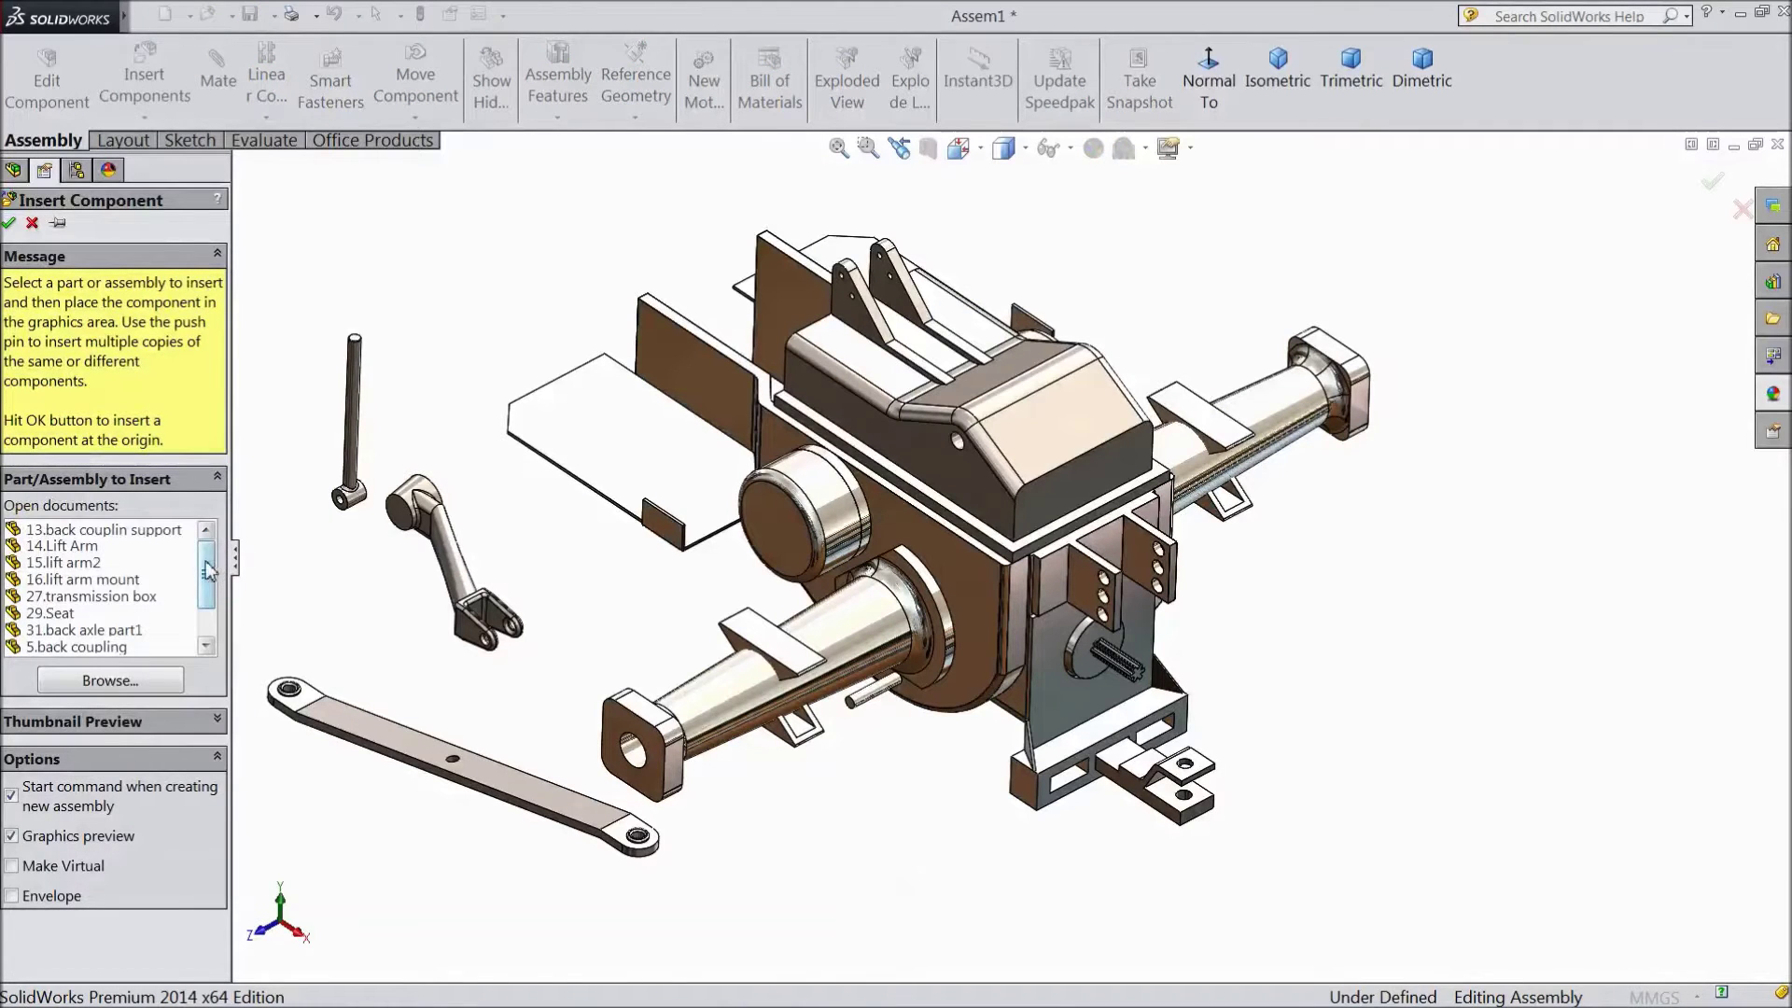
pyautogui.scroll(-1, 209, 572)
pyautogui.click(51, 650)
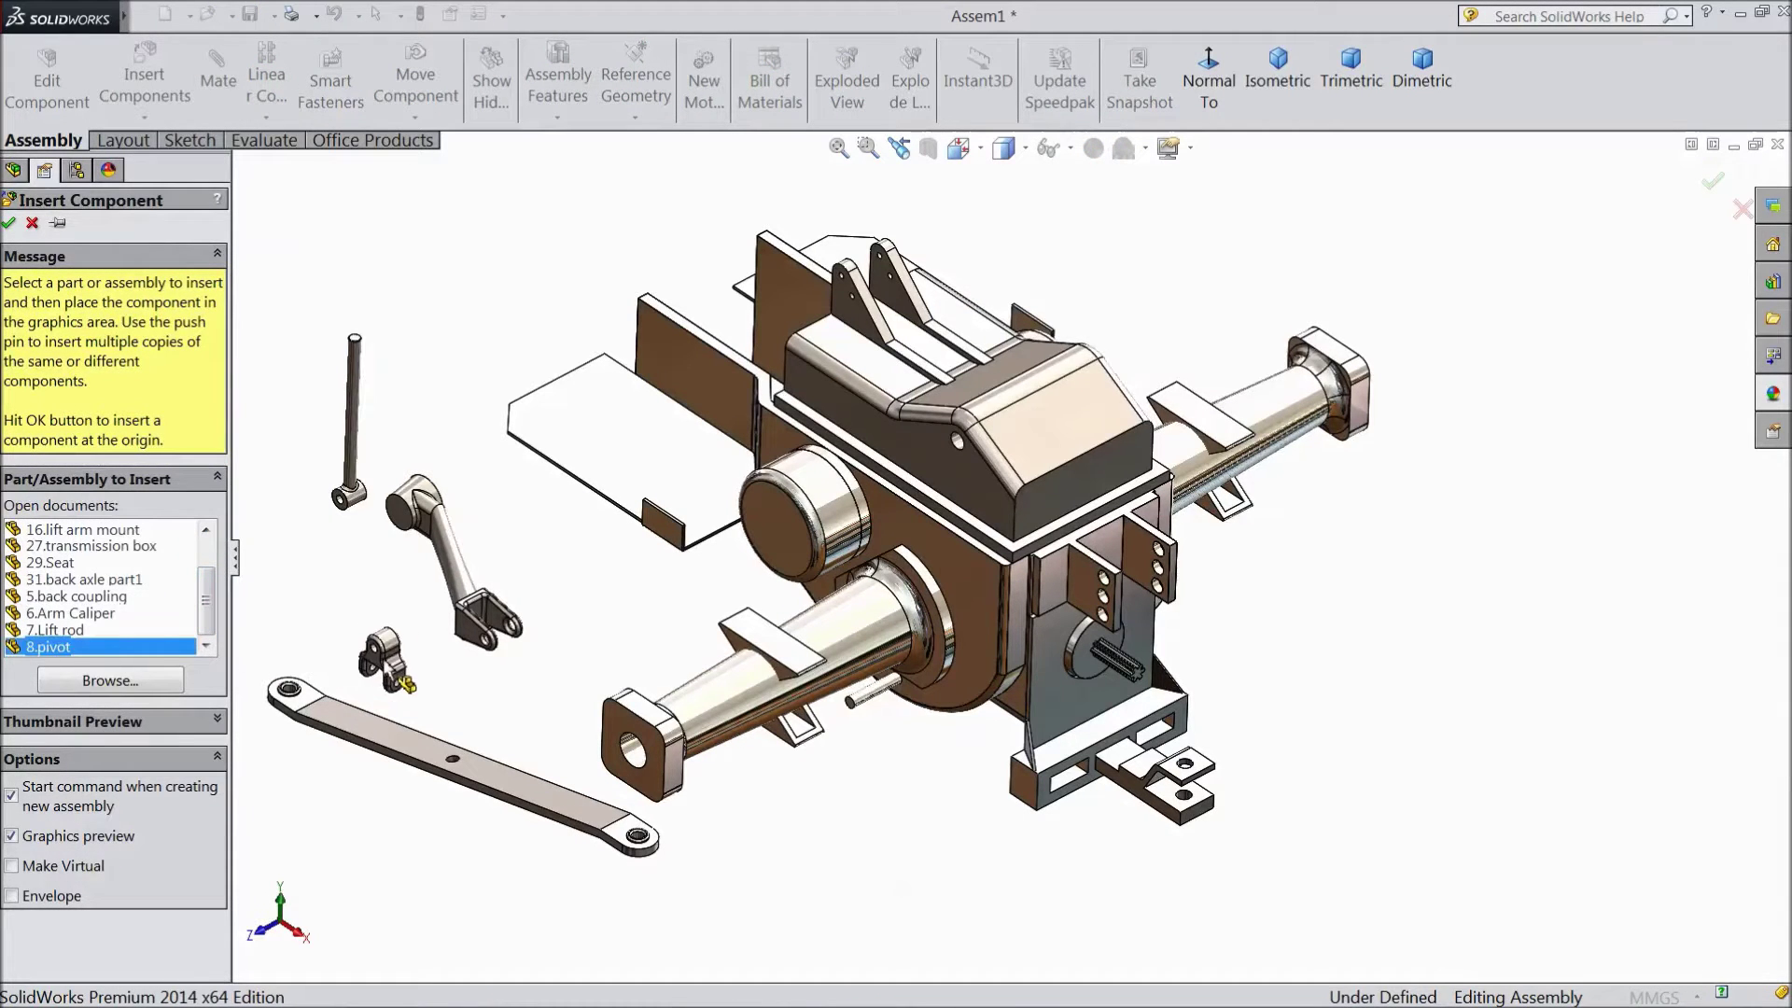
pyautogui.click(434, 659)
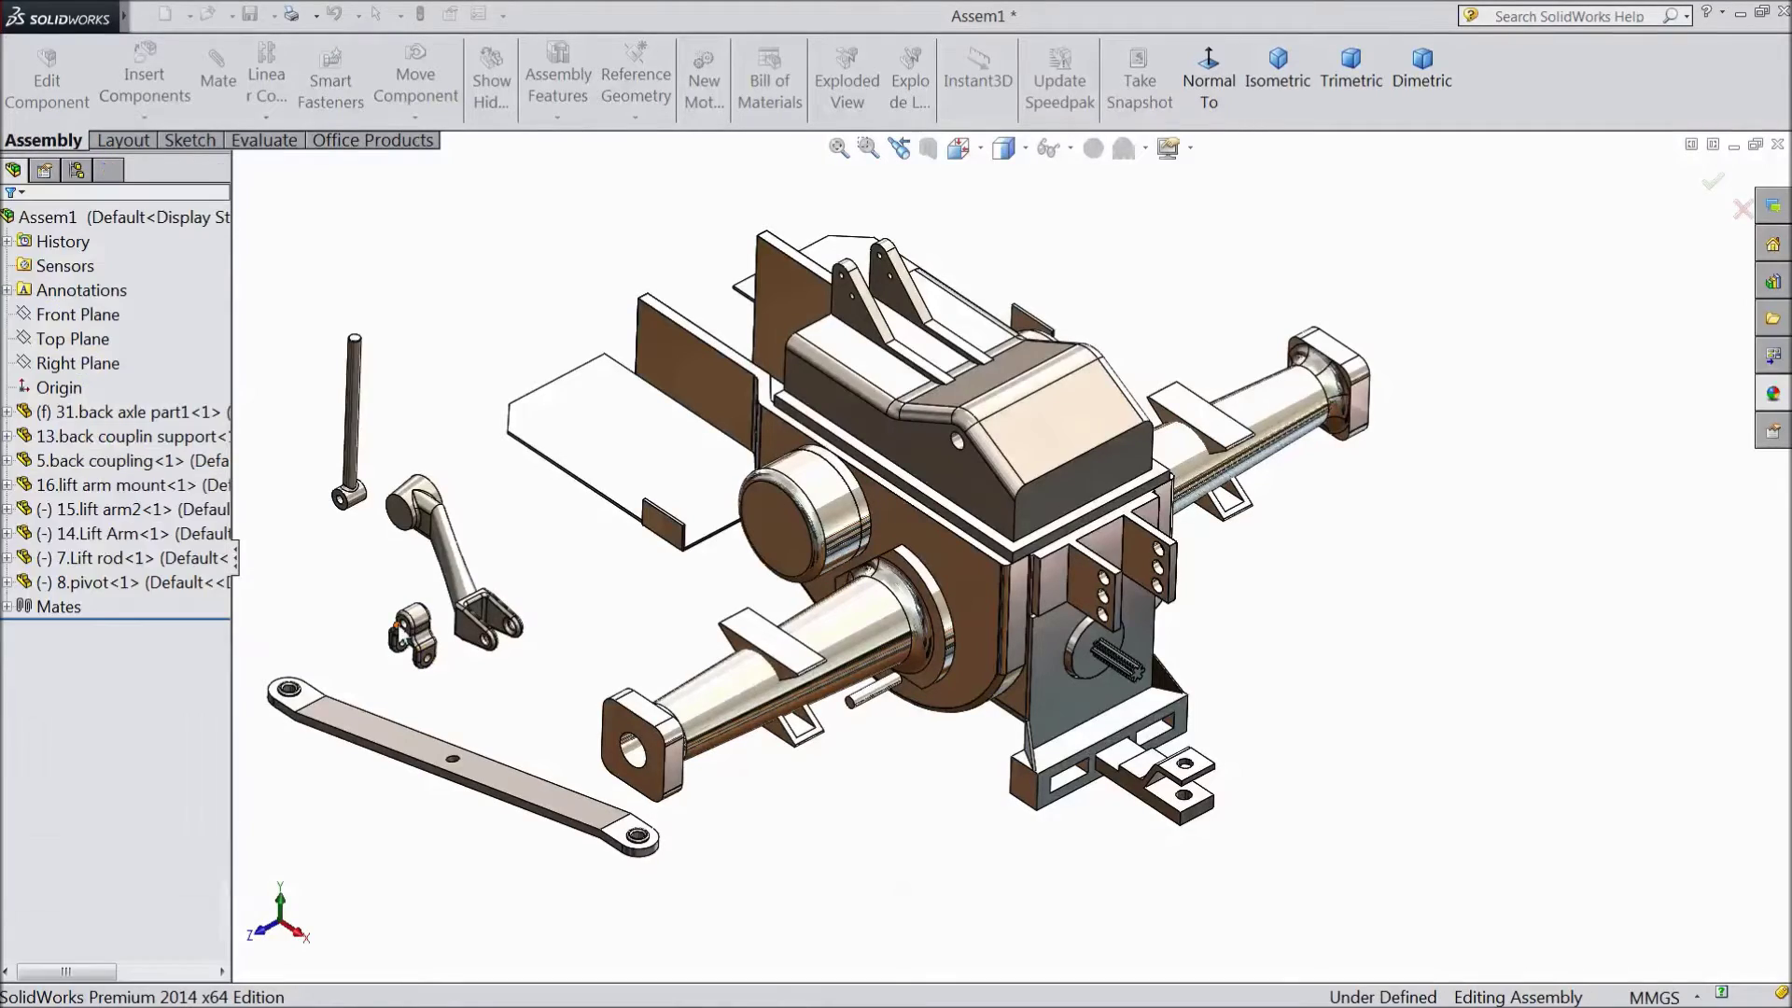
# Add a Concentric mate between the short pin on lift arm2's upper end and the side hole of the lift arm mount
pyautogui.scroll(-2, 466, 570)
pyautogui.moveTo(580, 539); pyautogui.dragTo(373, 553, button='middle')
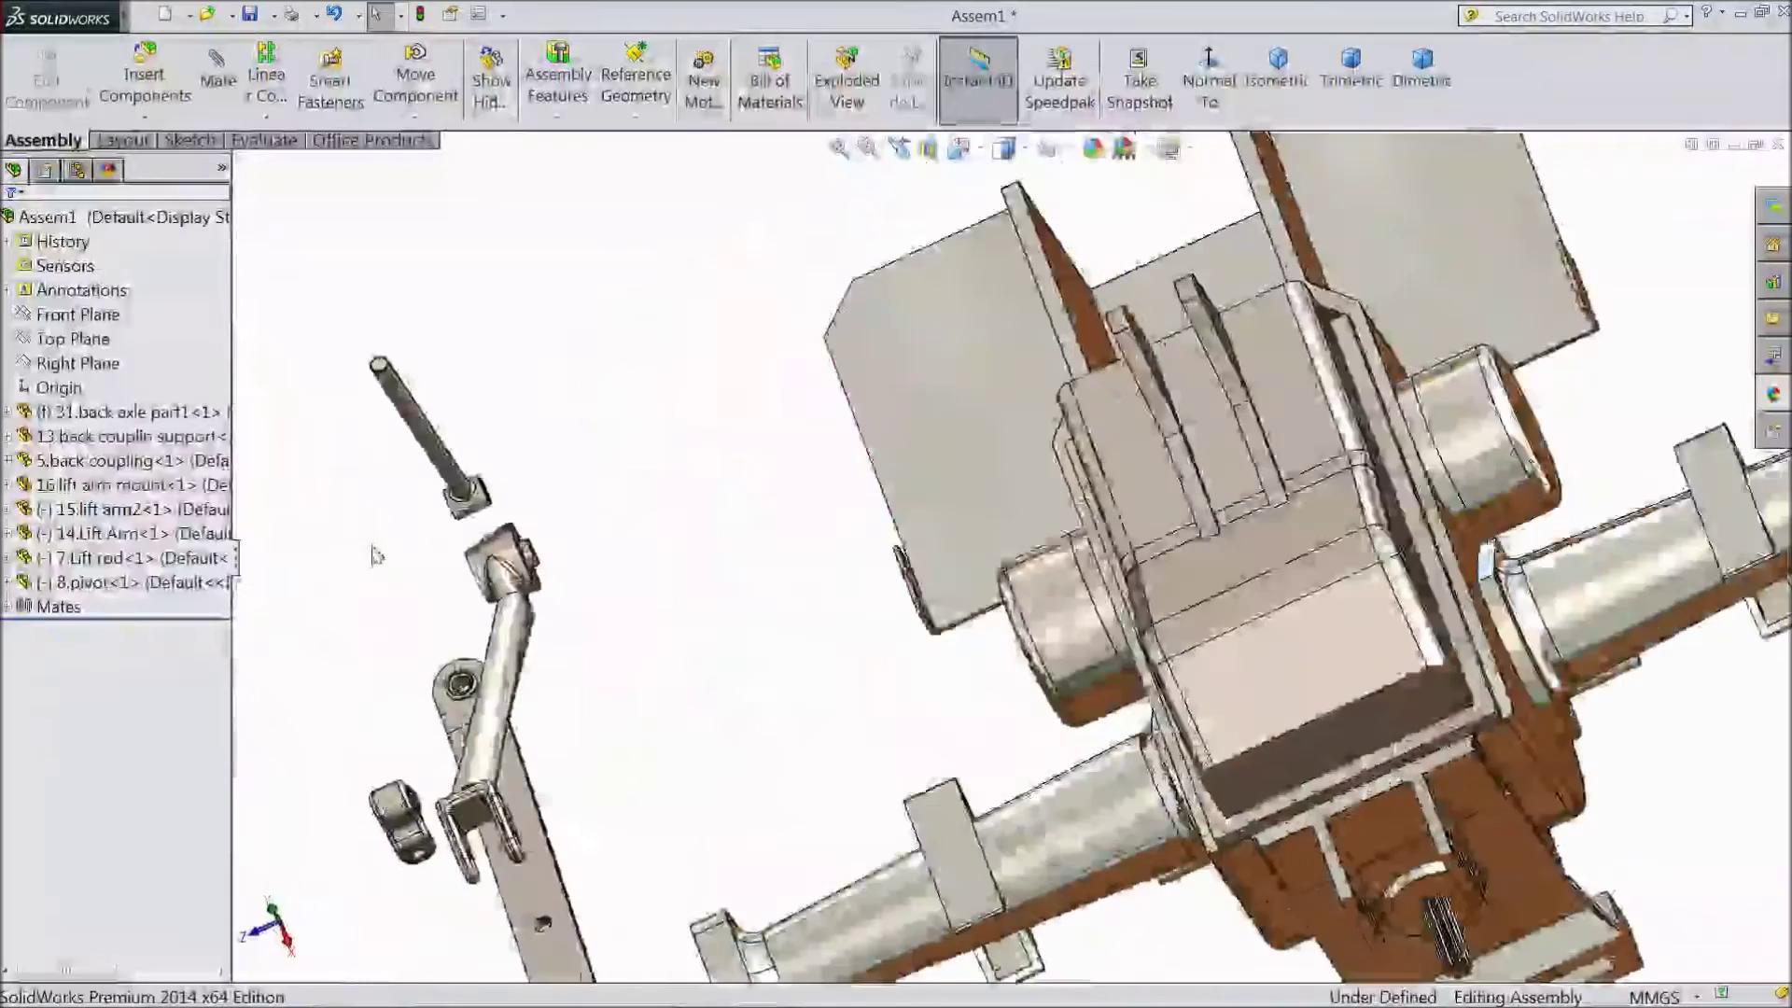
pyautogui.scroll(-3, 448, 551)
pyautogui.click(574, 558)
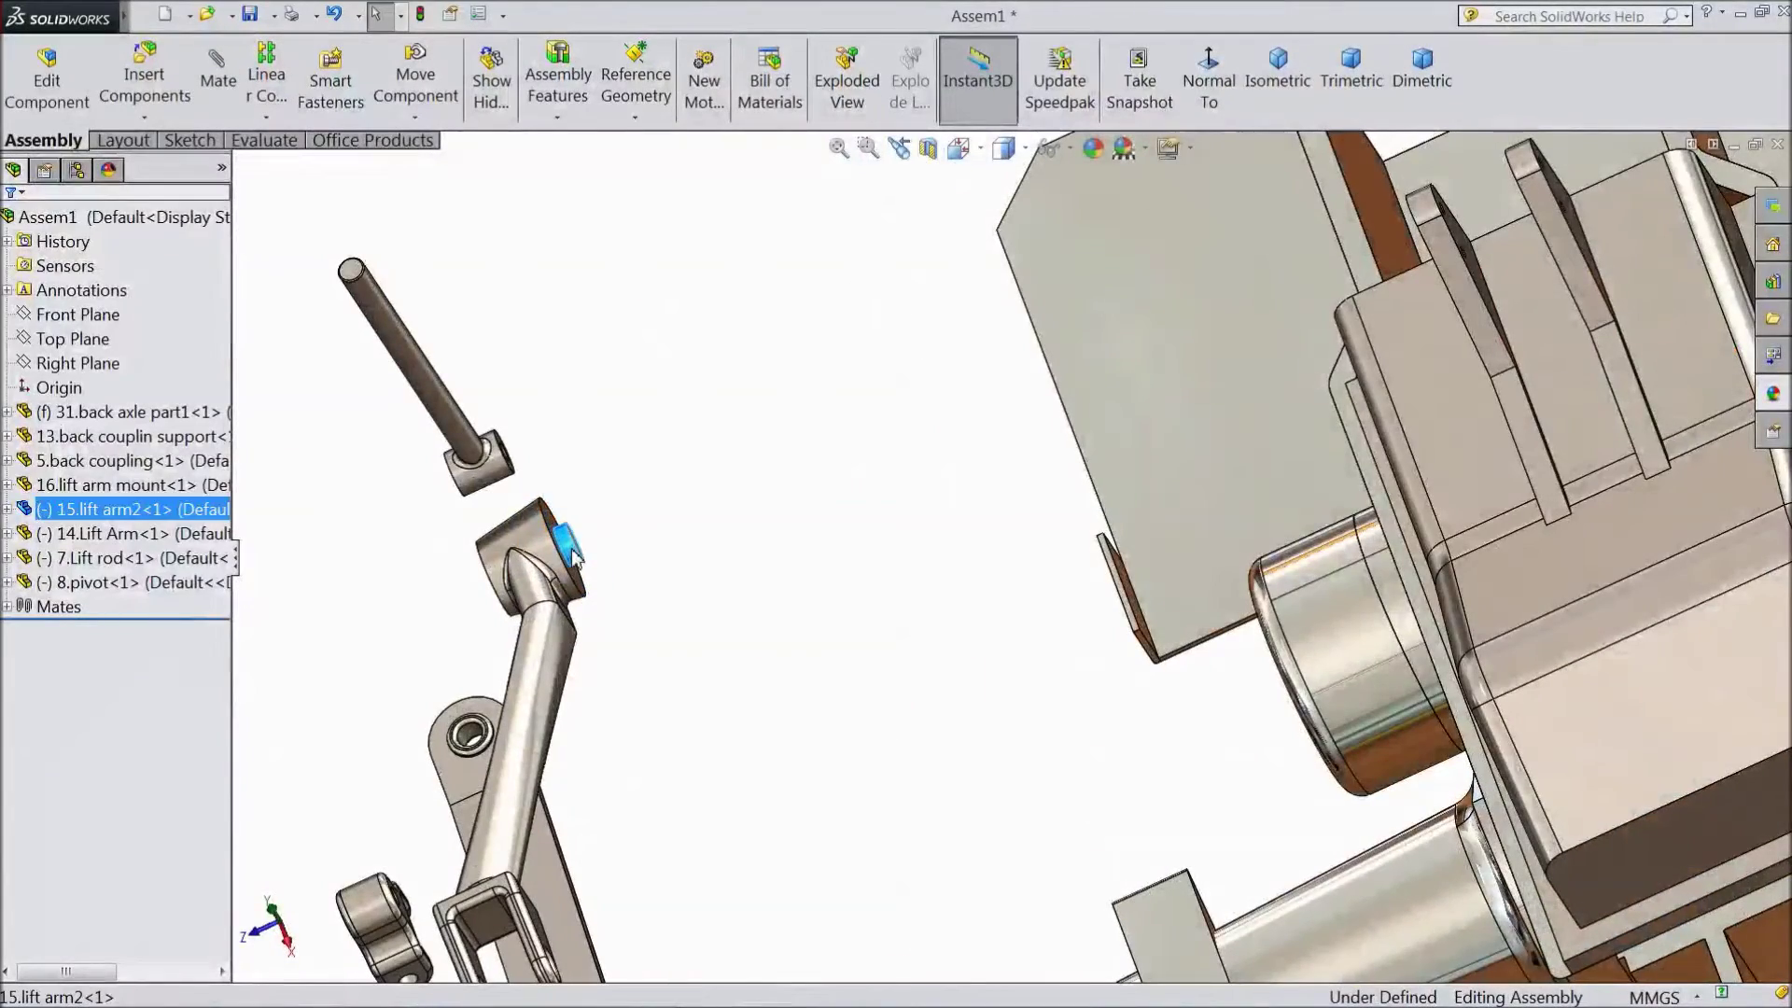
pyautogui.click(733, 446)
pyautogui.scroll(3, 819, 633)
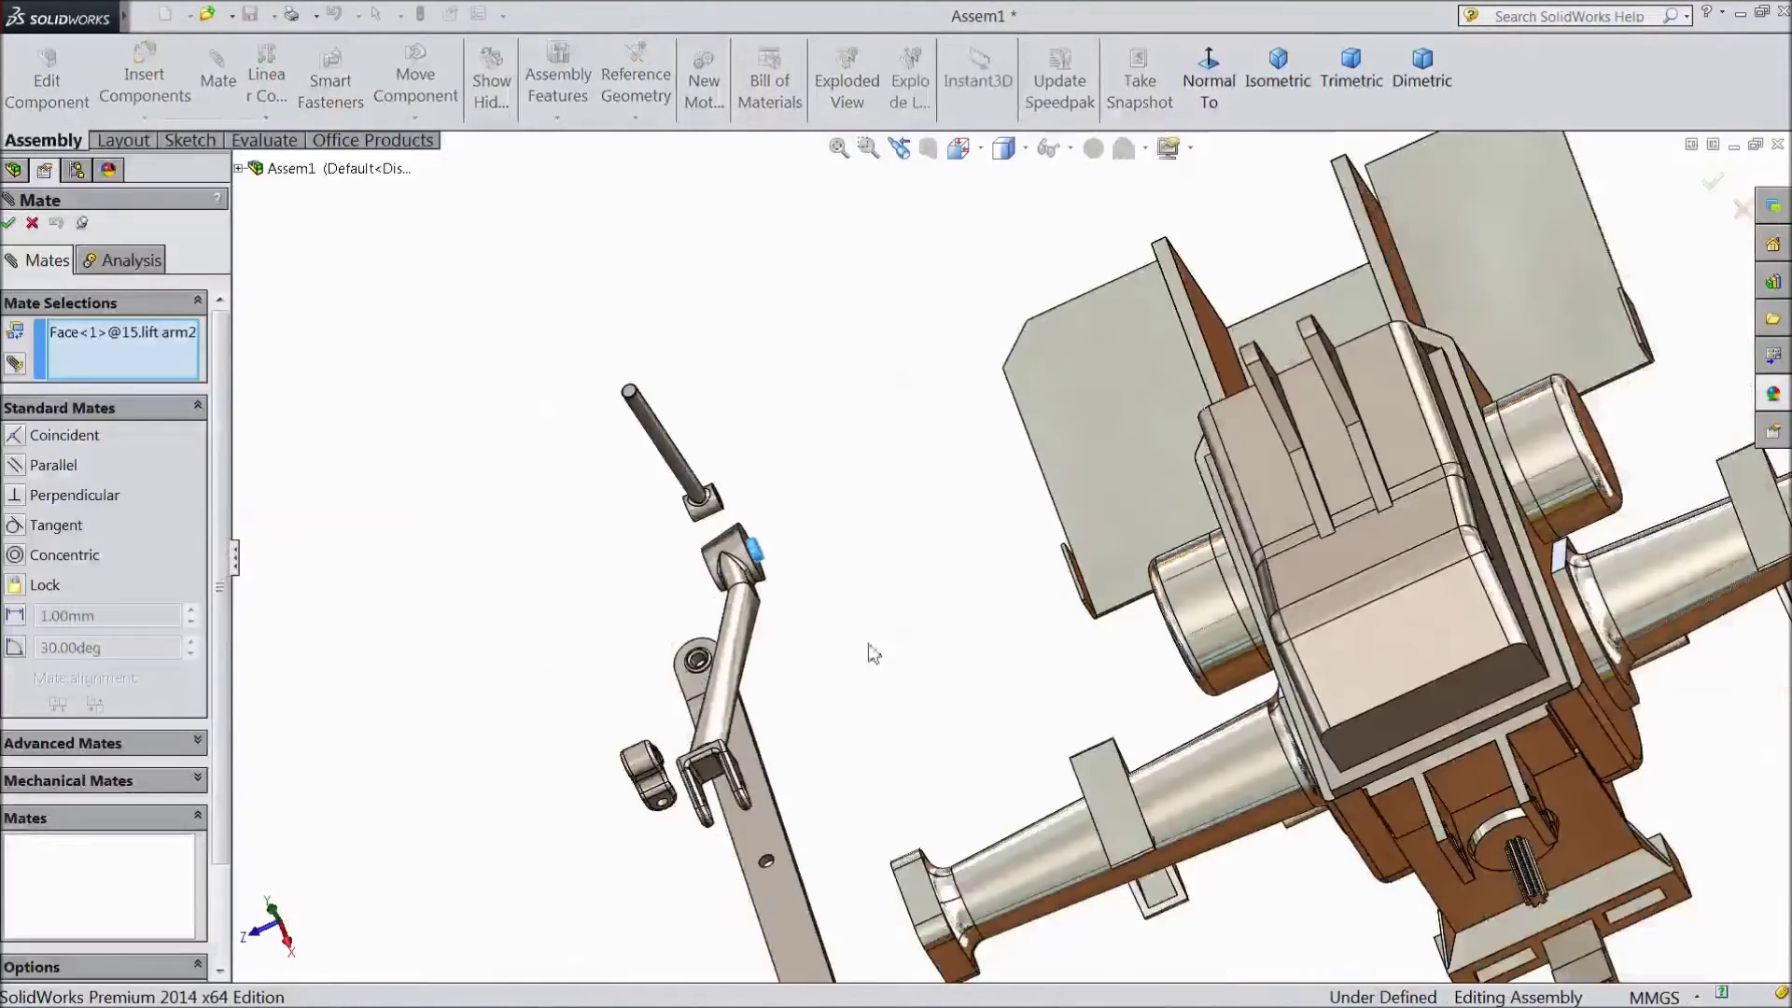
pyautogui.moveTo(820, 634); pyautogui.dragTo(935, 615, button='middle')
pyautogui.rightClick(934, 615)
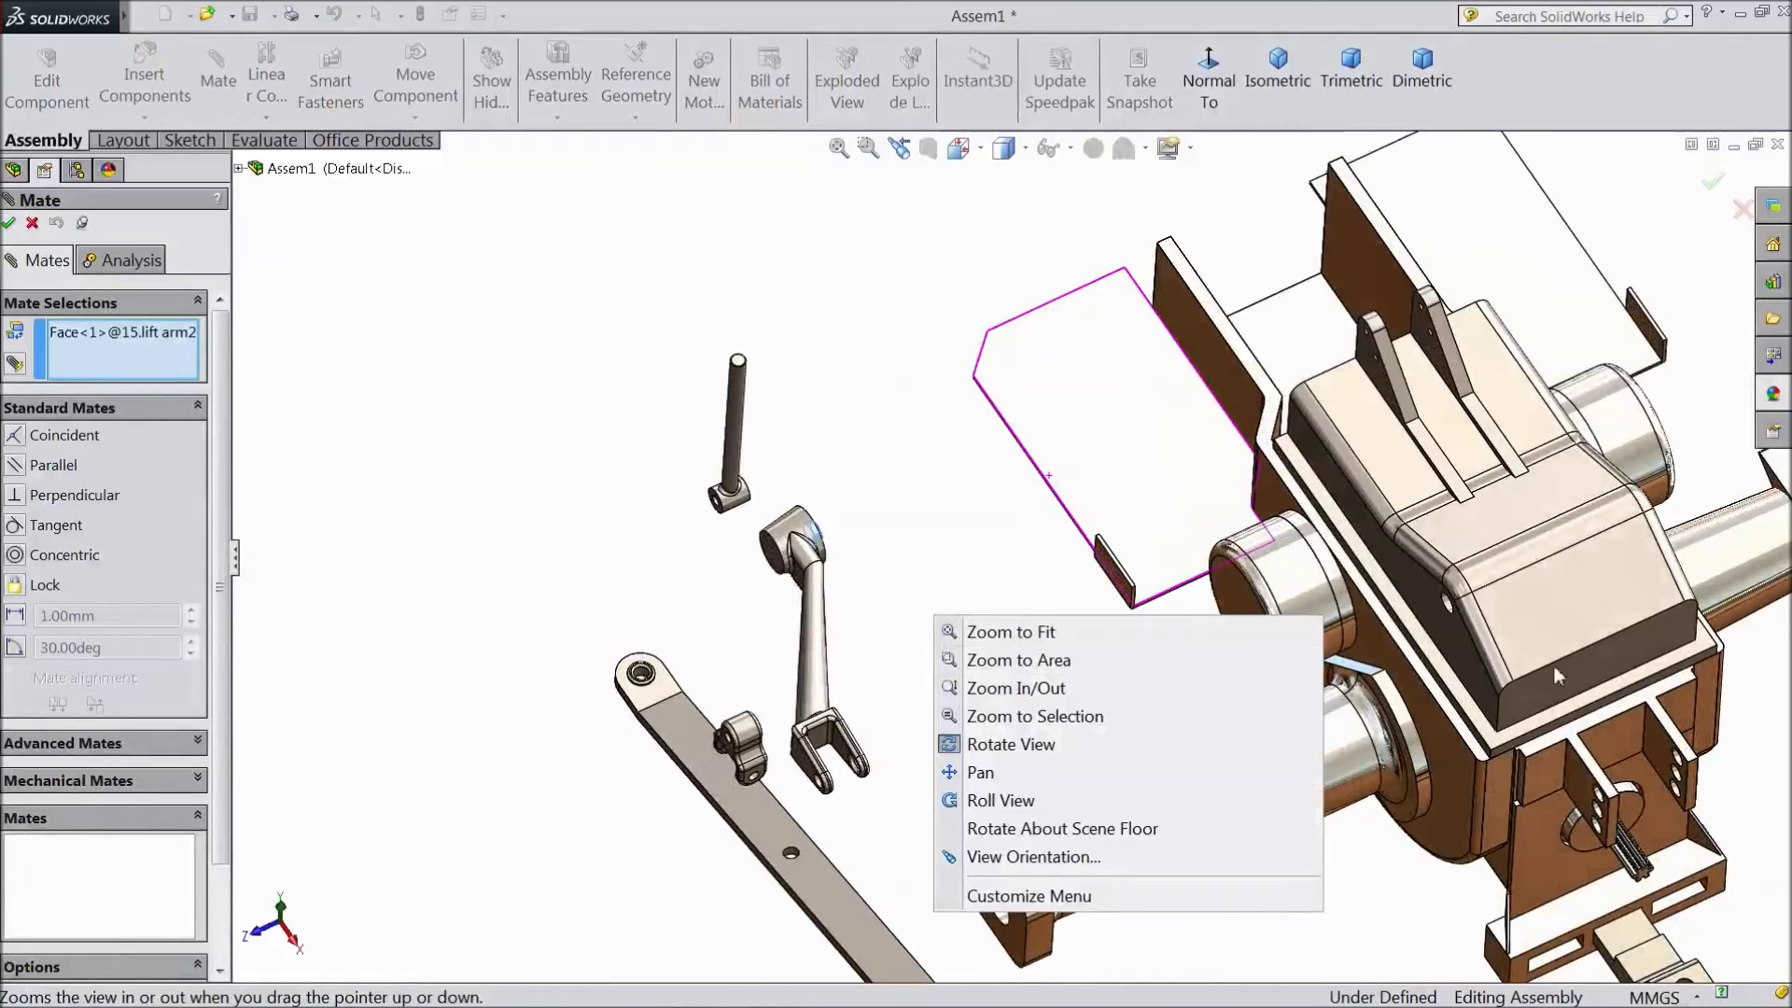
pyautogui.click(901, 444)
pyautogui.rightClick(1518, 611)
pyautogui.click(1073, 624)
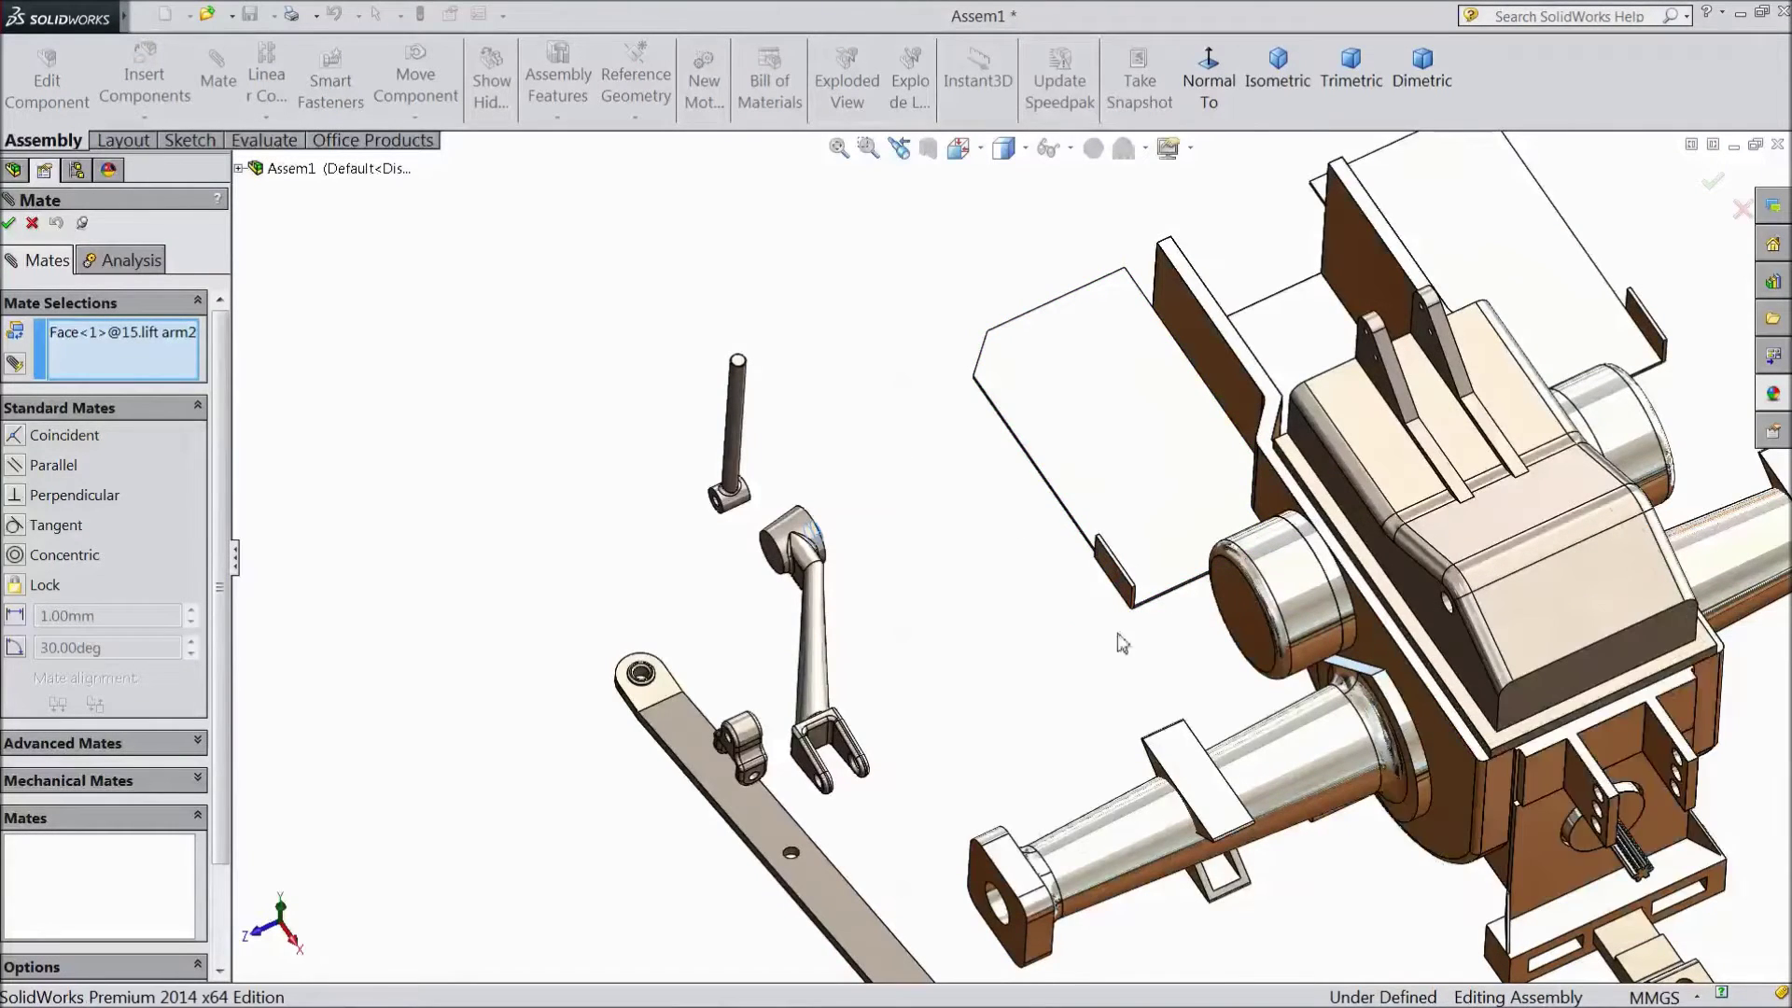
pyautogui.scroll(-8, 1341, 602)
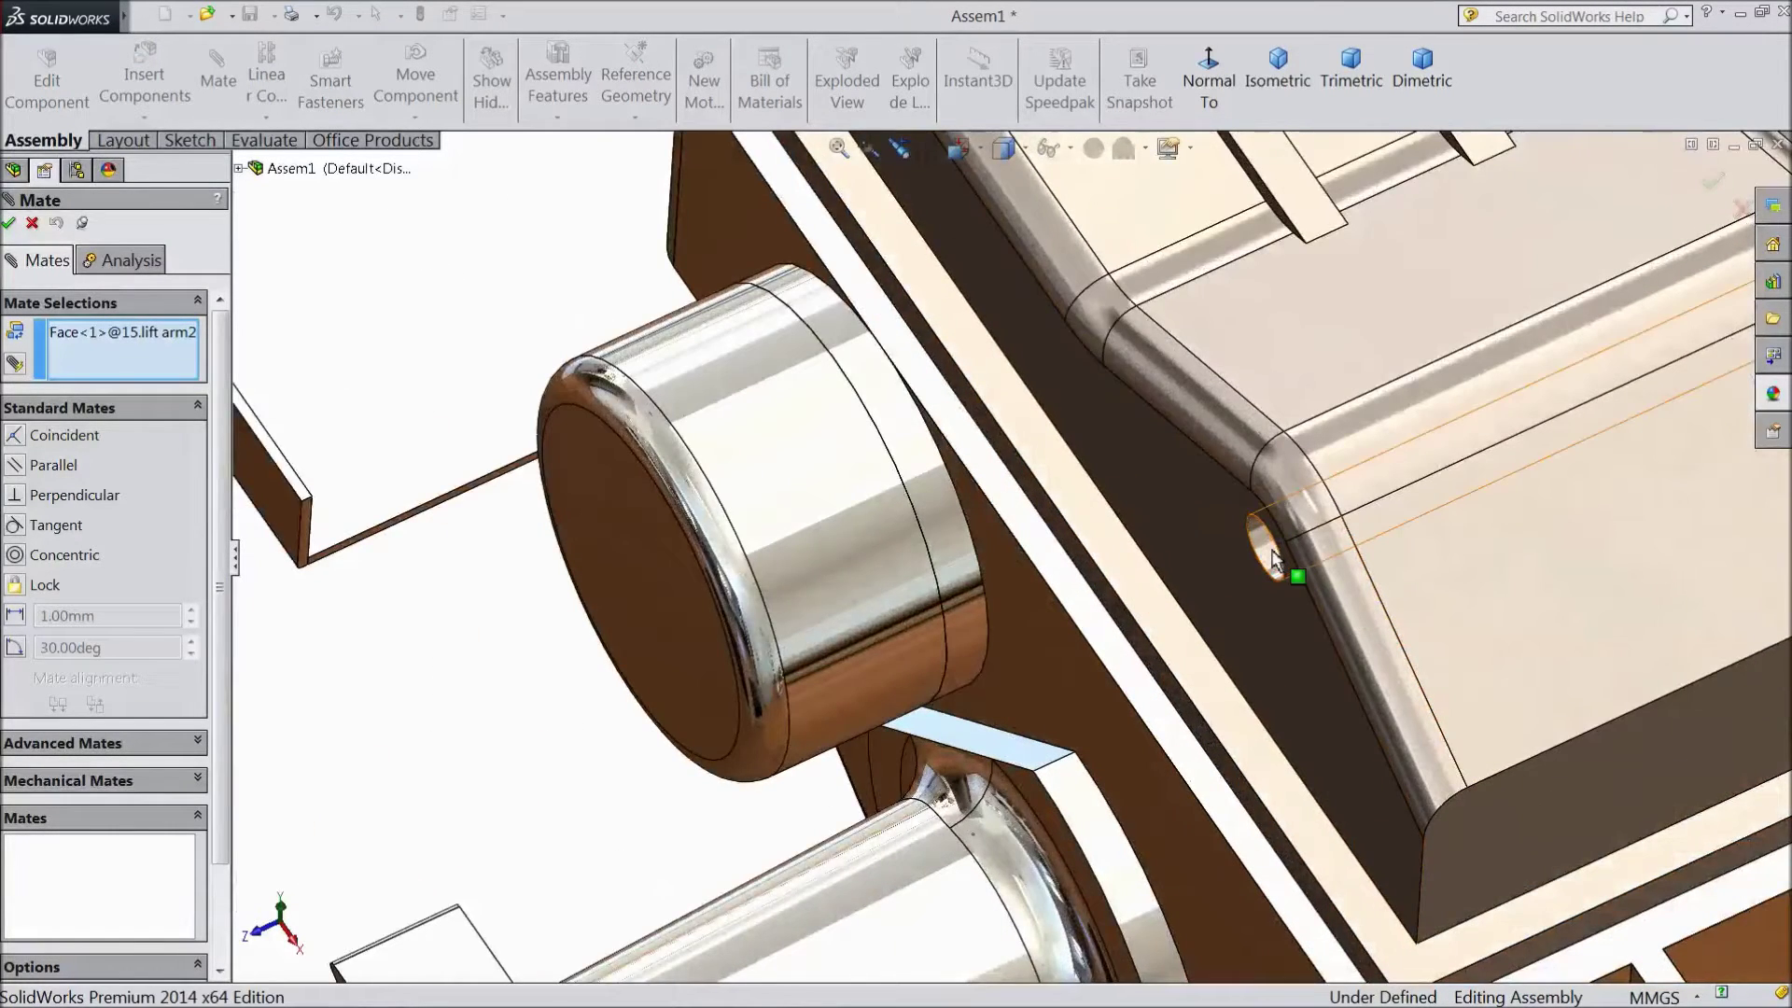
pyautogui.click(1274, 560)
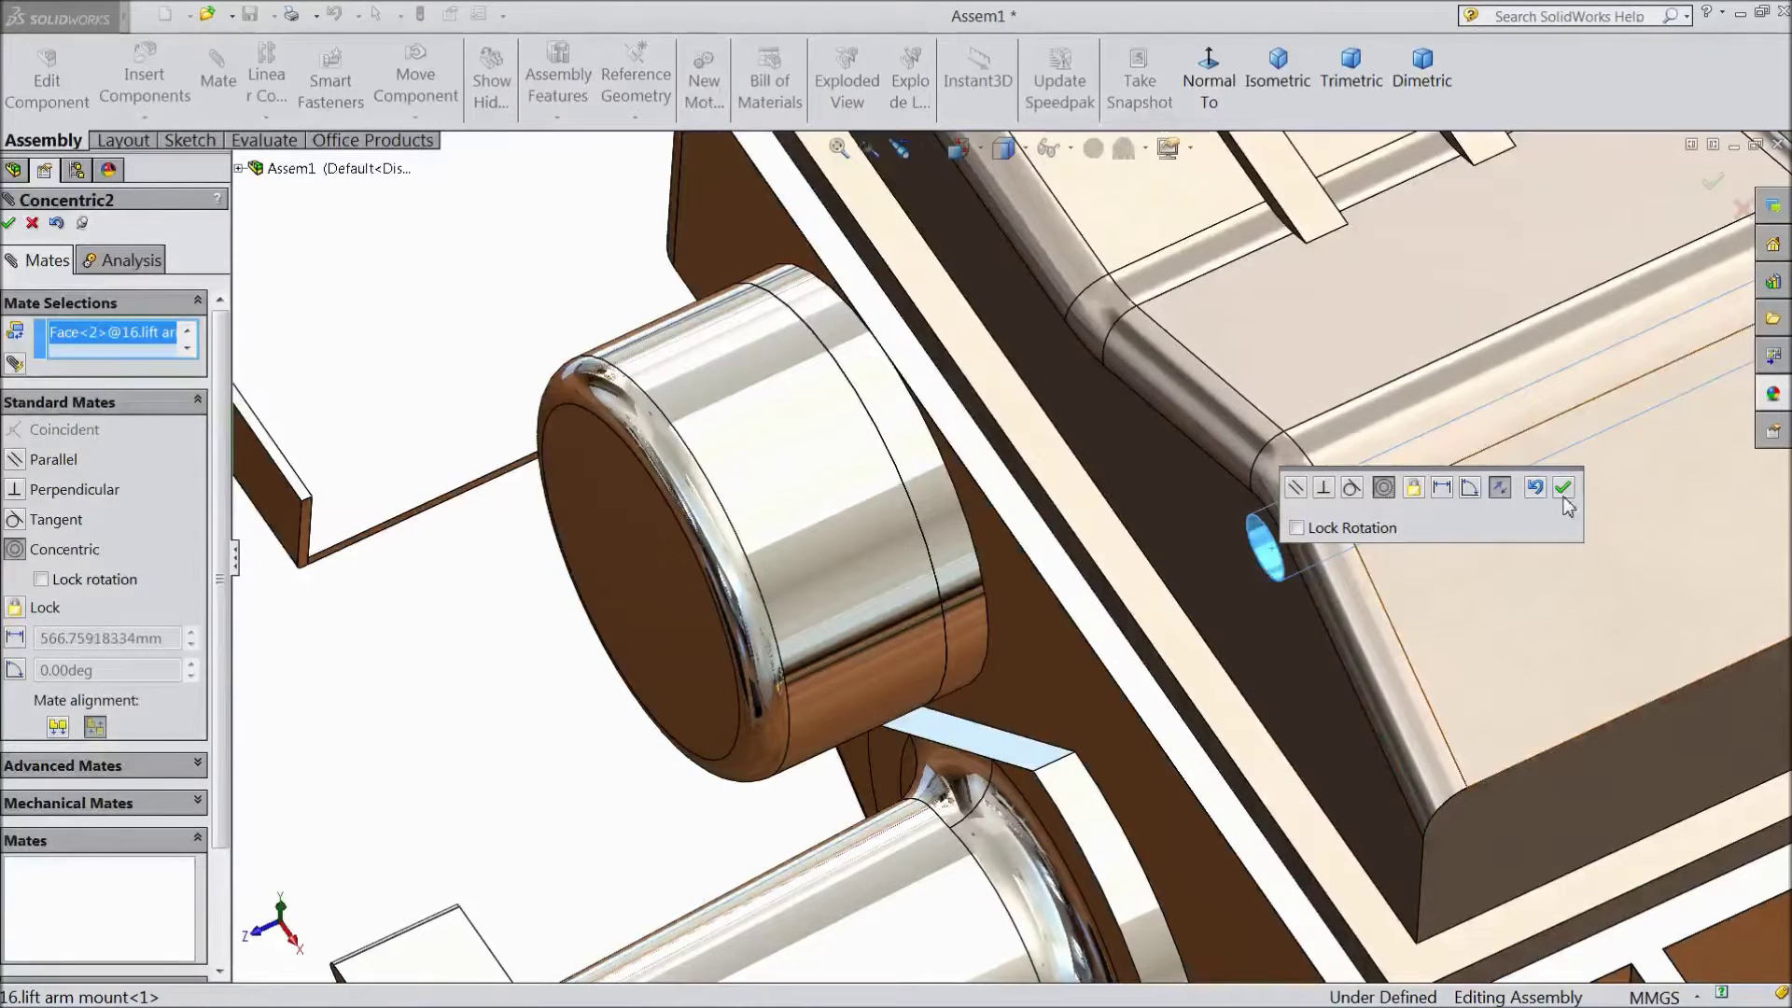
pyautogui.click(1564, 487)
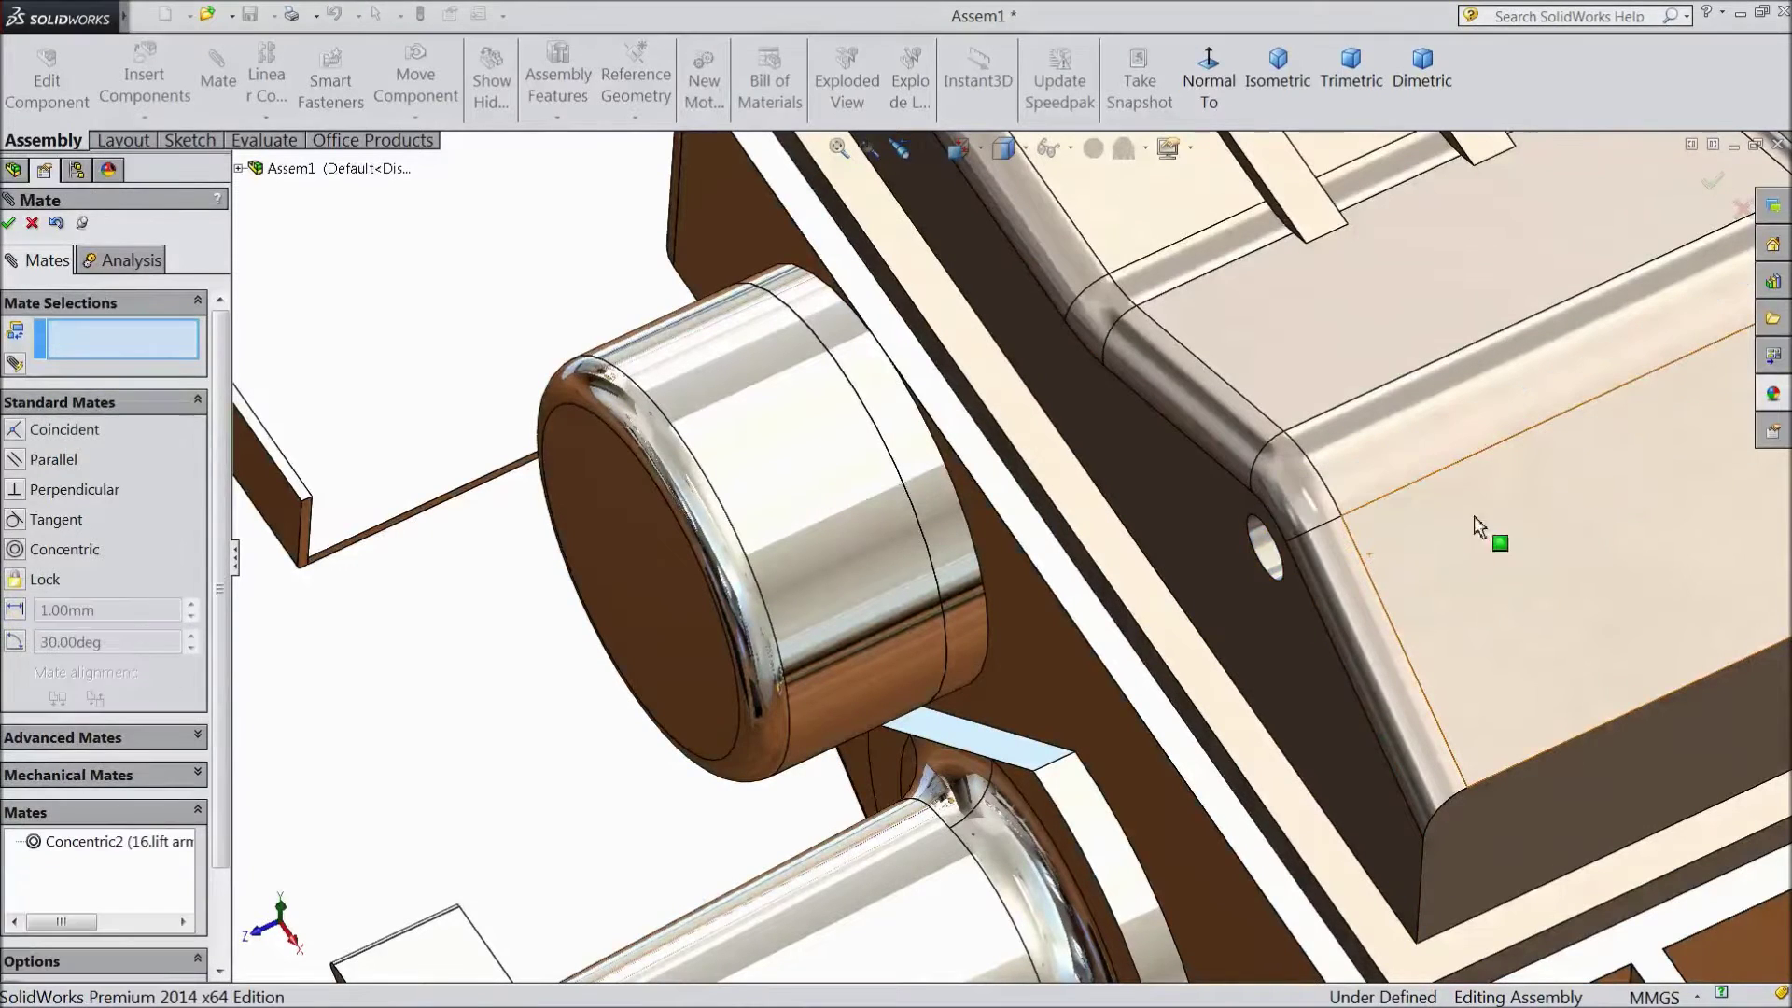
# Add a Coincident mate between the lift arm mount's side face and the flat pin-side face of lift arm2's upper end
pyautogui.click(1254, 579)
pyautogui.scroll(8, 1232, 583)
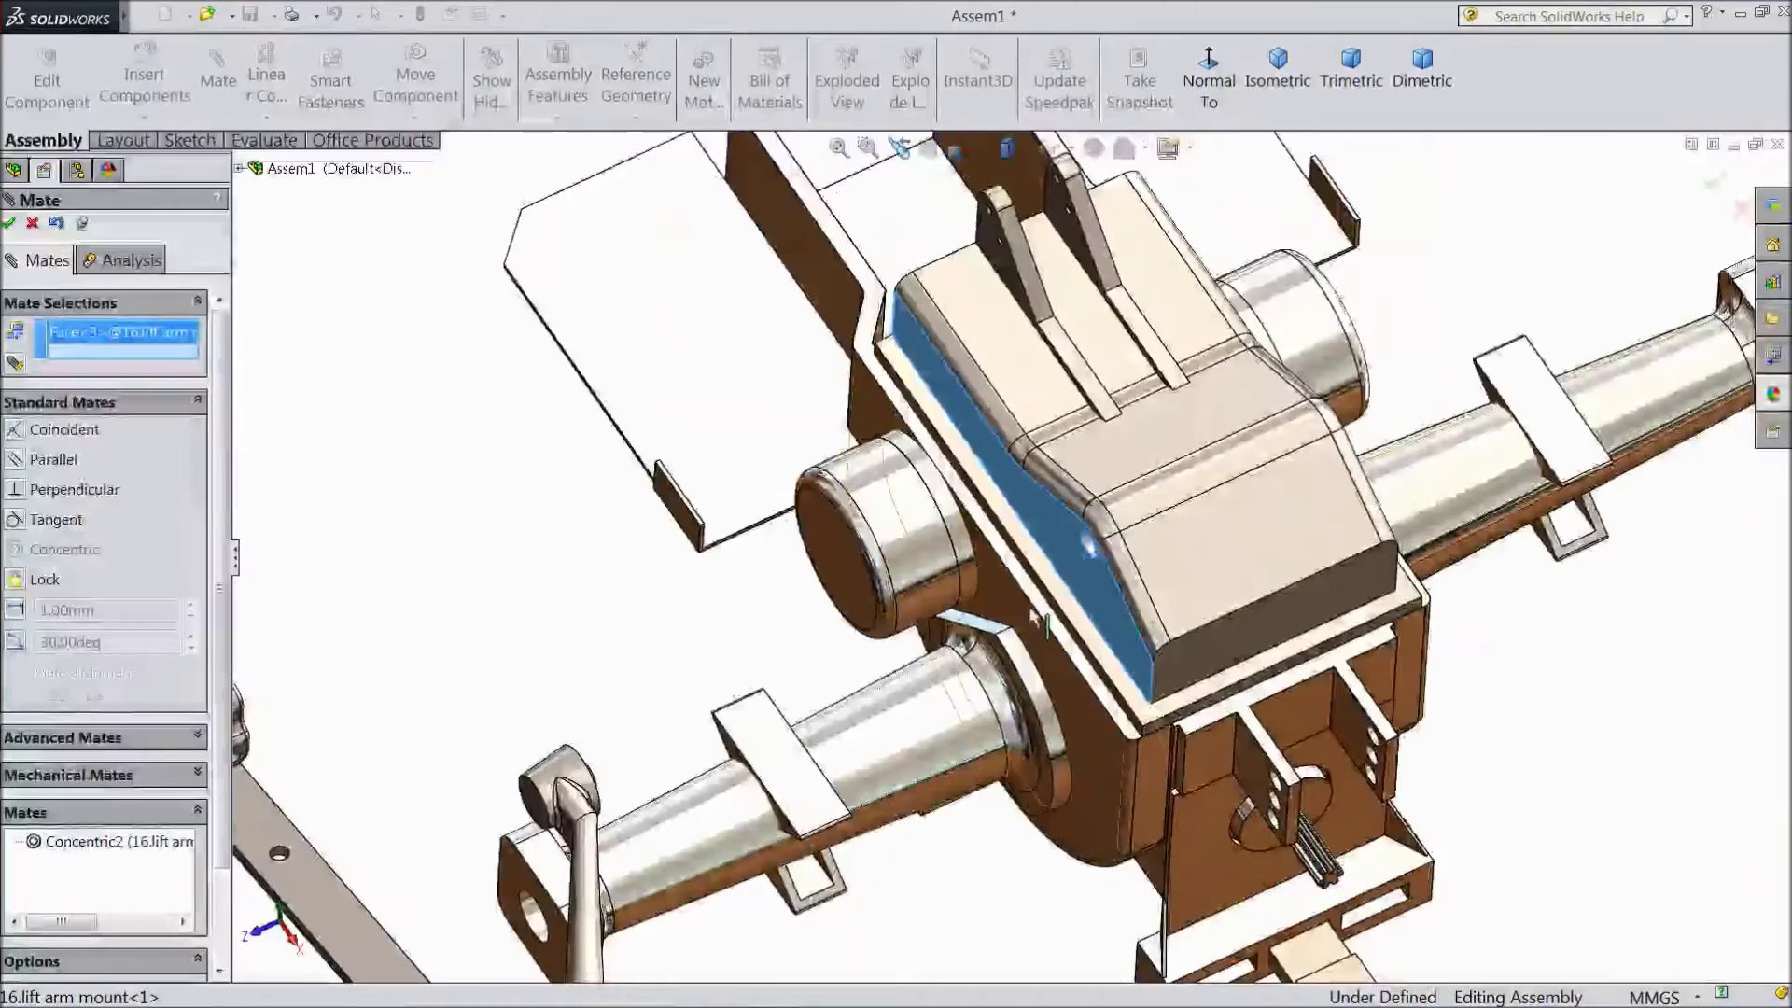
pyautogui.scroll(5, 1035, 615)
pyautogui.moveTo(732, 628); pyautogui.dragTo(597, 677, button='middle')
pyautogui.scroll(-5, 597, 678)
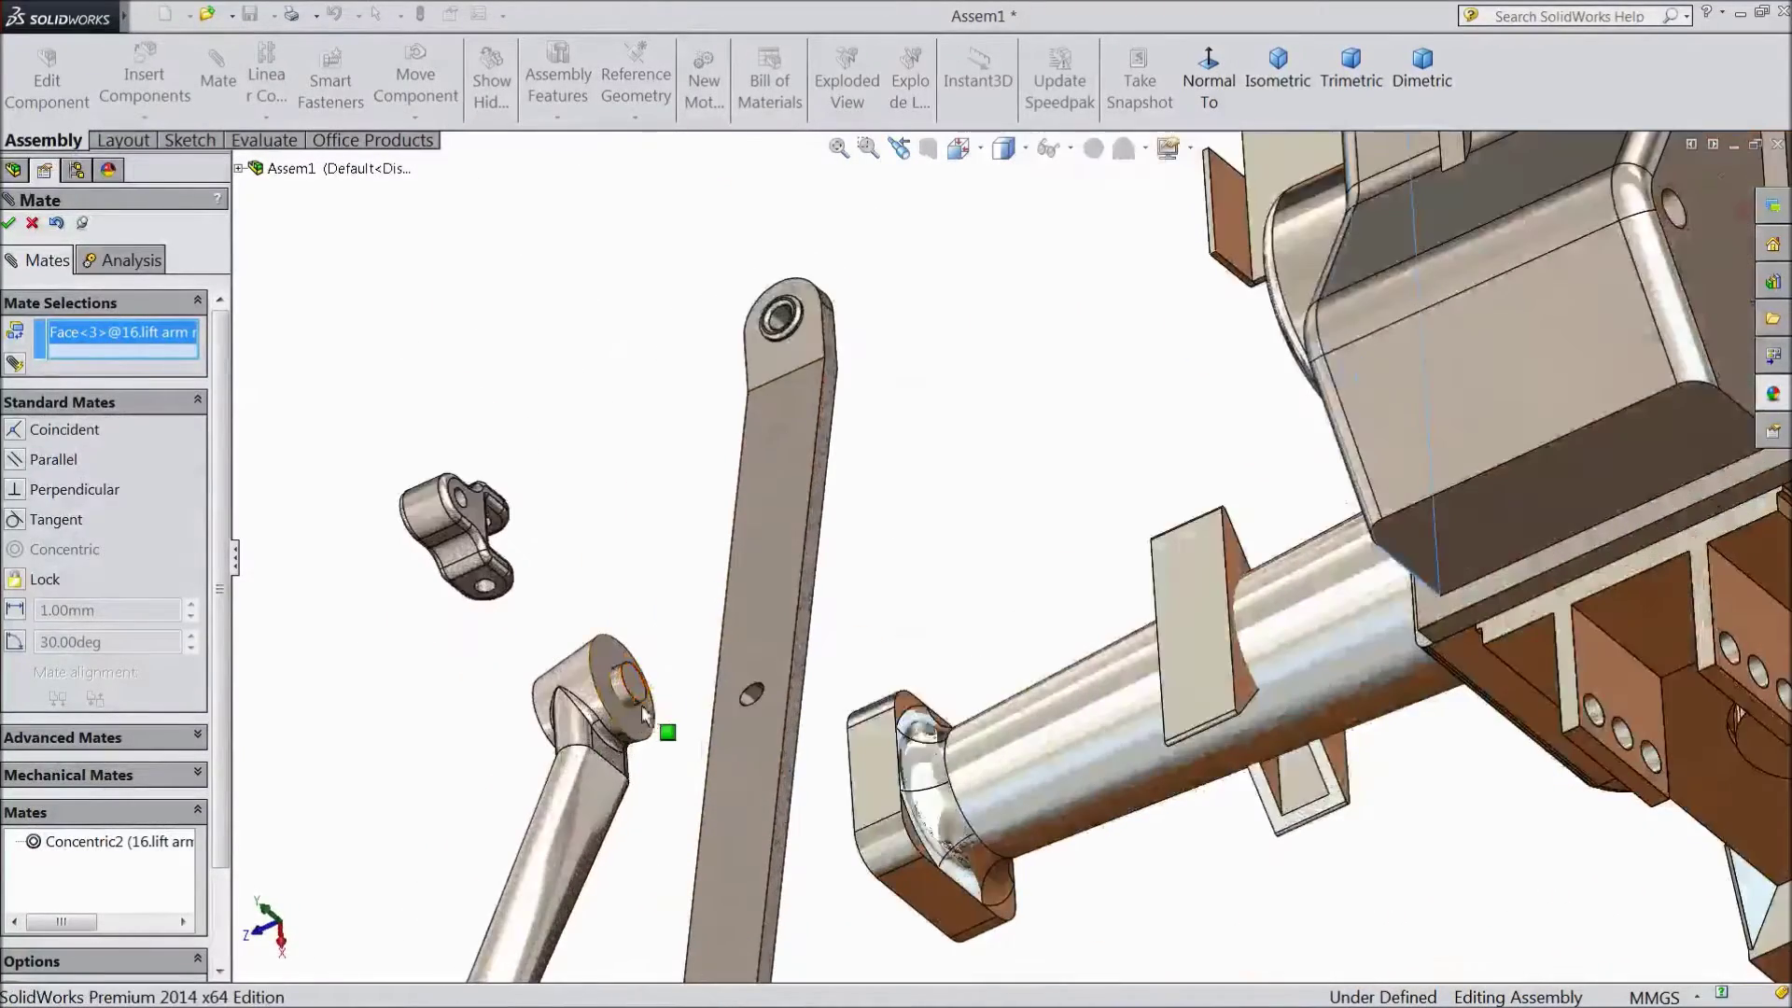
pyautogui.click(601, 676)
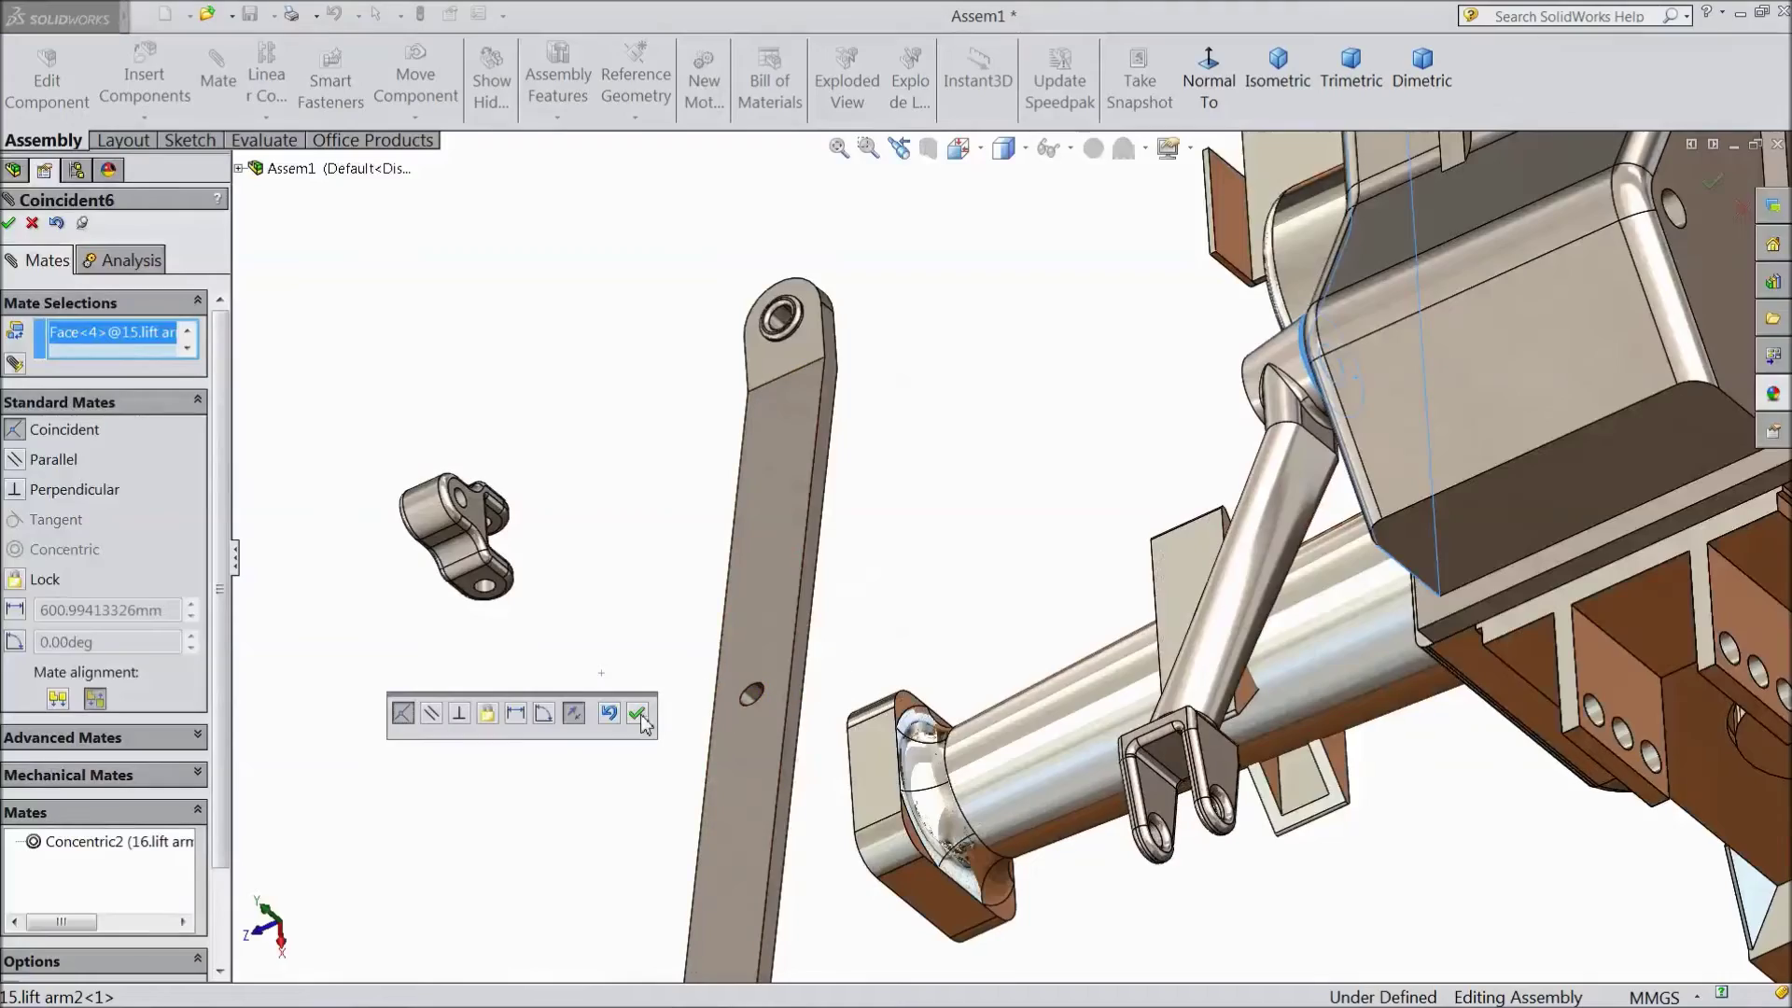
pyautogui.click(638, 713)
# Add a Concentric mate between the hole in the pivot's single-barrel end and the fork hole of lift arm2
pyautogui.moveTo(999, 575); pyautogui.dragTo(1083, 539, button='middle')
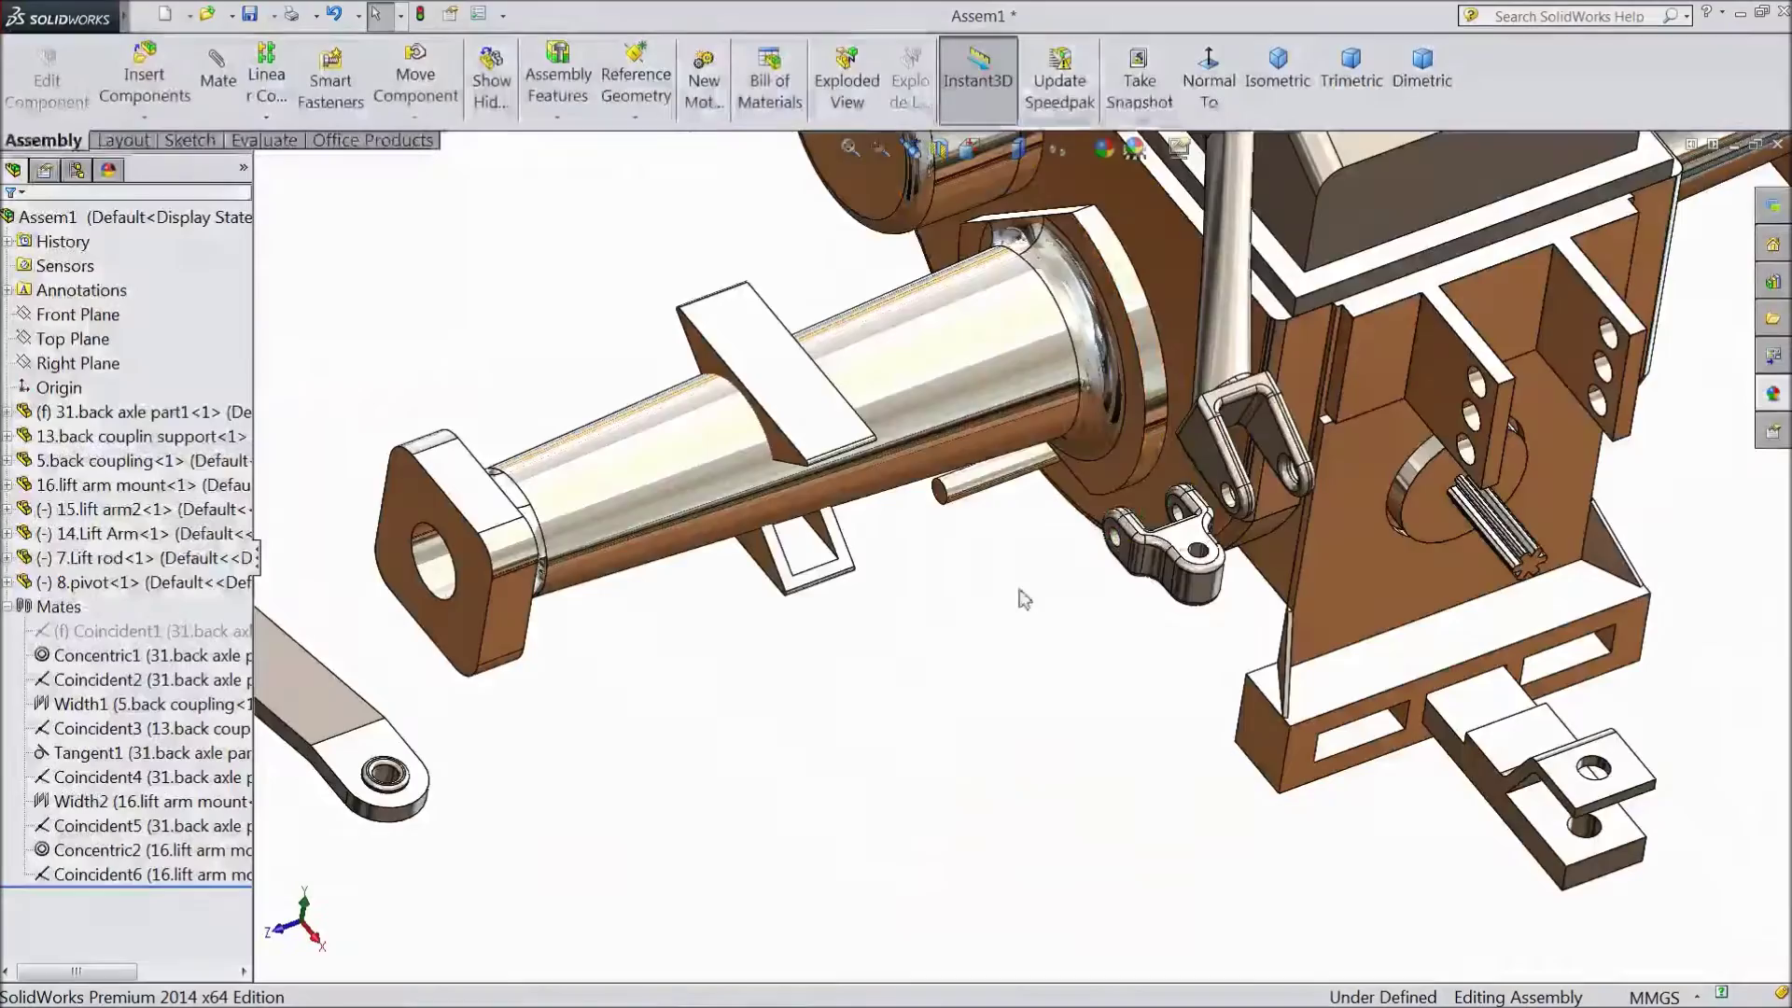
pyautogui.scroll(-5, 1202, 530)
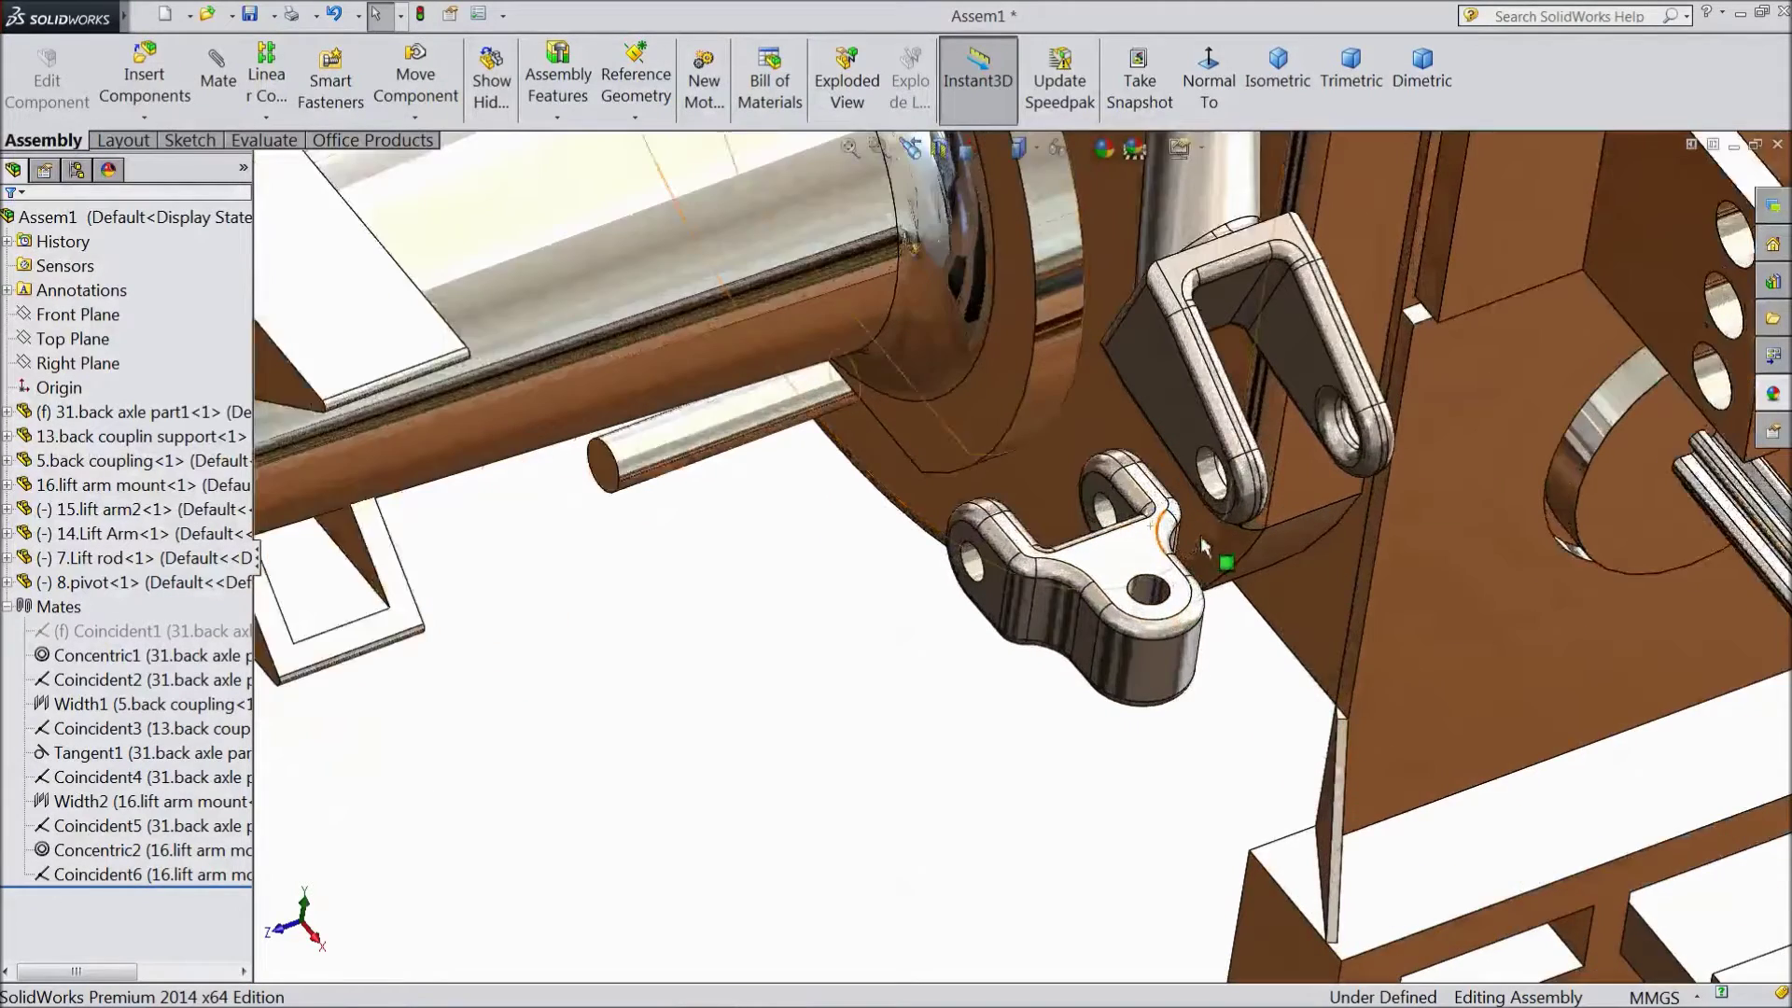
pyautogui.click(1090, 605)
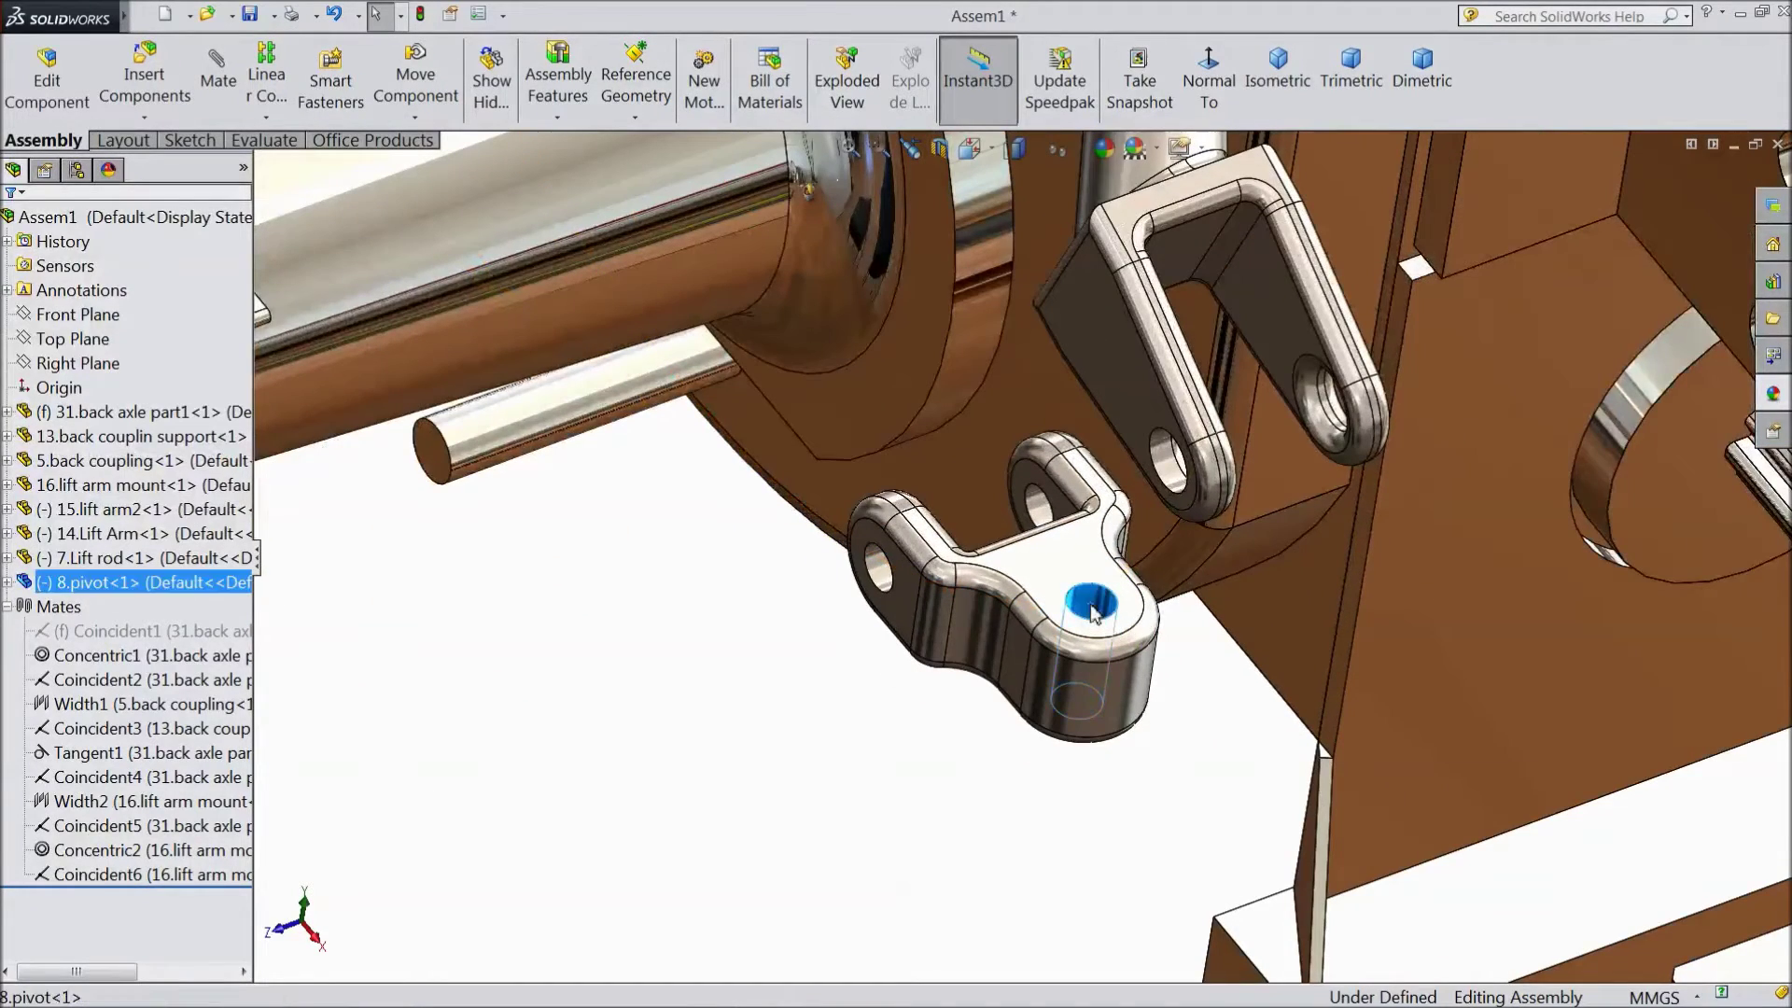
pyautogui.click(1249, 500)
pyautogui.scroll(-5, 1273, 469)
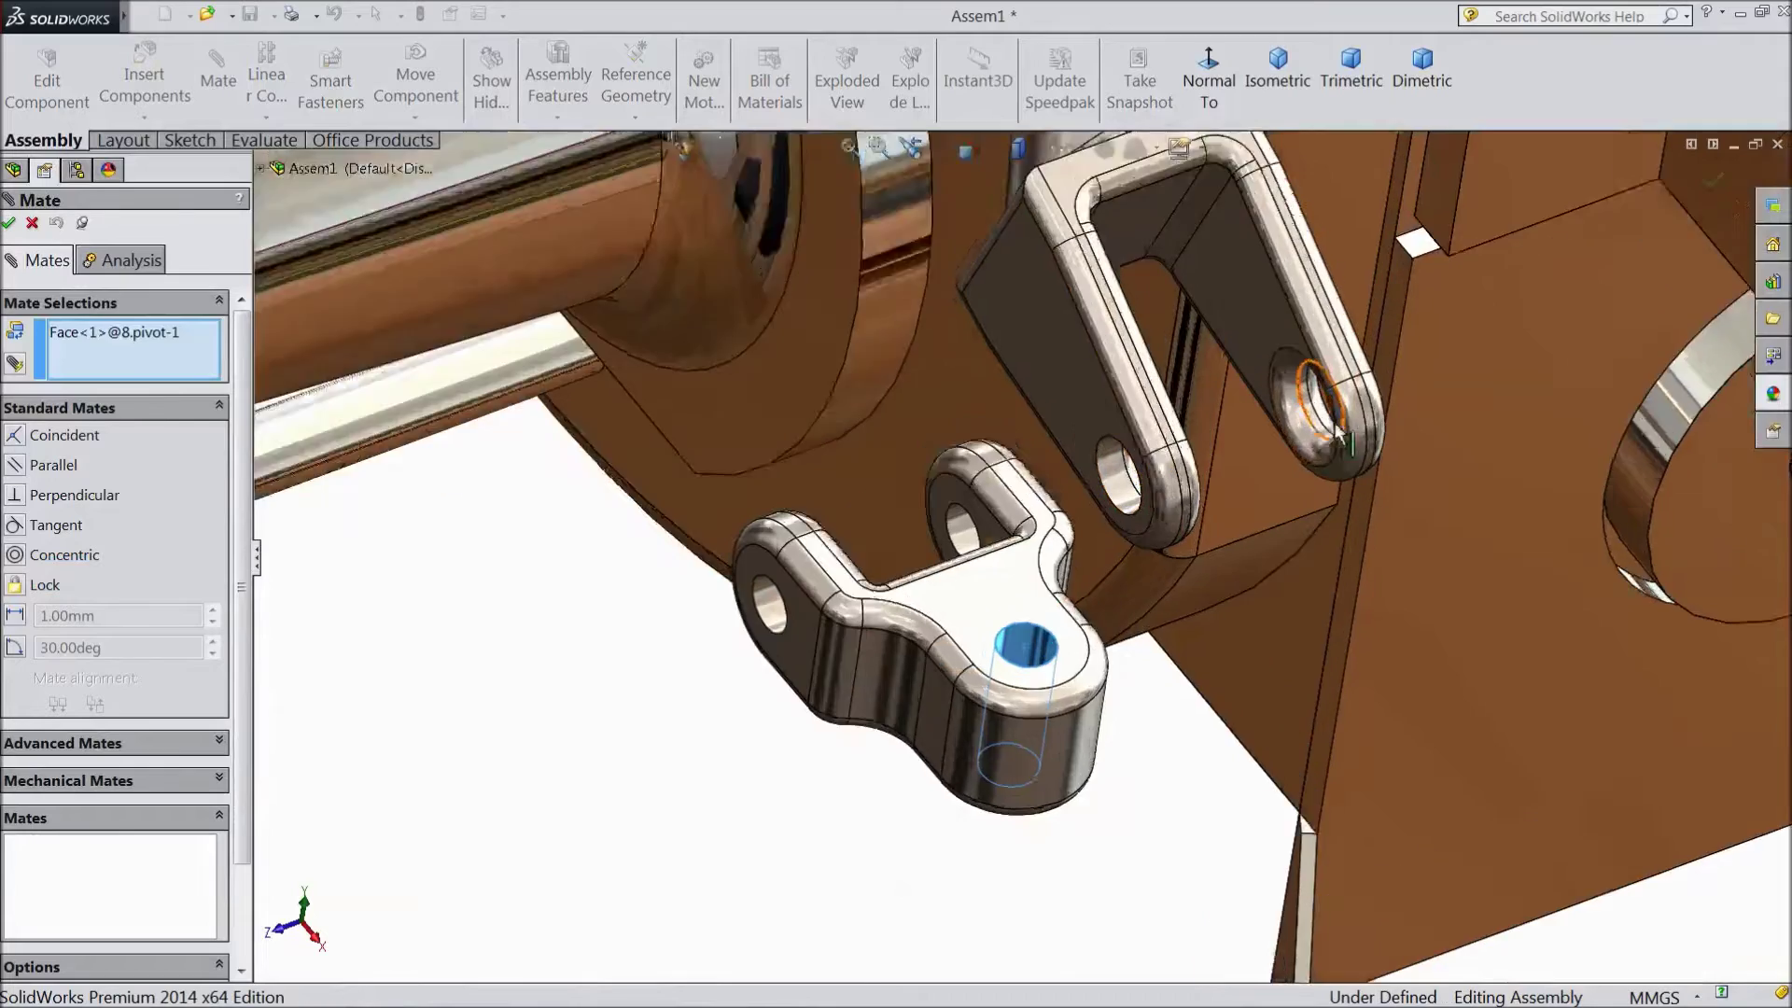
pyautogui.click(1241, 446)
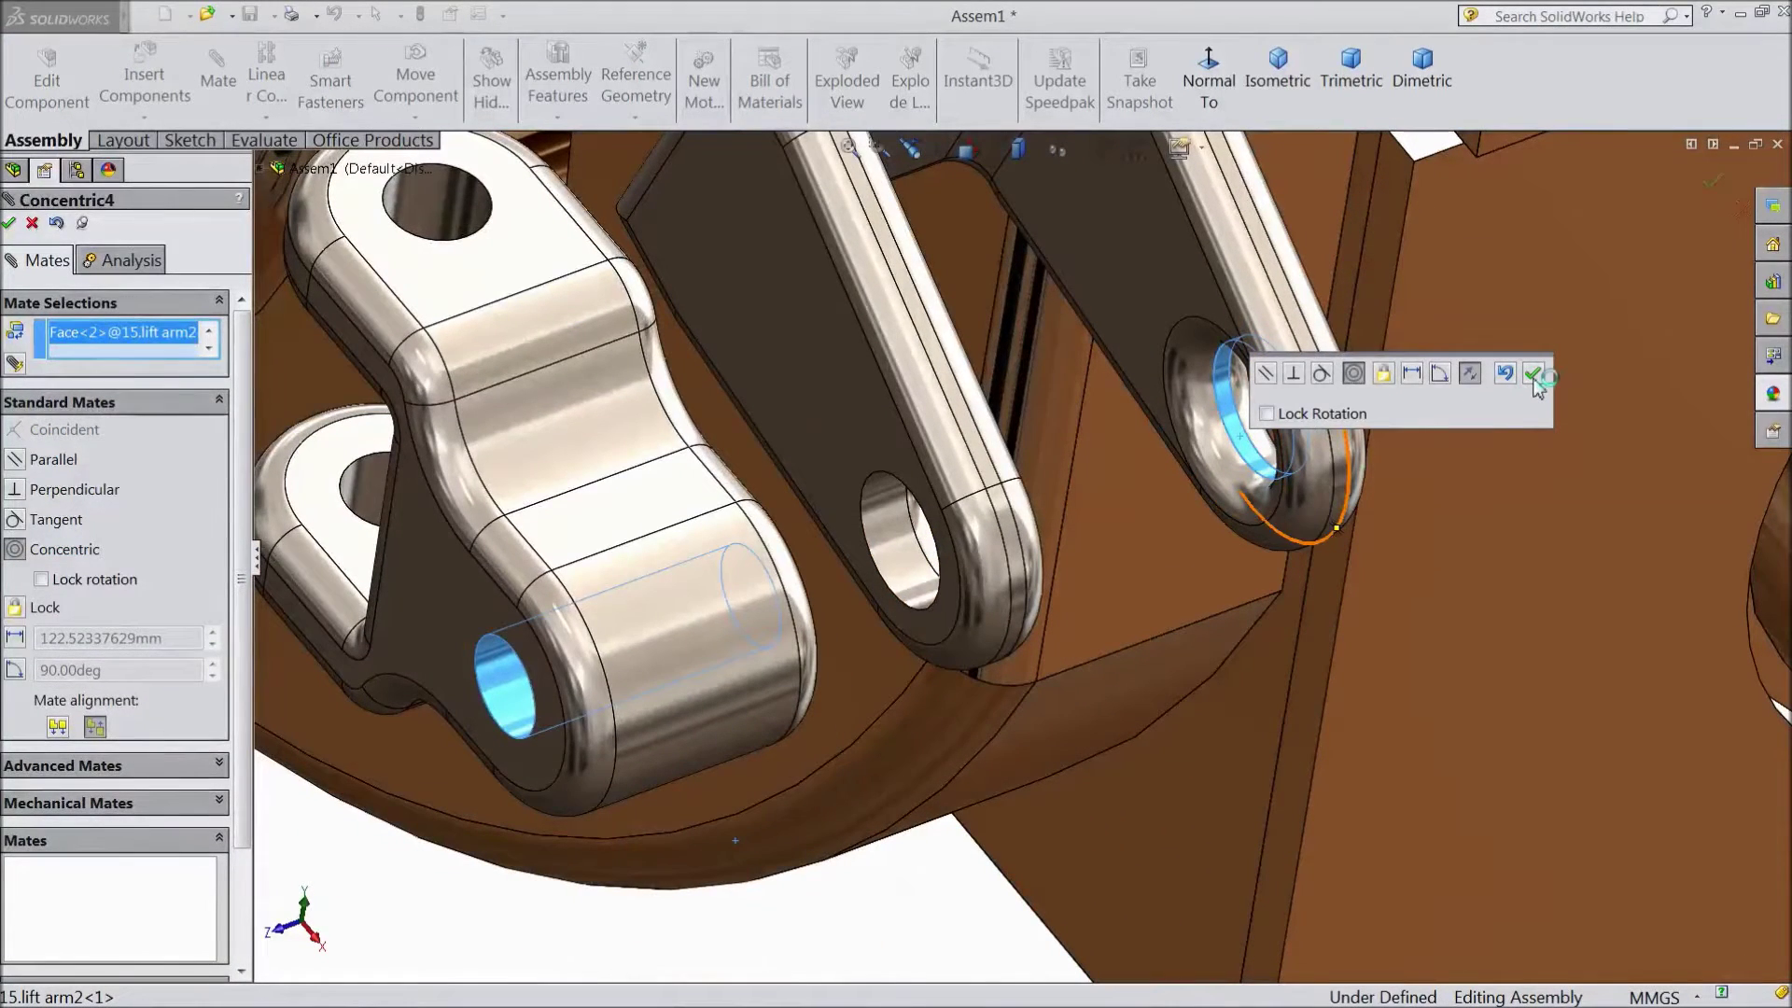
pyautogui.click(1534, 375)
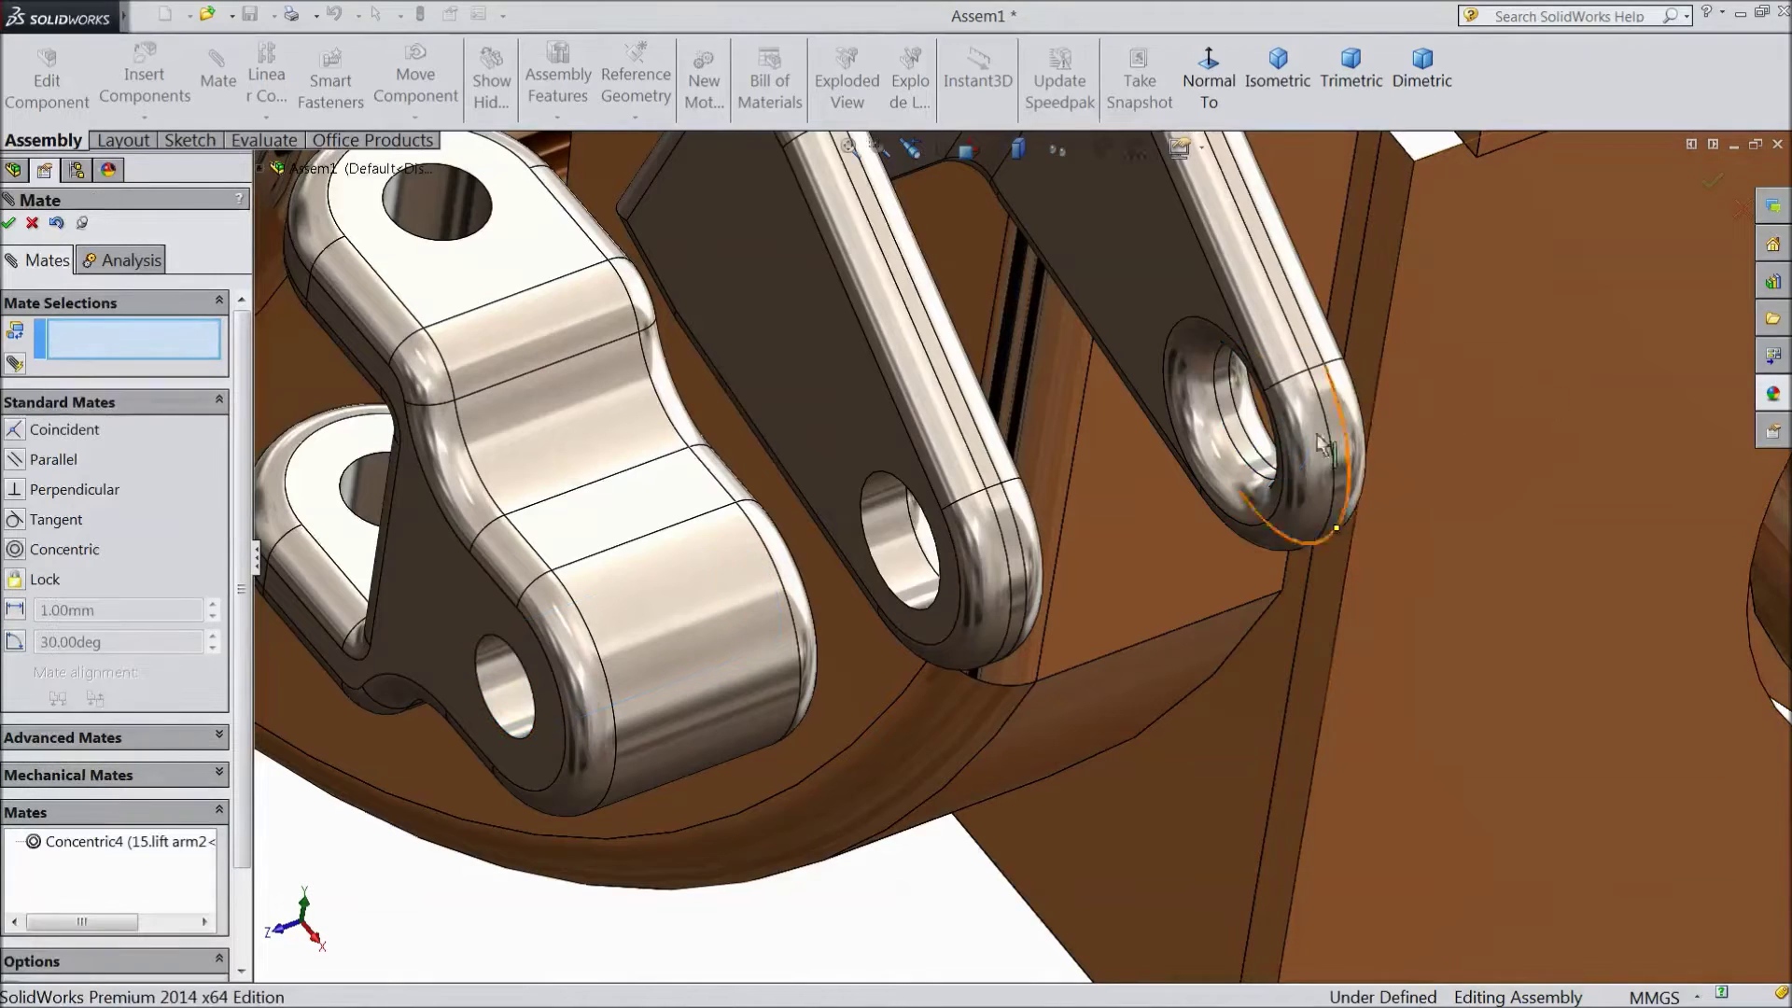
pyautogui.rightClick(1214, 479)
pyautogui.click(1161, 260)
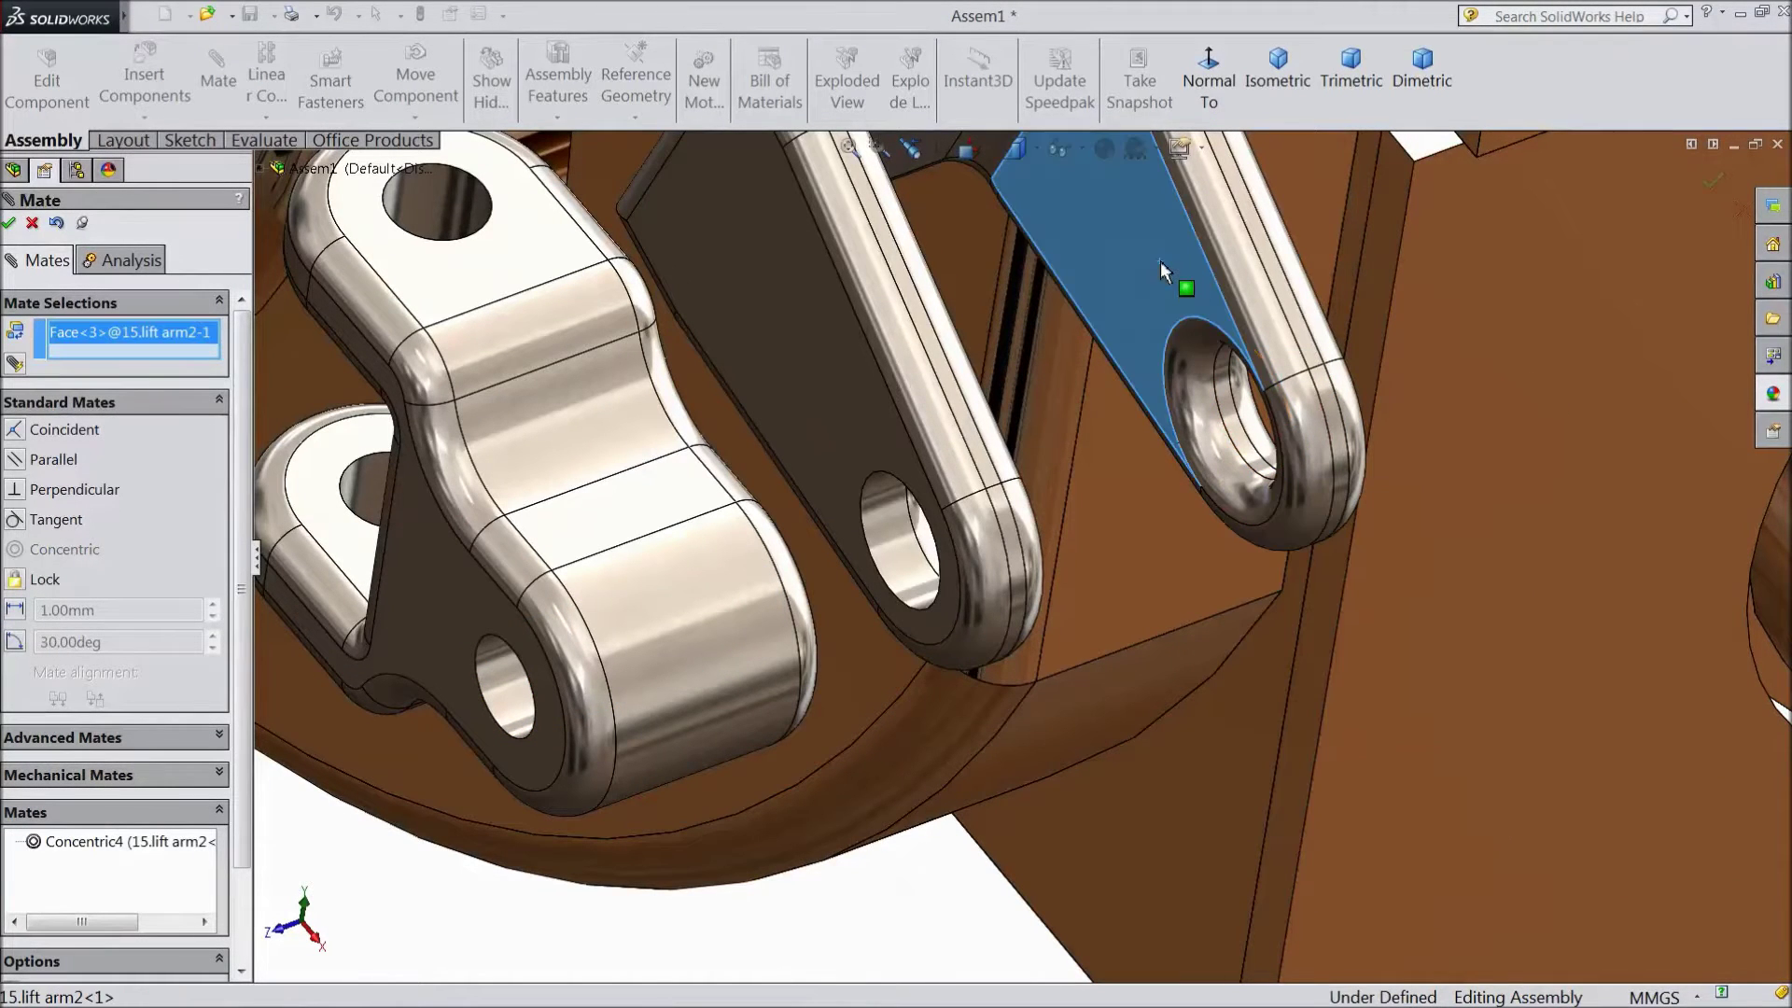
pyautogui.moveTo(1121, 418); pyautogui.dragTo(1060, 531, button='middle')
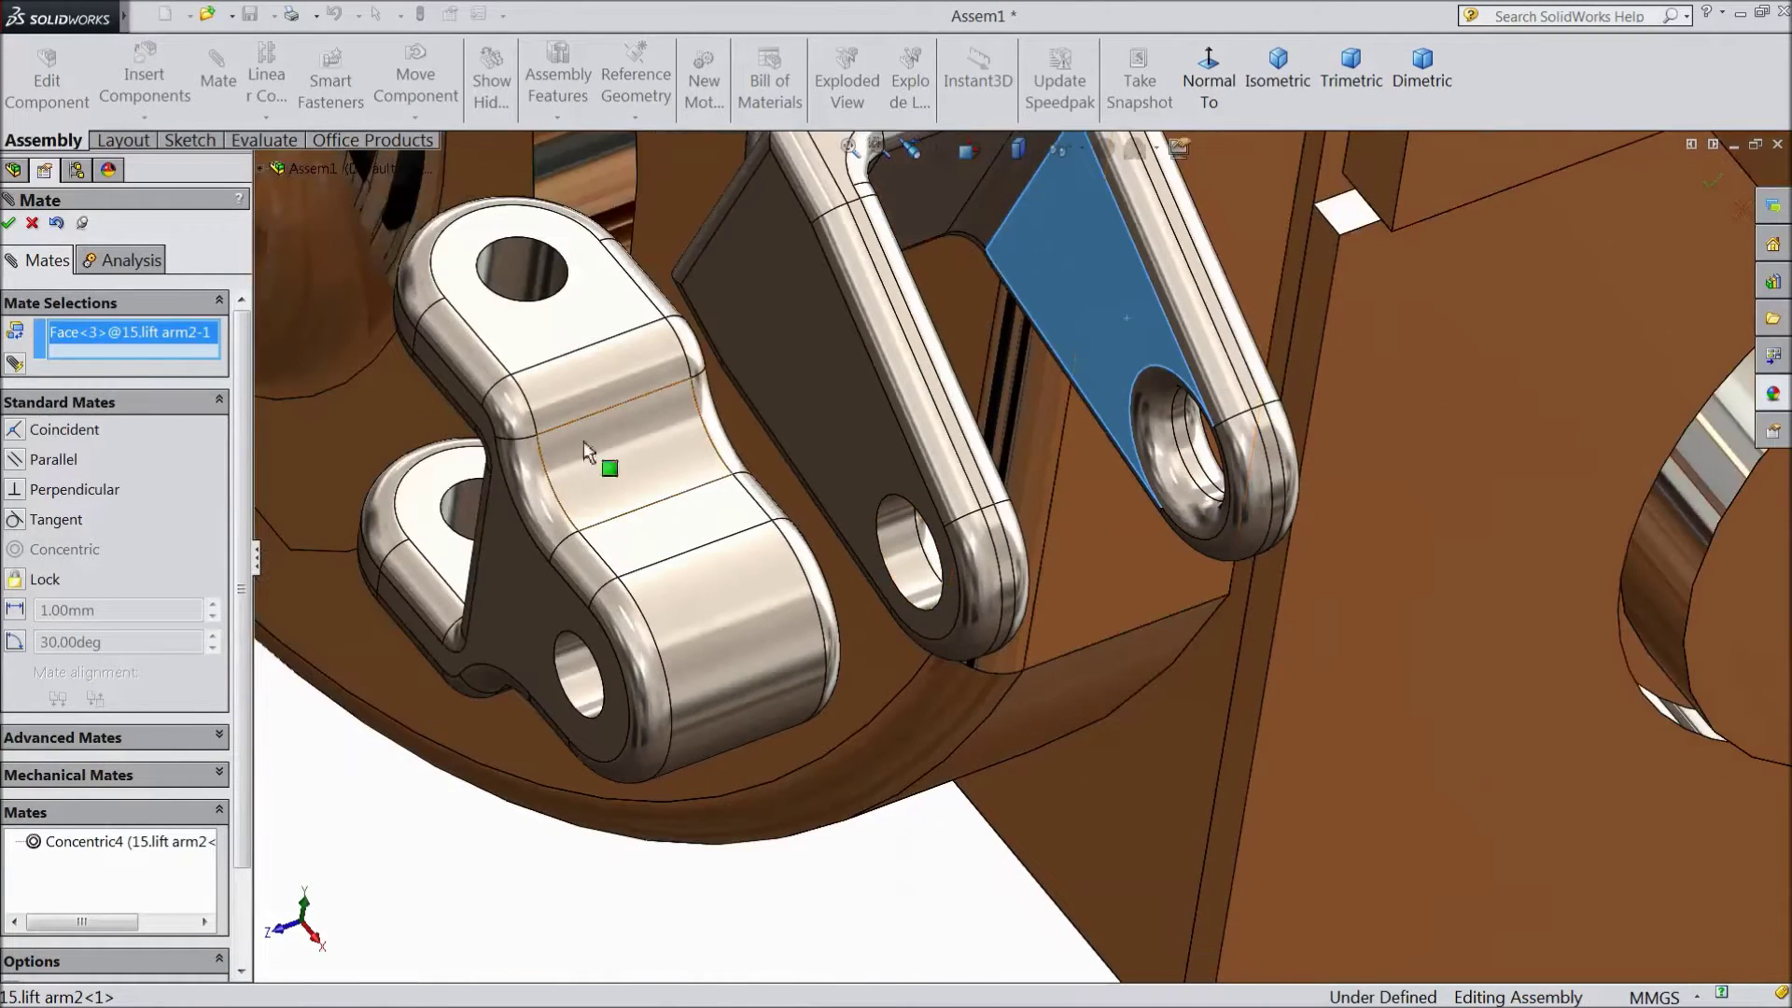
pyautogui.click(64, 401)
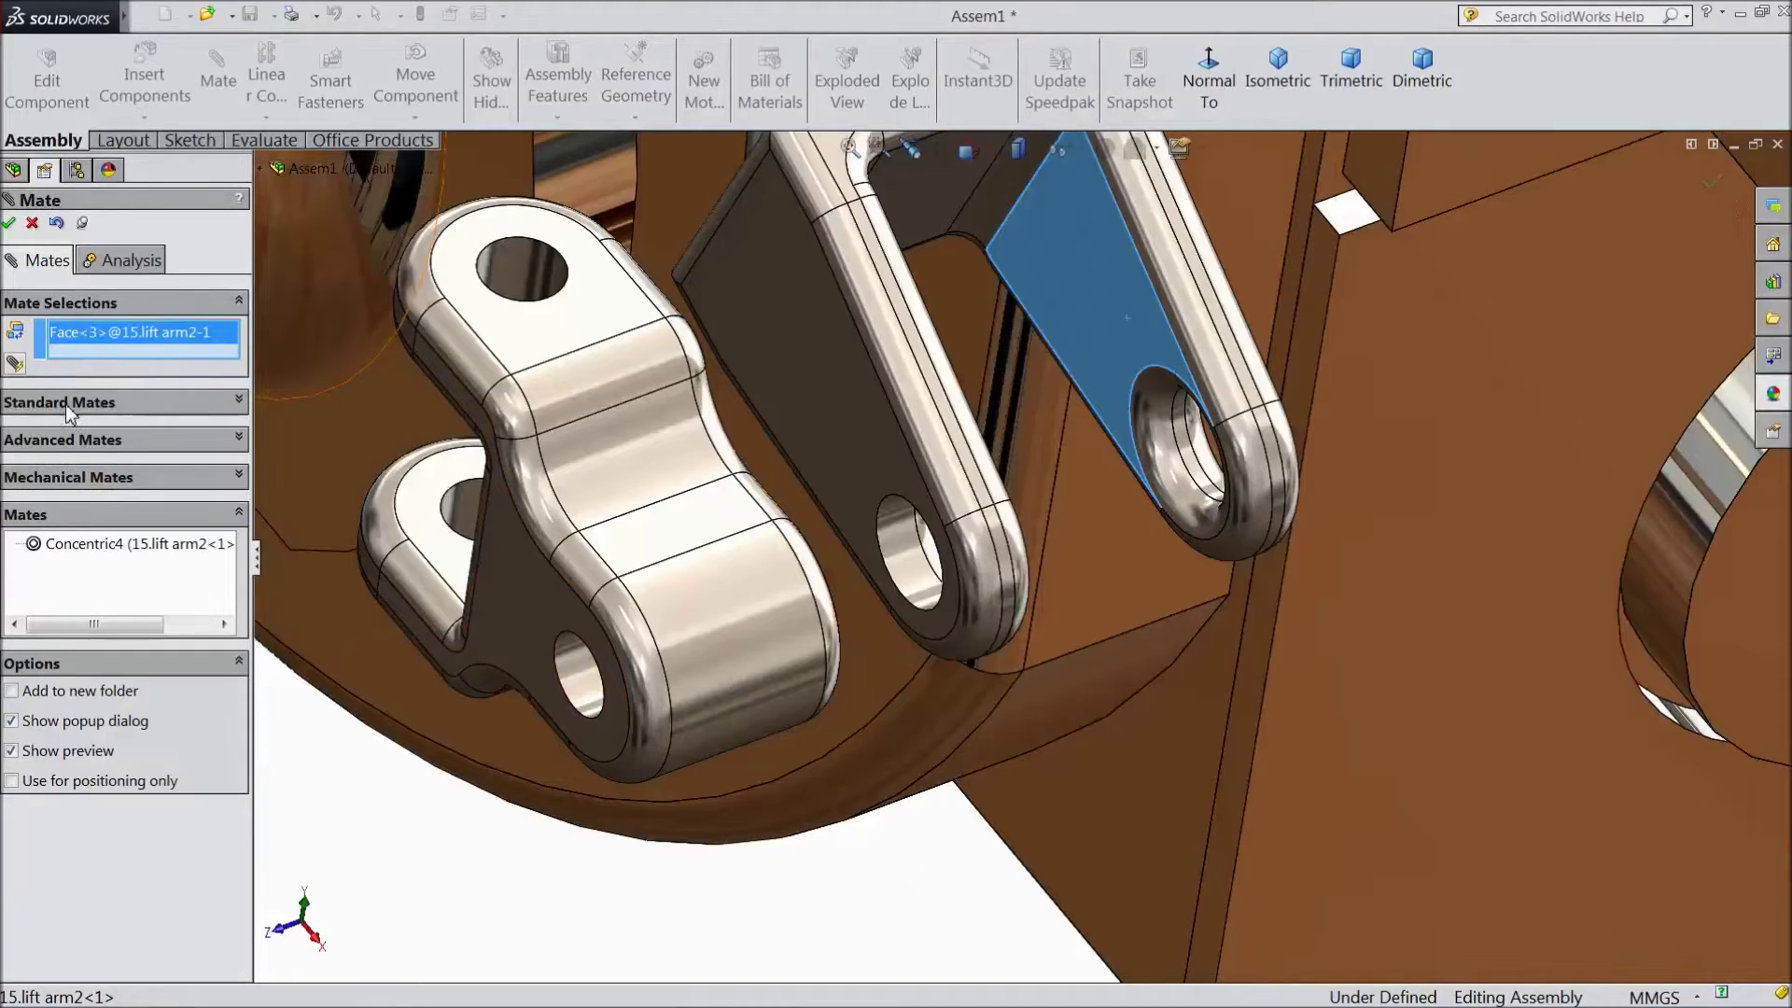
pyautogui.rightClick(137, 327)
pyautogui.click(200, 342)
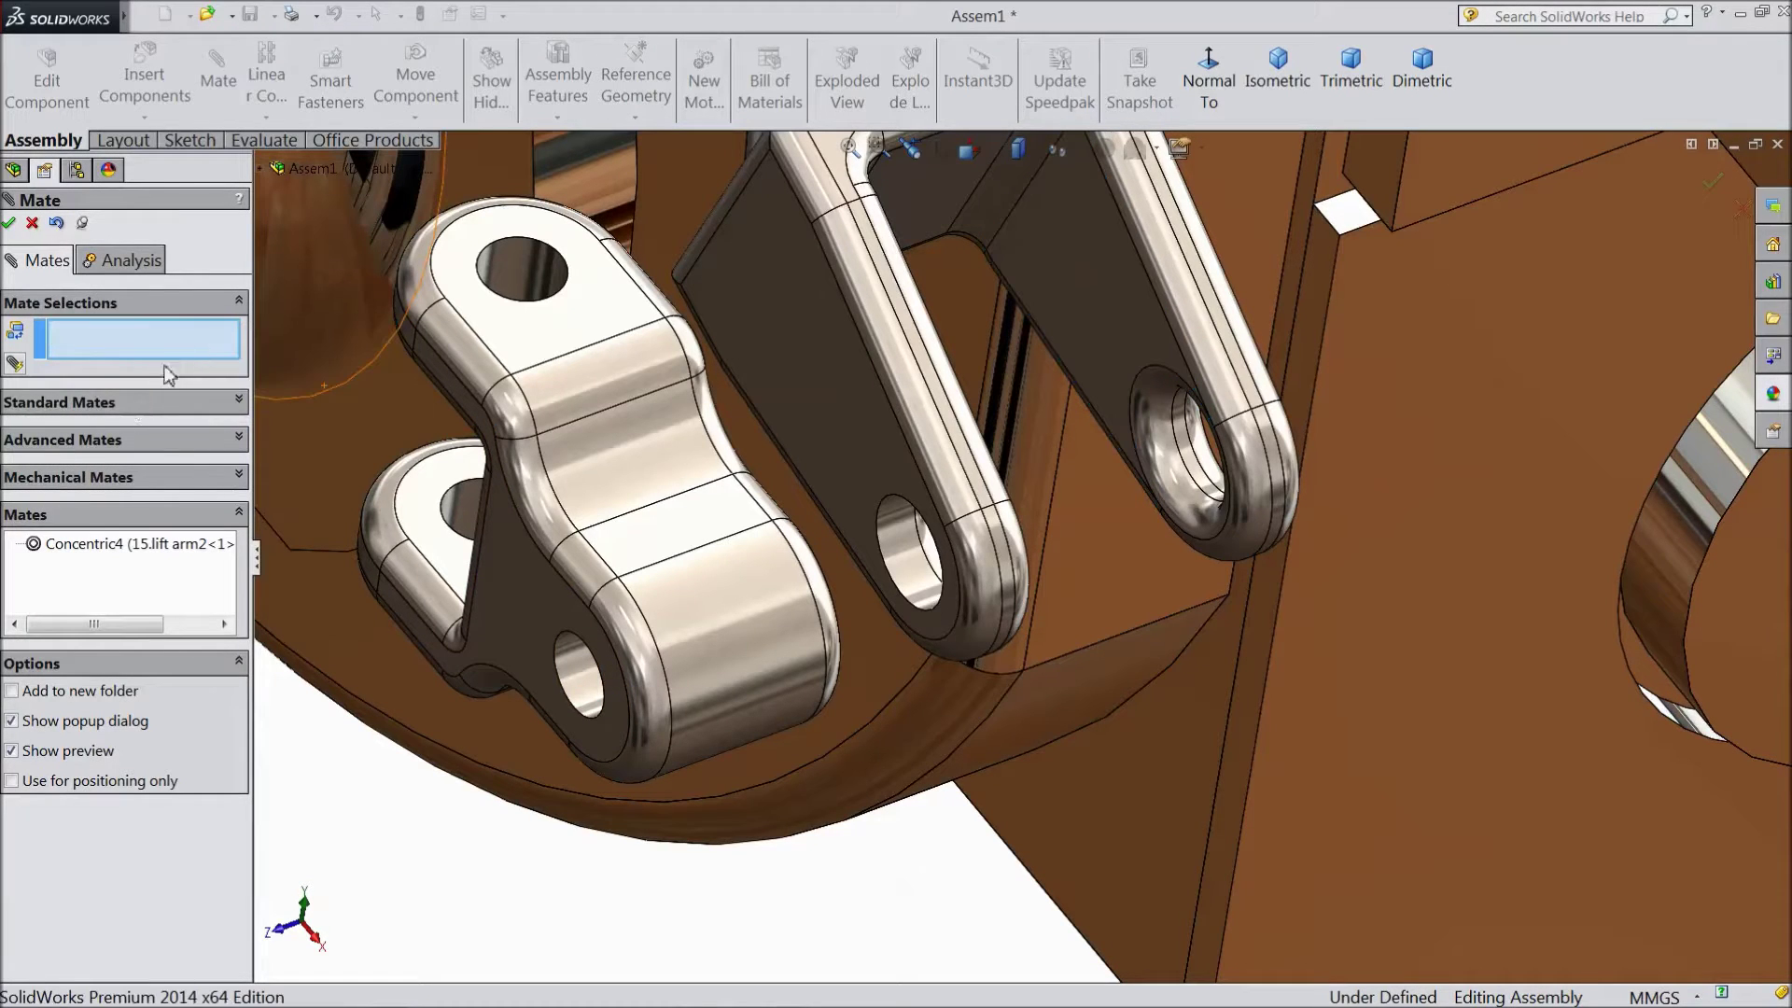
# Add a Width mate centering the pivot's two barrel side faces between the inner faces of lift arm2's fork
pyautogui.click(79, 440)
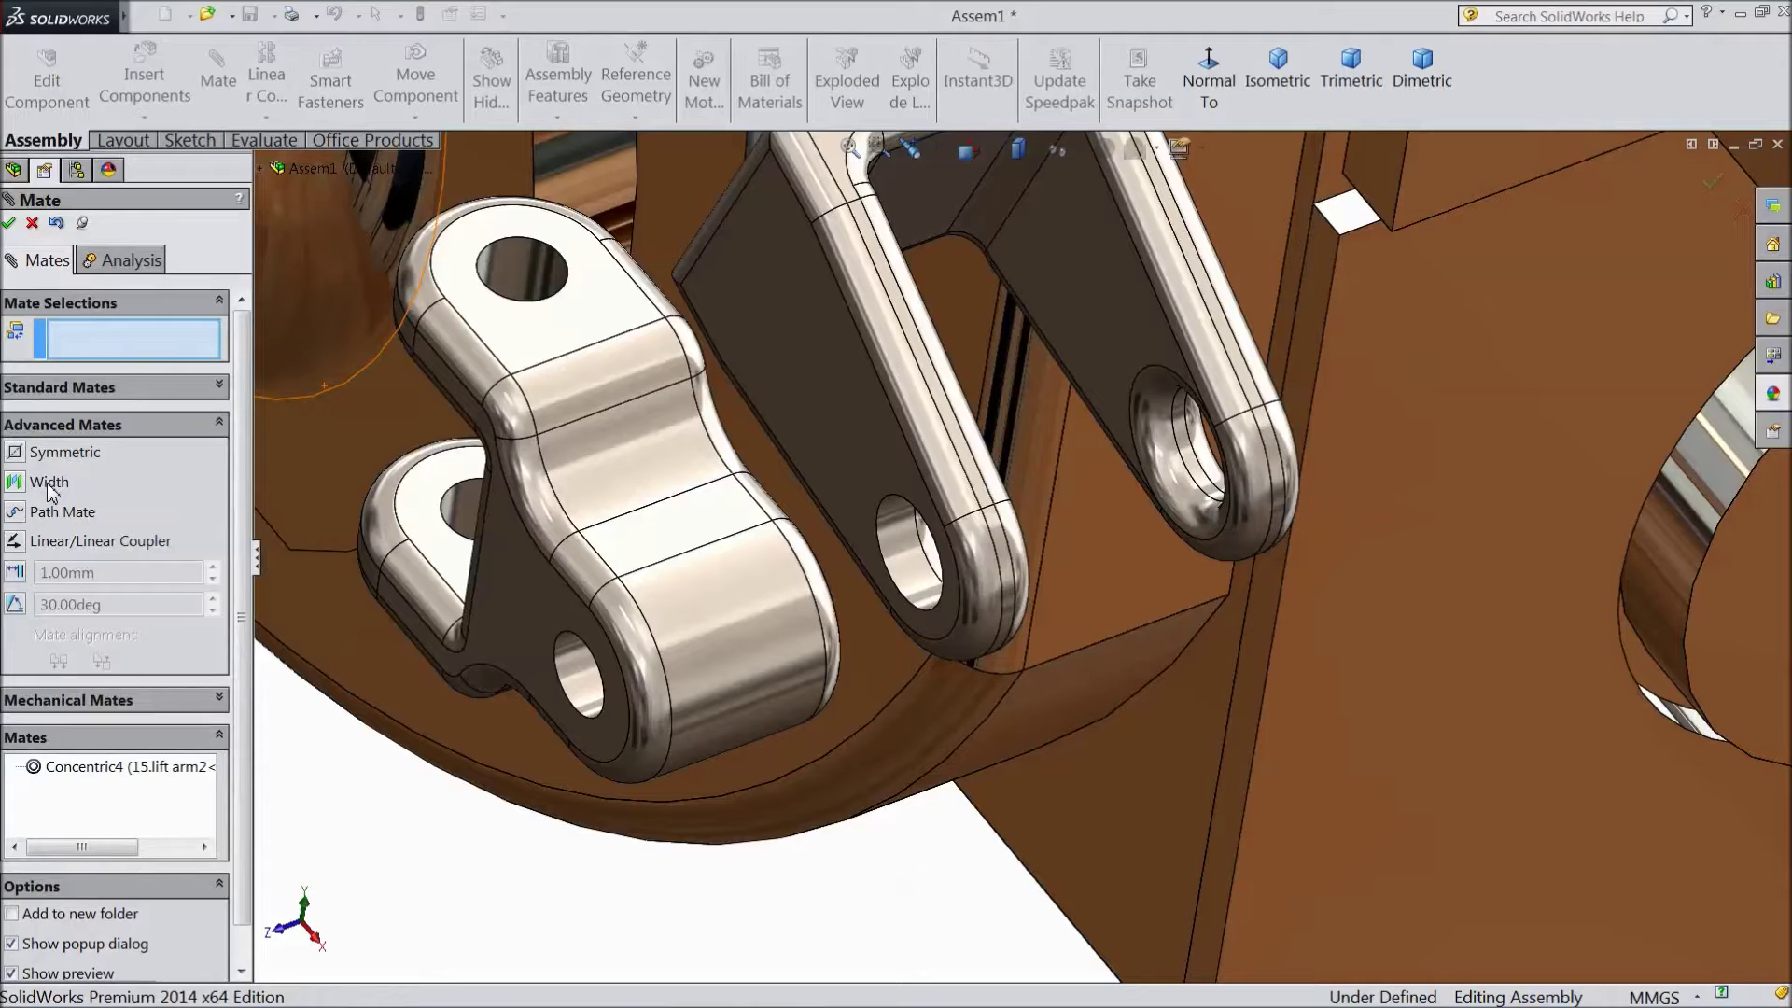
pyautogui.click(49, 482)
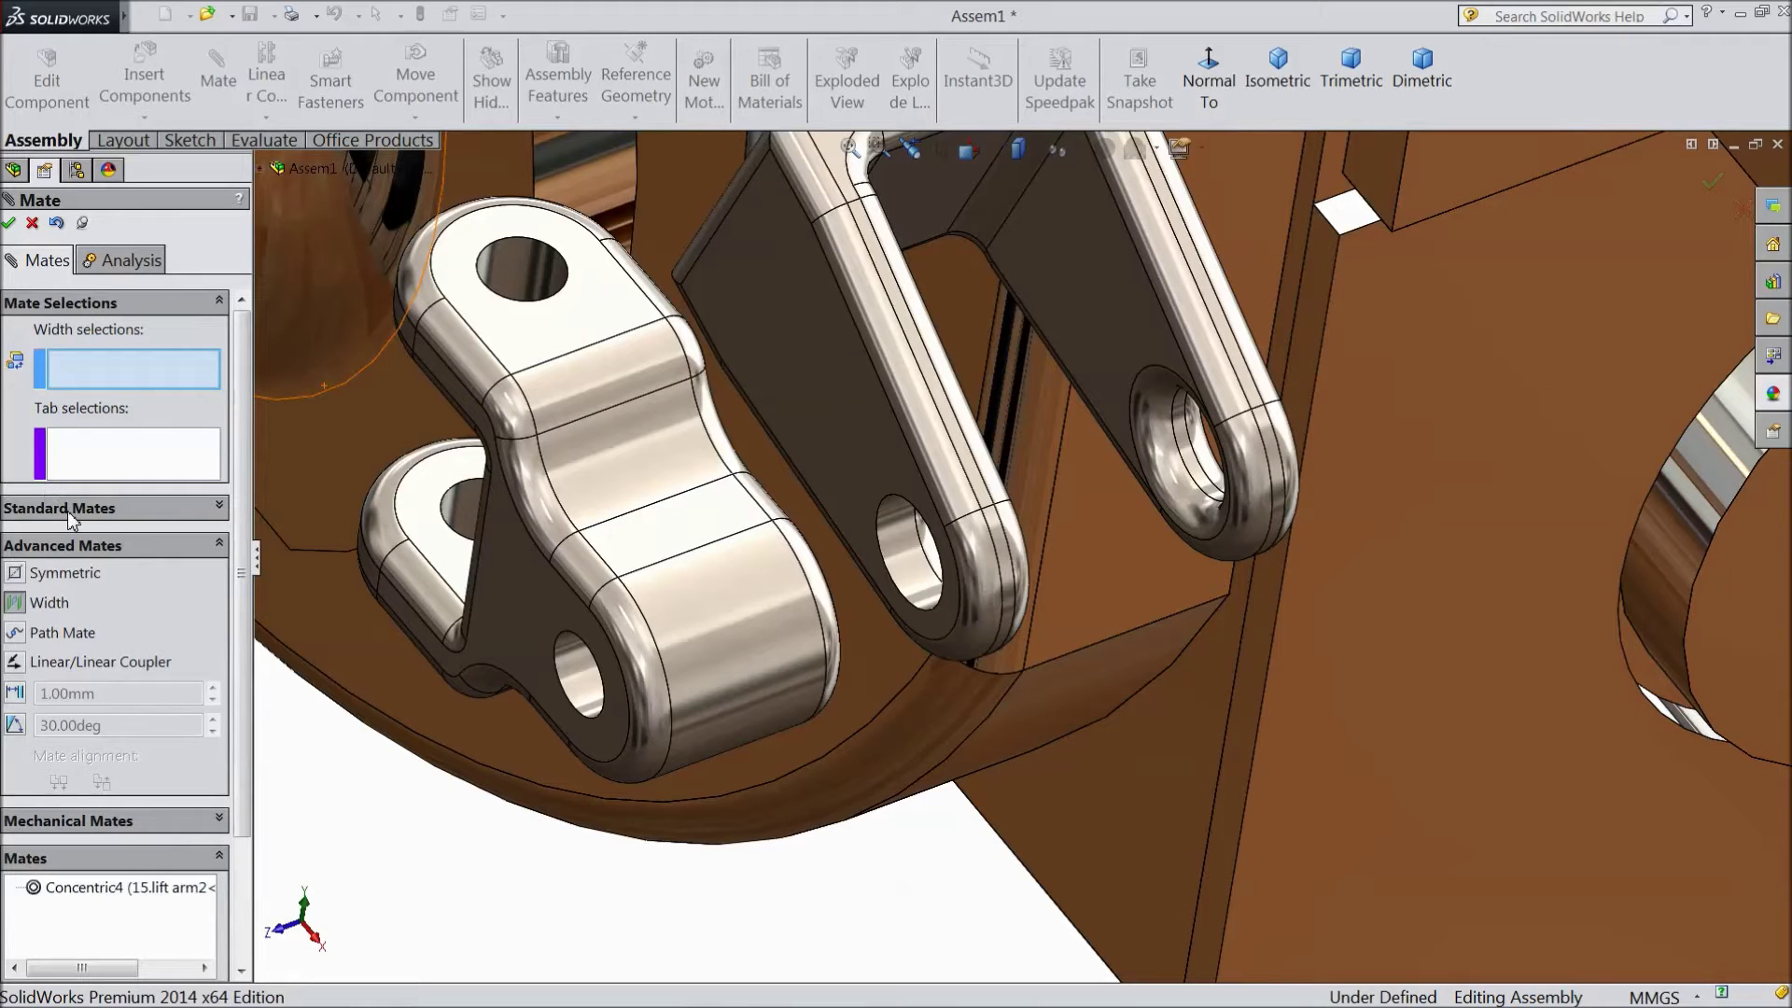
pyautogui.click(1113, 323)
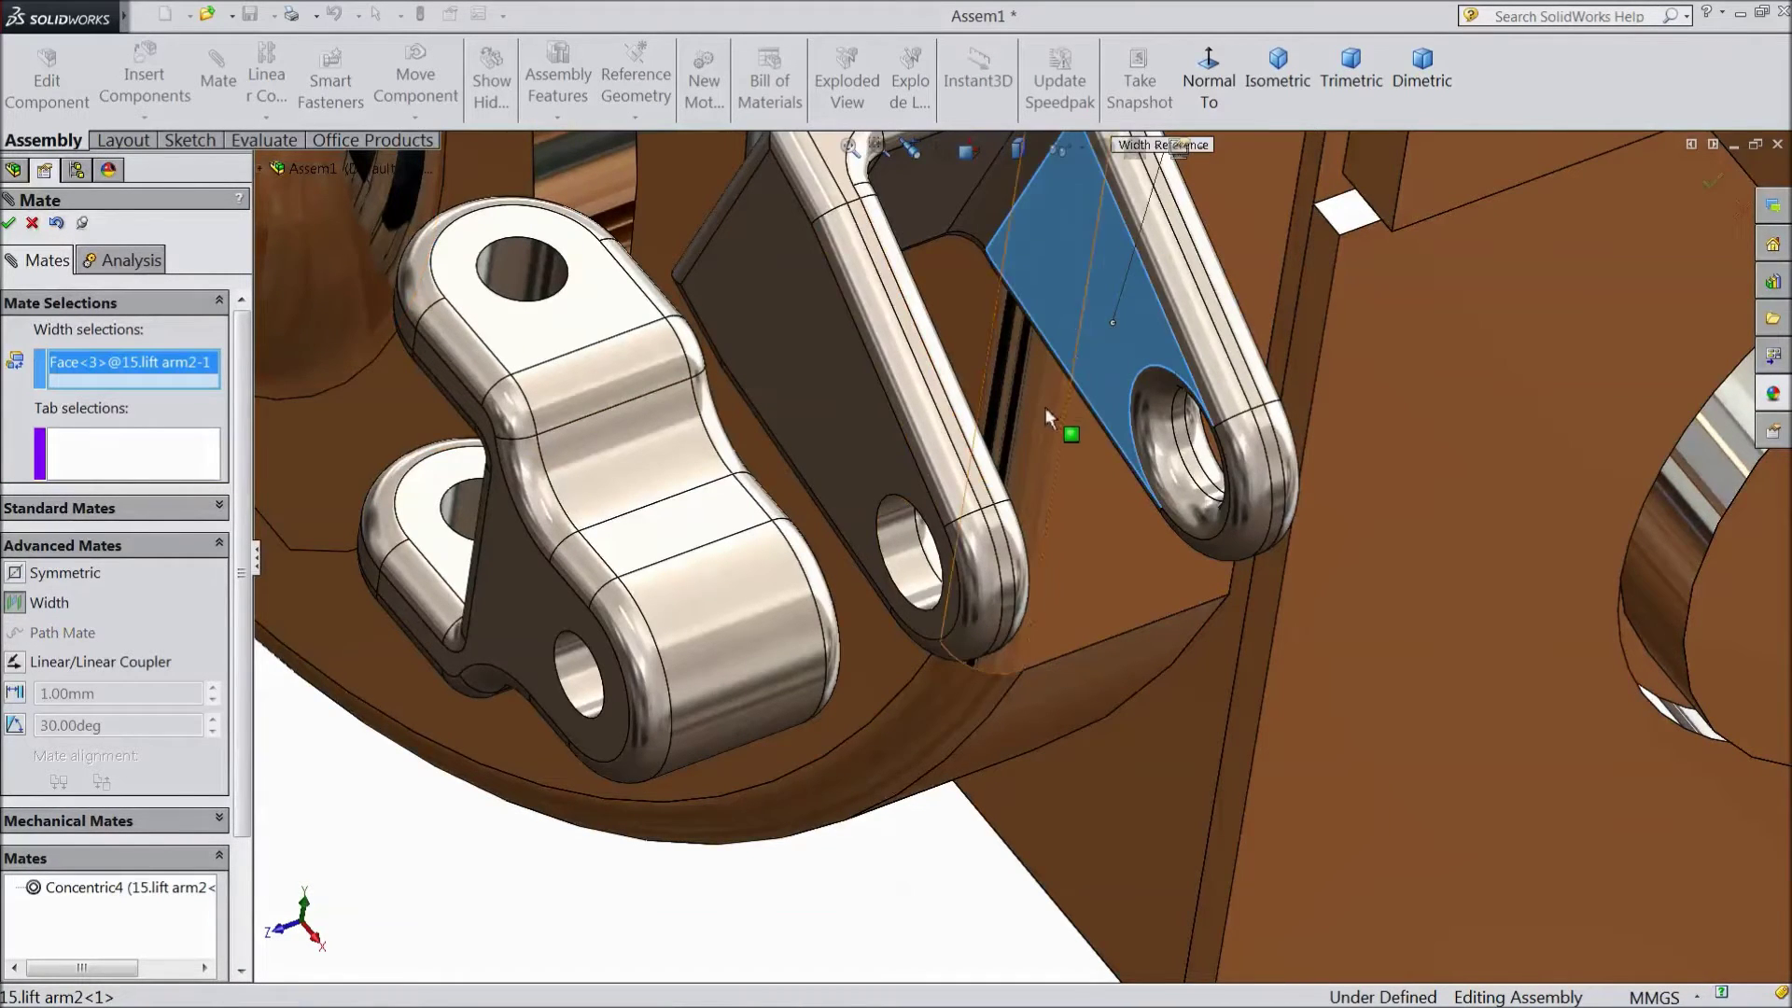
pyautogui.scroll(3, 1045, 407)
pyautogui.moveTo(1152, 407); pyautogui.dragTo(1045, 439, button='middle')
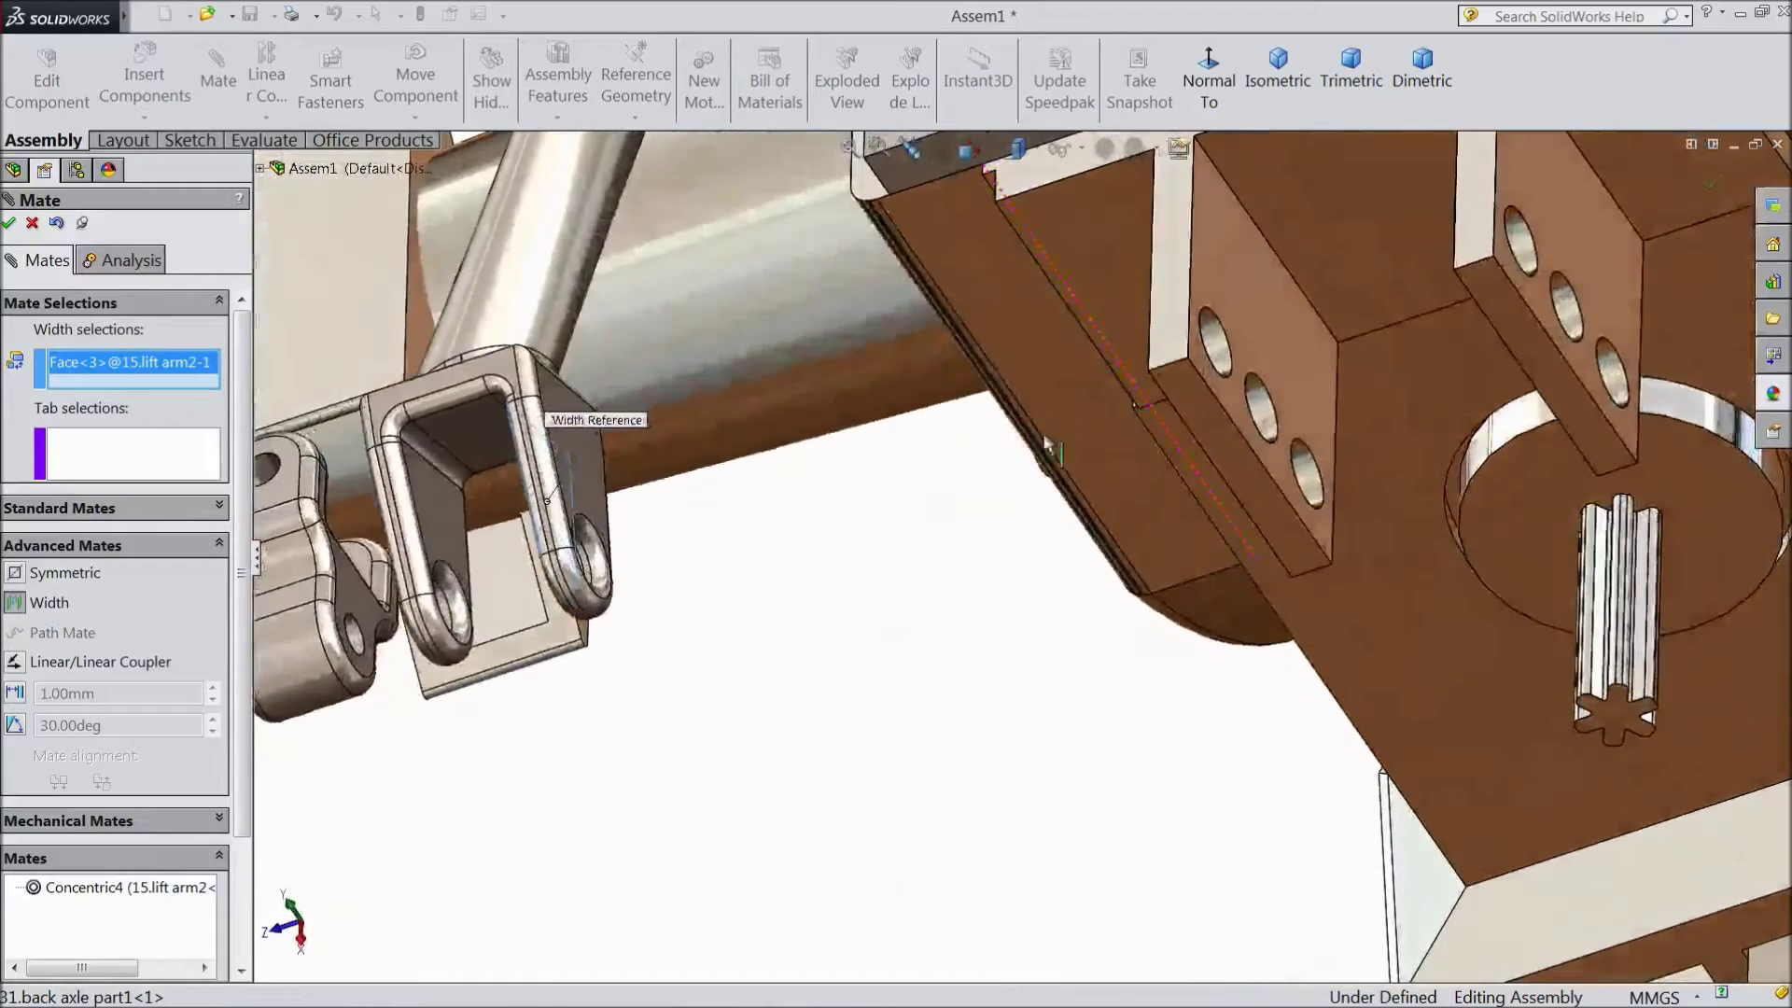
pyautogui.click(429, 513)
pyautogui.moveTo(600, 592); pyautogui.dragTo(438, 616, button='middle')
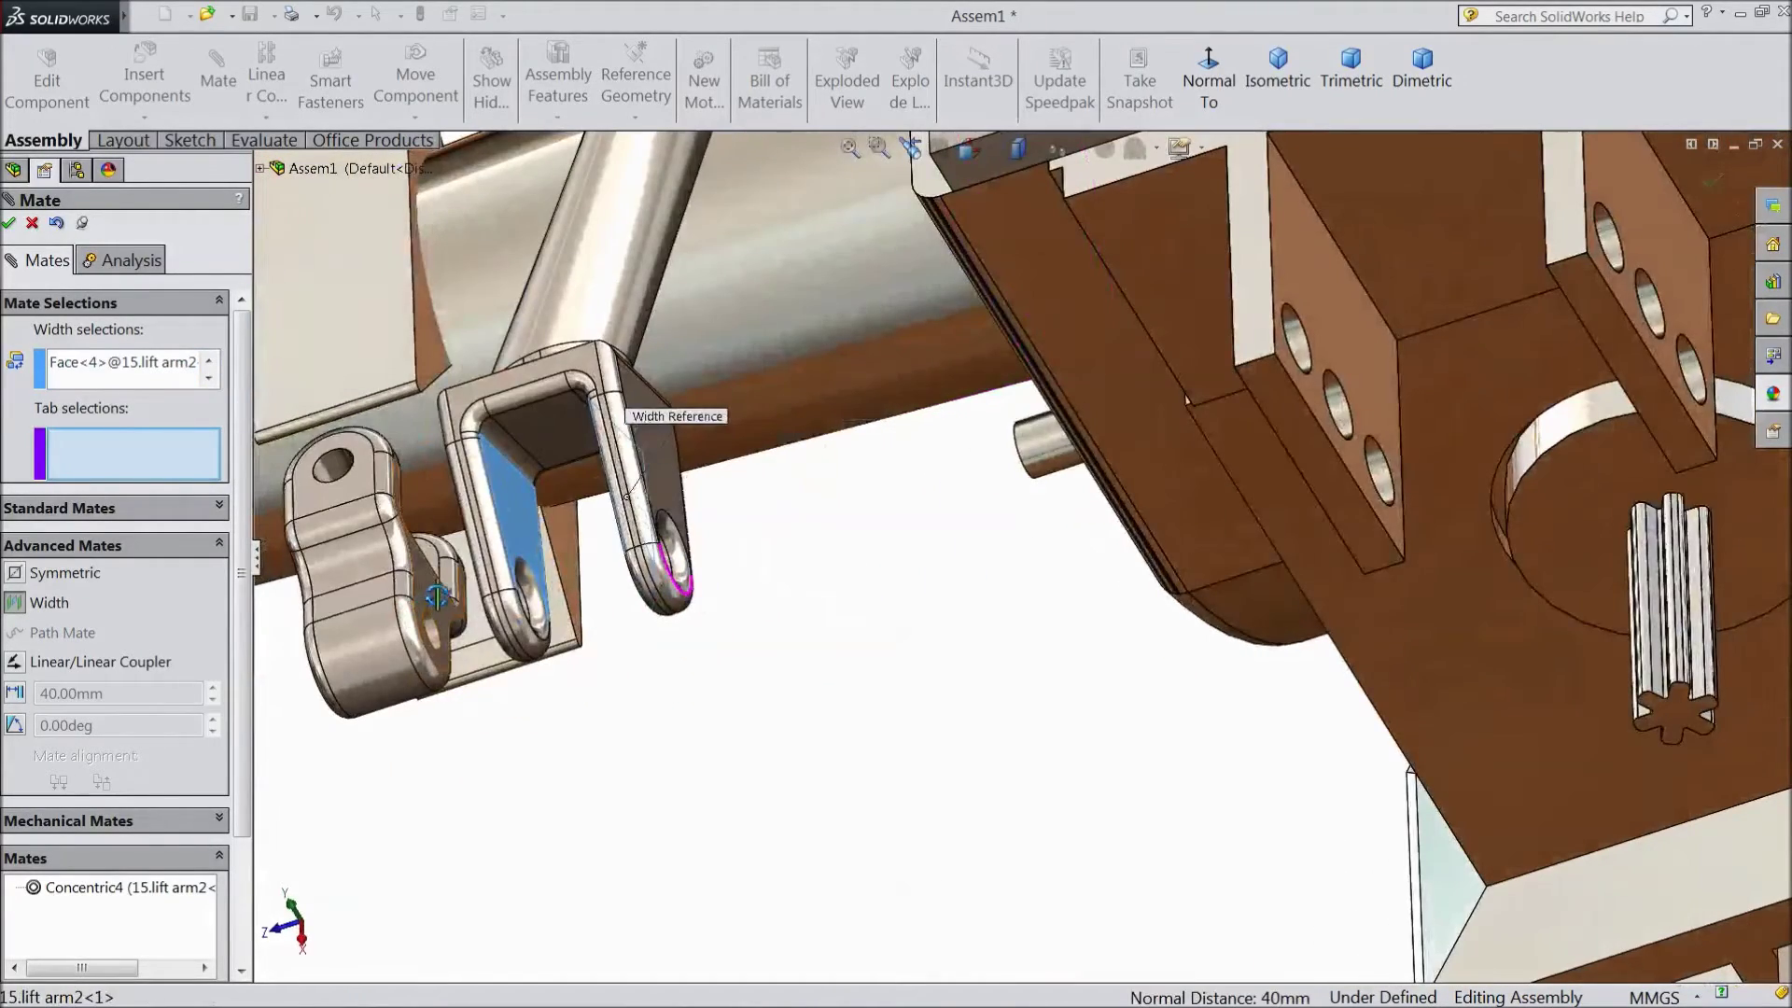
pyautogui.click(428, 586)
pyautogui.moveTo(460, 720); pyautogui.dragTo(945, 590, button='middle')
pyautogui.click(394, 617)
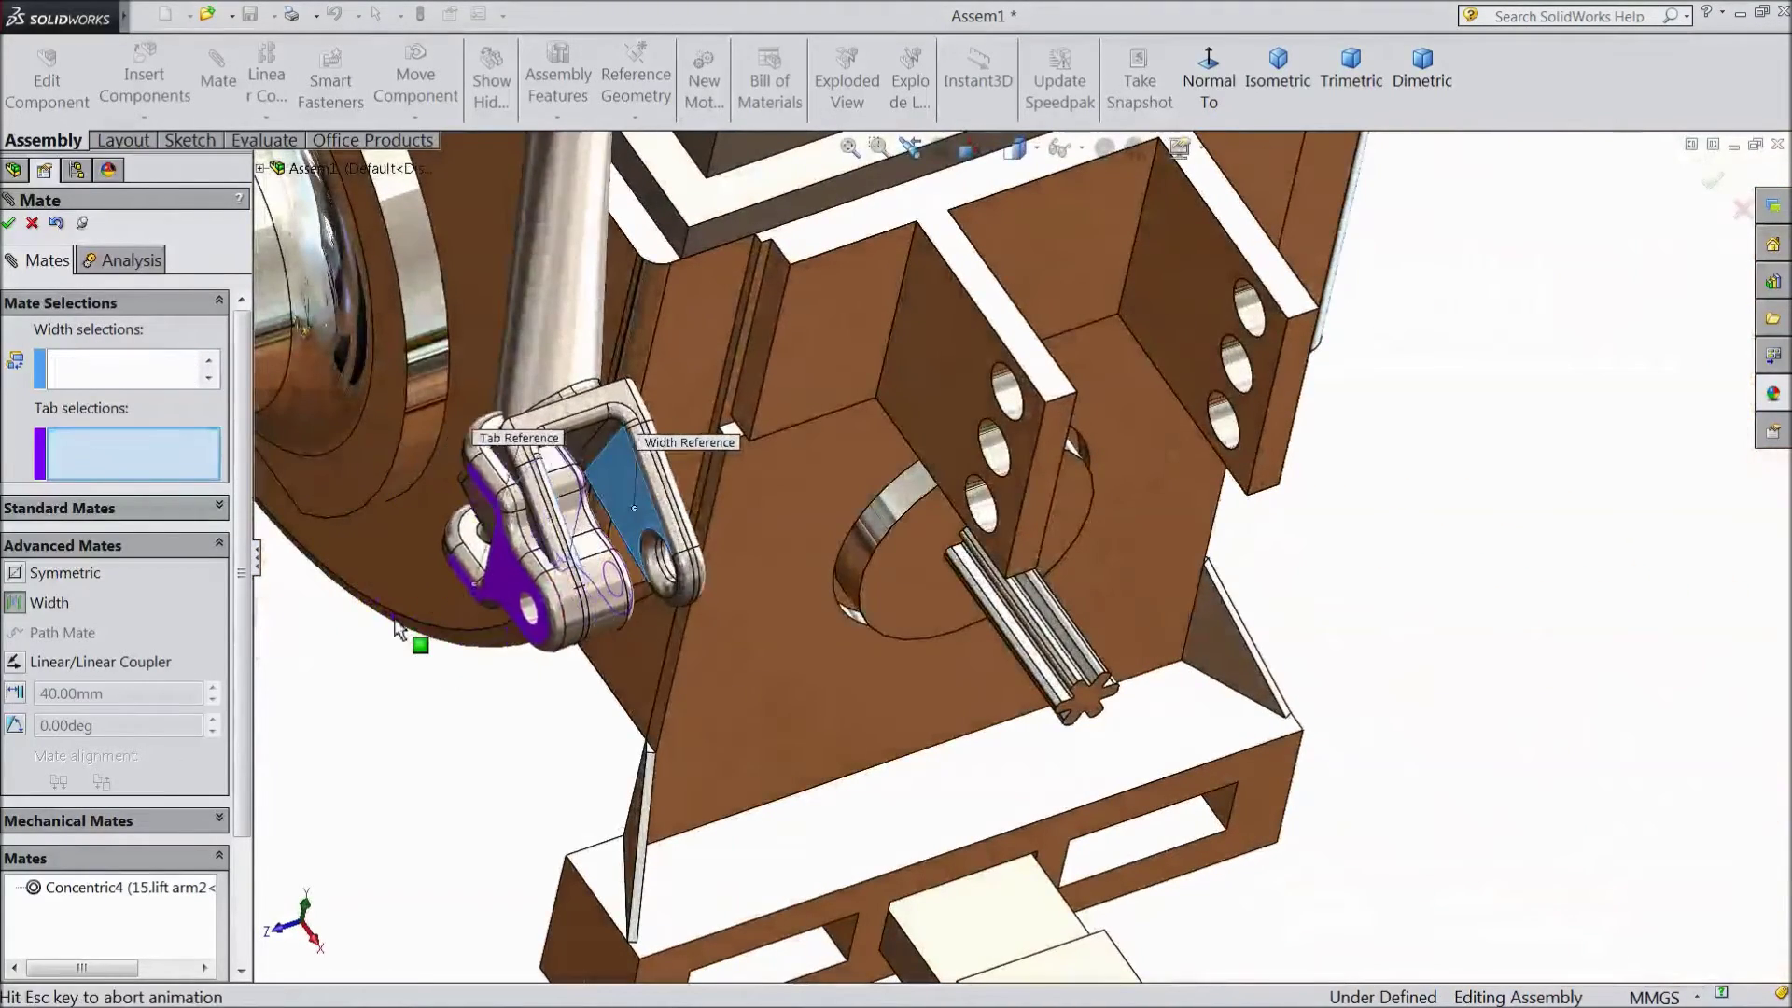
pyautogui.click(9, 223)
# Swing the pivot within lift arm2's fork so its two-lug end points outward
pyautogui.moveTo(571, 469); pyautogui.dragTo(532, 824)
pyautogui.scroll(3, 512, 784)
pyautogui.scroll(-1, 494, 770)
pyautogui.rightClick(496, 765)
pyautogui.scroll(-1, 340, 622)
pyautogui.rightClick(348, 622)
pyautogui.click(405, 661)
pyautogui.rightClick(404, 655)
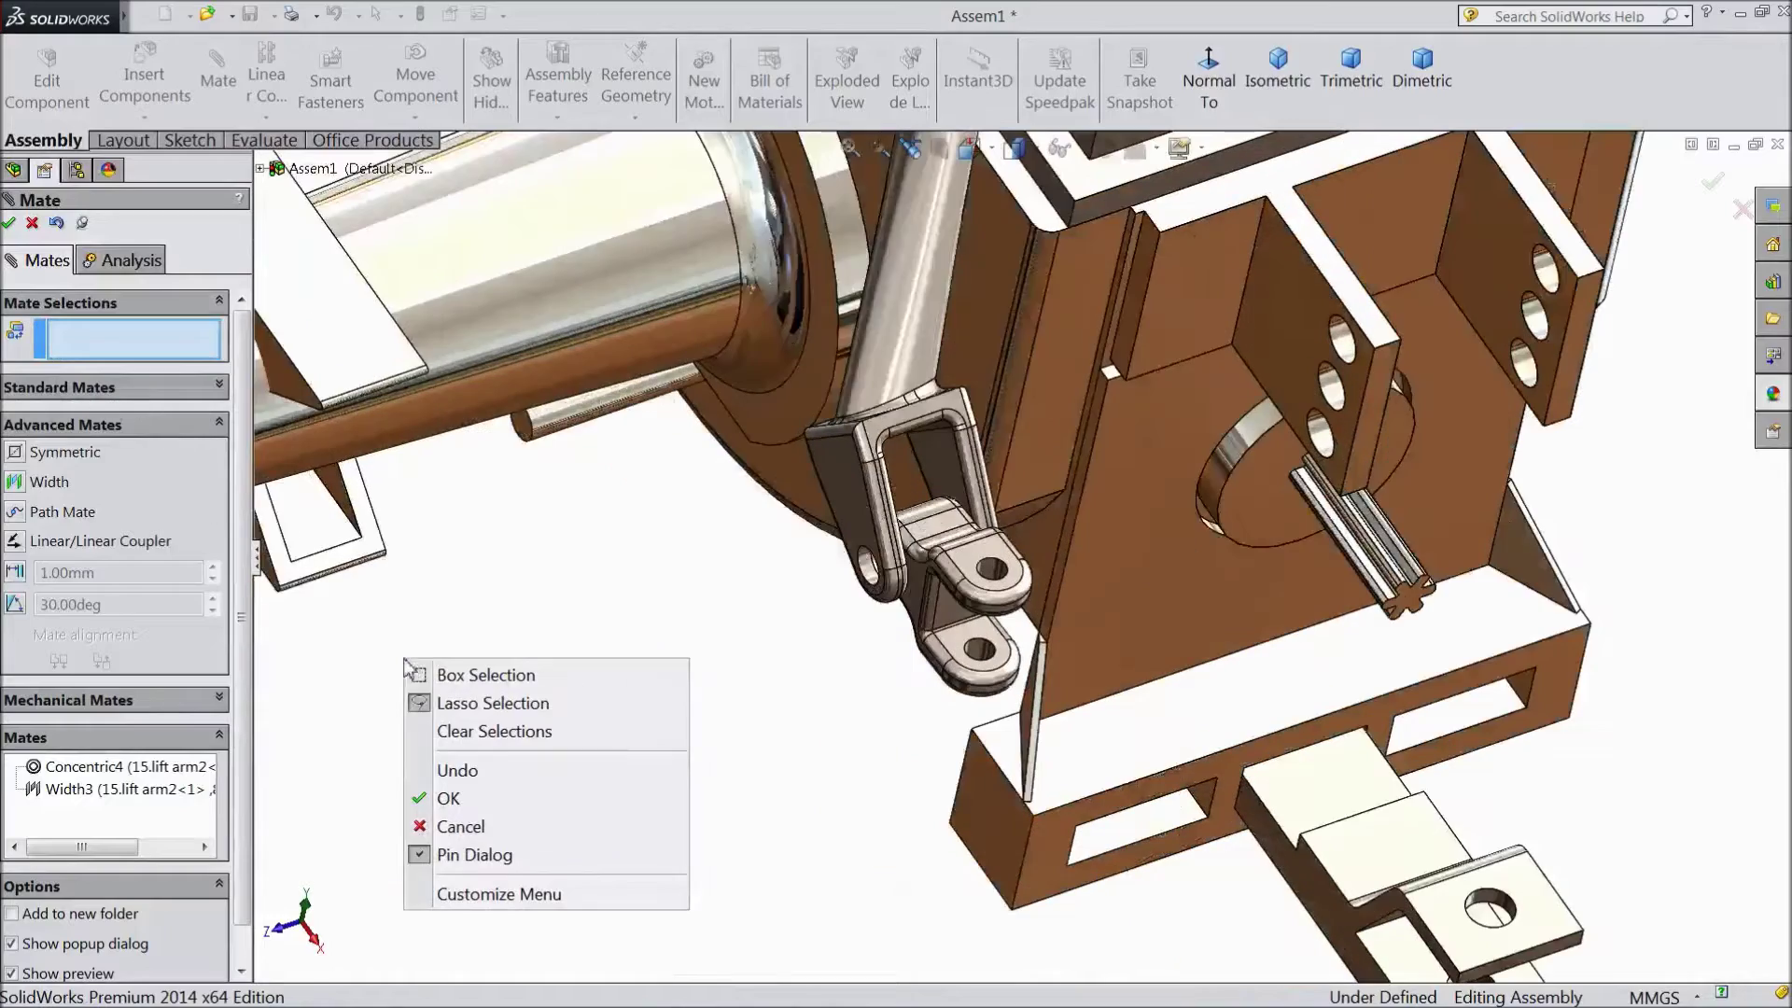
pyautogui.click(541, 608)
pyautogui.scroll(-2, 640, 651)
pyautogui.rightClick(641, 641)
pyautogui.click(631, 569)
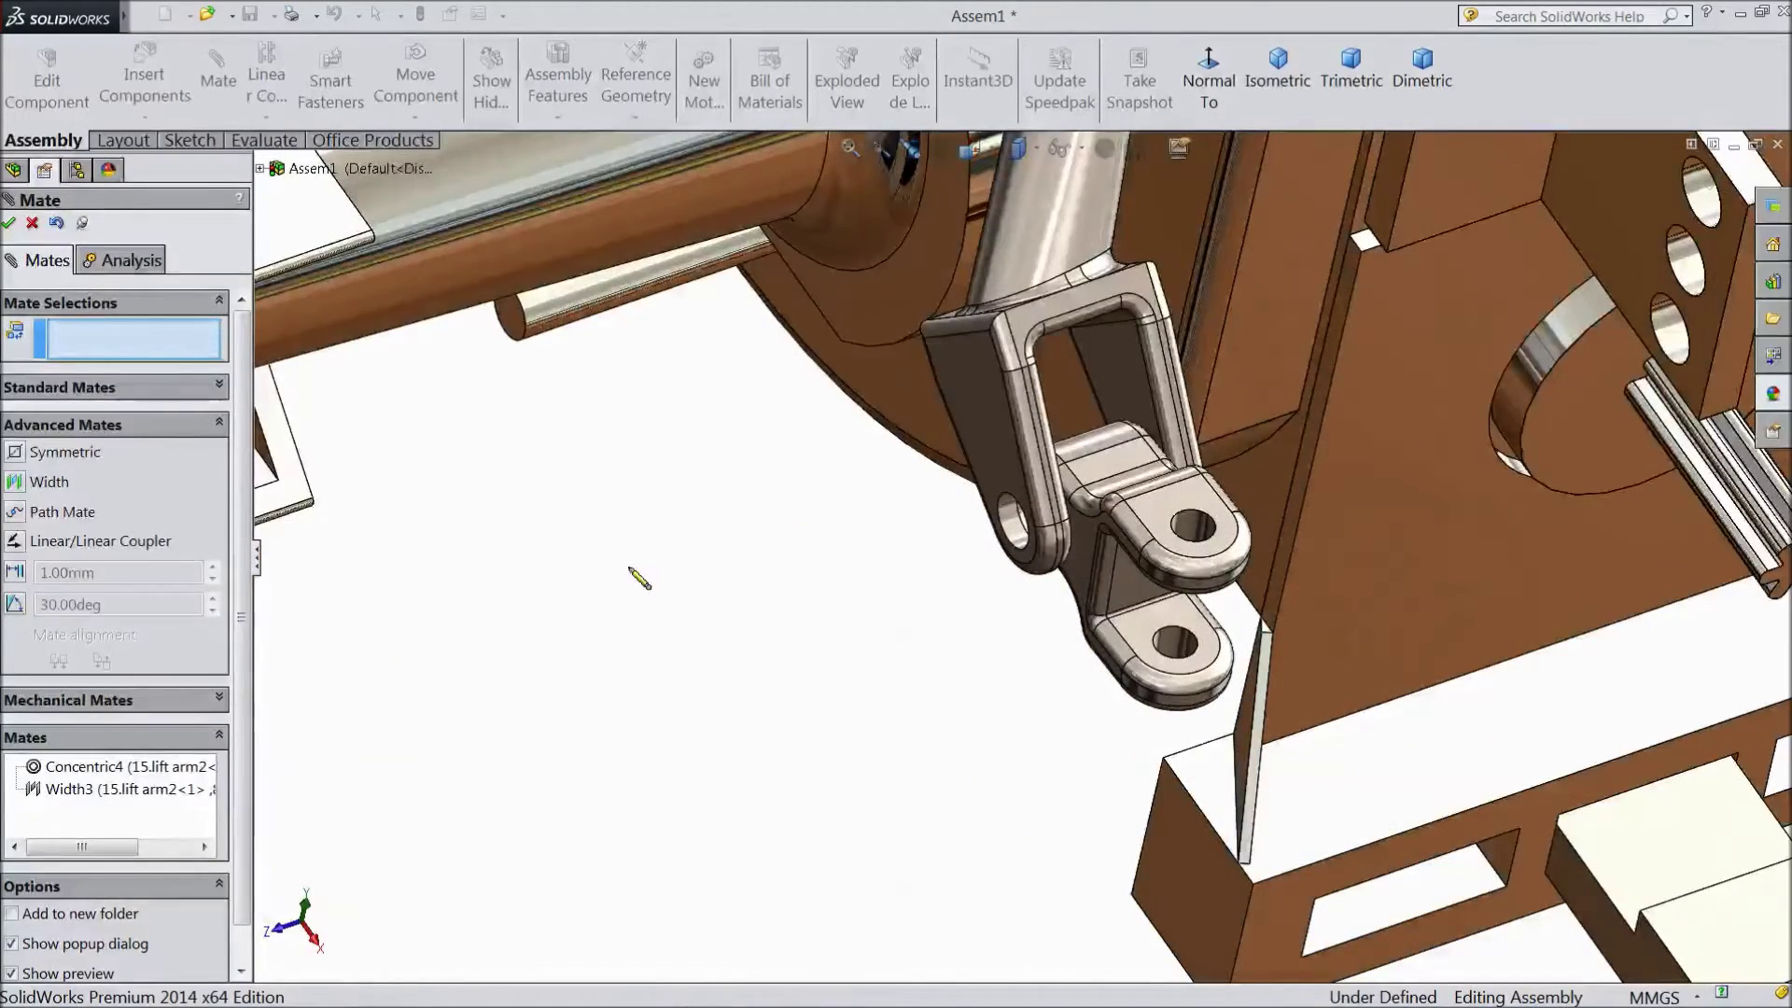
pyautogui.moveTo(712, 608); pyautogui.dragTo(746, 586, button='middle')
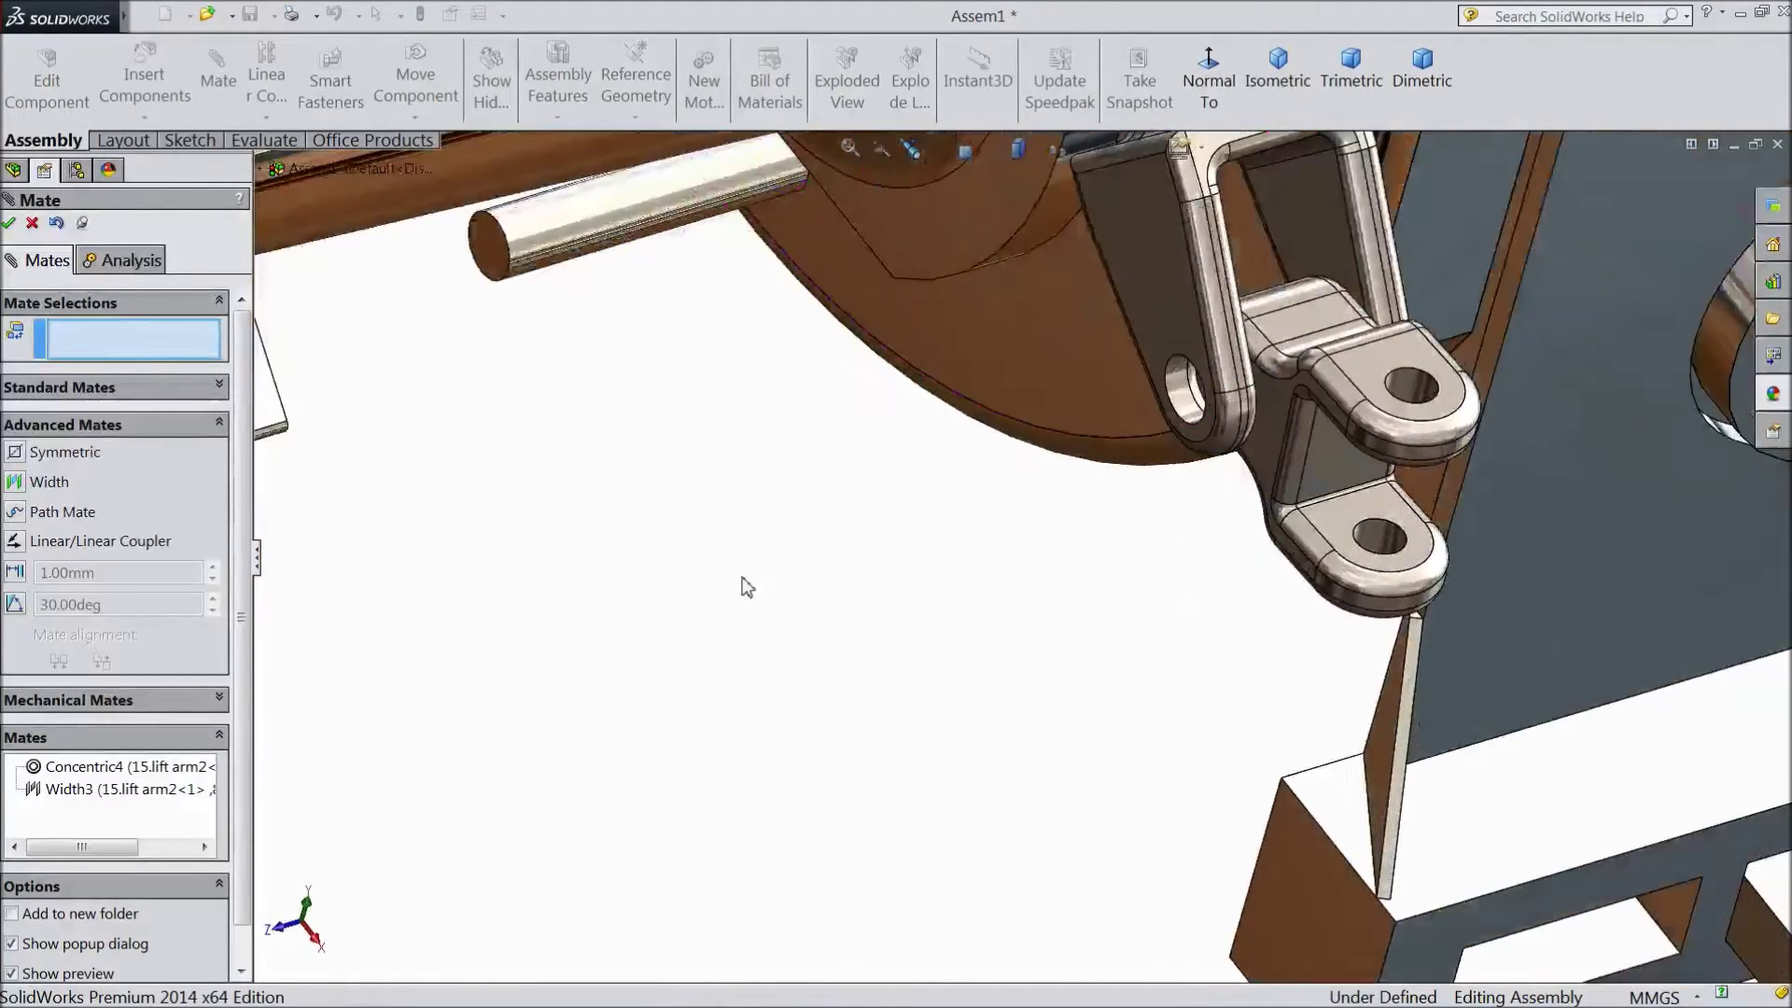
# Add a Concentric mate between the cylindrical eye of the lift rod and the hole in the pivot's upper lug
pyautogui.scroll(7, 743, 583)
pyautogui.scroll(2, 557, 450)
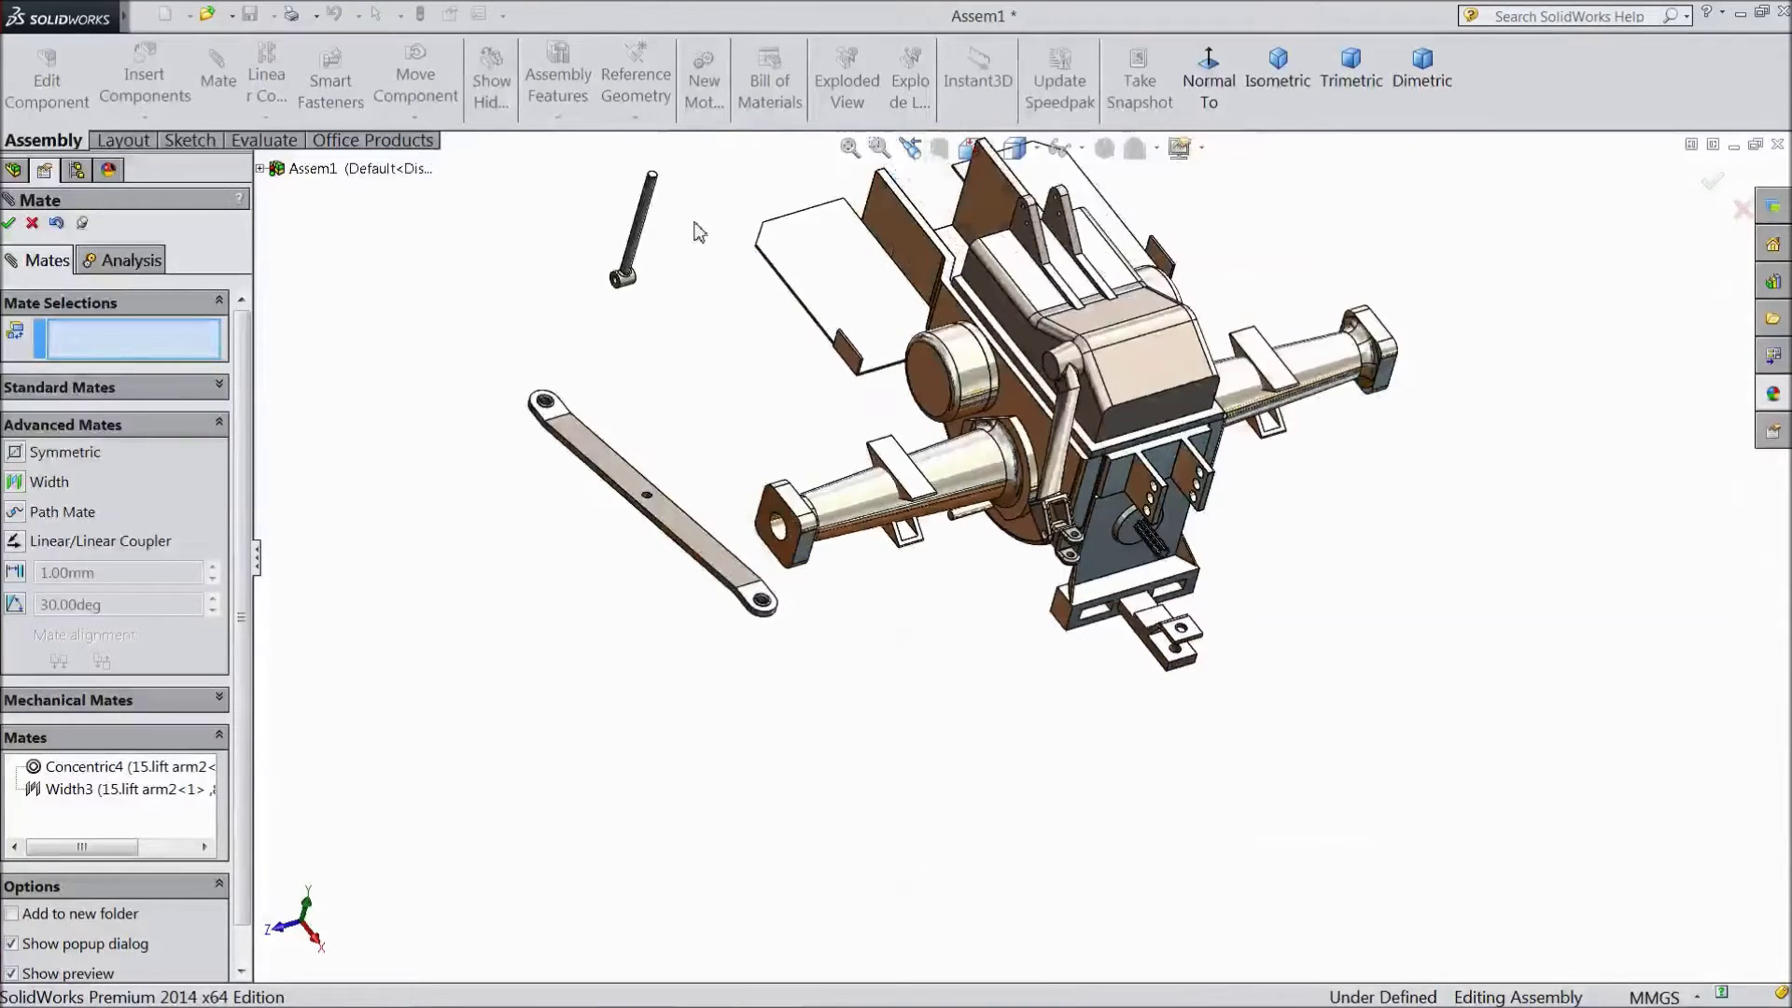
pyautogui.scroll(-3, 700, 250)
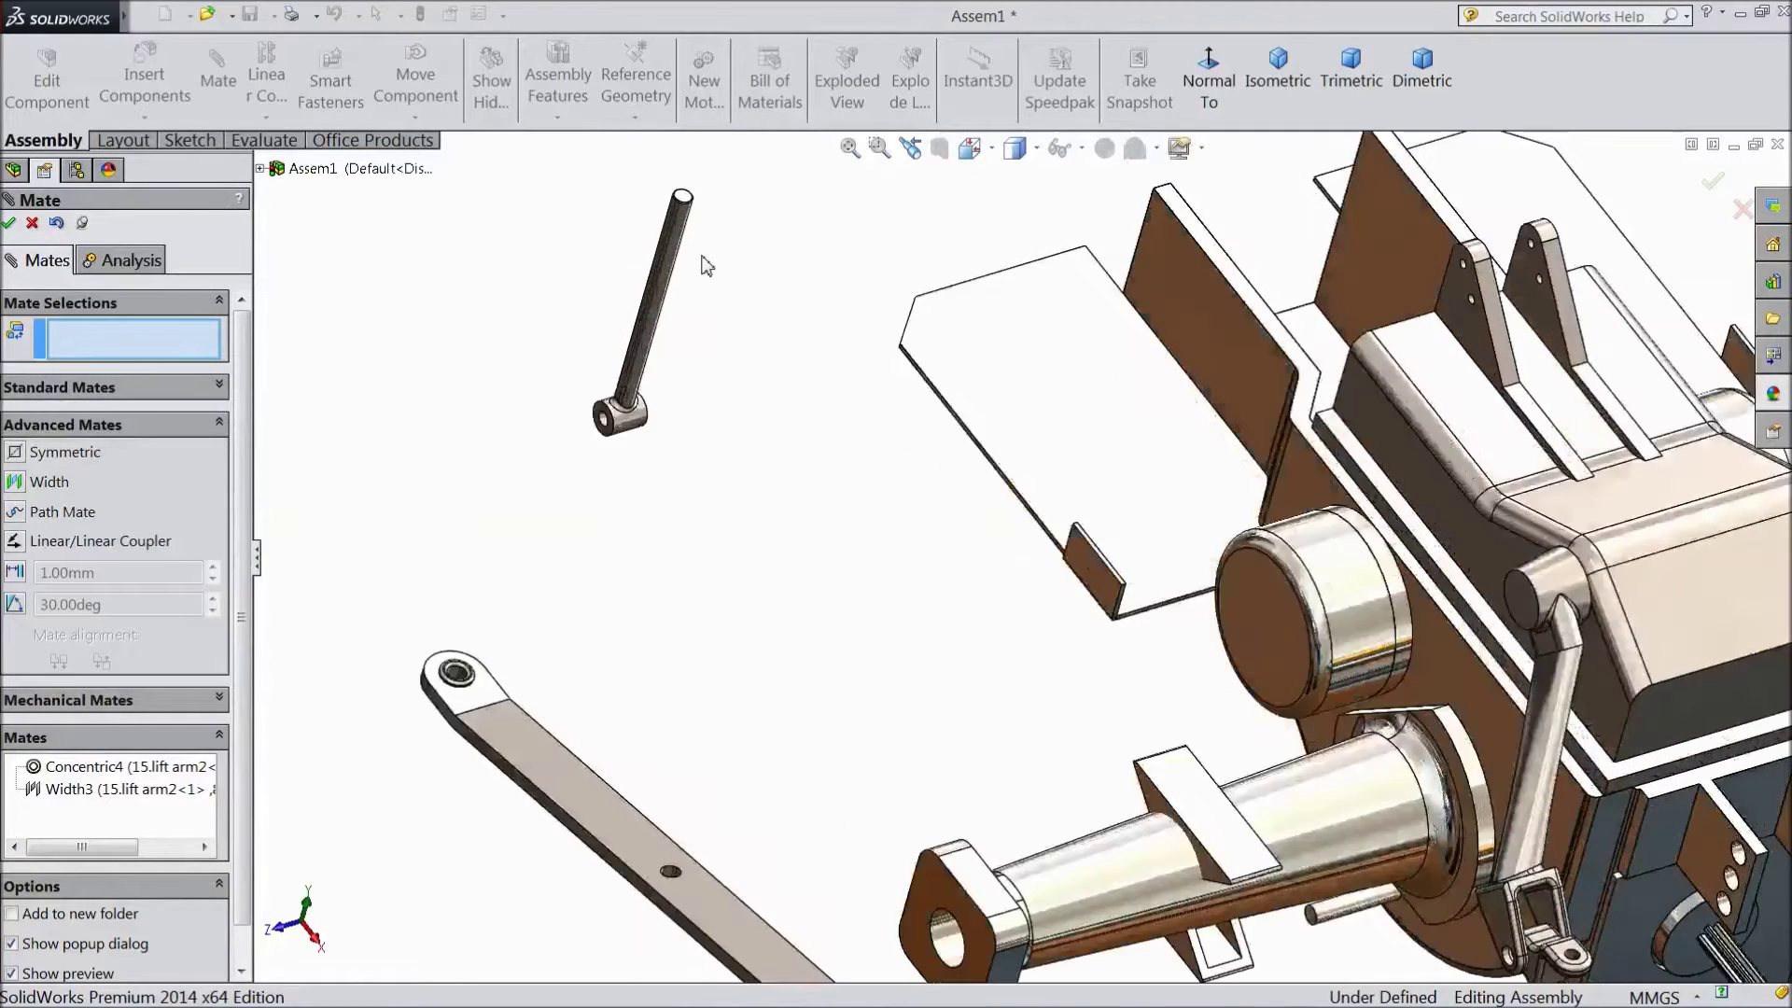
pyautogui.scroll(-2, 706, 262)
pyautogui.click(663, 481)
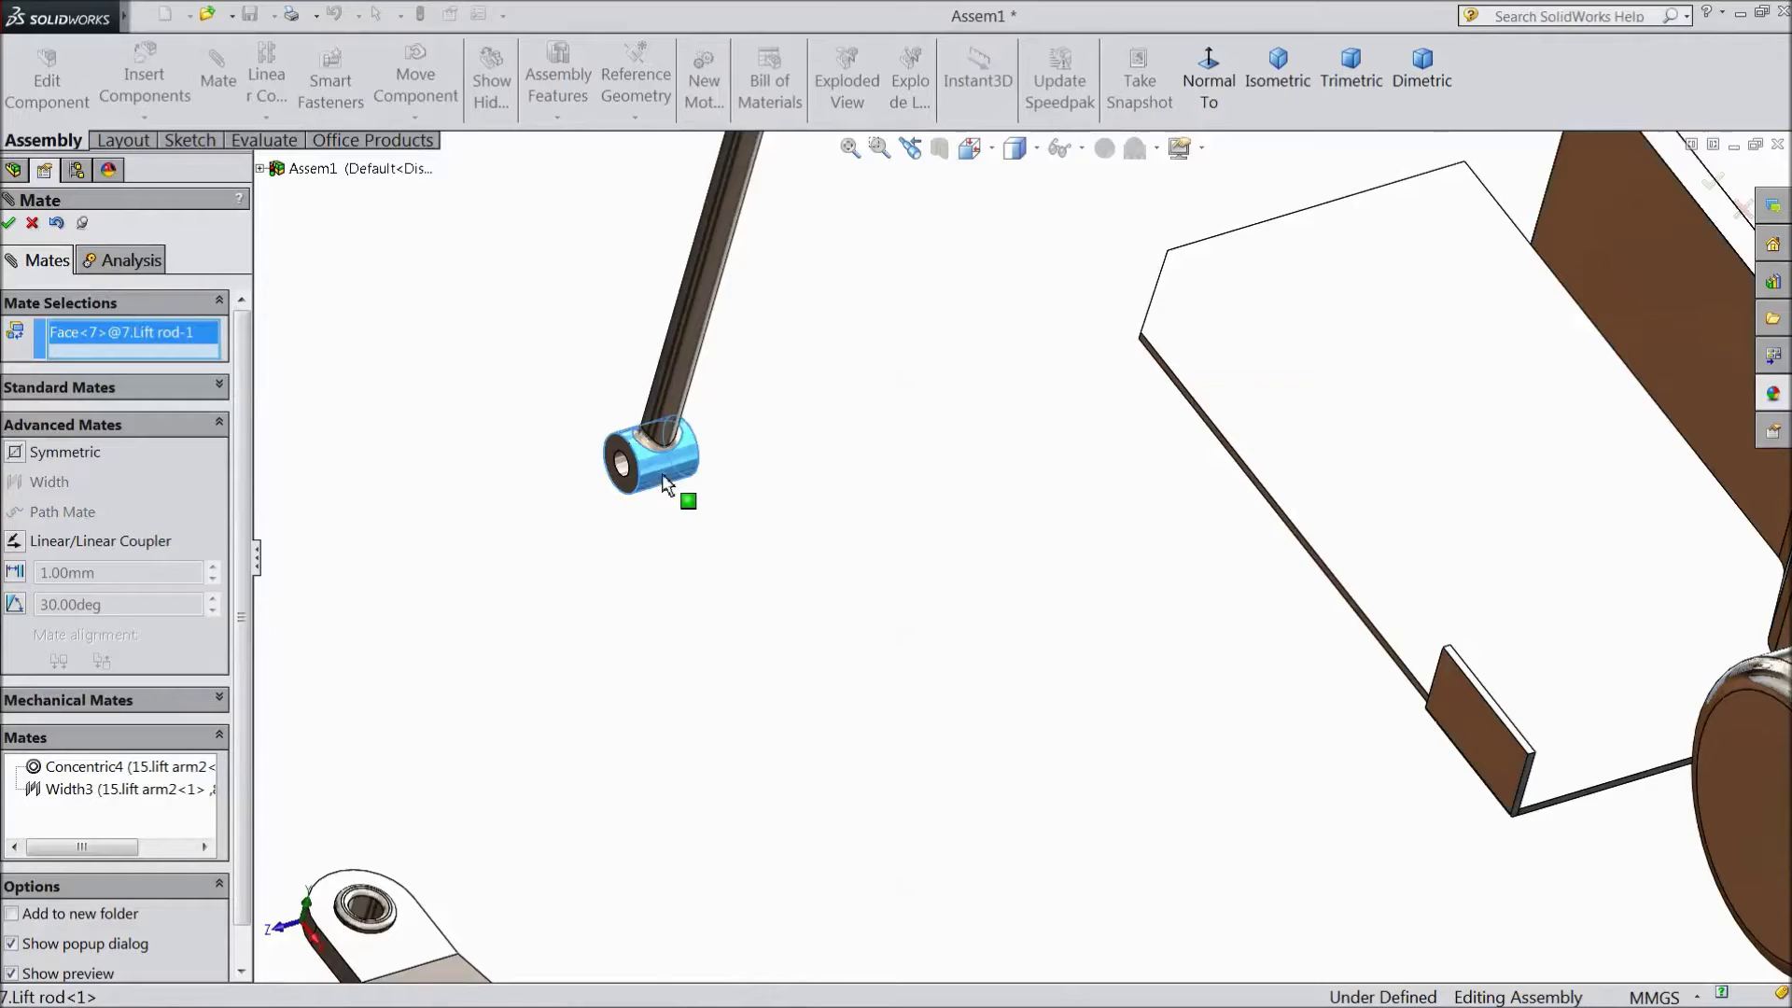
pyautogui.press('z')
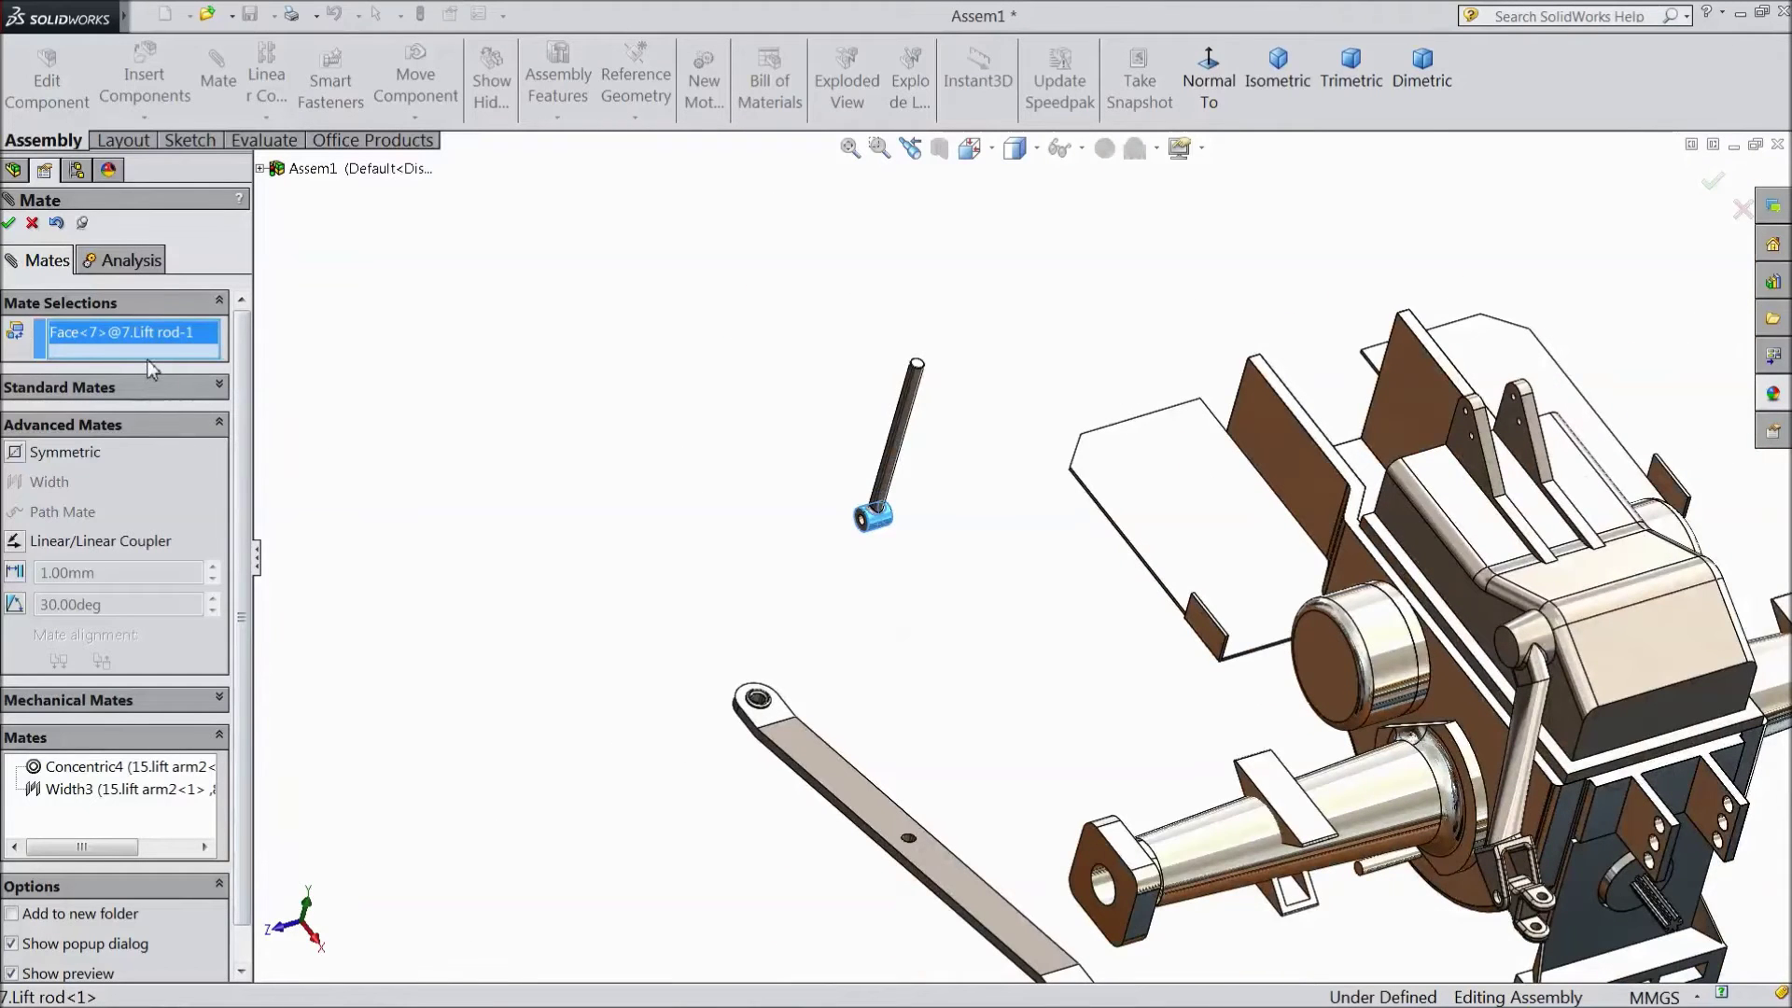
pyautogui.click(209, 425)
pyautogui.click(210, 389)
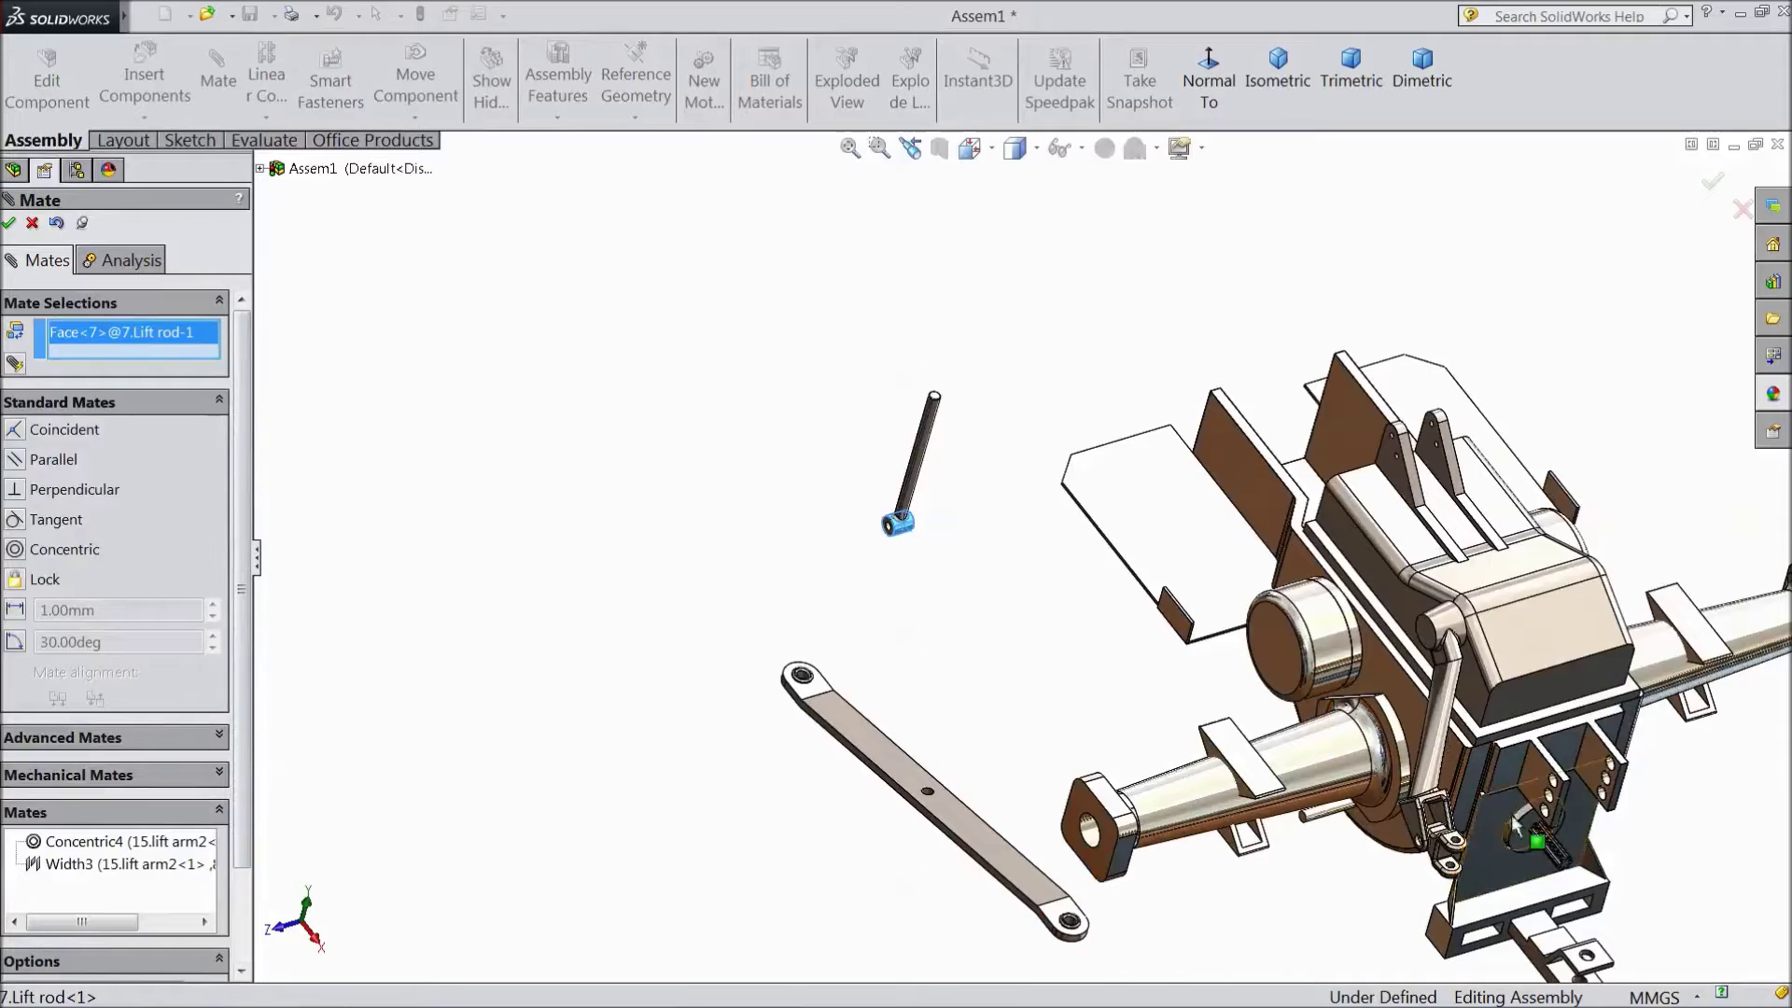
pyautogui.scroll(-5, 1370, 819)
pyautogui.scroll(-3, 1220, 775)
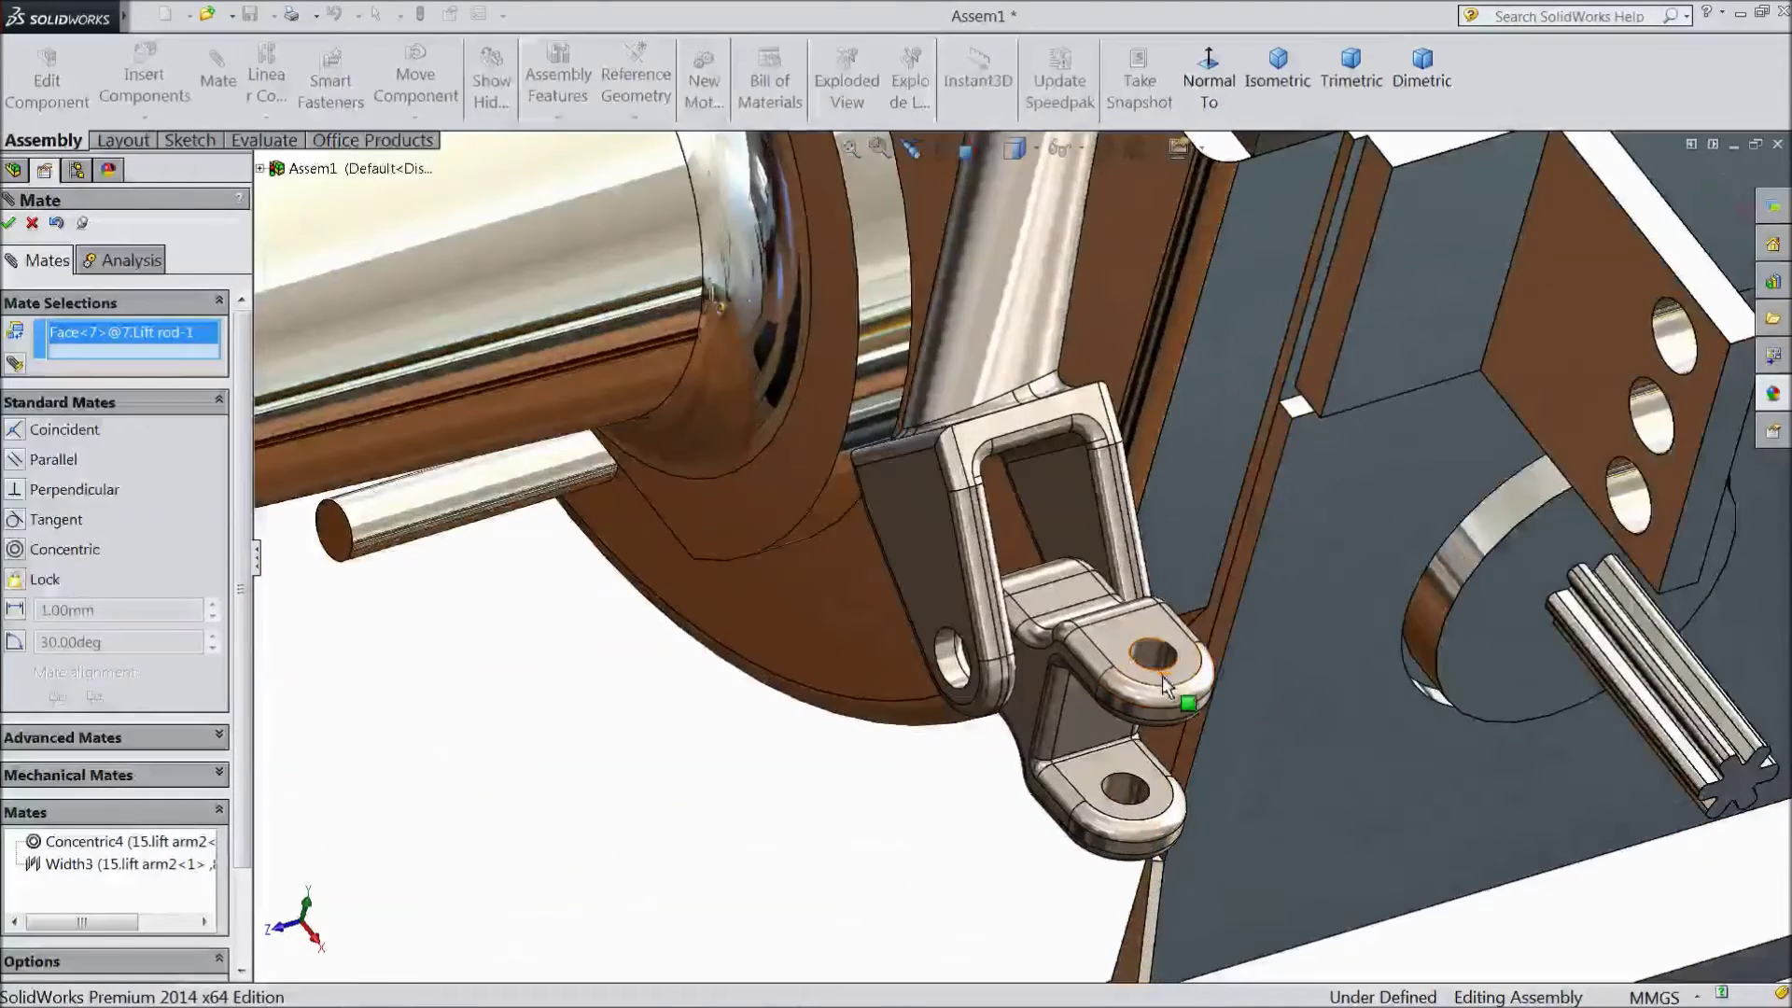
pyautogui.click(1157, 664)
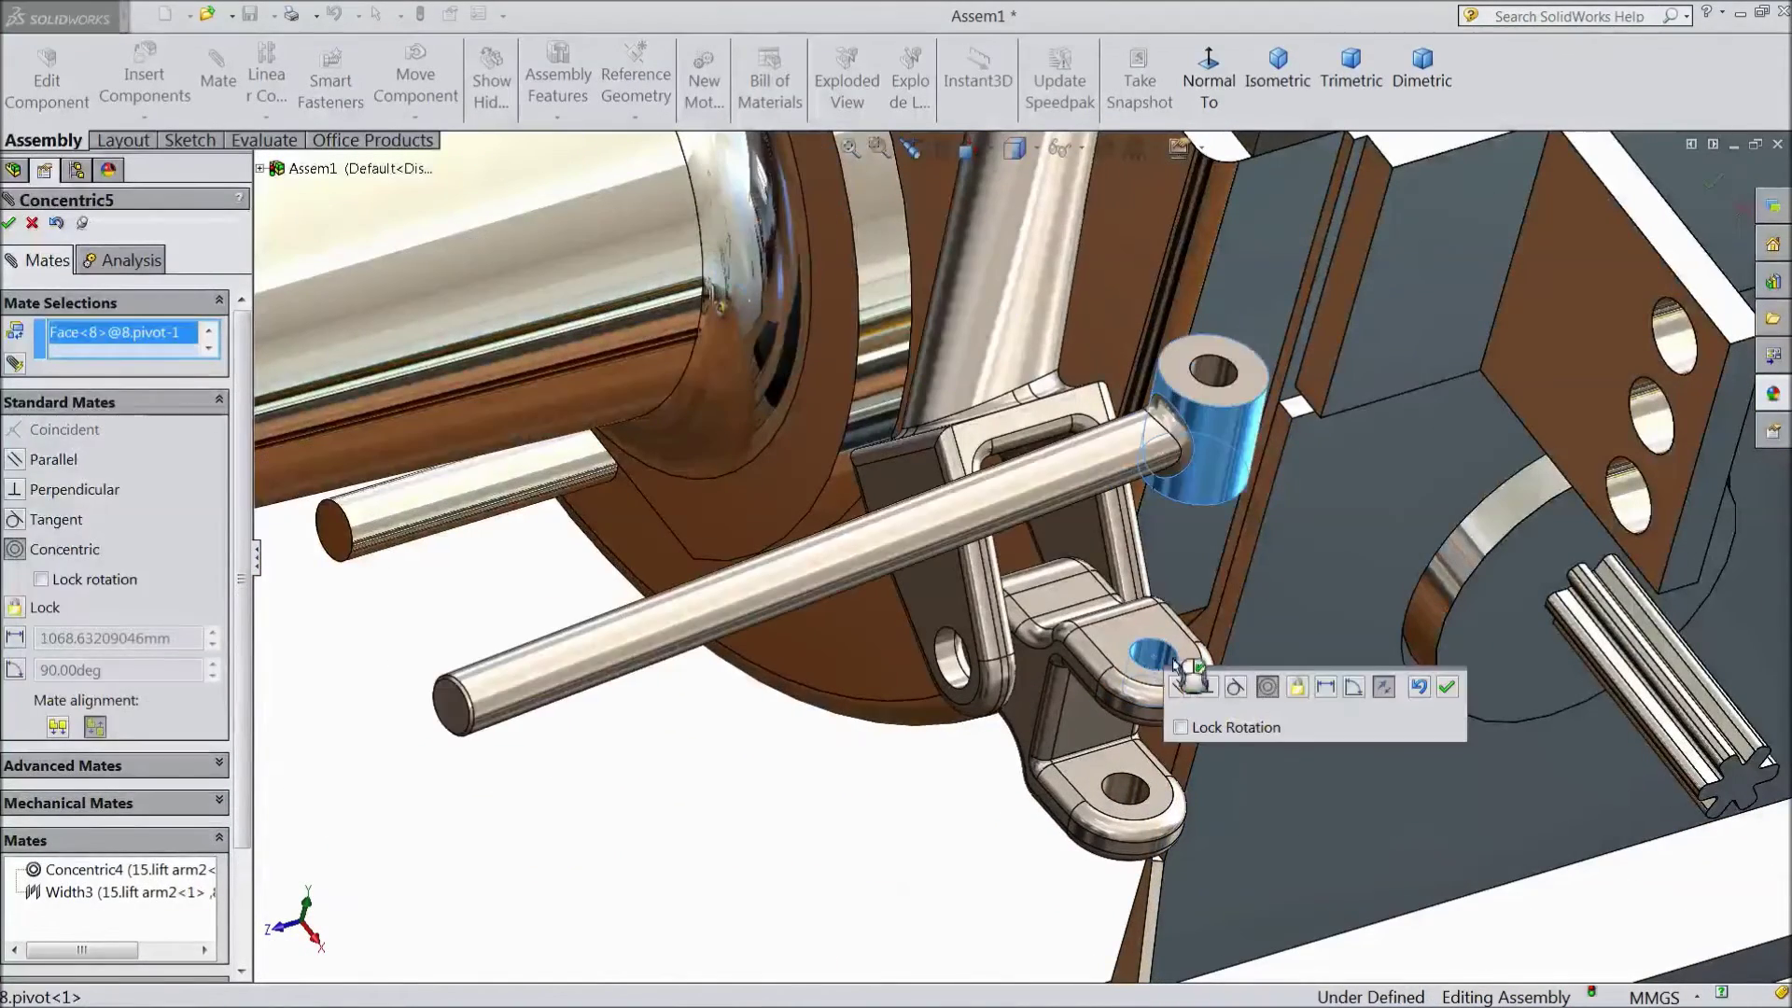
pyautogui.click(1447, 688)
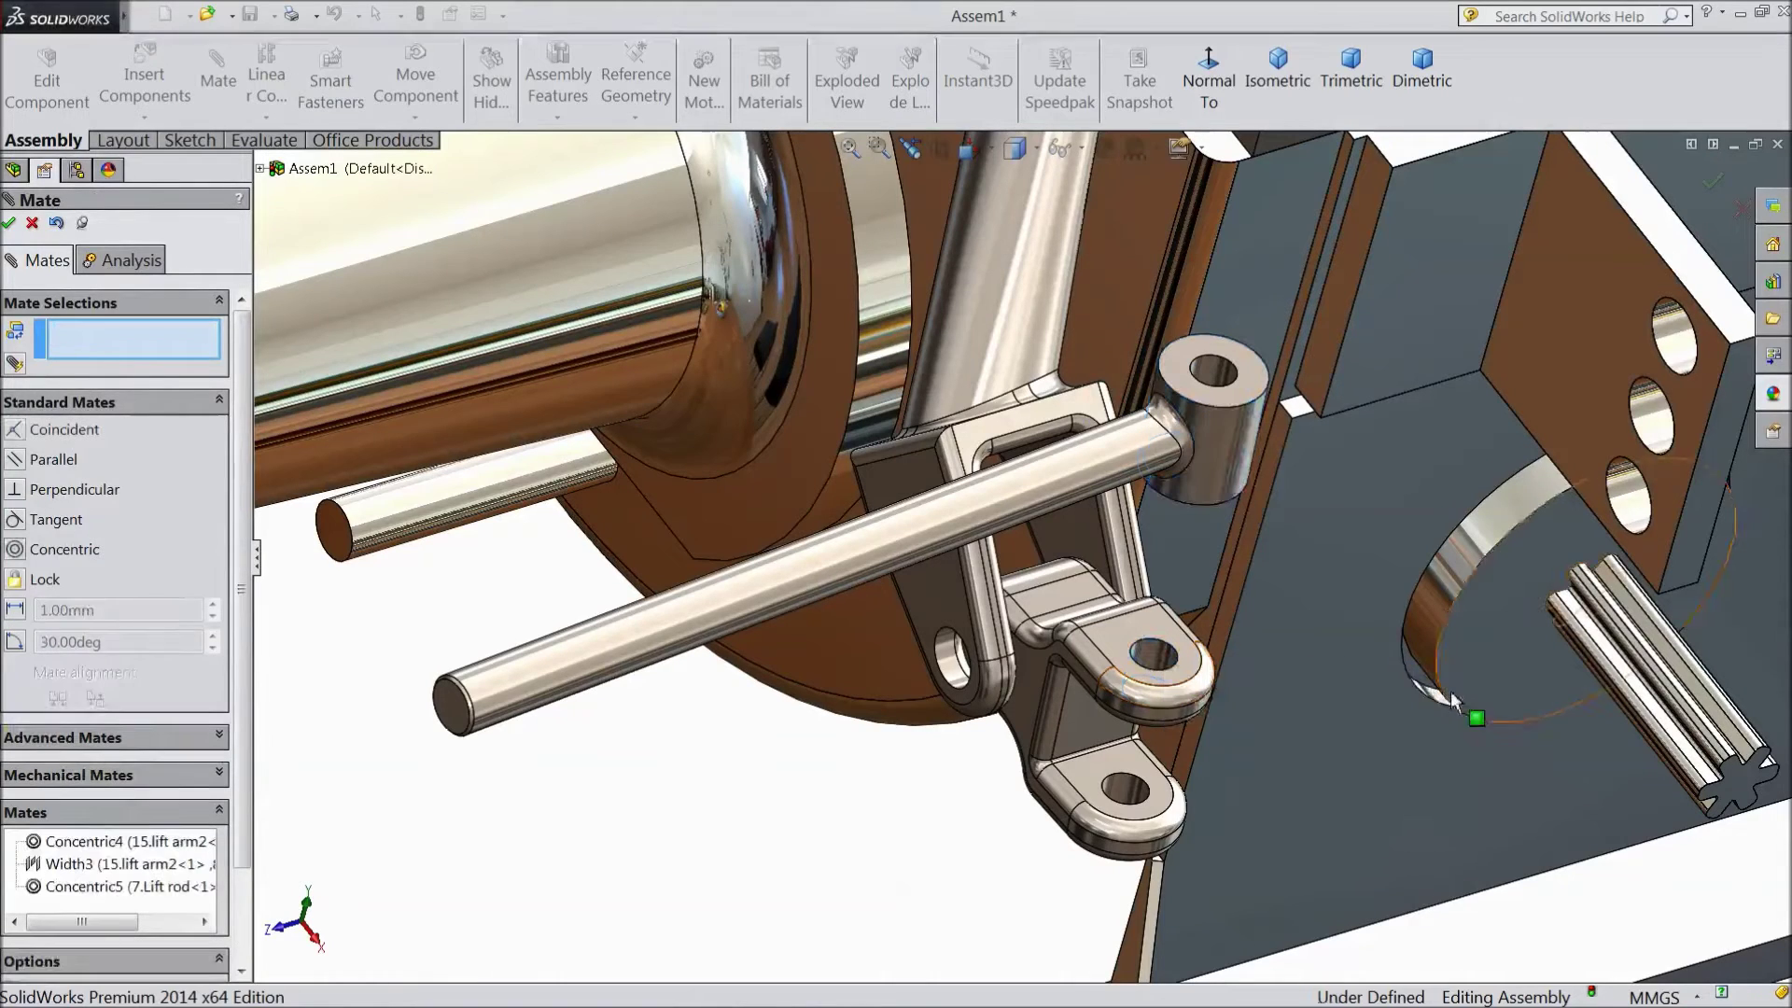
# Add a Coincident mate between the upper end face of the lift rod's eye and the underside of the pivot's upper lug
pyautogui.click(1177, 373)
pyautogui.scroll(2, 1026, 779)
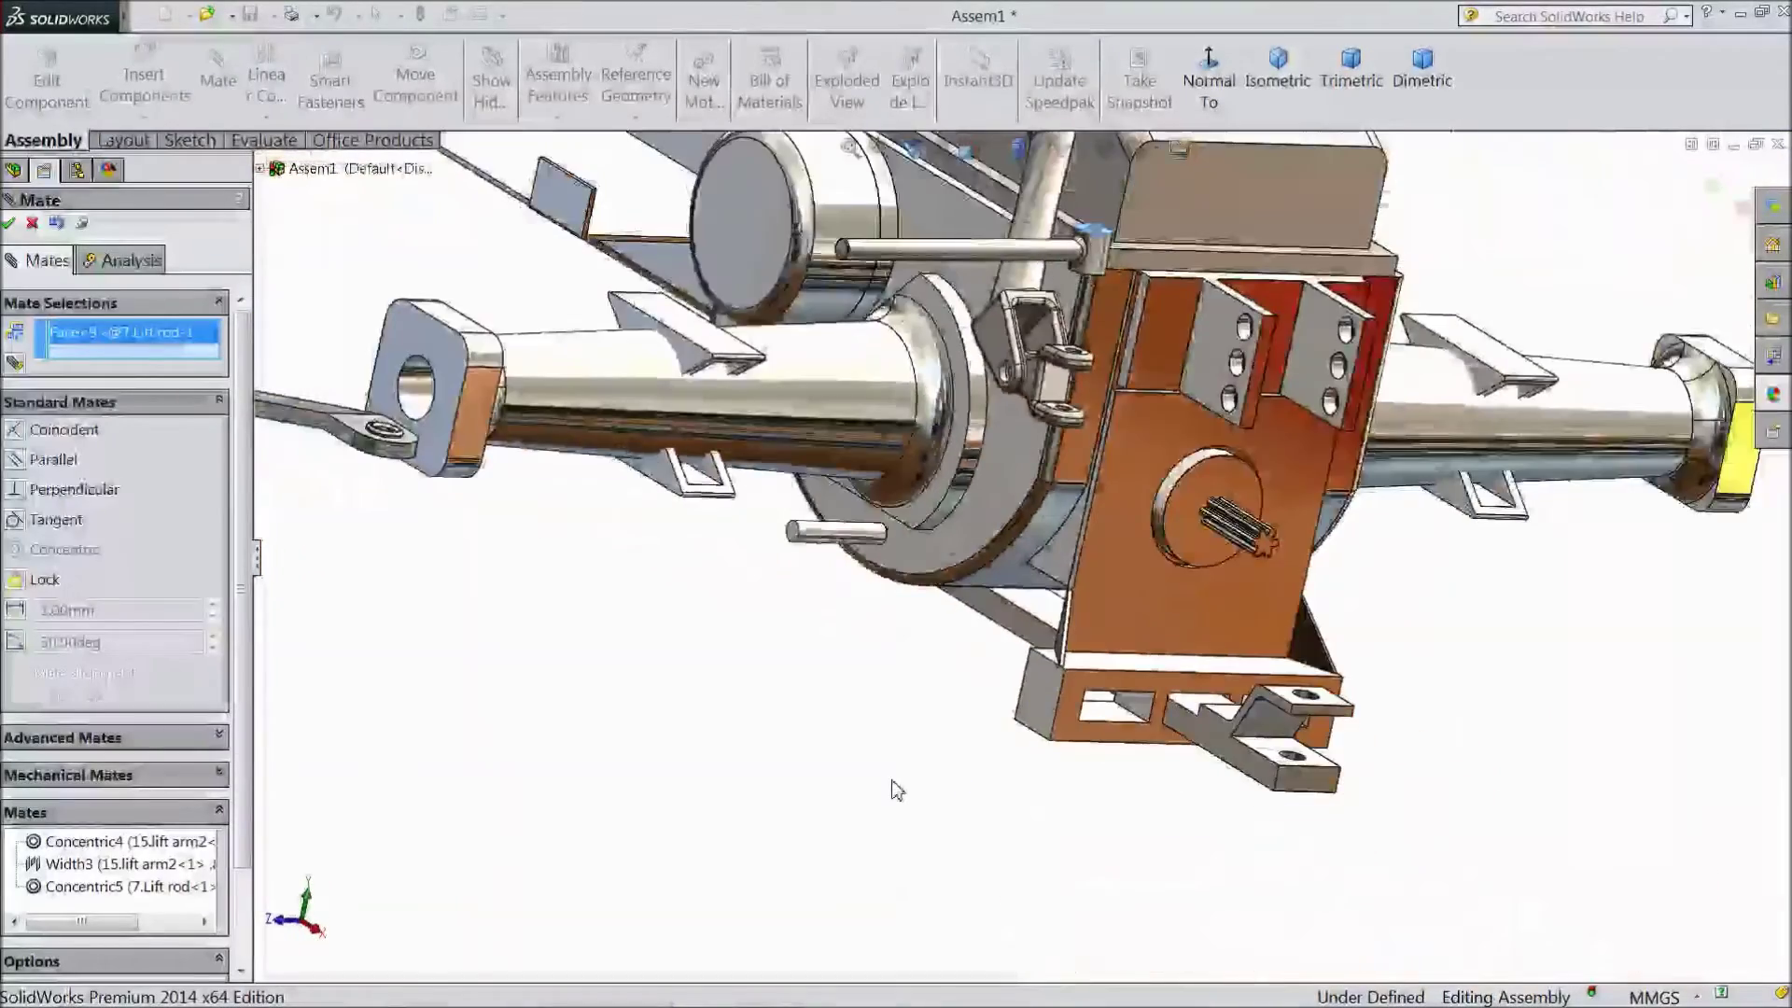
pyautogui.moveTo(891, 789); pyautogui.dragTo(1023, 560, button='middle')
pyautogui.scroll(2, 1064, 500)
pyautogui.scroll(-10, 1026, 499)
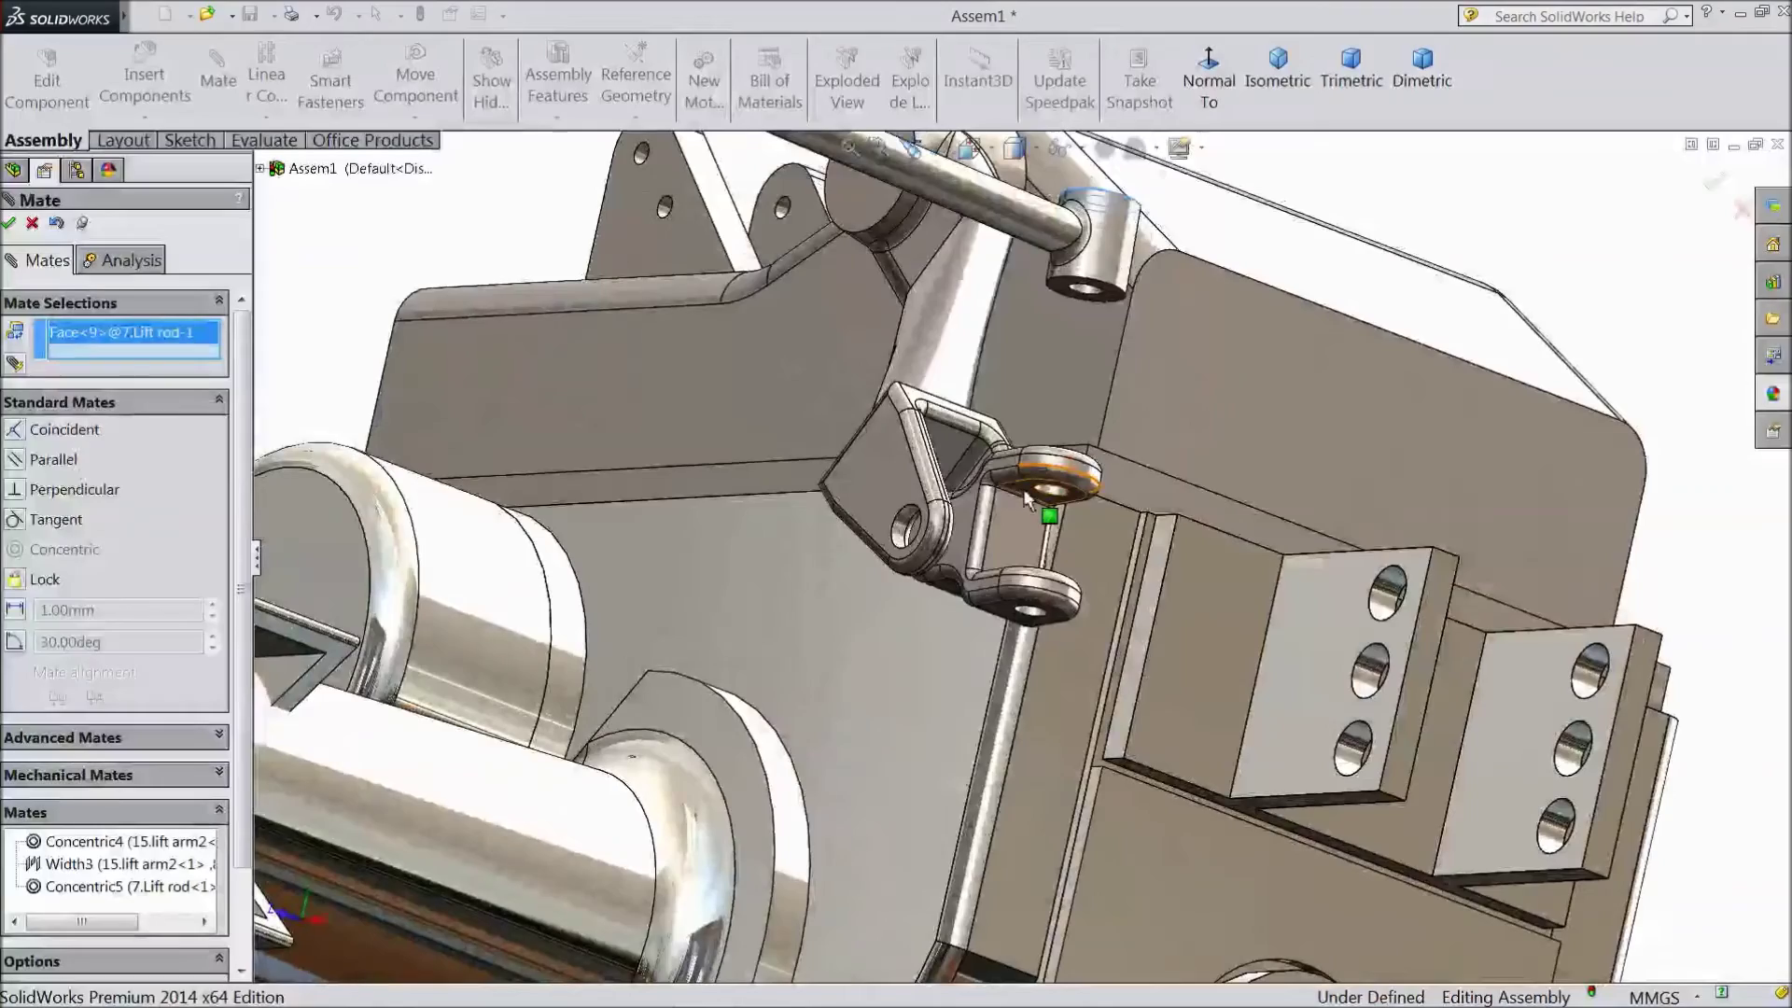
pyautogui.click(1025, 492)
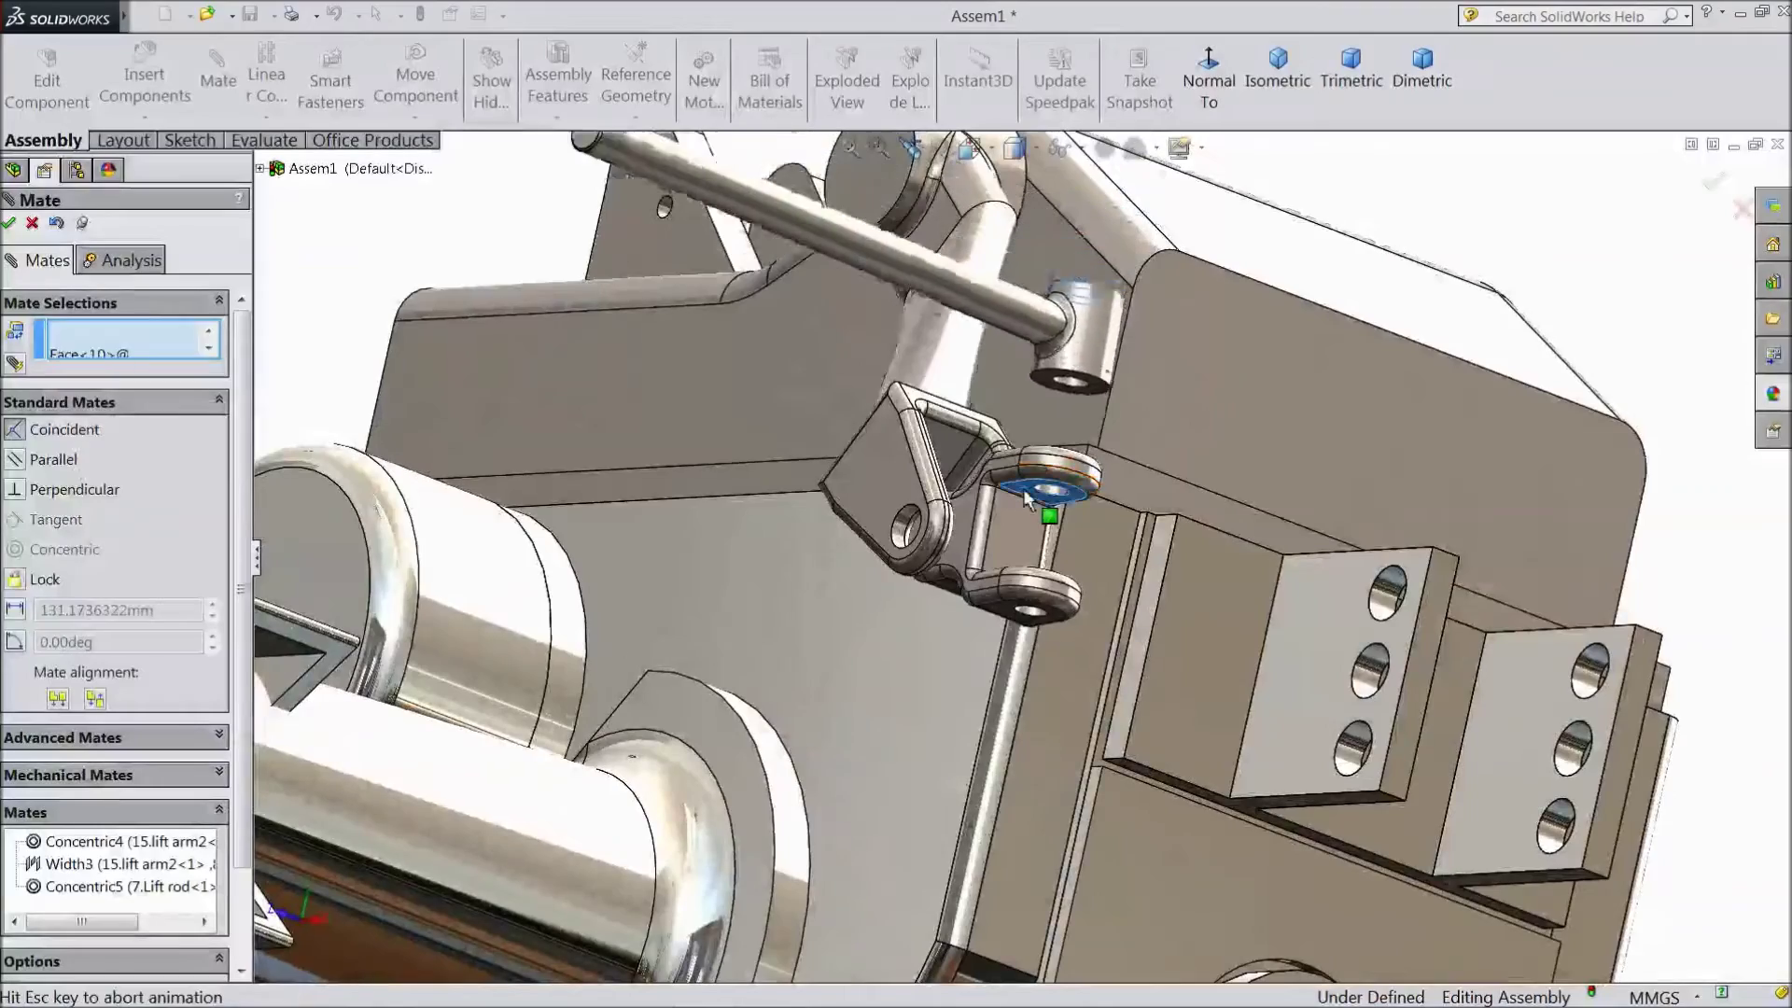
pyautogui.click(1284, 429)
pyautogui.moveTo(1179, 516); pyautogui.dragTo(1213, 362, button='middle')
pyautogui.scroll(5, 1213, 362)
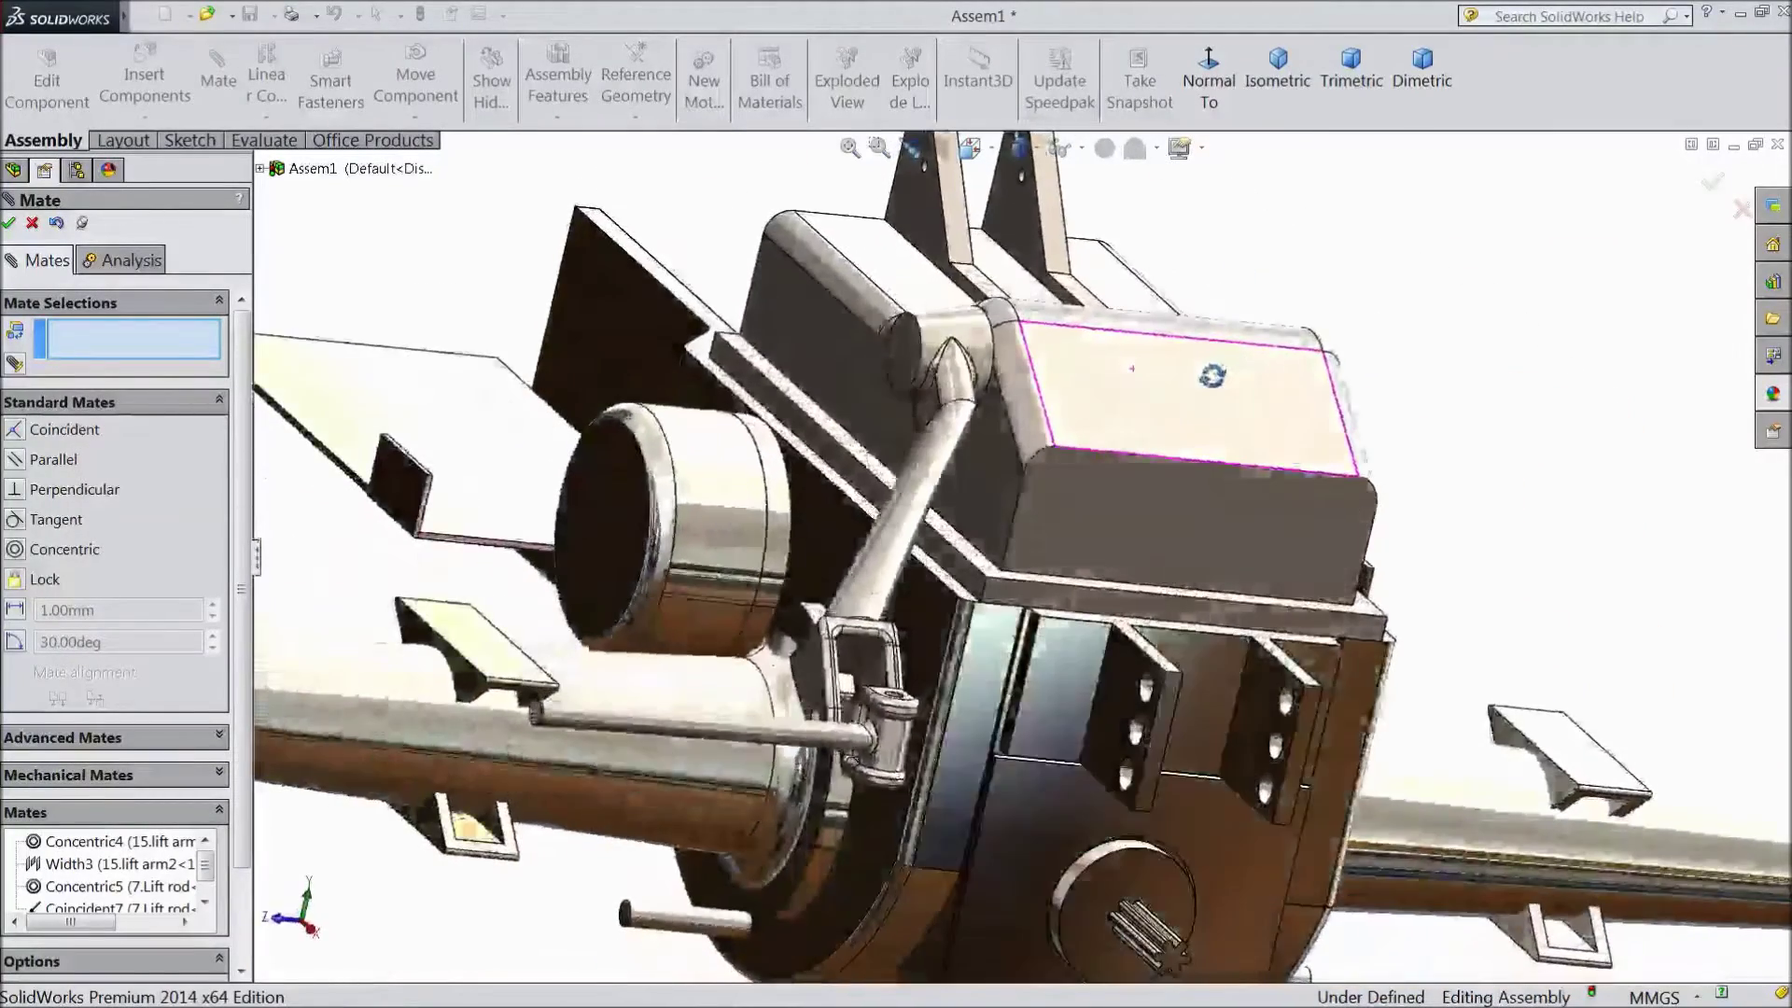
pyautogui.scroll(5, 1319, 336)
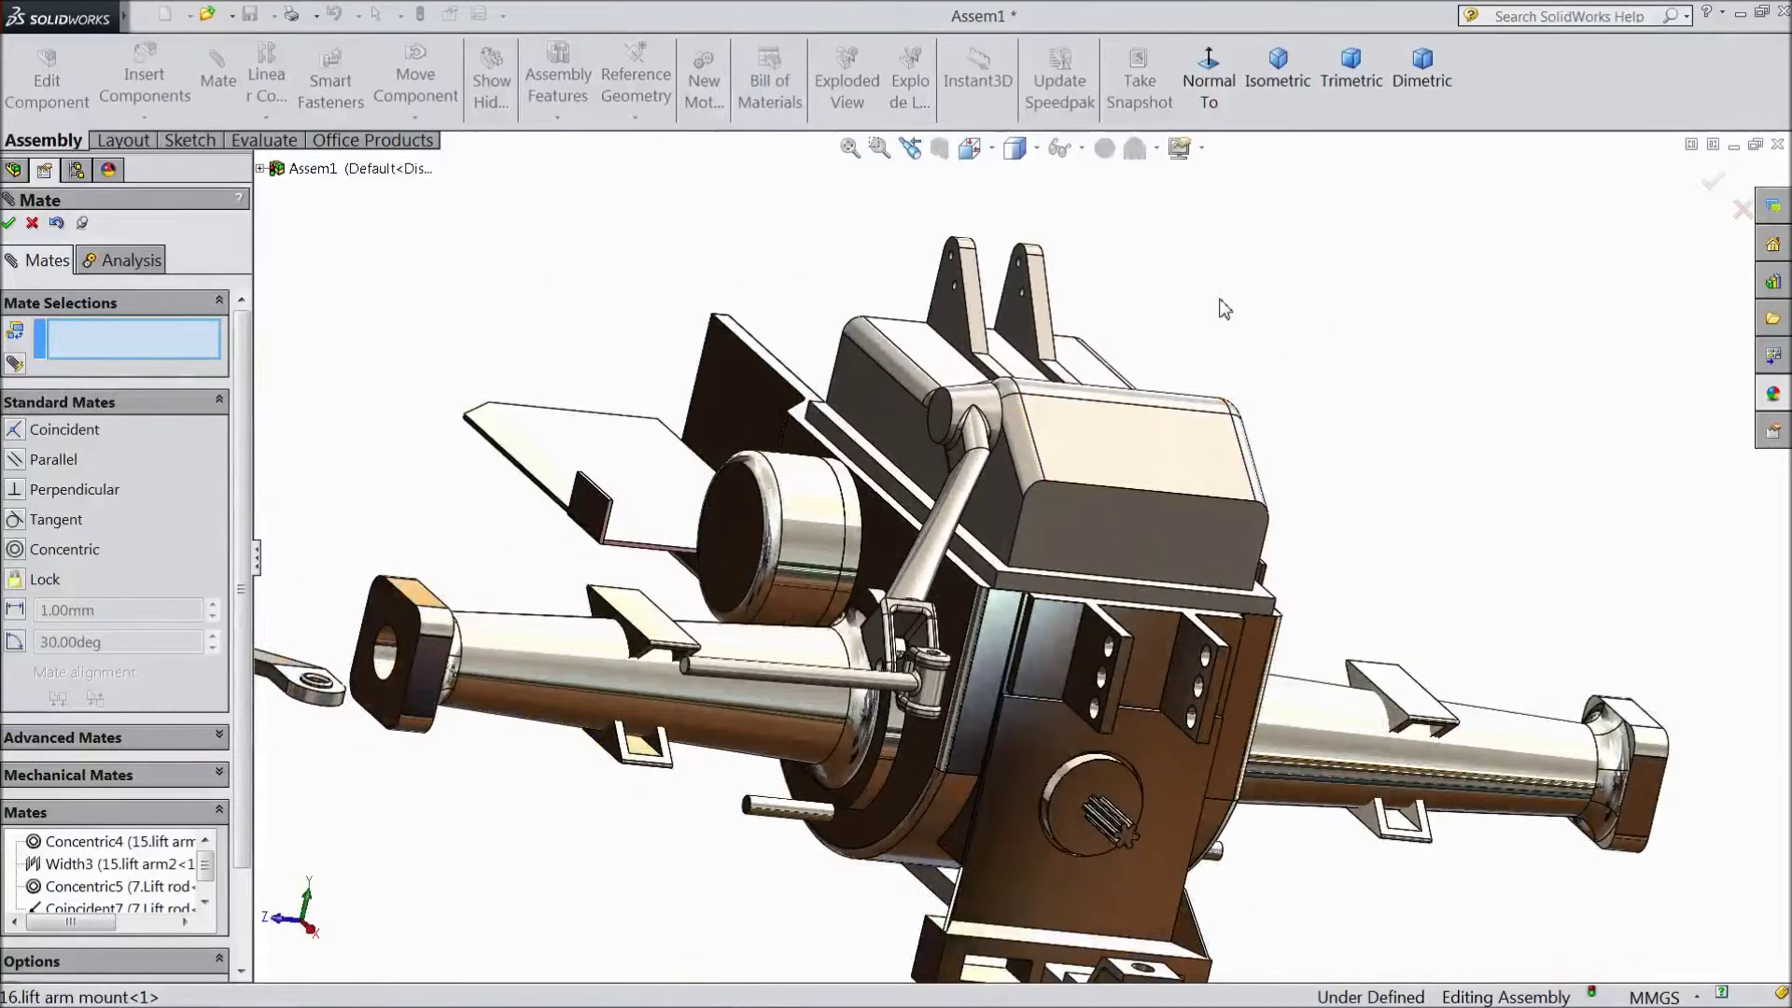
# Swing the lift rod down so it hangs below the pivot, and finish the mating session
pyautogui.moveTo(1219, 300); pyautogui.dragTo(1271, 325, button='middle')
pyautogui.moveTo(1055, 700); pyautogui.dragTo(1030, 819)
pyautogui.scroll(1, 1023, 805)
pyautogui.rightClick(1021, 800)
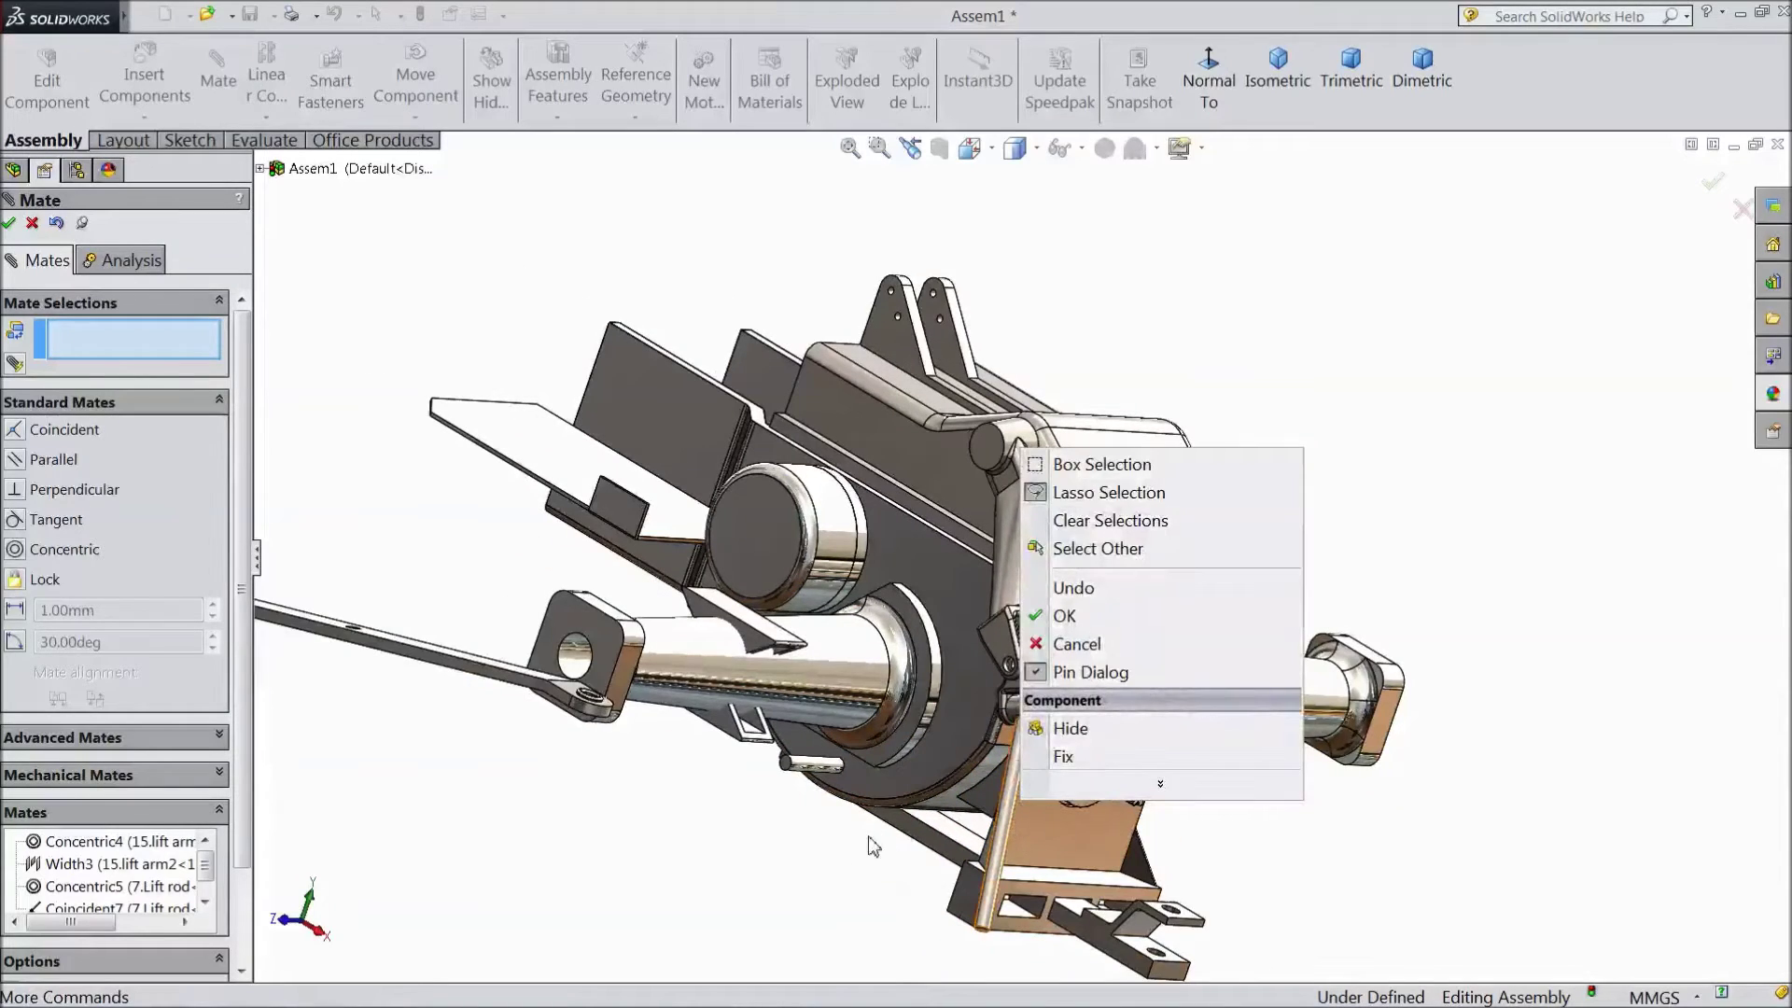
pyautogui.click(797, 864)
pyautogui.moveTo(797, 864); pyautogui.dragTo(777, 833, button='middle')
pyautogui.click(8, 222)
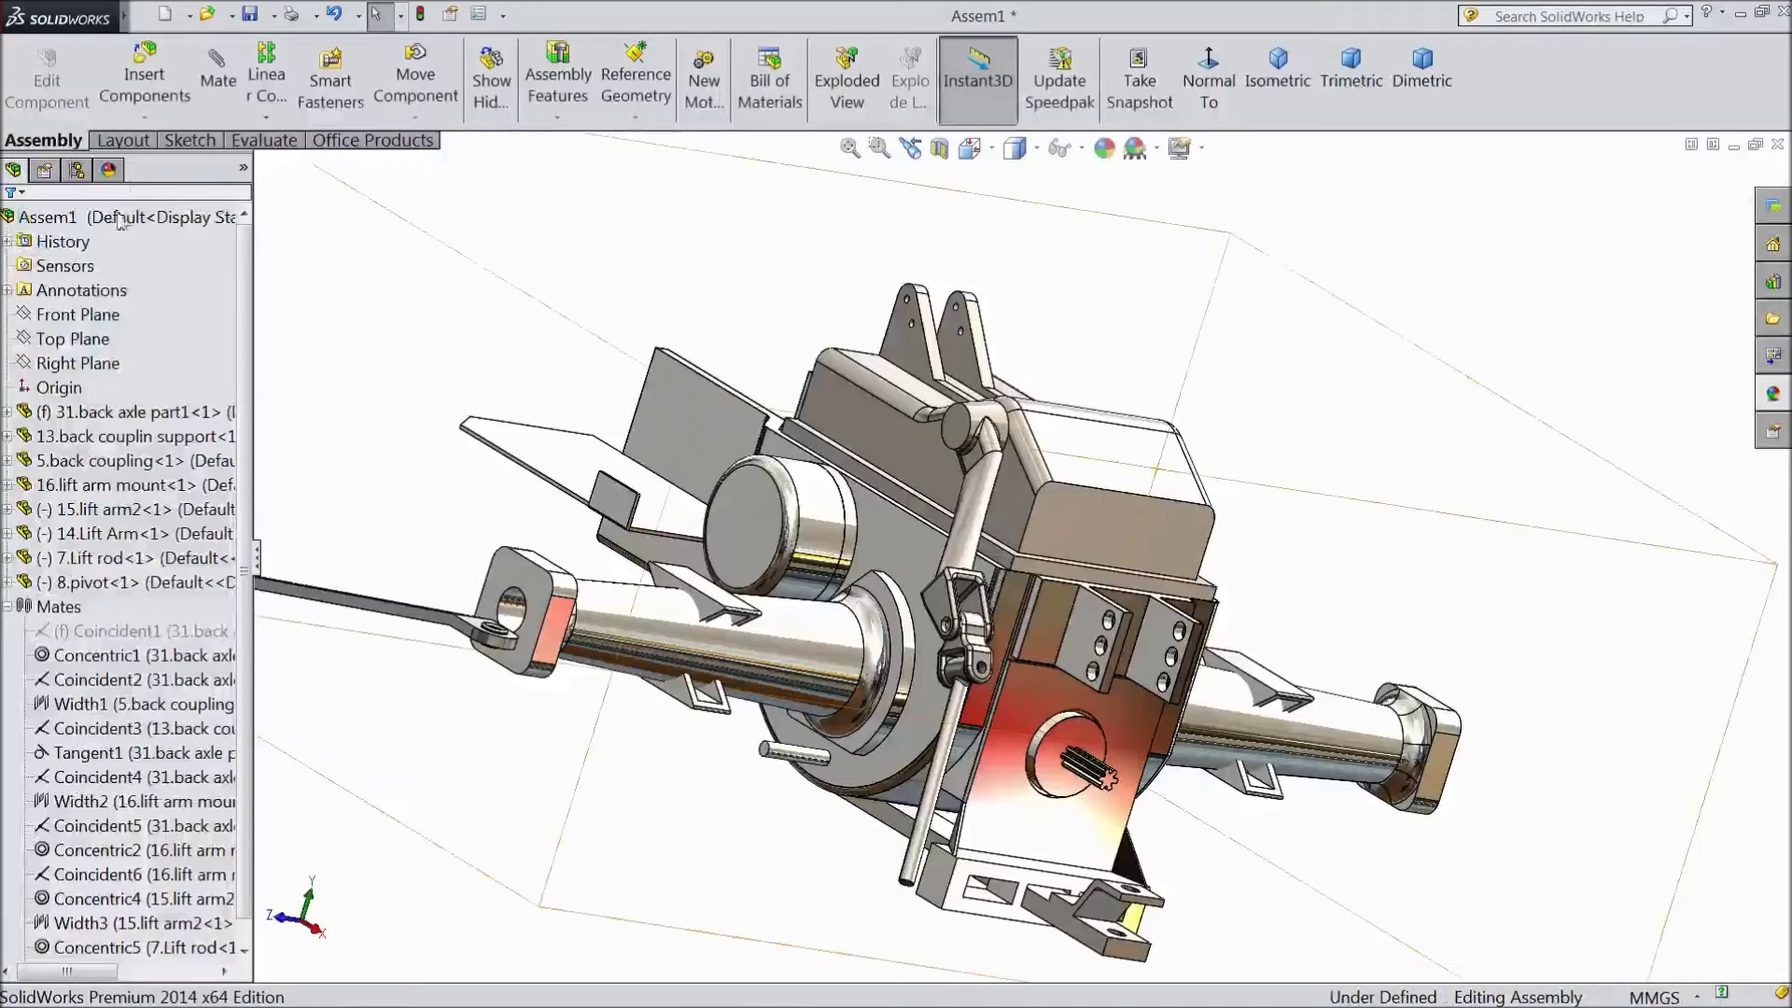
# Insert the 6.Arm Caliper part and place it in open space beside the axle, near the lift rod's lower end
pyautogui.click(145, 93)
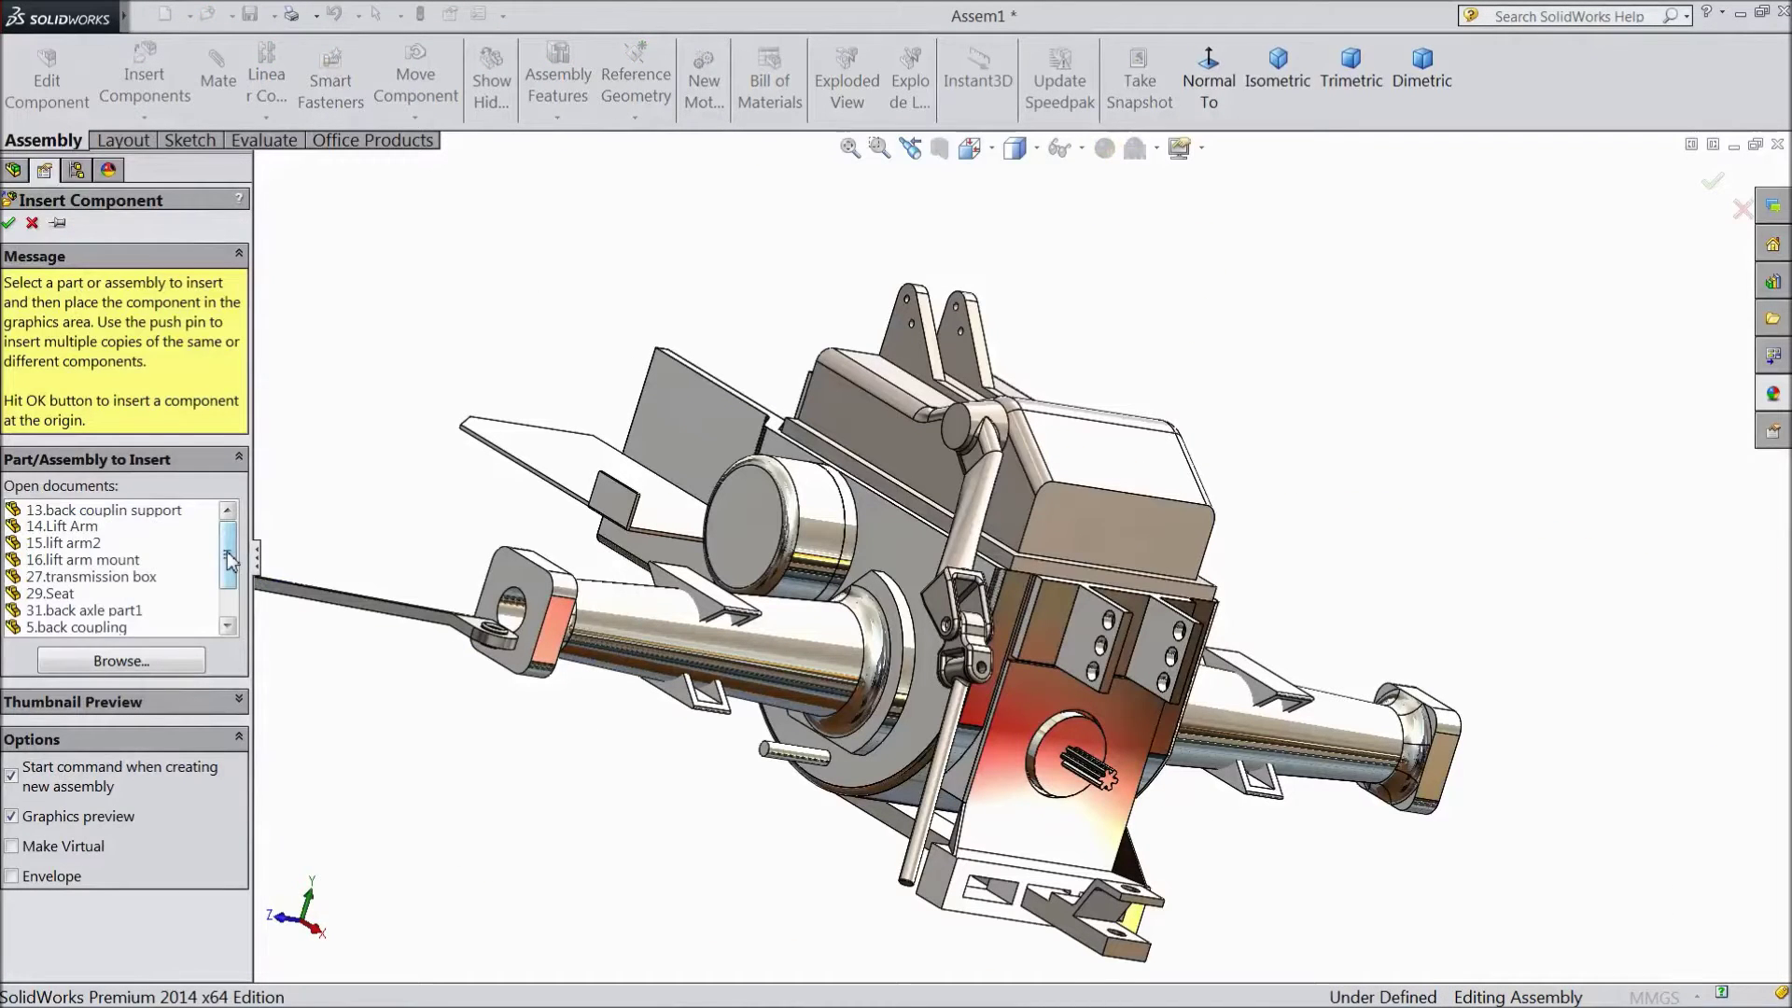
pyautogui.moveTo(229, 560); pyautogui.dragTo(228, 595)
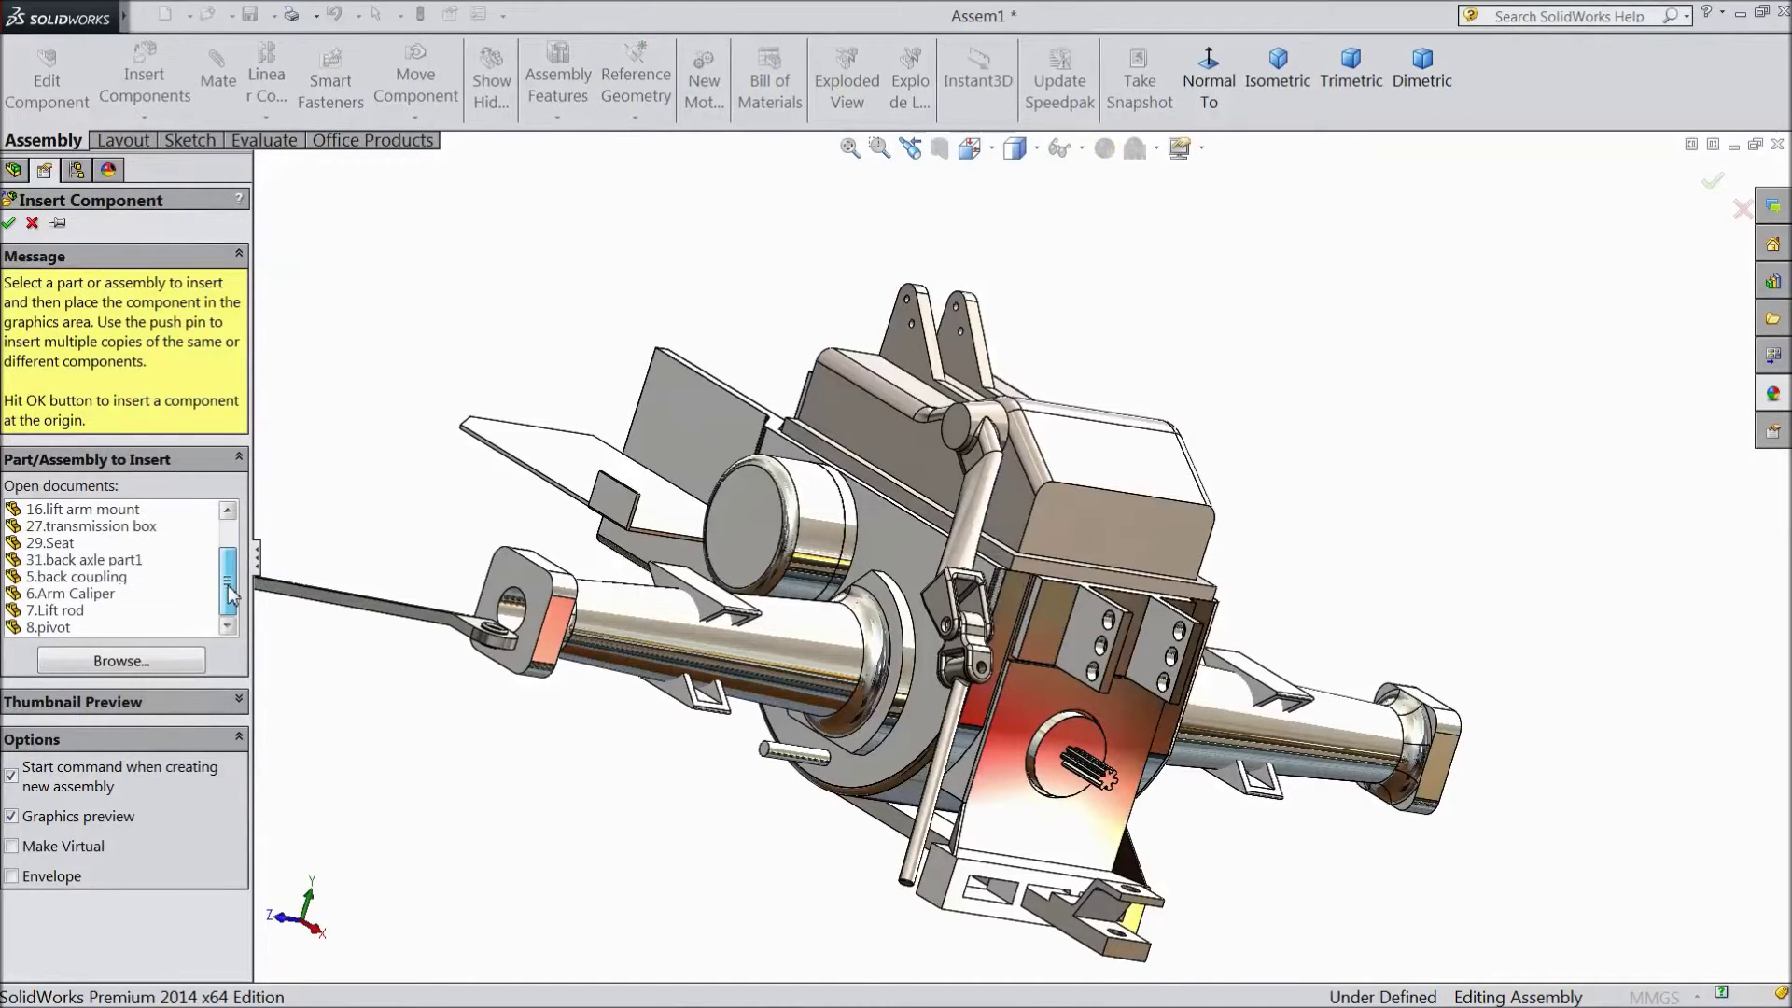
pyautogui.click(98, 597)
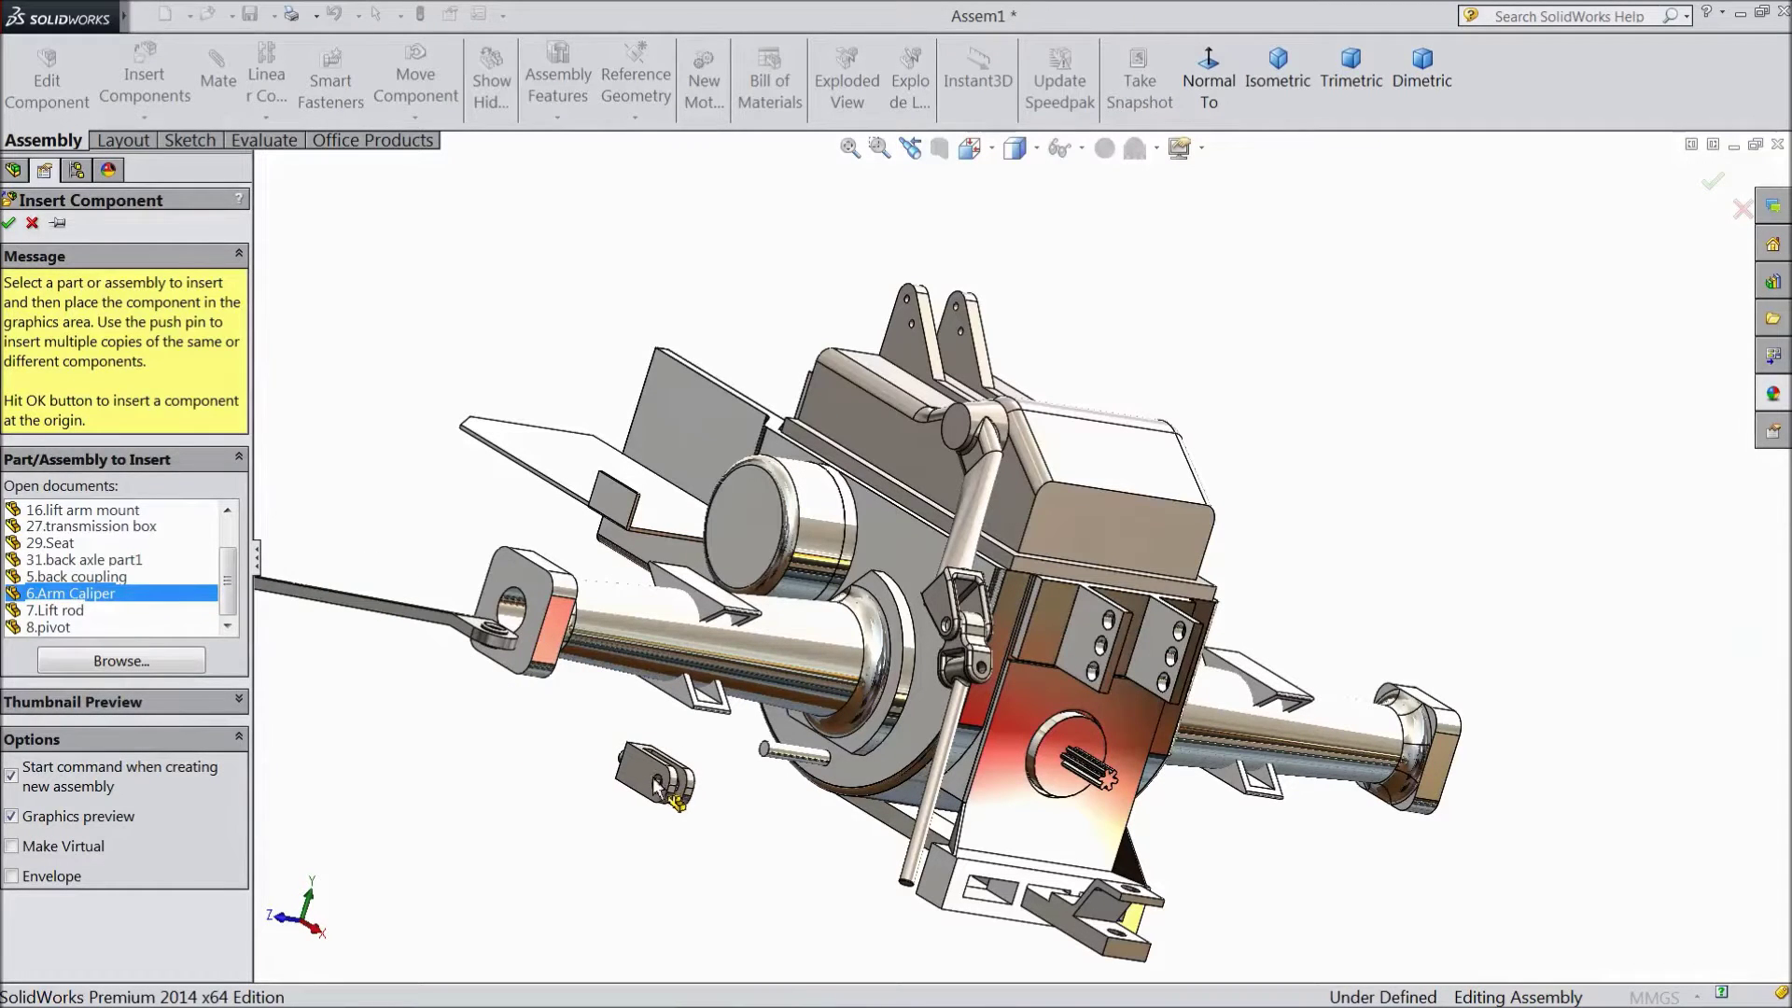
pyautogui.click(658, 812)
# Add a Coincident mate between the lift rod's lower end face and the end face of the Arm Caliper's round stub
pyautogui.scroll(-5, 924, 821)
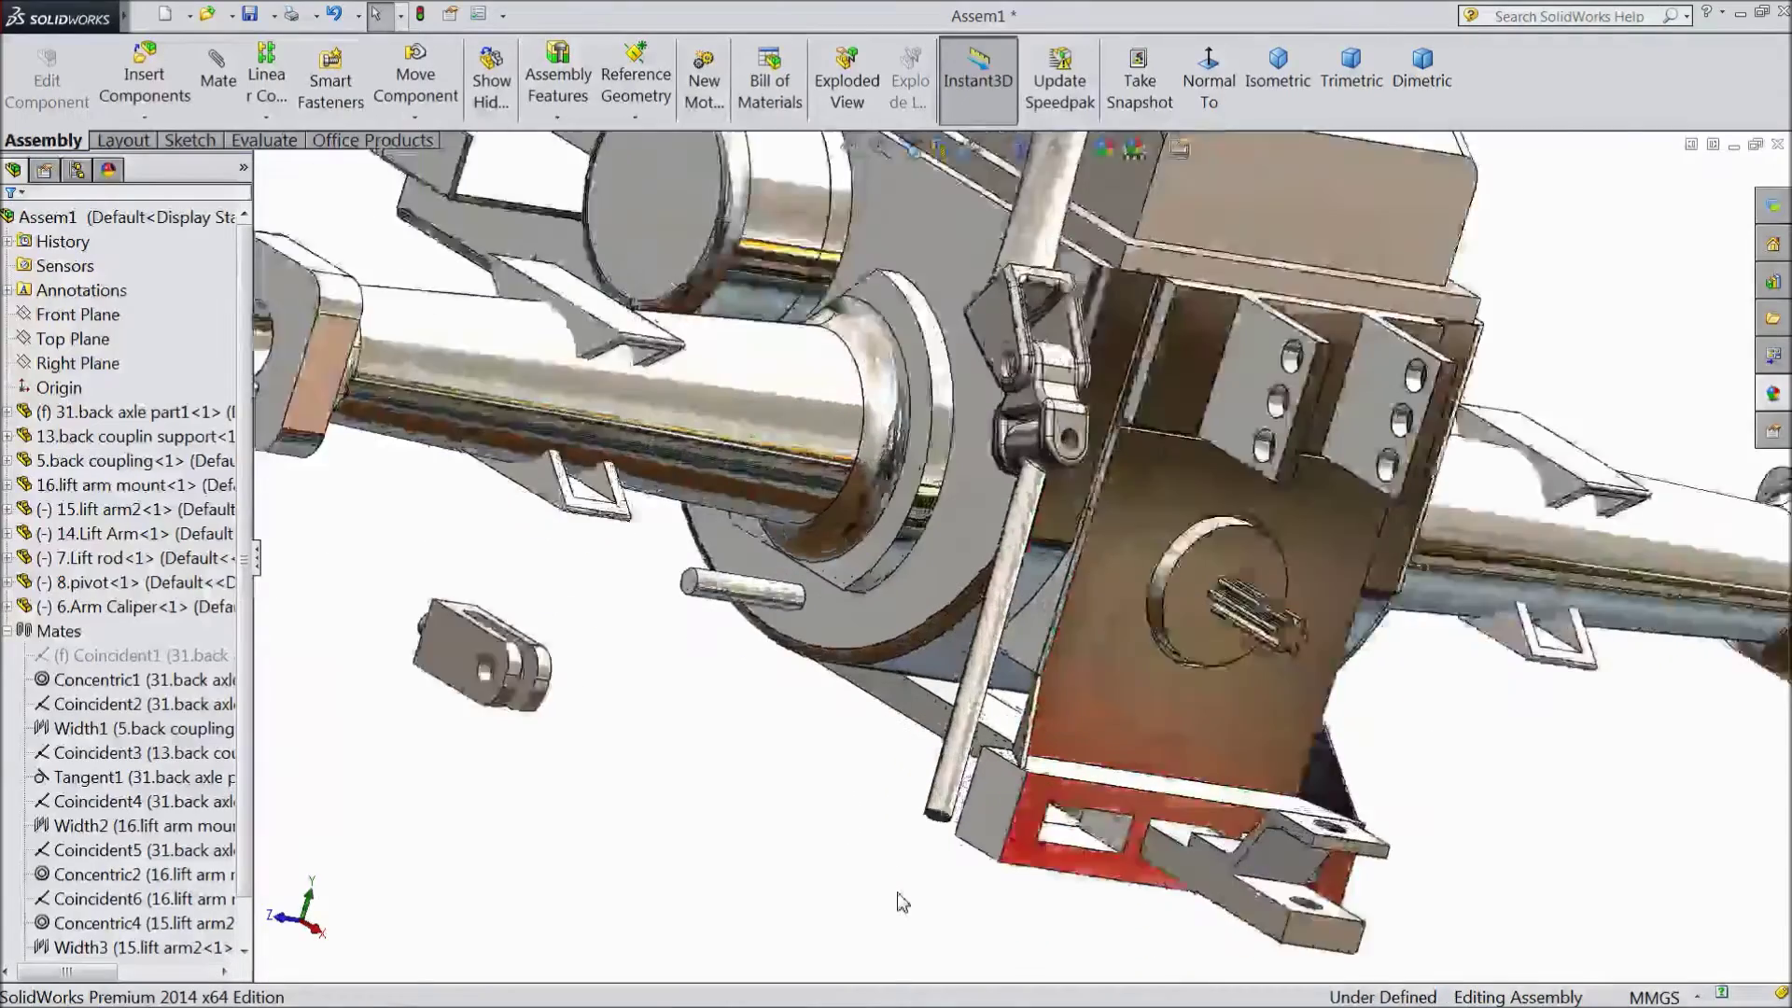
pyautogui.click(964, 769)
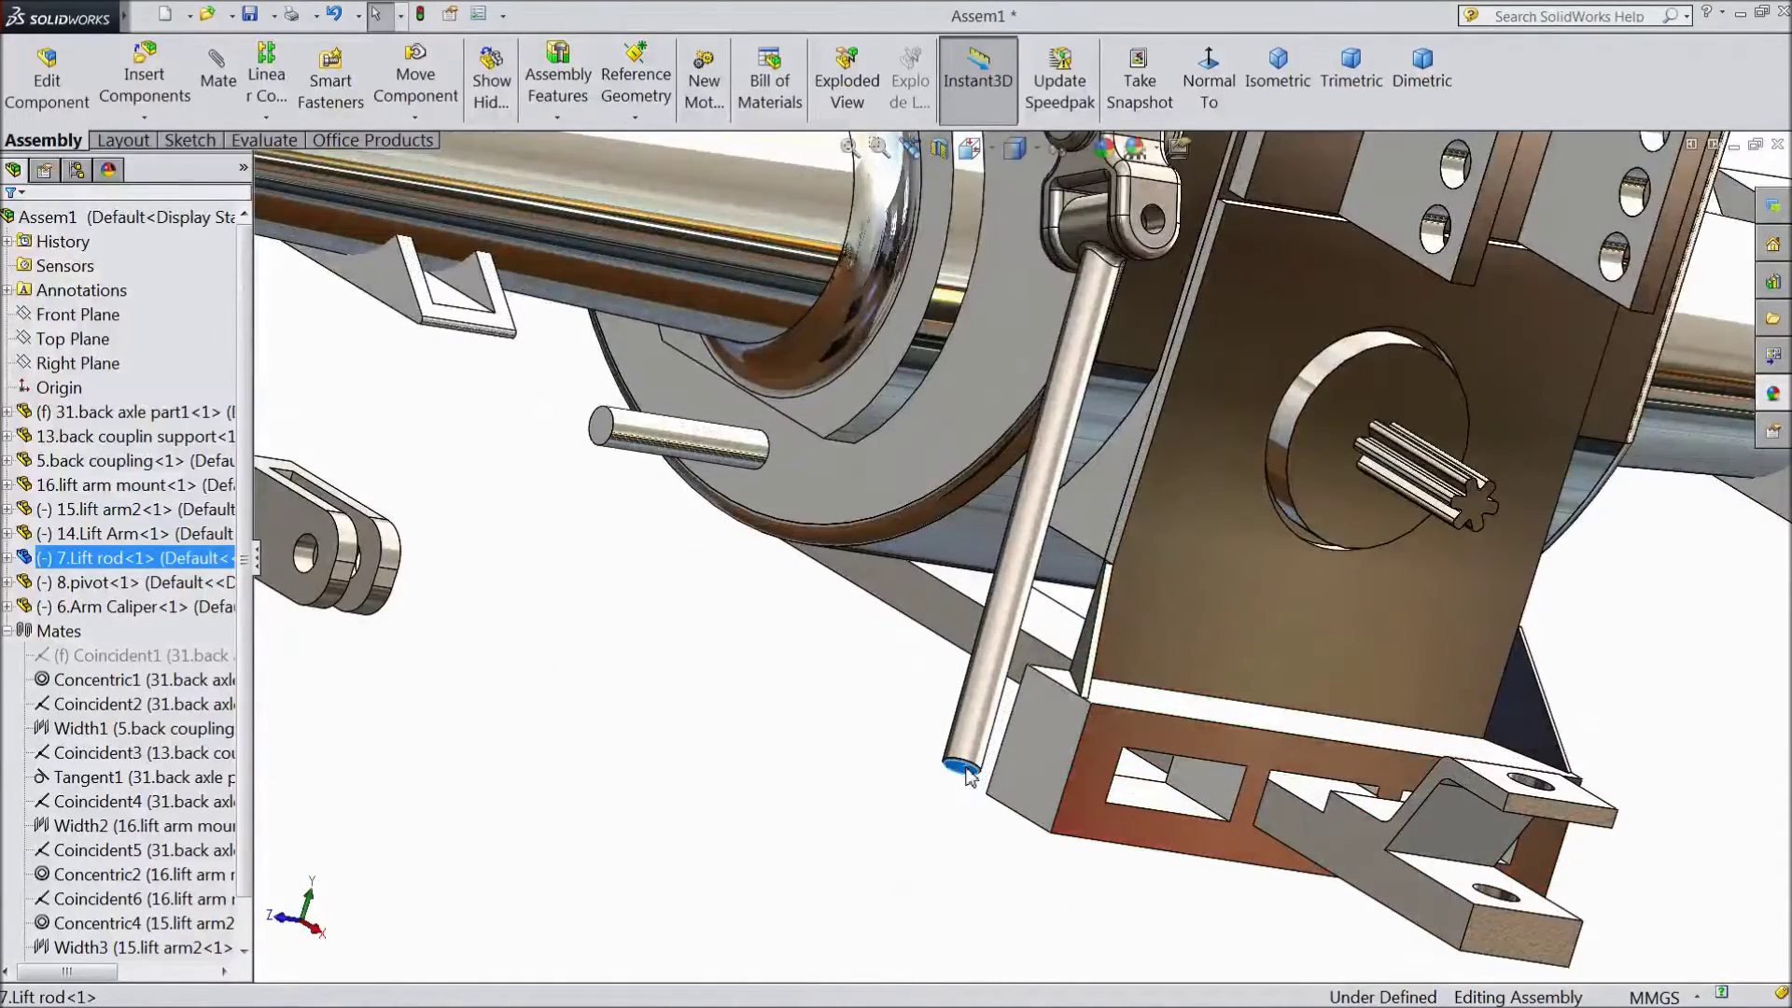
pyautogui.press('m')
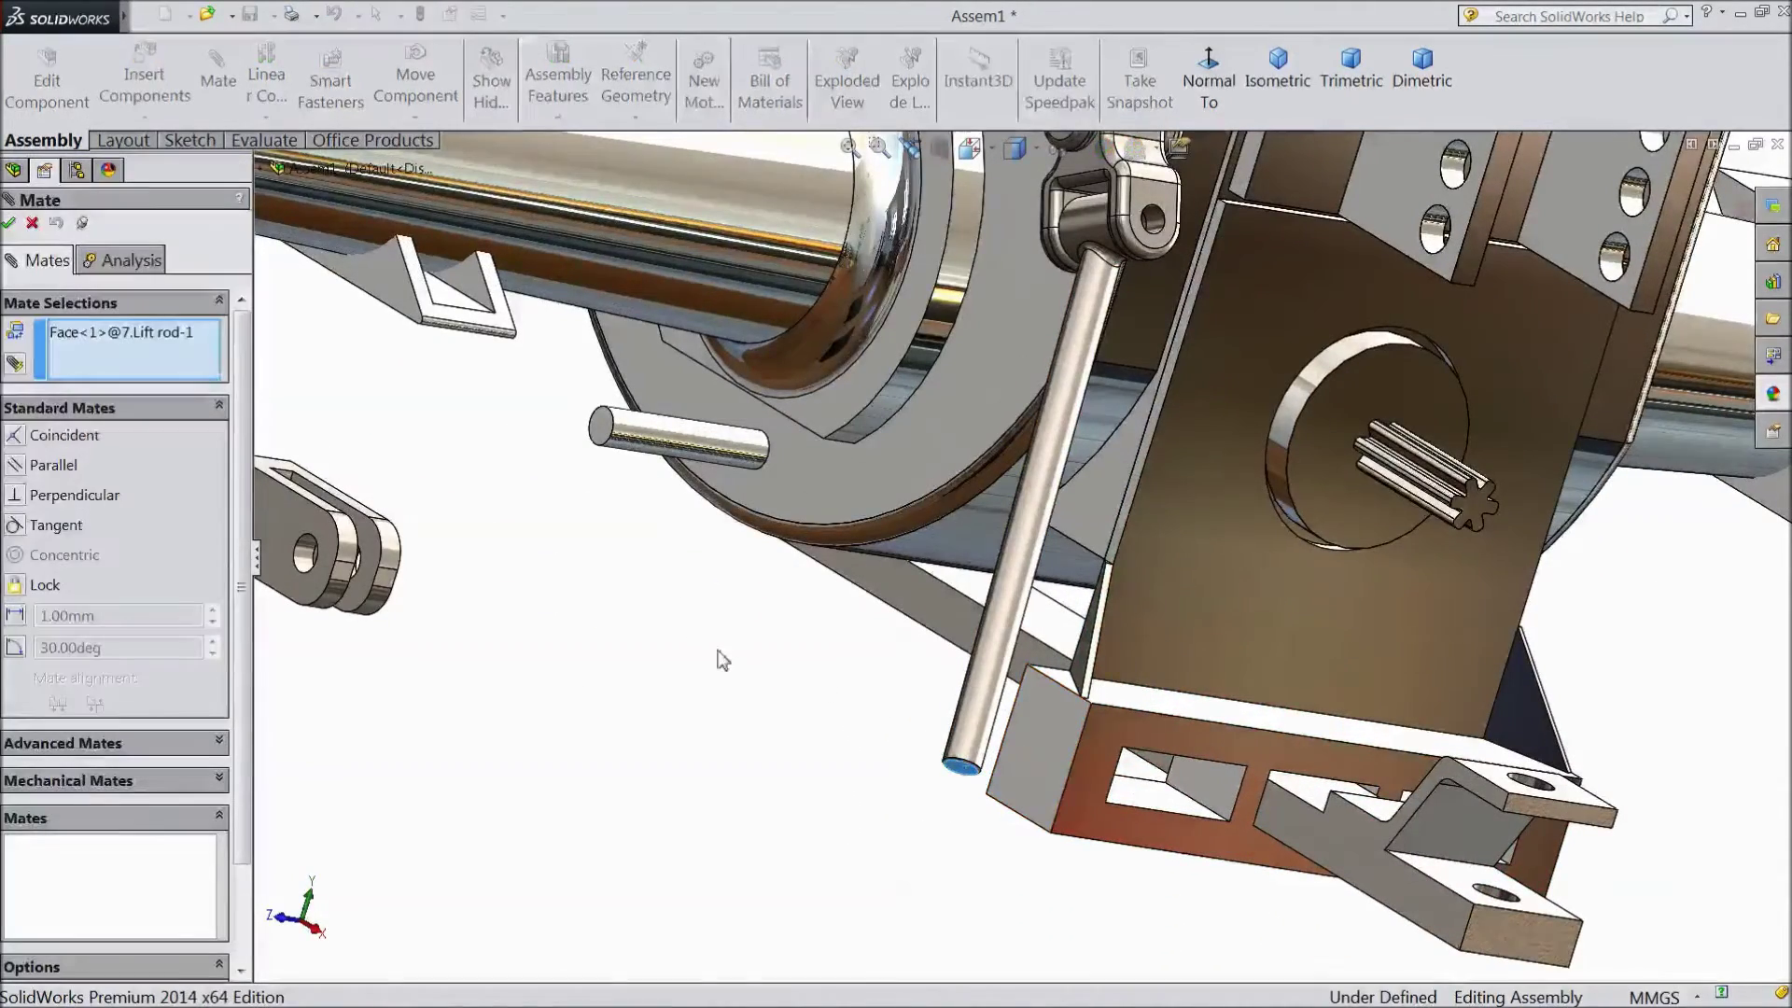
pyautogui.scroll(-1, 629, 660)
pyautogui.rightClick(701, 645)
pyautogui.click(593, 569)
pyautogui.moveTo(529, 476); pyautogui.dragTo(691, 598, button='middle')
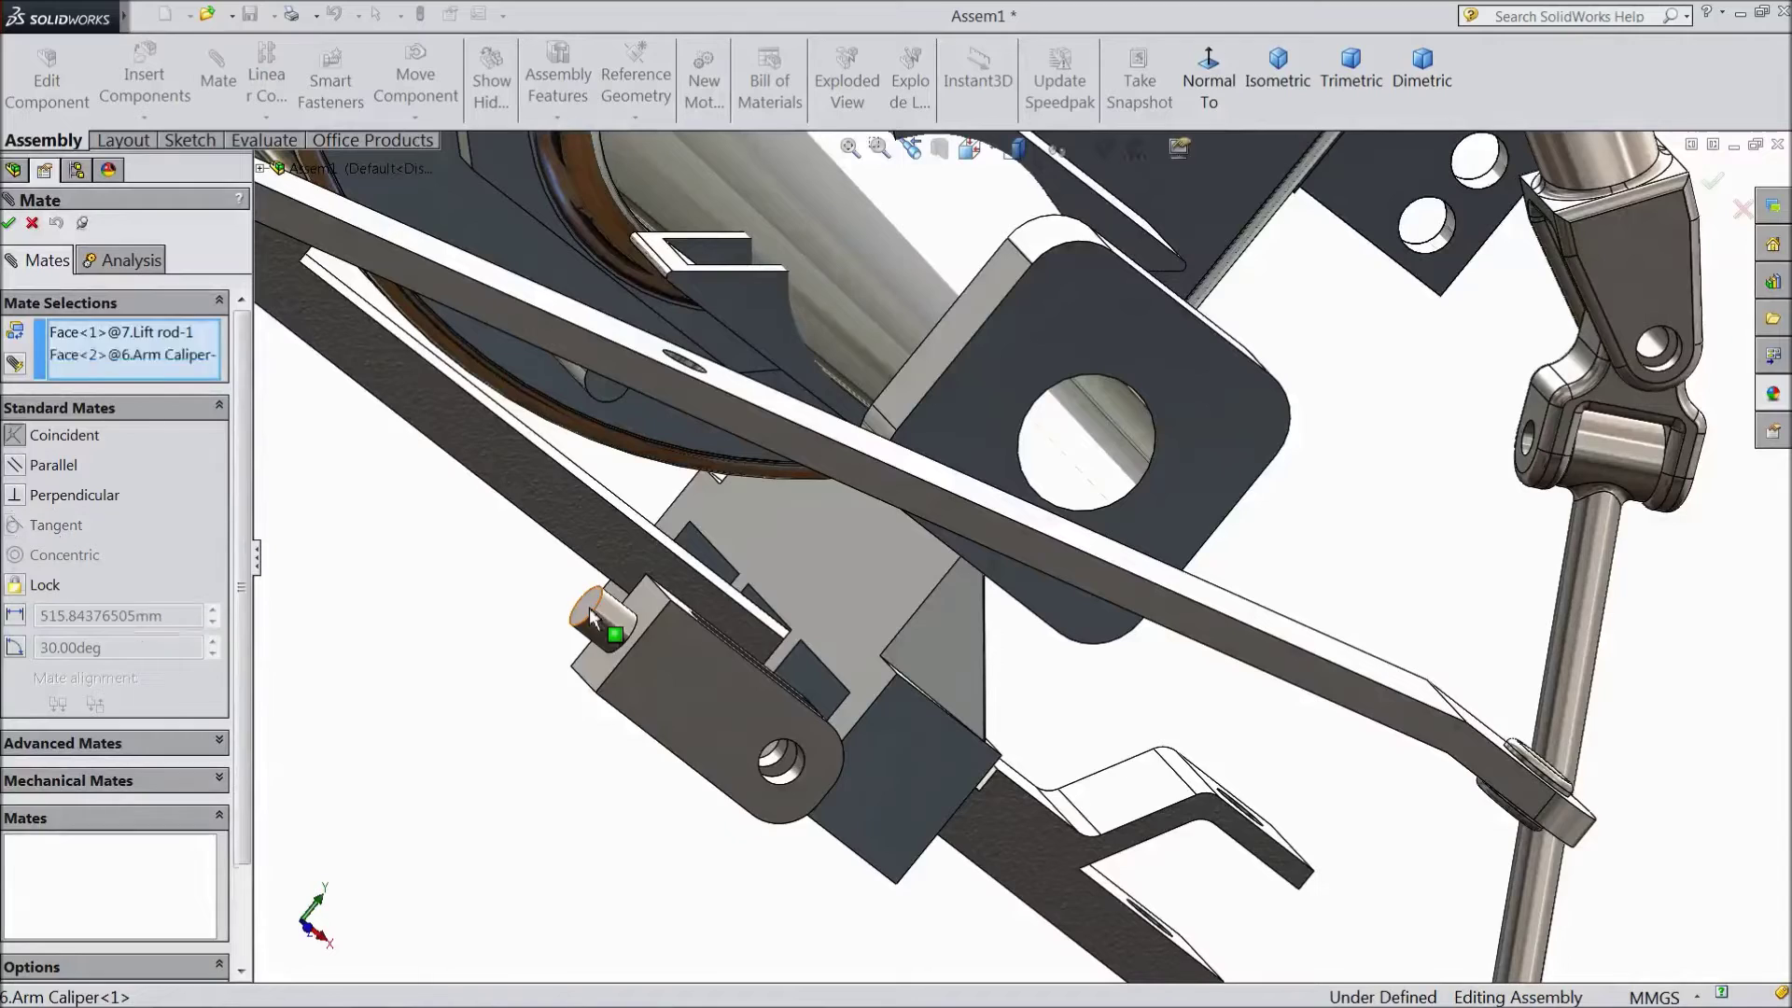
pyautogui.click(591, 611)
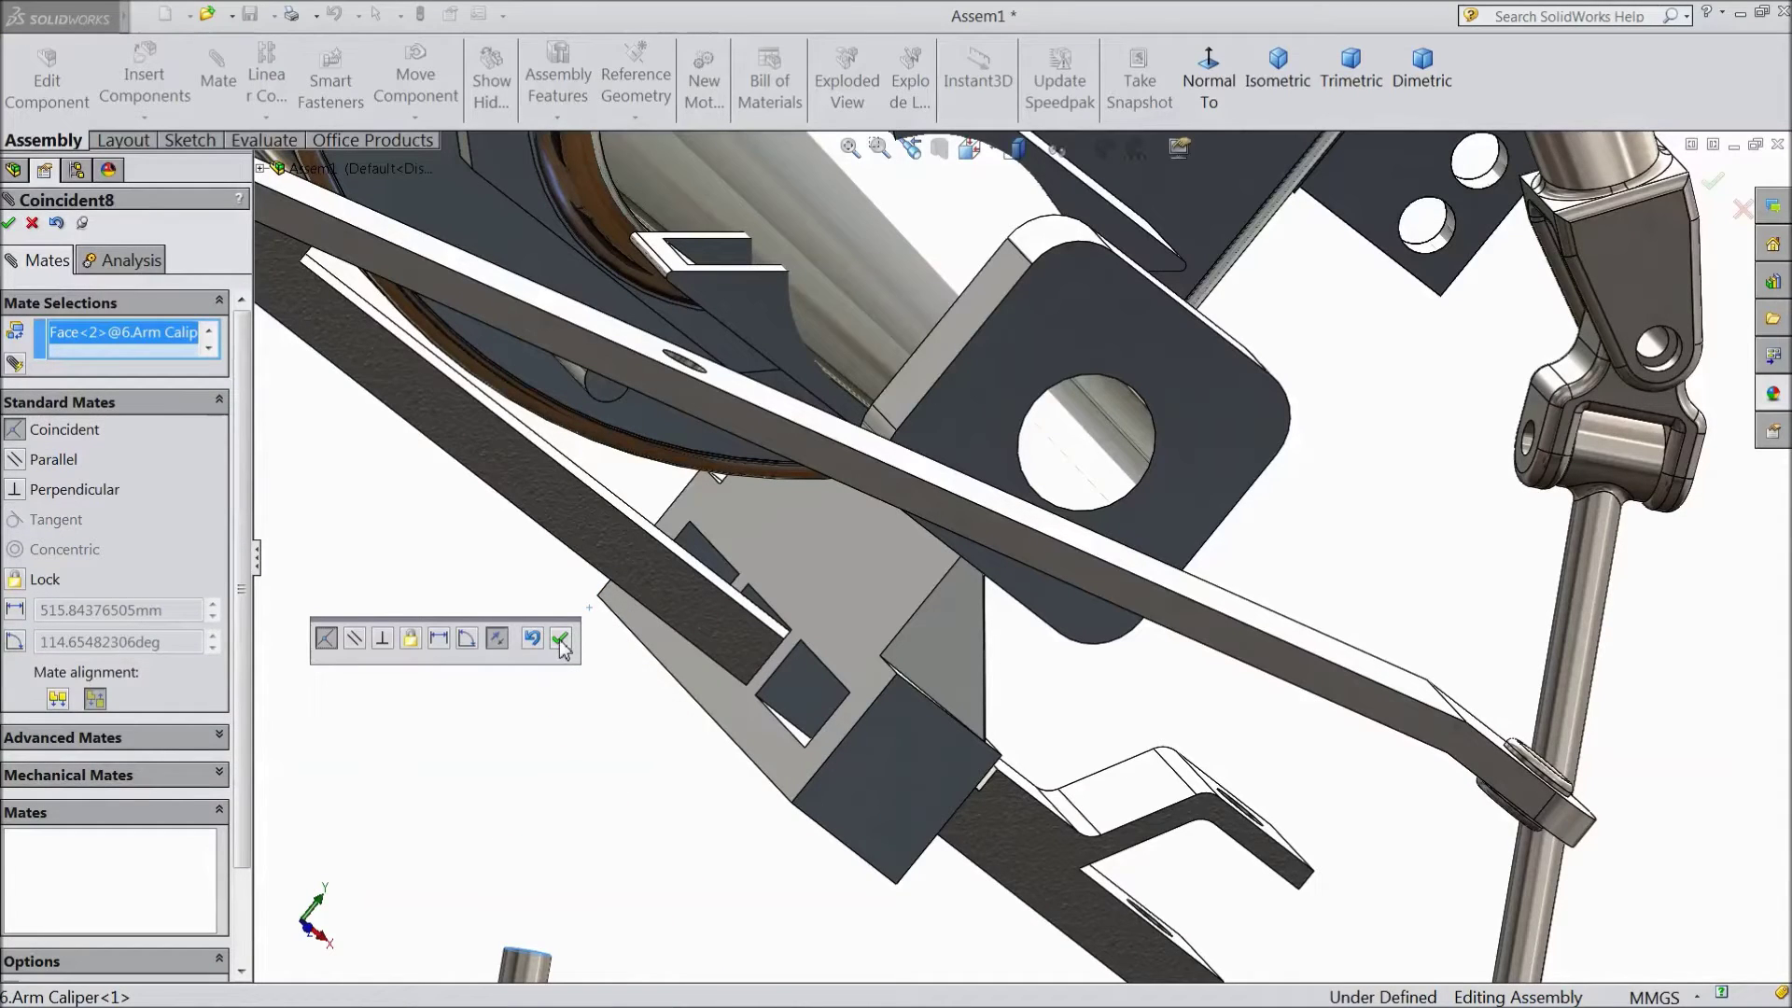
pyautogui.click(561, 638)
pyautogui.scroll(5, 565, 670)
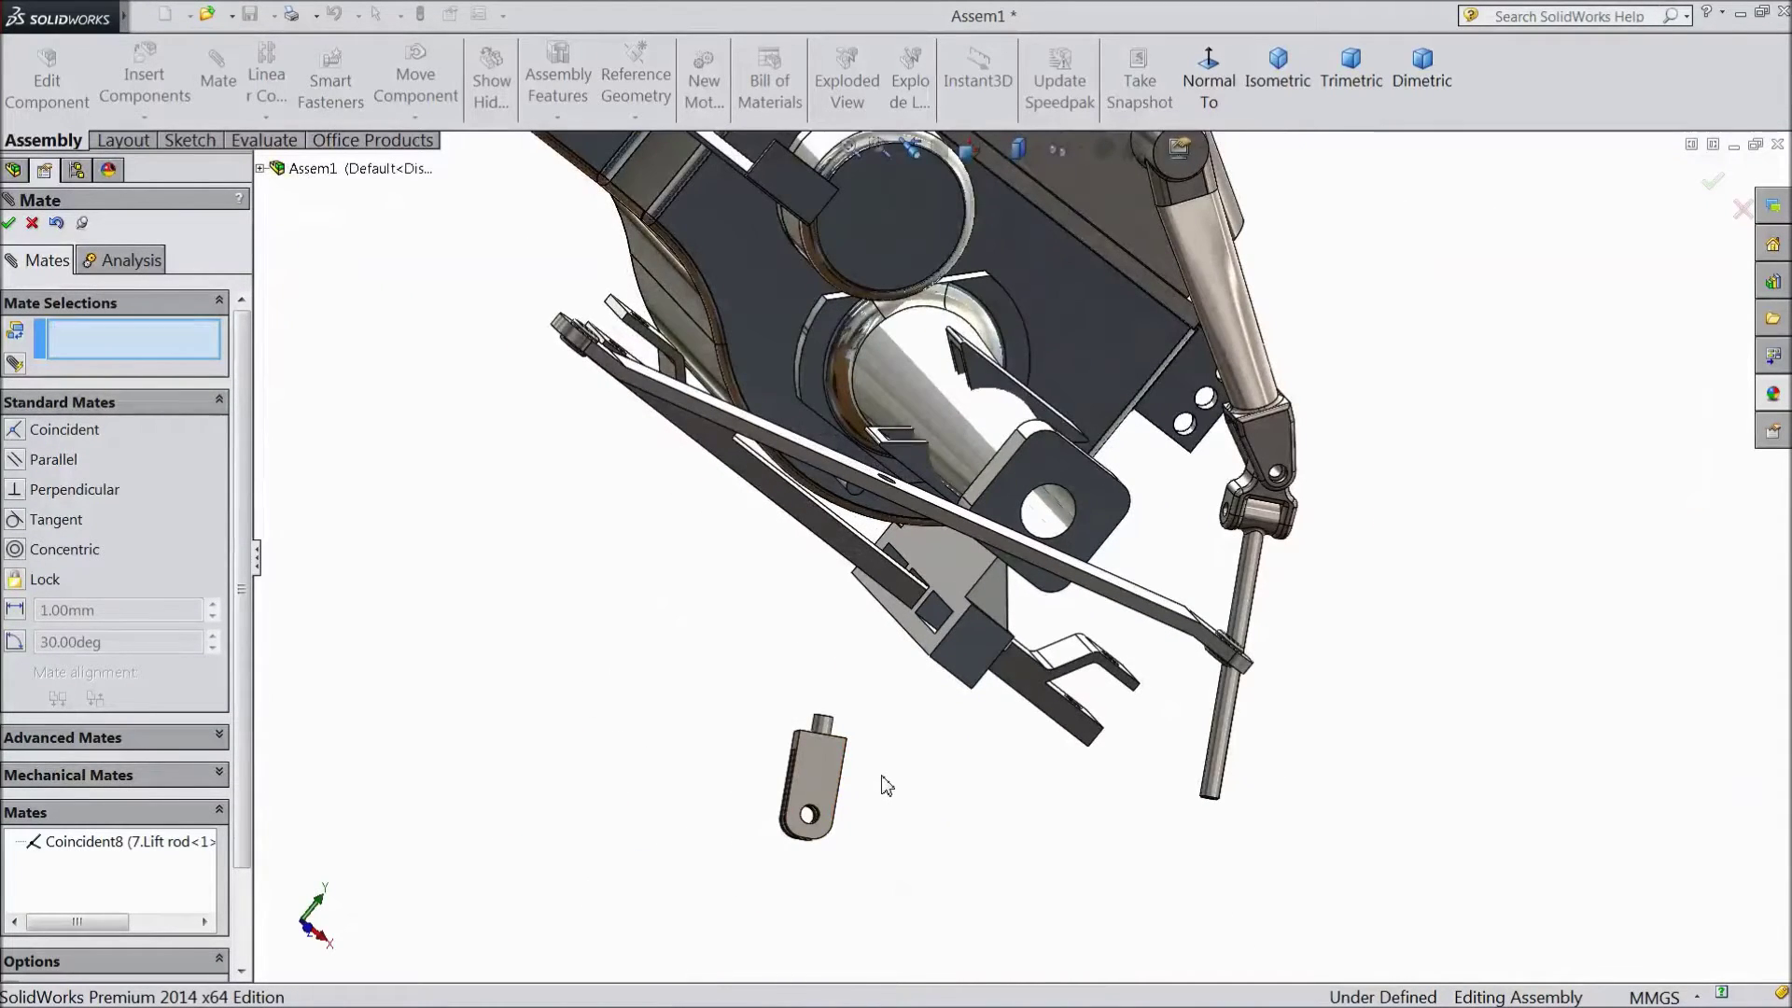
pyautogui.moveTo(896, 774); pyautogui.dragTo(592, 652, button='middle')
pyautogui.scroll(-5, 891, 691)
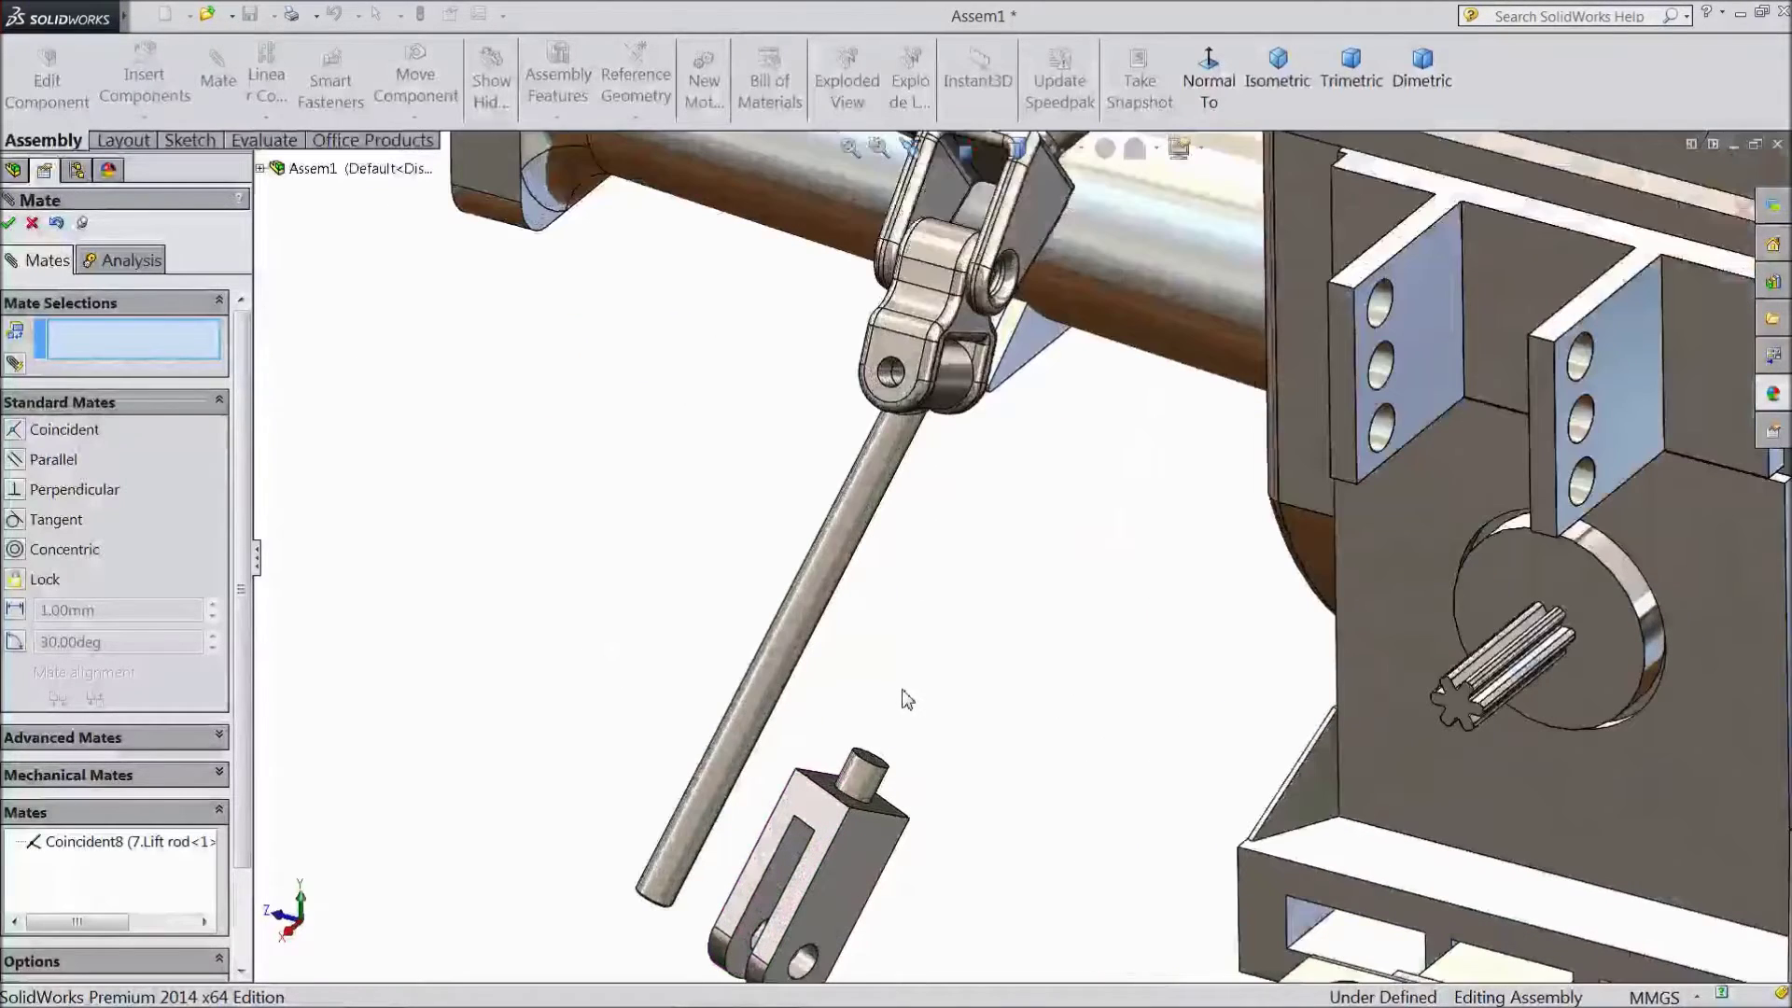
pyautogui.scroll(-1, 904, 702)
pyautogui.scroll(1, 906, 725)
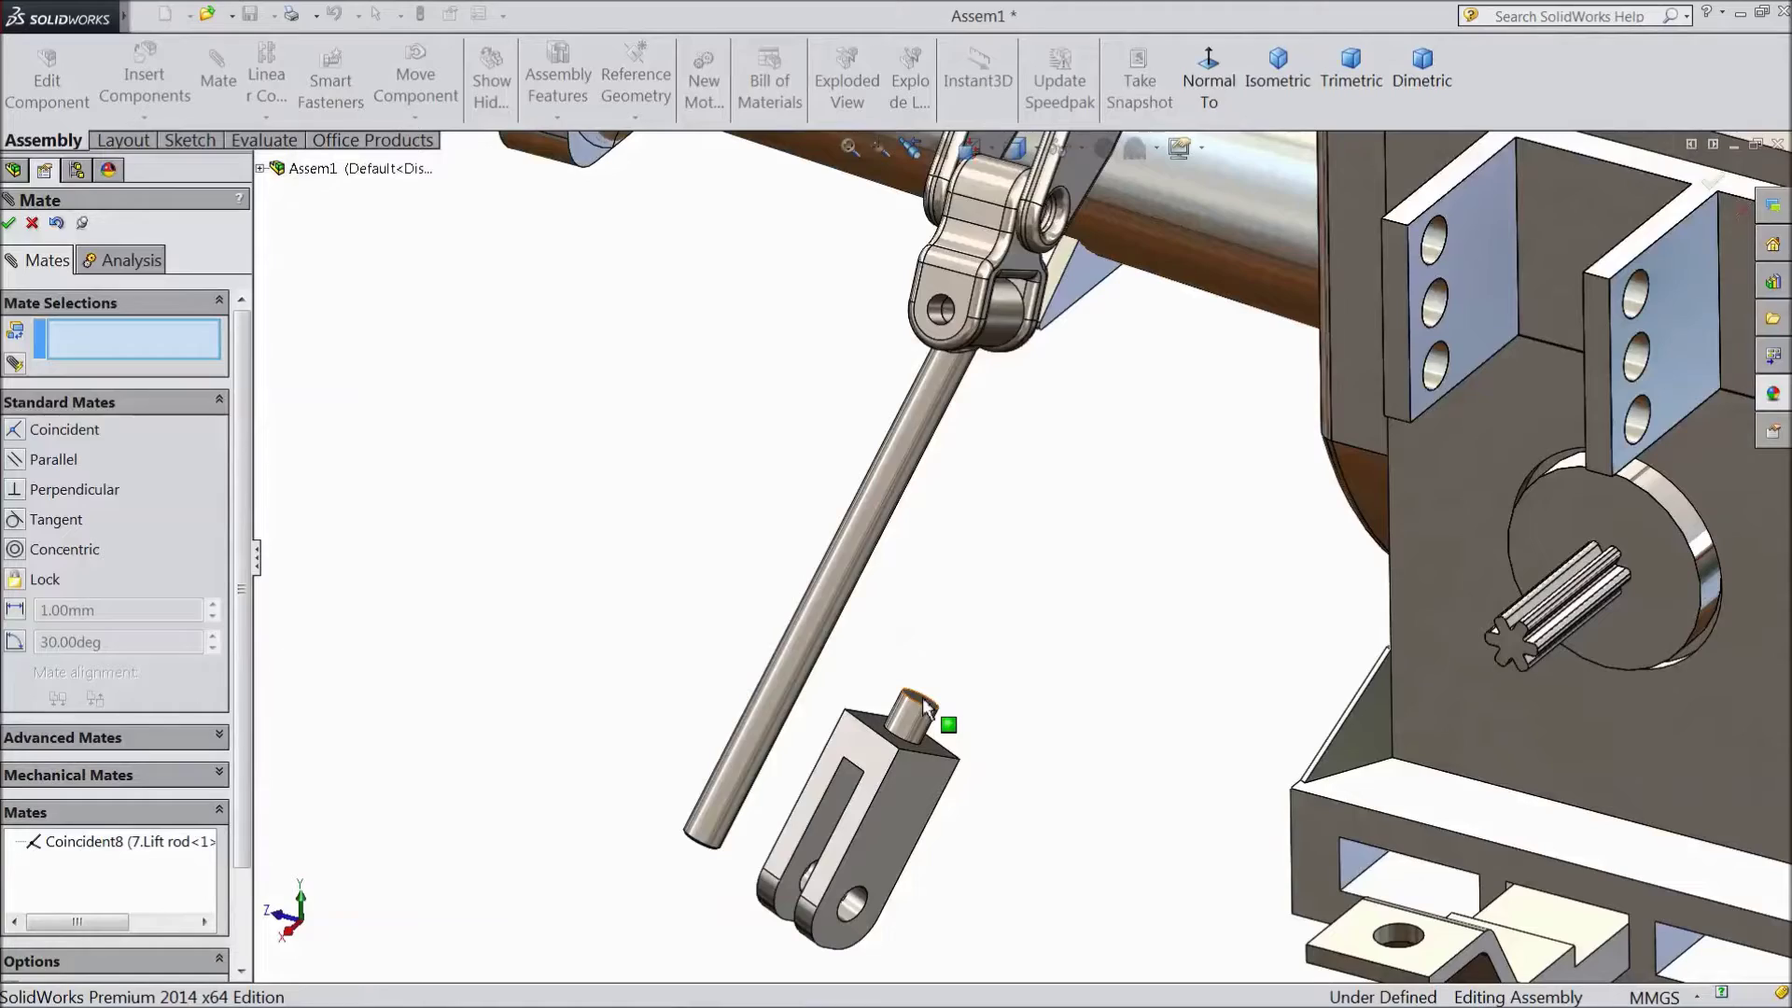
pyautogui.moveTo(922, 697); pyautogui.dragTo(930, 666, button='middle')
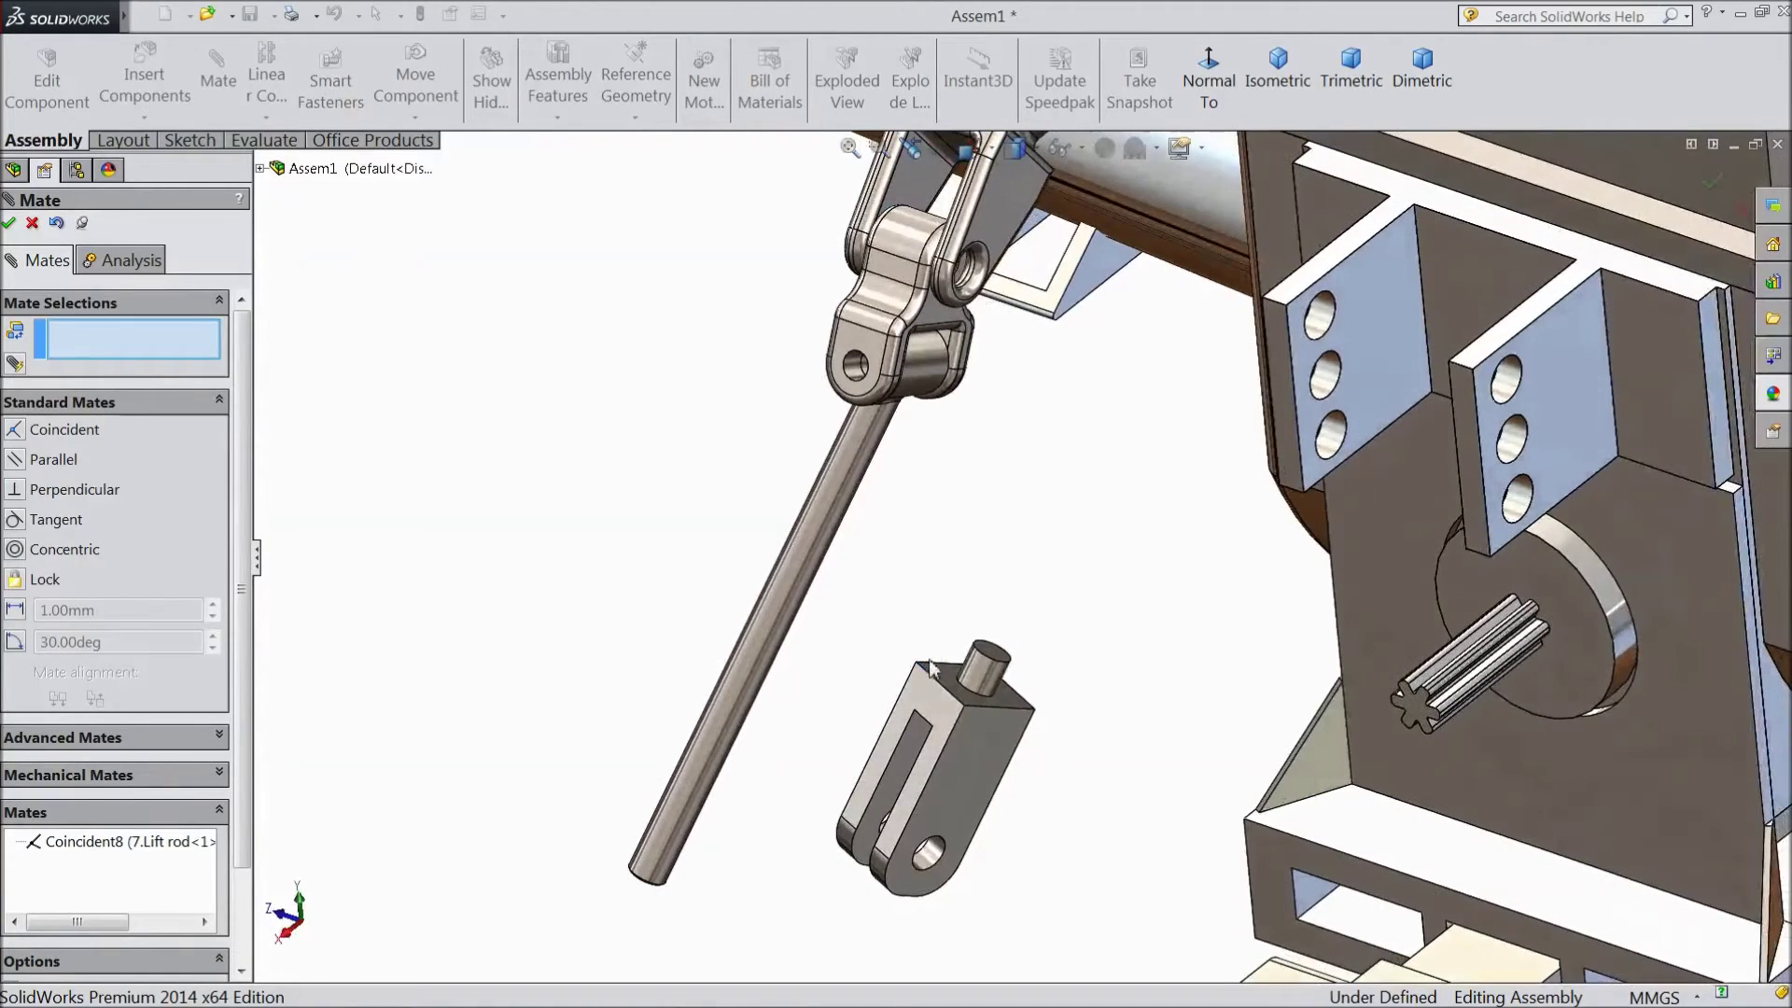
pyautogui.click(997, 658)
pyautogui.scroll(3, 903, 725)
pyautogui.moveTo(903, 725); pyautogui.dragTo(961, 607, button='middle')
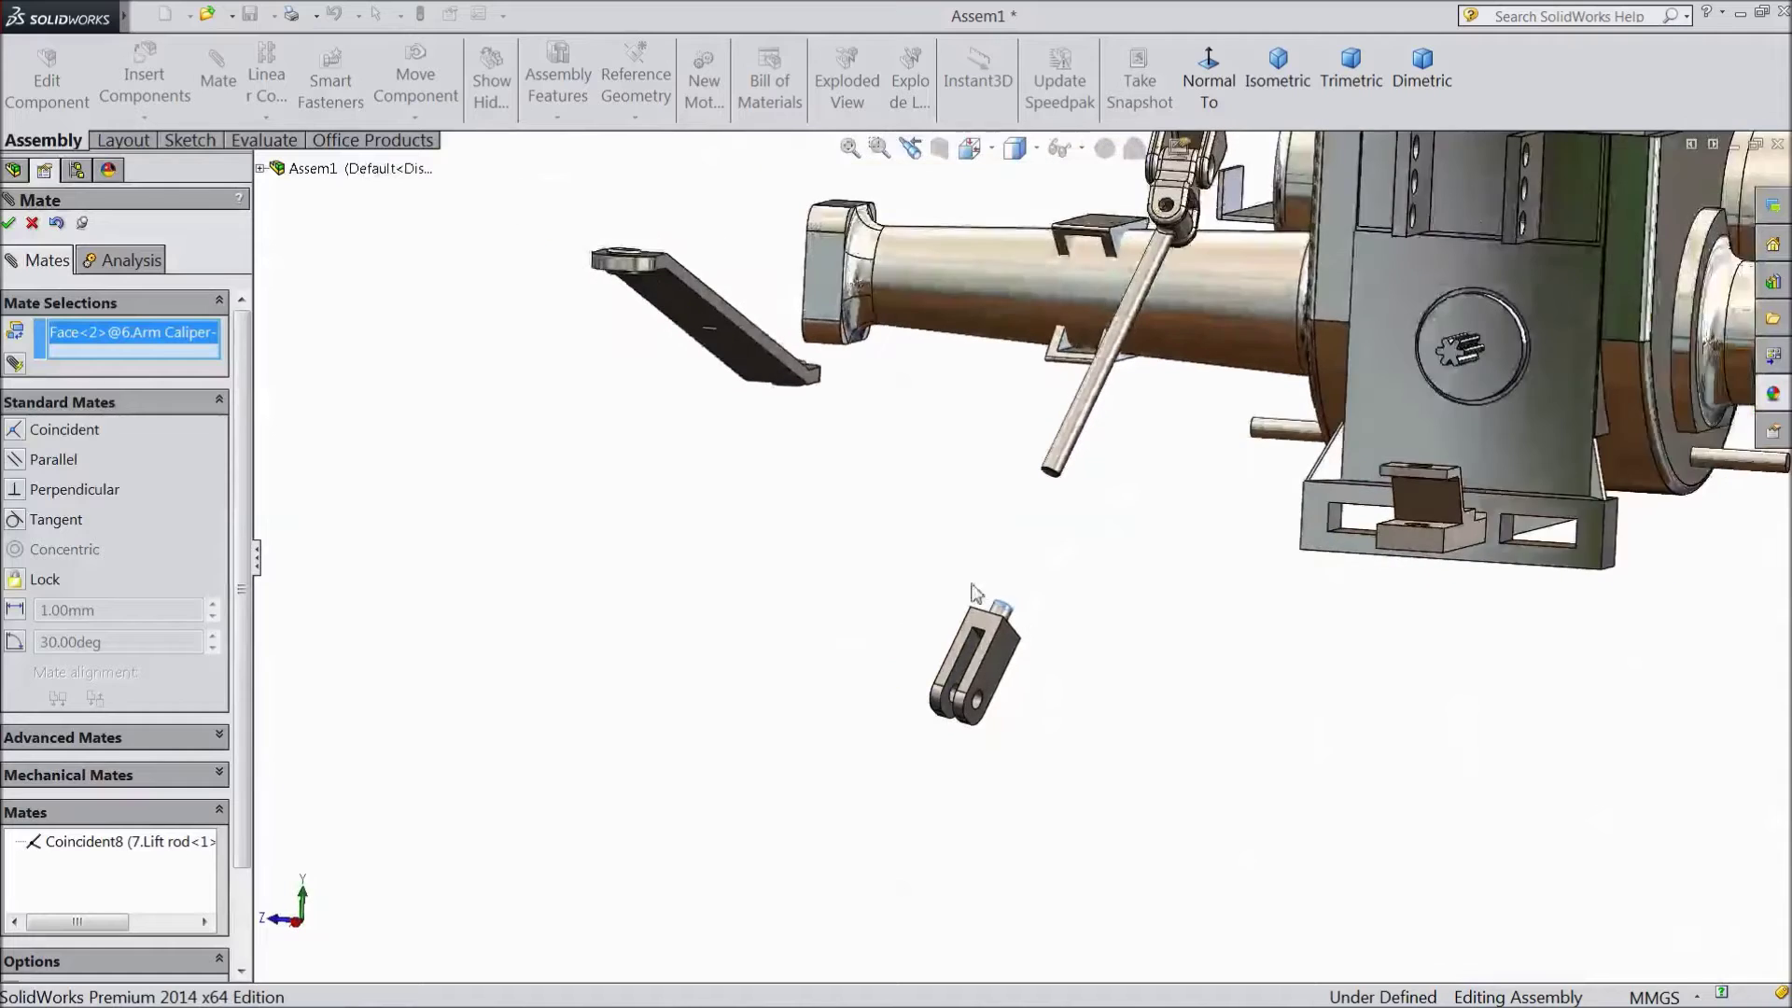
pyautogui.scroll(-3, 1050, 498)
pyautogui.click(1051, 474)
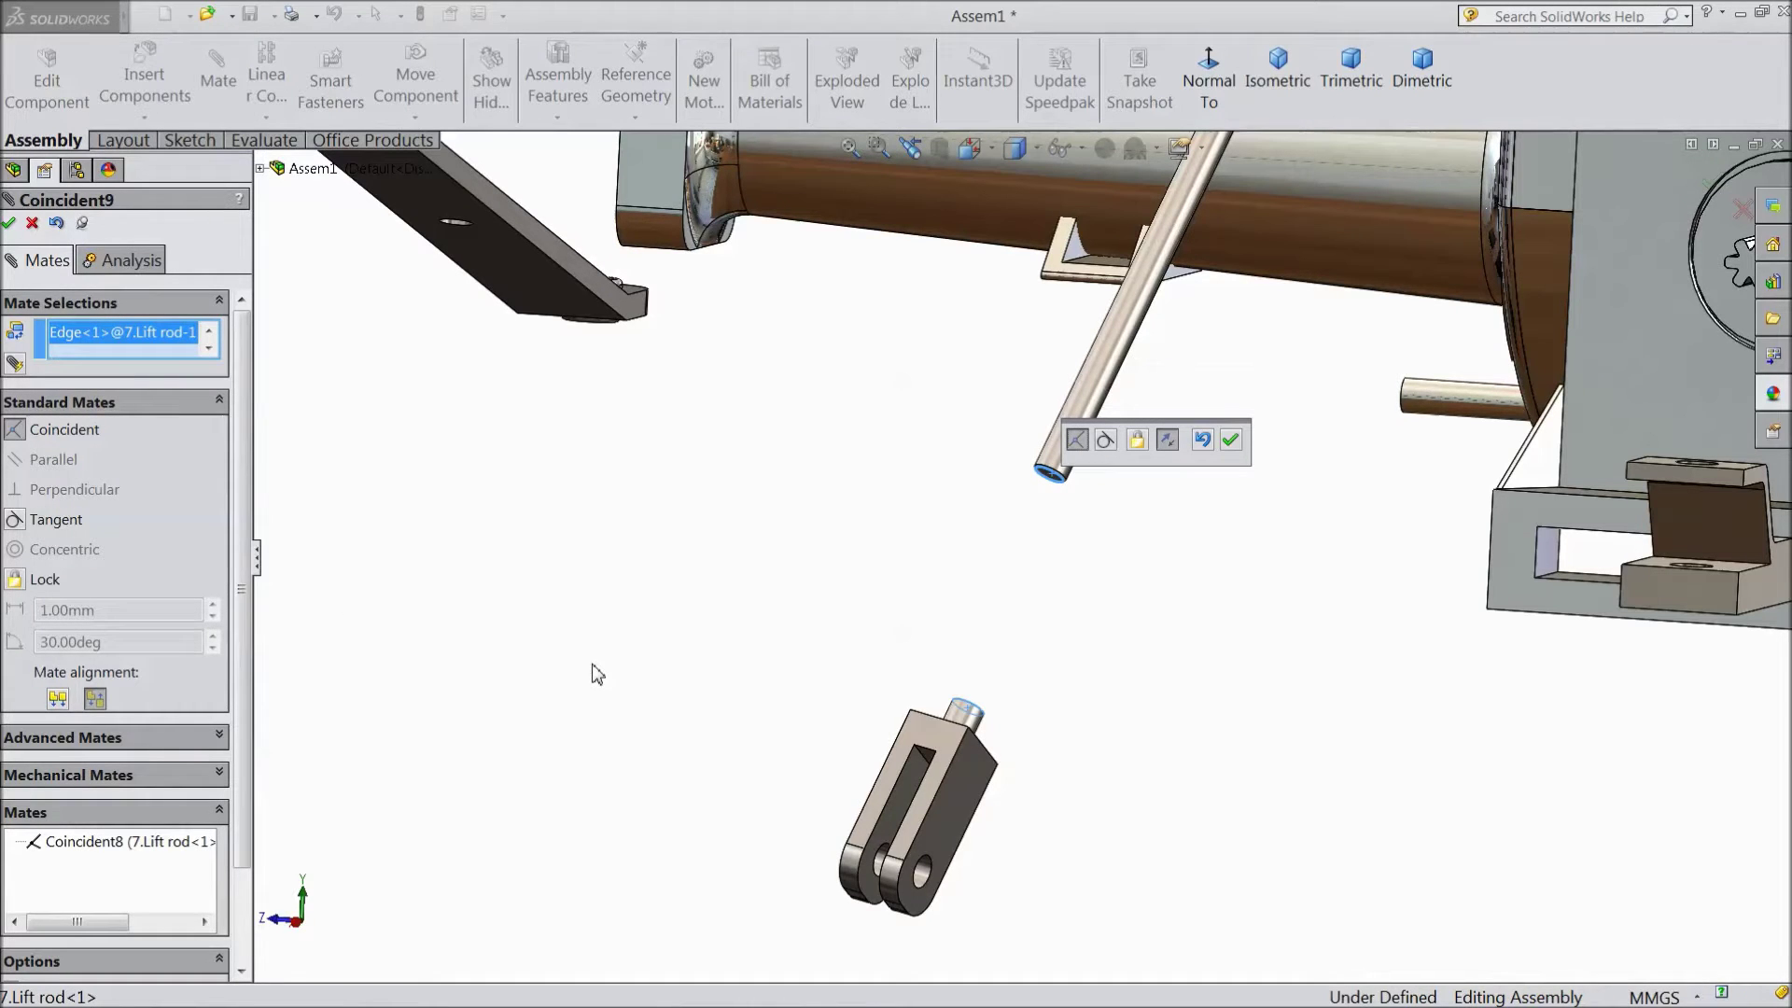
pyautogui.rightClick(97, 335)
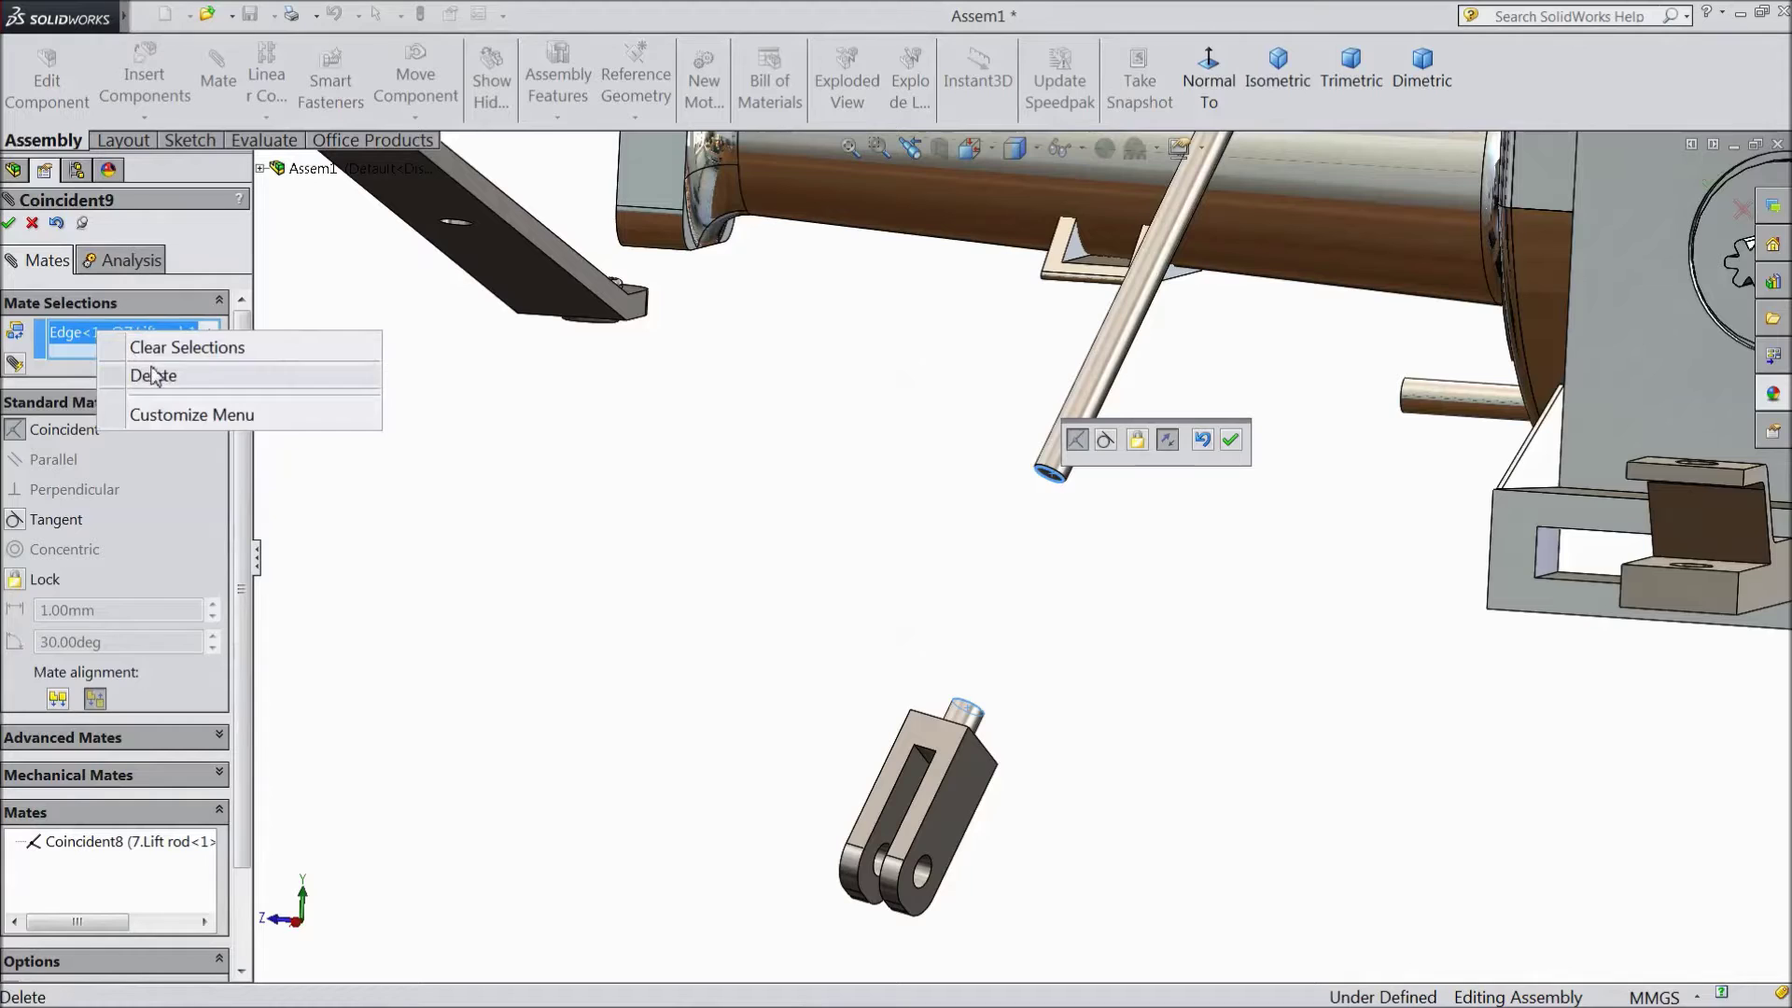
pyautogui.click(187, 348)
# Add a Concentric mate between the lift rod's cylindrical face and the Arm Caliper's round stub
pyautogui.click(1073, 431)
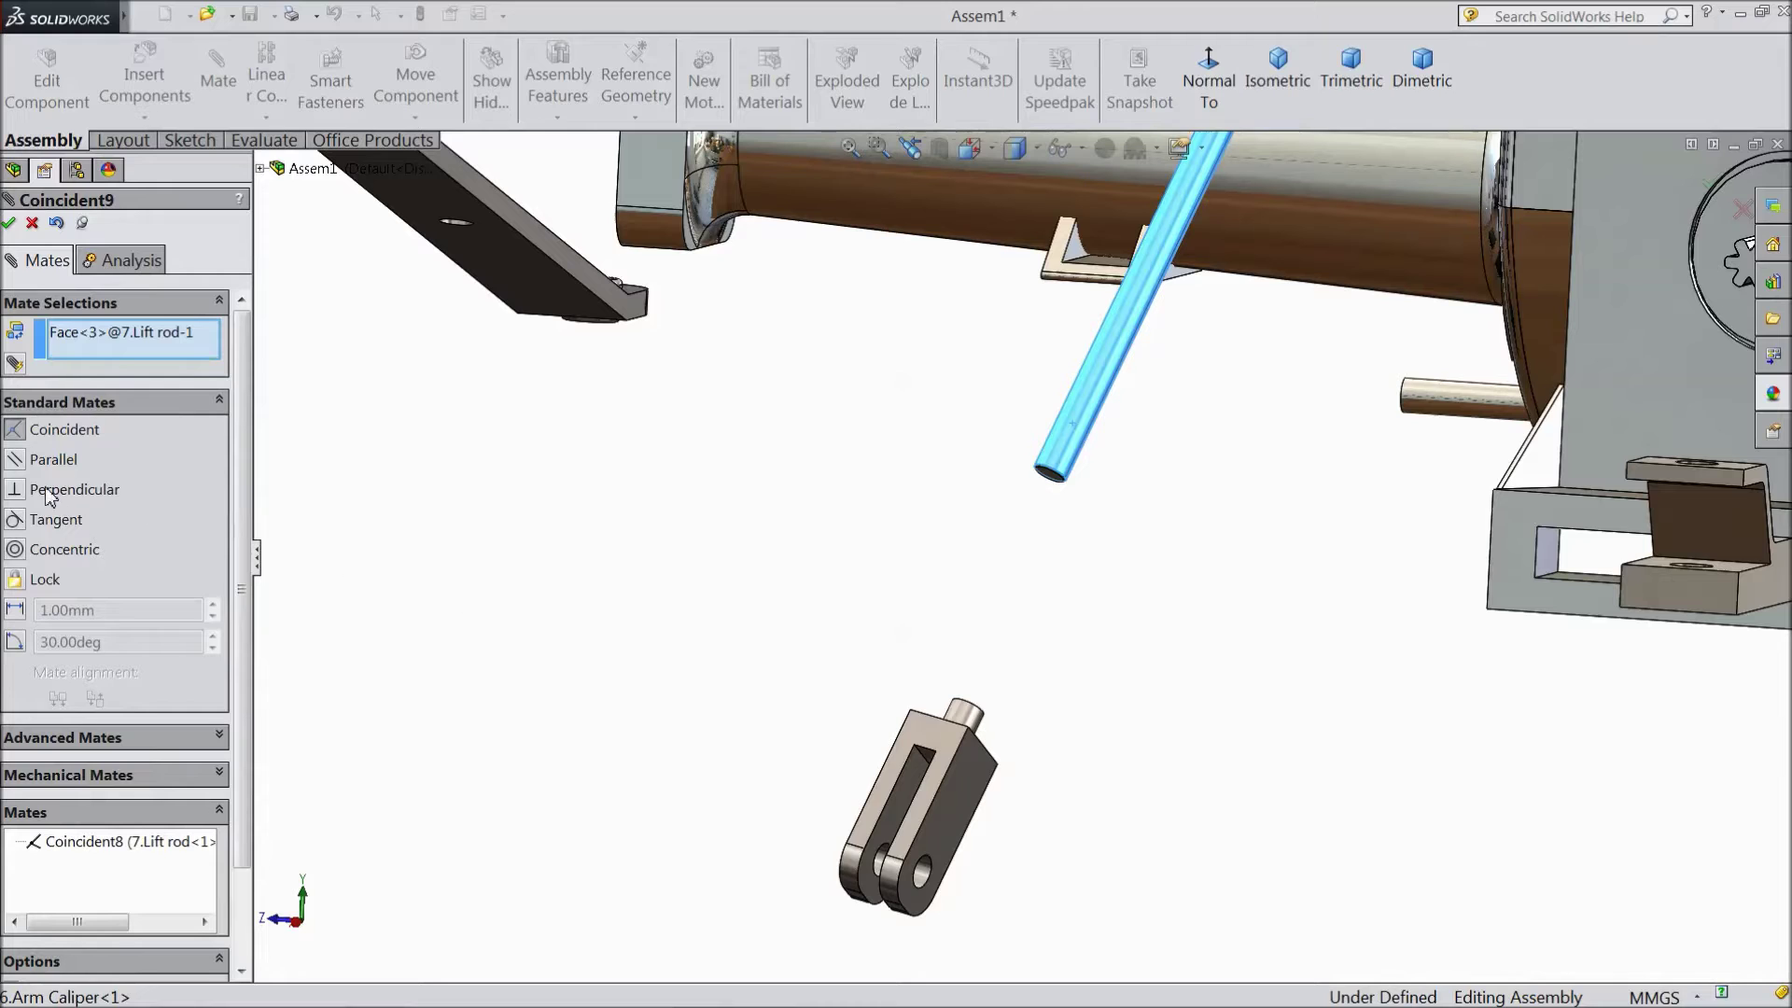
pyautogui.click(968, 715)
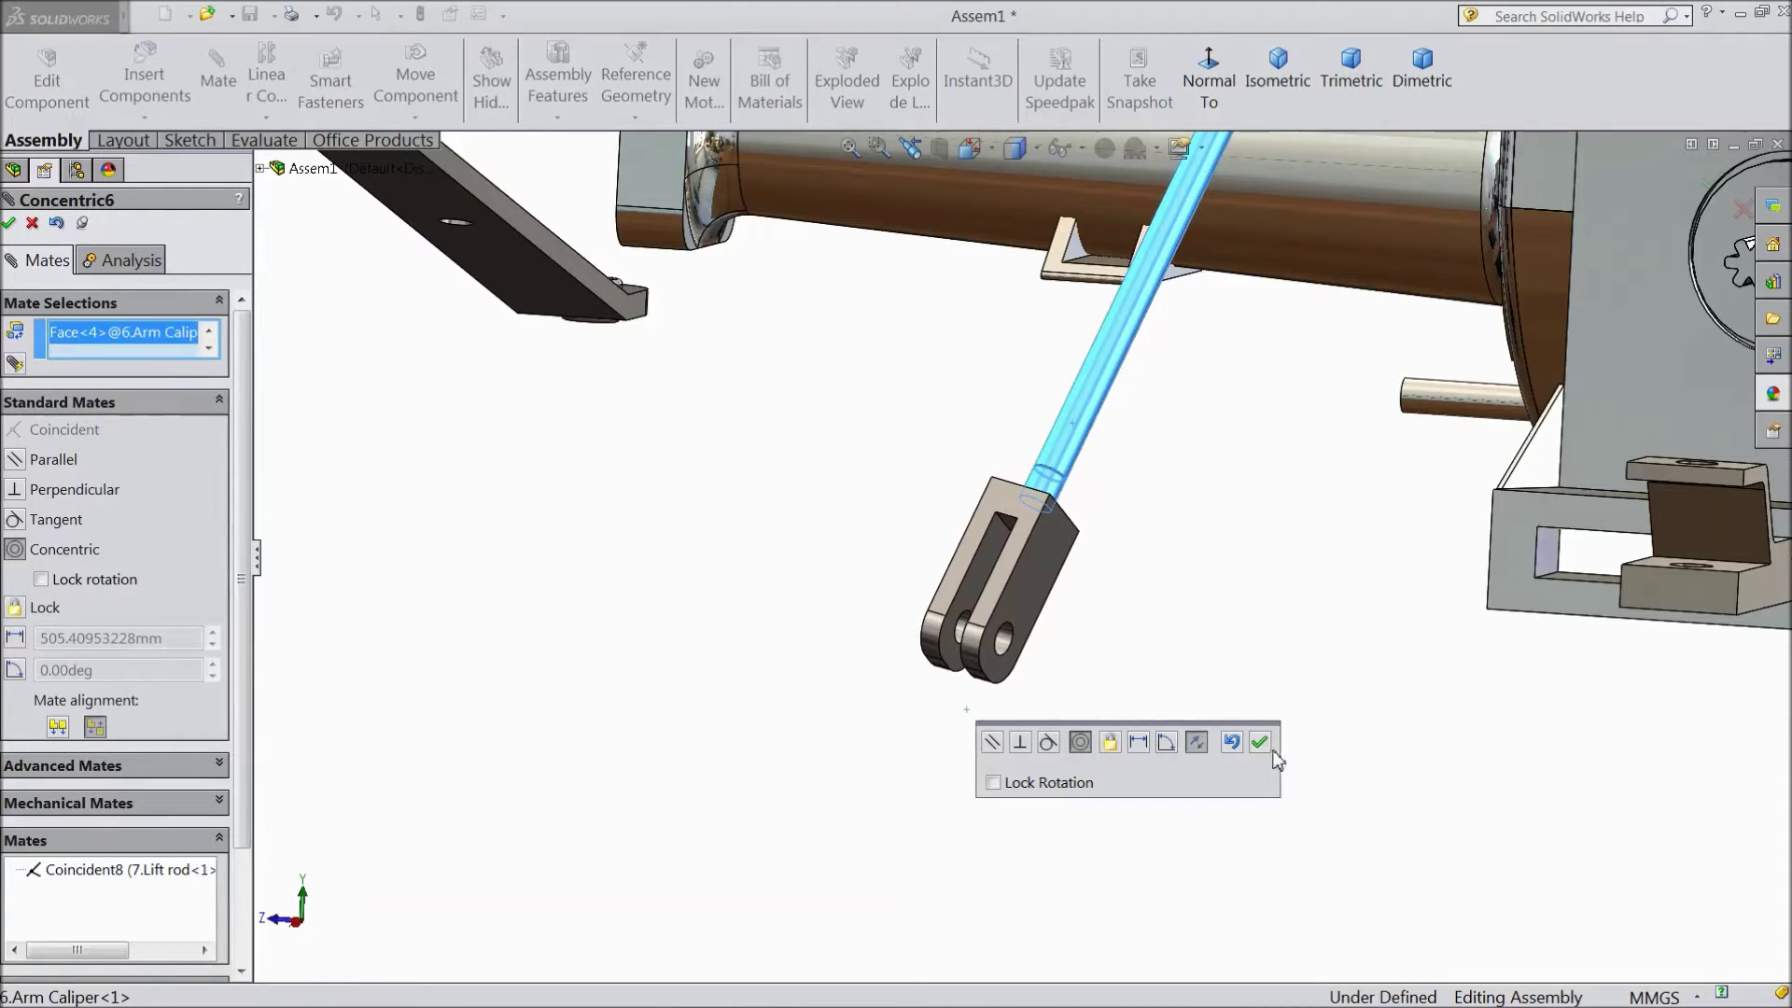
pyautogui.click(1255, 741)
# Swing lift arm2 upward so the lift rod and Arm Caliper hang beside the axle tube, and finish the mating session
pyautogui.scroll(-3, 1265, 752)
pyautogui.moveTo(1083, 737); pyautogui.dragTo(1023, 625, button='middle')
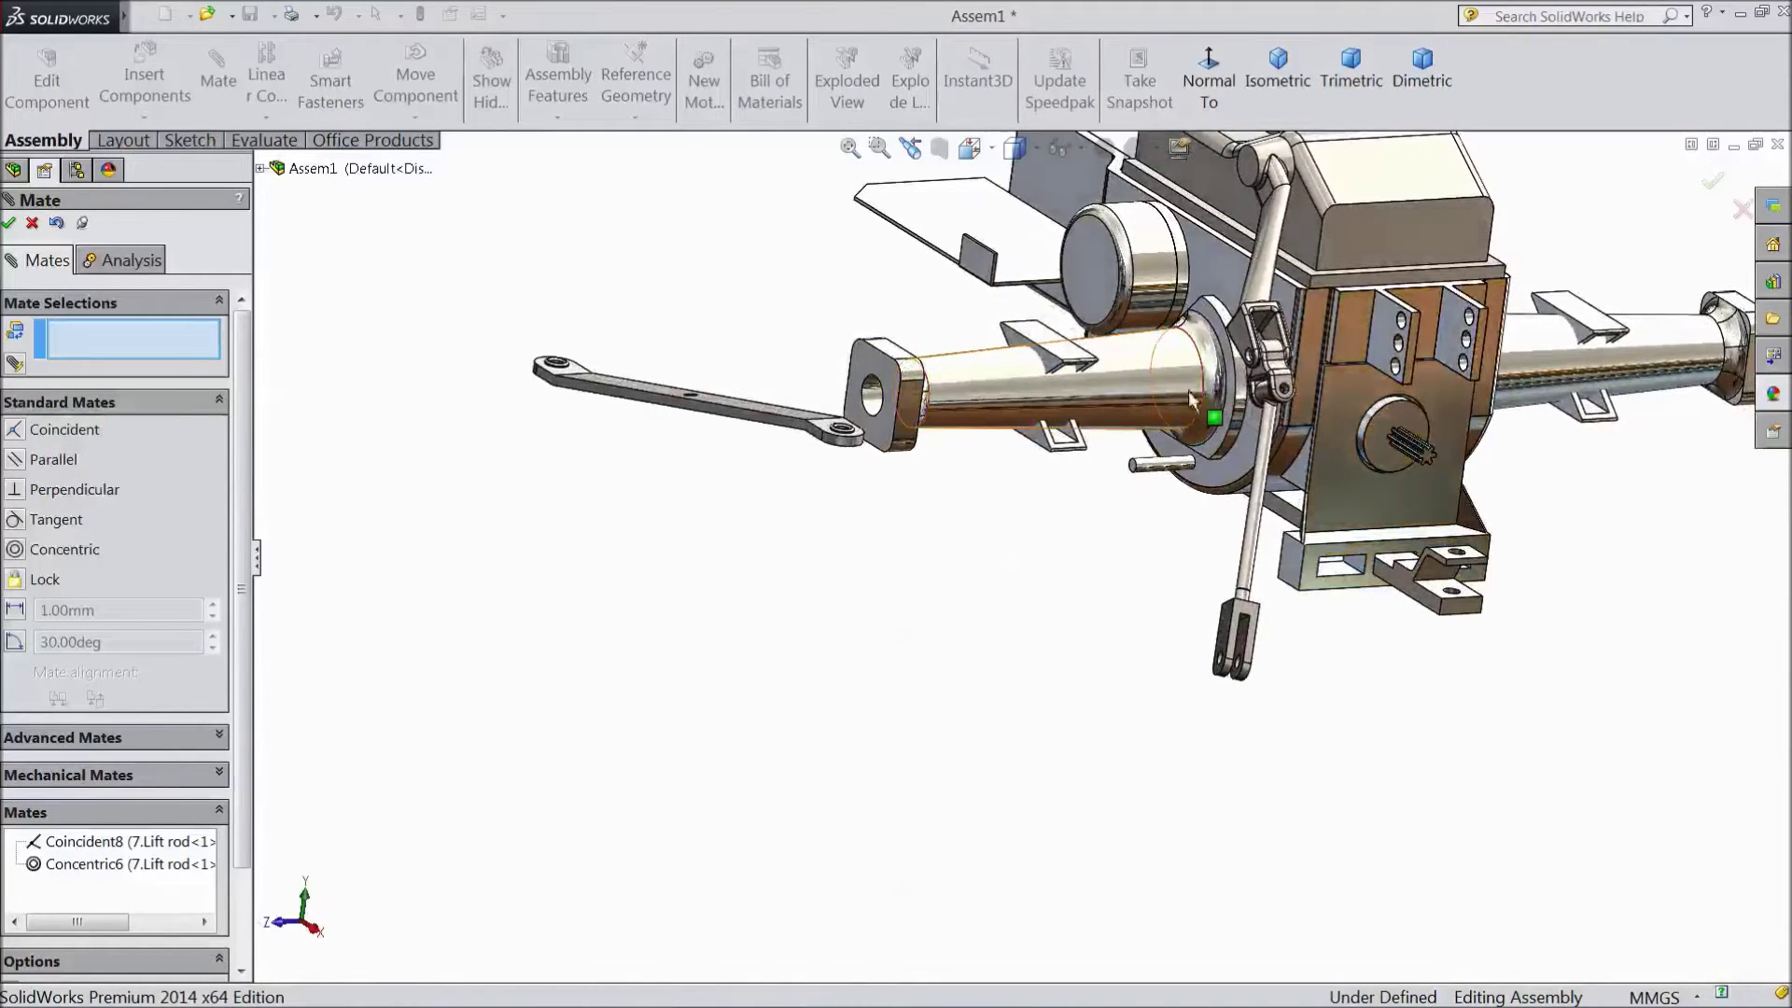
pyautogui.moveTo(1243, 348); pyautogui.dragTo(1414, 166)
pyautogui.scroll(-3, 1414, 166)
pyautogui.moveTo(1400, 271); pyautogui.dragTo(1391, 190, button='middle')
pyautogui.scroll(4, 1140, 420)
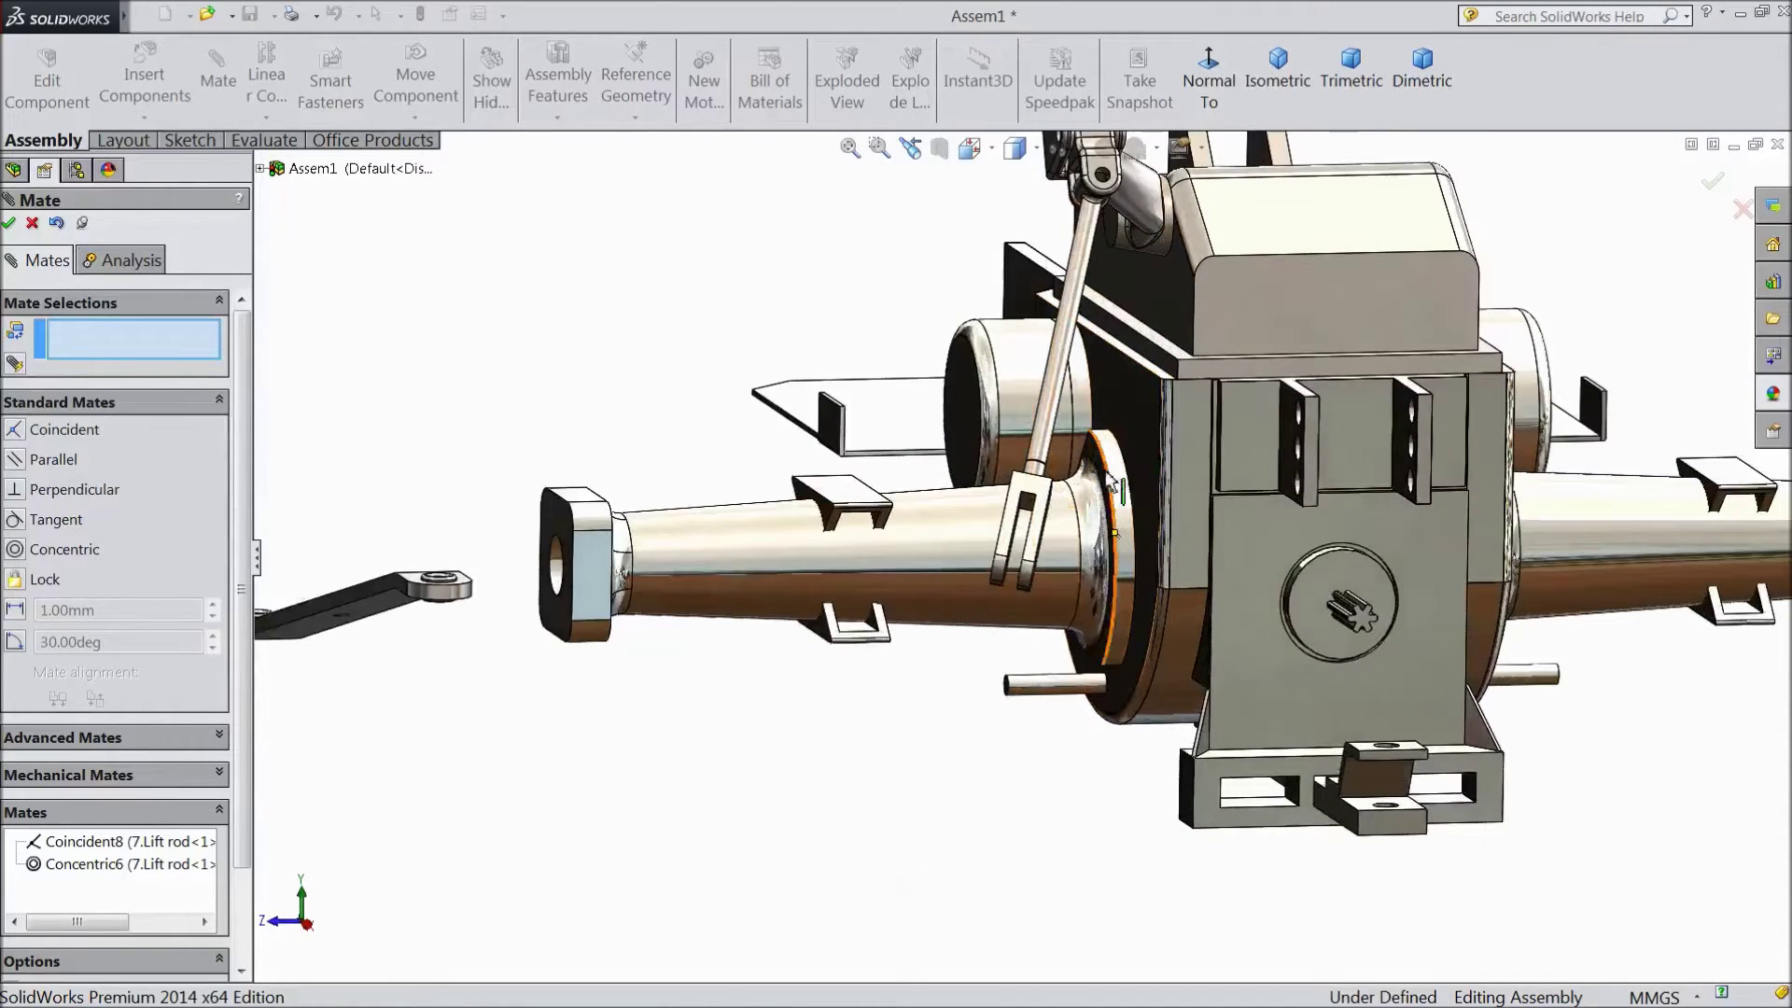
pyautogui.scroll(1, 1038, 635)
pyautogui.scroll(-1, 653, 681)
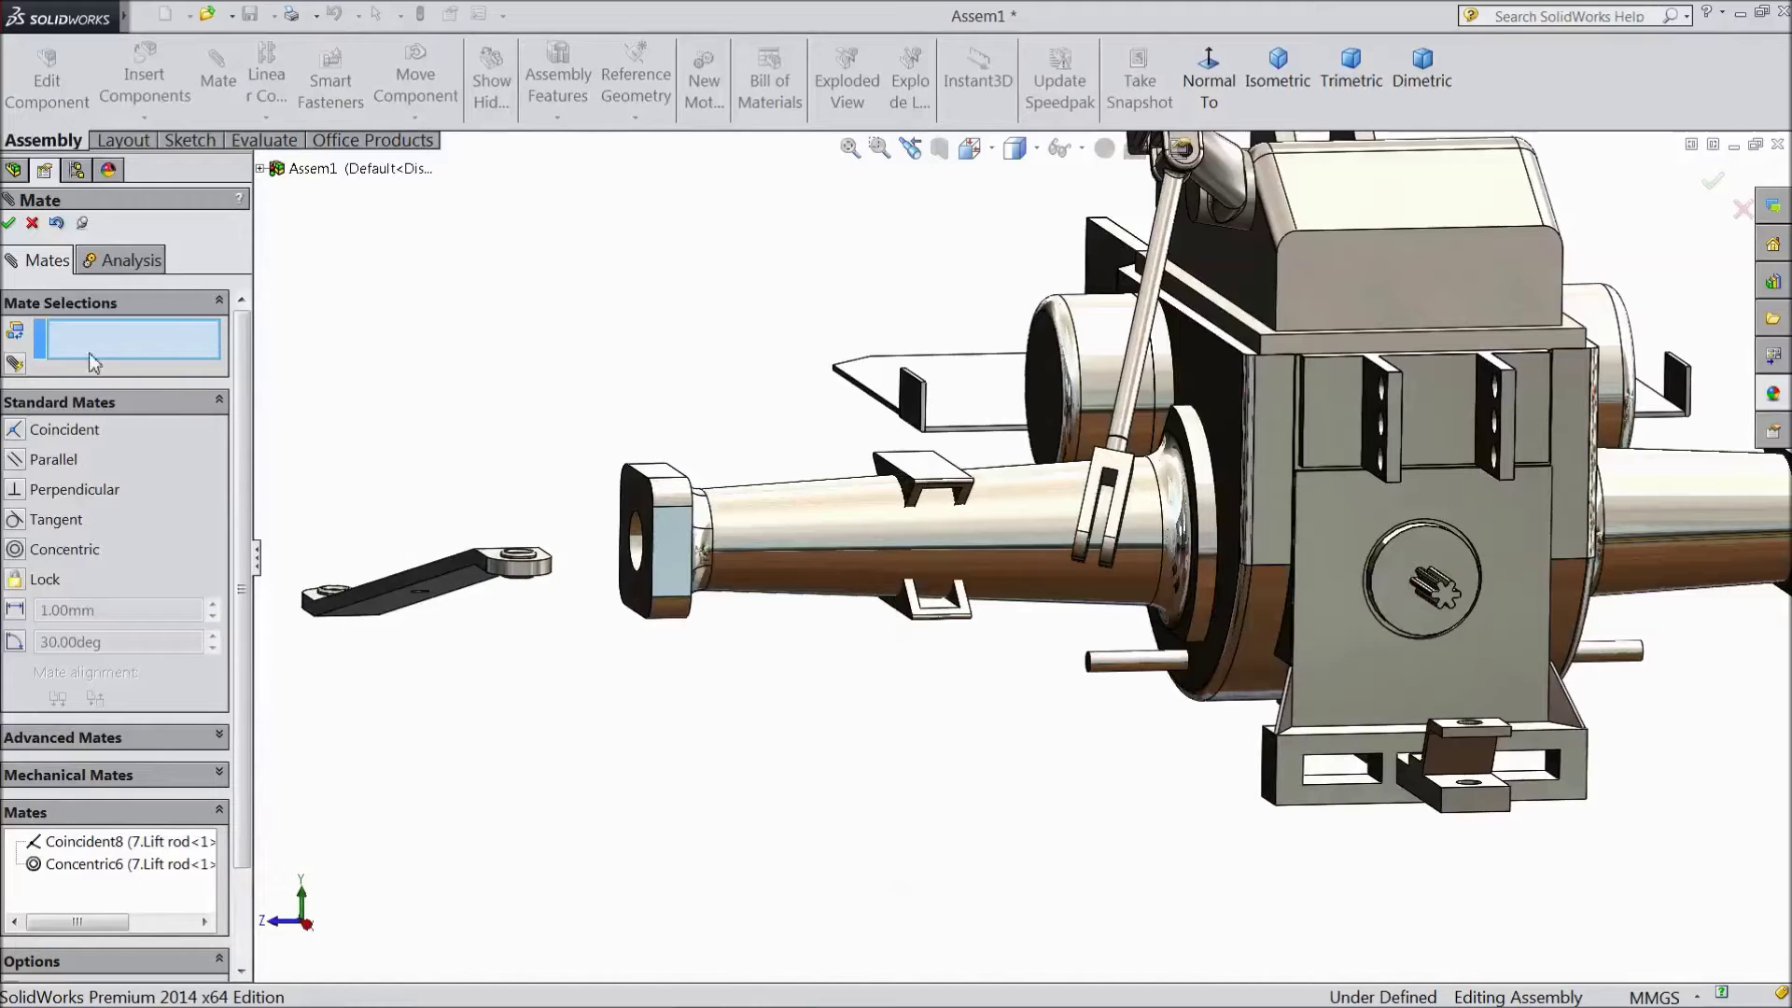
pyautogui.click(9, 224)
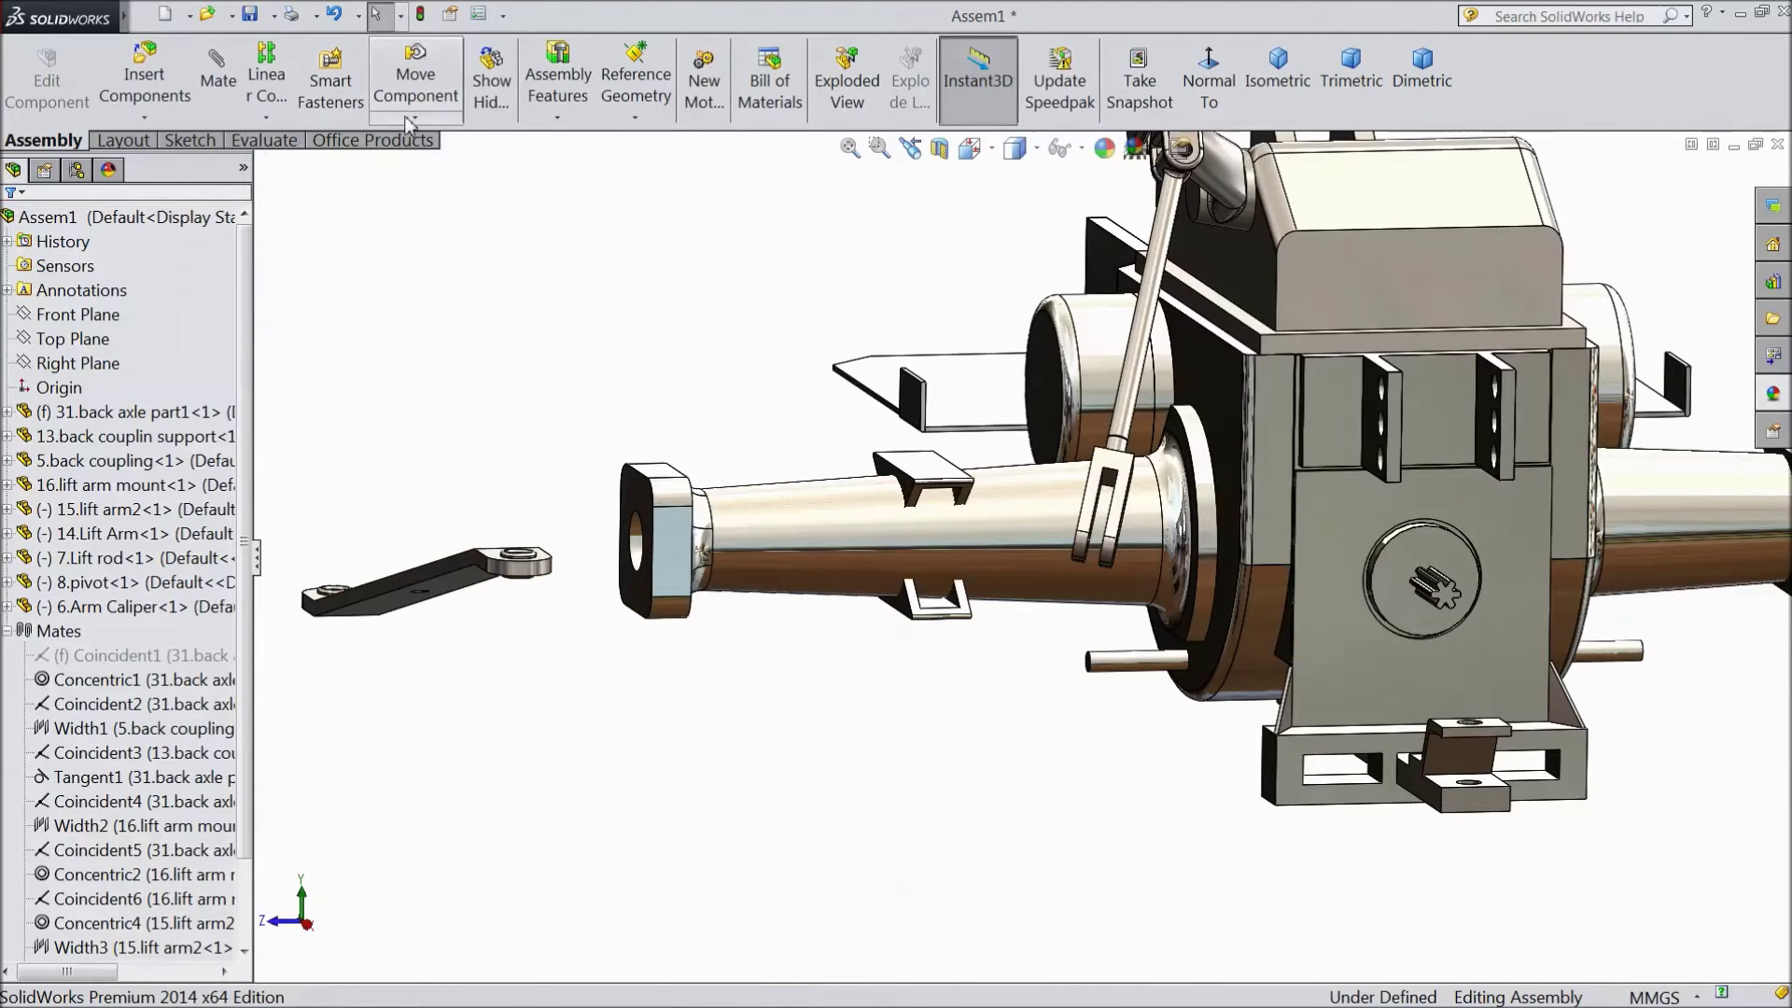
# Rotate the loose Lift Arm freely until it stands nearly upright beside the axle
pyautogui.click(414, 118)
pyautogui.click(466, 170)
pyautogui.moveTo(509, 560); pyautogui.dragTo(449, 596)
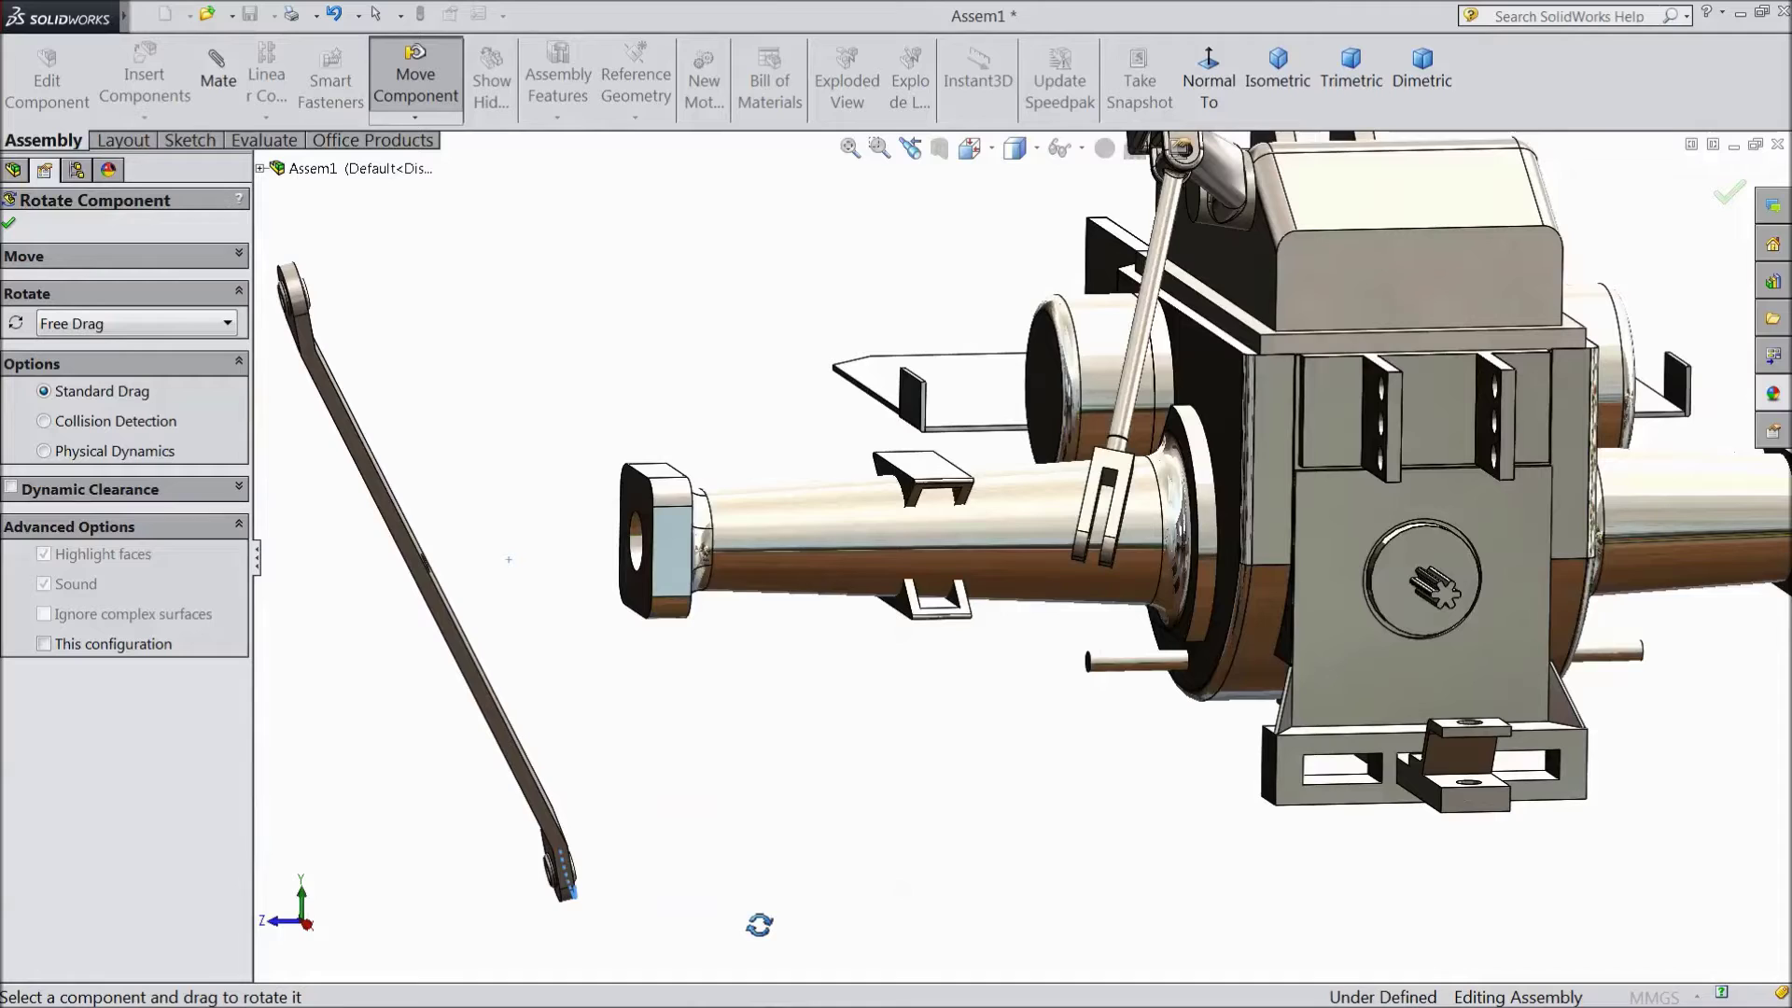
pyautogui.moveTo(323, 423); pyautogui.dragTo(298, 261)
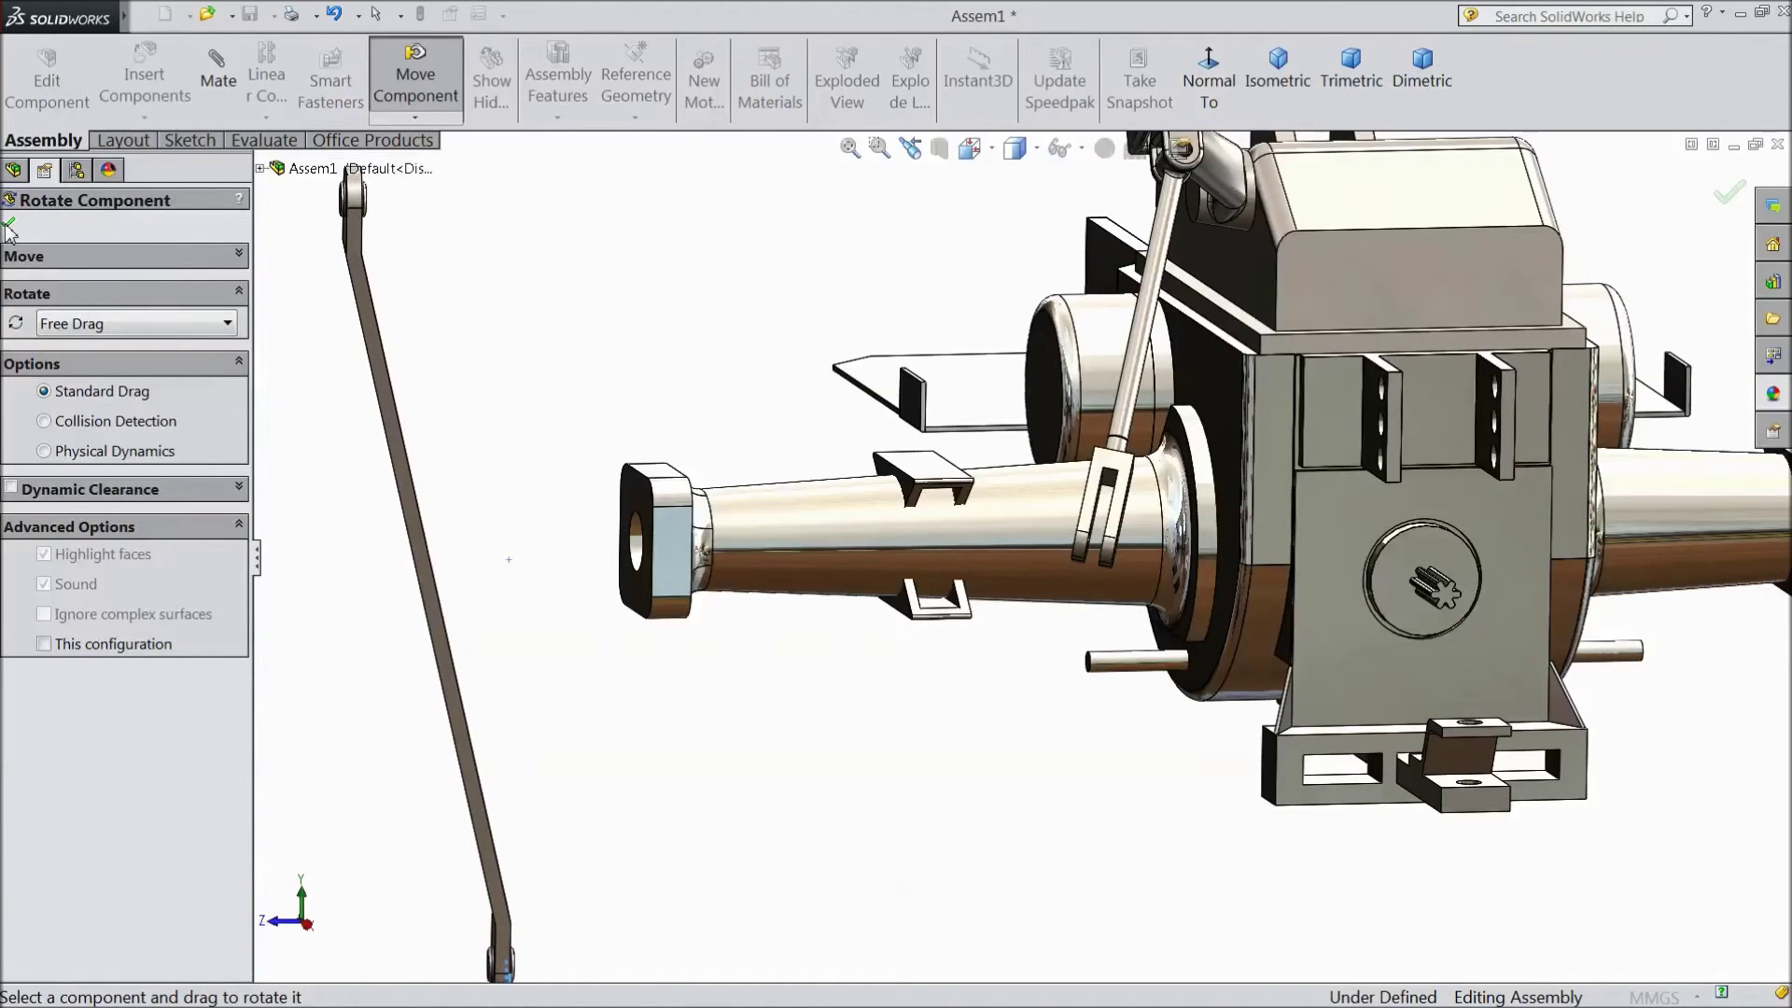
pyautogui.click(10, 226)
# Add a Concentric mate between the pin low on the axle housing and the bushing hole in the Lift Arm's lower end
pyautogui.click(1129, 663)
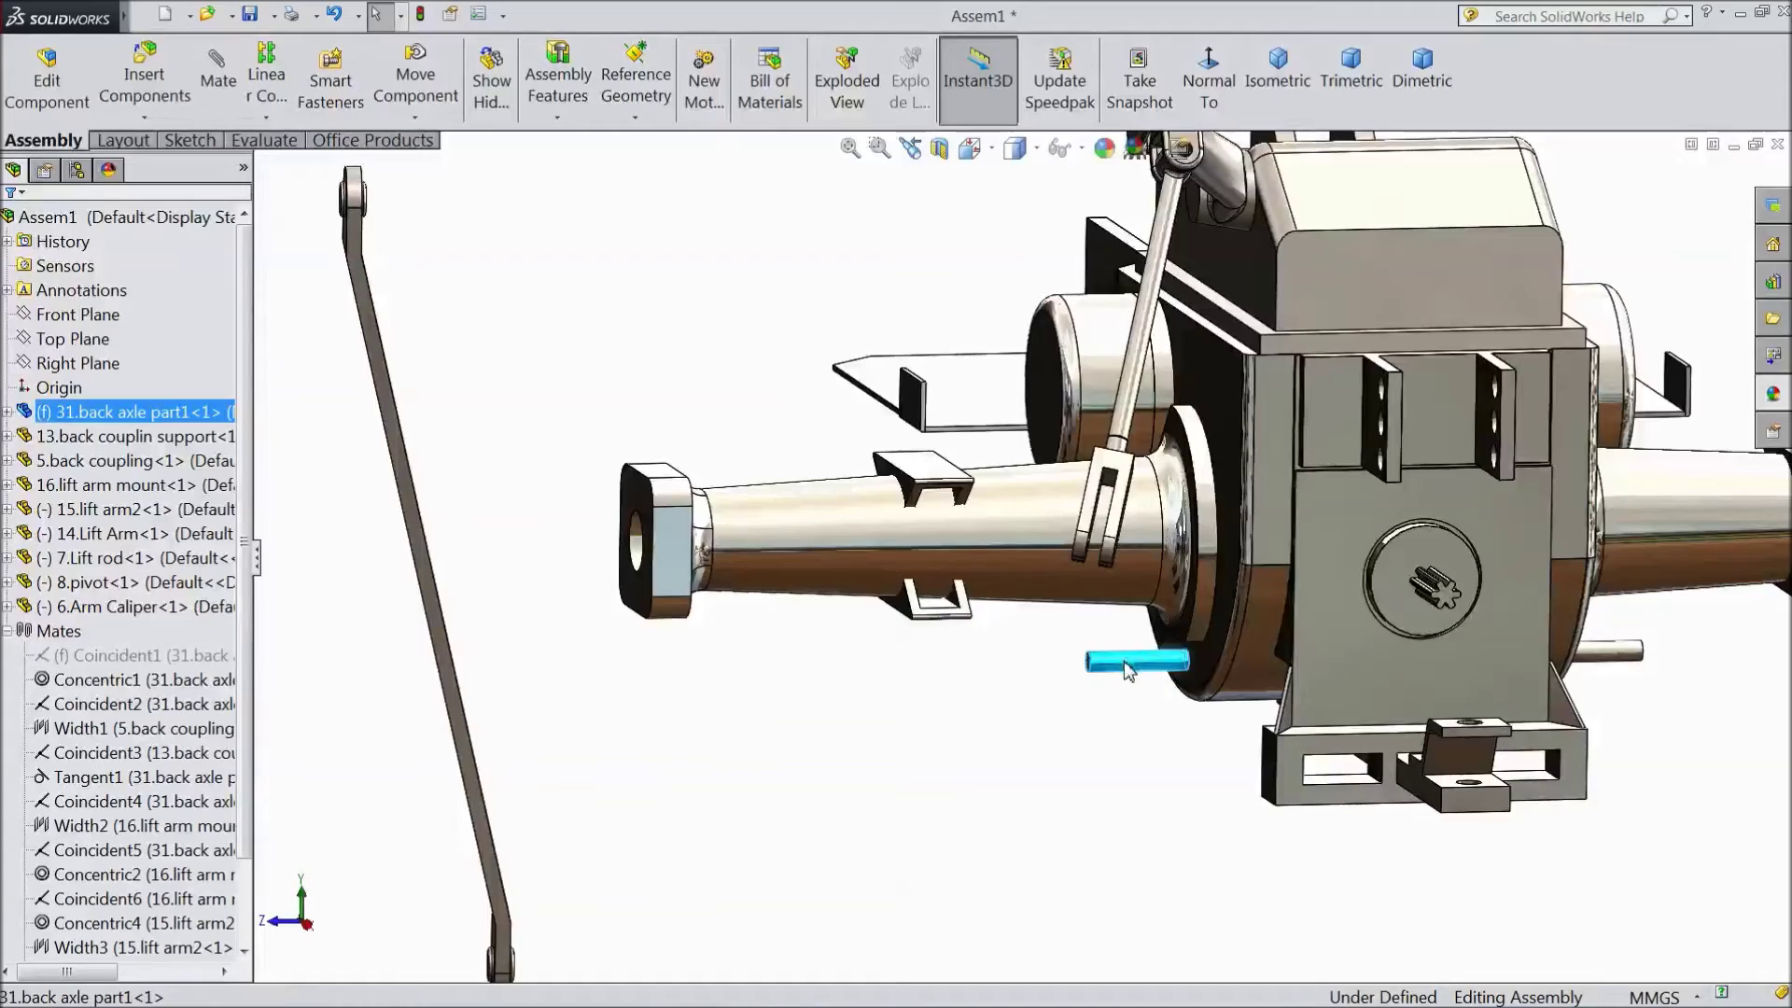
pyautogui.press('m')
pyautogui.press('z')
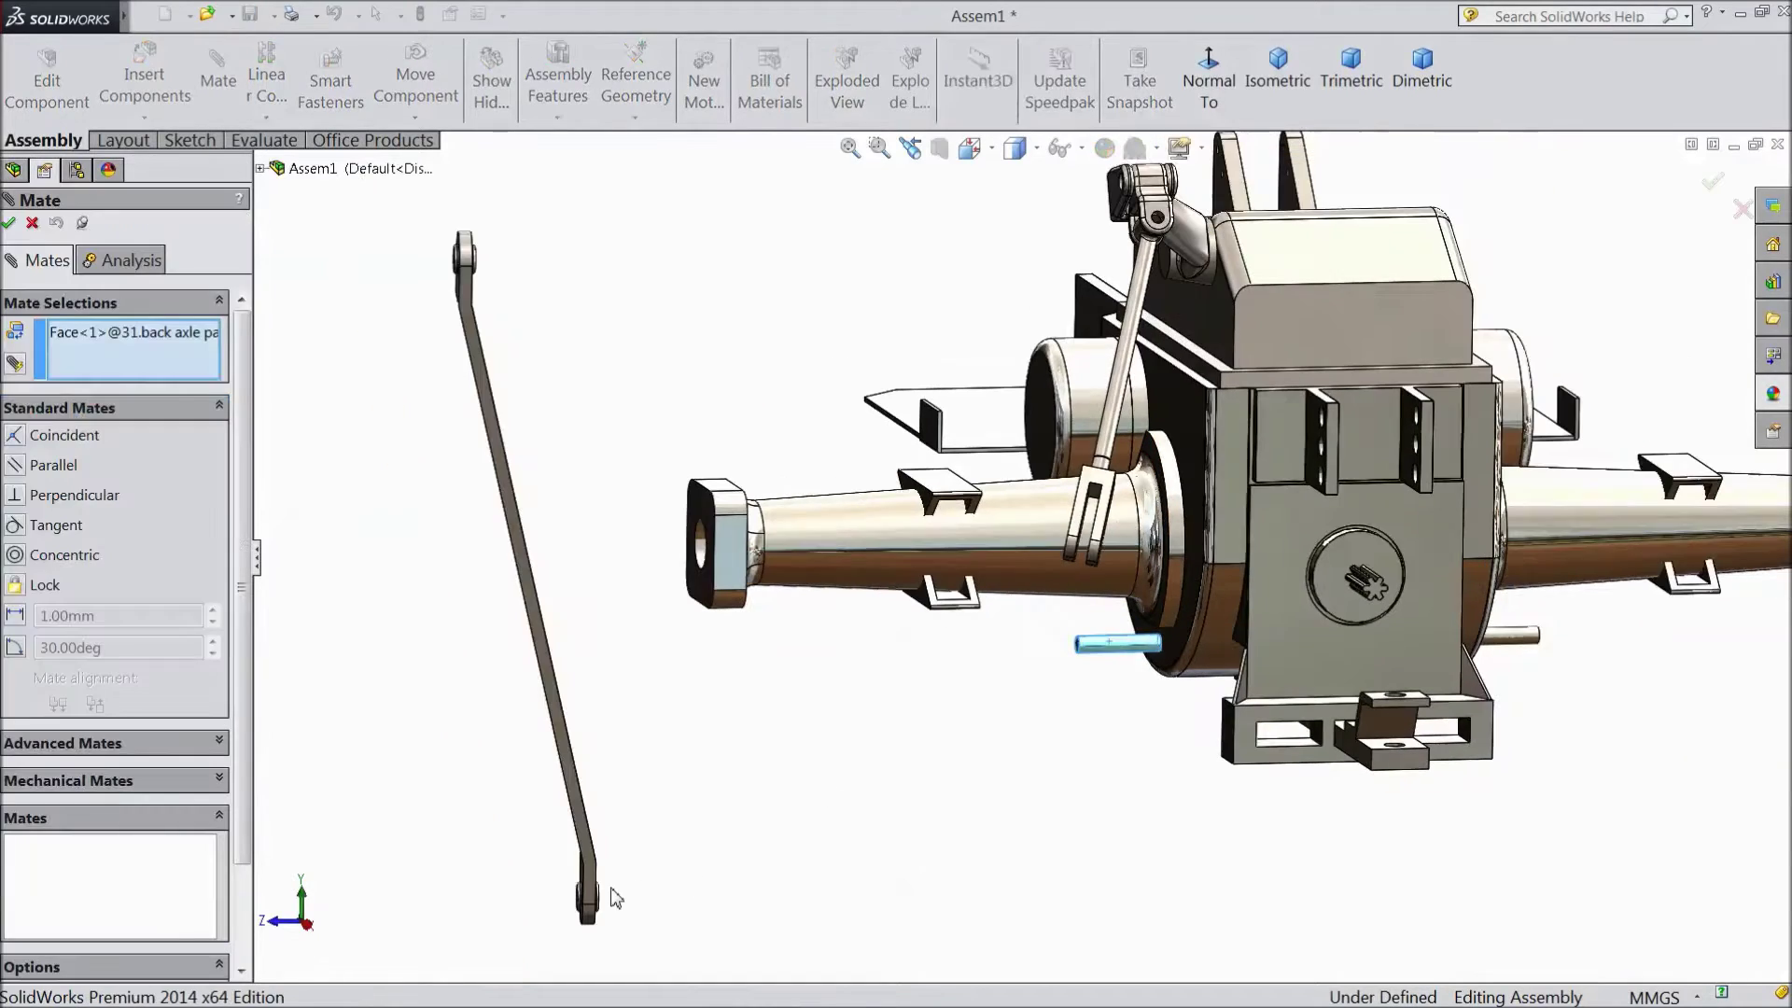
pyautogui.moveTo(639, 907); pyautogui.dragTo(552, 868, button='middle')
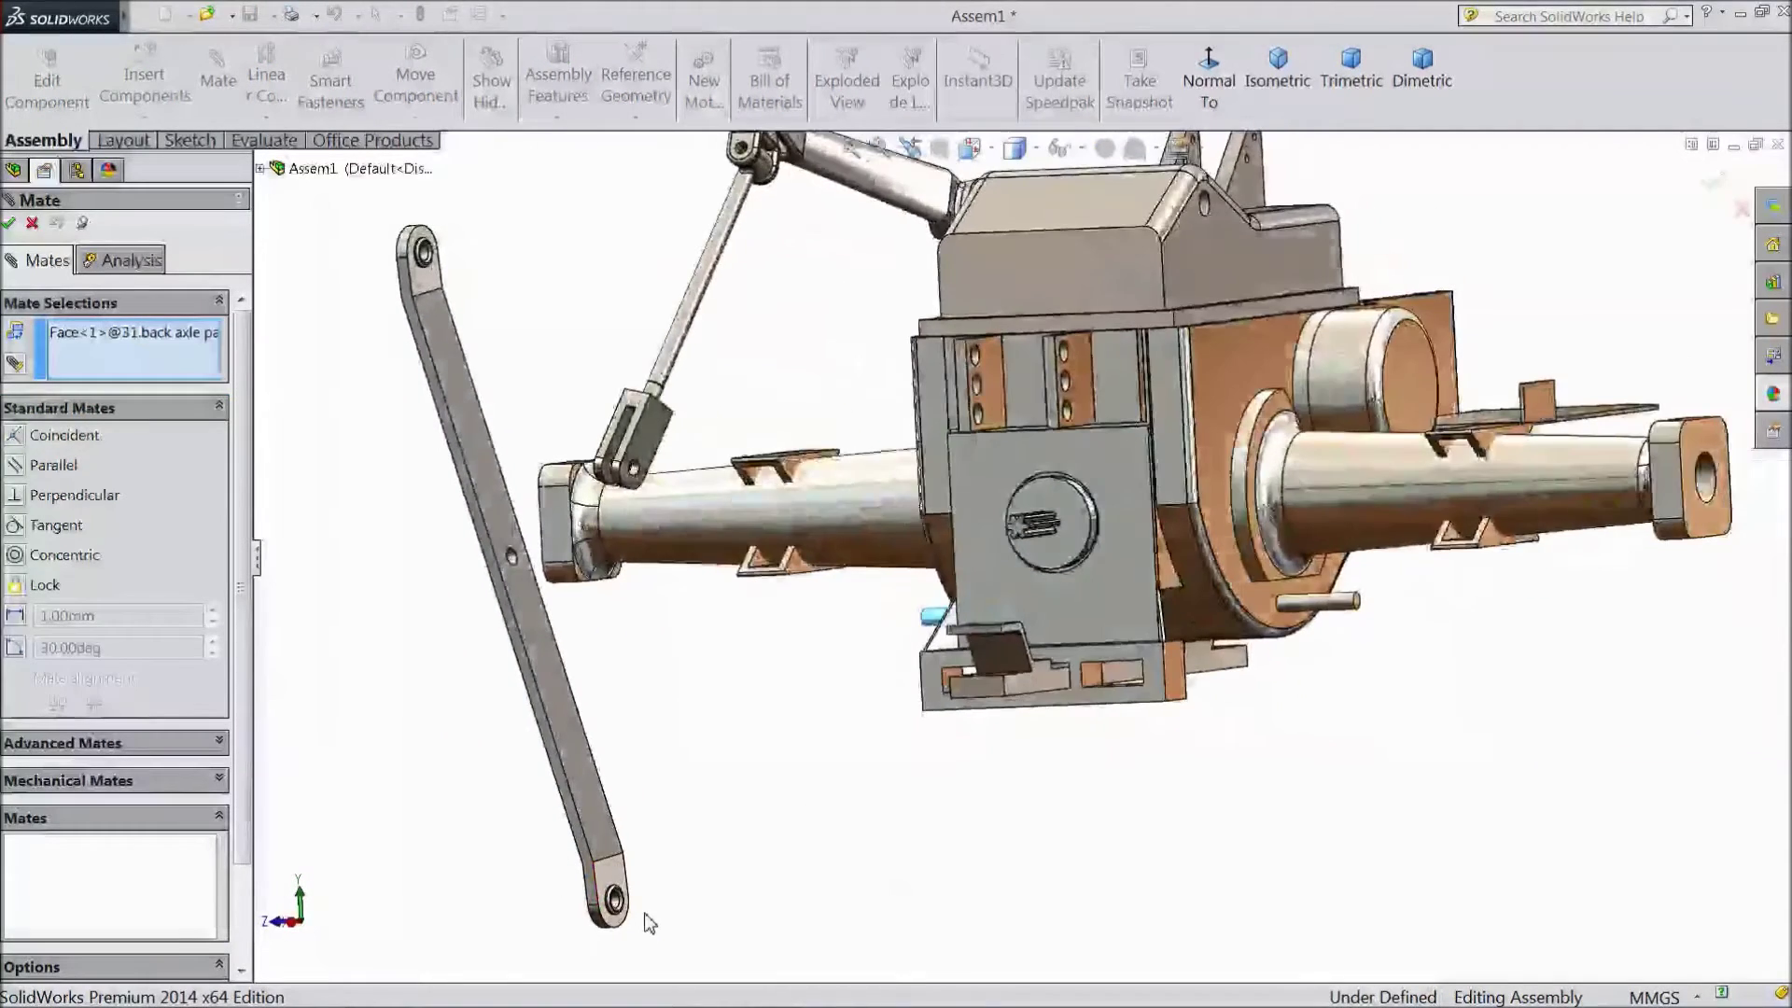
pyautogui.scroll(-3, 644, 919)
pyautogui.scroll(-2, 702, 837)
pyautogui.click(712, 788)
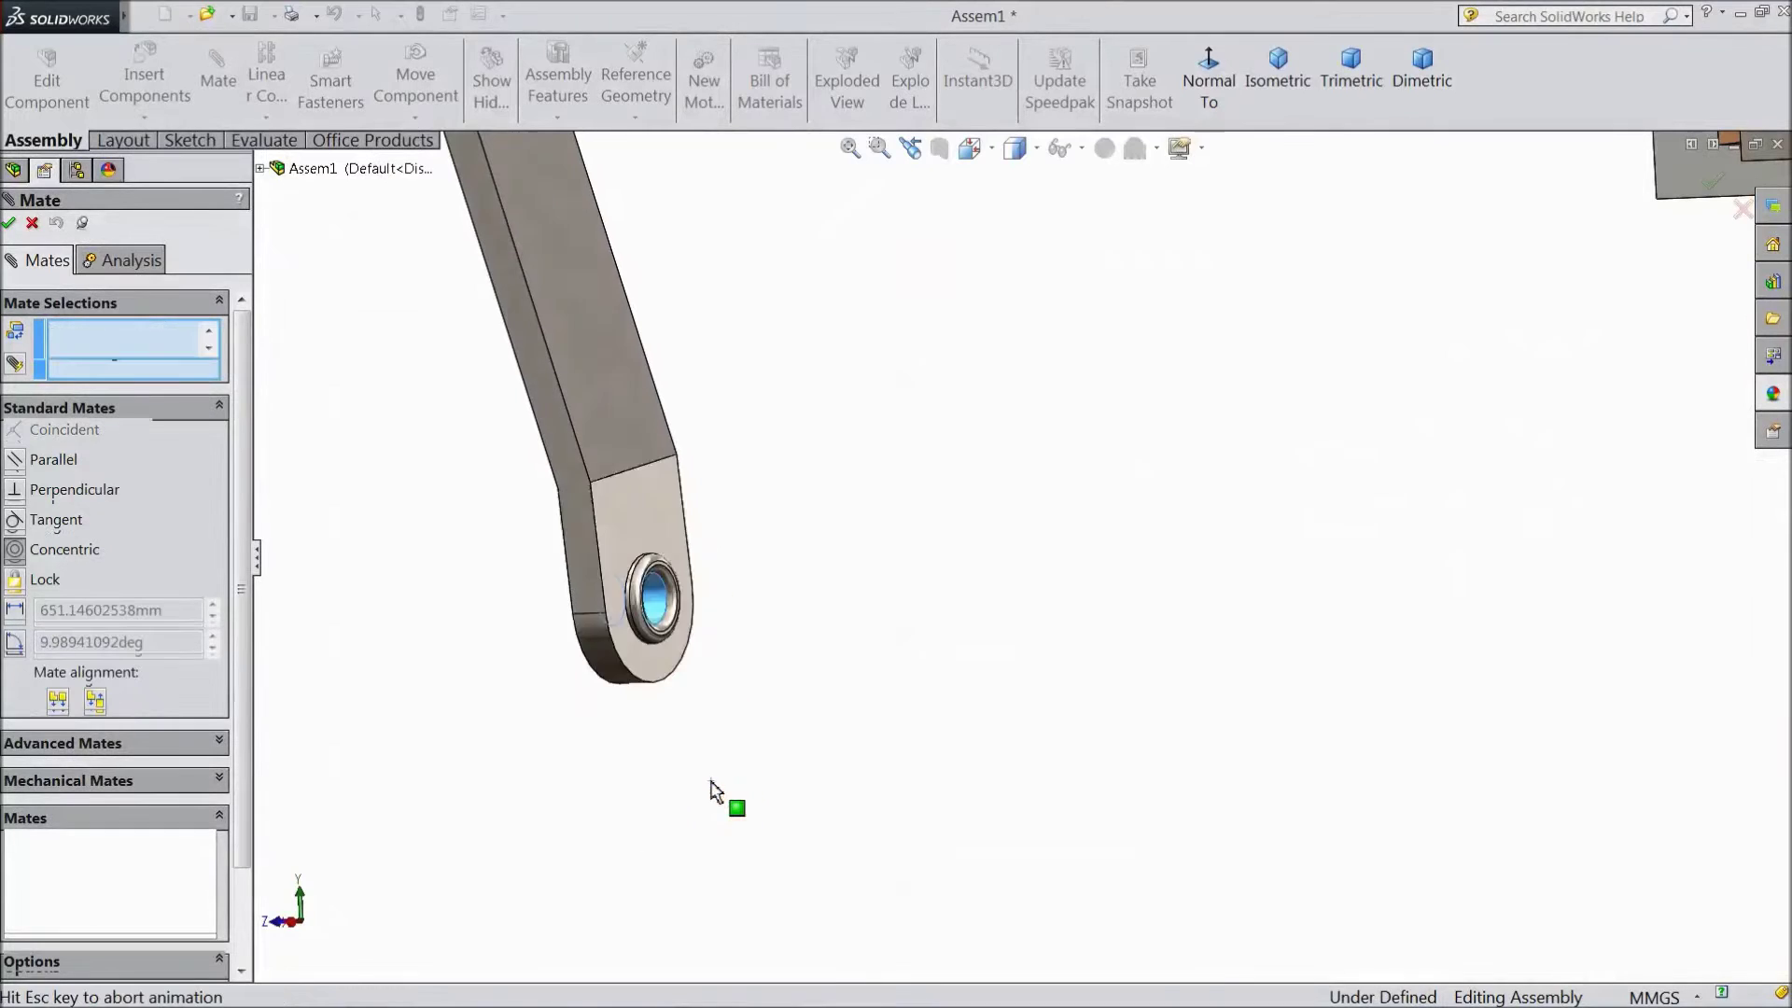
pyautogui.click(673, 829)
# Examine the Lift Arm's position relative to the axle pin and the Arm Caliper, and close the mating session
pyautogui.scroll(4, 736, 840)
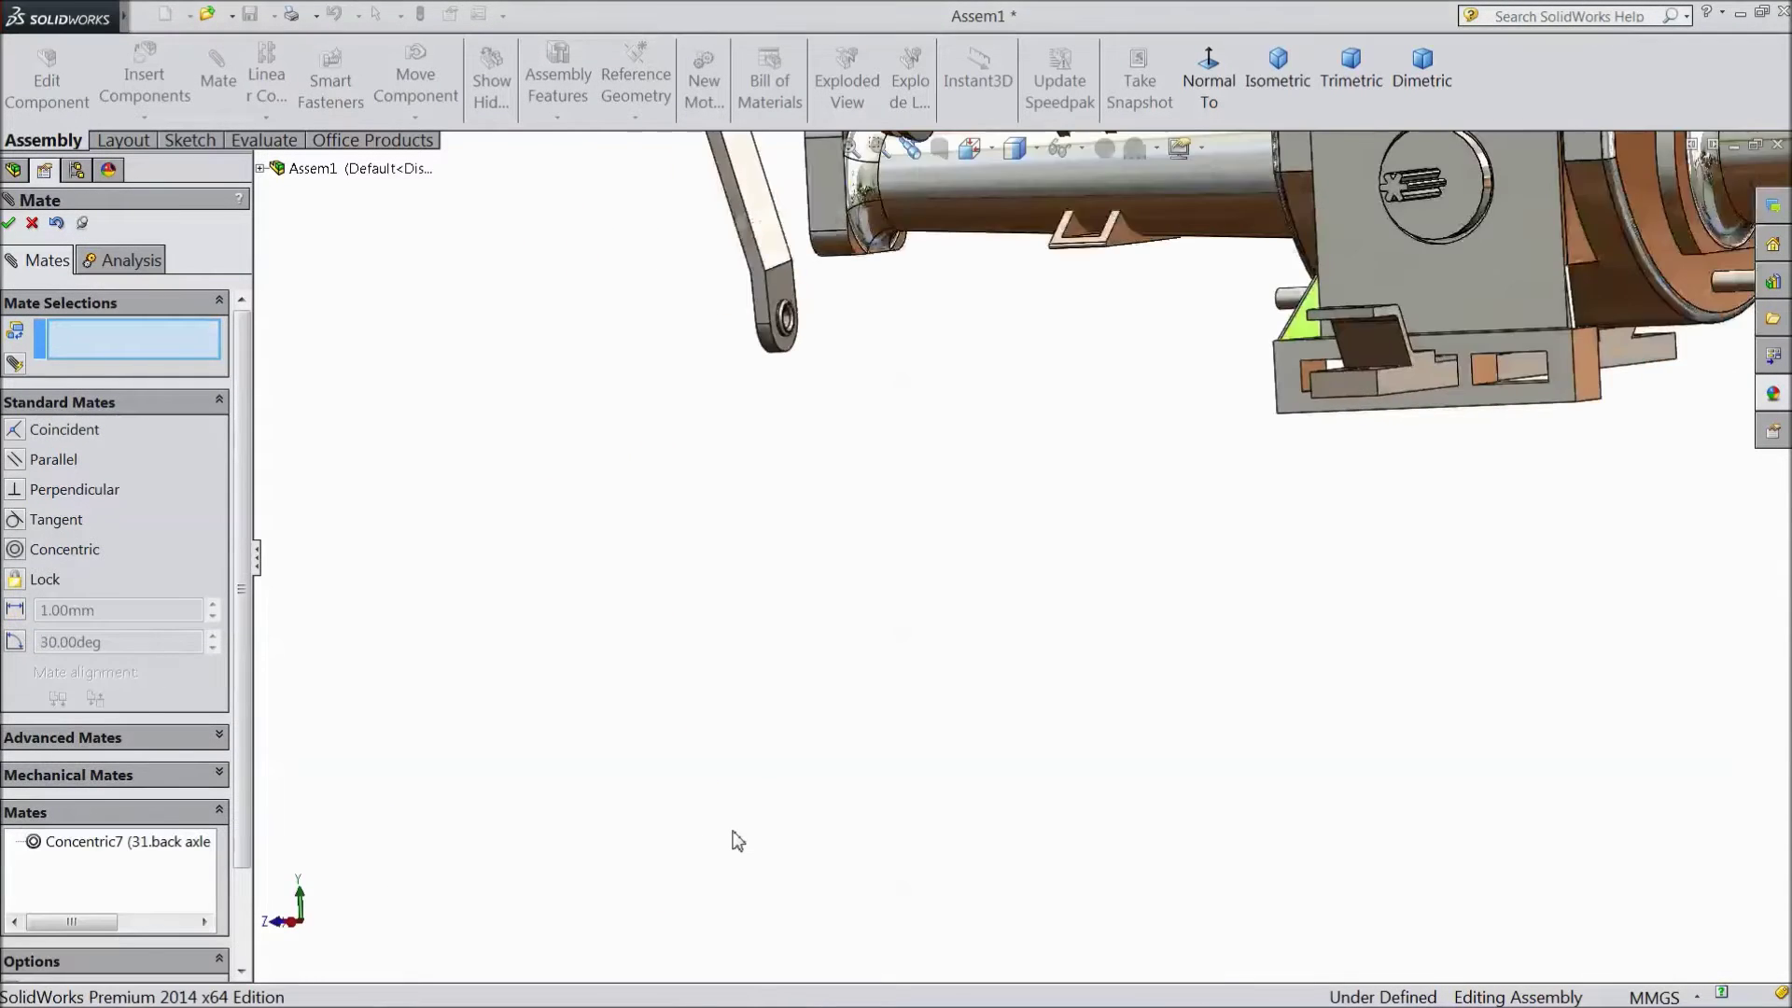
pyautogui.scroll(2, 869, 645)
pyautogui.rightClick(870, 638)
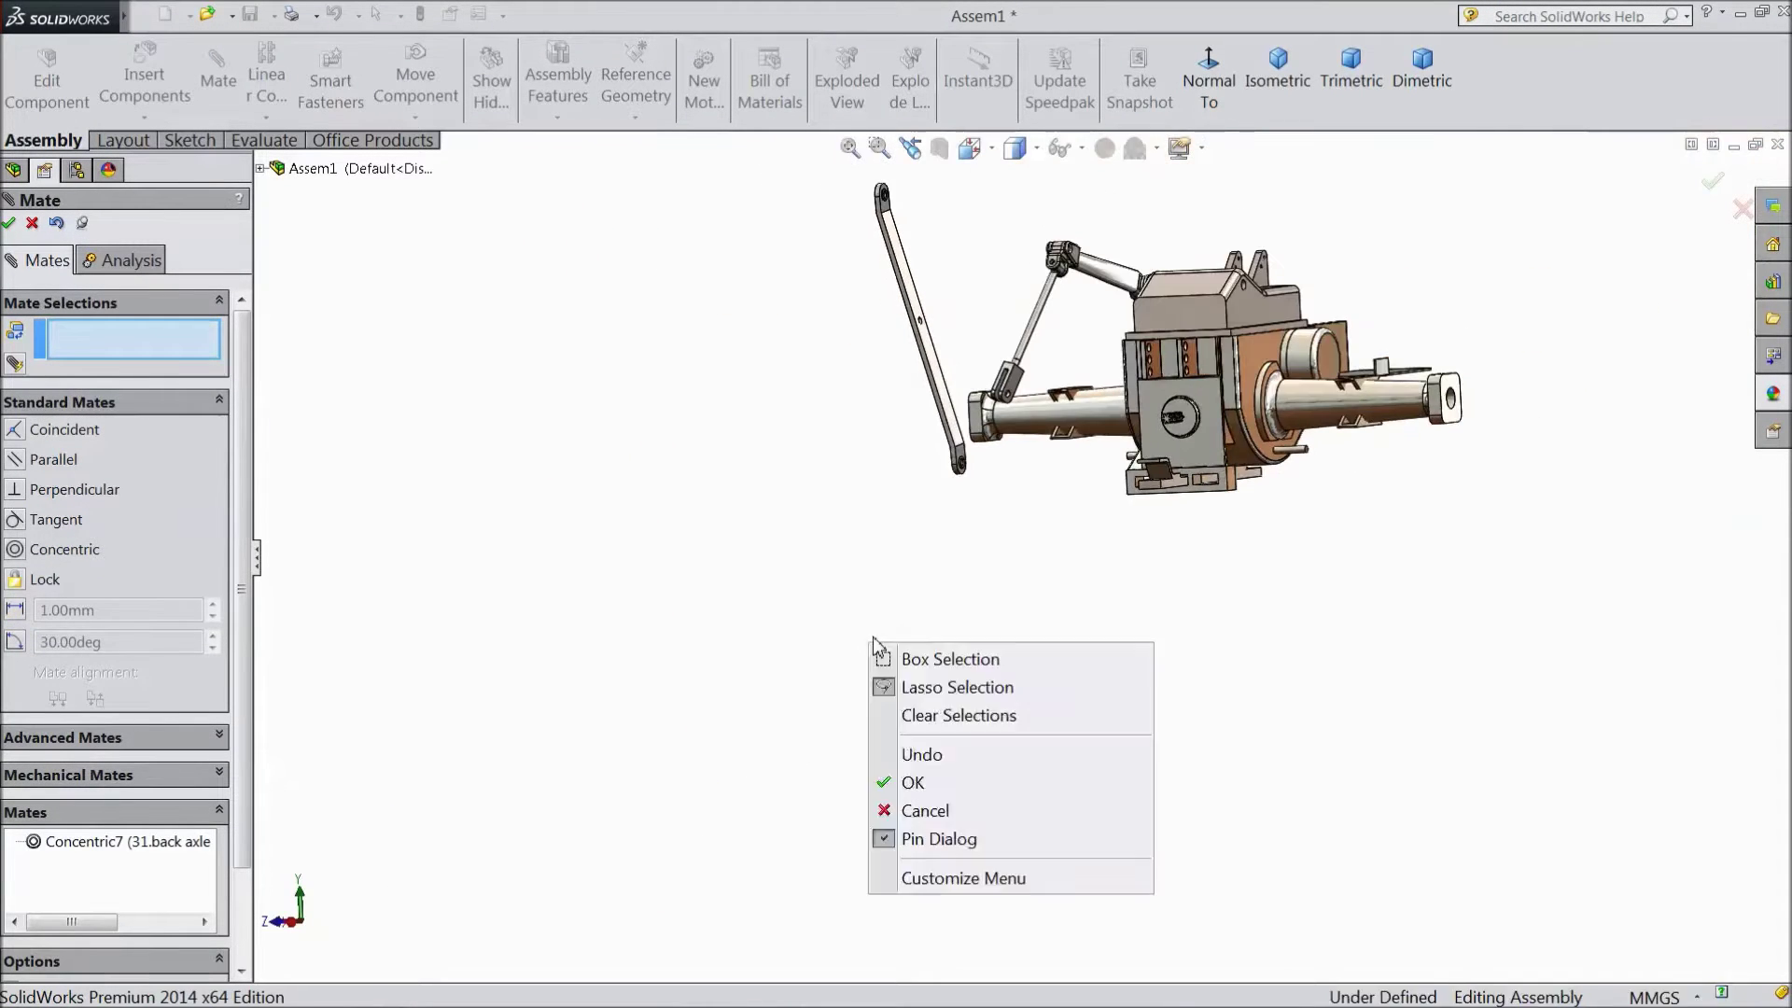
pyautogui.rightClick(915, 524)
pyautogui.click(809, 469)
pyautogui.moveTo(812, 395); pyautogui.dragTo(835, 457, button='middle')
pyautogui.scroll(-3, 947, 329)
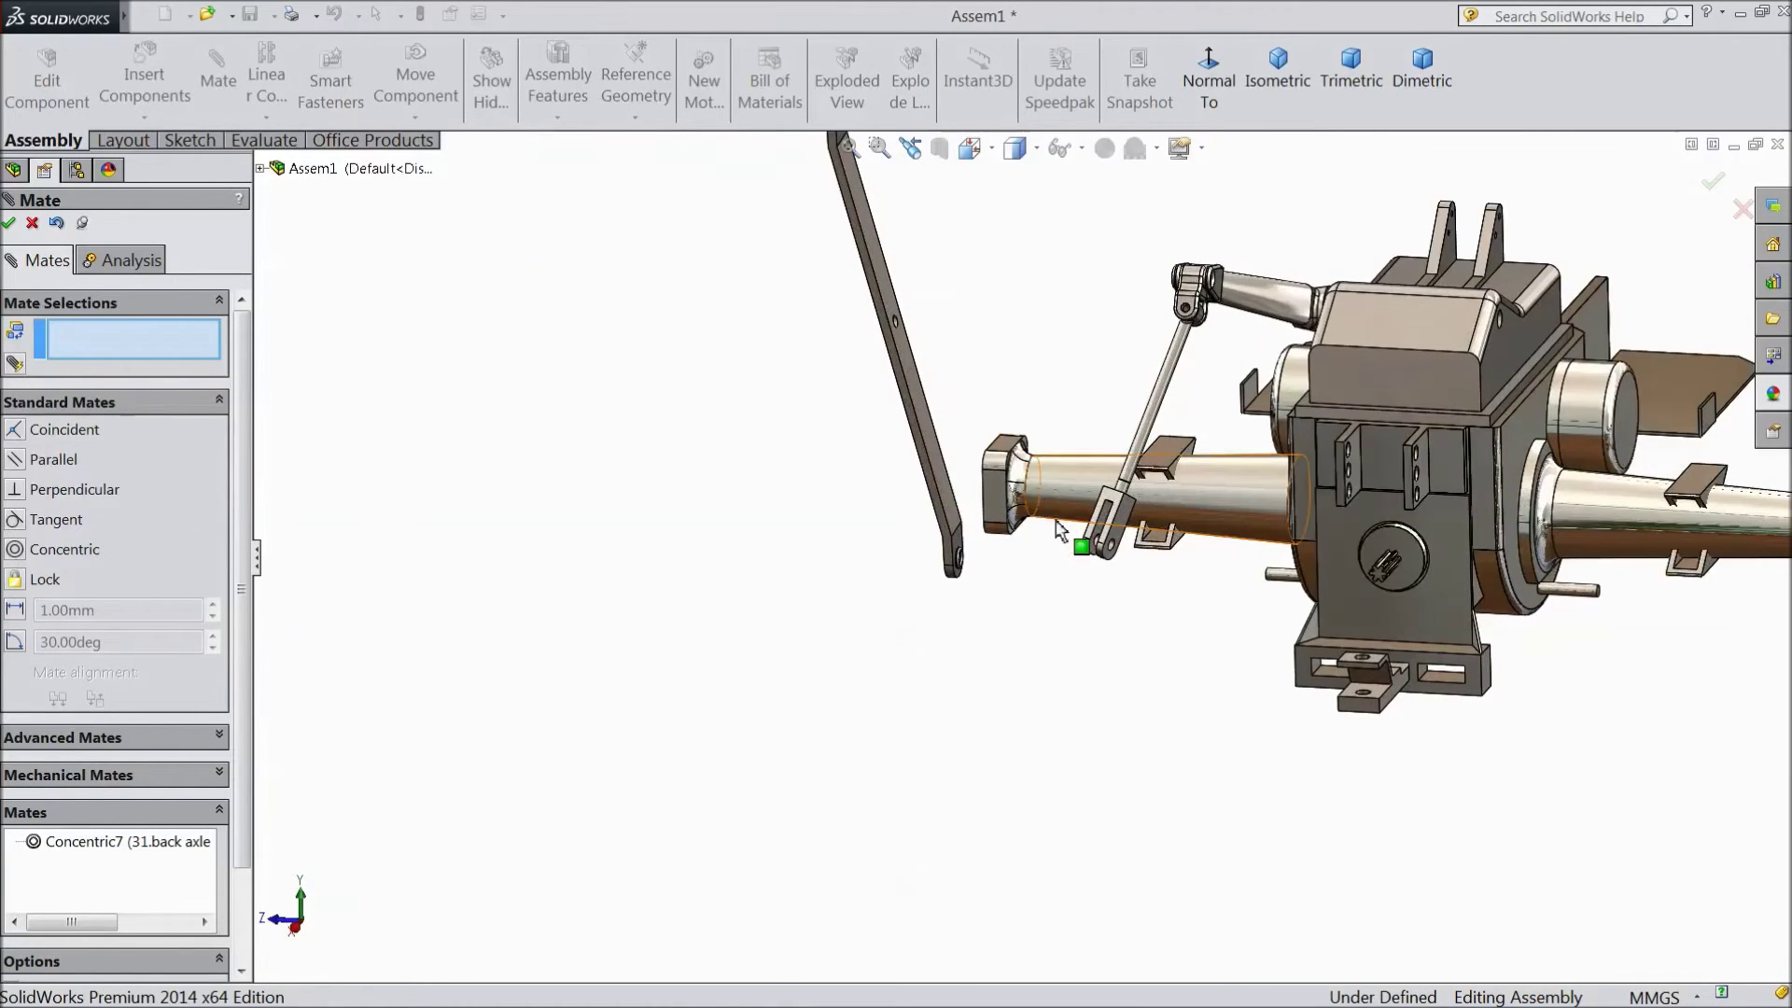
pyautogui.scroll(2, 1042, 495)
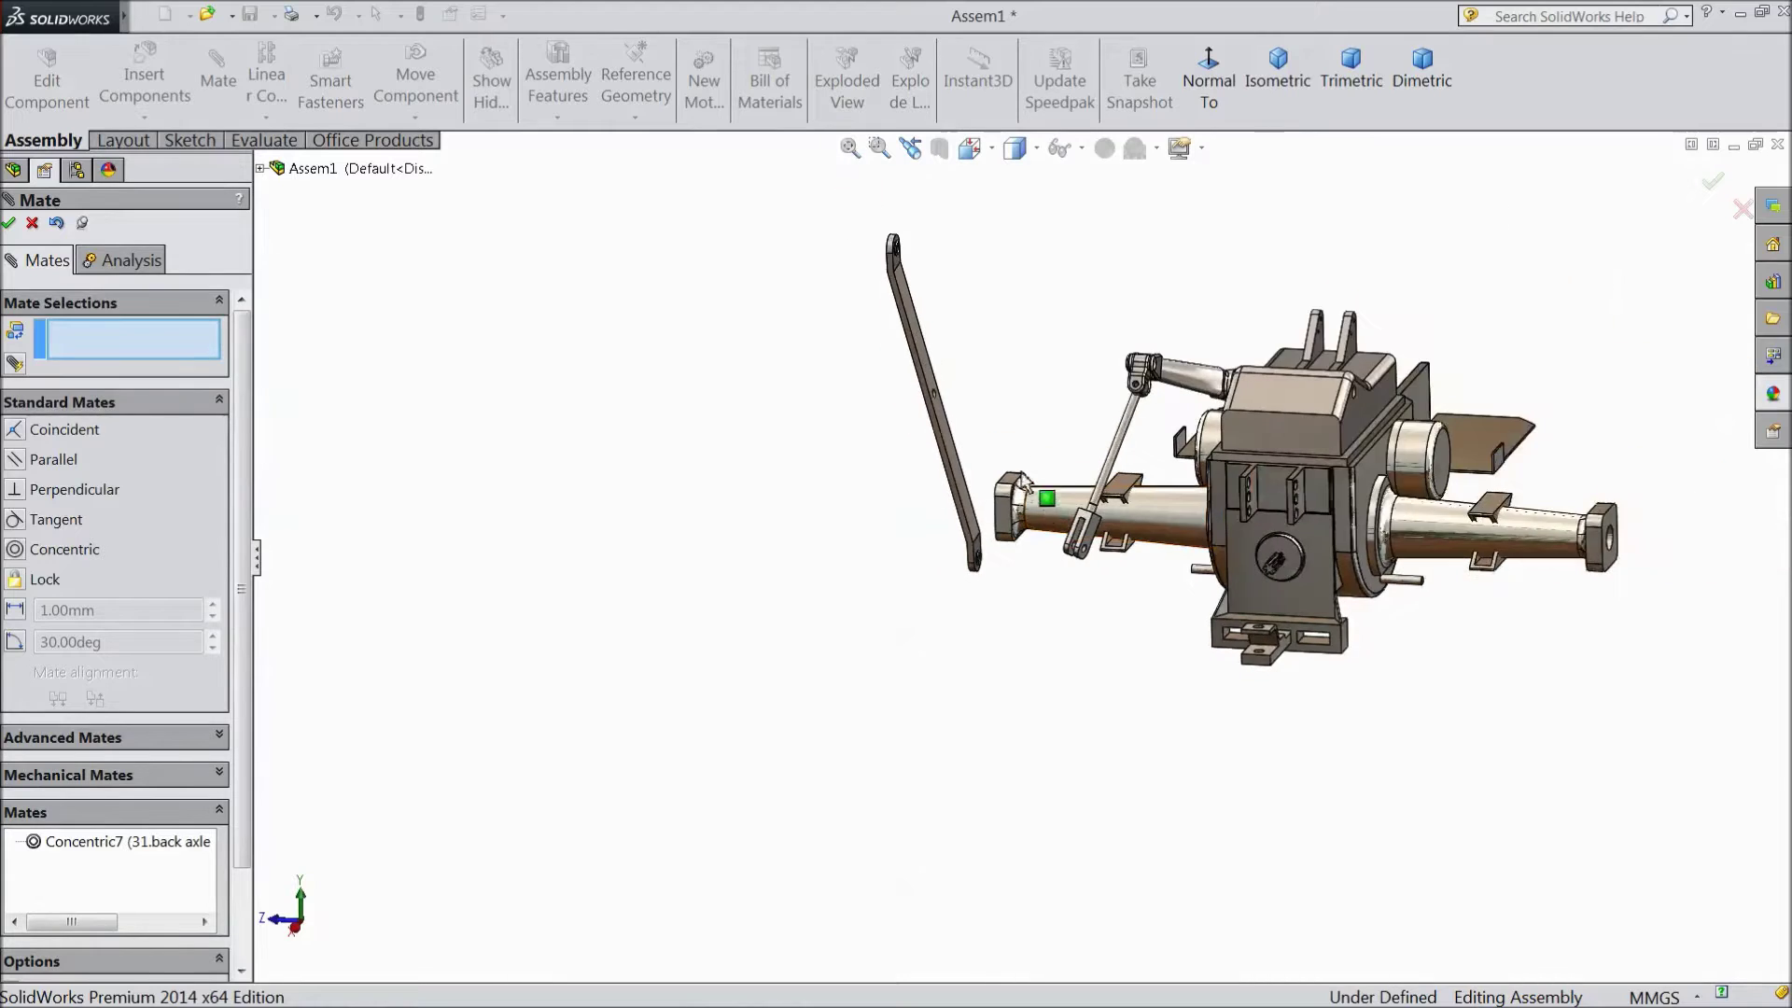
pyautogui.scroll(-2, 972, 280)
pyautogui.scroll(1, 972, 280)
pyautogui.click(8, 224)
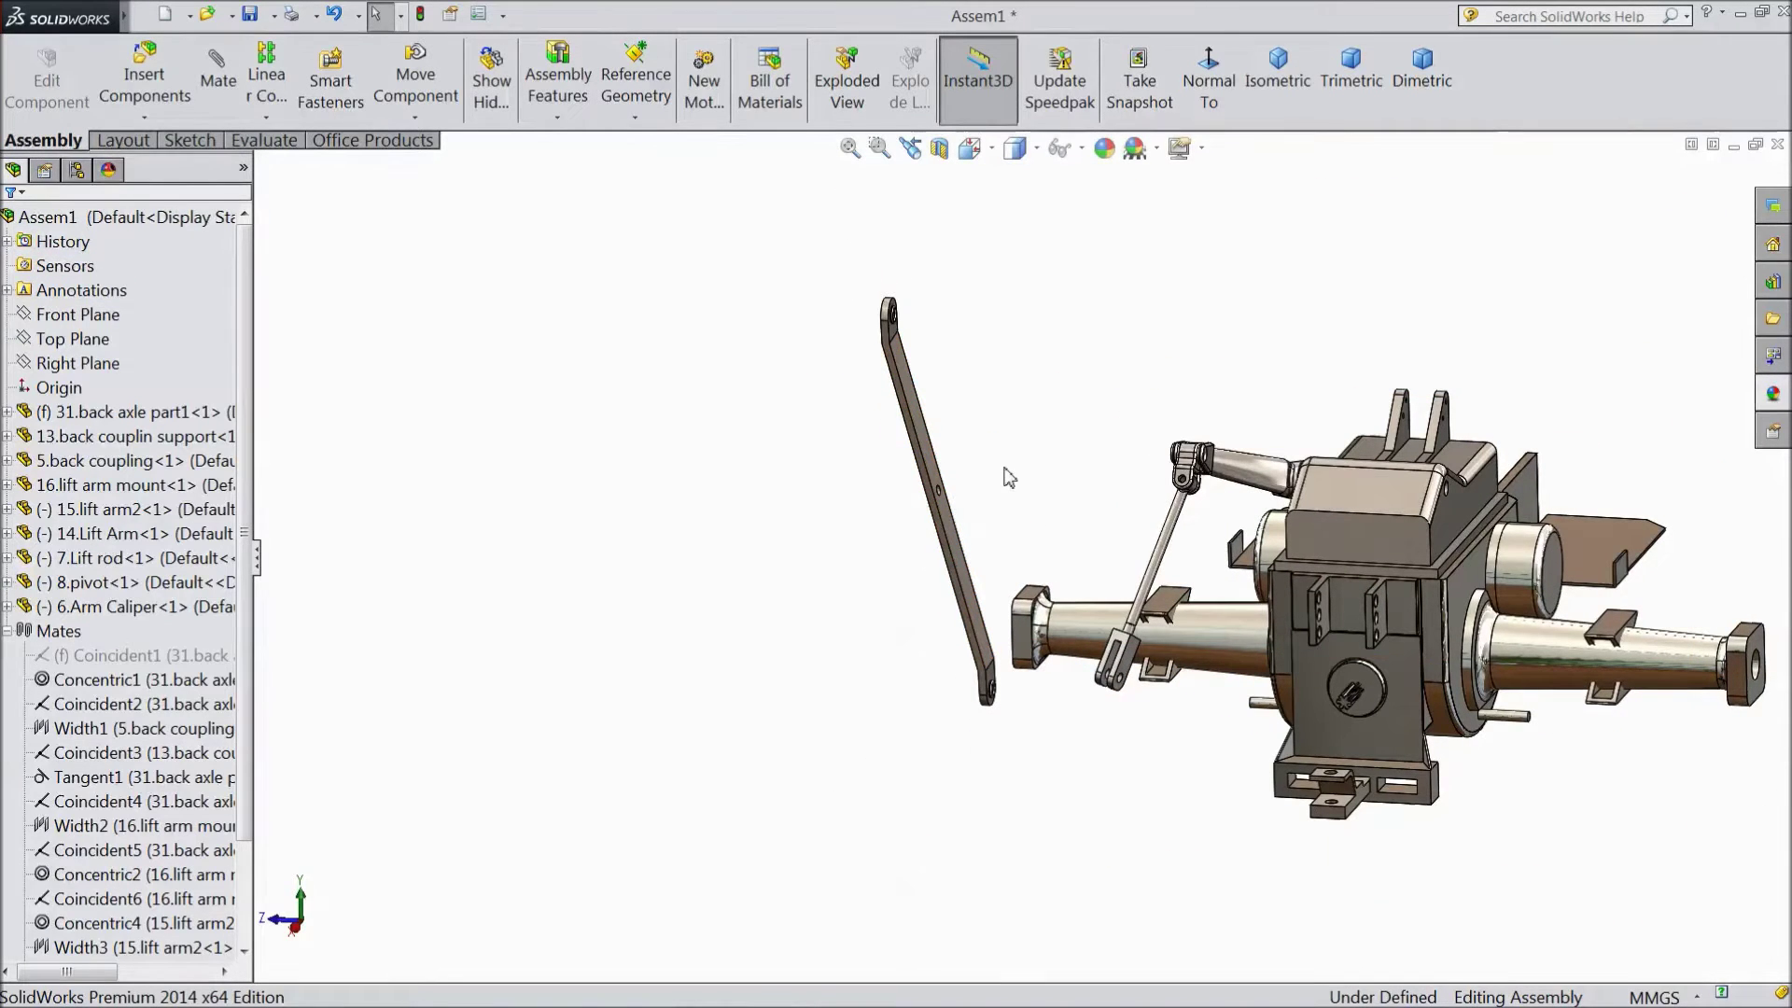
pyautogui.scroll(-2, 1011, 481)
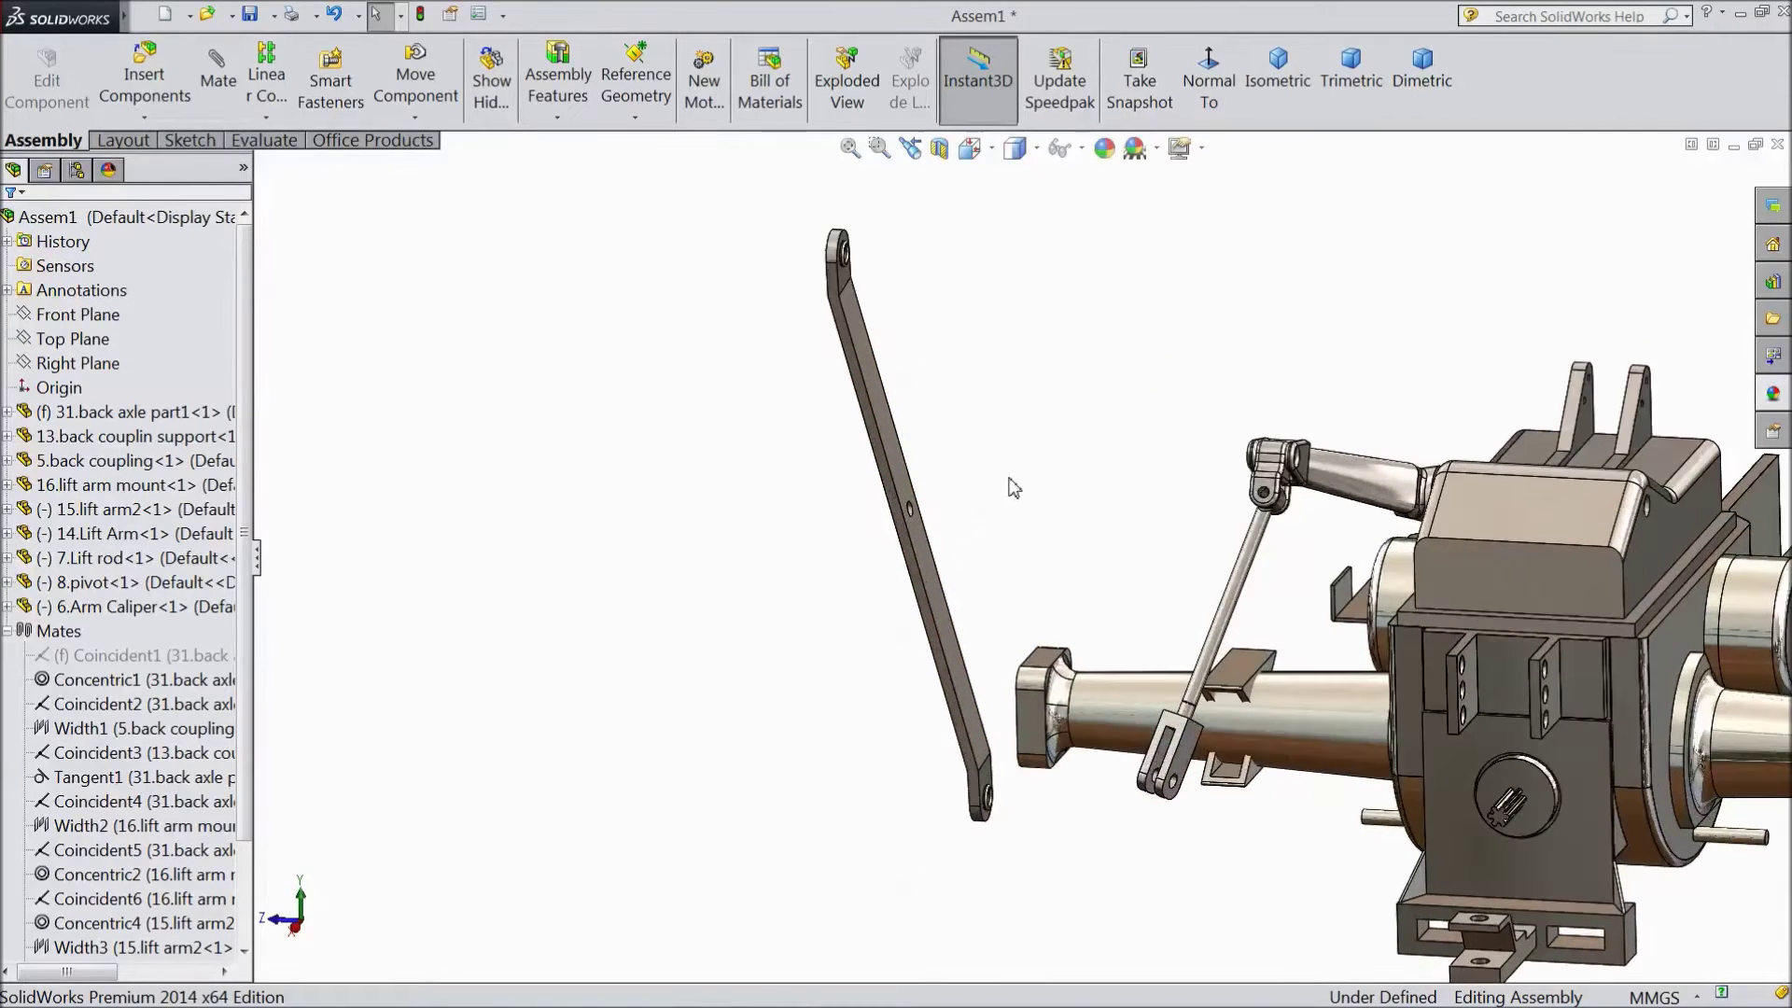
# Open the Lift Arm for editing in the context of the assembly, saving the assembly as Assem1 together with all modified components
pyautogui.rightClick(875, 435)
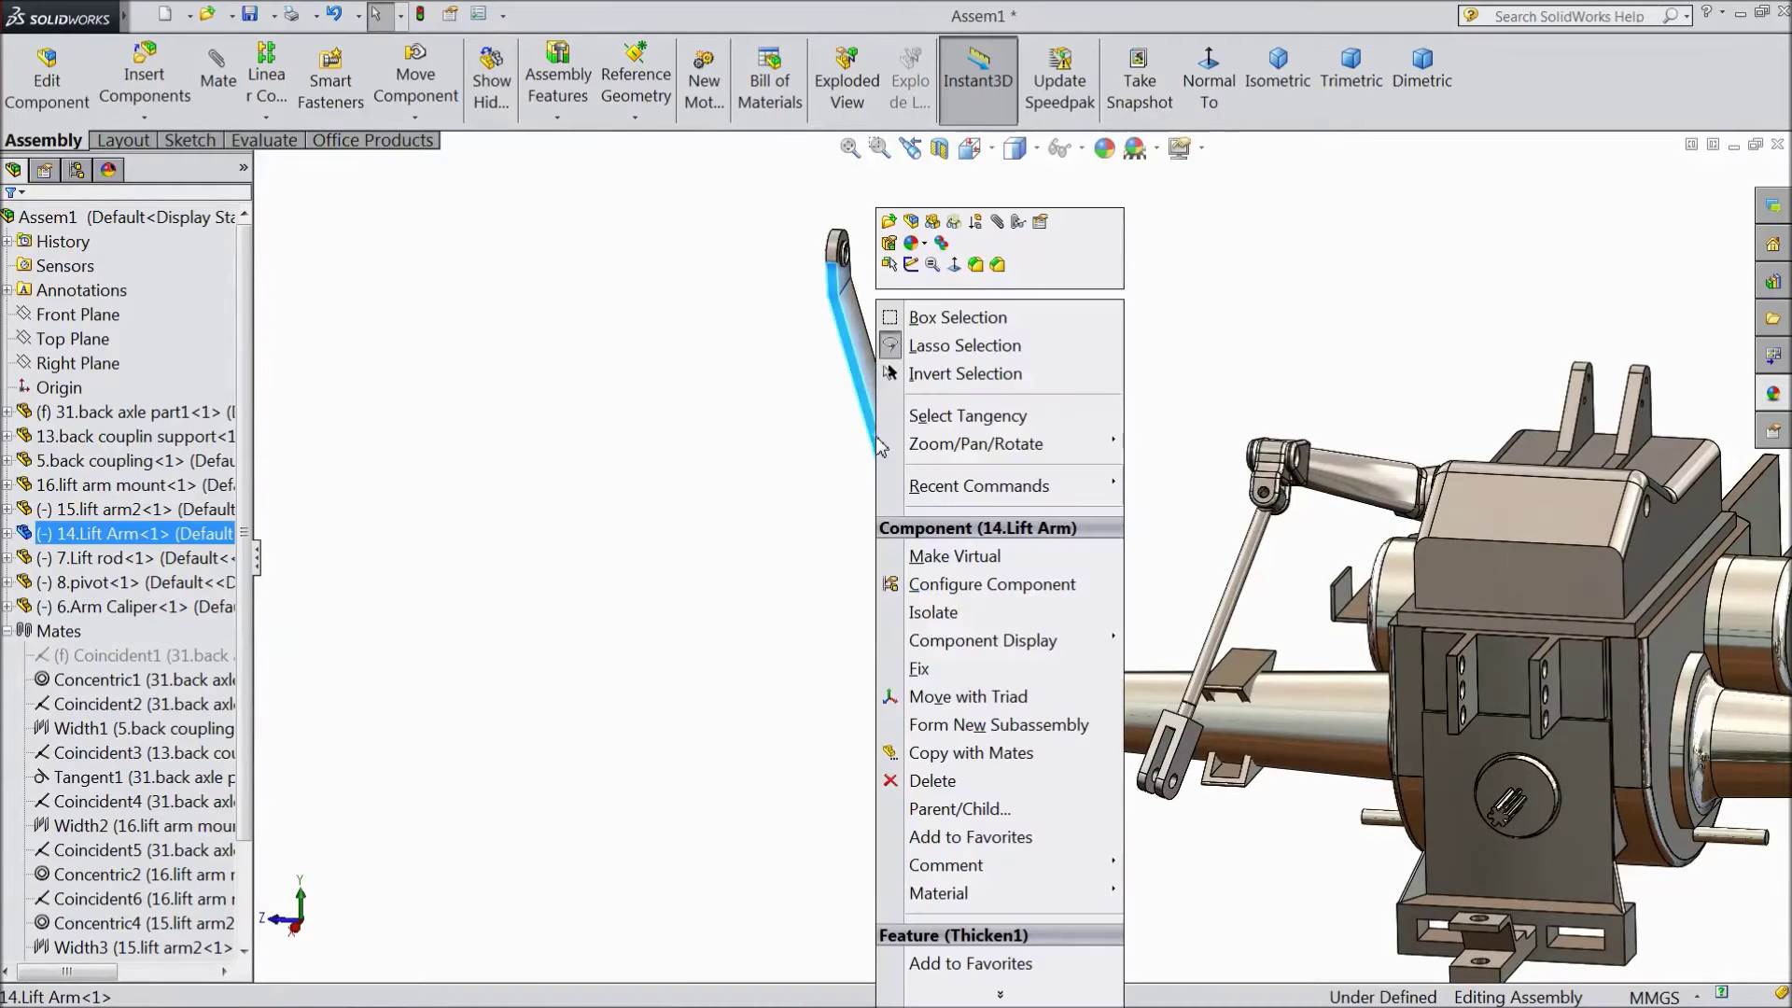
pyautogui.click(912, 223)
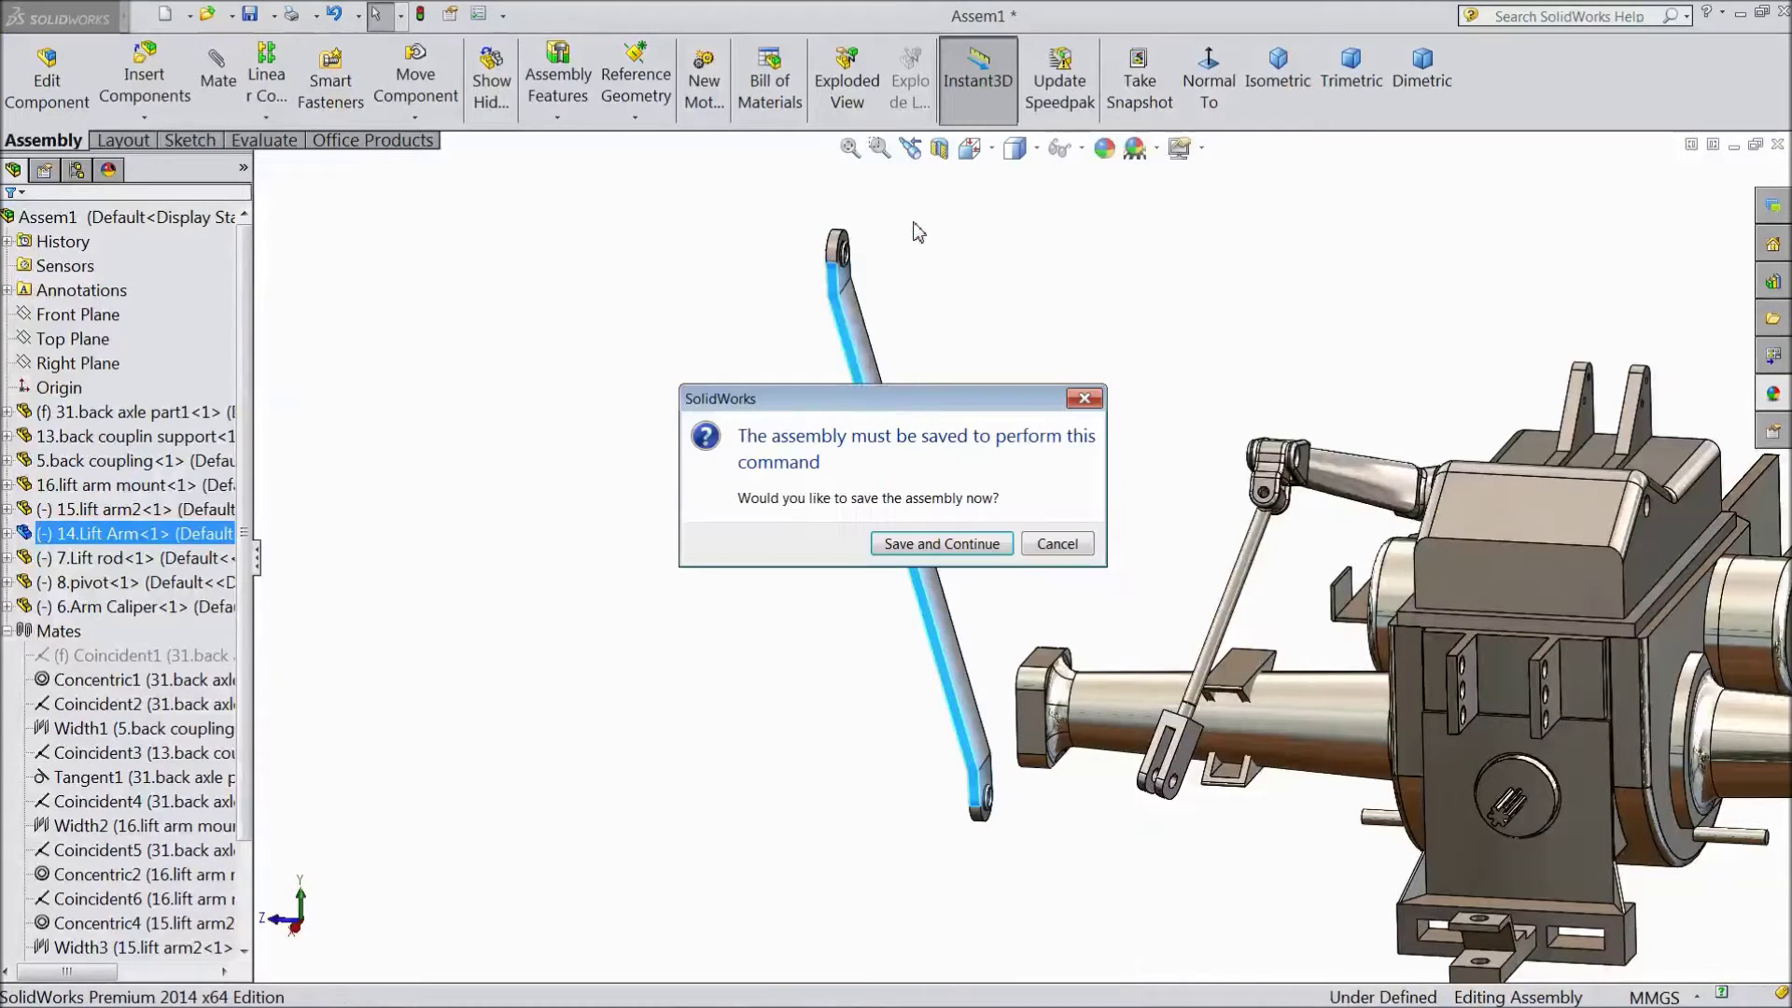
pyautogui.click(955, 550)
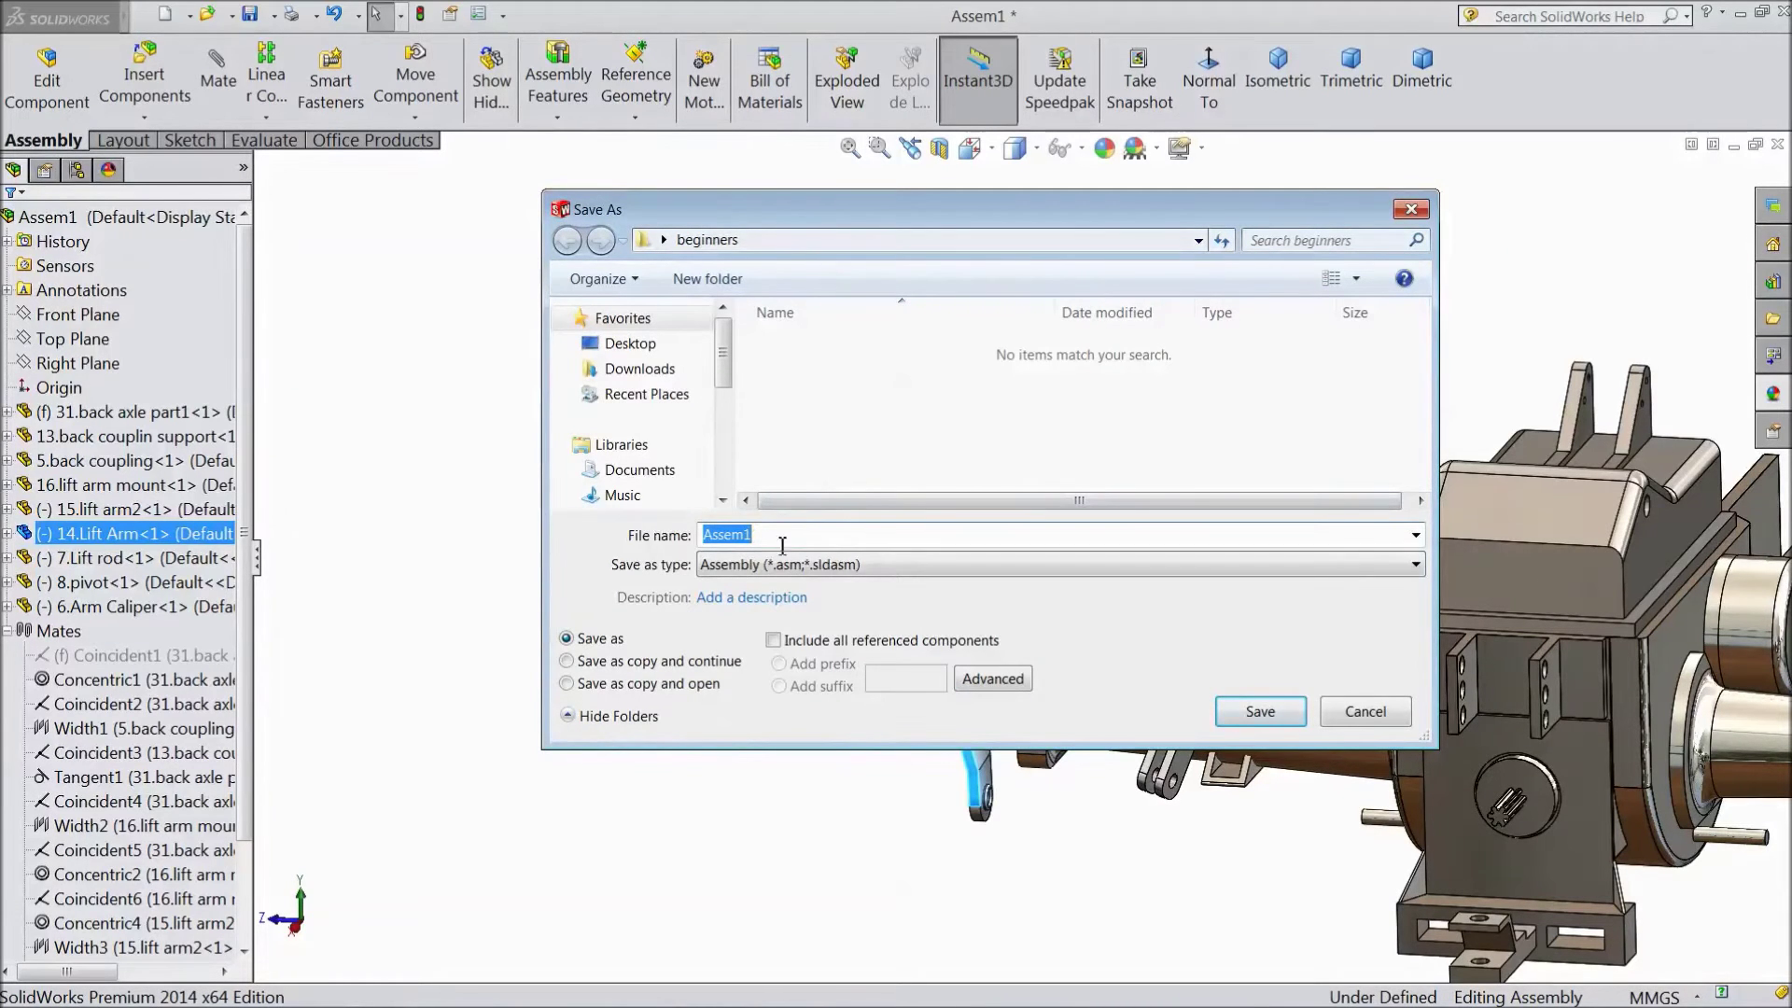
pyautogui.click(1253, 713)
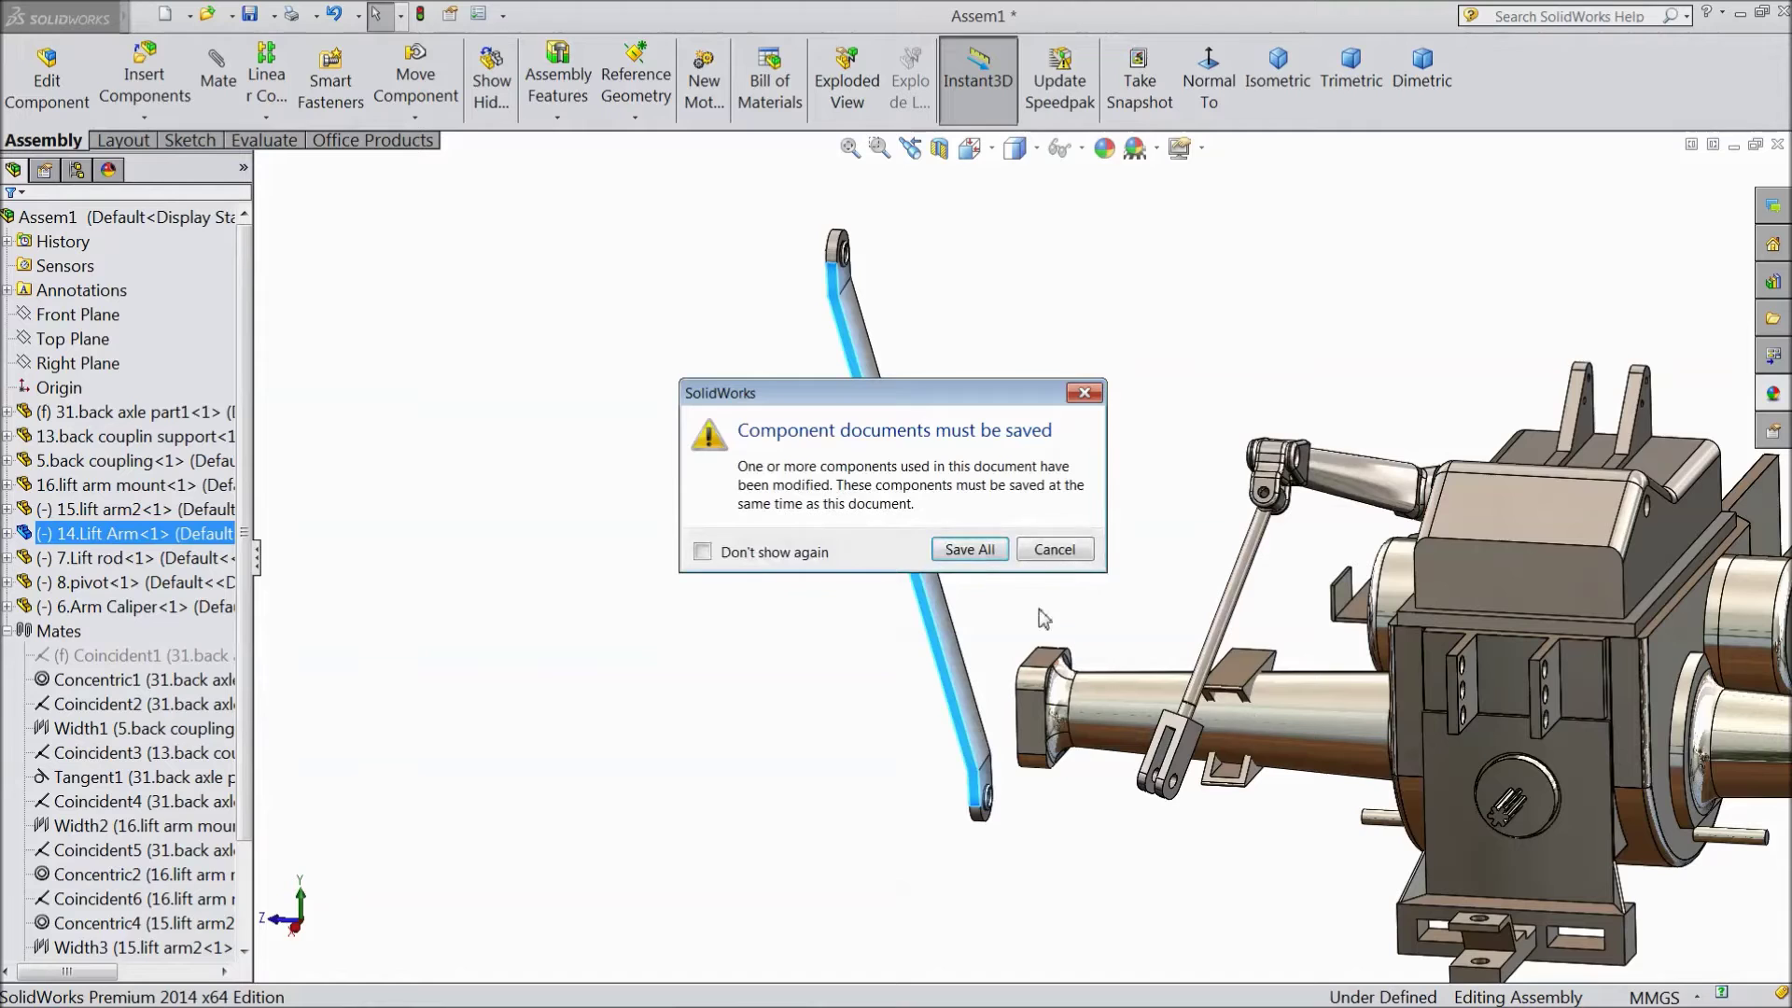
pyautogui.click(969, 551)
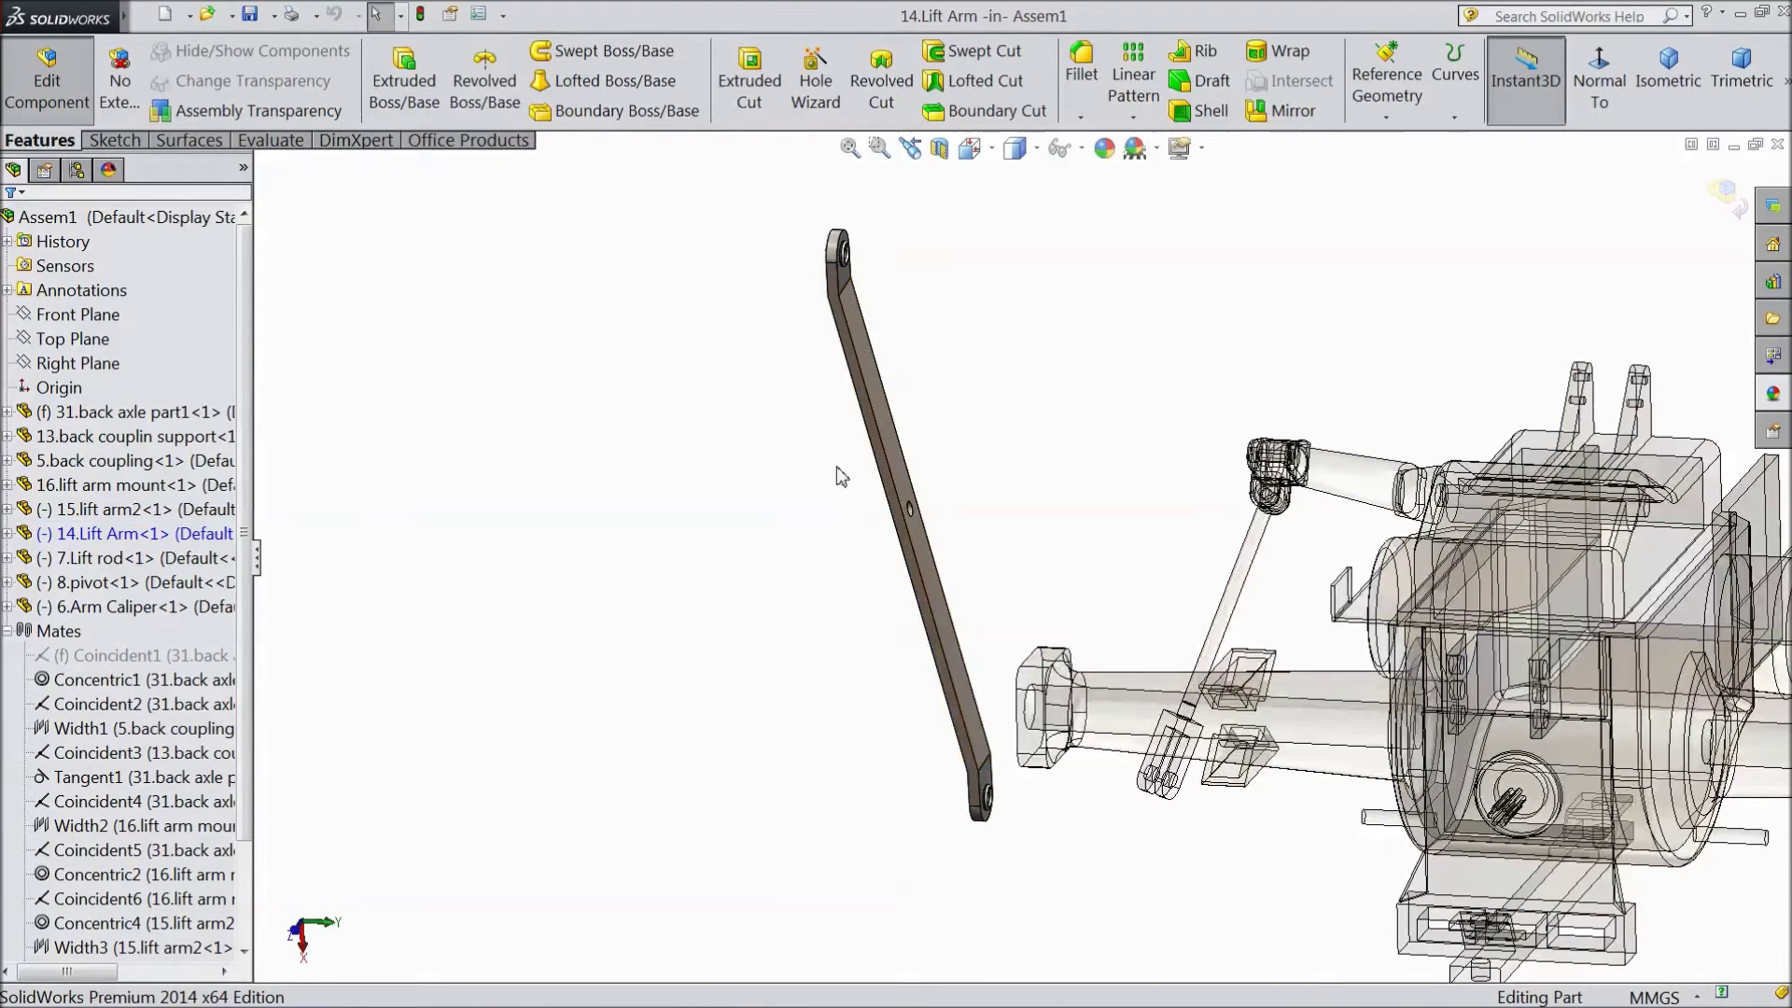
# Set the offset dimension between the Lift Arm's two ends in Sketch1 of Surface-Extrude1 to 80 mm, rebuild, and return to the assembly
pyautogui.click(7, 534)
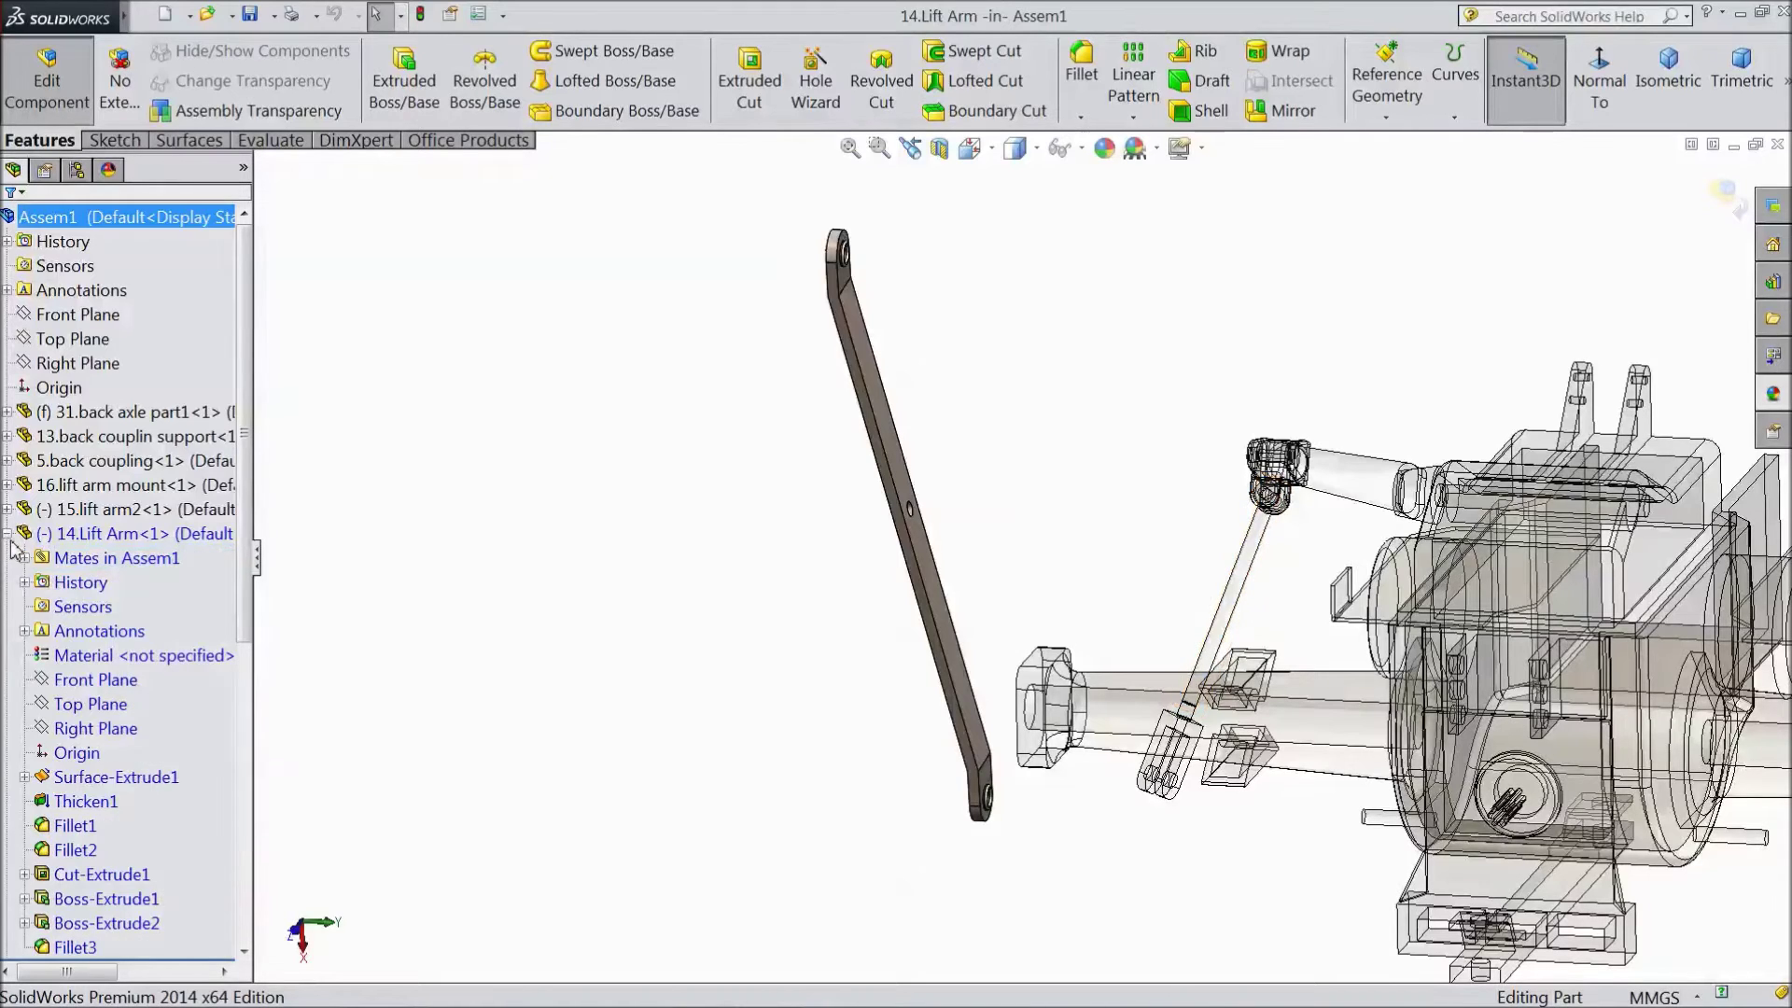
pyautogui.click(39, 780)
pyautogui.click(24, 777)
pyautogui.click(93, 802)
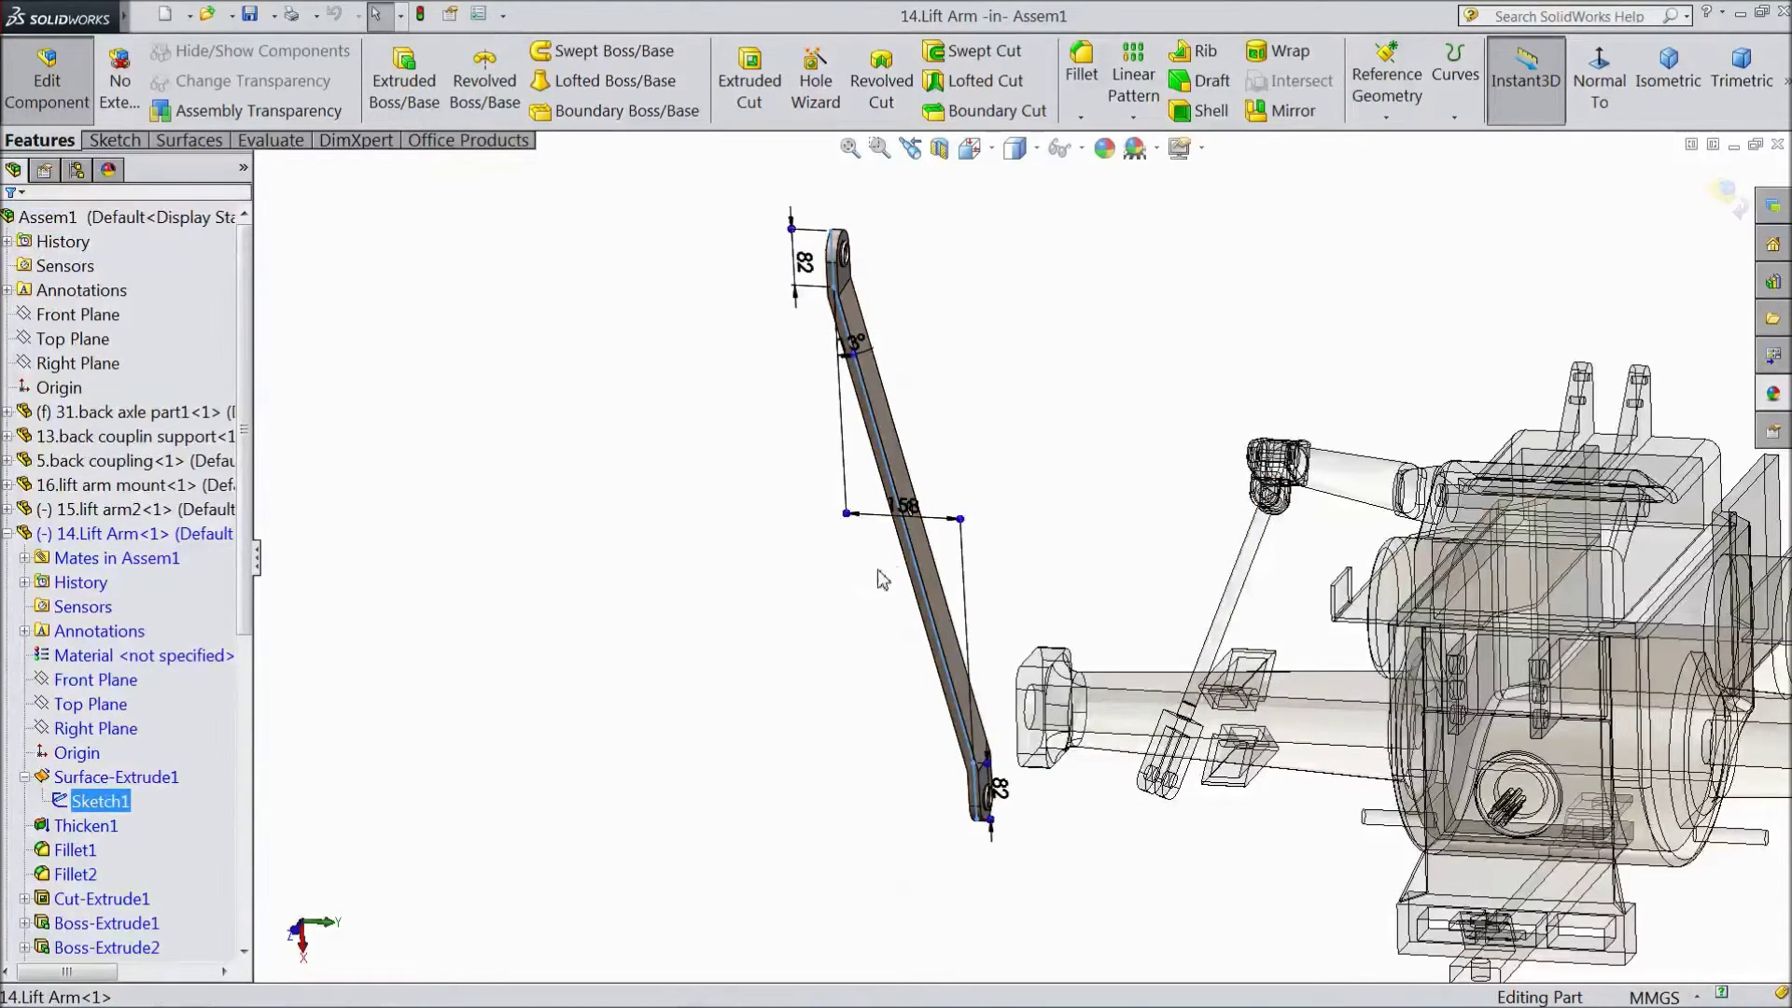
pyautogui.moveTo(907, 513); pyautogui.dragTo(936, 856)
pyautogui.doubleClick(918, 837)
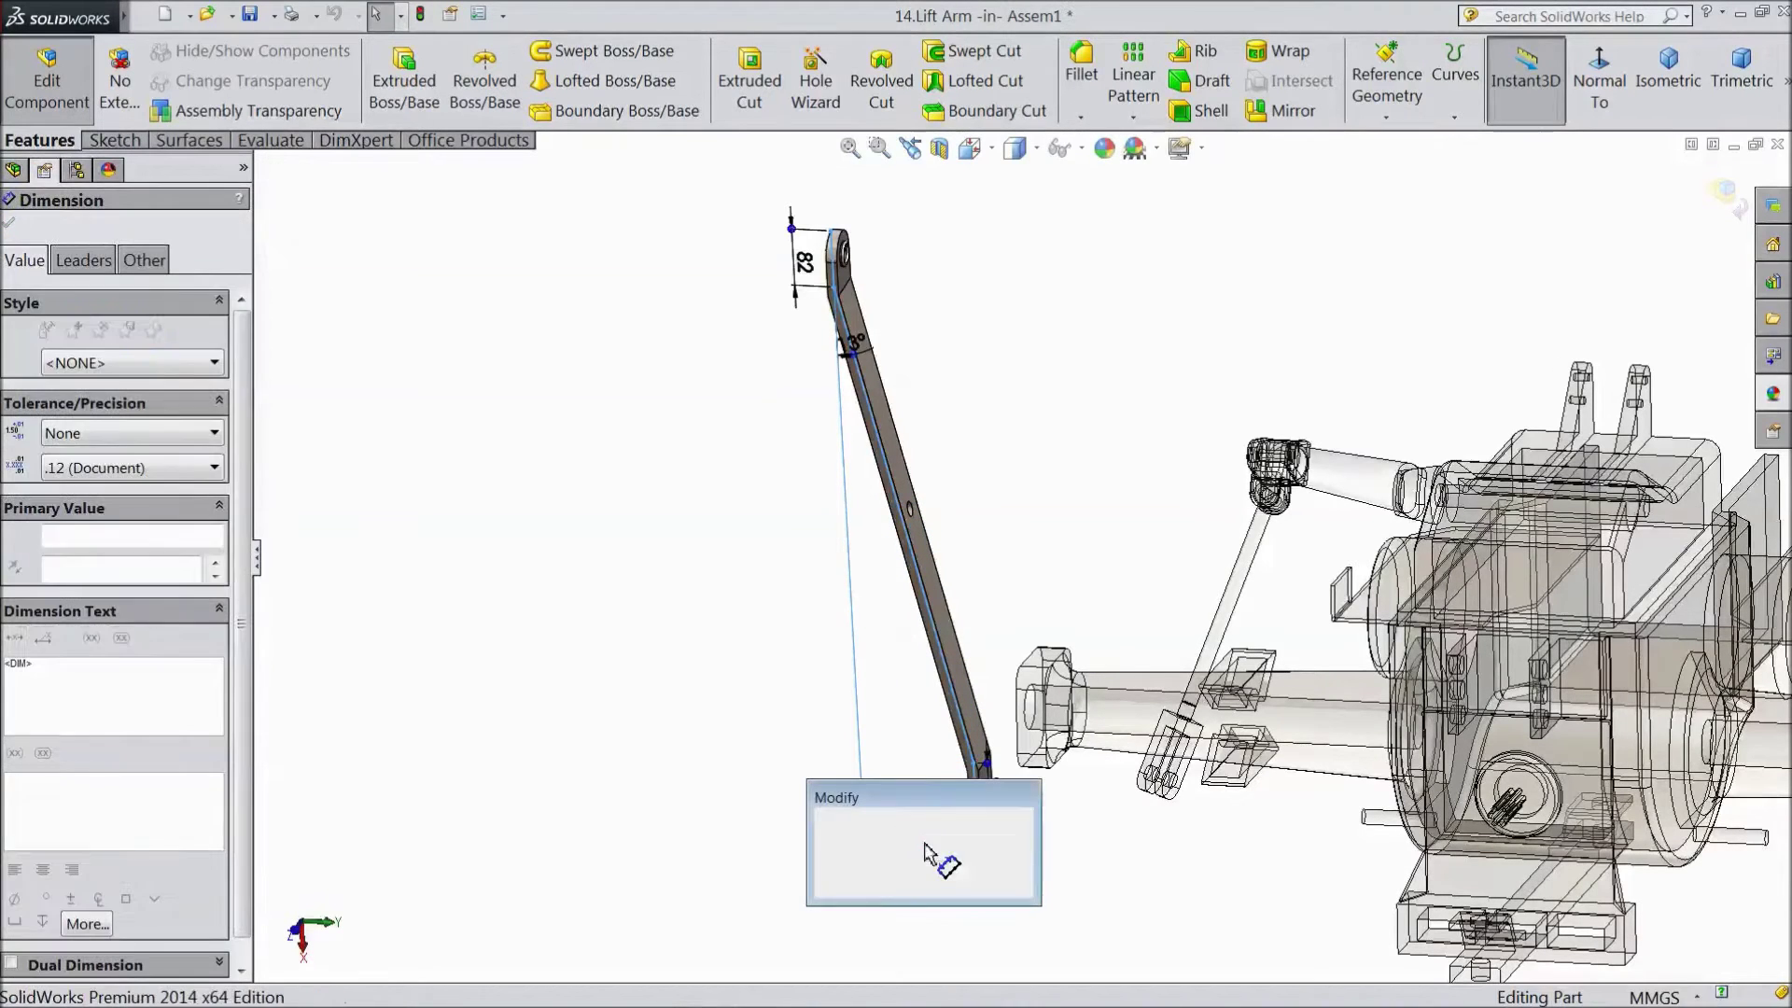
pyautogui.write('80')
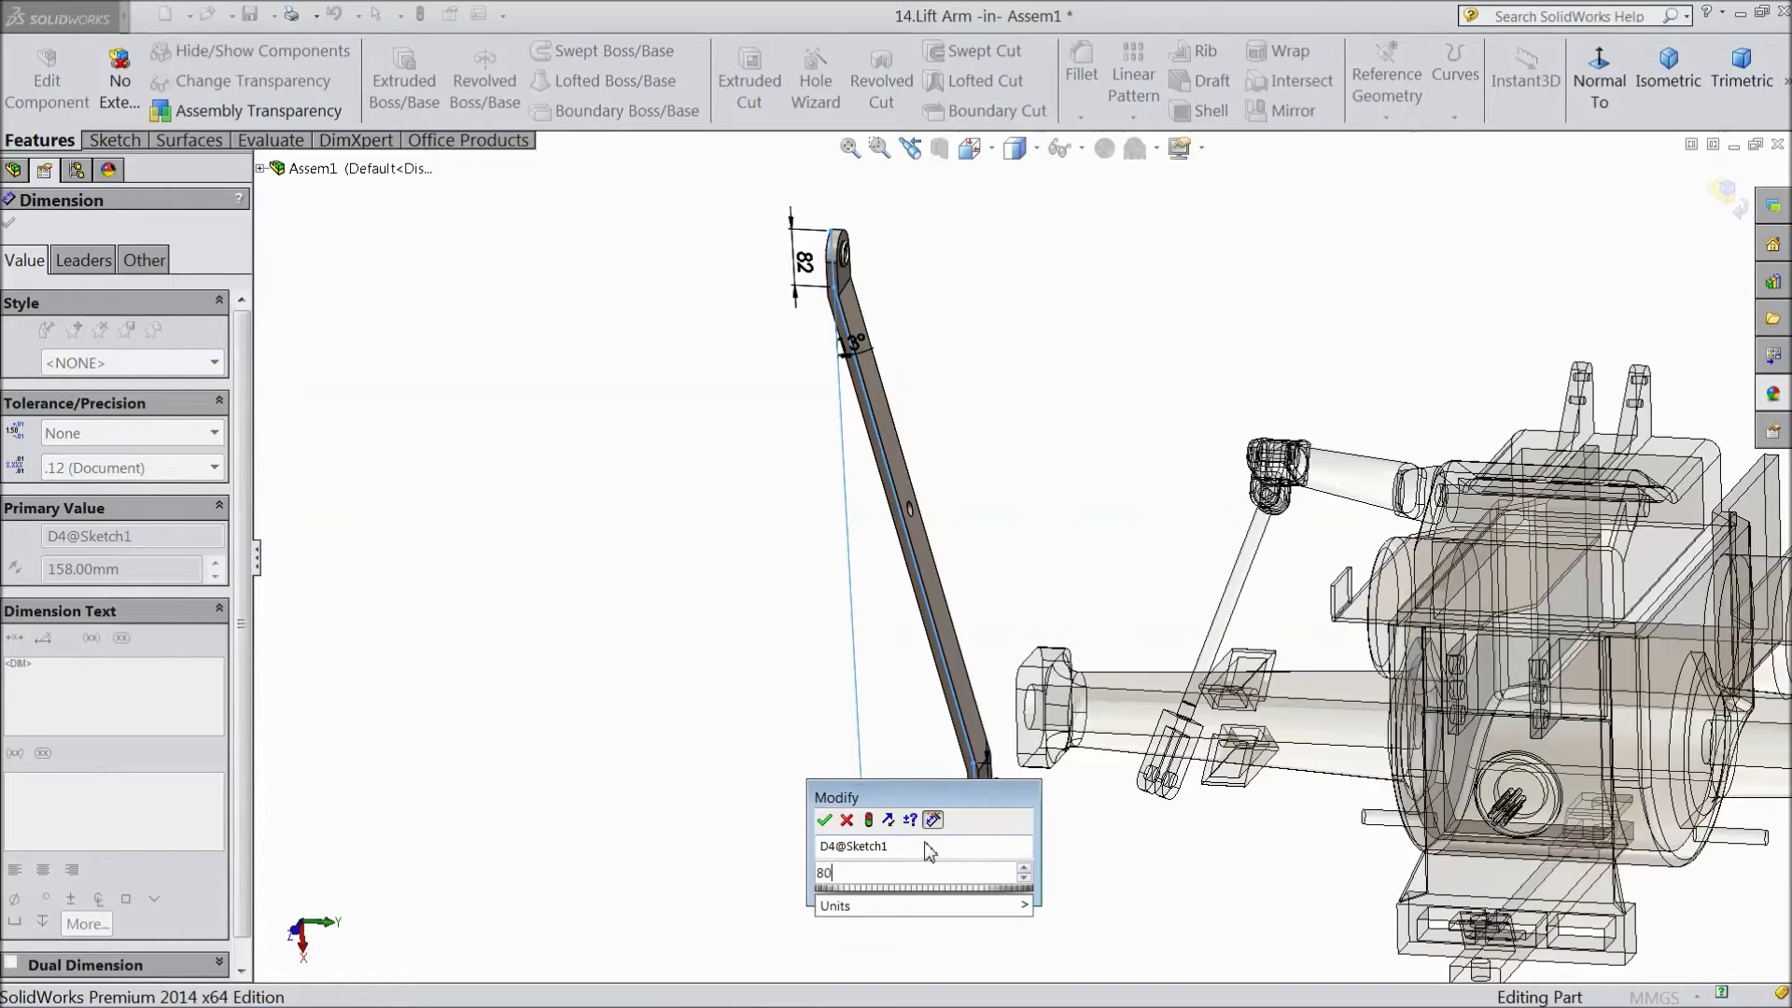
pyautogui.click(824, 821)
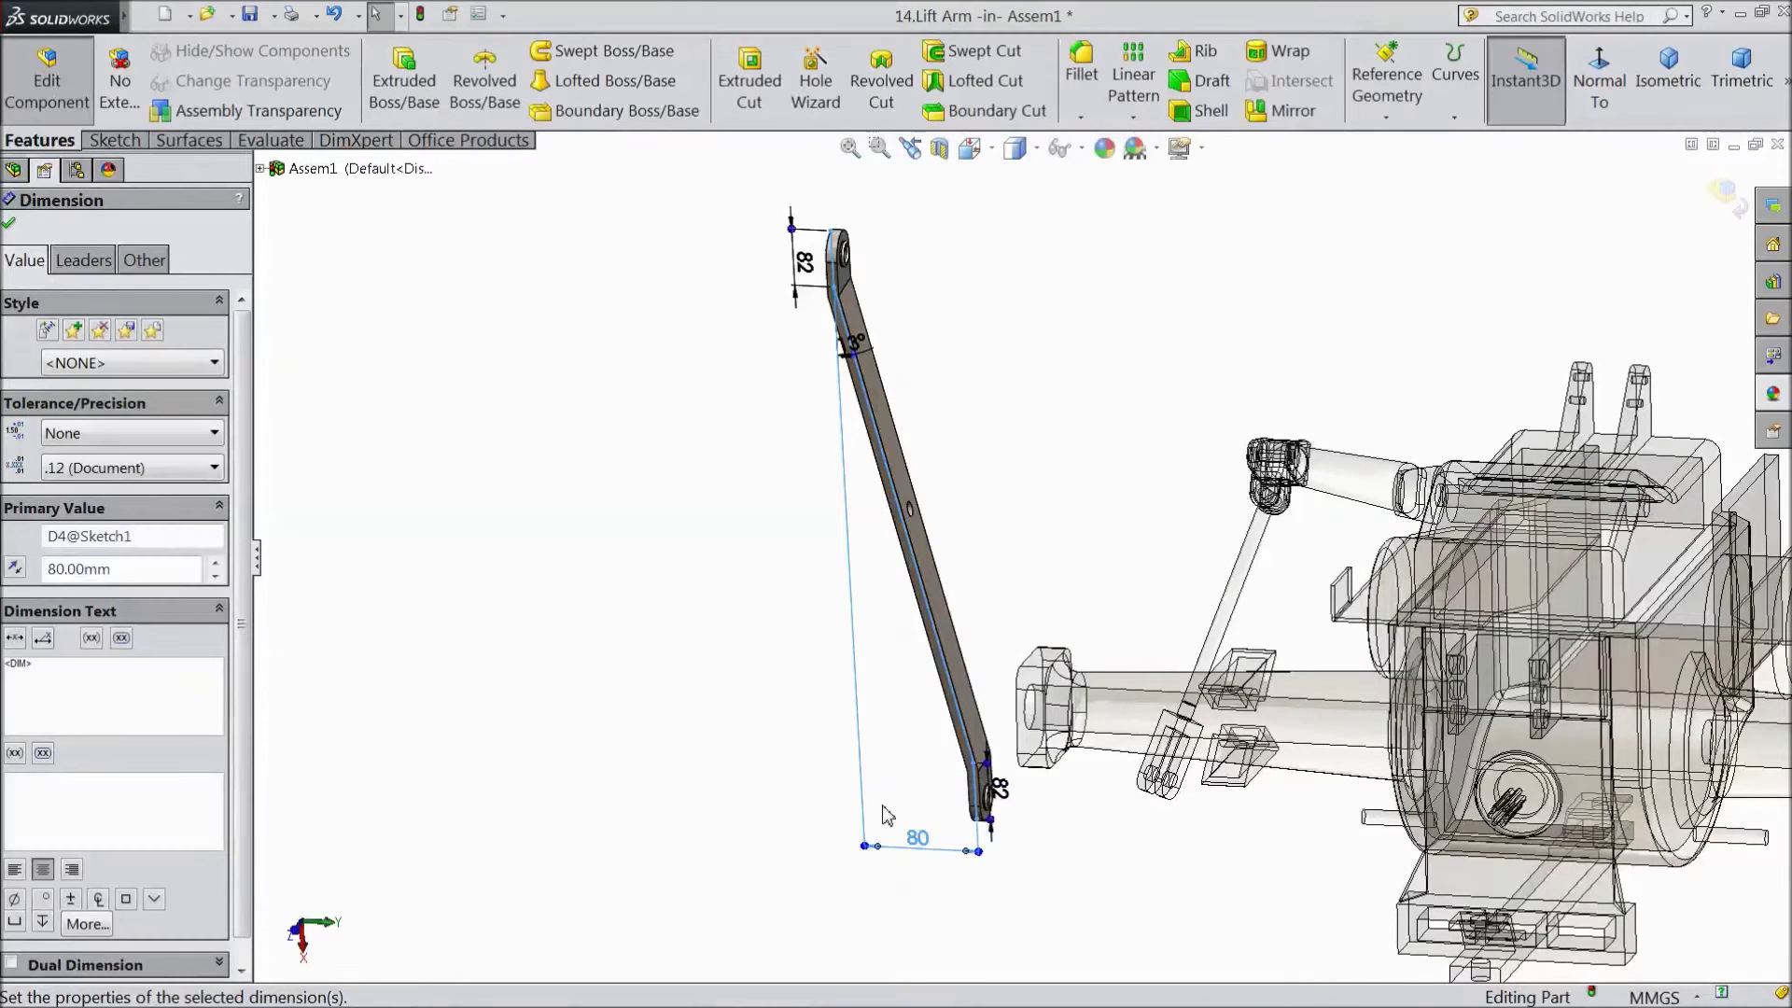
pyautogui.click(421, 15)
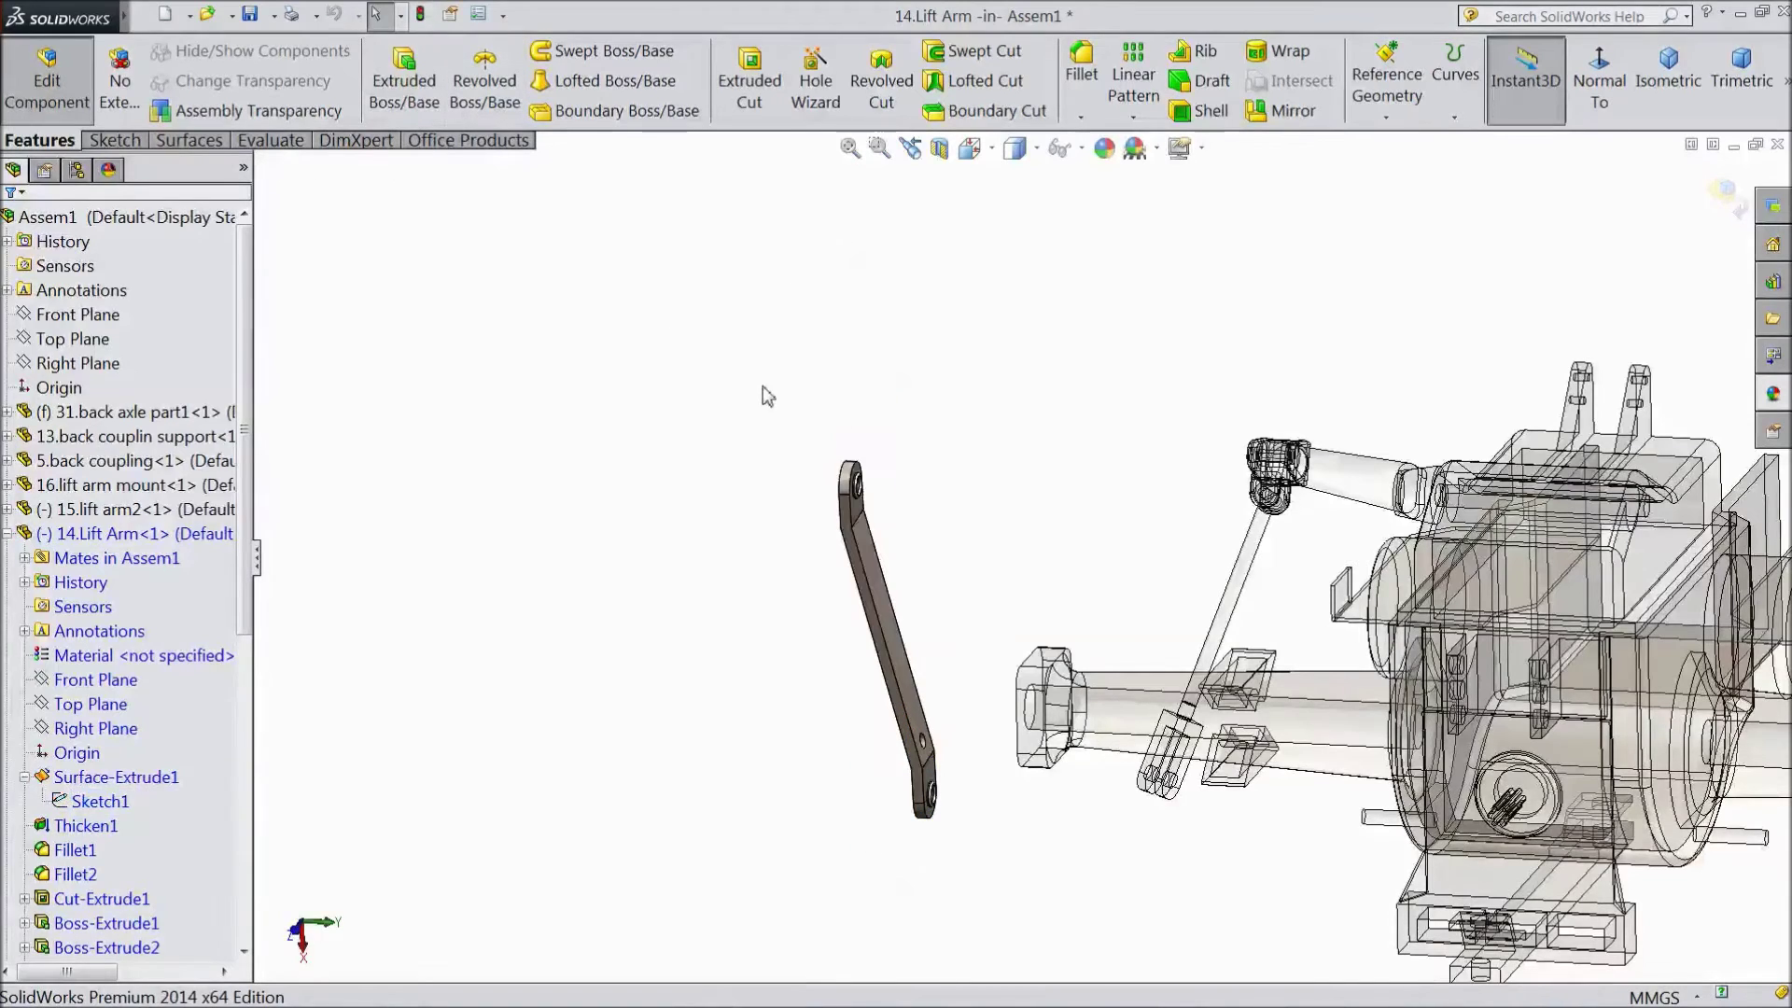
pyautogui.click(1723, 199)
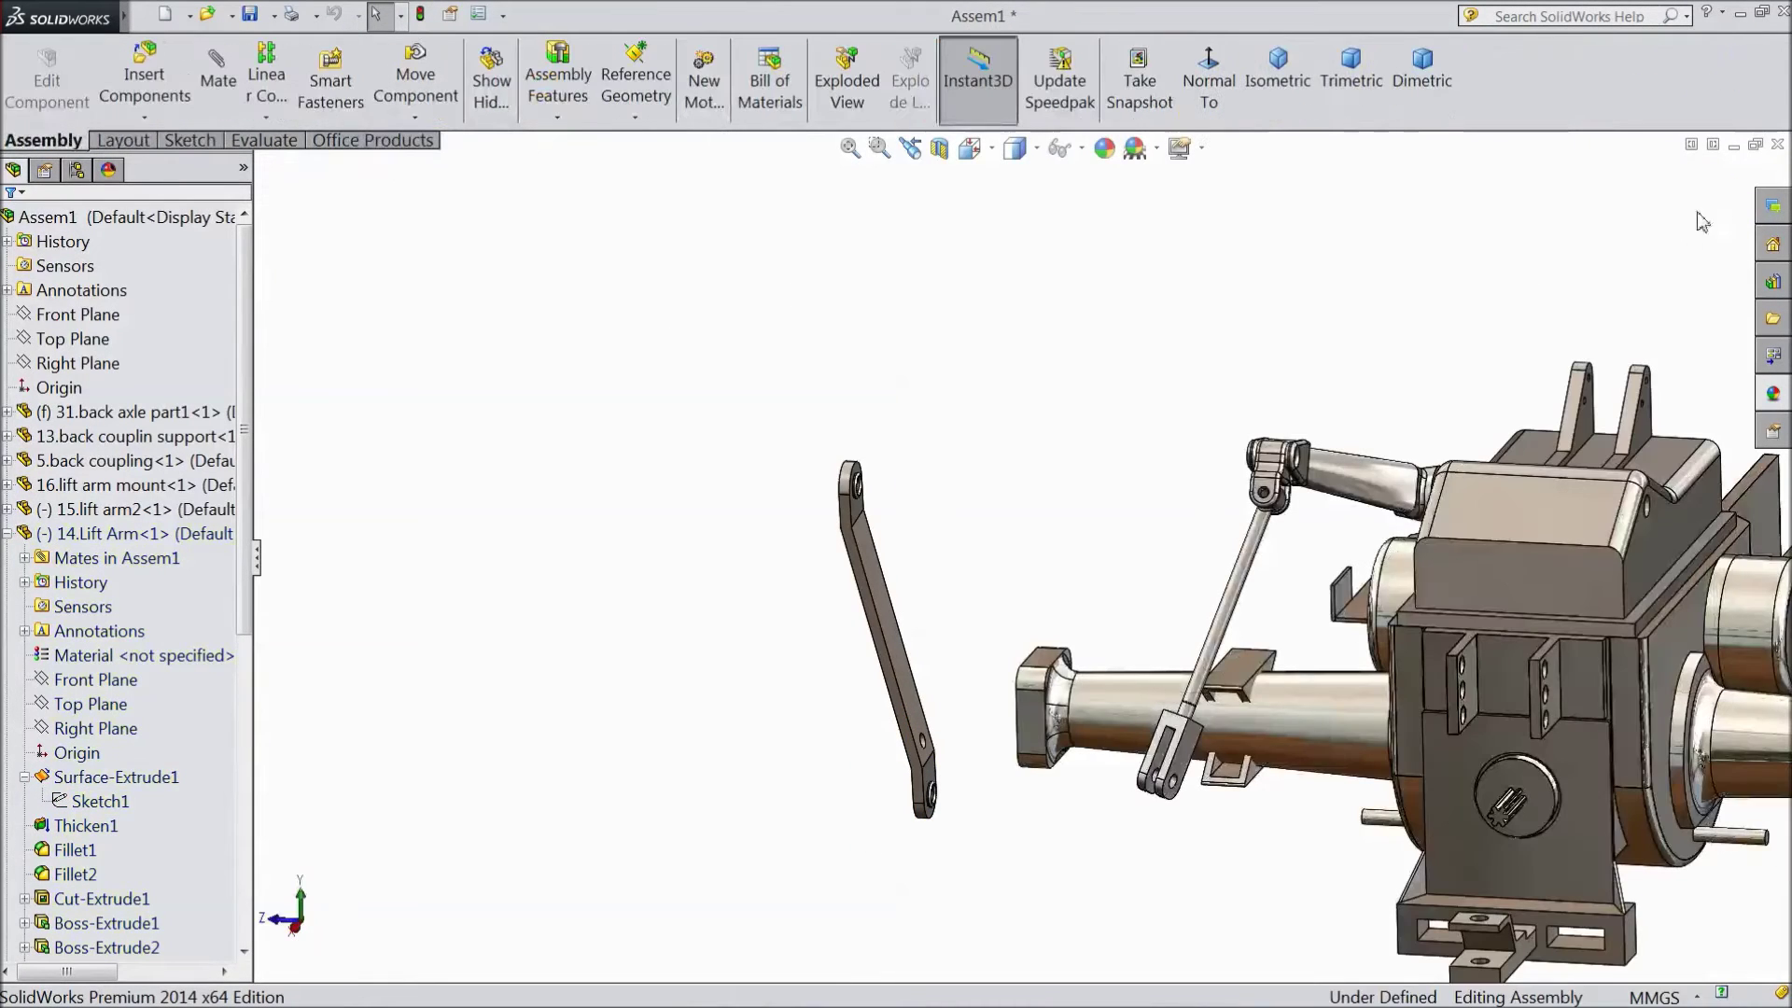
# Raise the lift arm2 linkage and slide the Lift Arm along its pin until it sits beside the axle housing below the Arm Caliper
pyautogui.moveTo(983, 802); pyautogui.dragTo(1012, 832, button='middle')
pyautogui.moveTo(1214, 725); pyautogui.dragTo(1299, 424)
pyautogui.moveTo(926, 686); pyautogui.dragTo(1260, 692)
pyautogui.scroll(-2, 1262, 695)
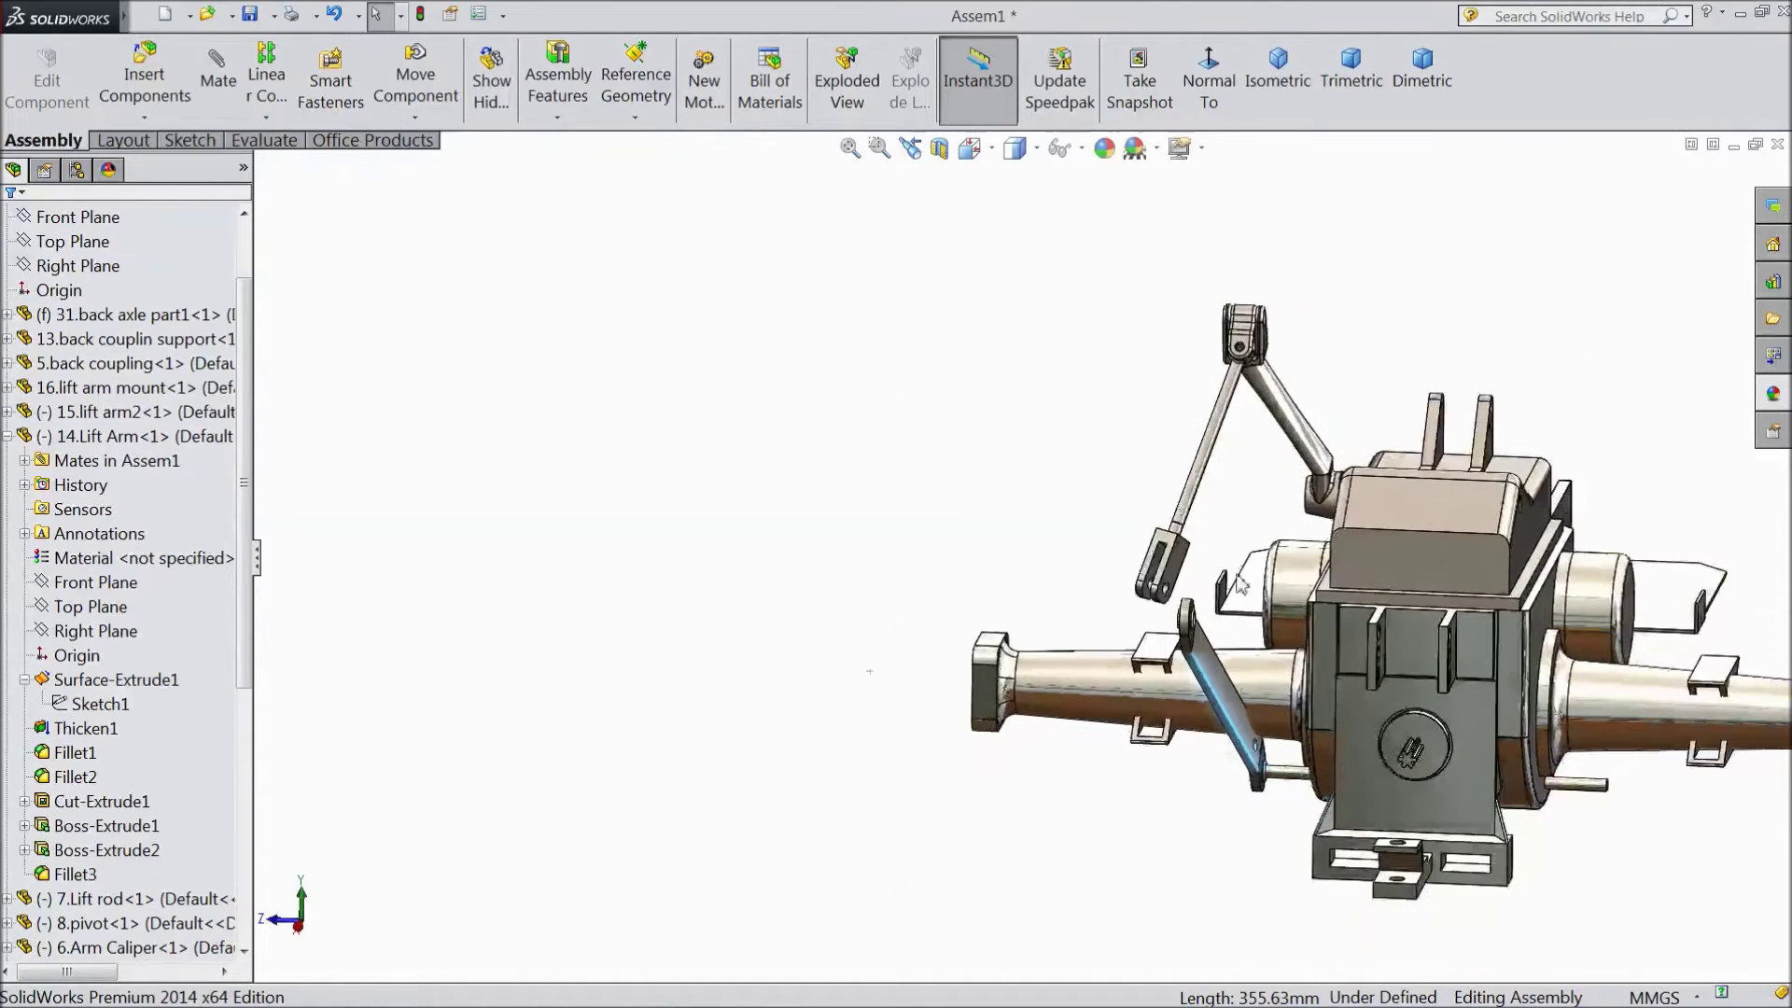
# Add a Concentric mate between the bushing hole in the Lift Arm's upper end and the hole in the Arm Caliper's fork
pyautogui.scroll(-6, 1146, 621)
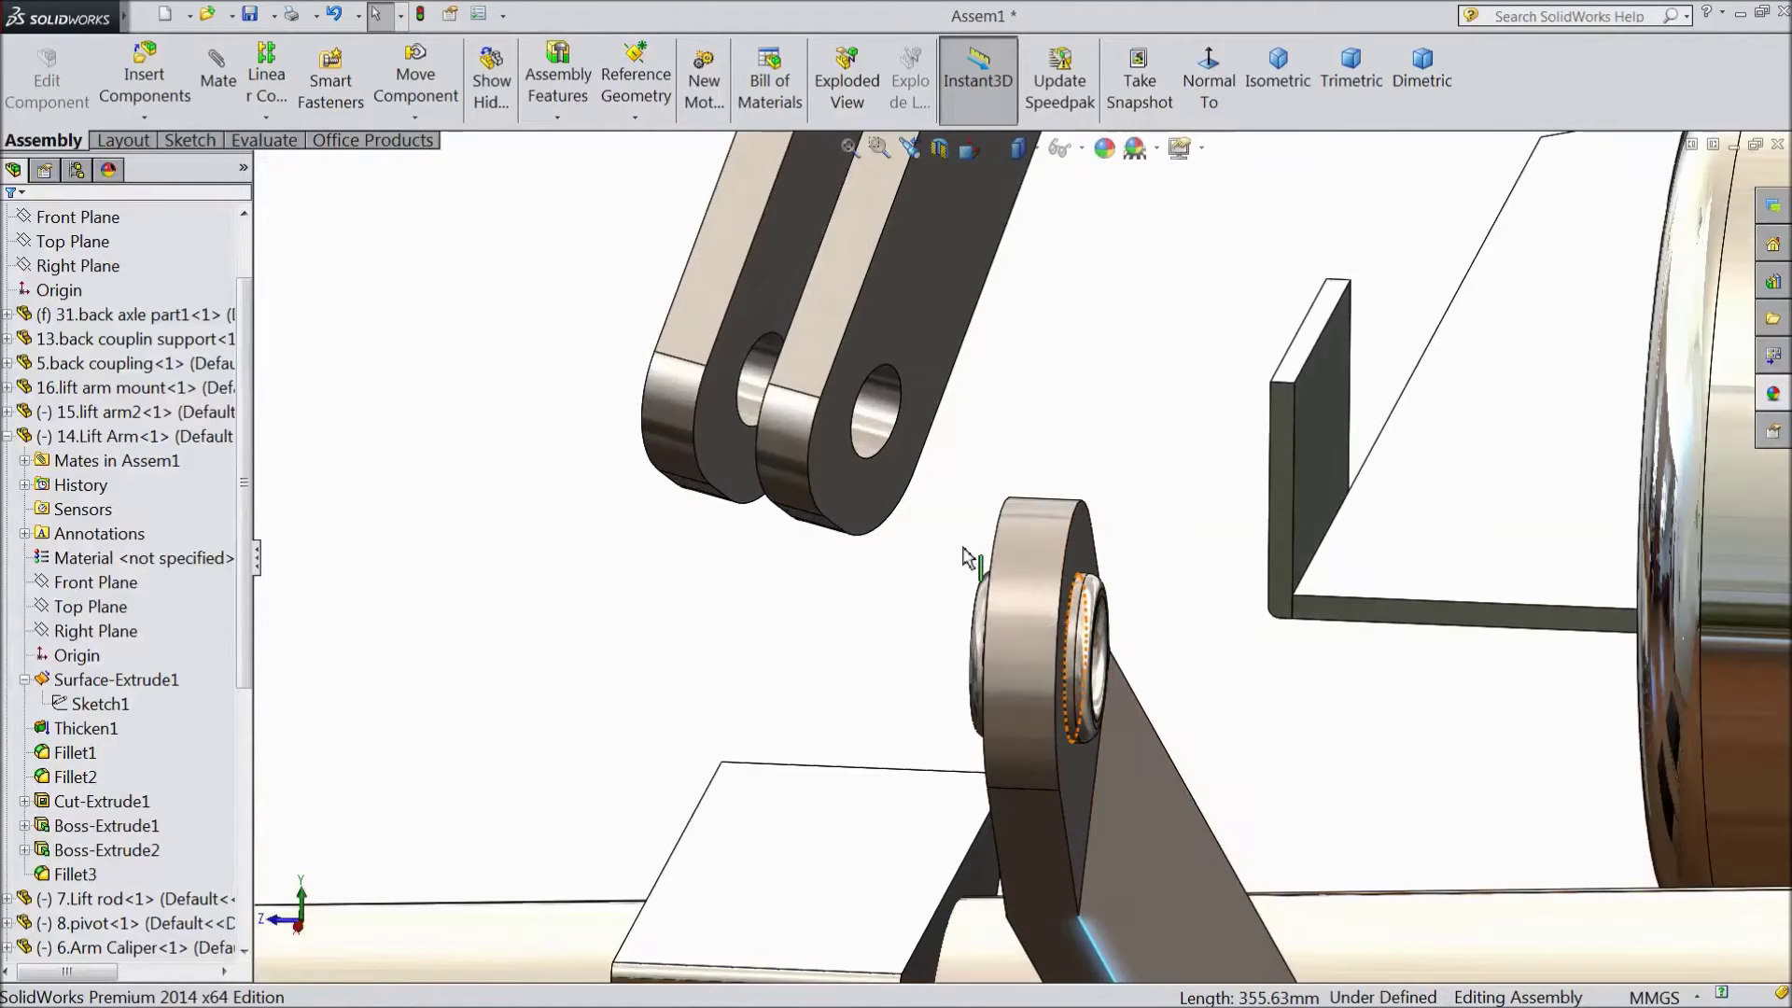
pyautogui.click(882, 415)
pyautogui.moveTo(1188, 652); pyautogui.dragTo(1160, 657, button='middle')
pyautogui.scroll(1, 1036, 653)
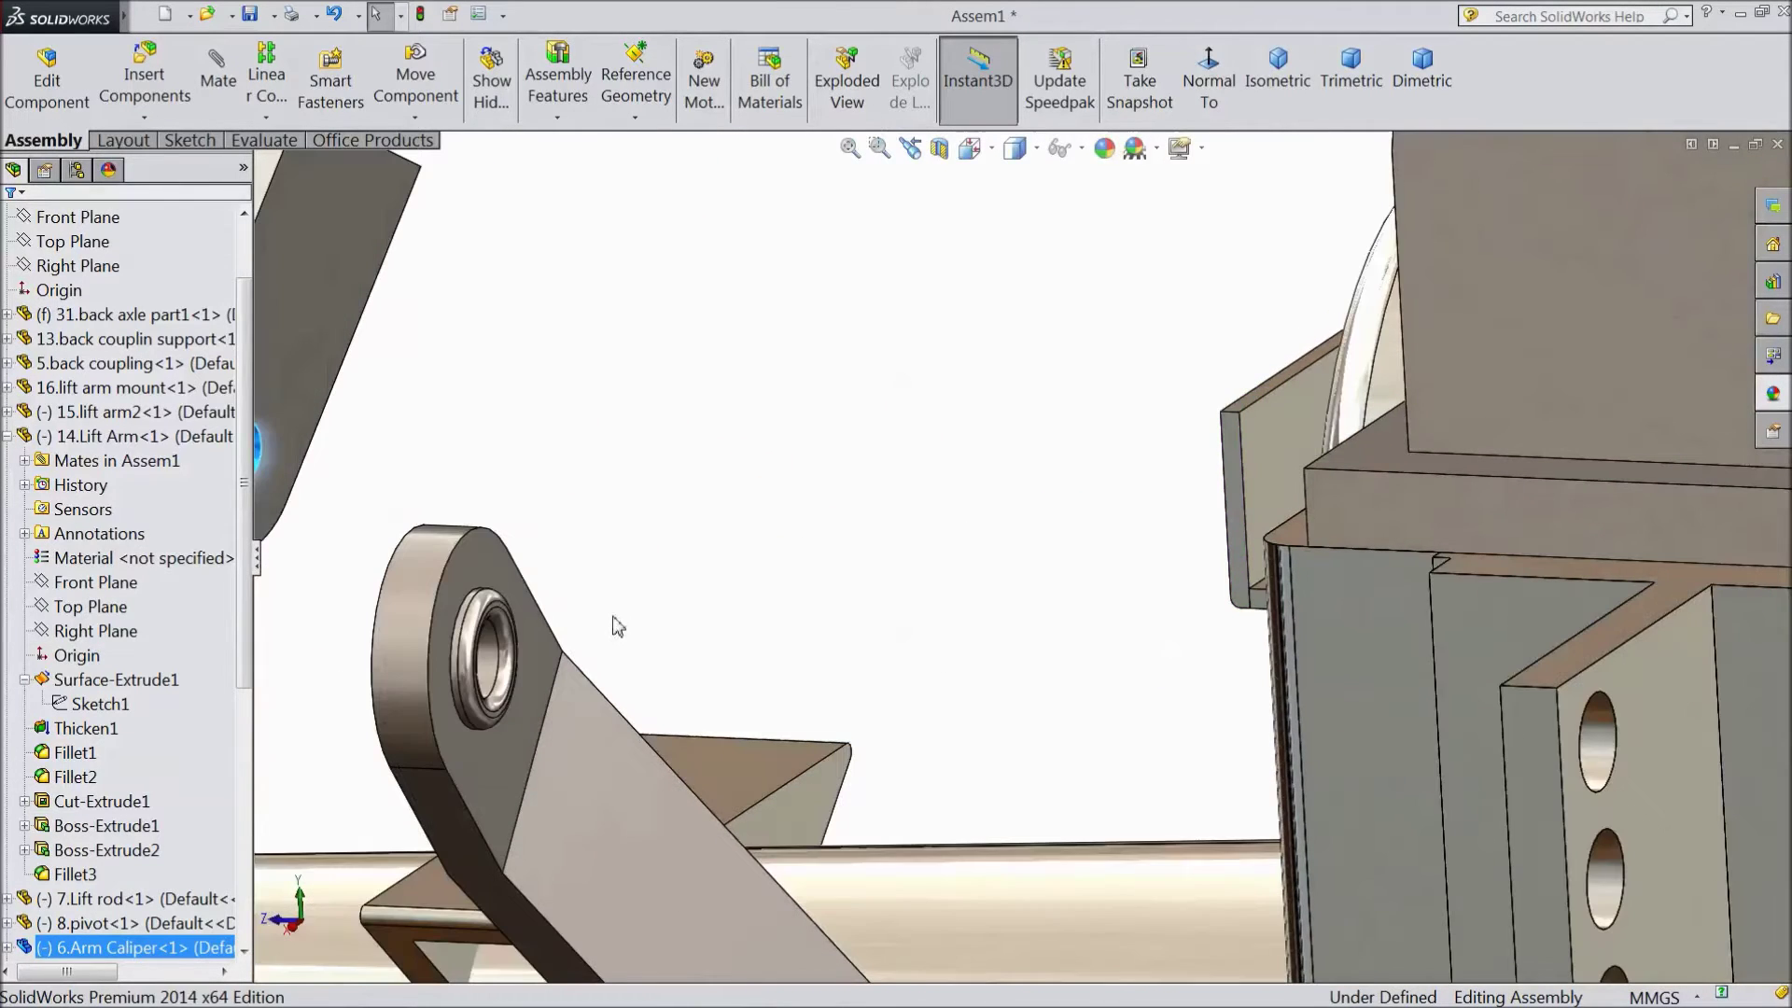
pyautogui.click(494, 666)
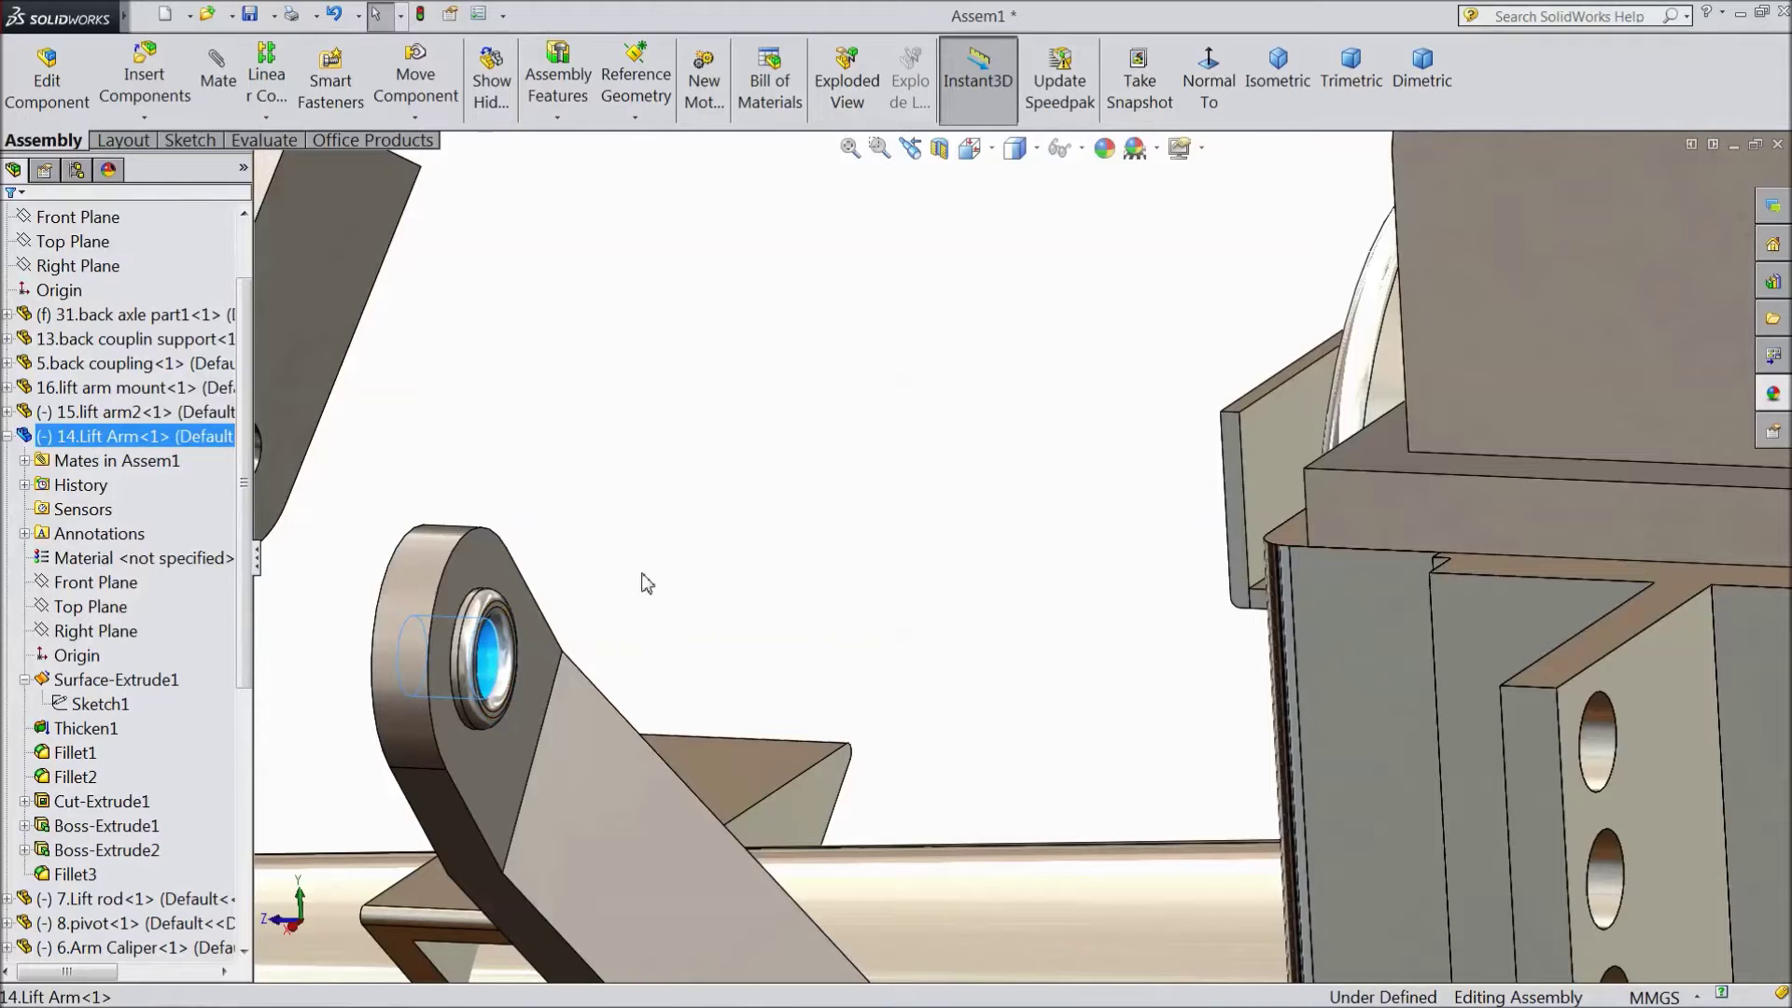
pyautogui.scroll(1, 652, 565)
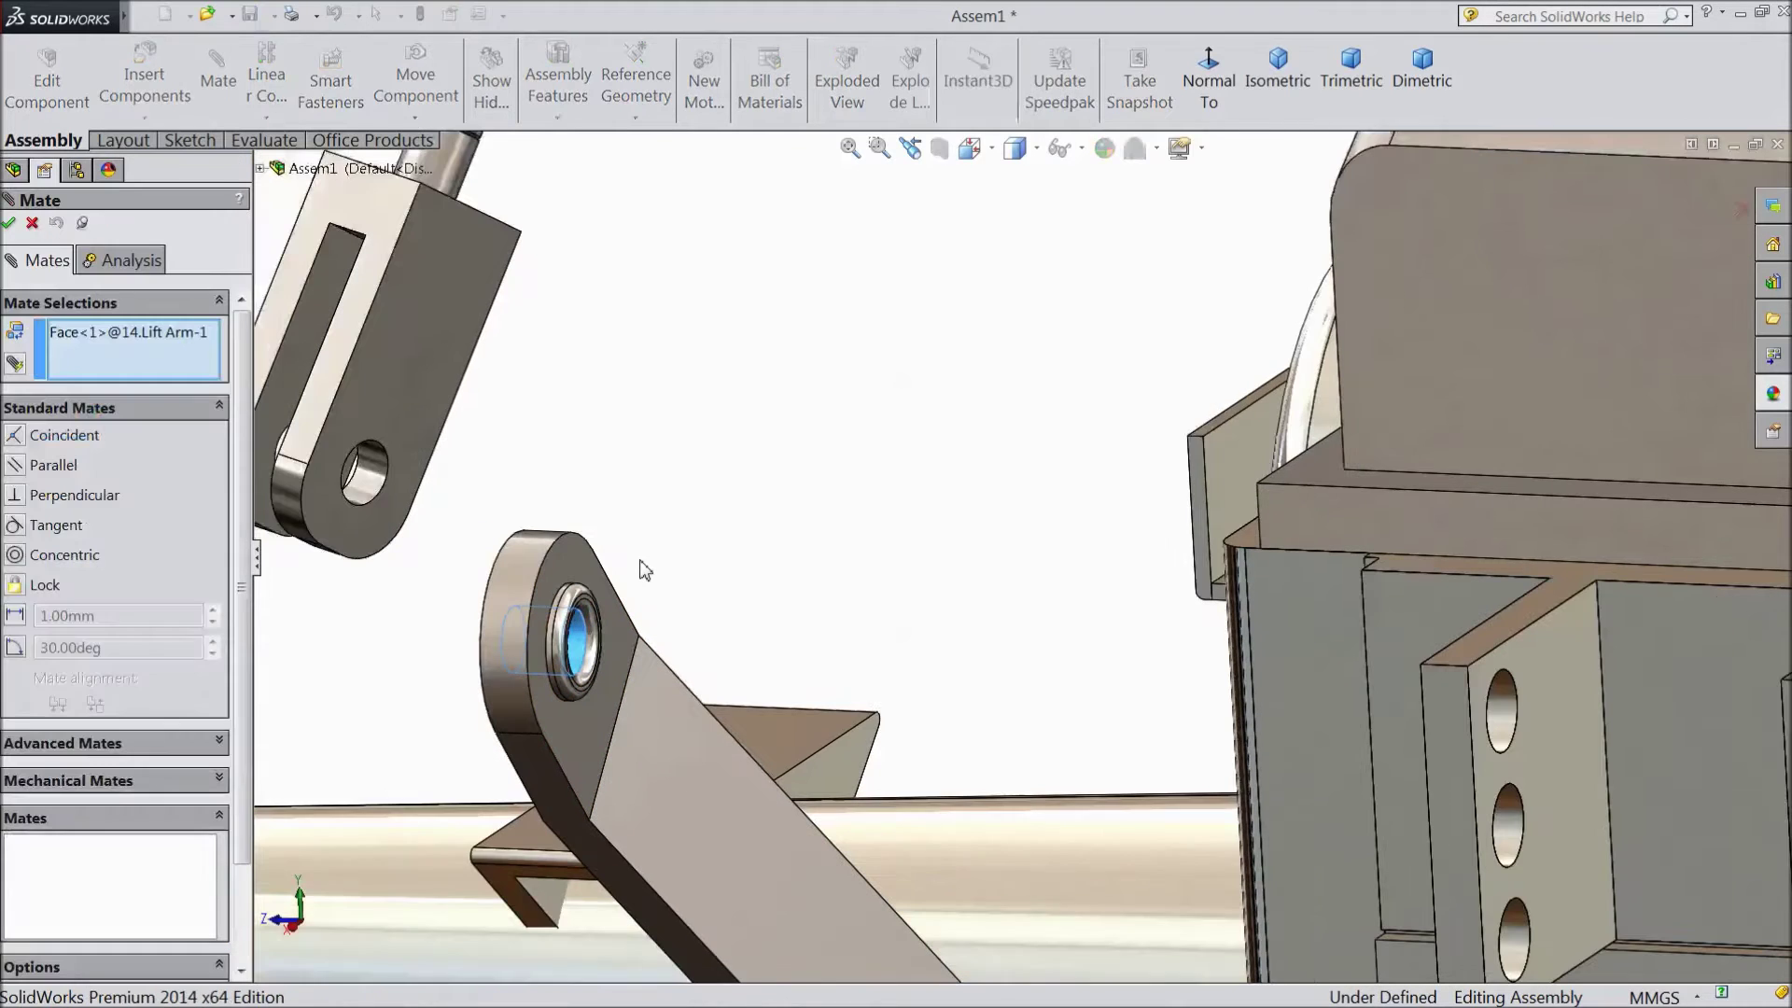
pyautogui.click(370, 483)
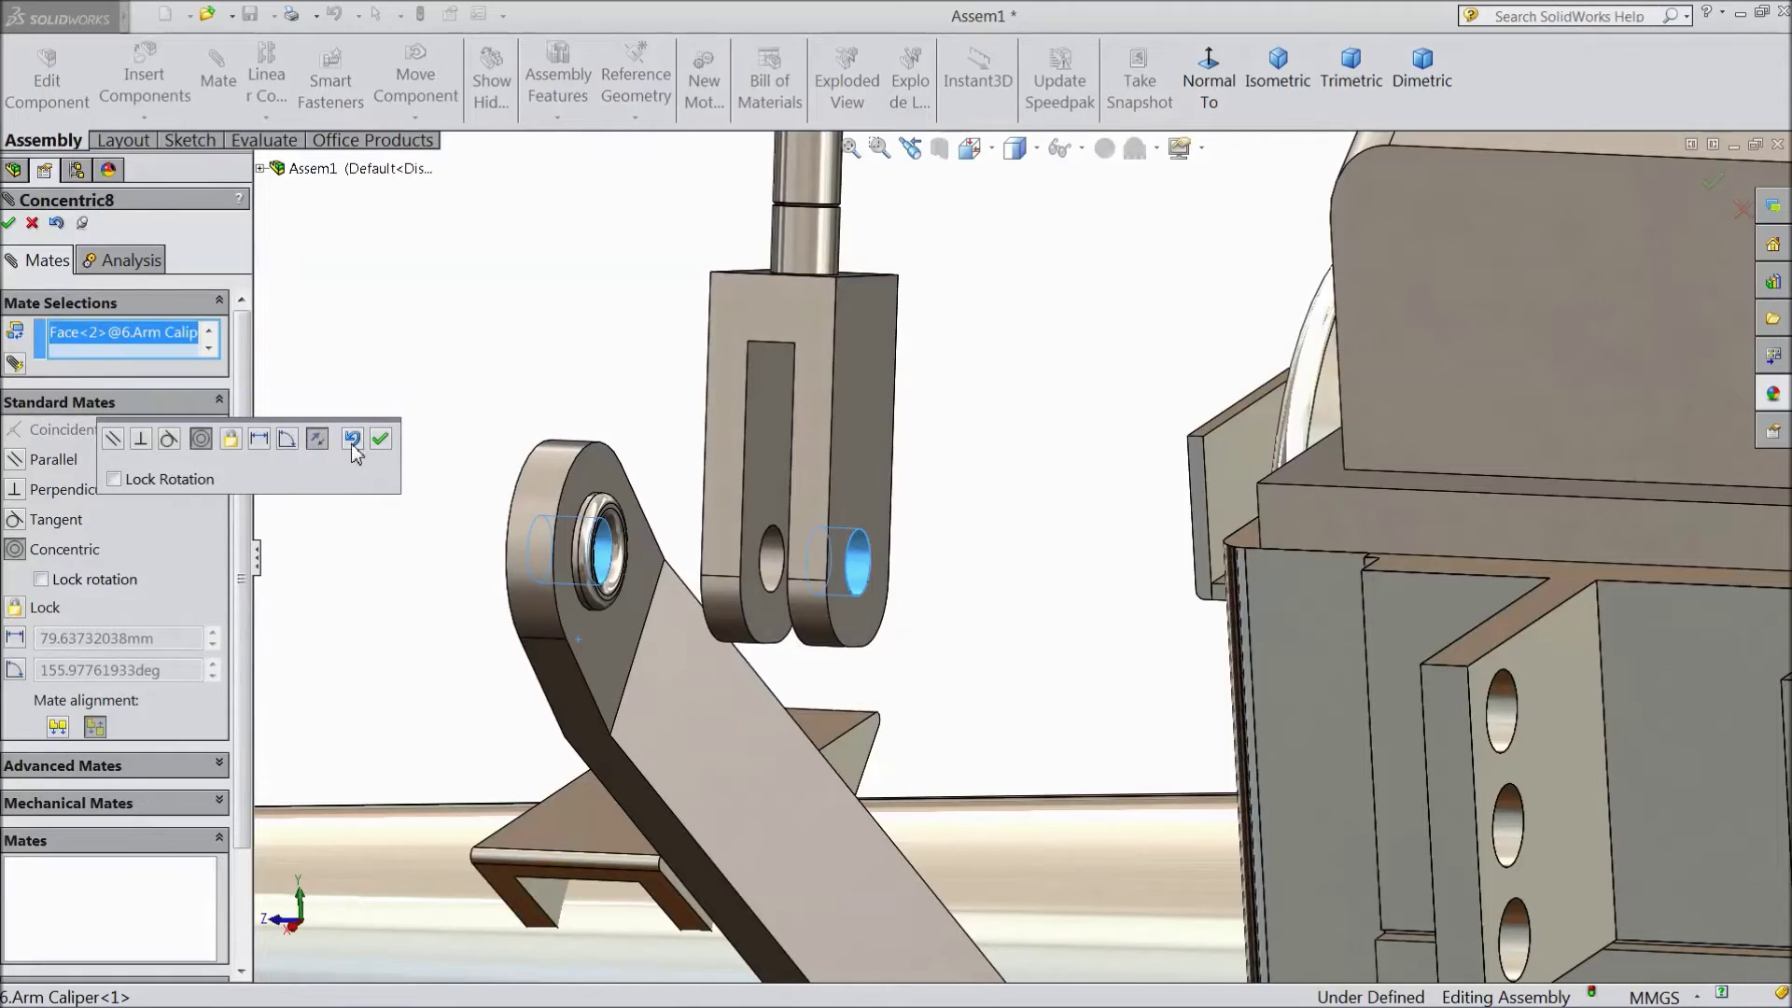
pyautogui.click(380, 438)
# Add a Coincident mate between the inner slot face of the Arm Caliper and the Lift Arm's side face, and finish mating
pyautogui.moveTo(522, 494); pyautogui.dragTo(691, 471, button='middle')
pyautogui.click(906, 510)
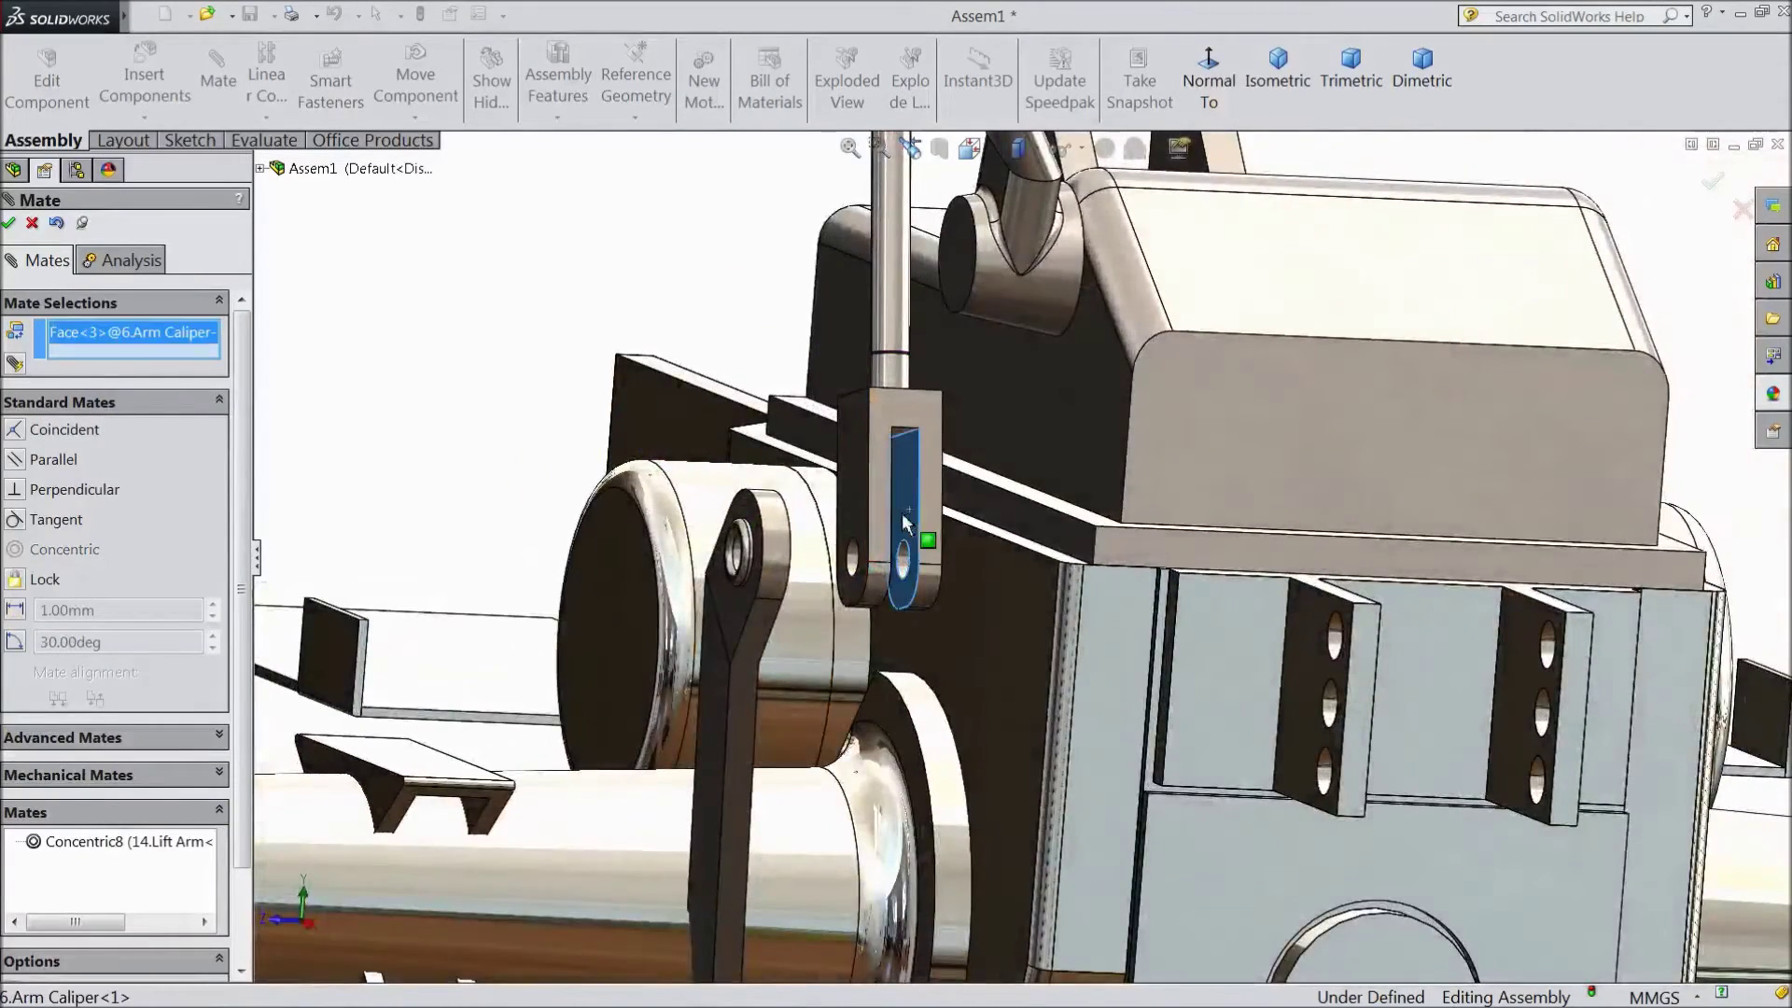
pyautogui.moveTo(530, 417); pyautogui.dragTo(376, 633, button='middle')
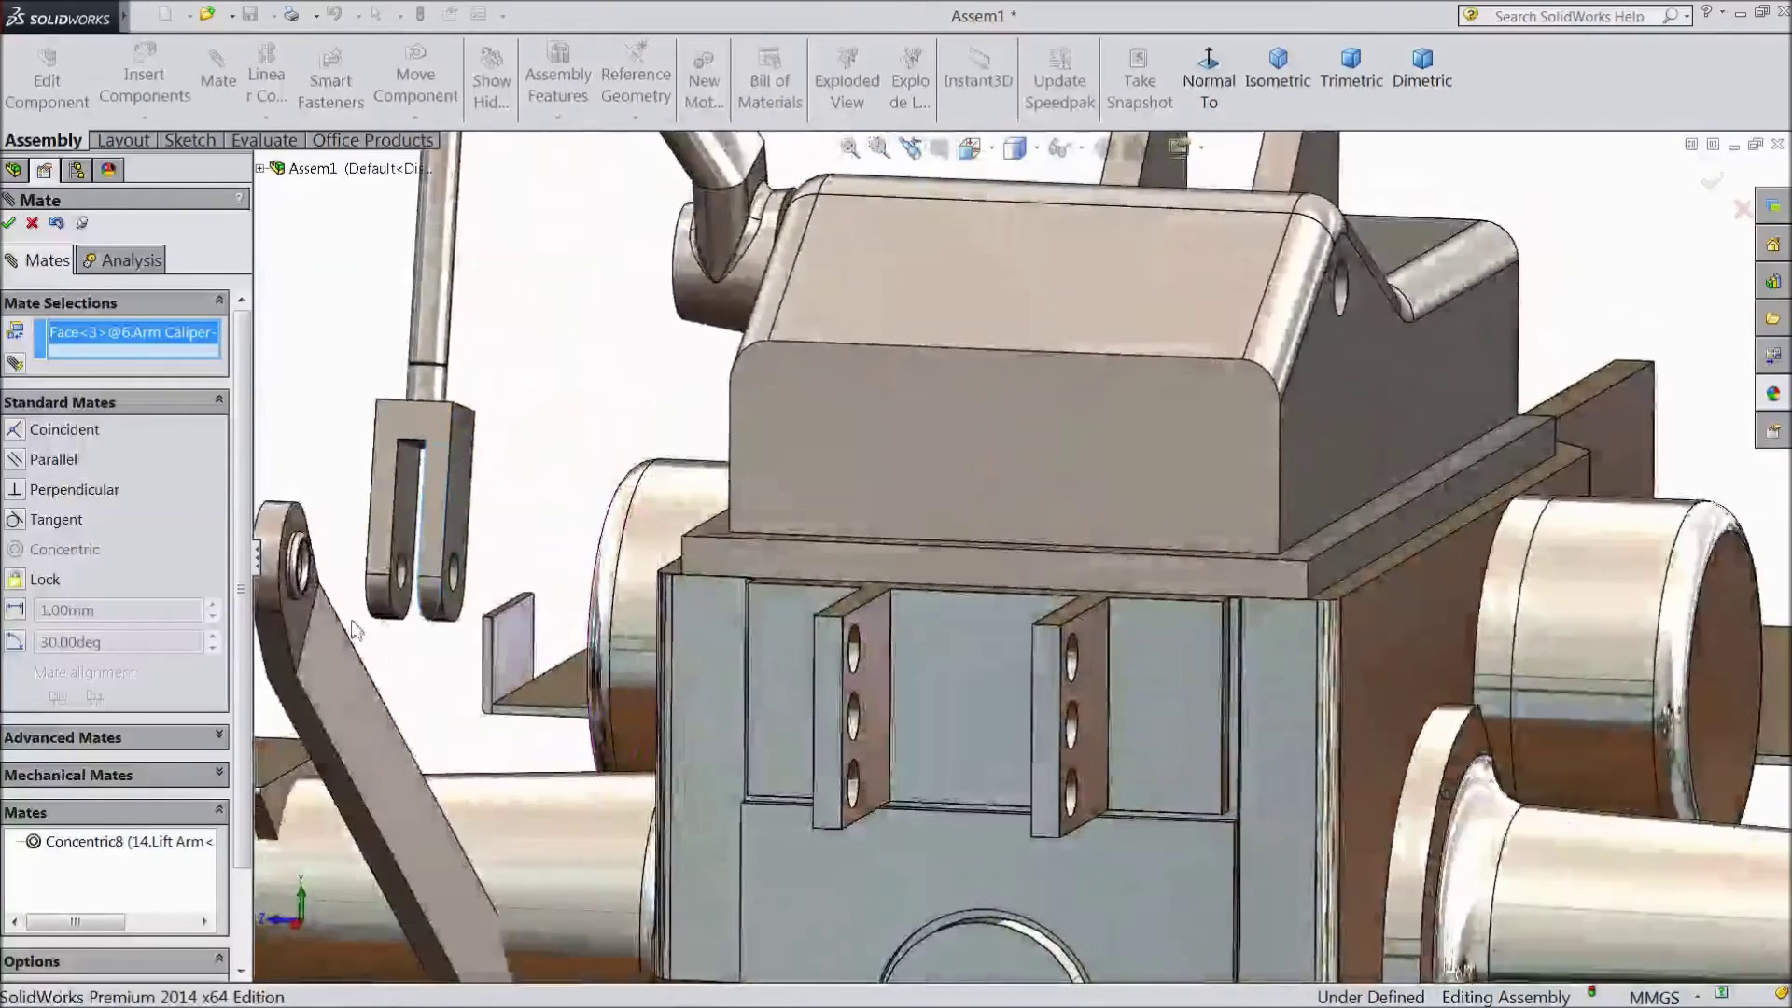
pyautogui.click(299, 616)
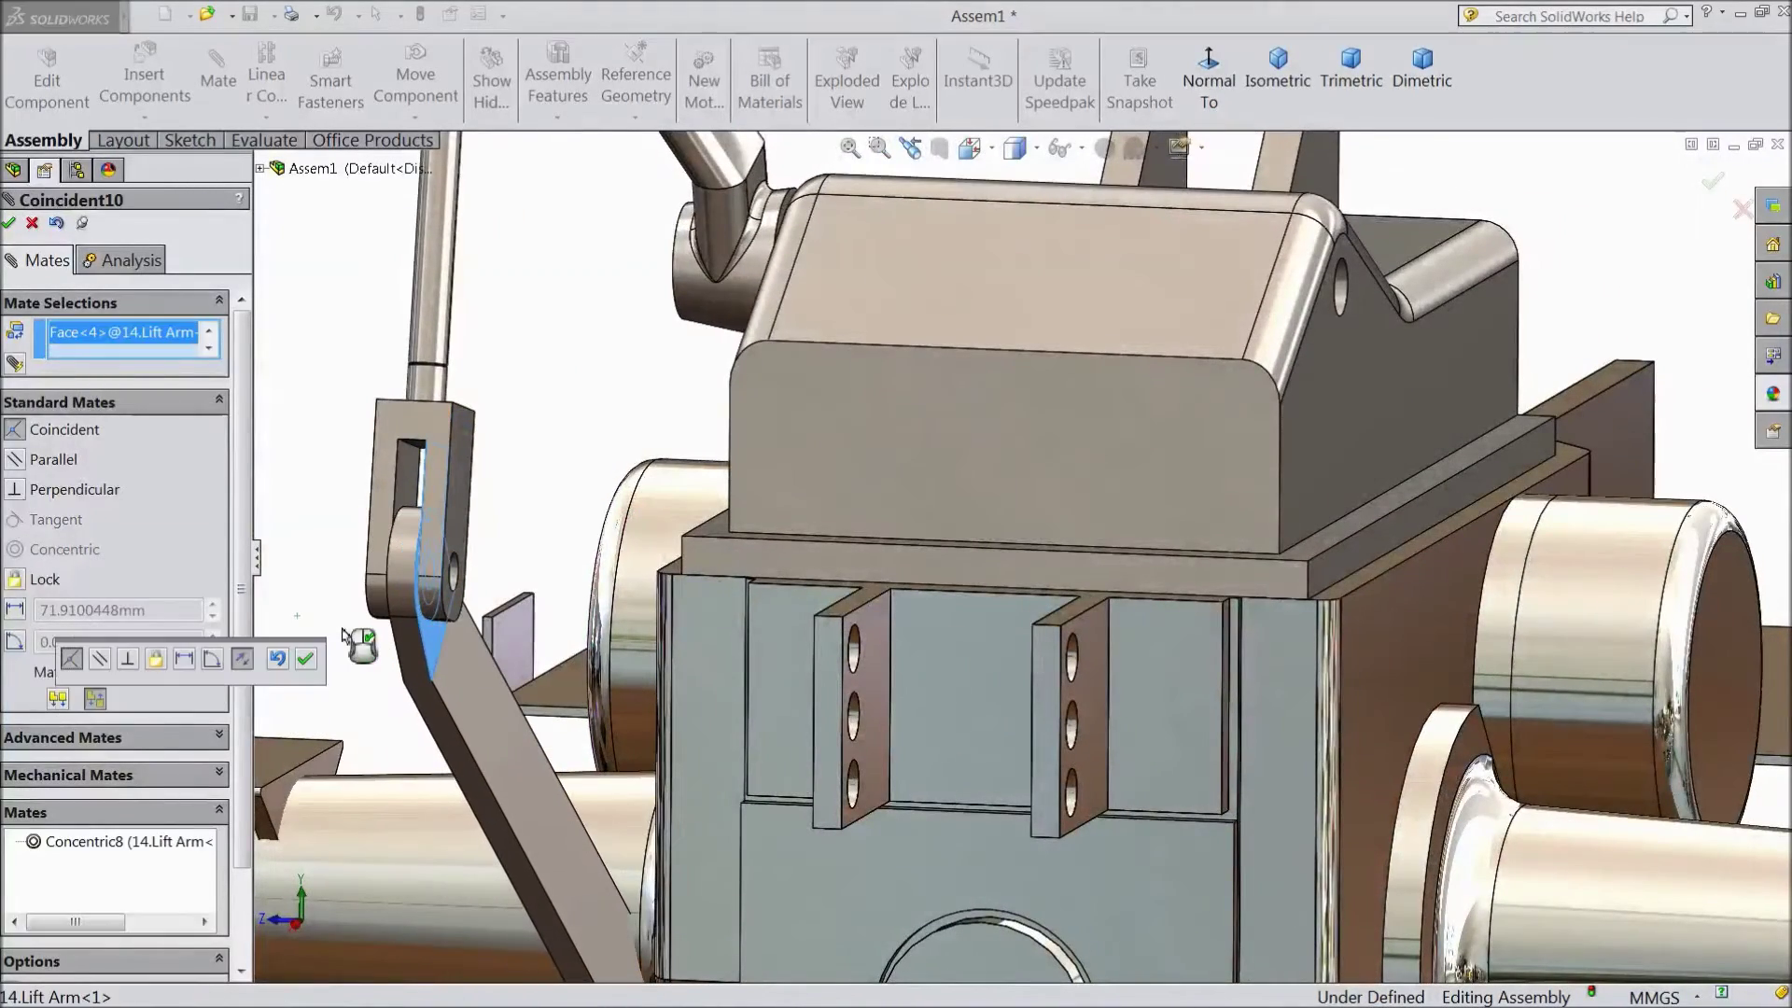
pyautogui.click(304, 659)
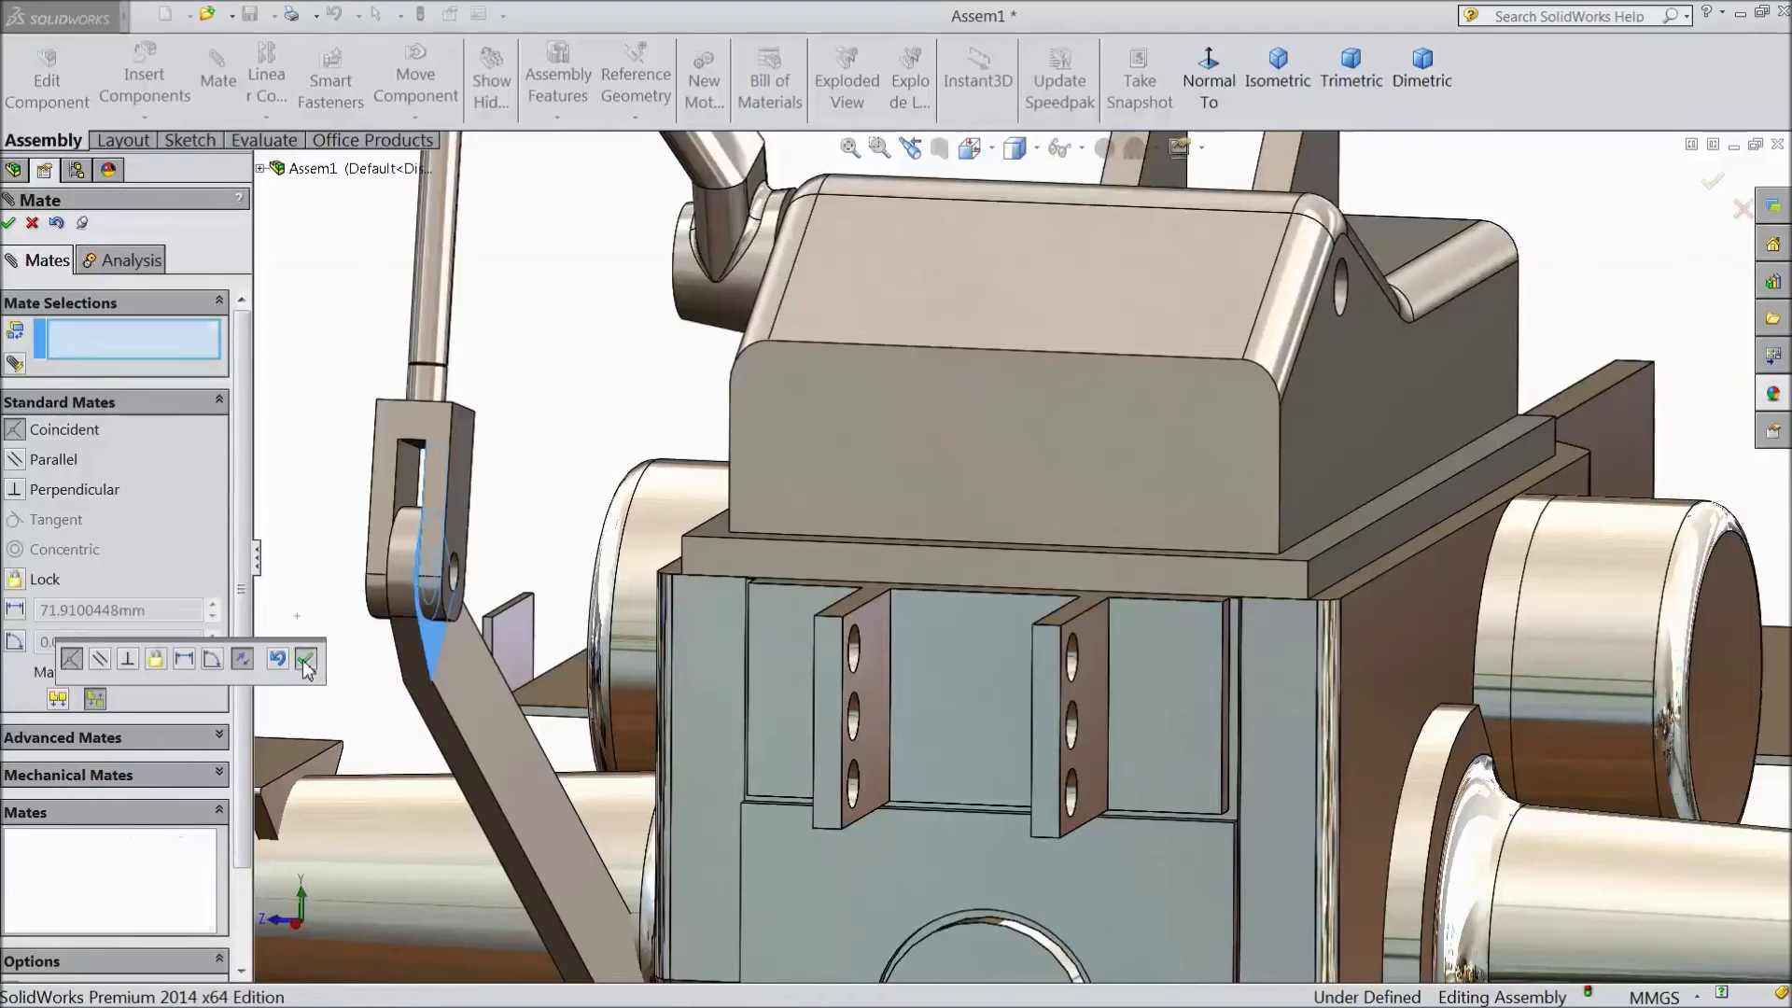
pyautogui.click(10, 223)
# Swing the connected linkage down by the Arm Caliper until the Lift Arm lies low beside the back coupling, and inspect the assembly
pyautogui.press('f')
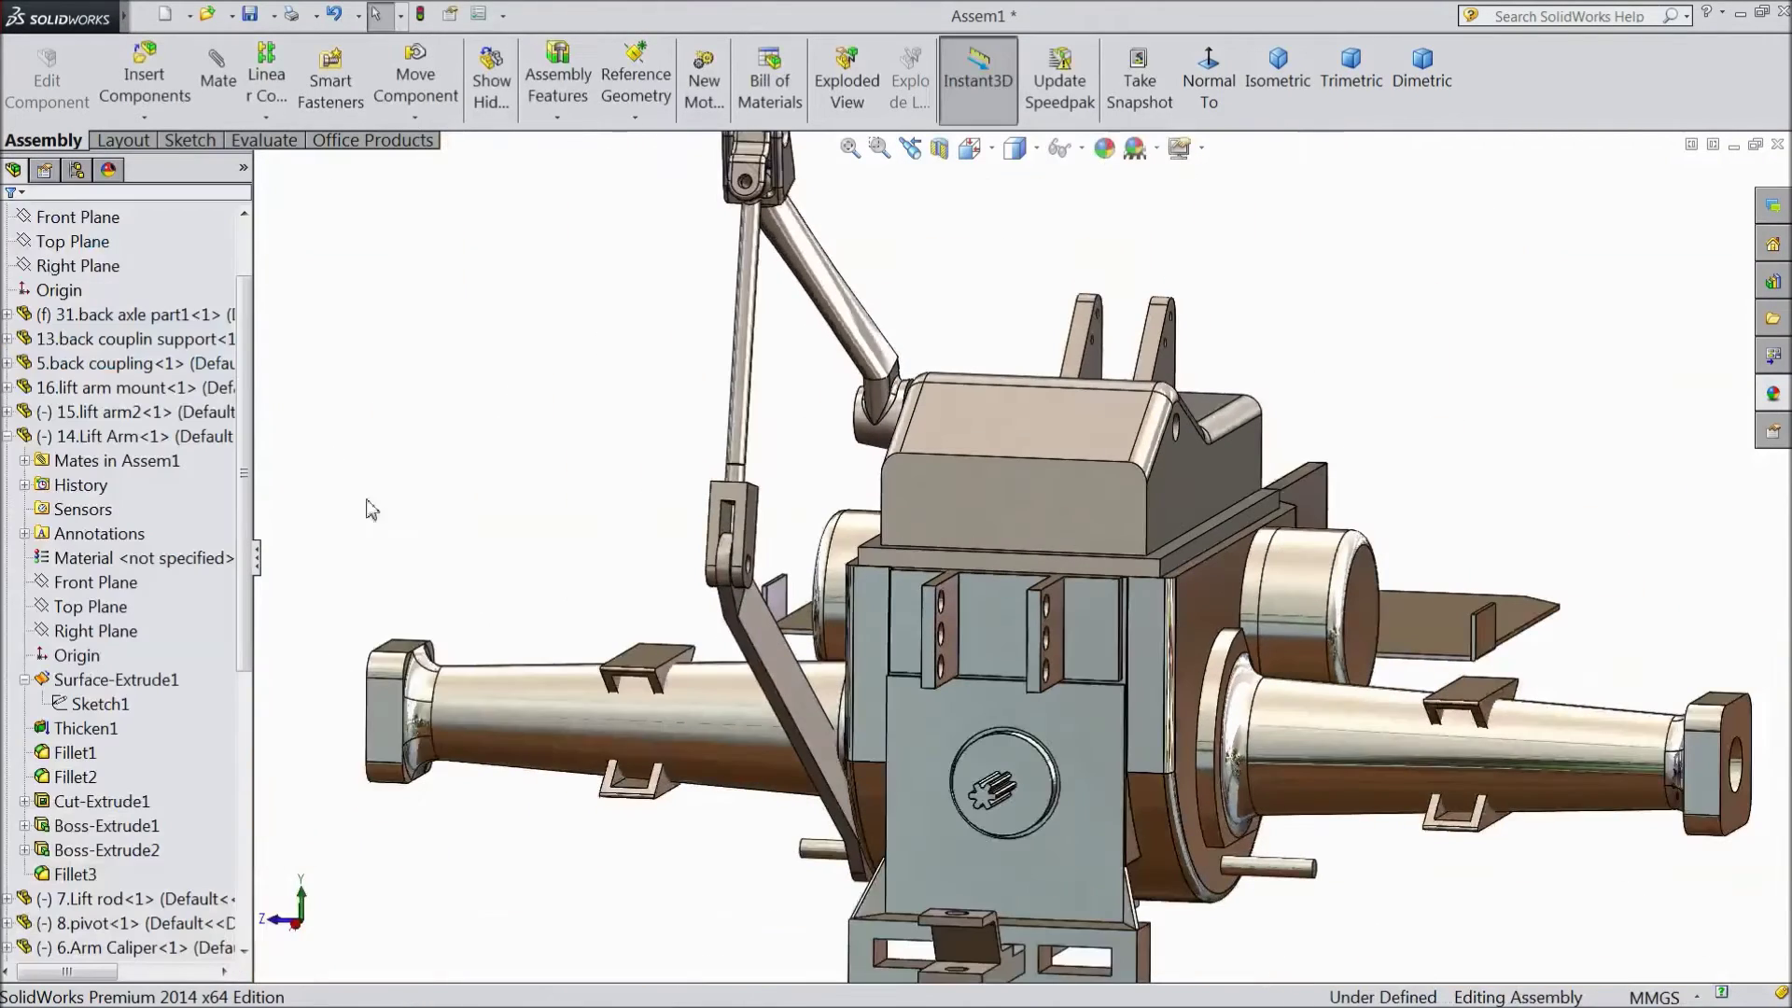
pyautogui.rightClick(420, 453)
pyautogui.click(395, 396)
pyautogui.moveTo(395, 381); pyautogui.dragTo(577, 500, button='middle')
pyautogui.scroll(2, 495, 448)
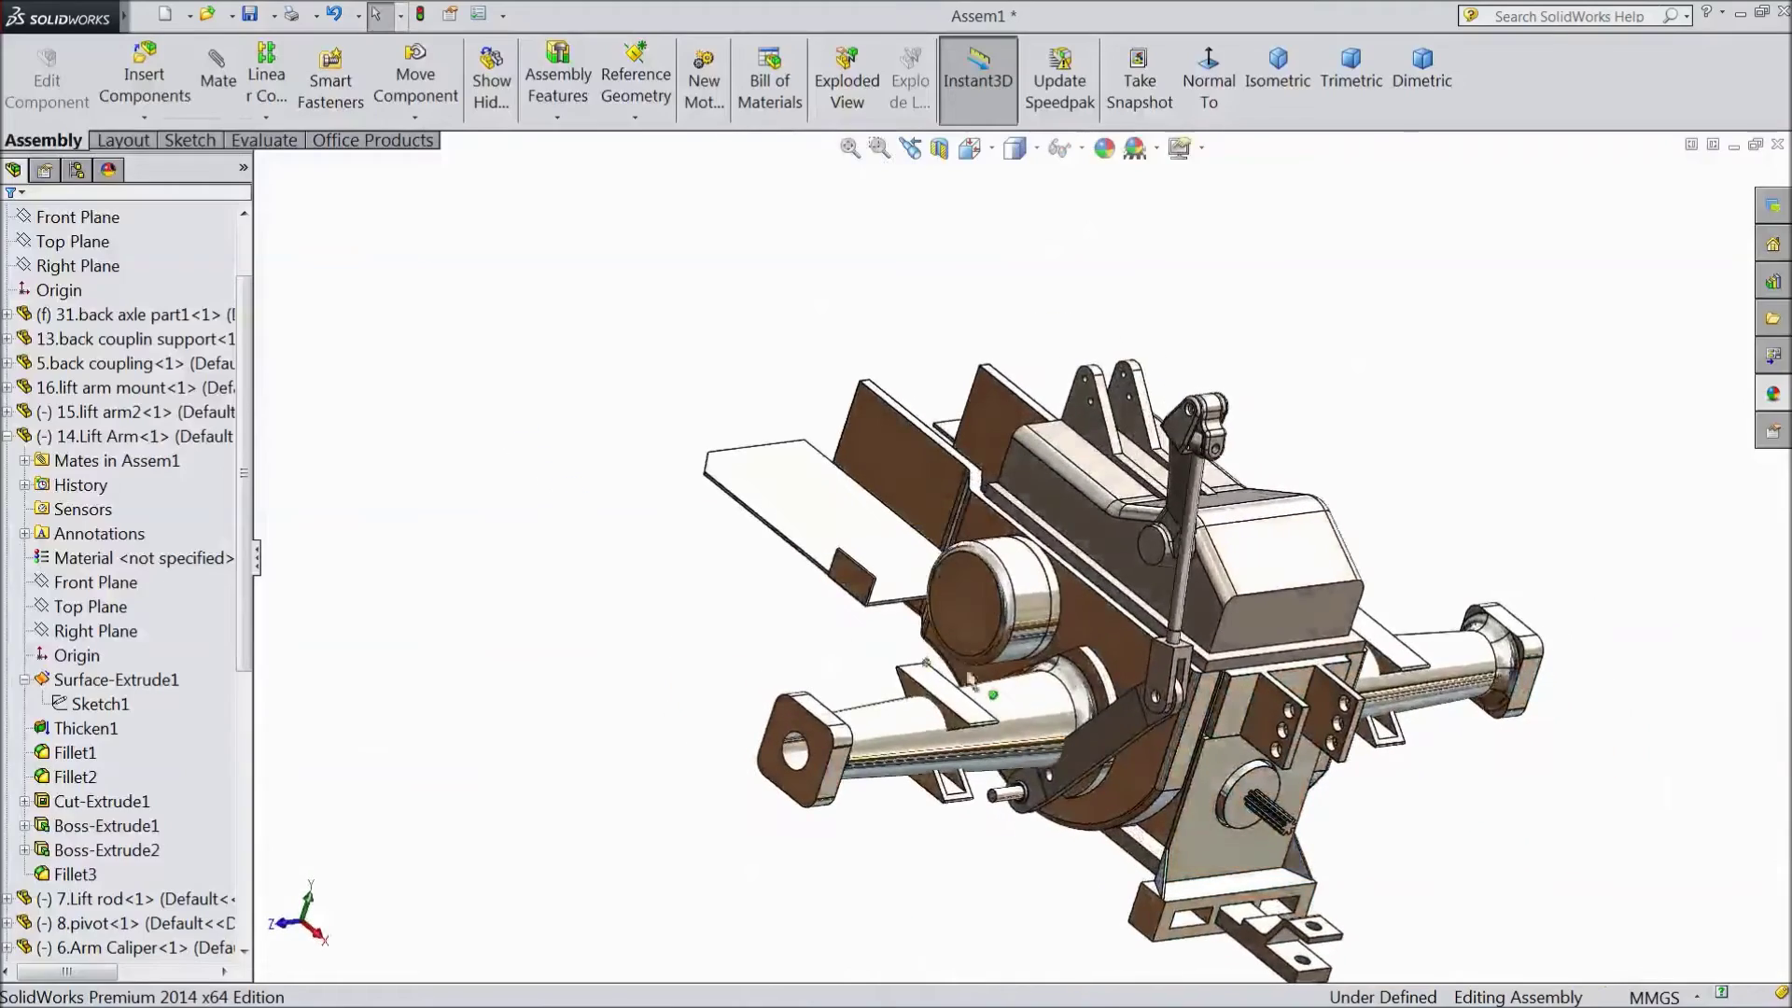
pyautogui.moveTo(1164, 691); pyautogui.dragTo(1208, 891)
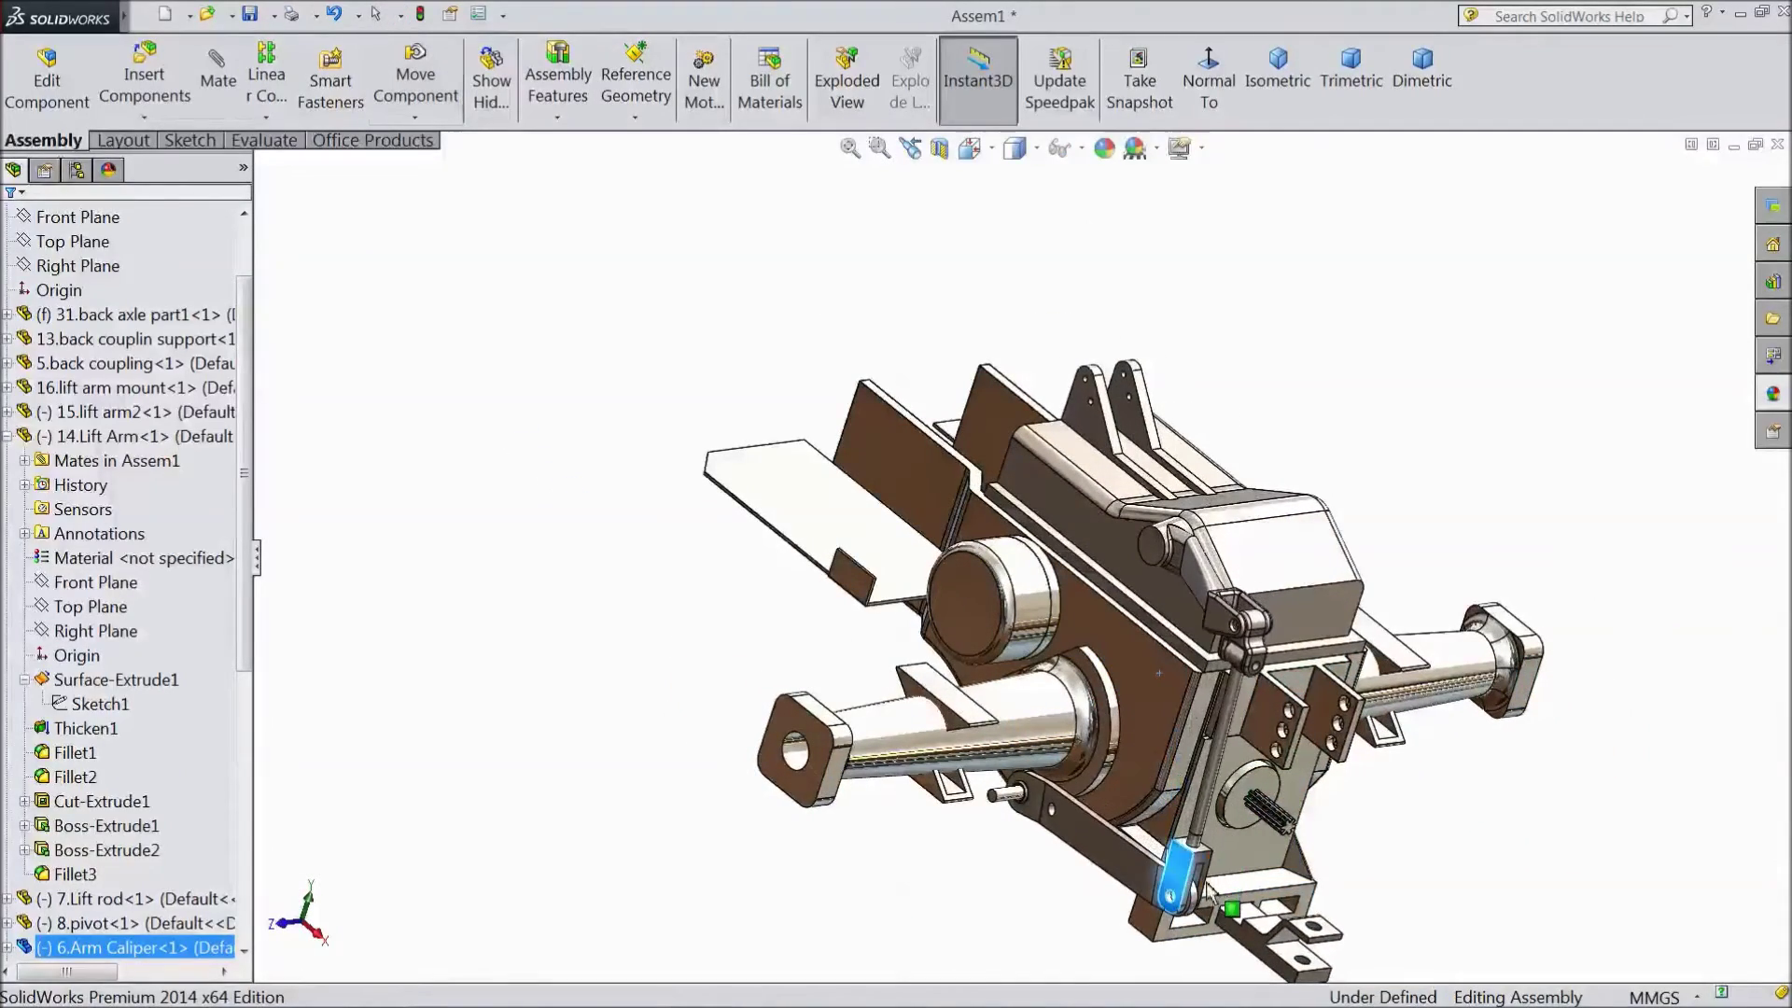
pyautogui.moveTo(662, 558); pyautogui.dragTo(644, 597, button='middle')
pyautogui.scroll(2, 1437, 863)
pyautogui.scroll(-1, 1344, 751)
pyautogui.scroll(1, 1278, 723)
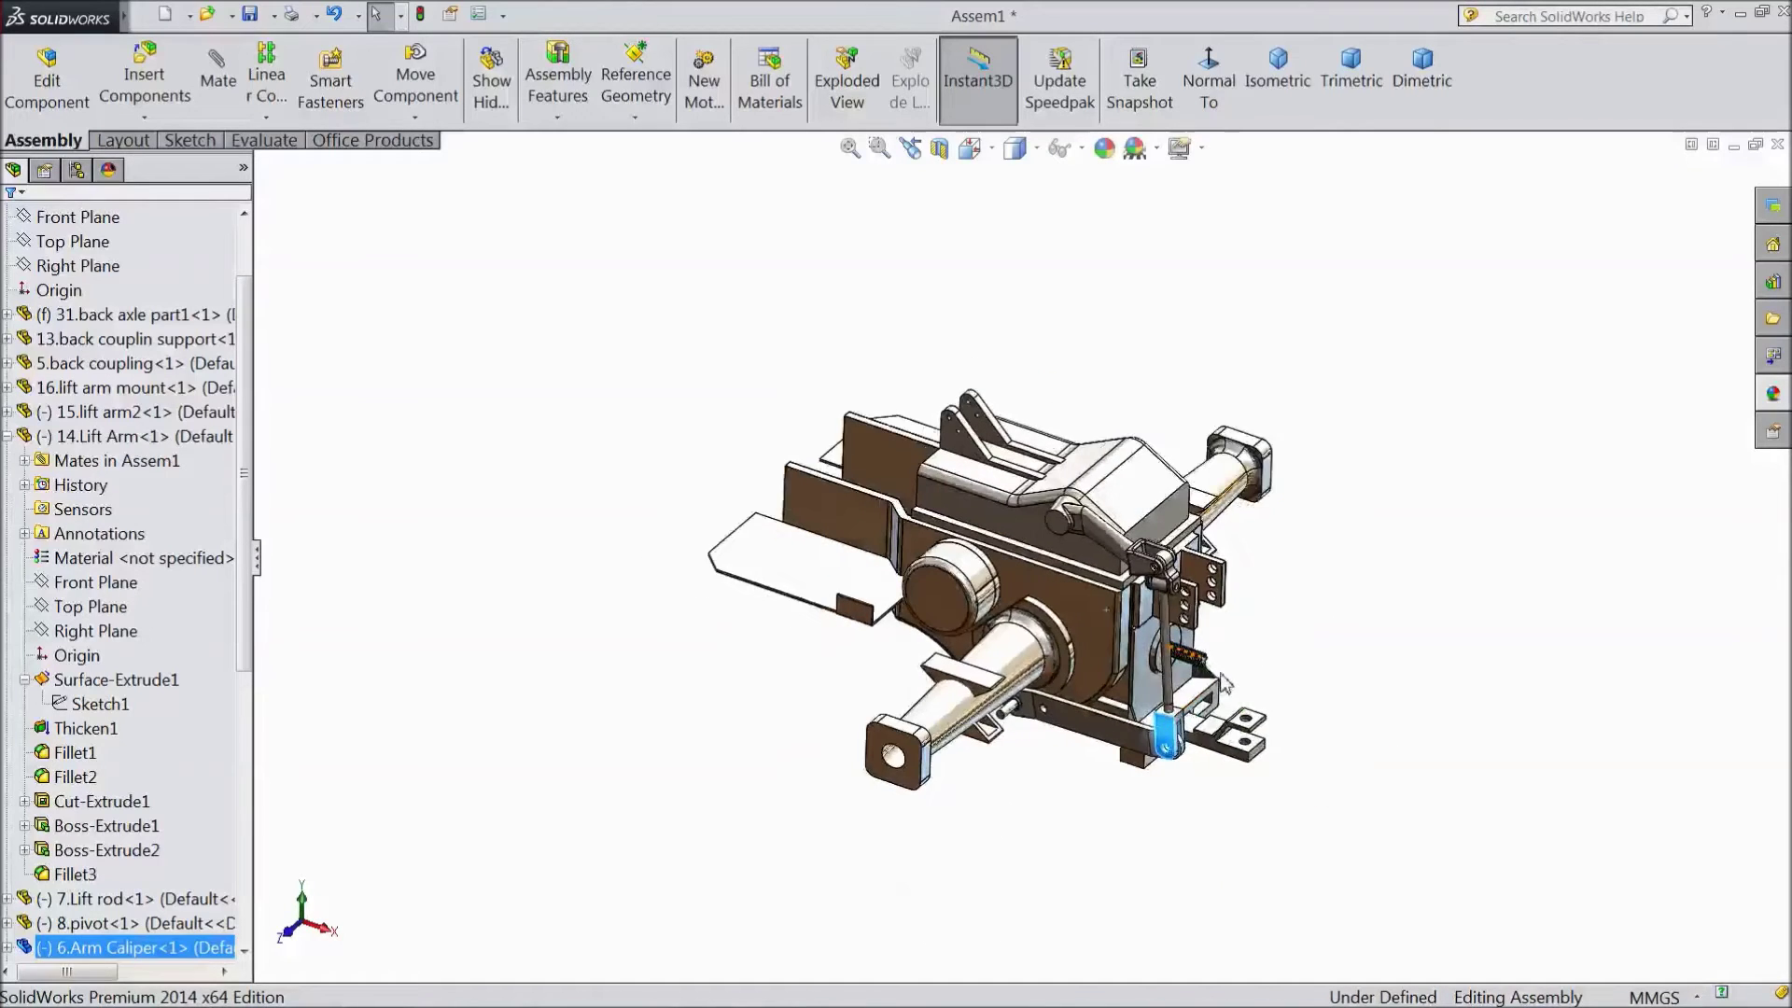
pyautogui.scroll(-2, 1218, 695)
pyautogui.click(1291, 600)
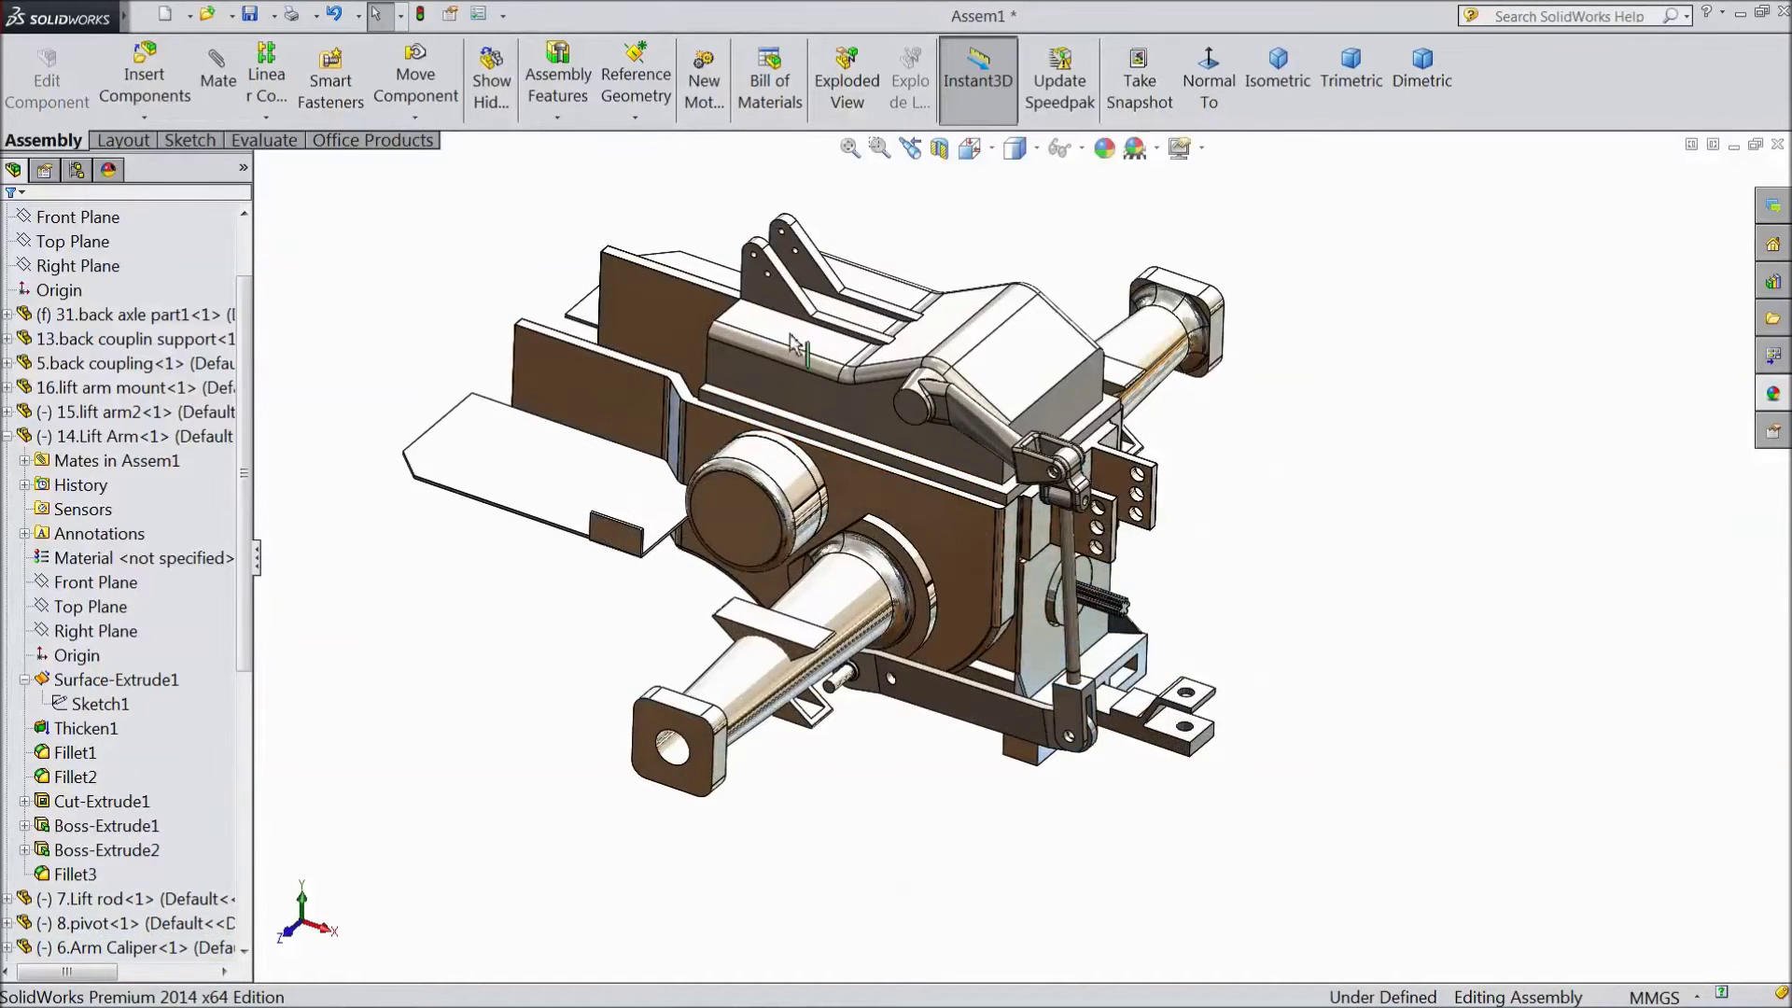
# Start Mirror Components with the assembly's Front Plane as the mirror plane
pyautogui.scroll(-2, 794, 345)
pyautogui.click(208, 317)
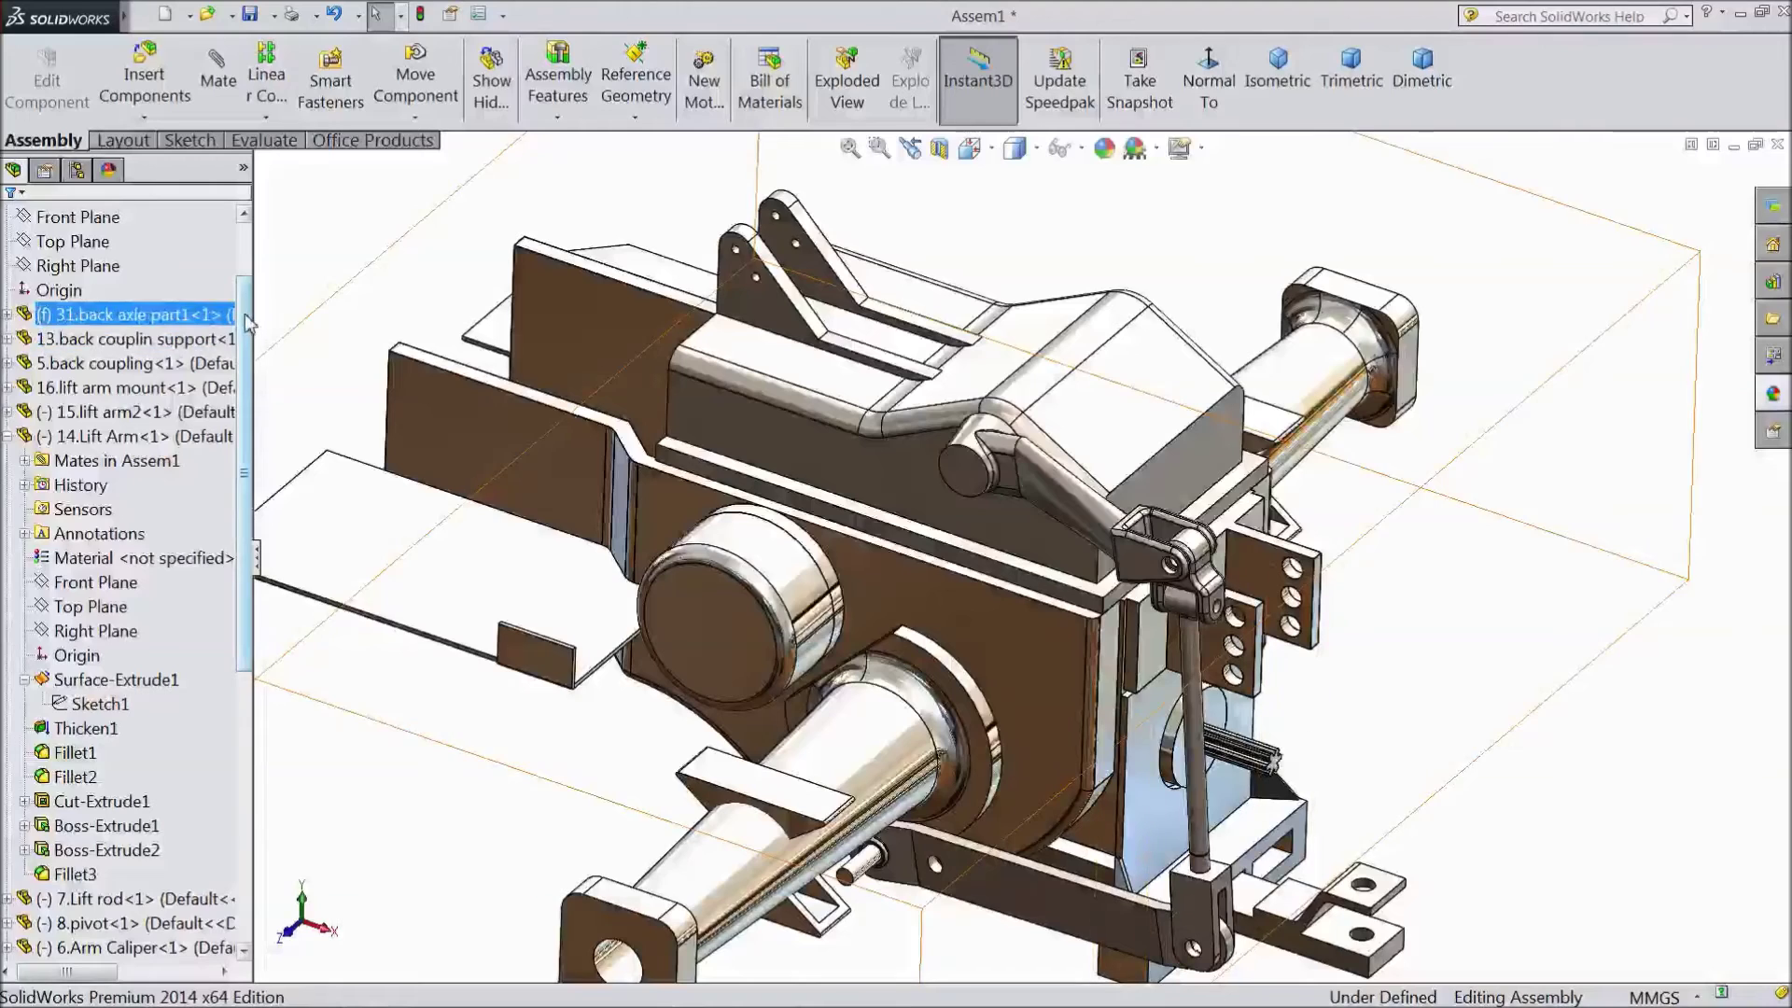
pyautogui.scroll(2, 250, 322)
pyautogui.click(76, 316)
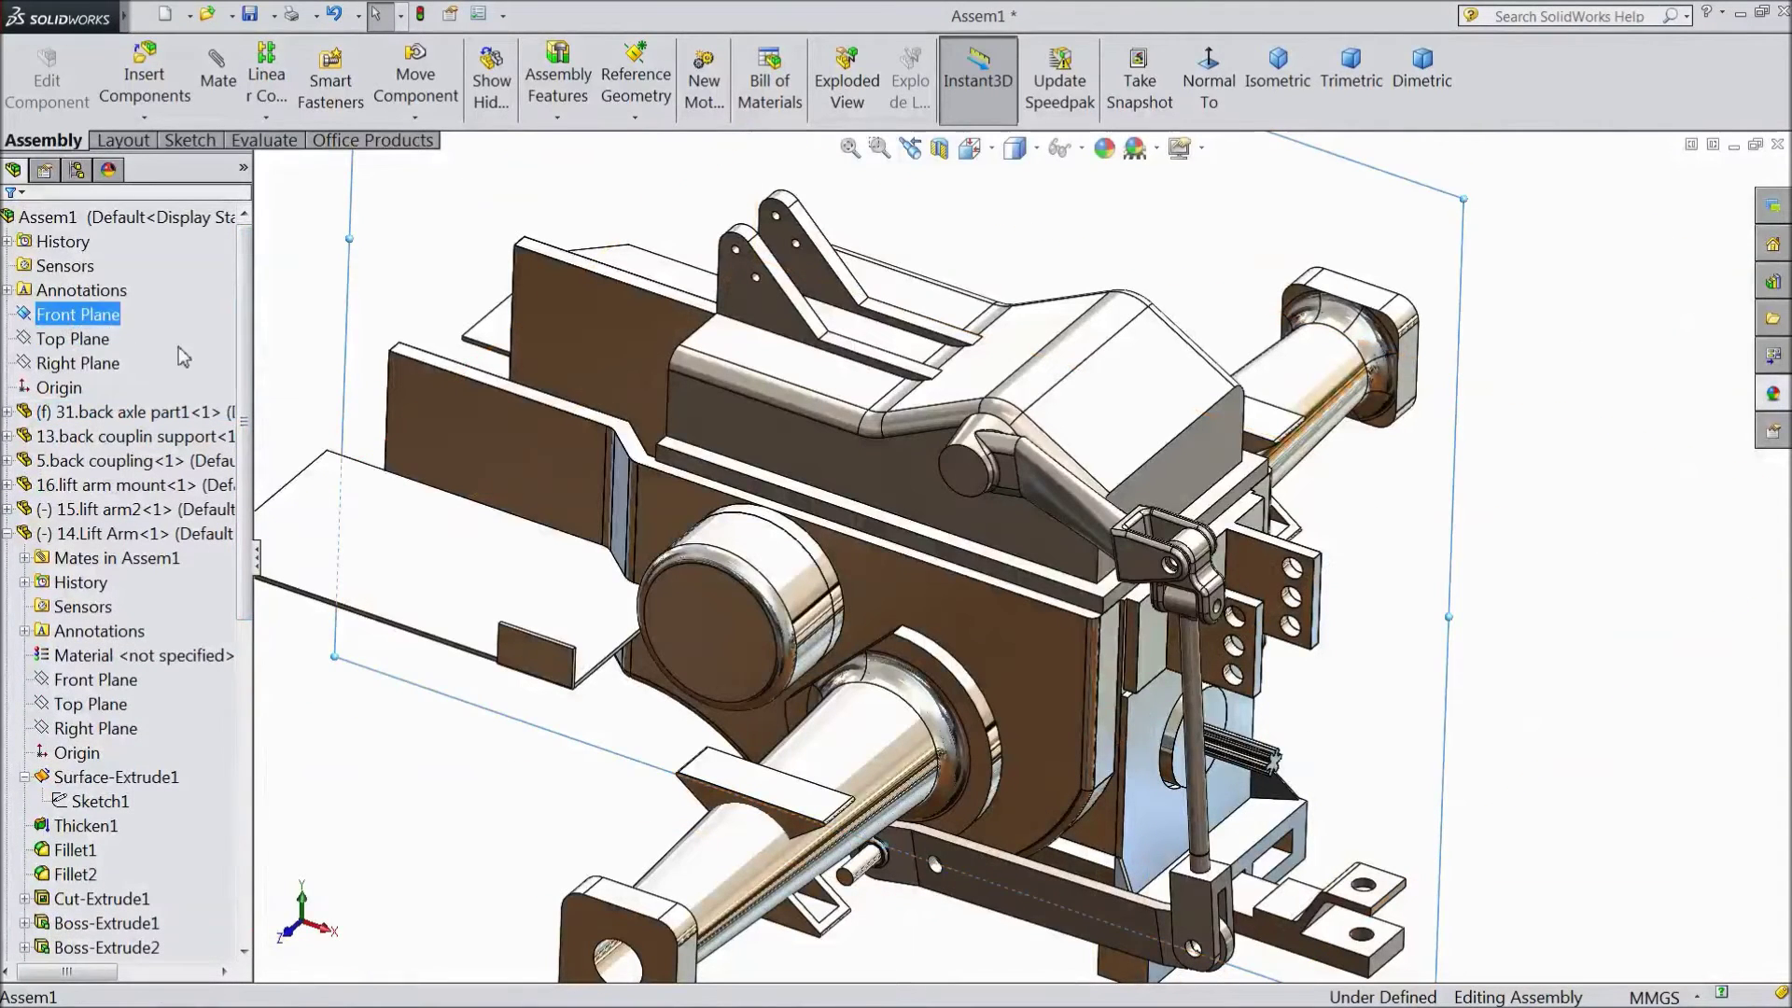
pyautogui.click(267, 118)
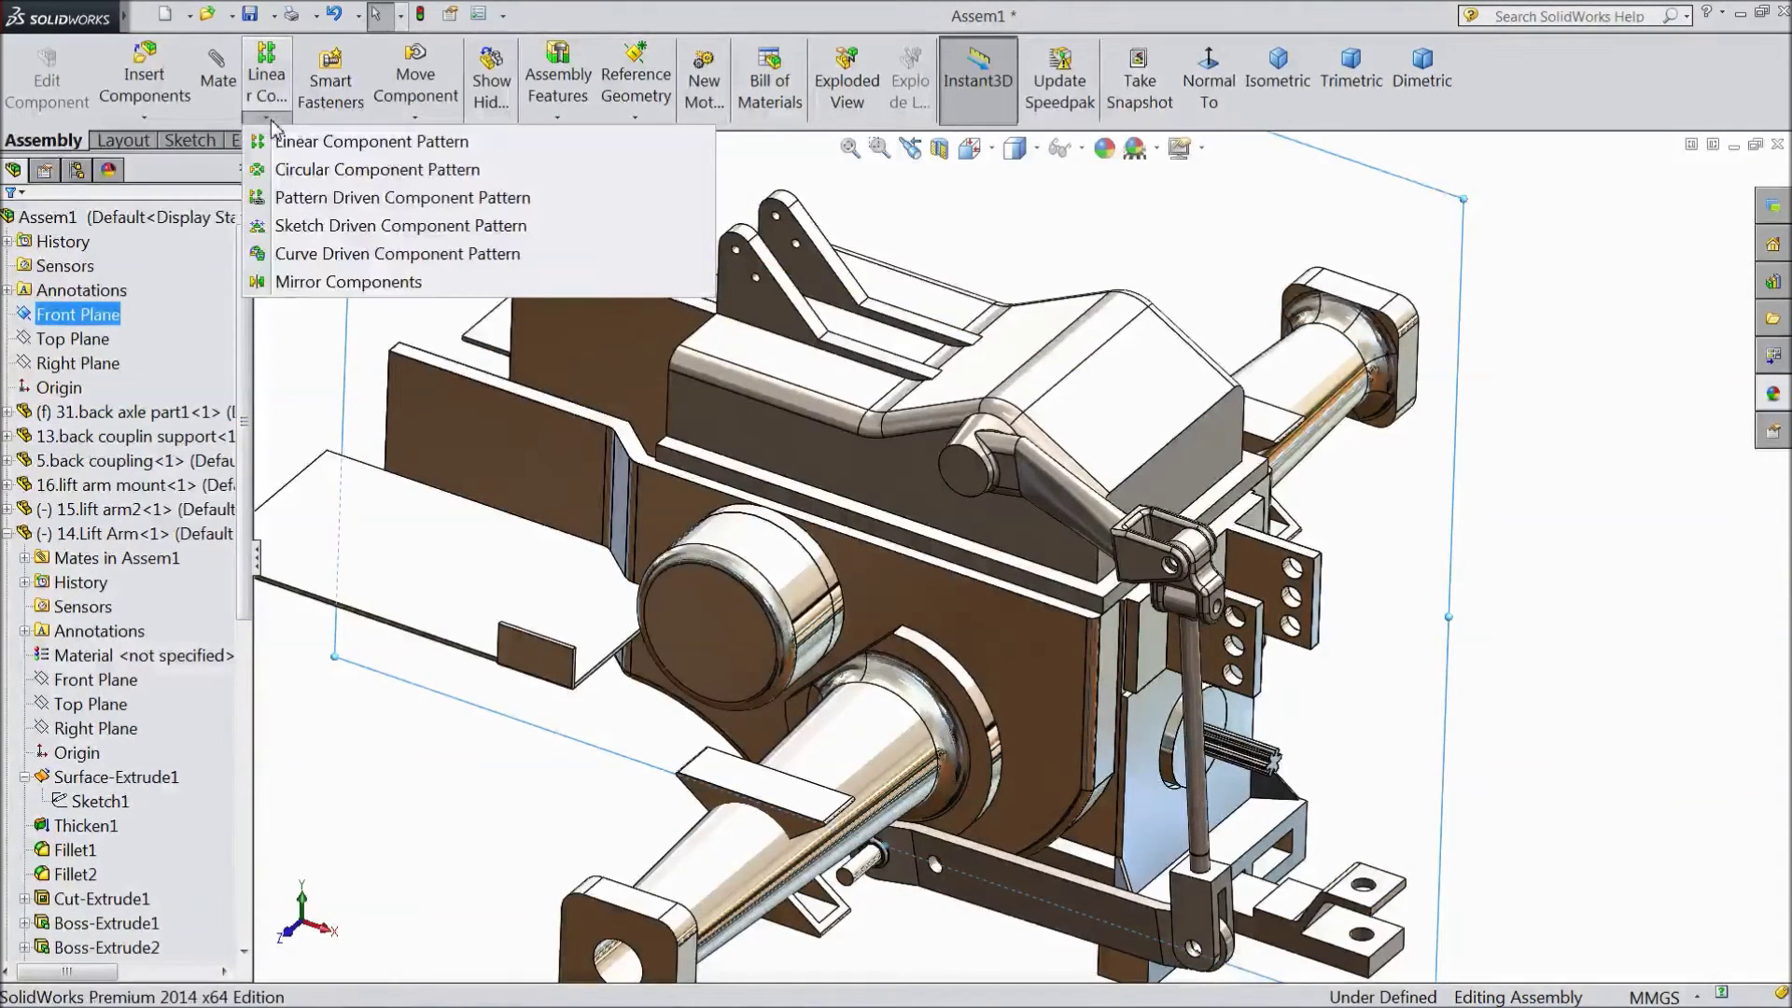
pyautogui.click(323, 282)
pyautogui.press('f')
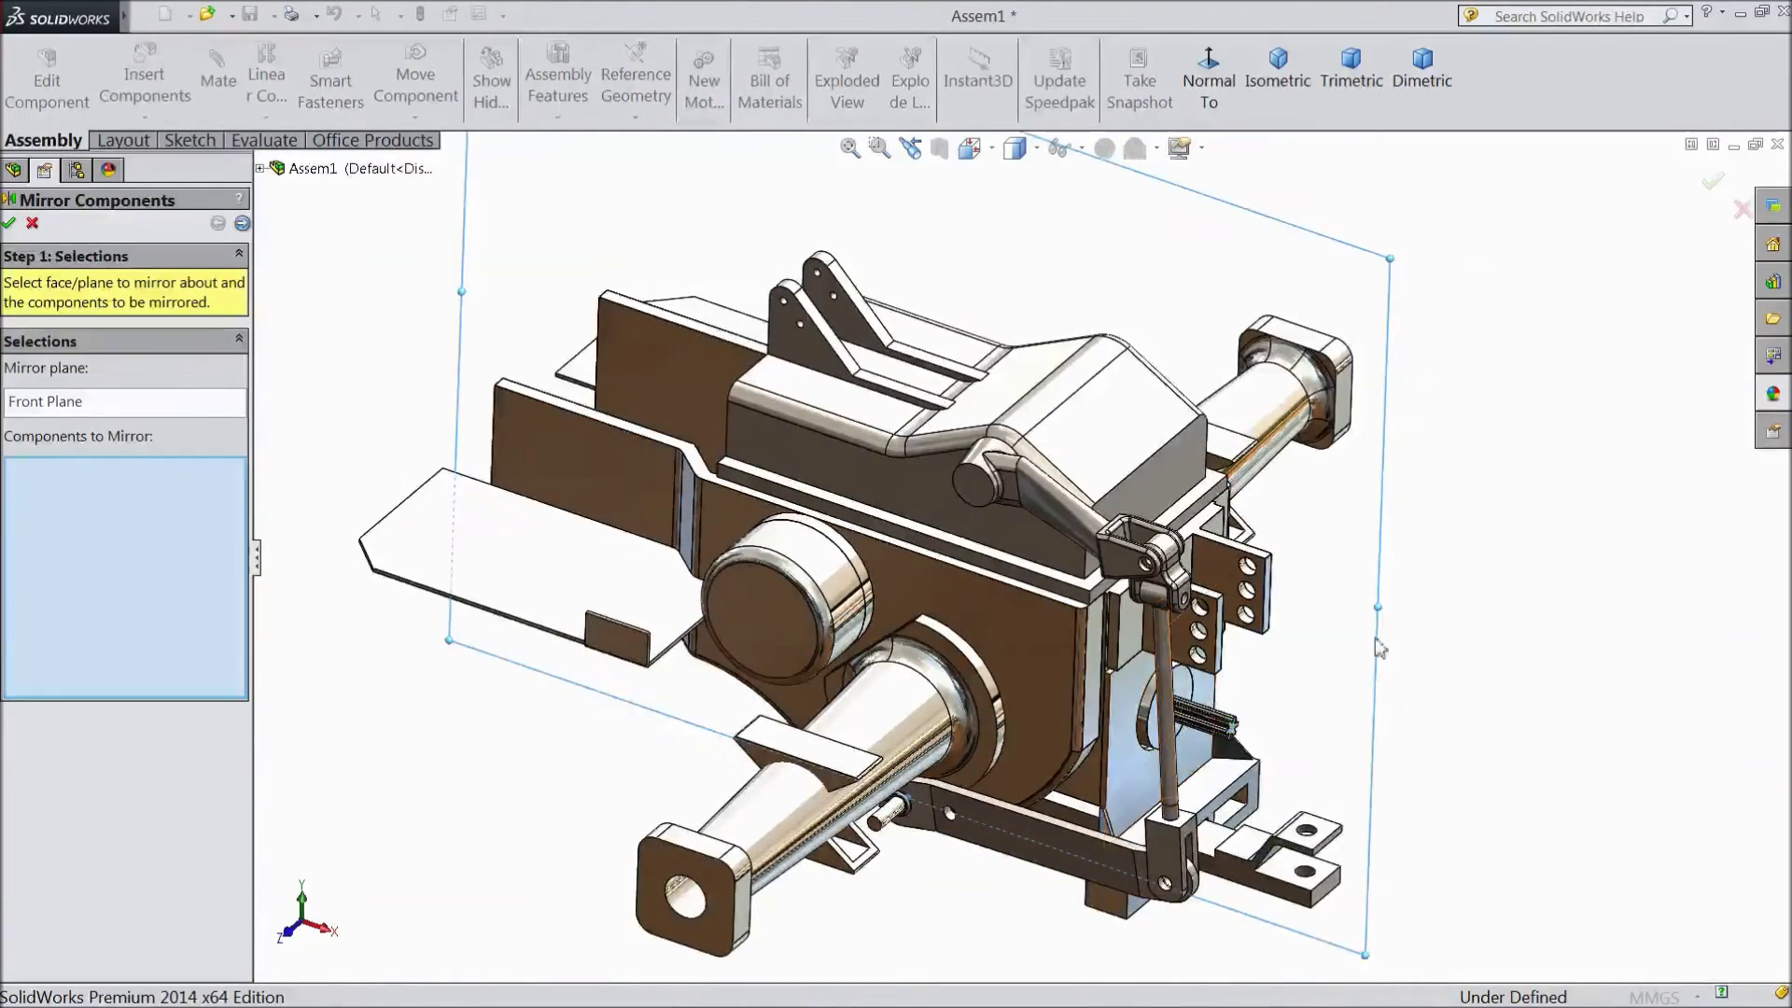
# Choose the Lift Arm, Lift rod, Arm Caliper, pivot and lift arm2 as the components to mirror
pyautogui.moveTo(1429, 644); pyautogui.dragTo(1396, 616, button='middle')
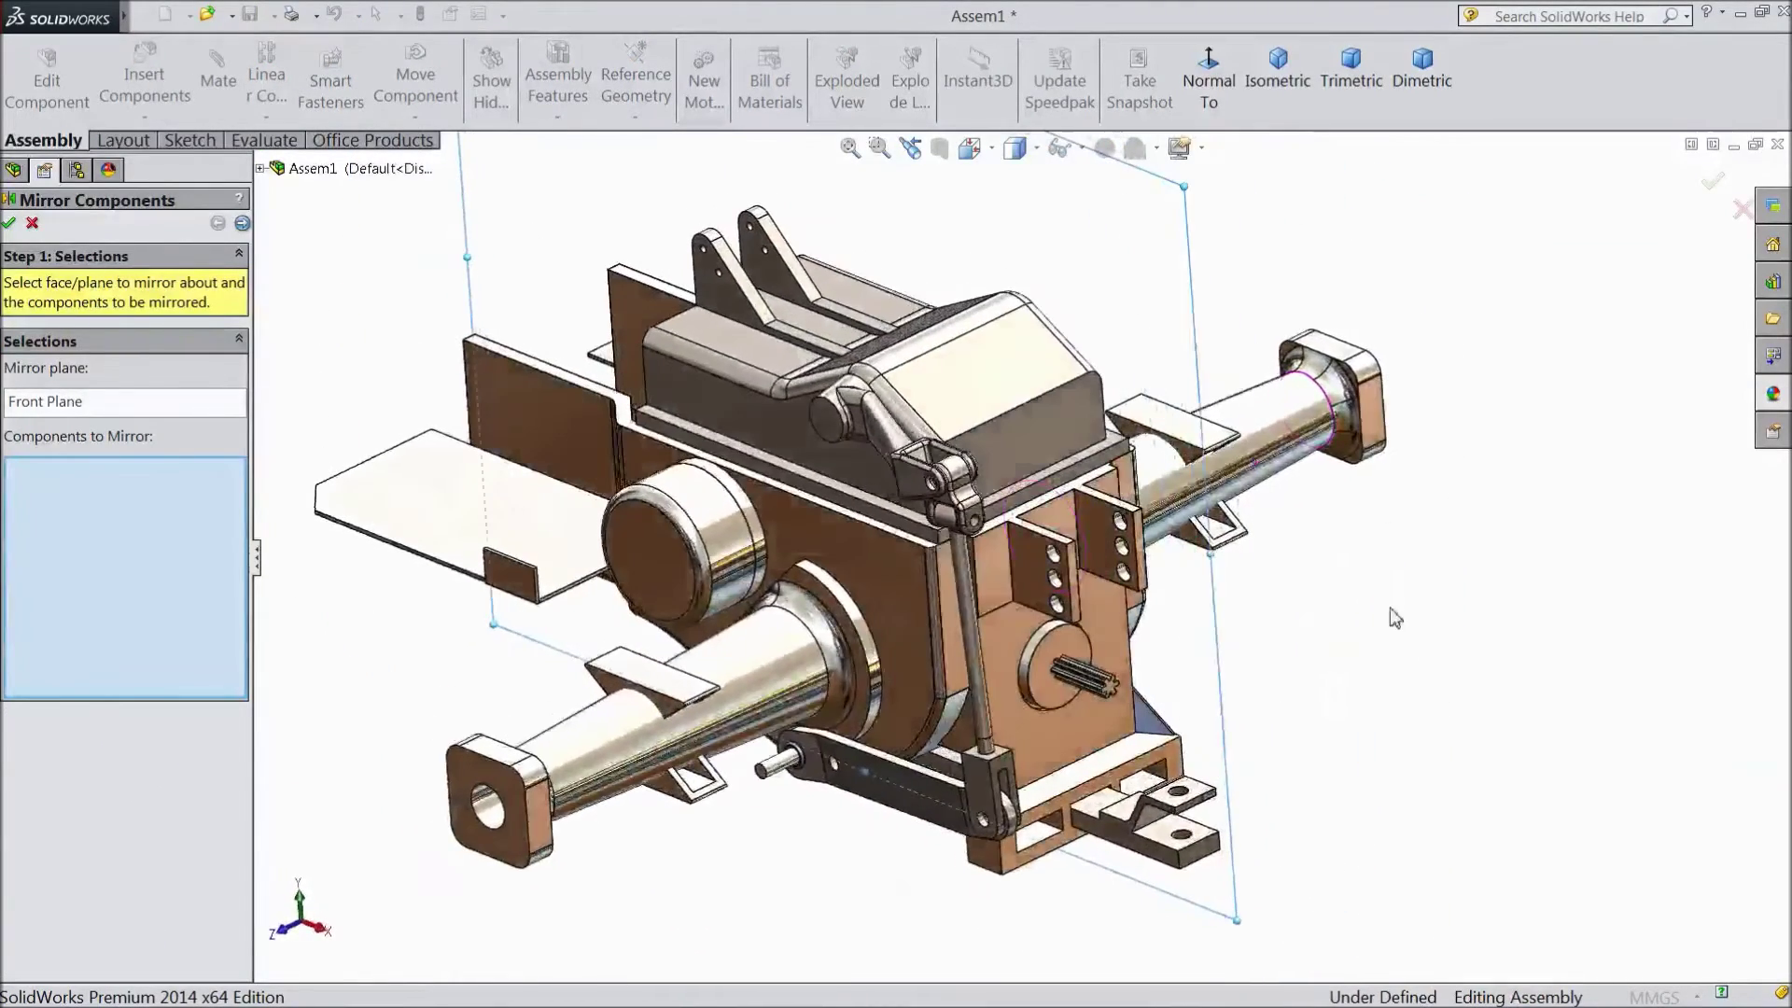
pyautogui.scroll(-2, 1059, 625)
pyautogui.scroll(-1, 1061, 625)
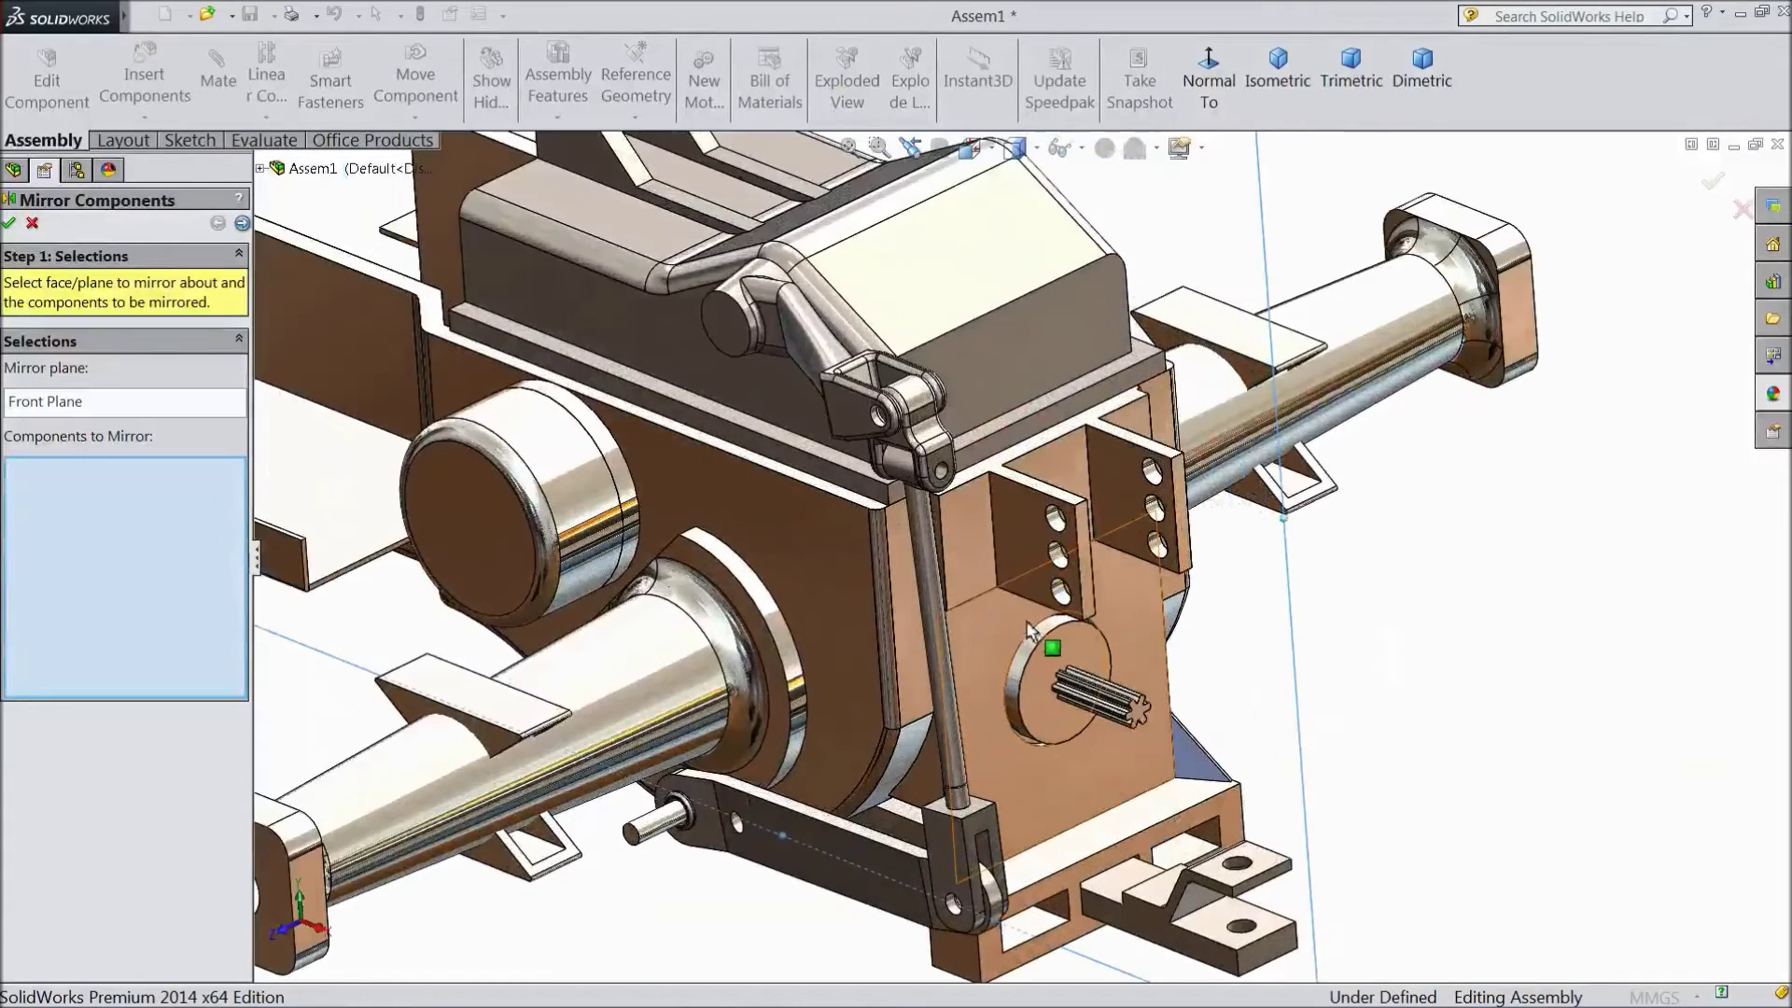
pyautogui.click(838, 835)
pyautogui.click(958, 757)
pyautogui.click(948, 845)
pyautogui.click(898, 433)
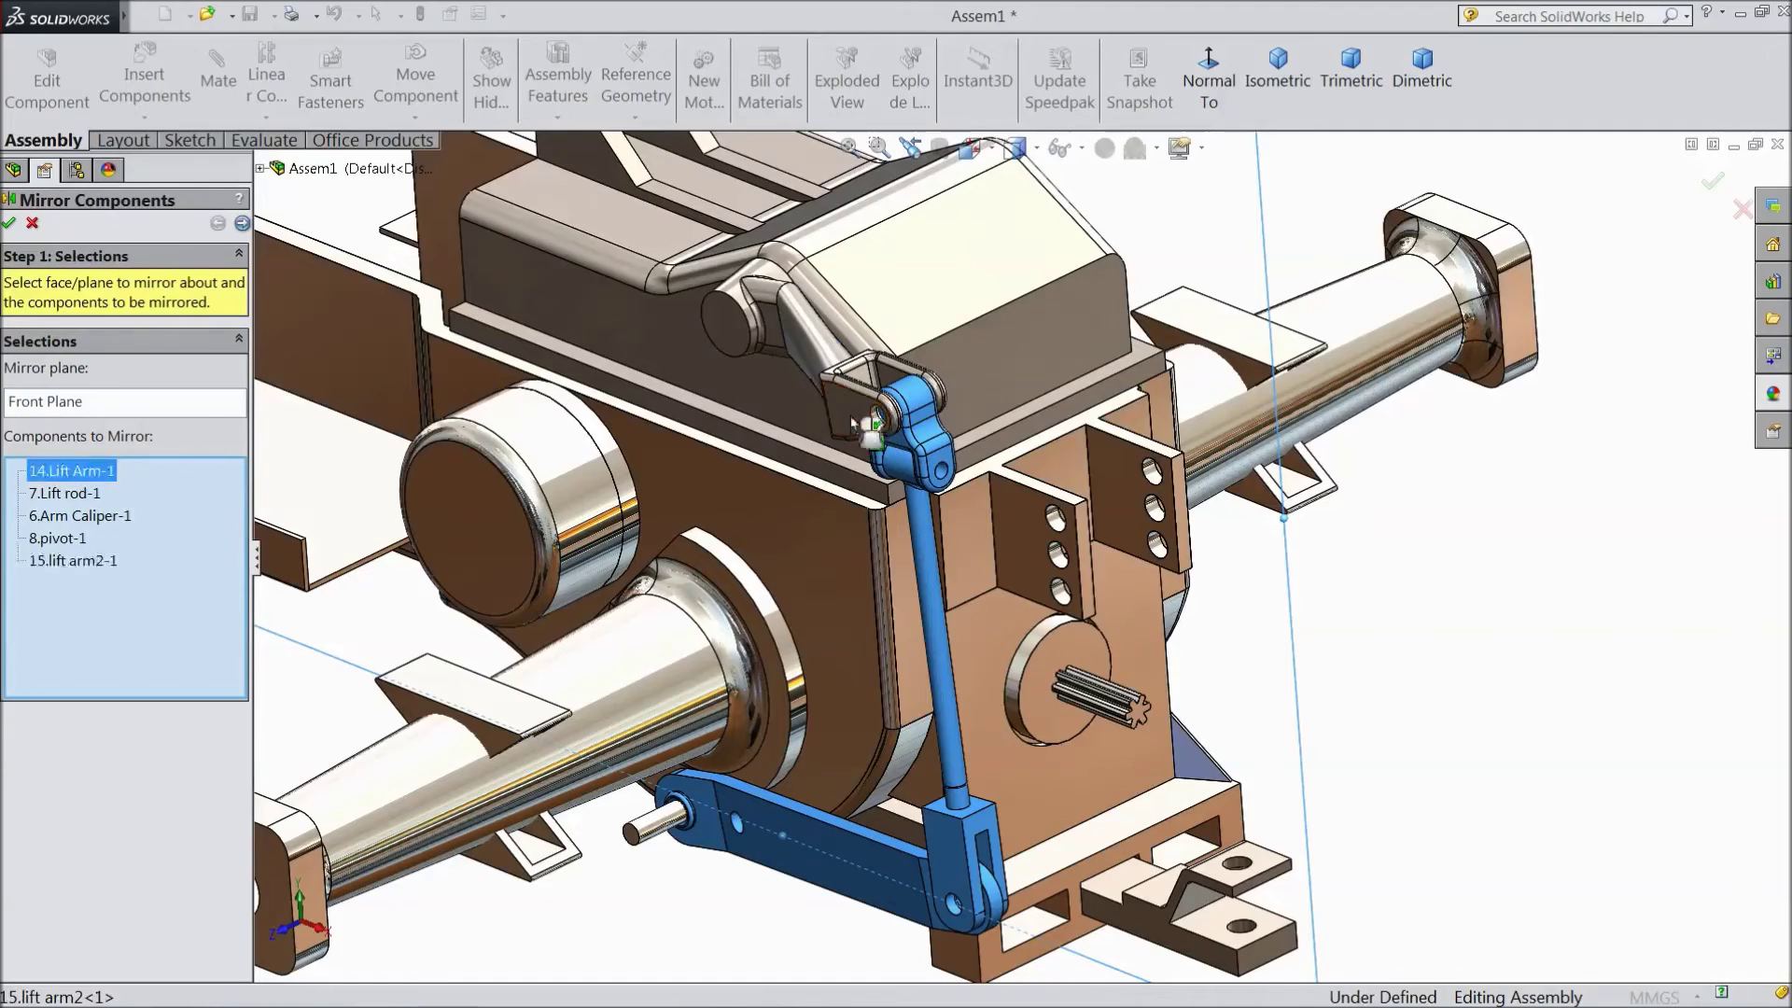
pyautogui.click(852, 428)
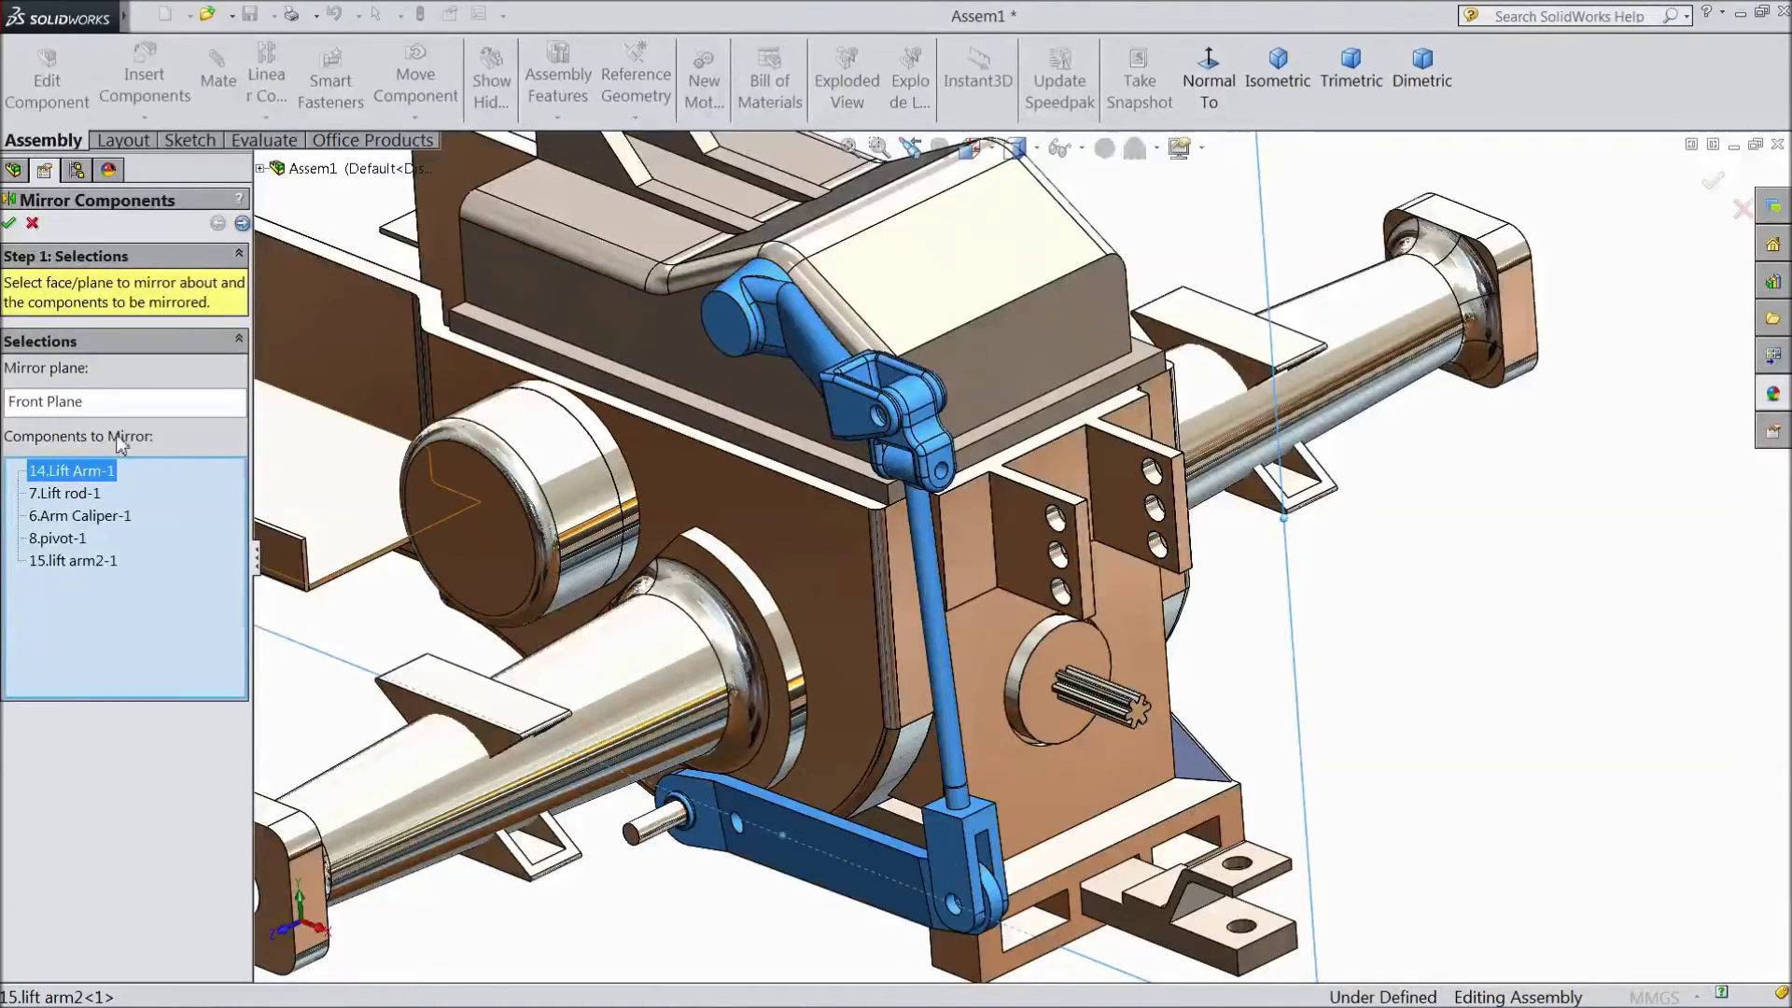
# Create the mirrored lift linkage across the Front Plane and inspect it on both sides of the axle
pyautogui.click(9, 223)
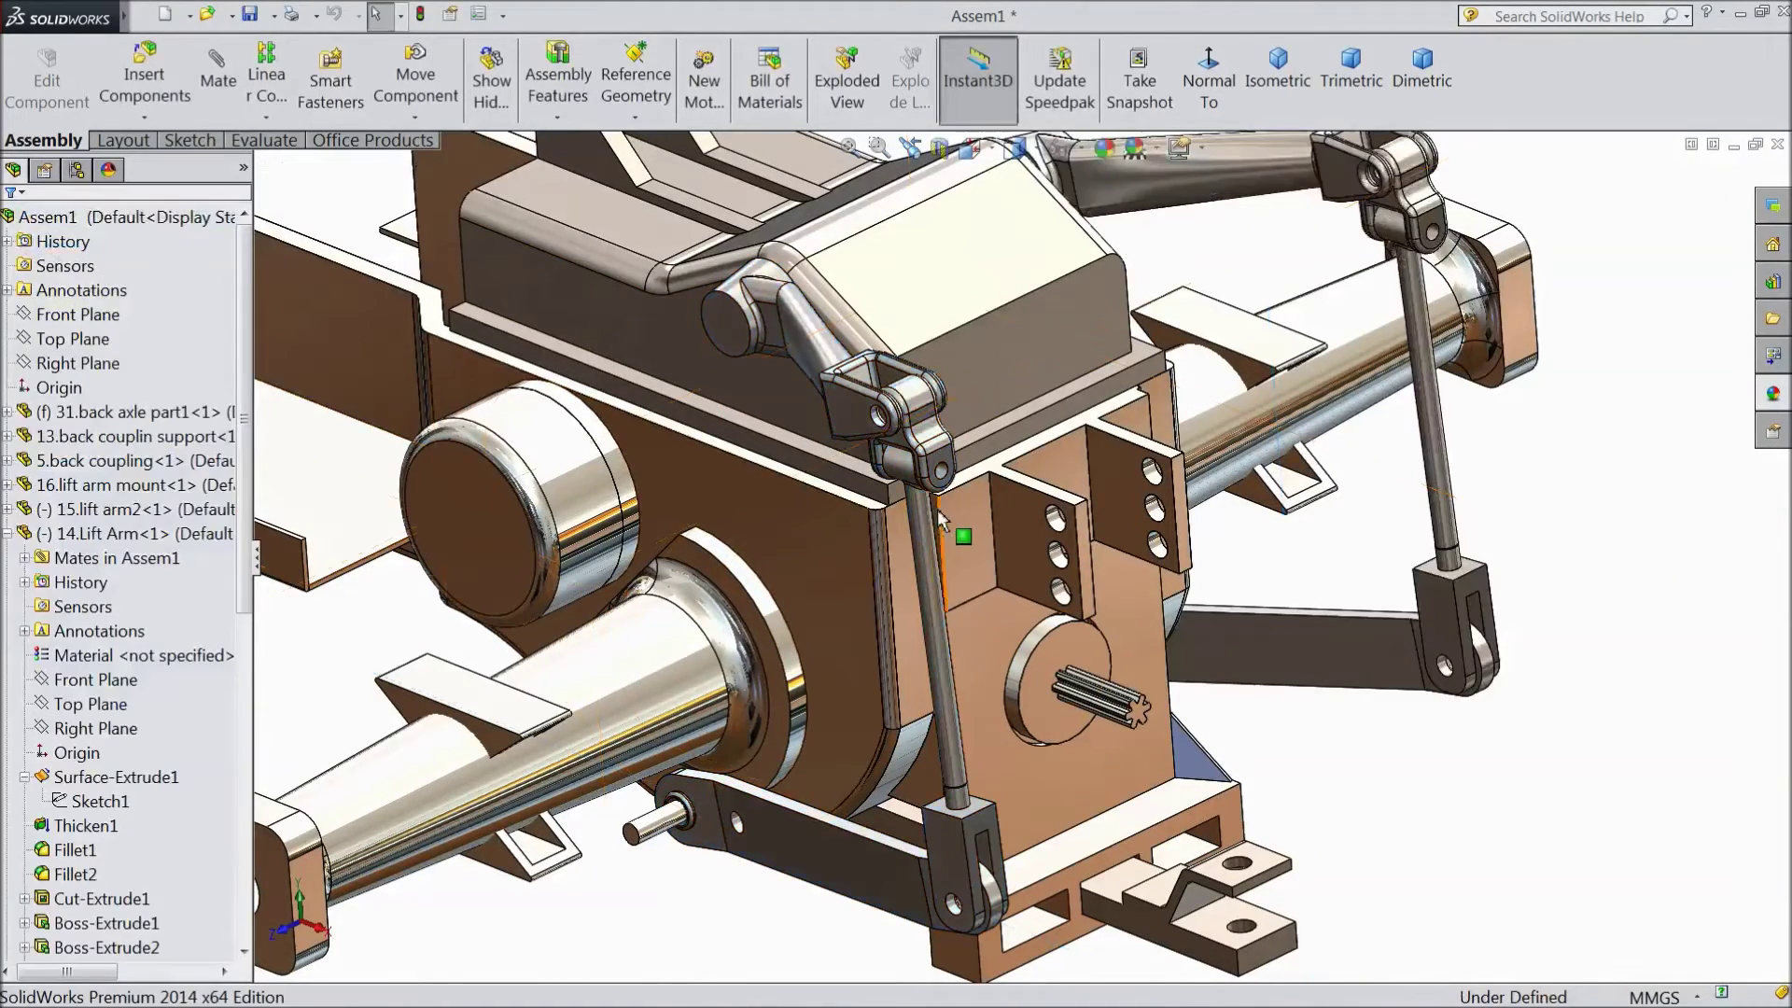
pyautogui.press('f')
pyautogui.moveTo(1332, 530); pyautogui.dragTo(1154, 558, button='middle')
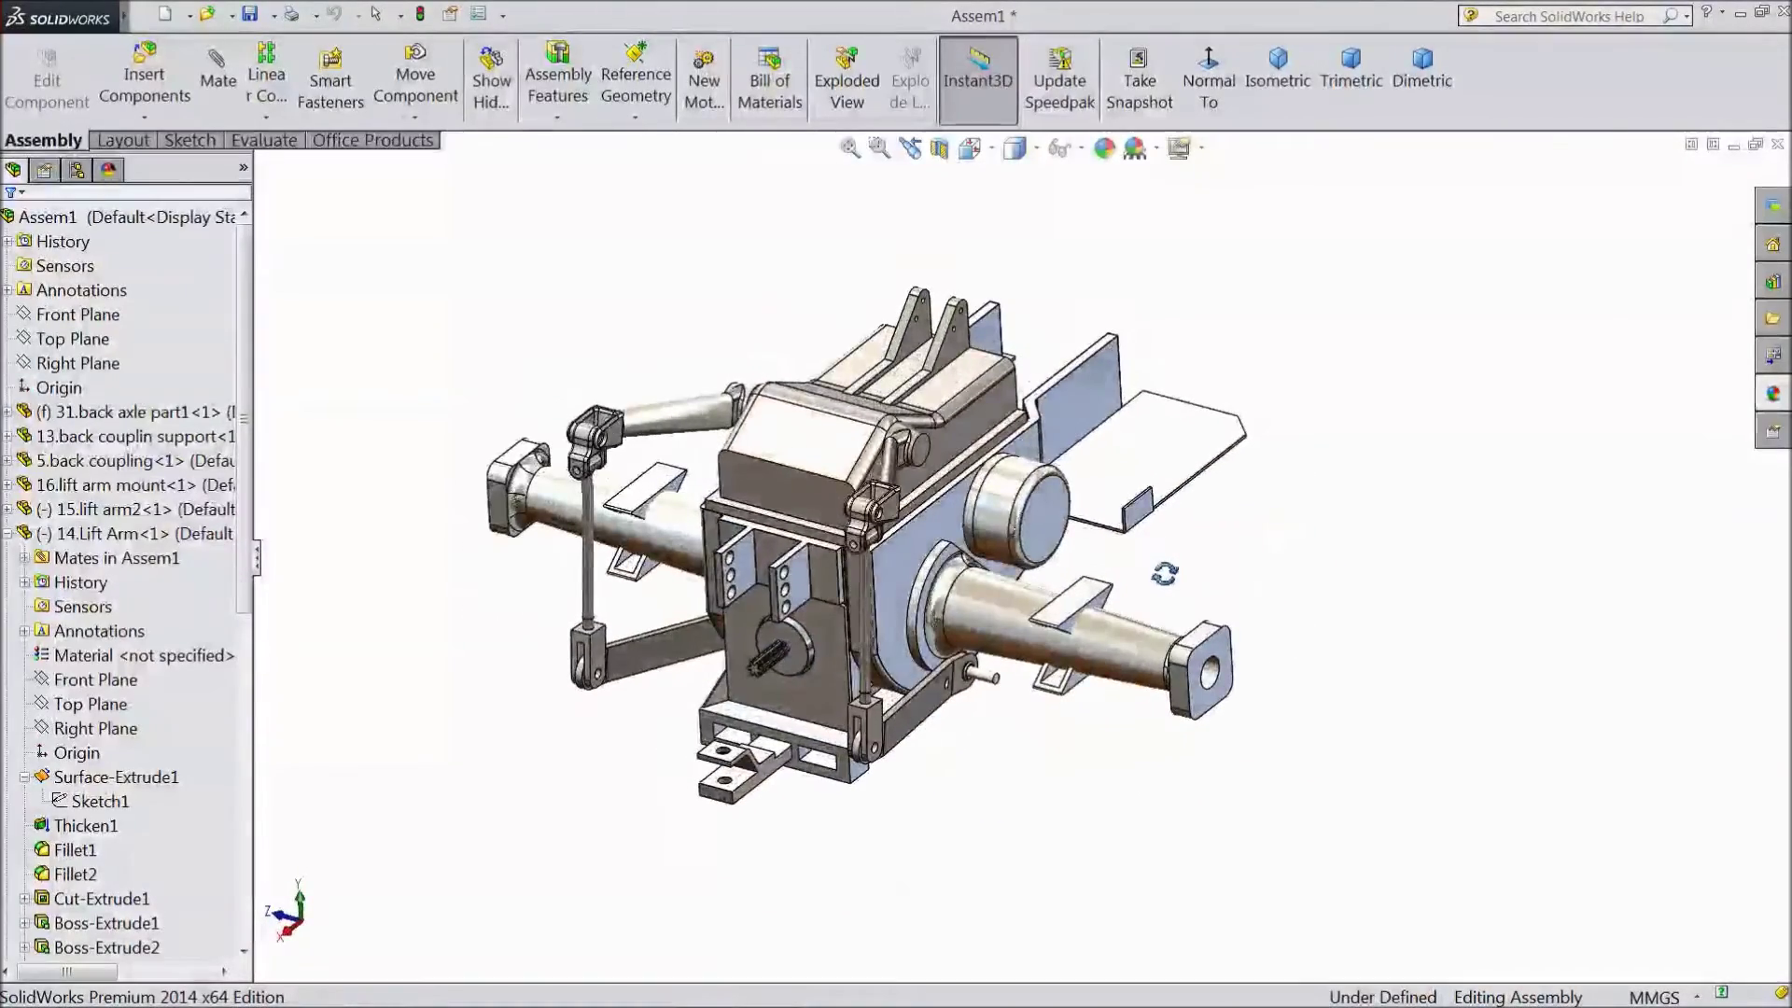
pyautogui.moveTo(646, 425)
pyautogui.mouseDown()
pyautogui.moveTo(644, 368)
pyautogui.moveTo(654, 411)
pyautogui.moveTo(642, 377)
pyautogui.moveTo(633, 415)
pyautogui.mouseUp()
pyautogui.moveTo(633, 416); pyautogui.dragTo(612, 618, button='middle')
pyautogui.scroll(-5, 1228, 607)
# Collapse the expanded feature tree and insert the 29.Seat part above the axle assembly
pyautogui.click(1384, 520)
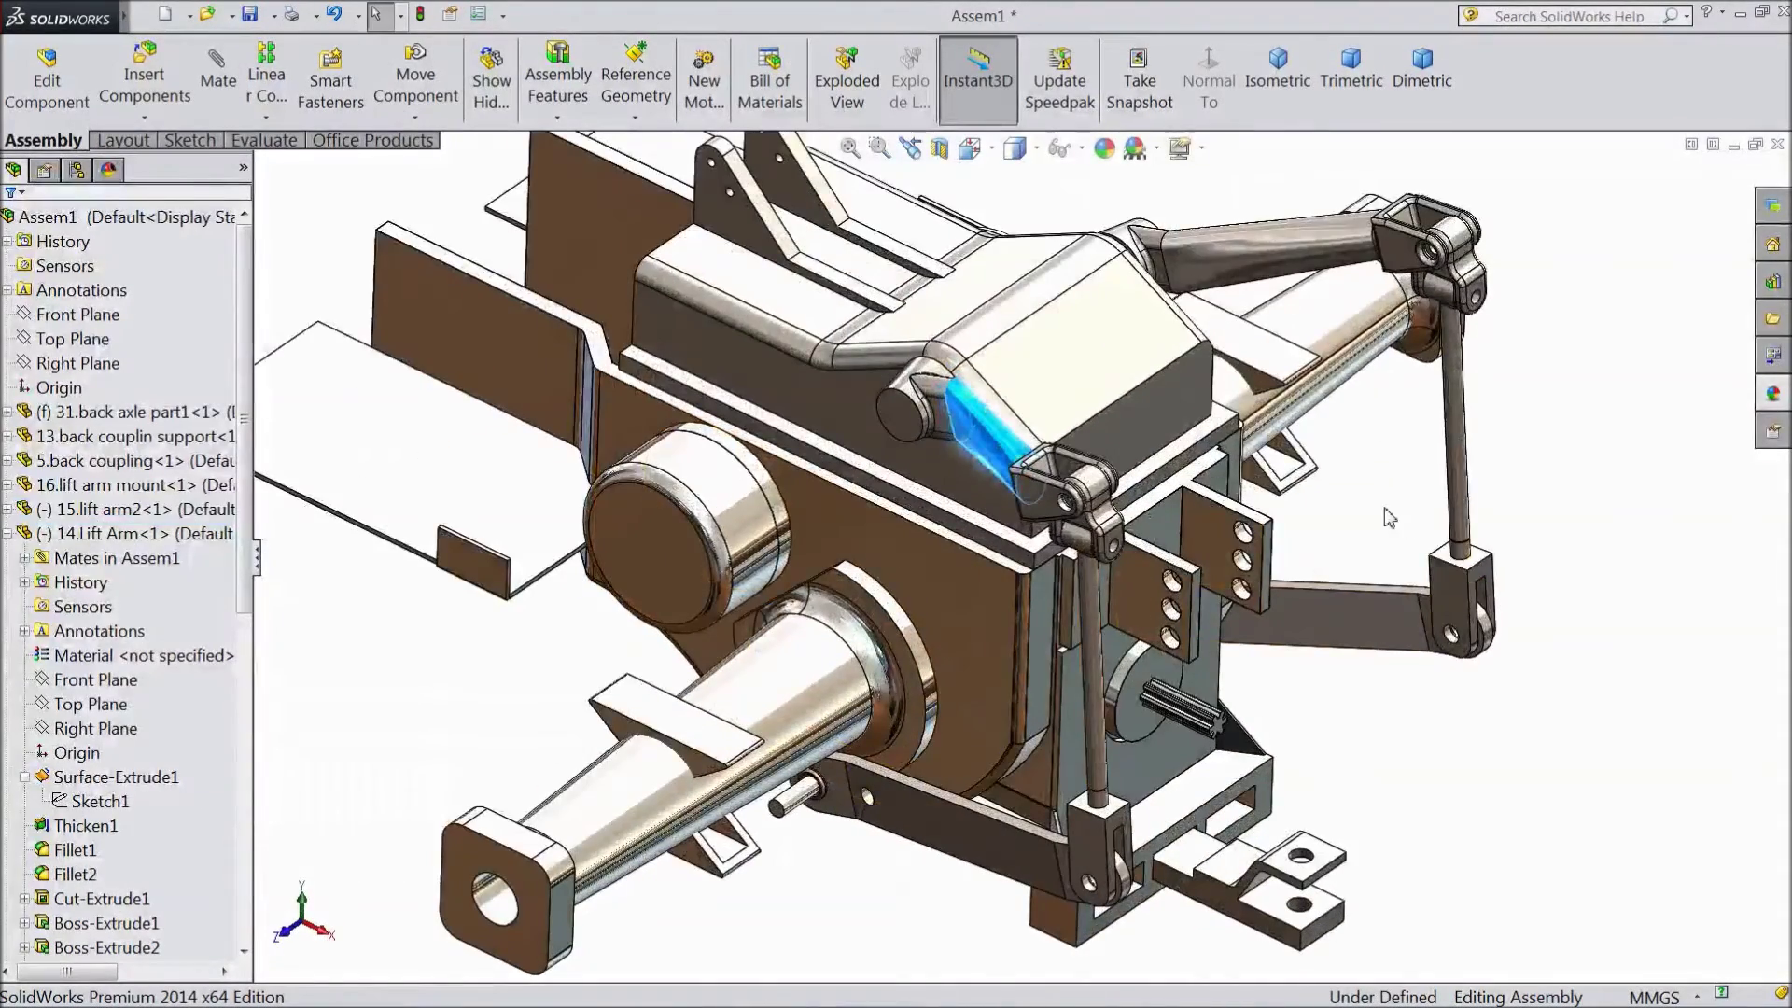
pyautogui.hotkey('shift', 'c')
pyautogui.press('z')
pyautogui.moveTo(1386, 560); pyautogui.dragTo(1204, 485, button='middle')
pyautogui.scroll(3, 1045, 565)
pyautogui.click(1293, 434)
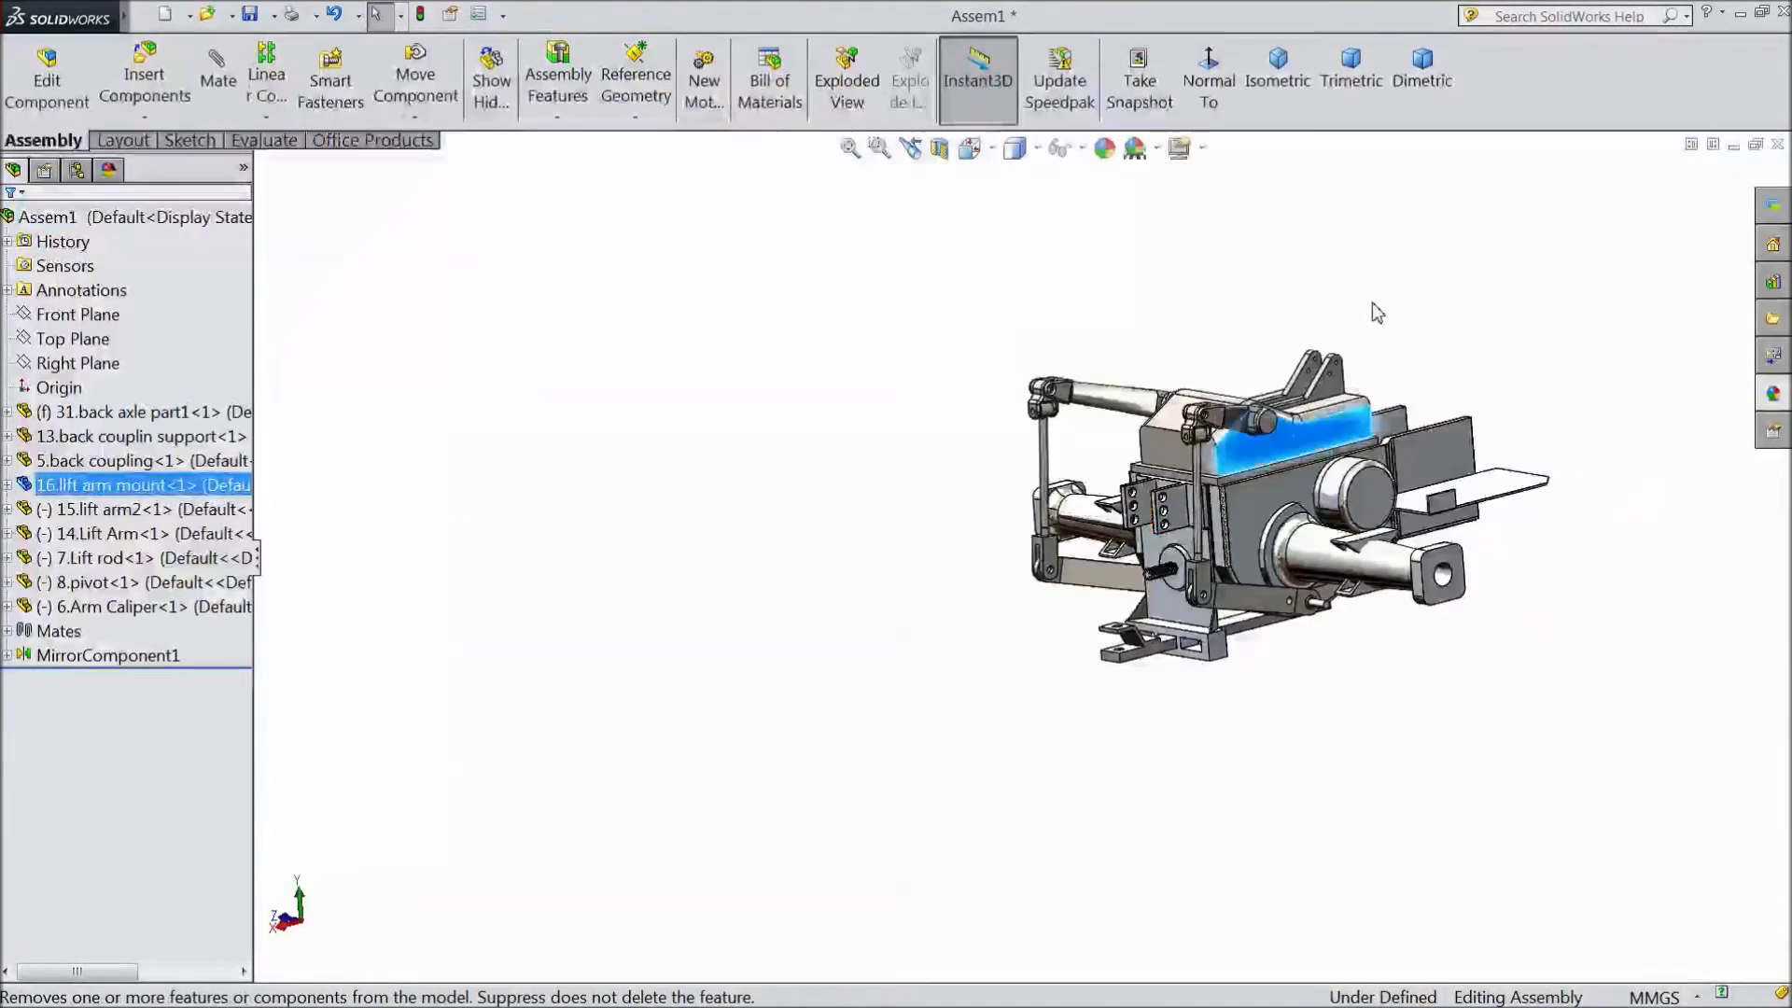
pyautogui.moveTo(1384, 286); pyautogui.dragTo(1384, 357, button='middle')
pyautogui.scroll(-2, 1384, 368)
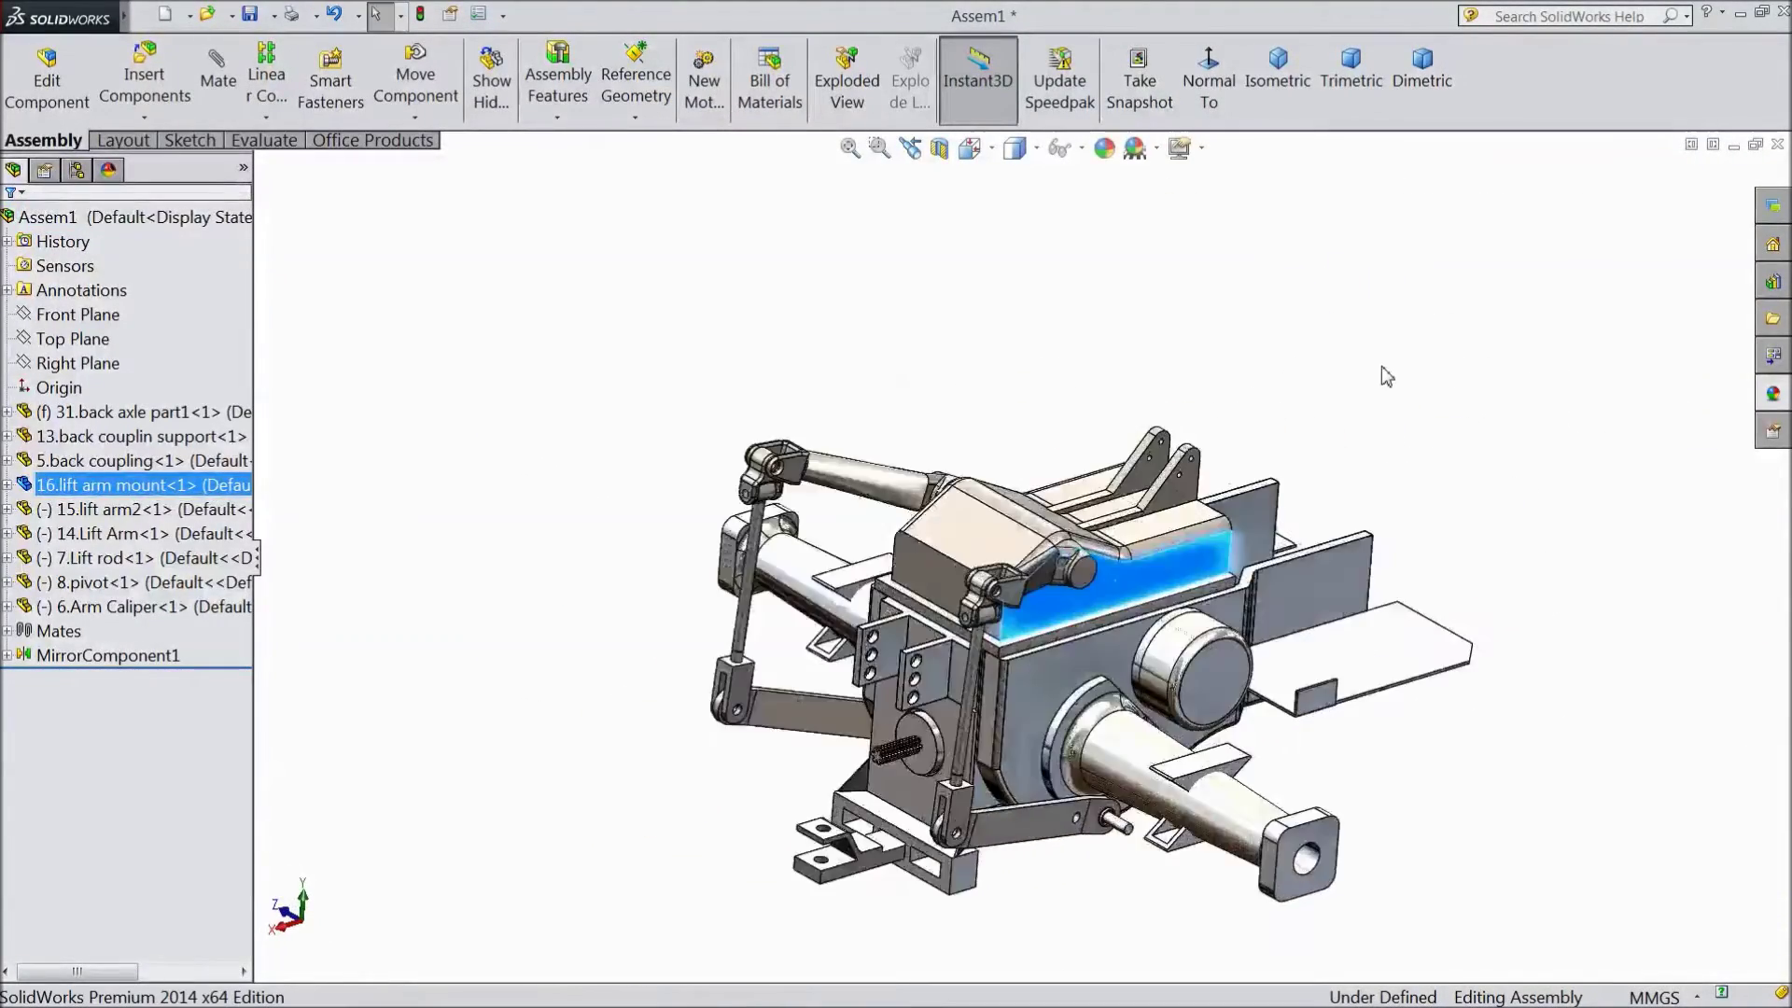
pyautogui.scroll(-1, 1223, 566)
pyautogui.click(145, 84)
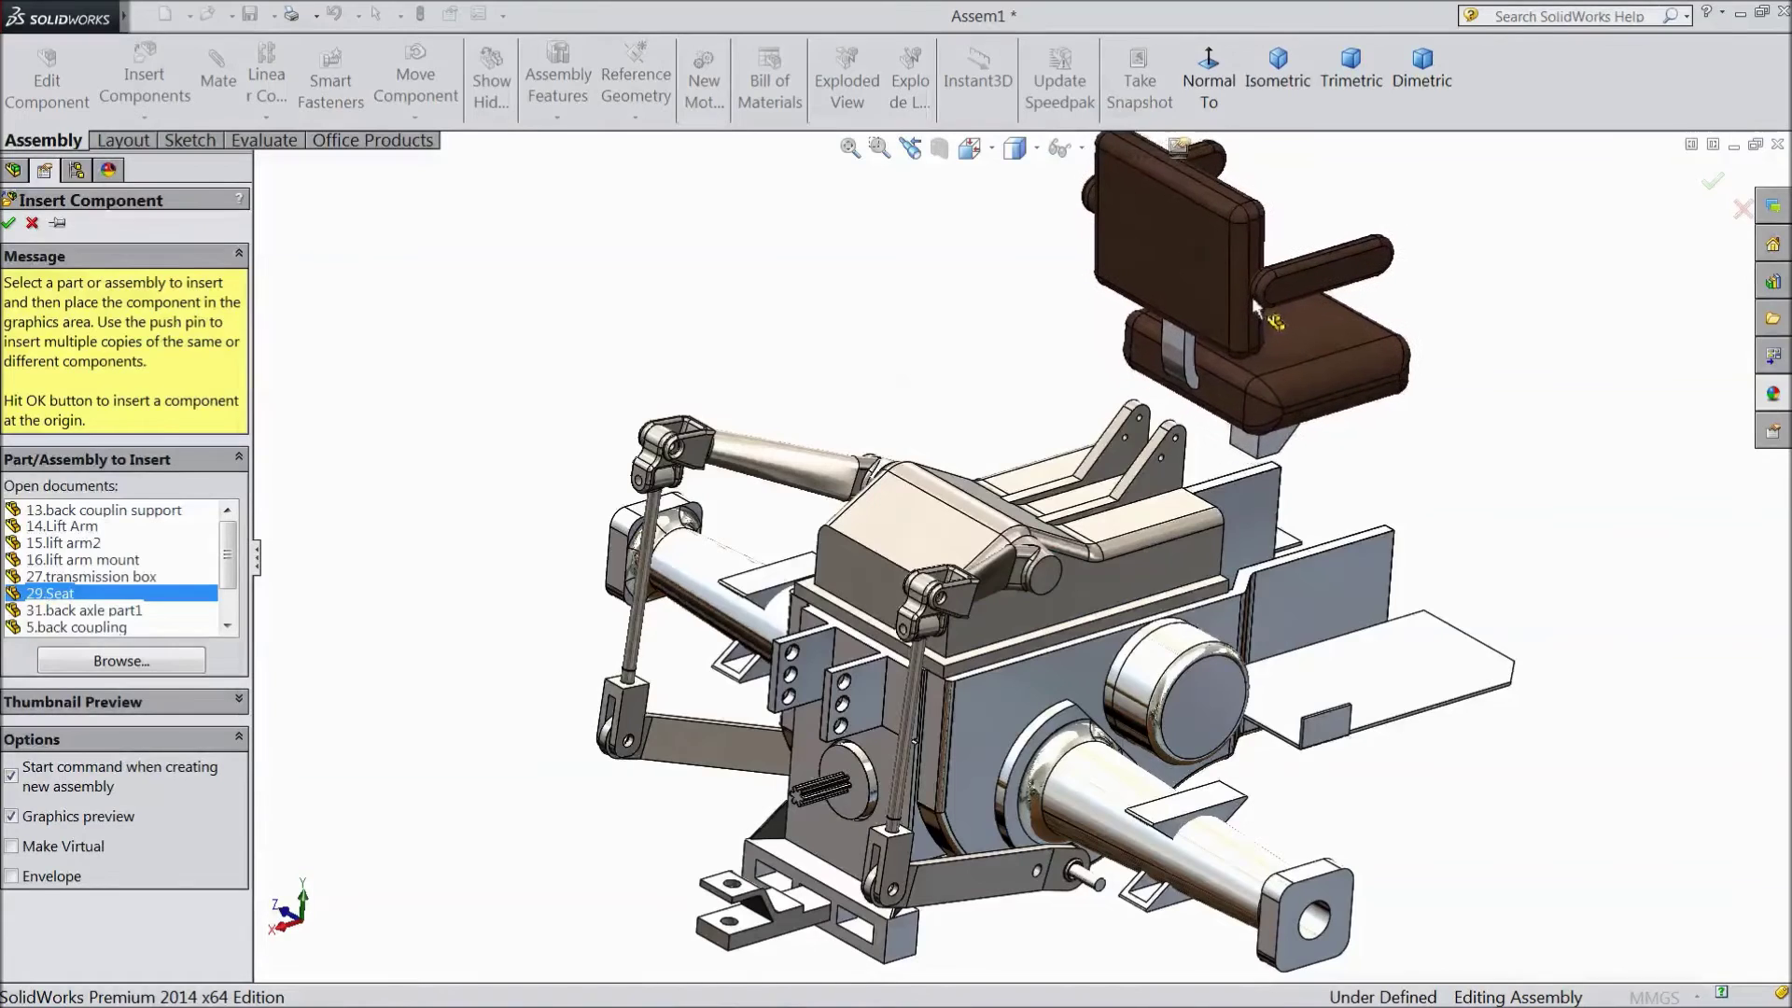
pyautogui.click(1251, 295)
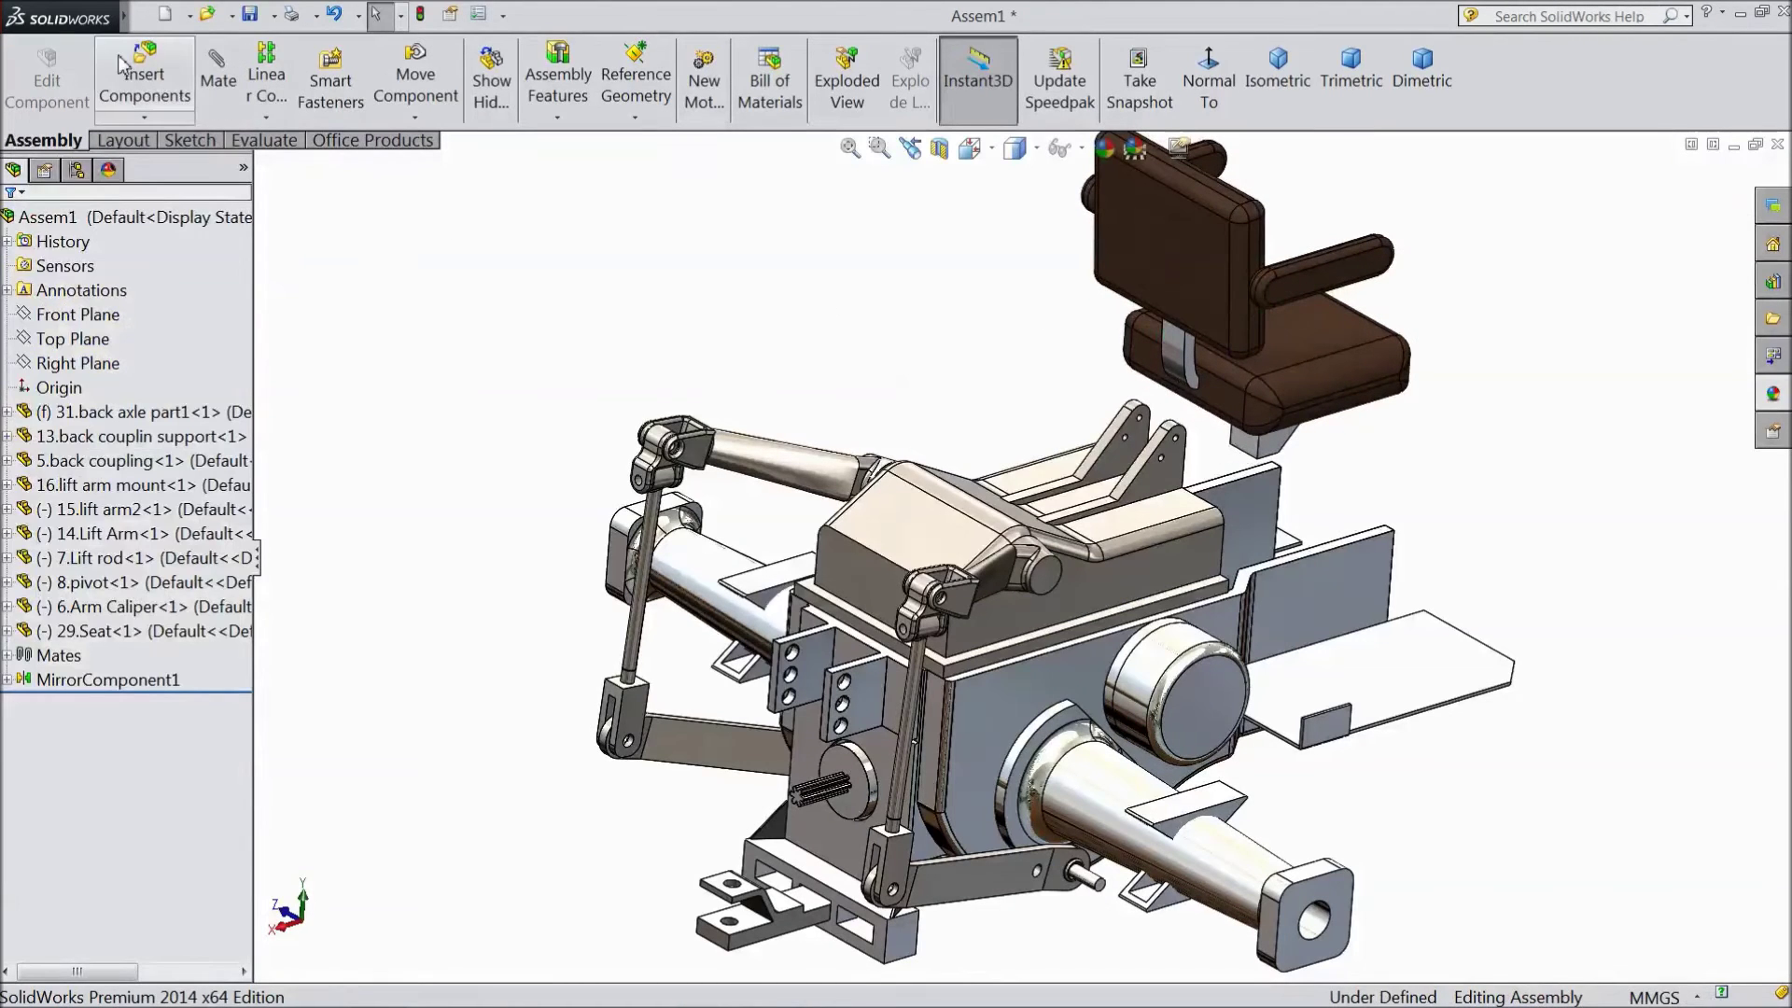
# Insert the 27.transmission box part into free space above the mirrored lift linkage
pyautogui.click(144, 82)
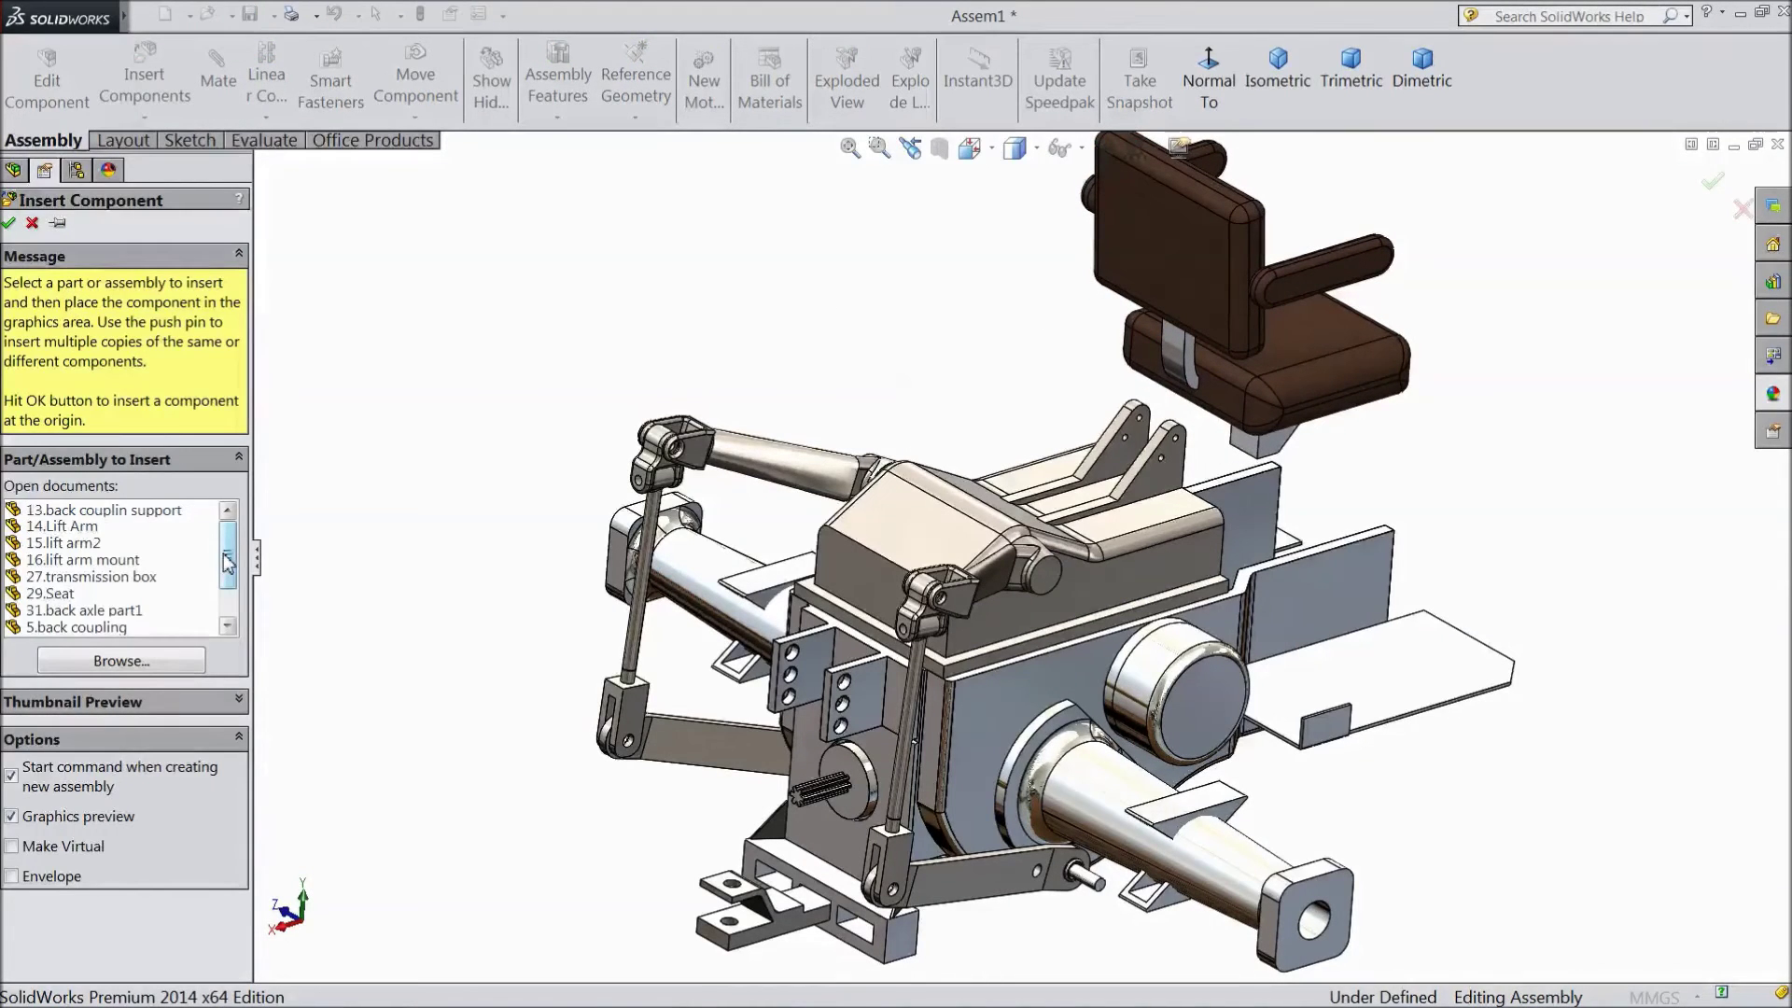
pyautogui.moveTo(230, 560); pyautogui.dragTo(233, 586)
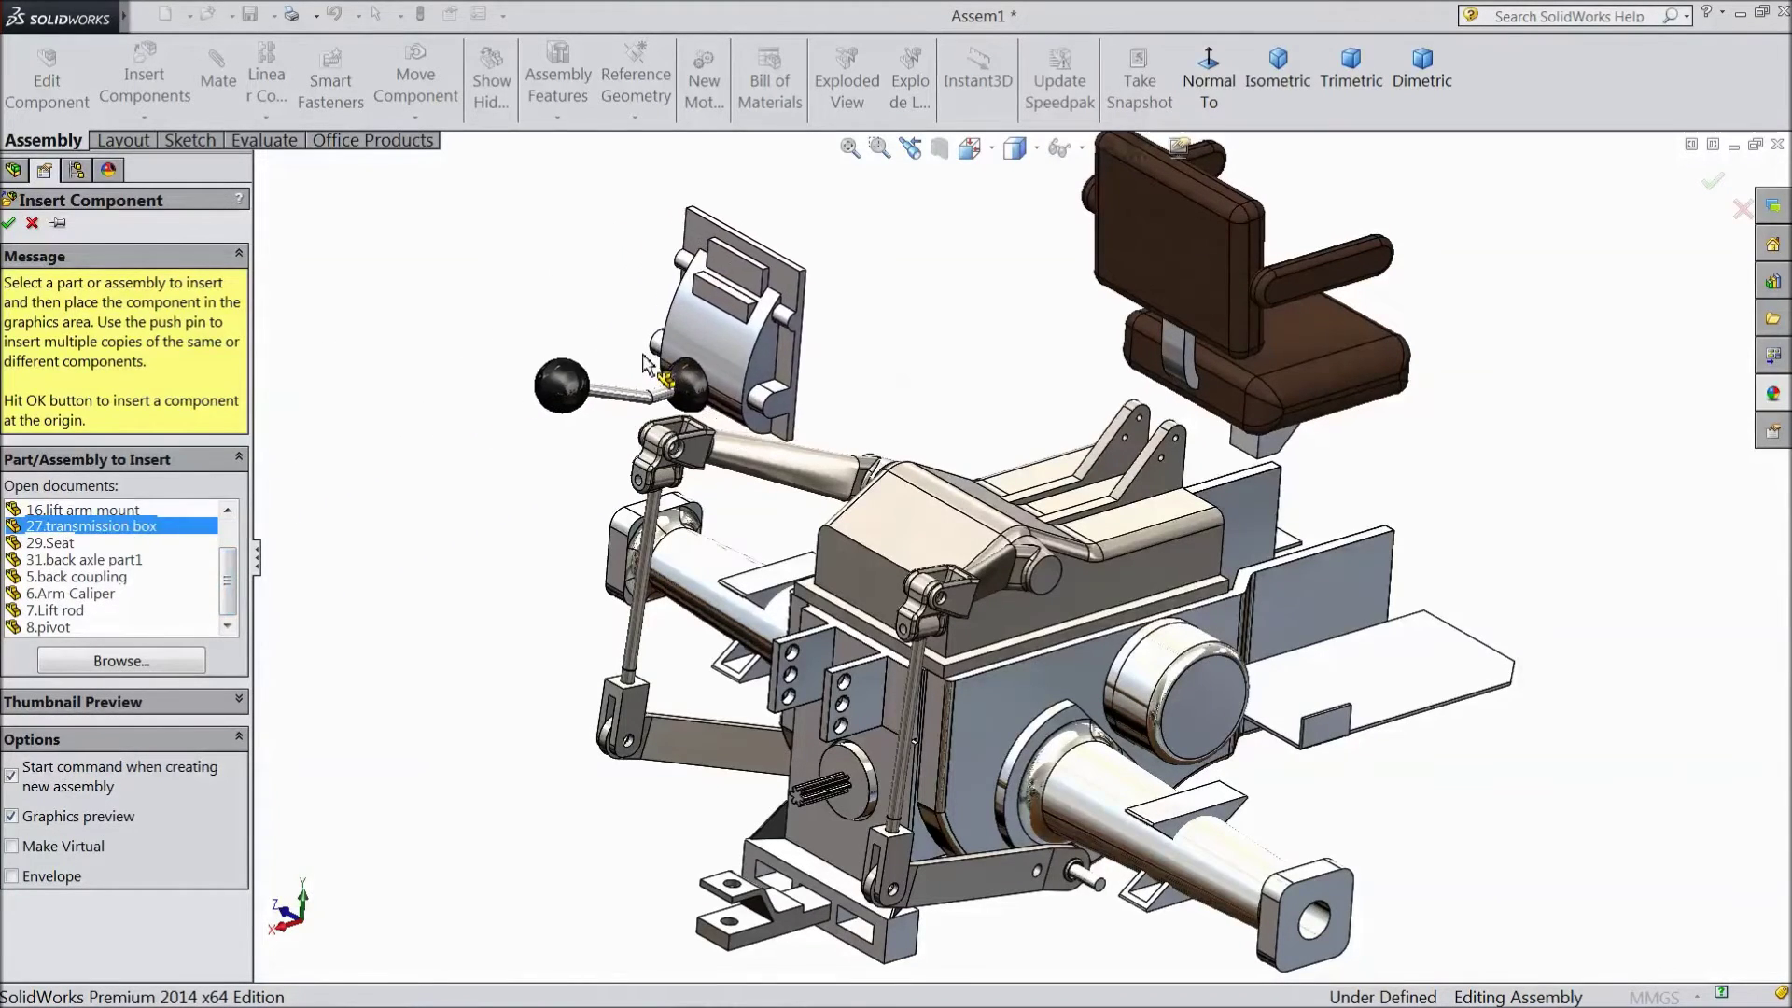
pyautogui.click(575, 312)
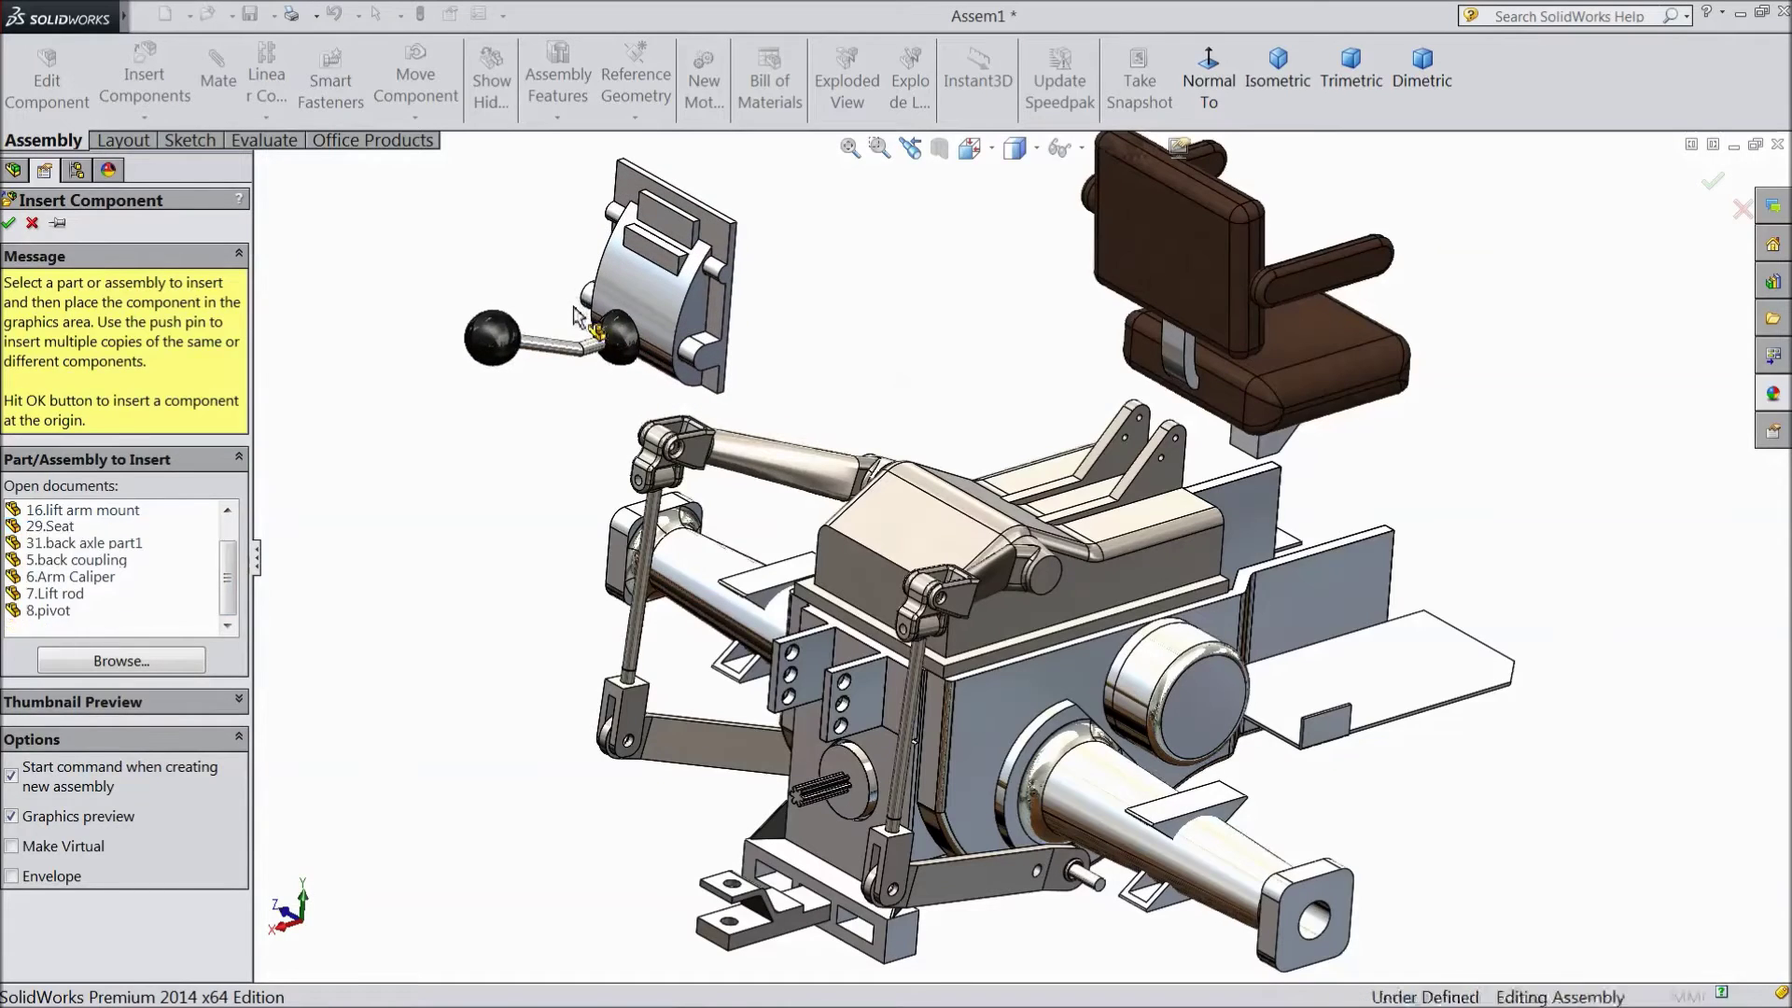
pyautogui.scroll(1, 560, 343)
pyautogui.rightClick(558, 343)
pyautogui.click(919, 322)
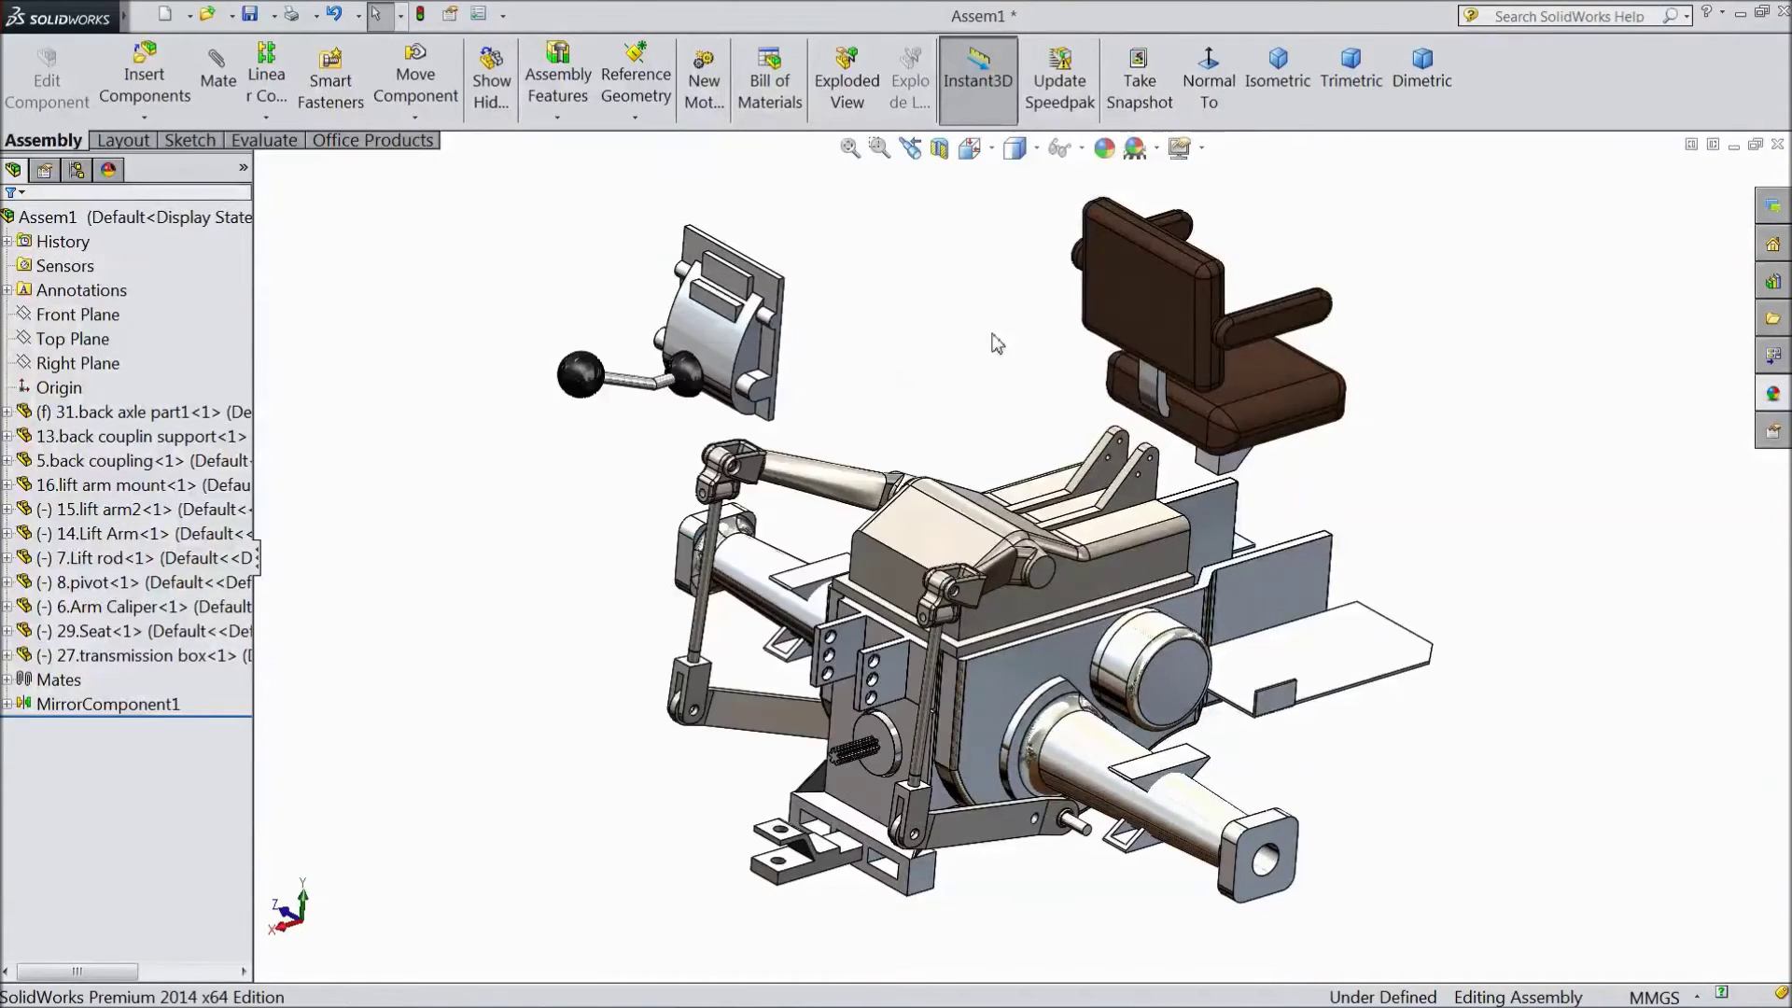
# Add a Coincident mate between the bottom face of the Seat's support bracket and the top of the lift arm mount
pyautogui.scroll(-3, 1246, 454)
pyautogui.moveTo(1225, 504); pyautogui.dragTo(1248, 611, button='middle')
pyautogui.click(1286, 623)
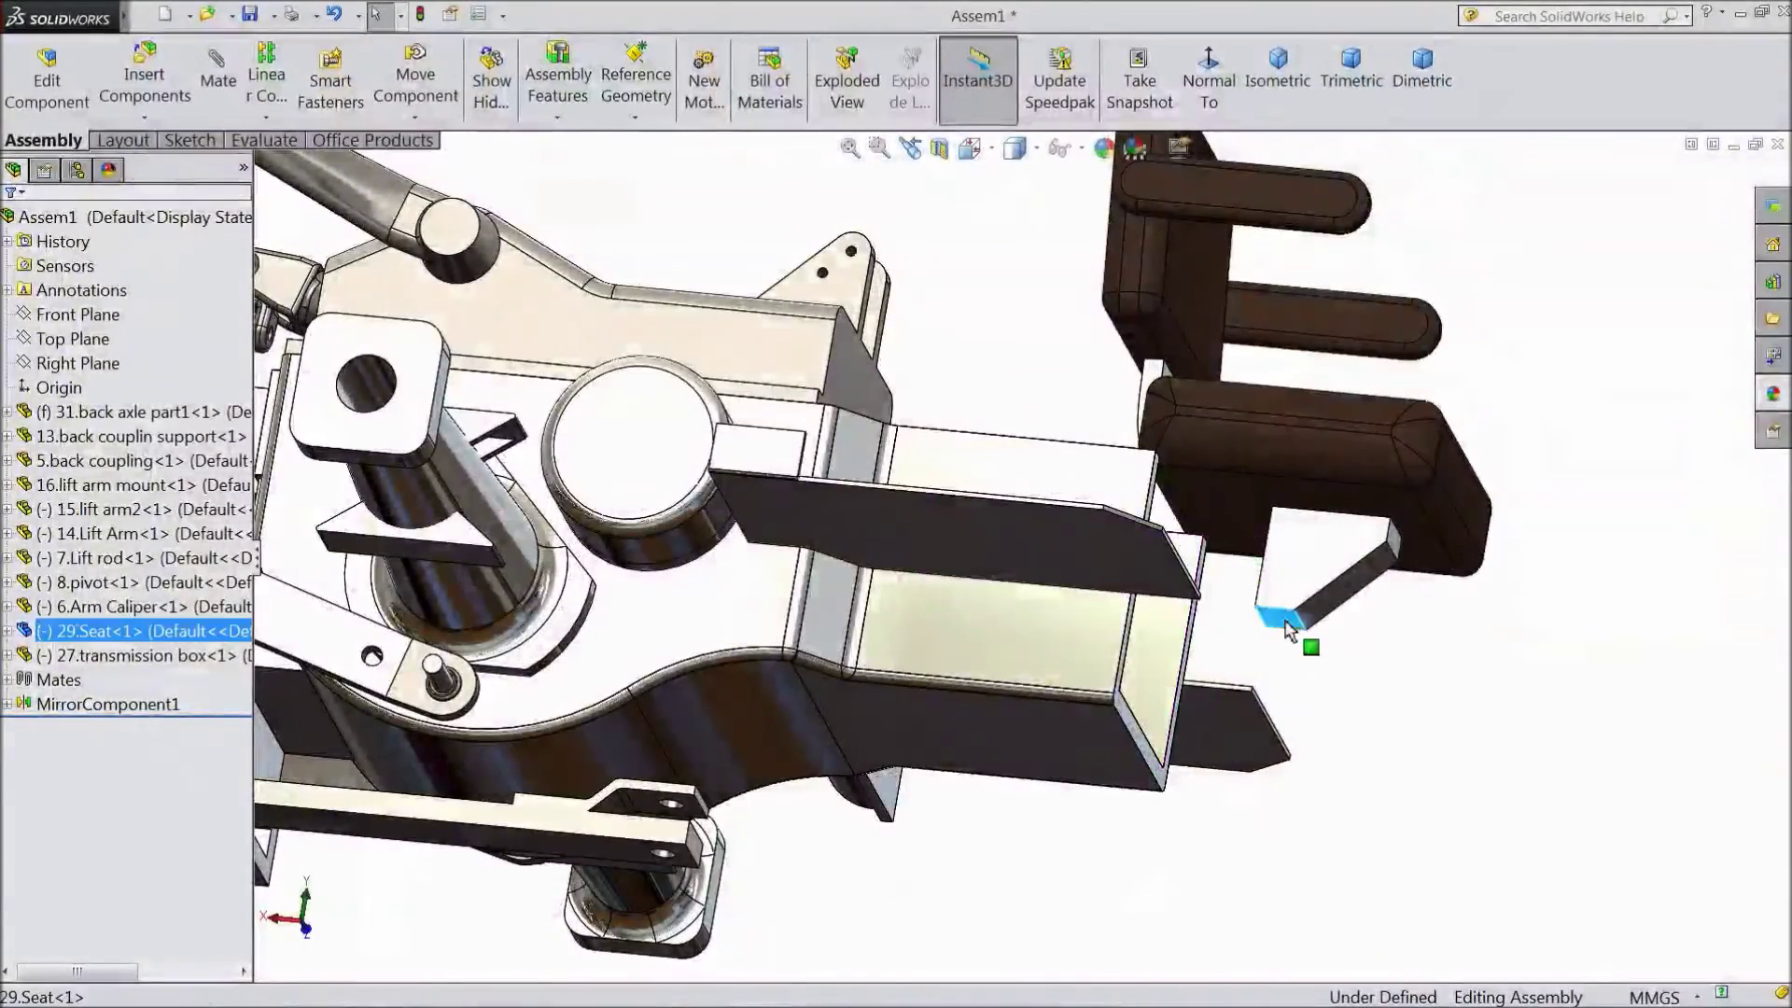
pyautogui.moveTo(1001, 273); pyautogui.dragTo(995, 433, button='middle')
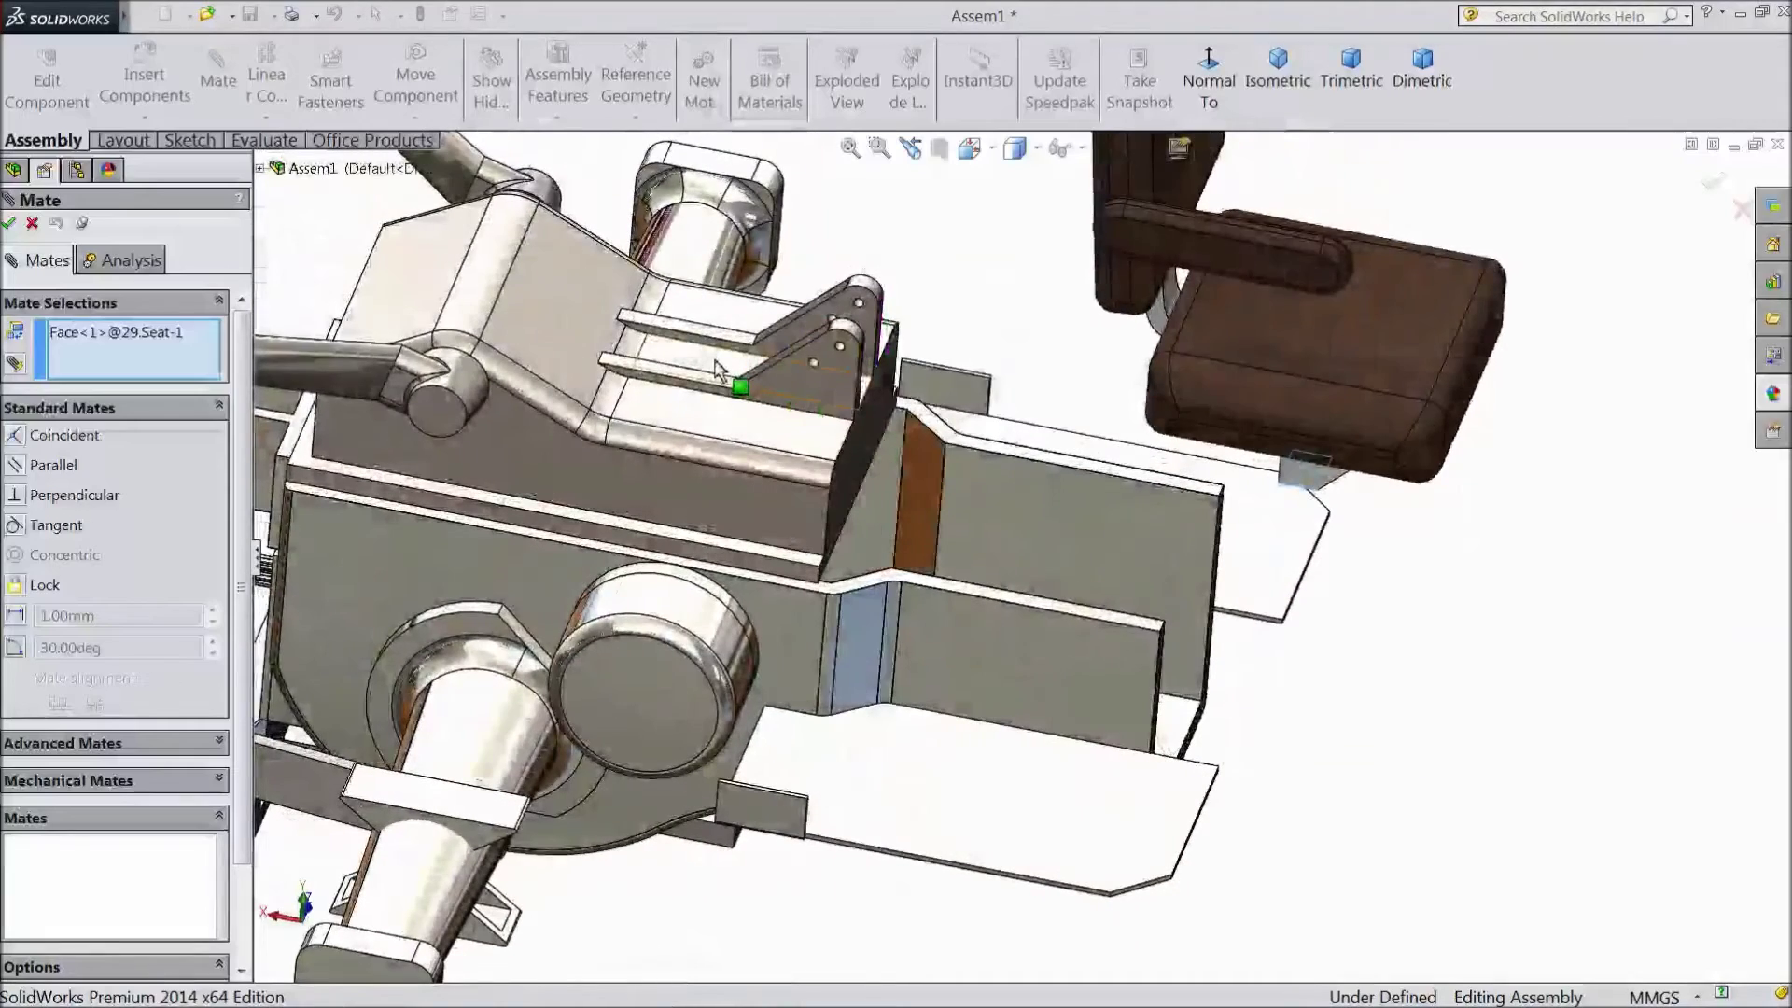
pyautogui.click(754, 372)
pyautogui.click(685, 325)
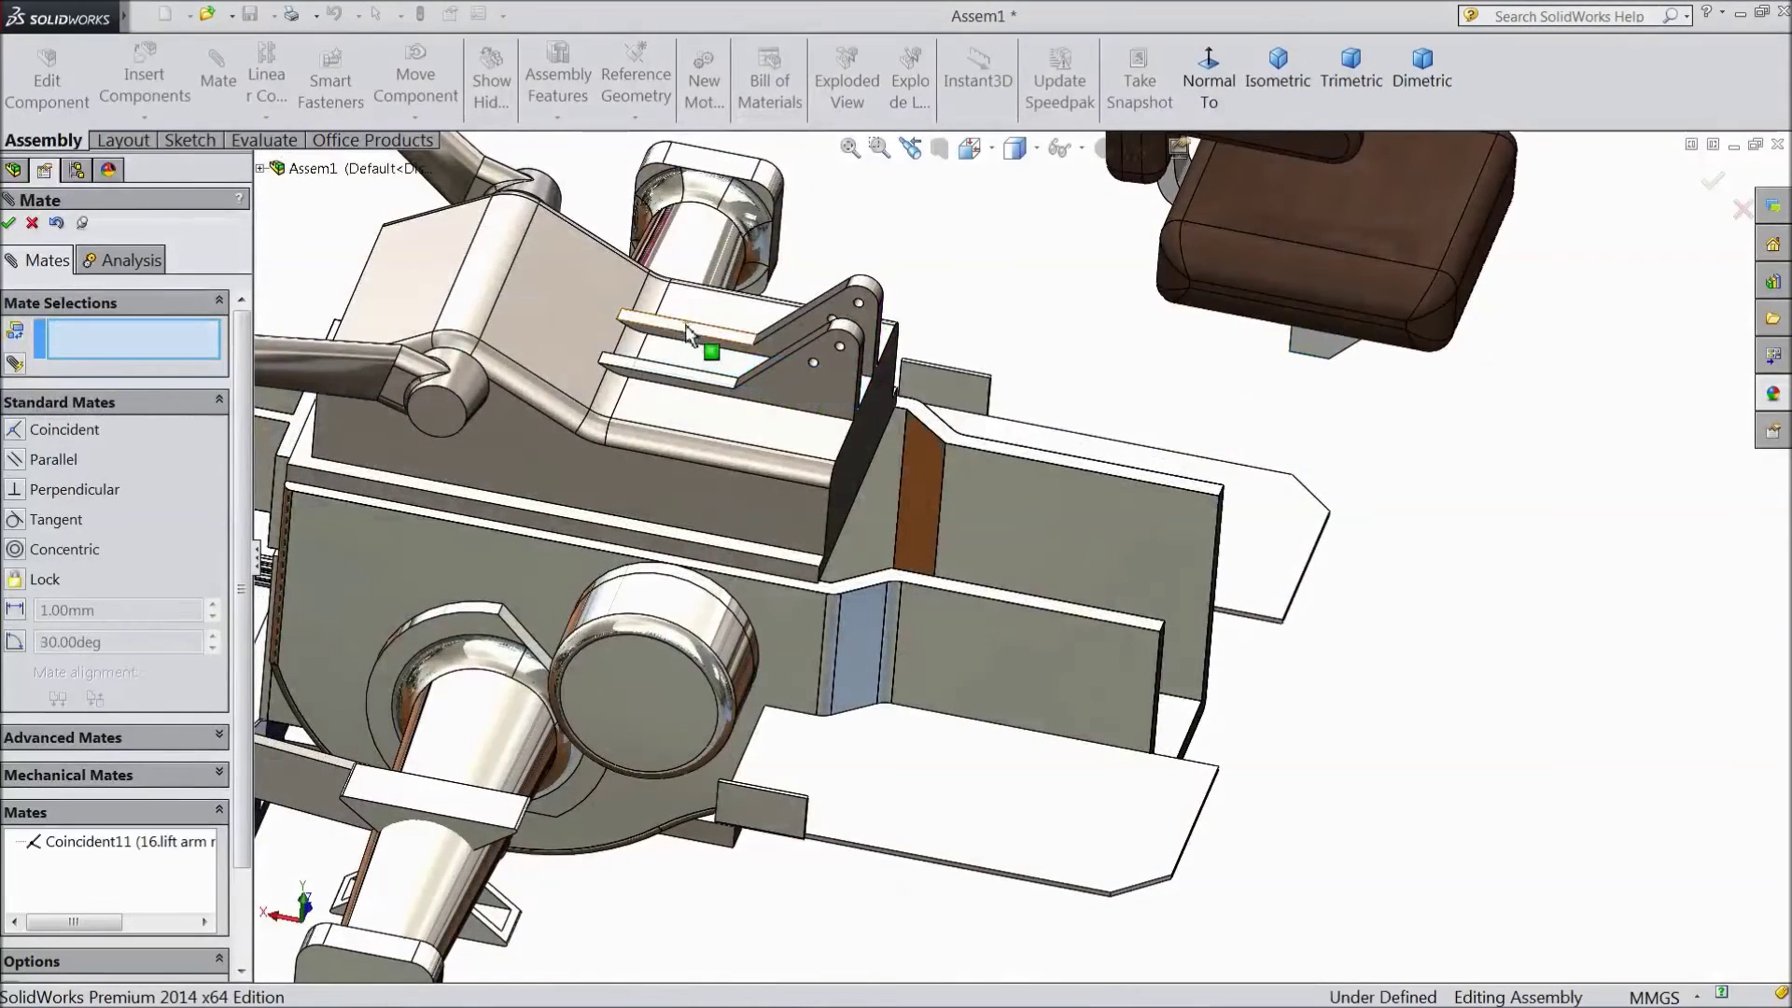
# Start a Width mate with two side faces of the lift arm mount's upright lugs as the width selections
pyautogui.click(173, 401)
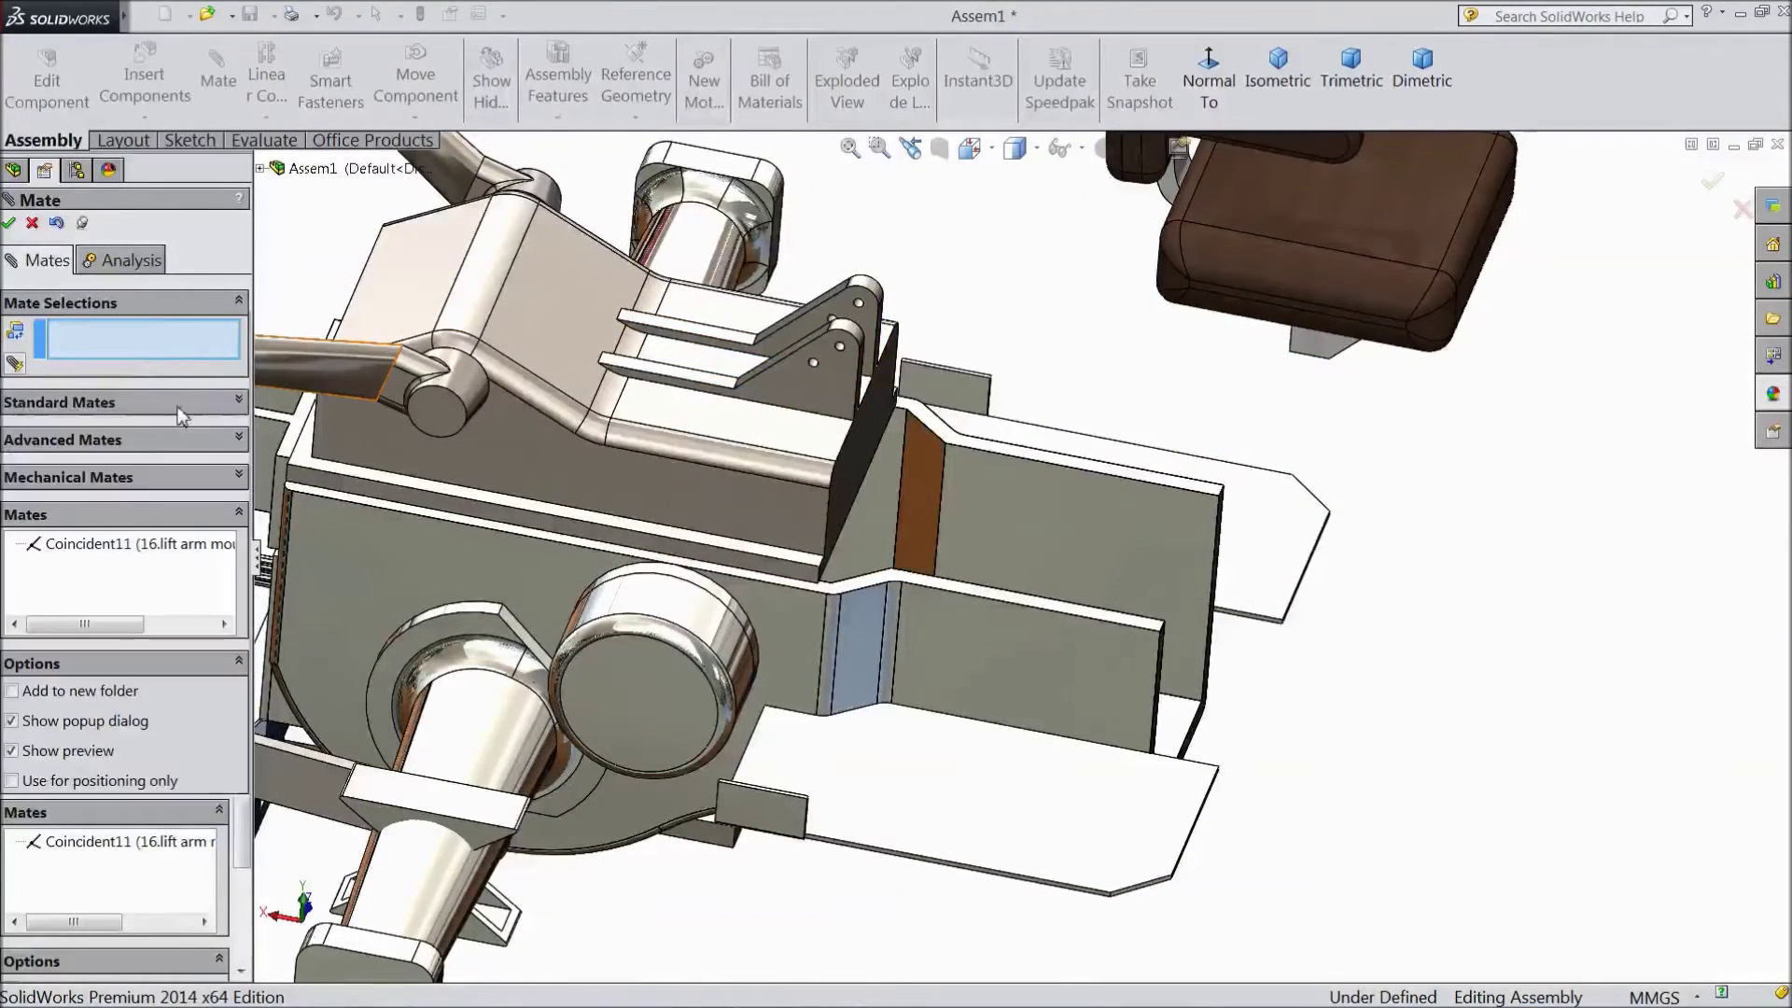
pyautogui.click(105, 440)
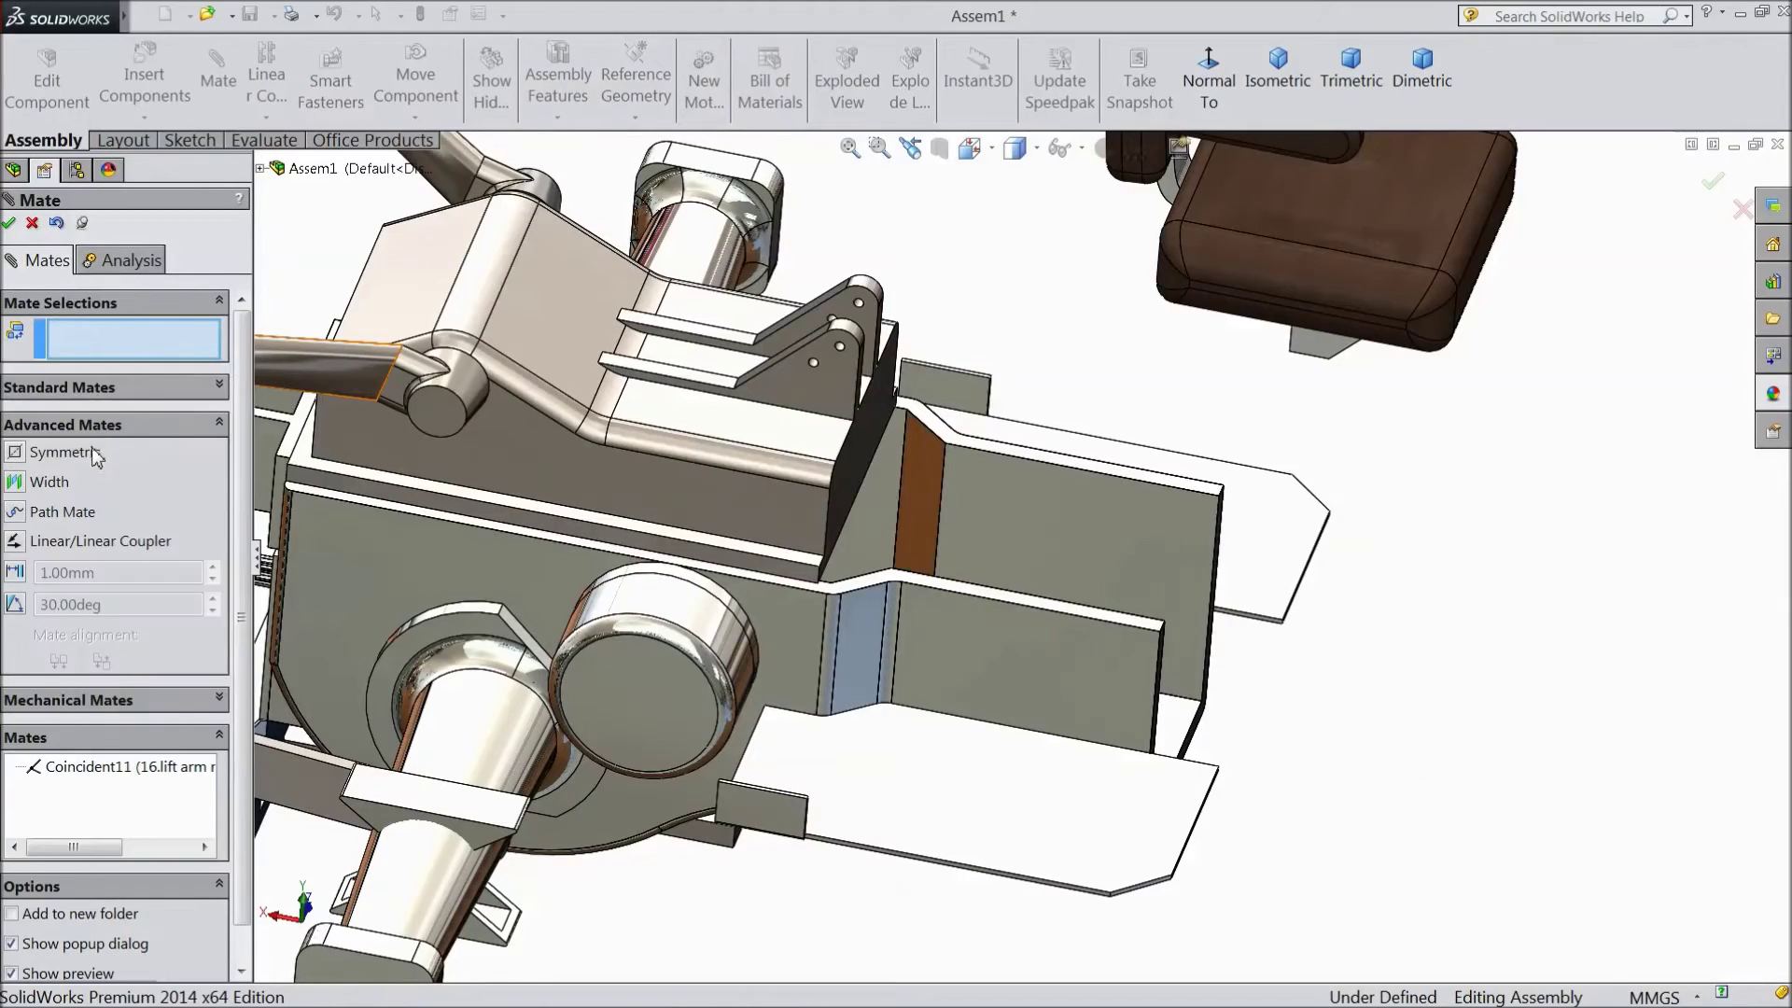
pyautogui.click(51, 485)
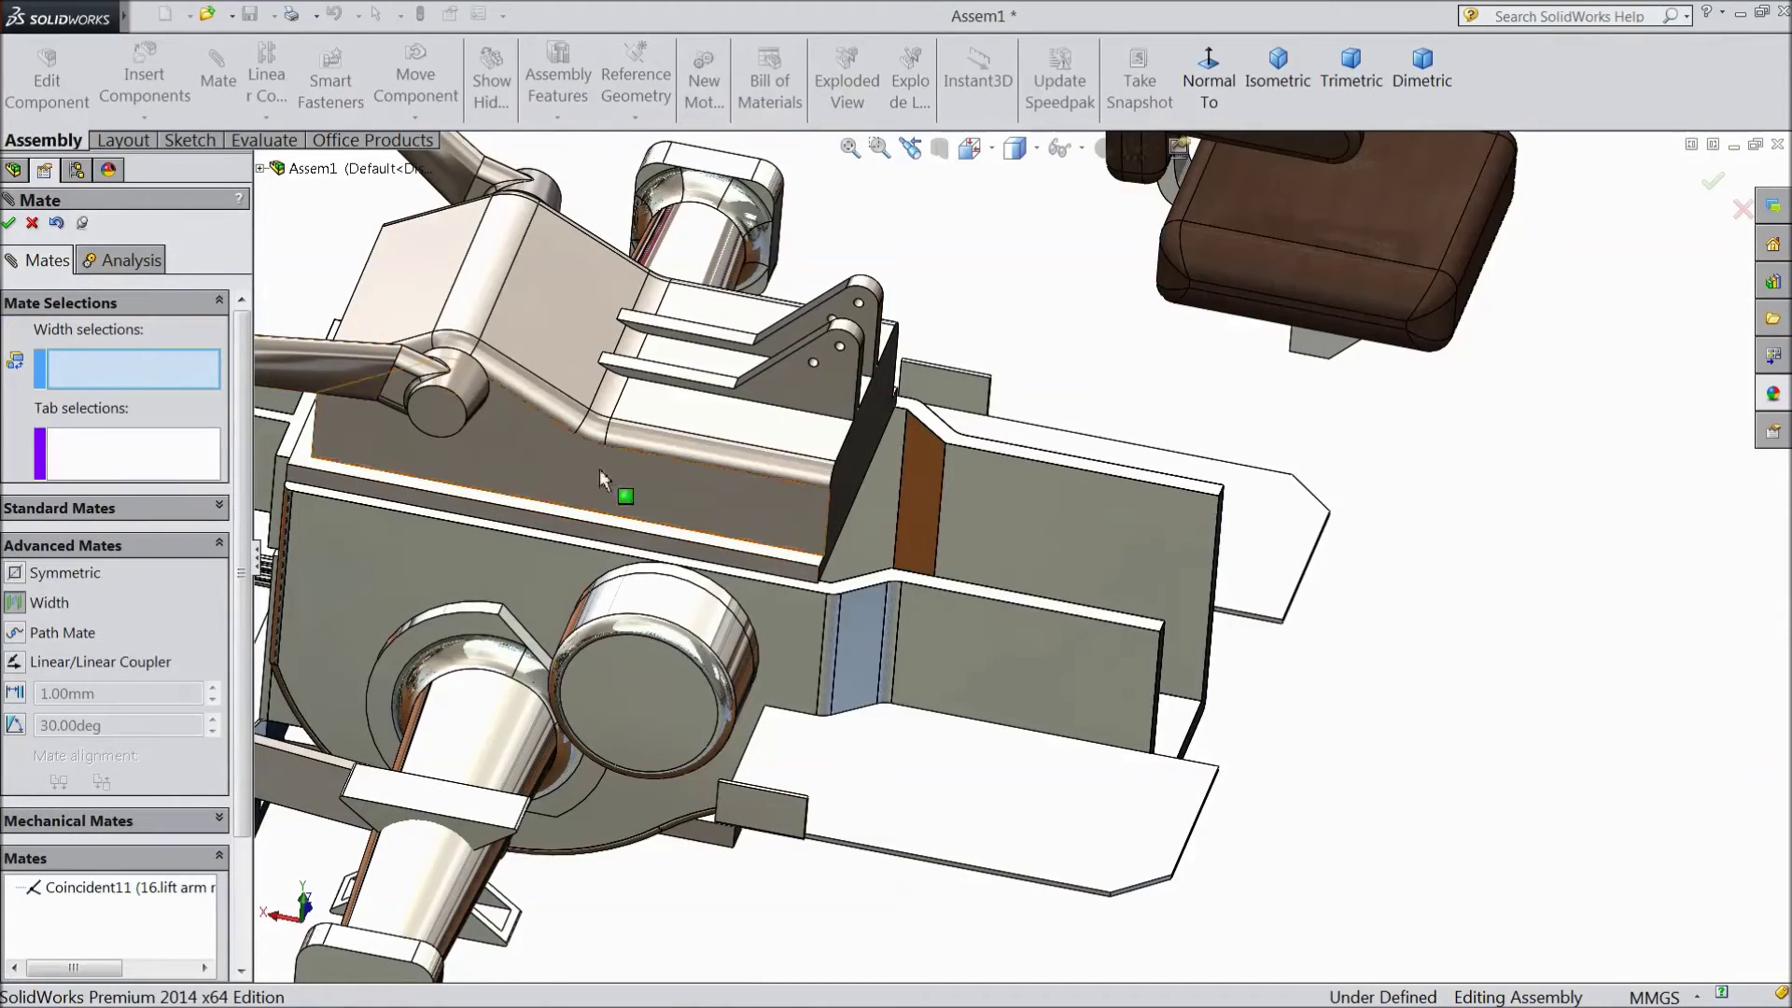
pyautogui.click(848, 313)
pyautogui.moveTo(938, 234); pyautogui.dragTo(877, 345, button='middle')
pyautogui.click(844, 322)
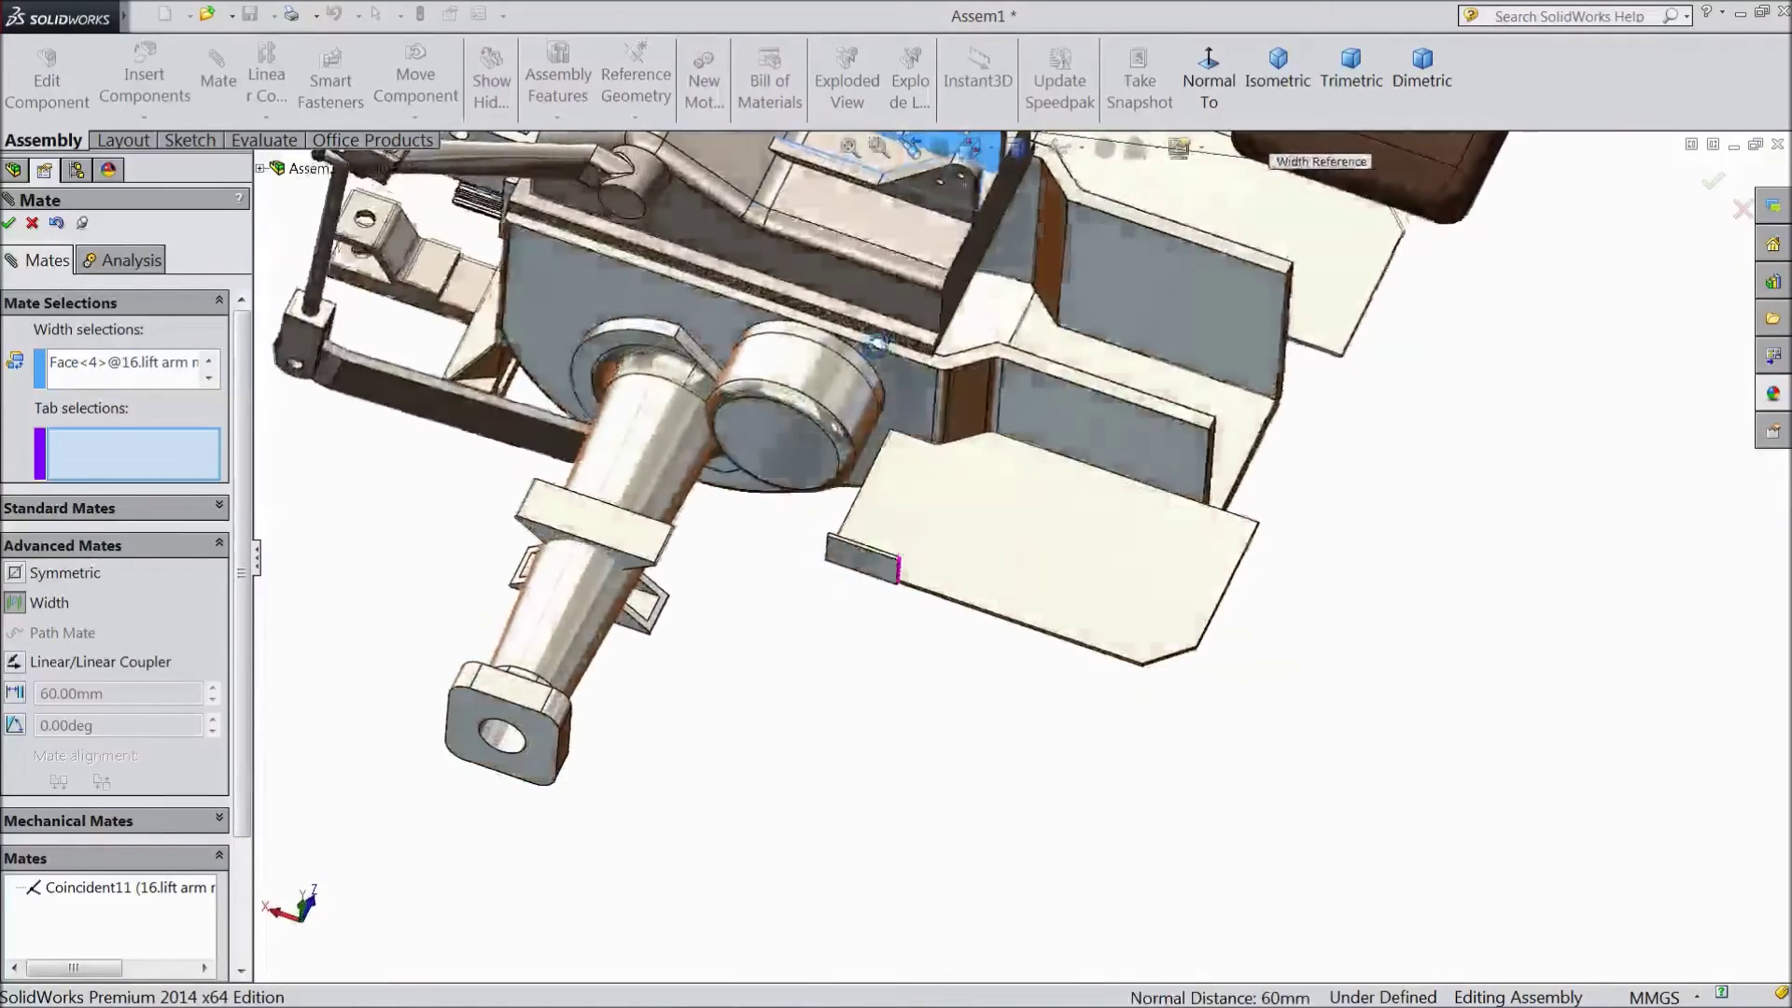
# Choose the two opposite side faces of the Seat's bracket as tab selections and accept the Width mate
pyautogui.scroll(1, 919, 392)
pyautogui.scroll(3, 1372, 492)
pyautogui.moveTo(1263, 524); pyautogui.dragTo(1288, 317, button='middle')
pyautogui.click(1241, 347)
pyautogui.moveTo(1081, 401); pyautogui.dragTo(1017, 441, button='middle')
pyautogui.scroll(1, 1312, 325)
pyautogui.scroll(-1, 1323, 319)
pyautogui.scroll(-4, 1175, 433)
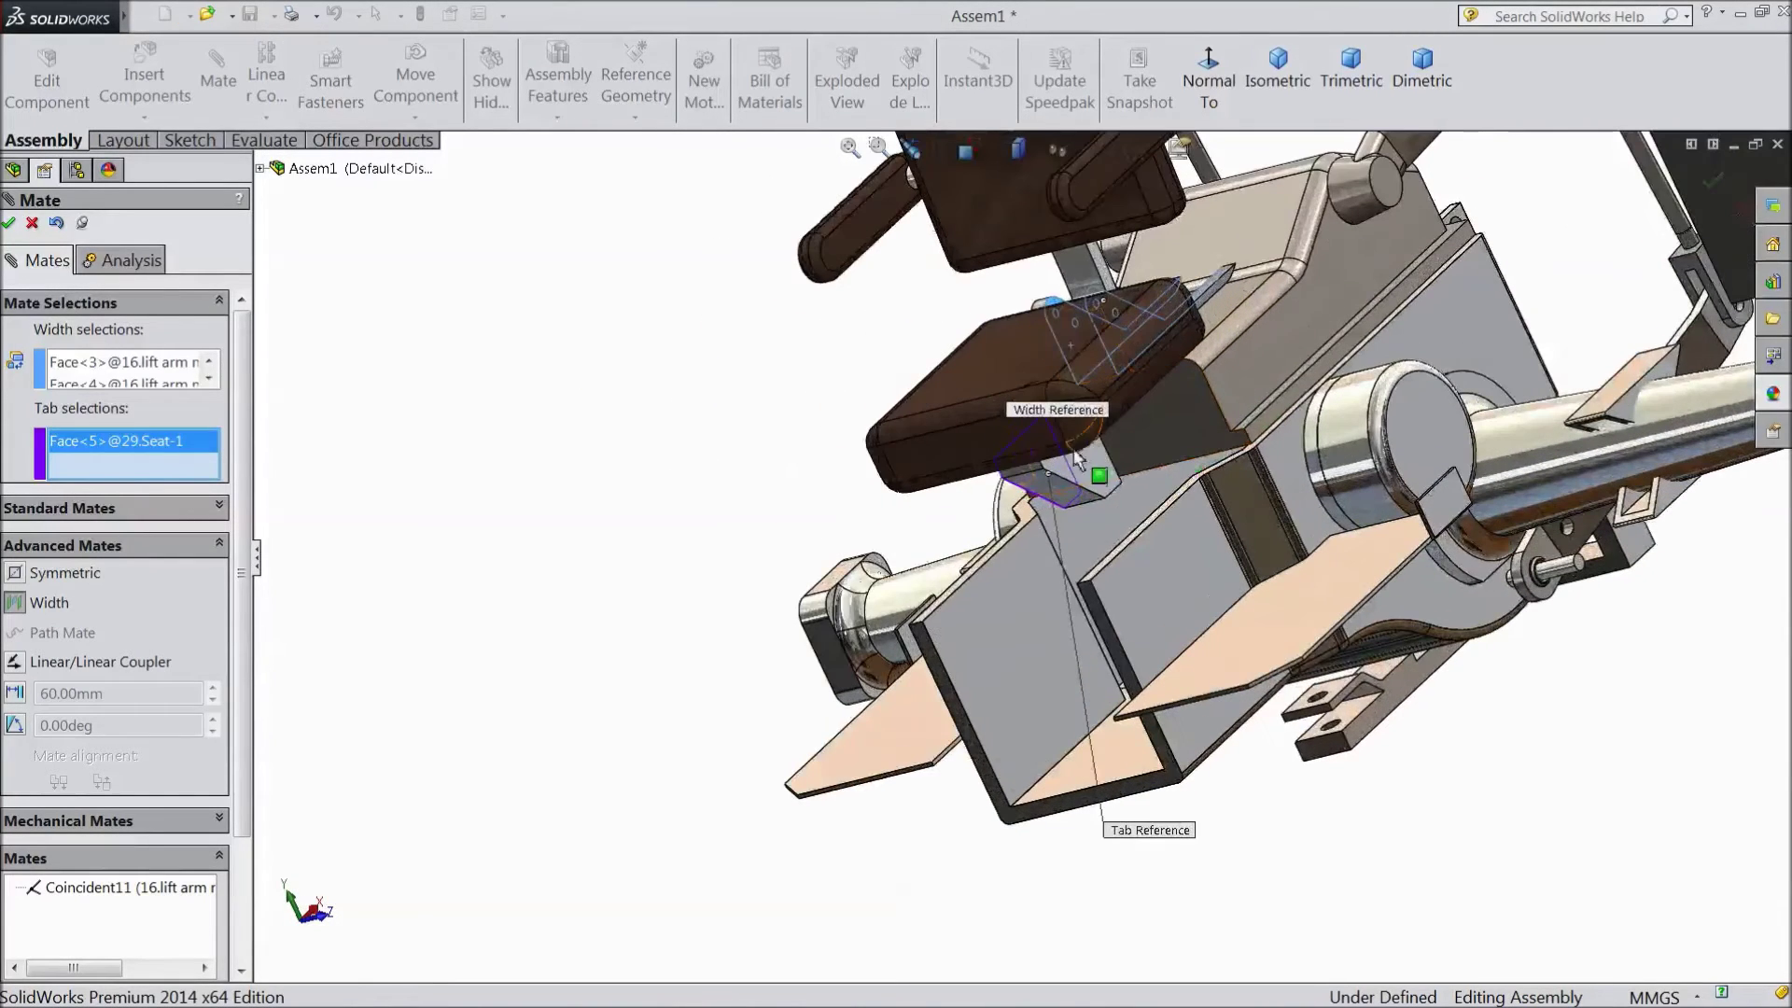
pyautogui.click(1080, 459)
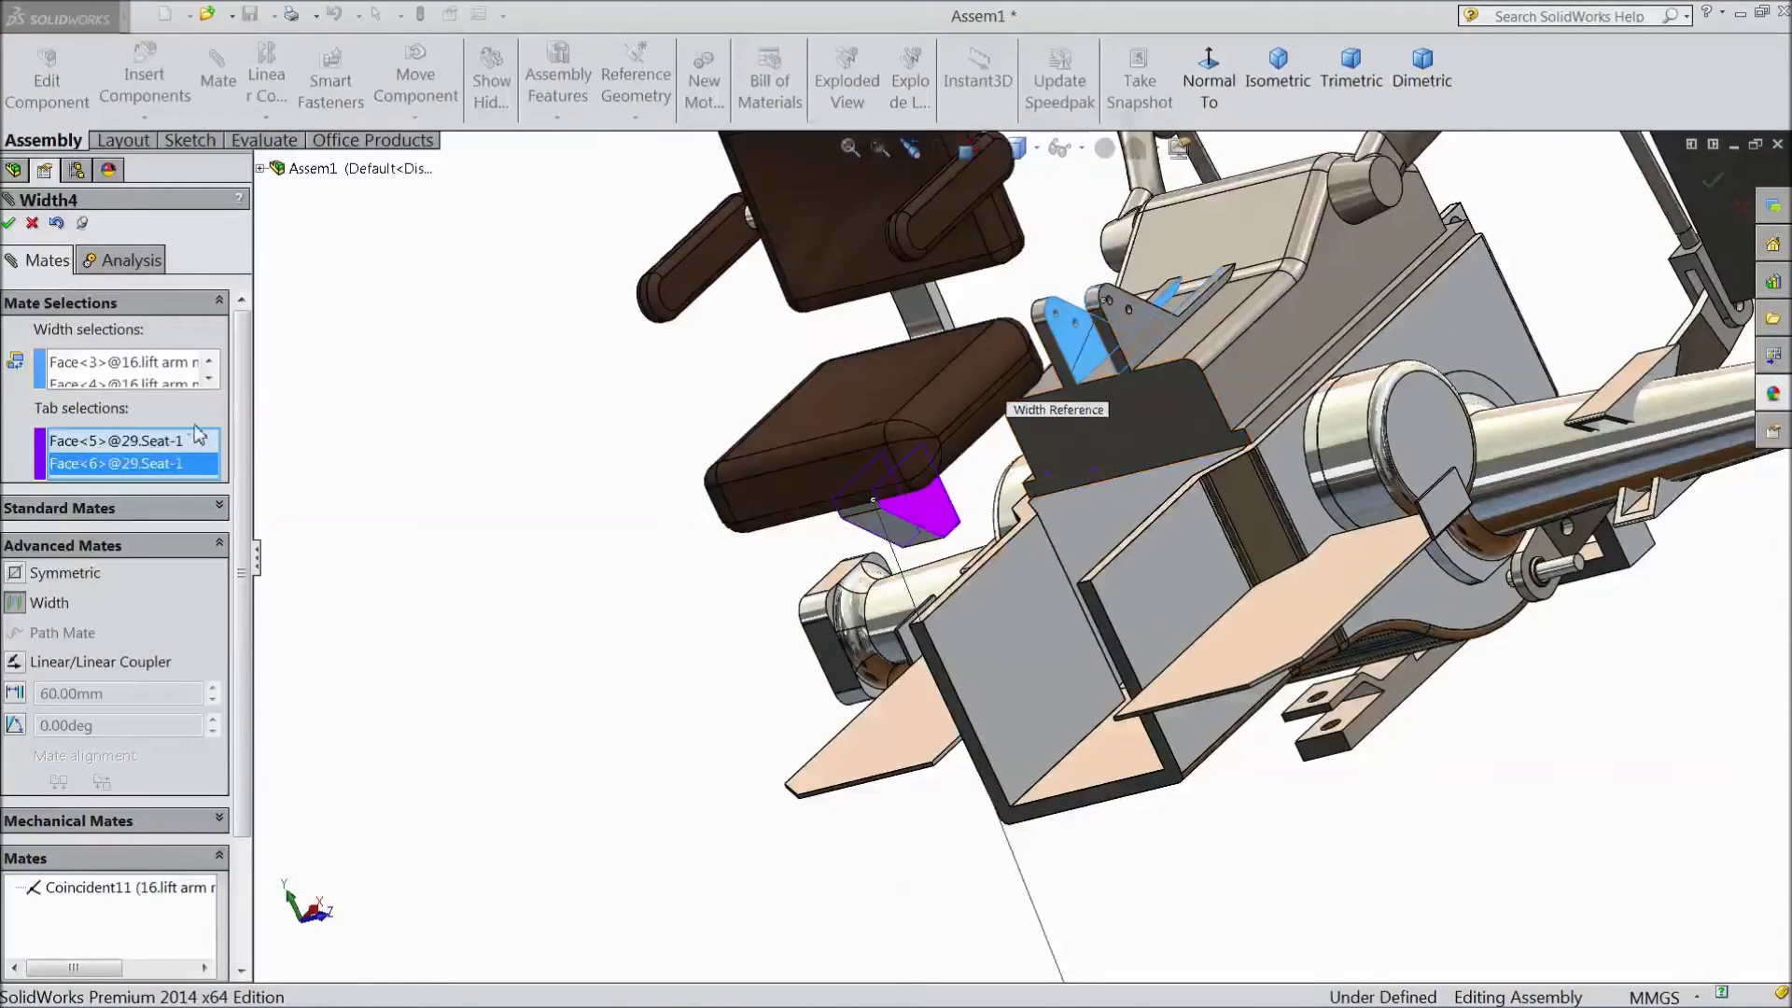
pyautogui.click(9, 222)
# Select the narrow upper edge face of the transmission box's base plate as the first mate reference
pyautogui.moveTo(437, 400); pyautogui.dragTo(611, 373, button='middle')
pyautogui.scroll(2, 610, 364)
pyautogui.moveTo(1303, 403); pyautogui.dragTo(1087, 316)
pyautogui.moveTo(680, 378); pyautogui.dragTo(635, 388, button='middle')
pyautogui.scroll(-3, 635, 406)
pyautogui.scroll(-3, 1254, 356)
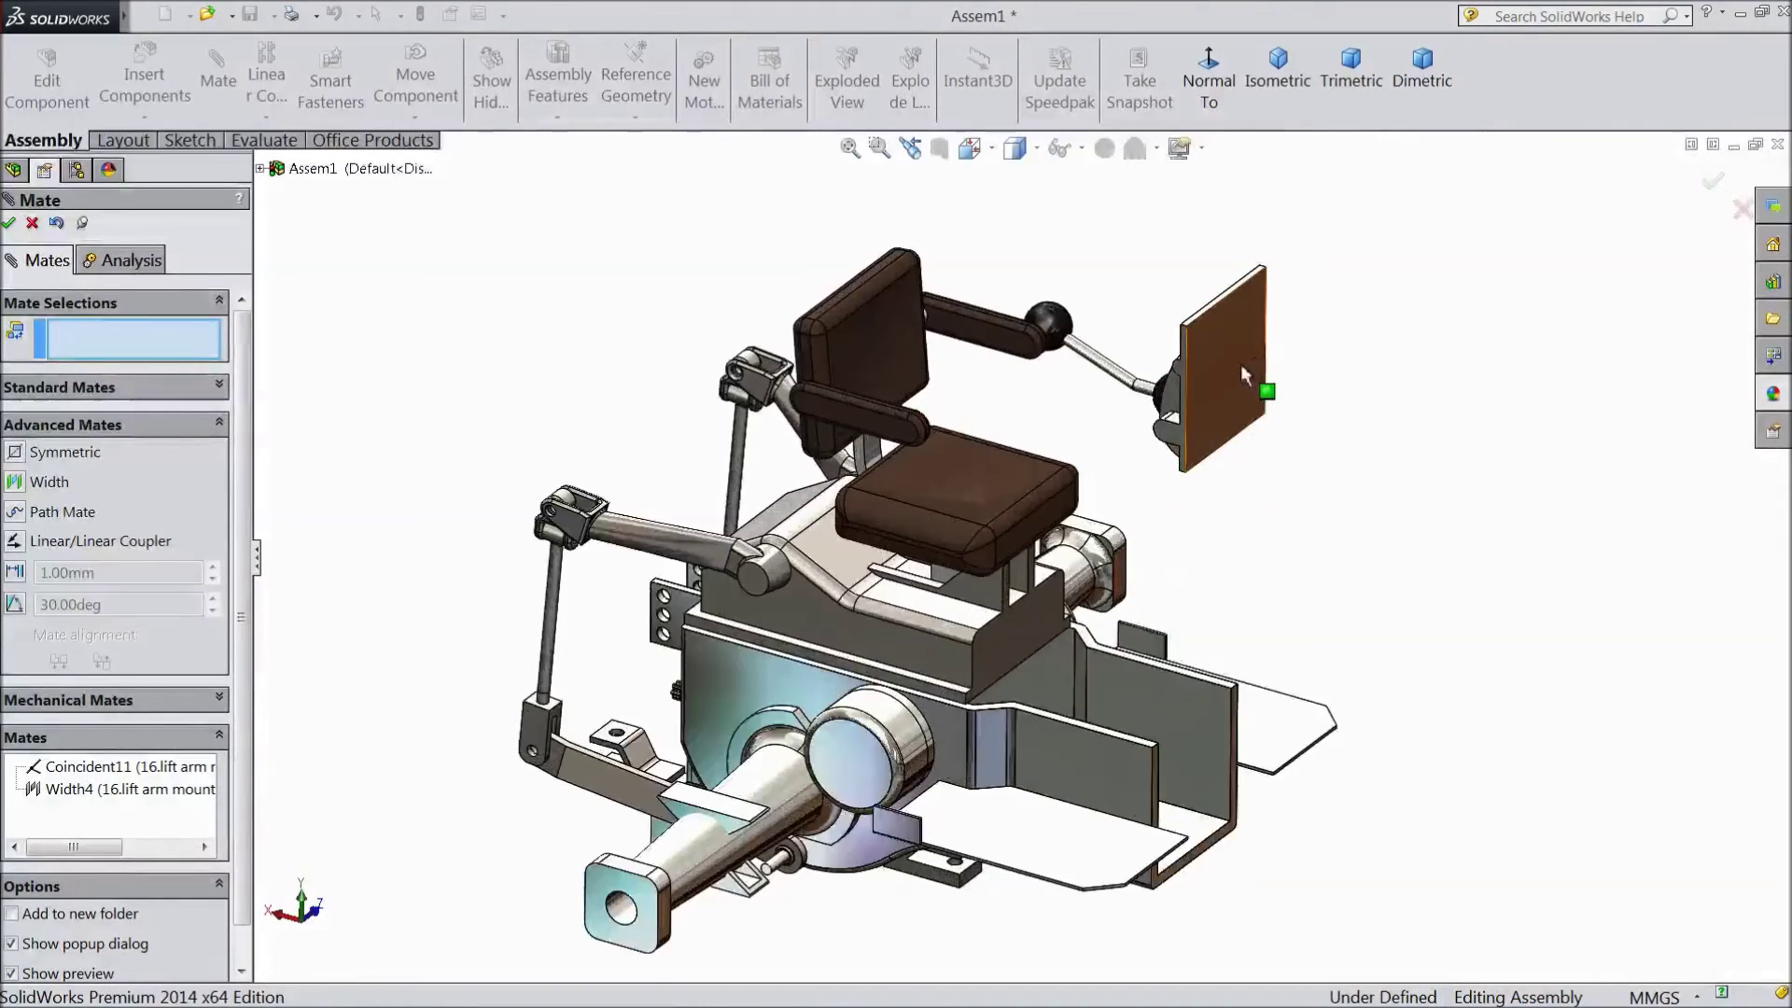
pyautogui.scroll(-5, 1288, 357)
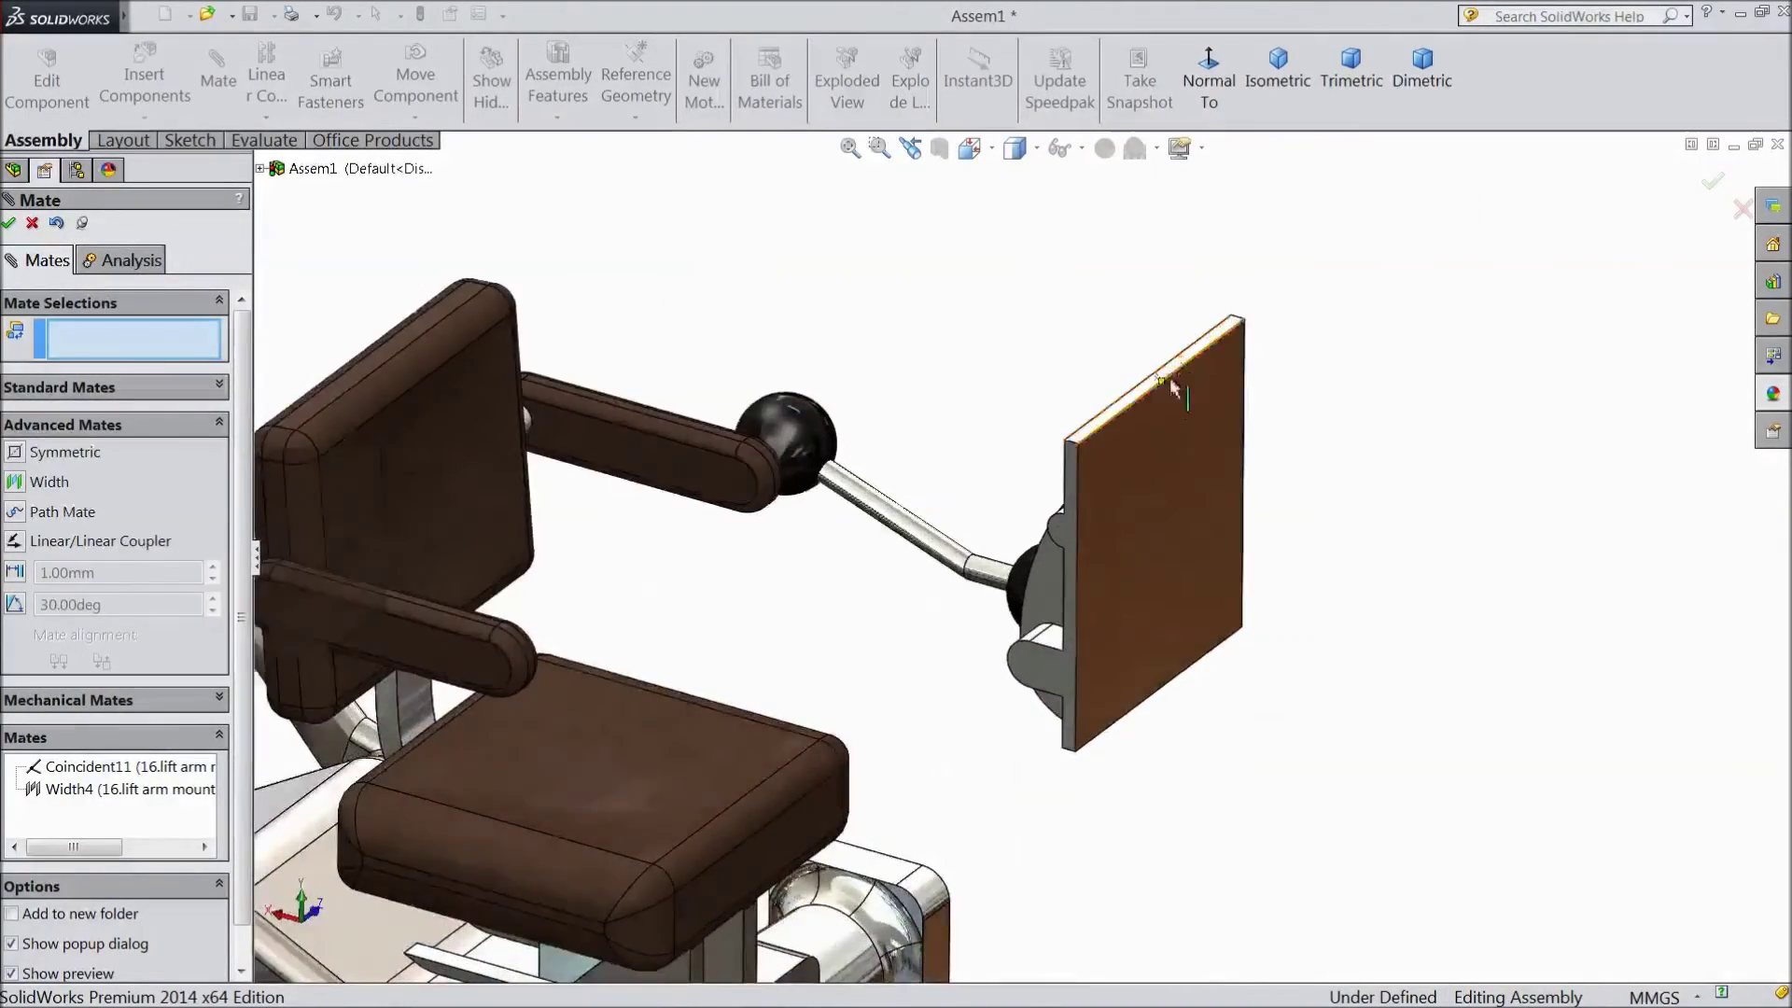
pyautogui.rightClick(1123, 411)
pyautogui.press('Escape')
pyautogui.click(1120, 422)
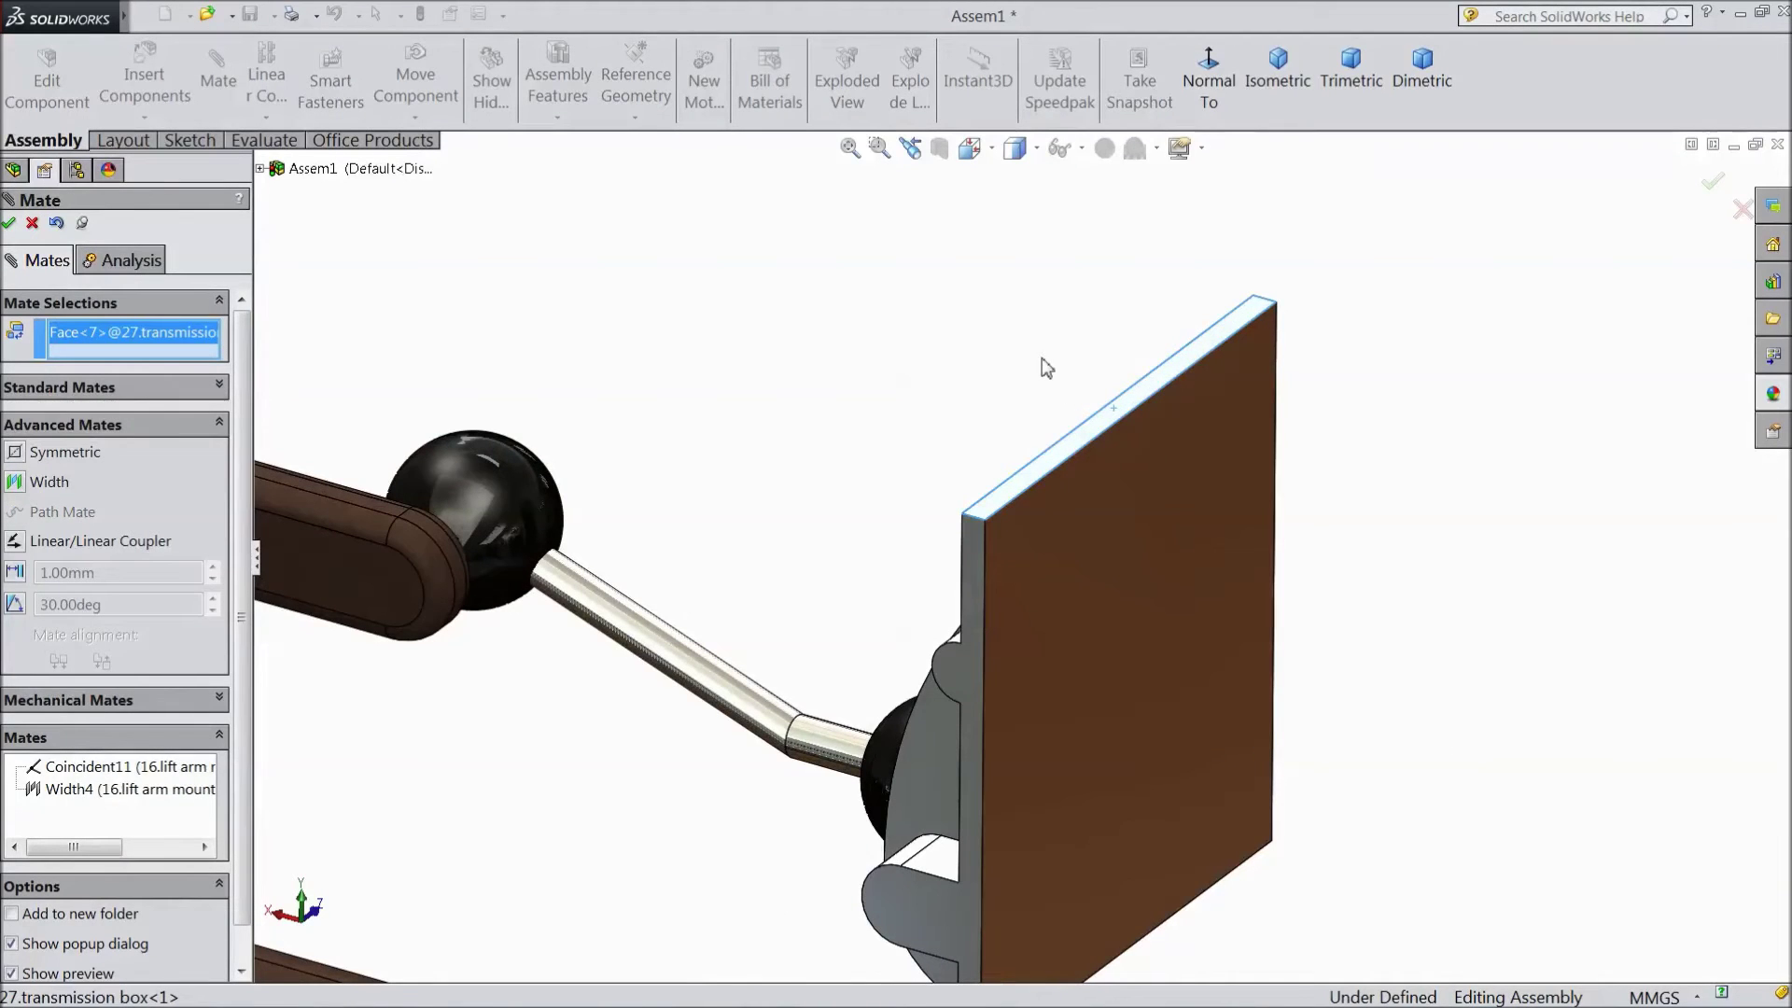
# Apply a Parallel standard mate from the selected transmission box face to the U-shaped end face of back axle part1
pyautogui.click(200, 425)
pyautogui.click(186, 389)
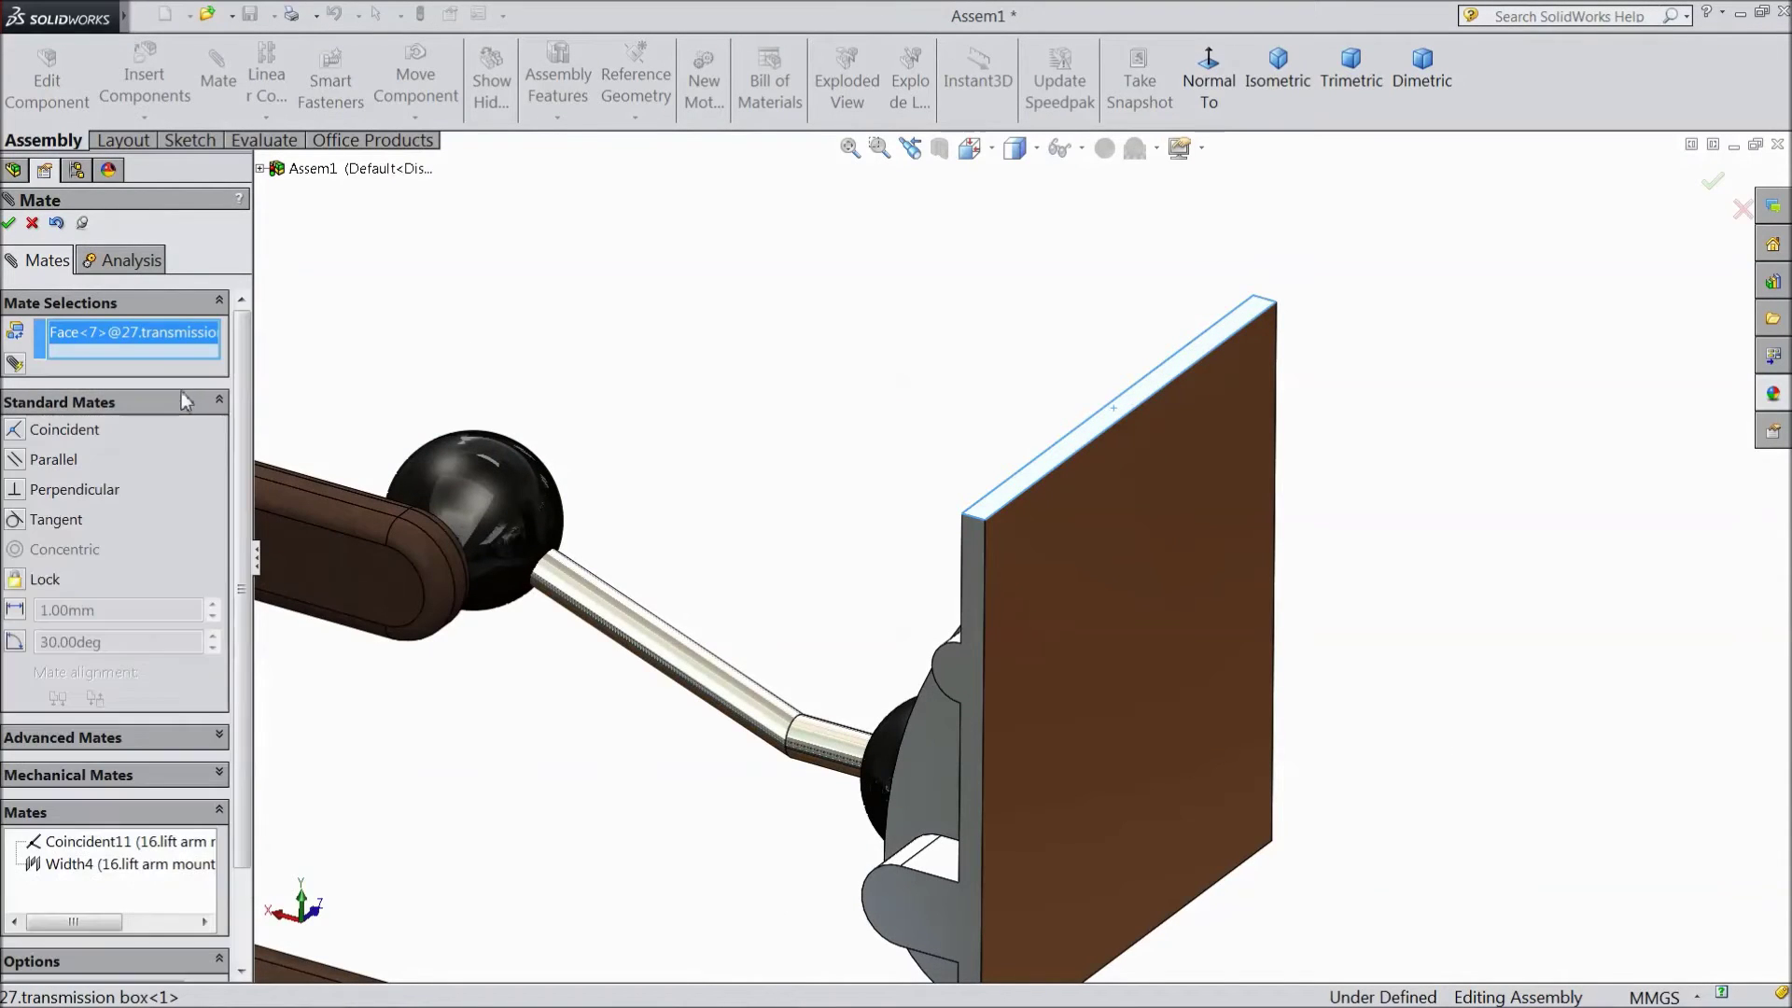
pyautogui.rightClick(815, 318)
pyautogui.press('Escape')
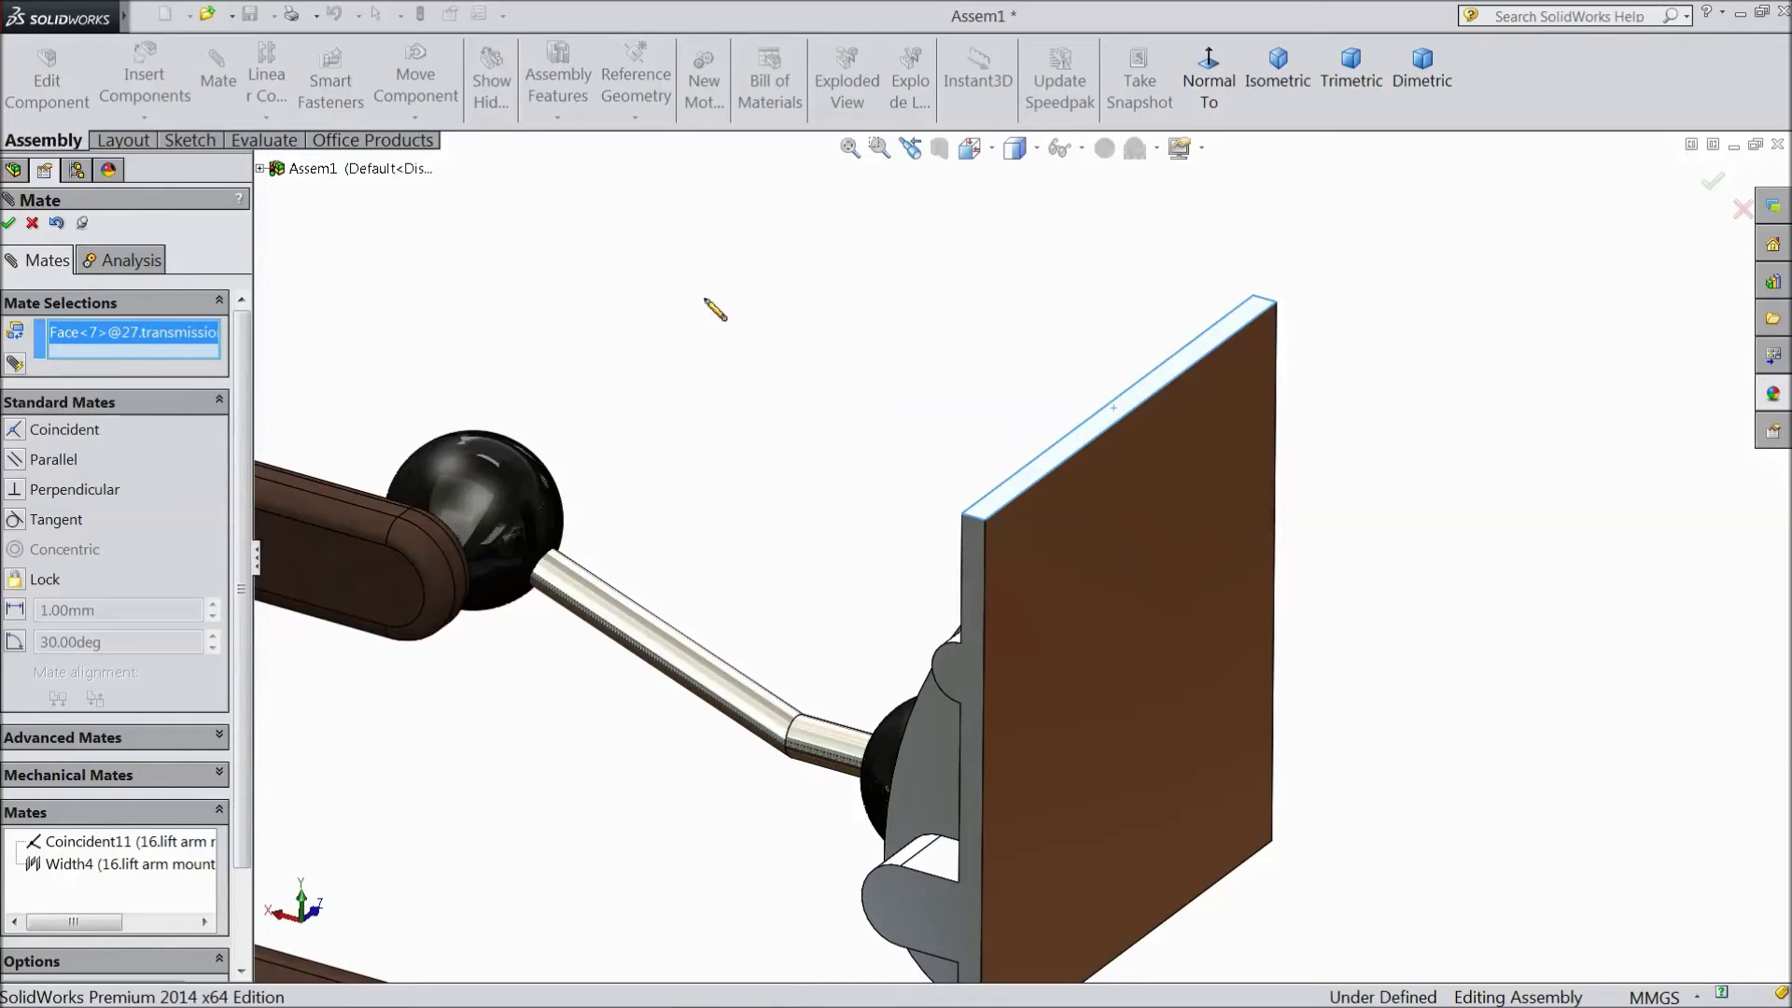
pyautogui.scroll(8, 996, 320)
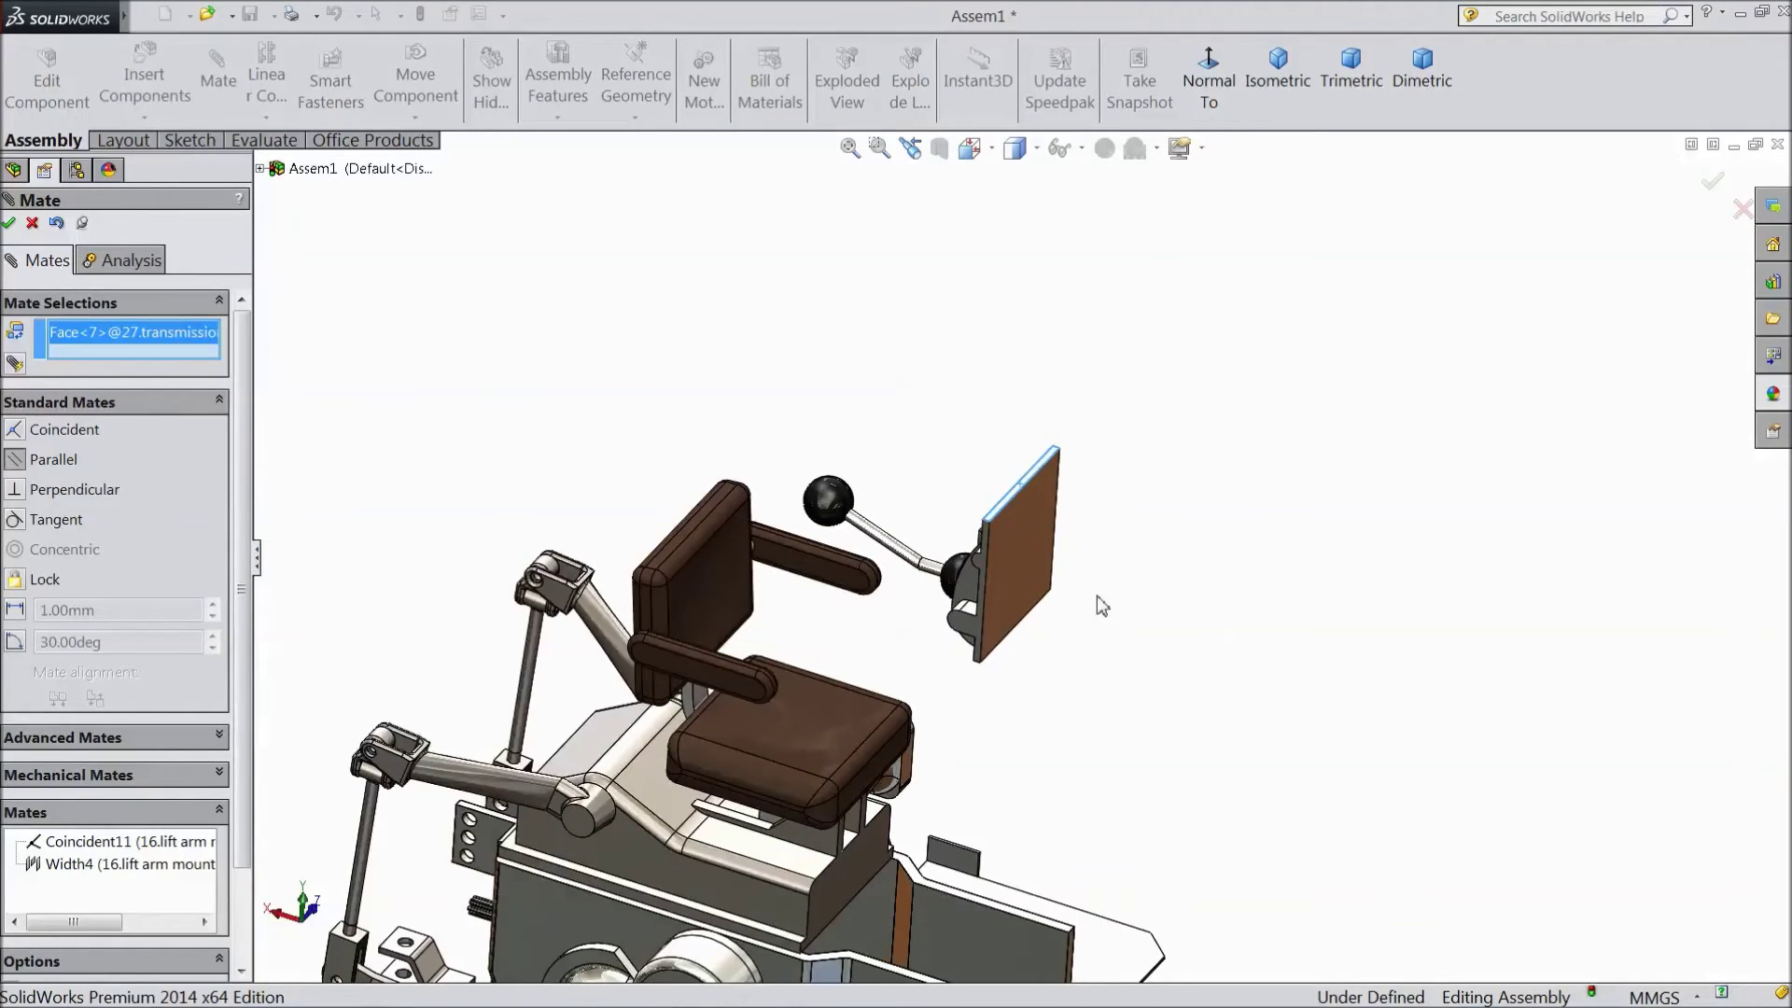
pyautogui.scroll(3, 1073, 709)
pyautogui.scroll(-10, 1043, 826)
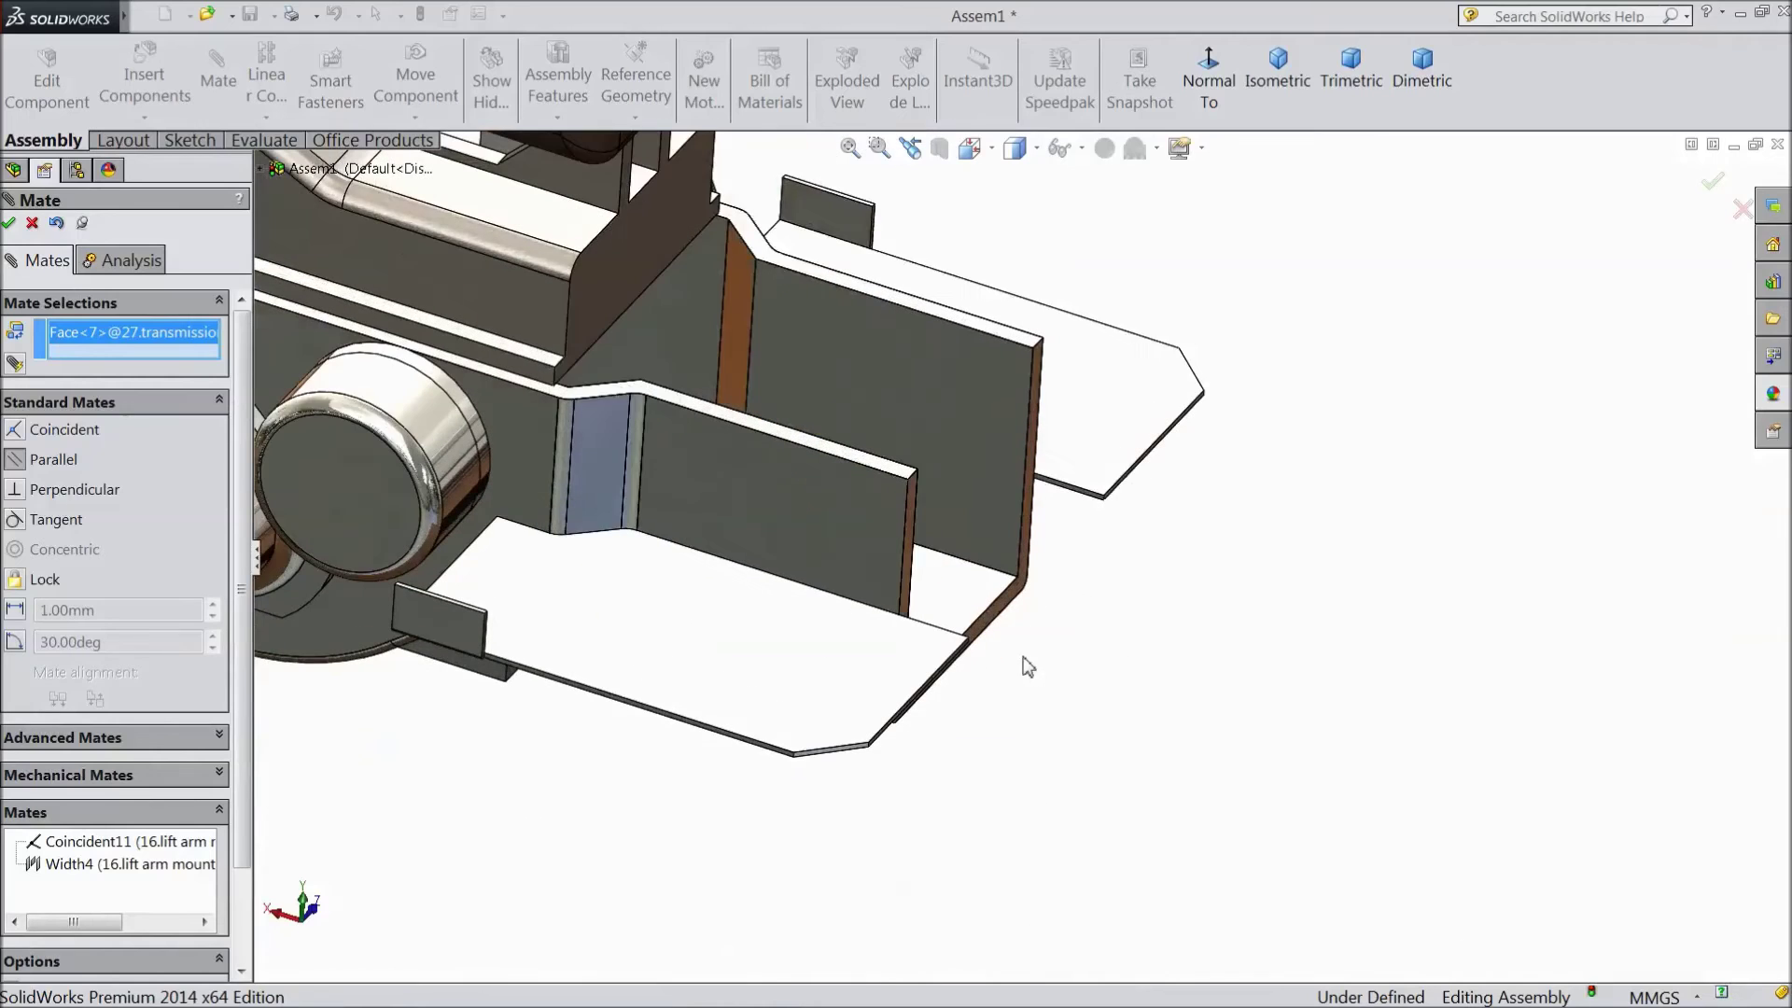
pyautogui.press('Delete')
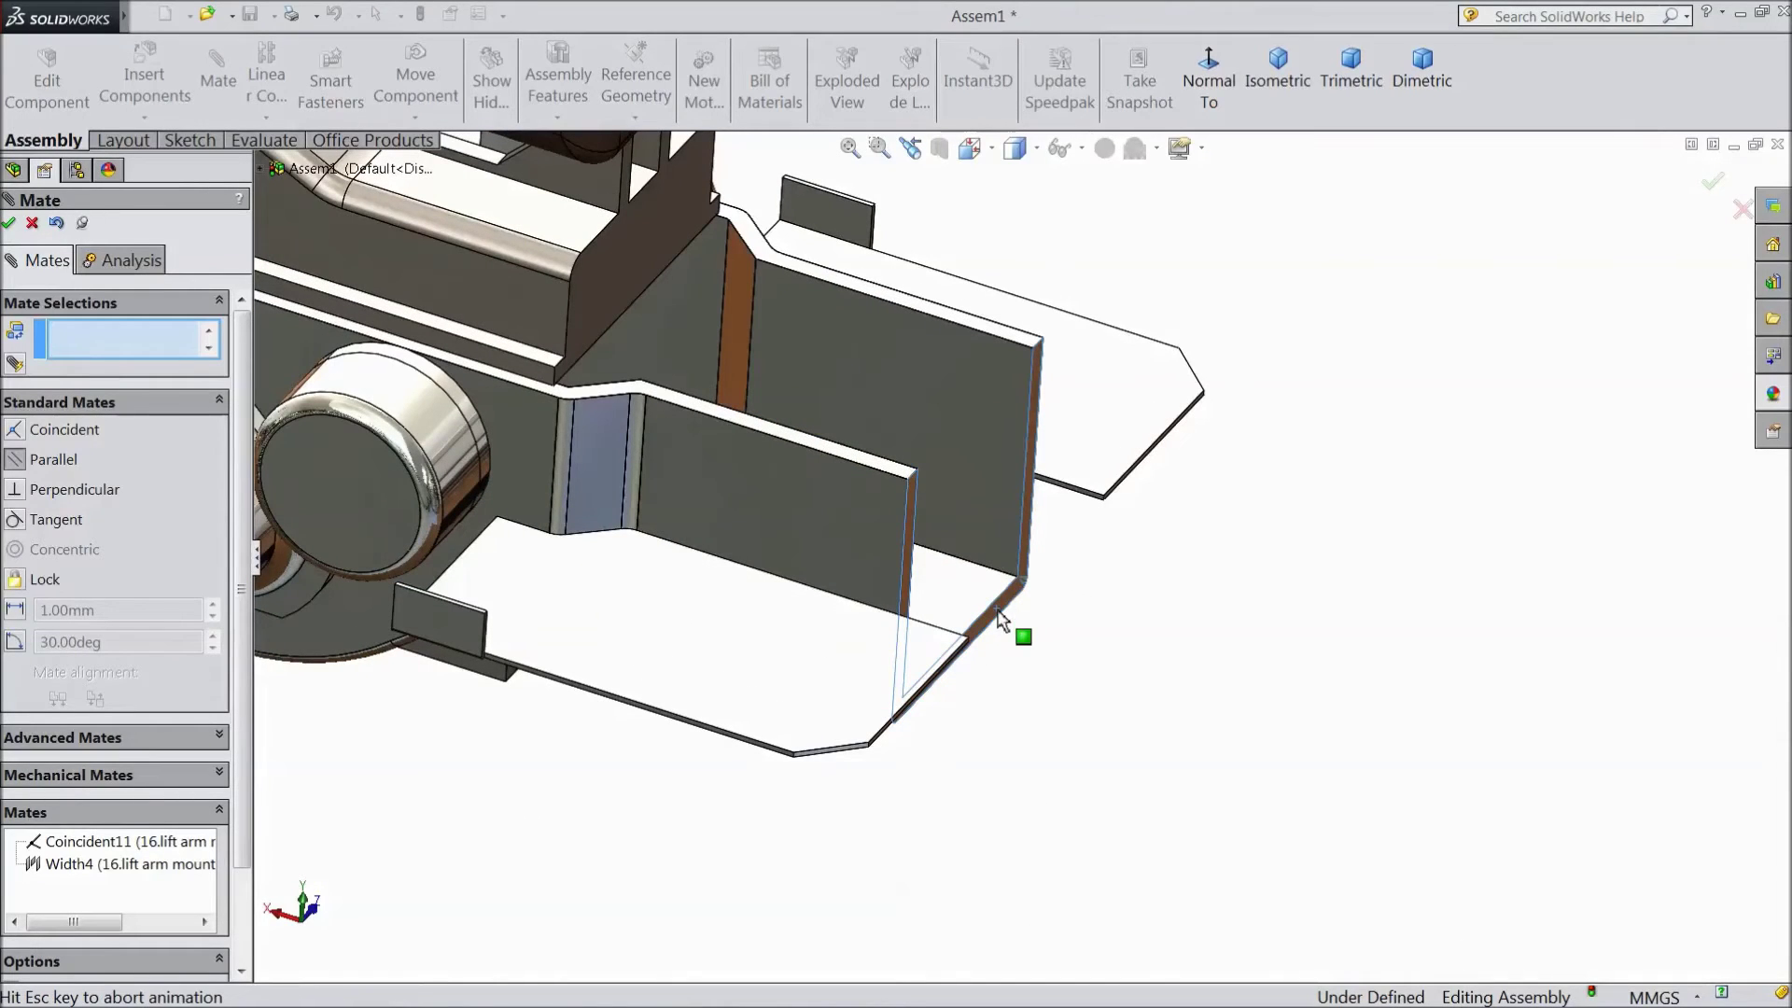
pyautogui.click(998, 617)
pyautogui.scroll(6, 1194, 564)
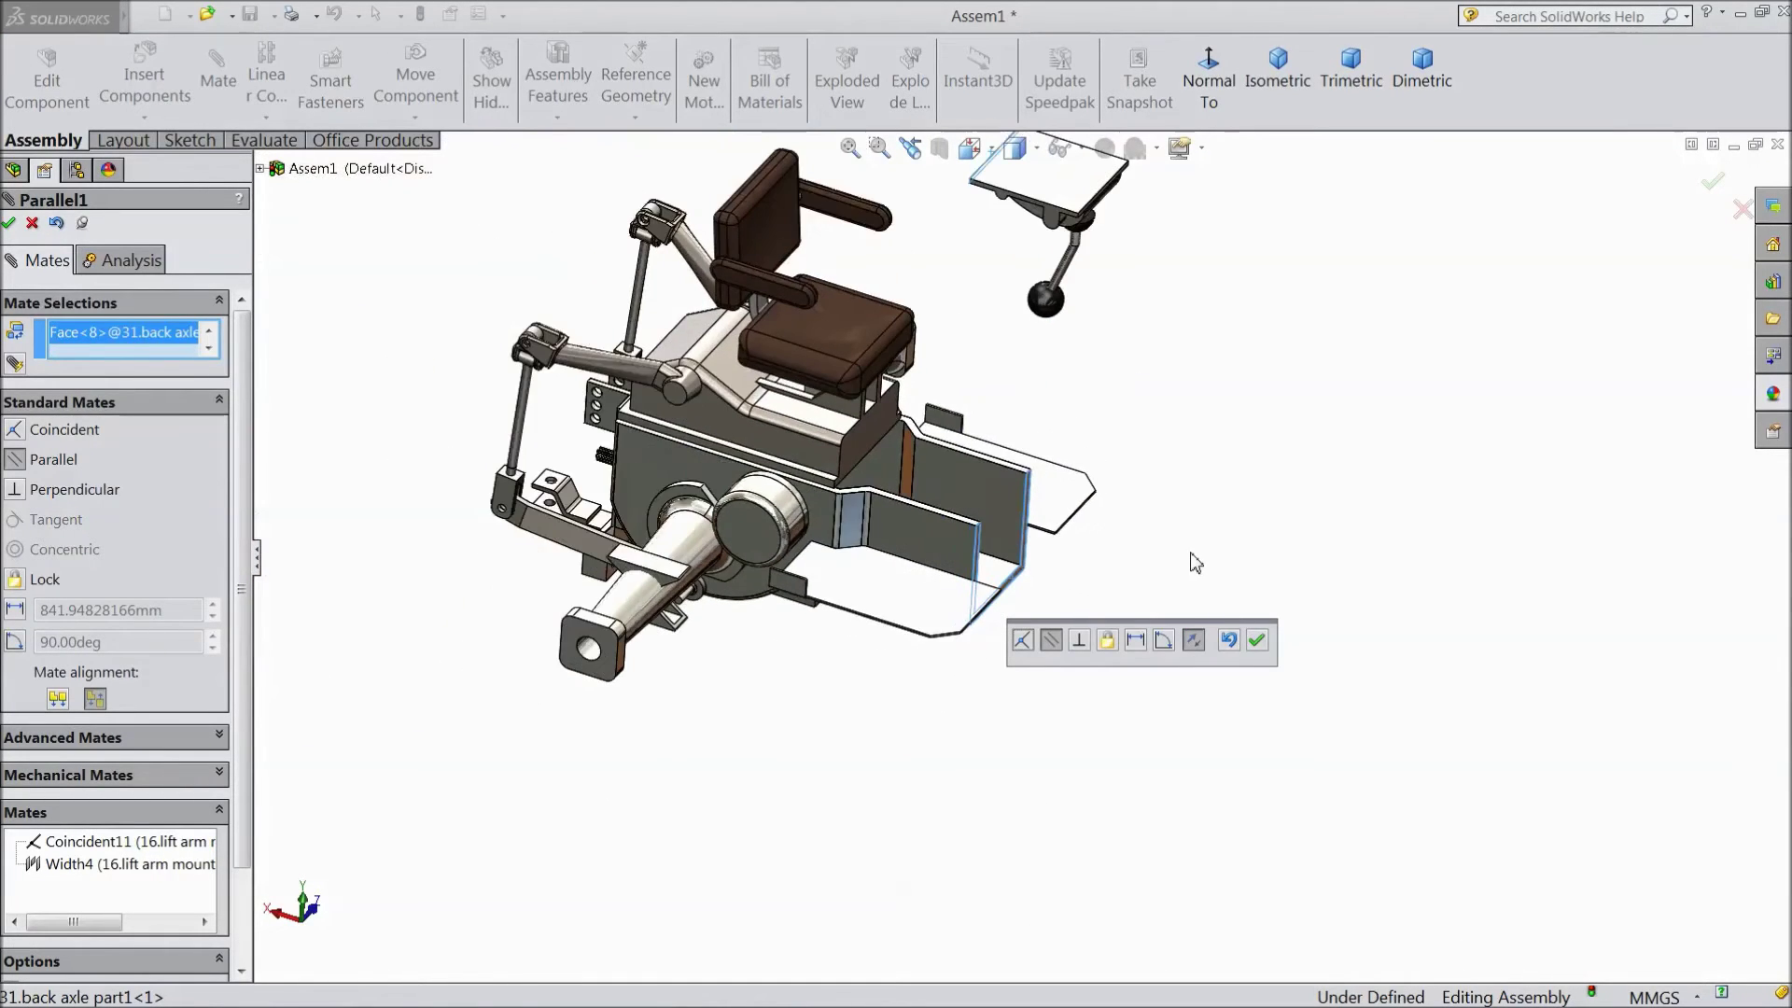
# Flip the Parallel mate's alignment so the transmission box turns over, and accept the mate
pyautogui.rightClick(1196, 563)
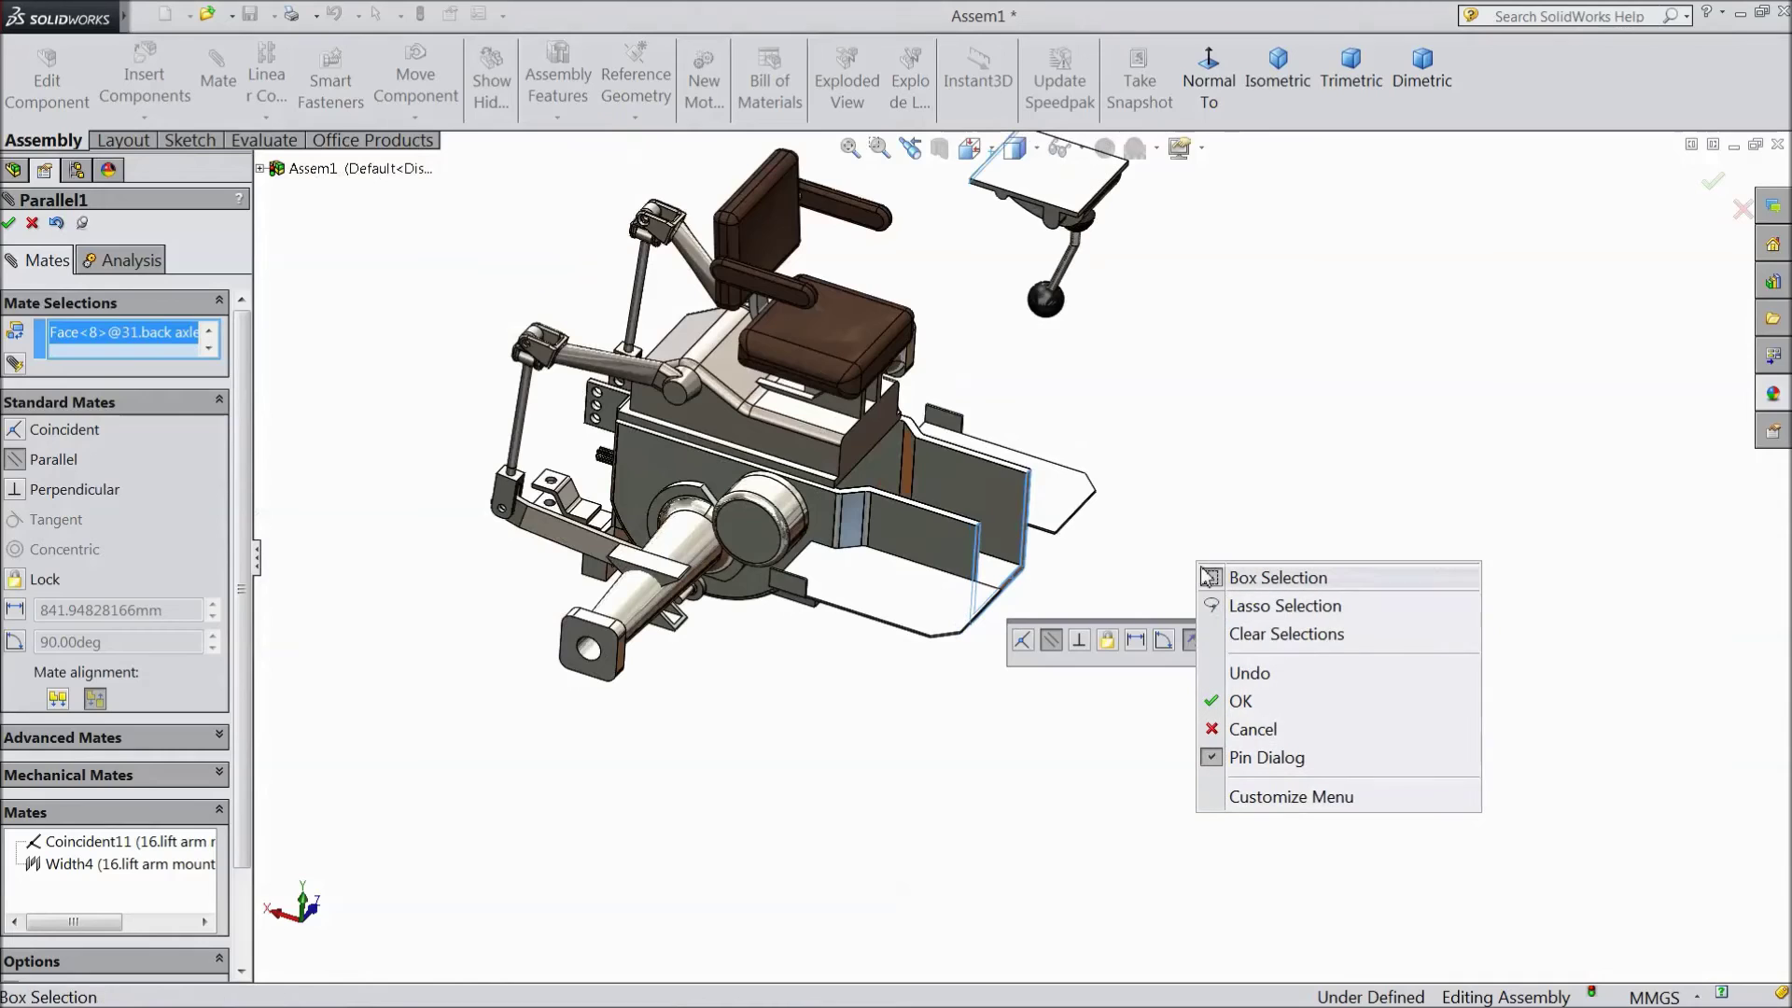
pyautogui.click(1188, 642)
pyautogui.click(1194, 642)
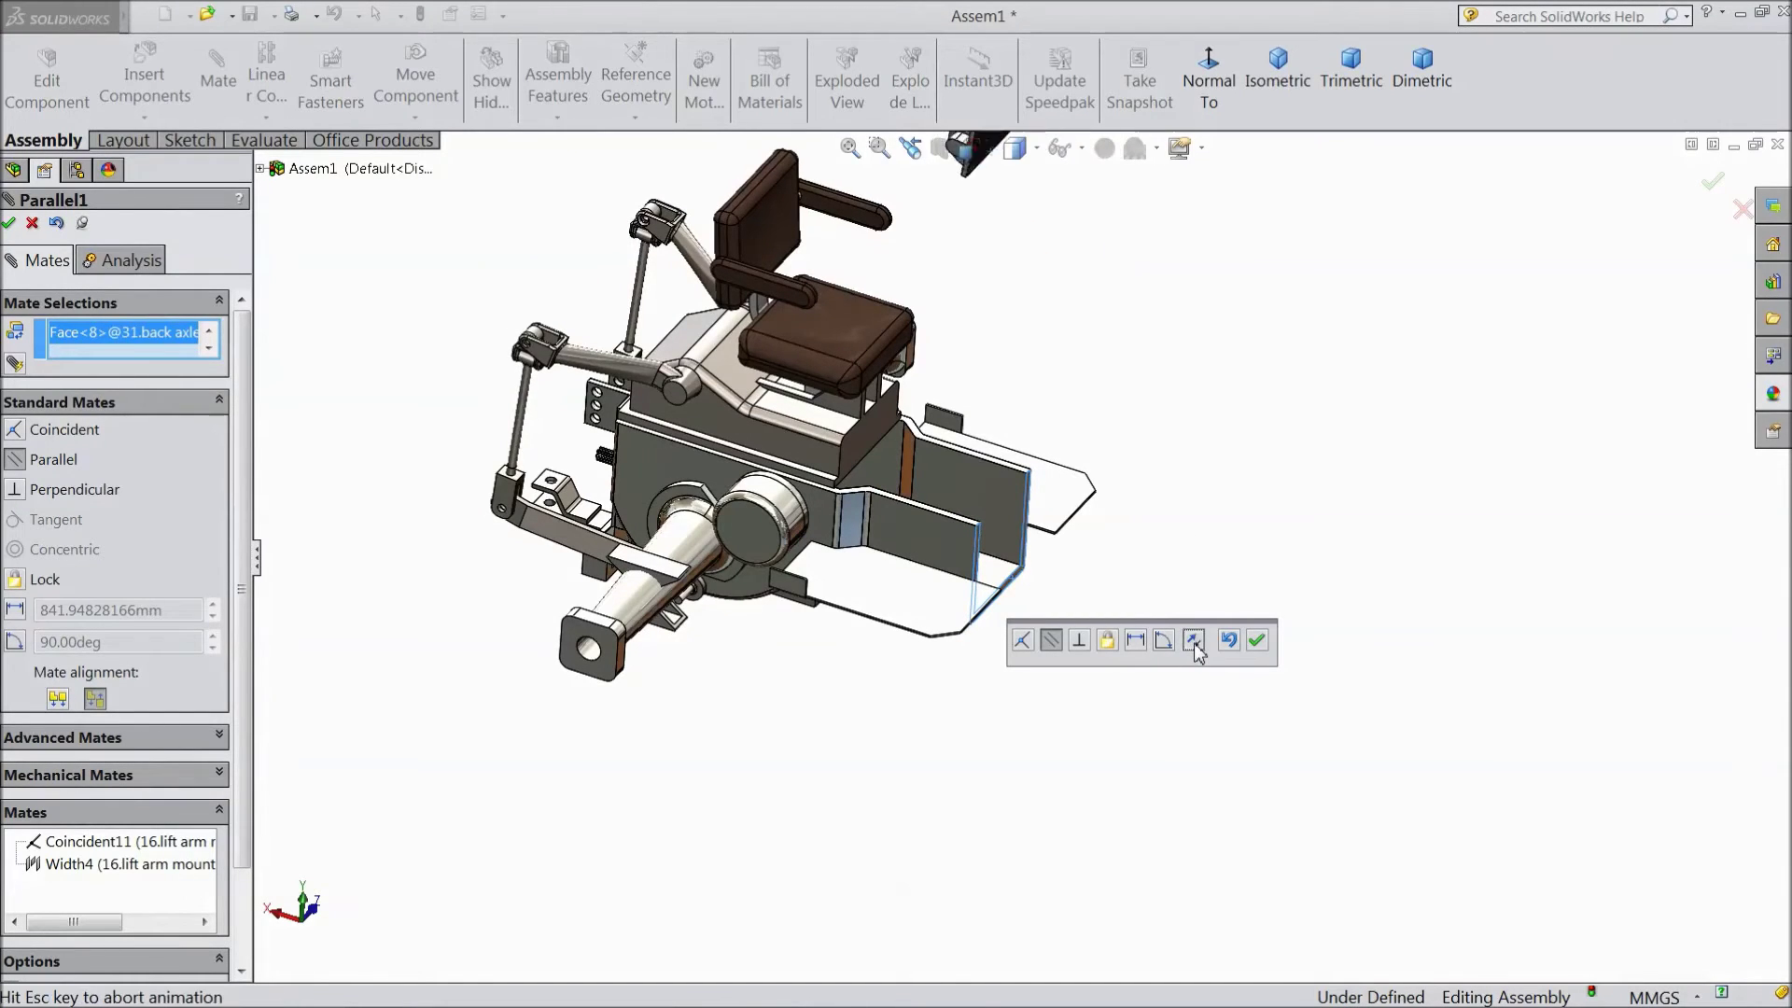
pyautogui.click(1259, 642)
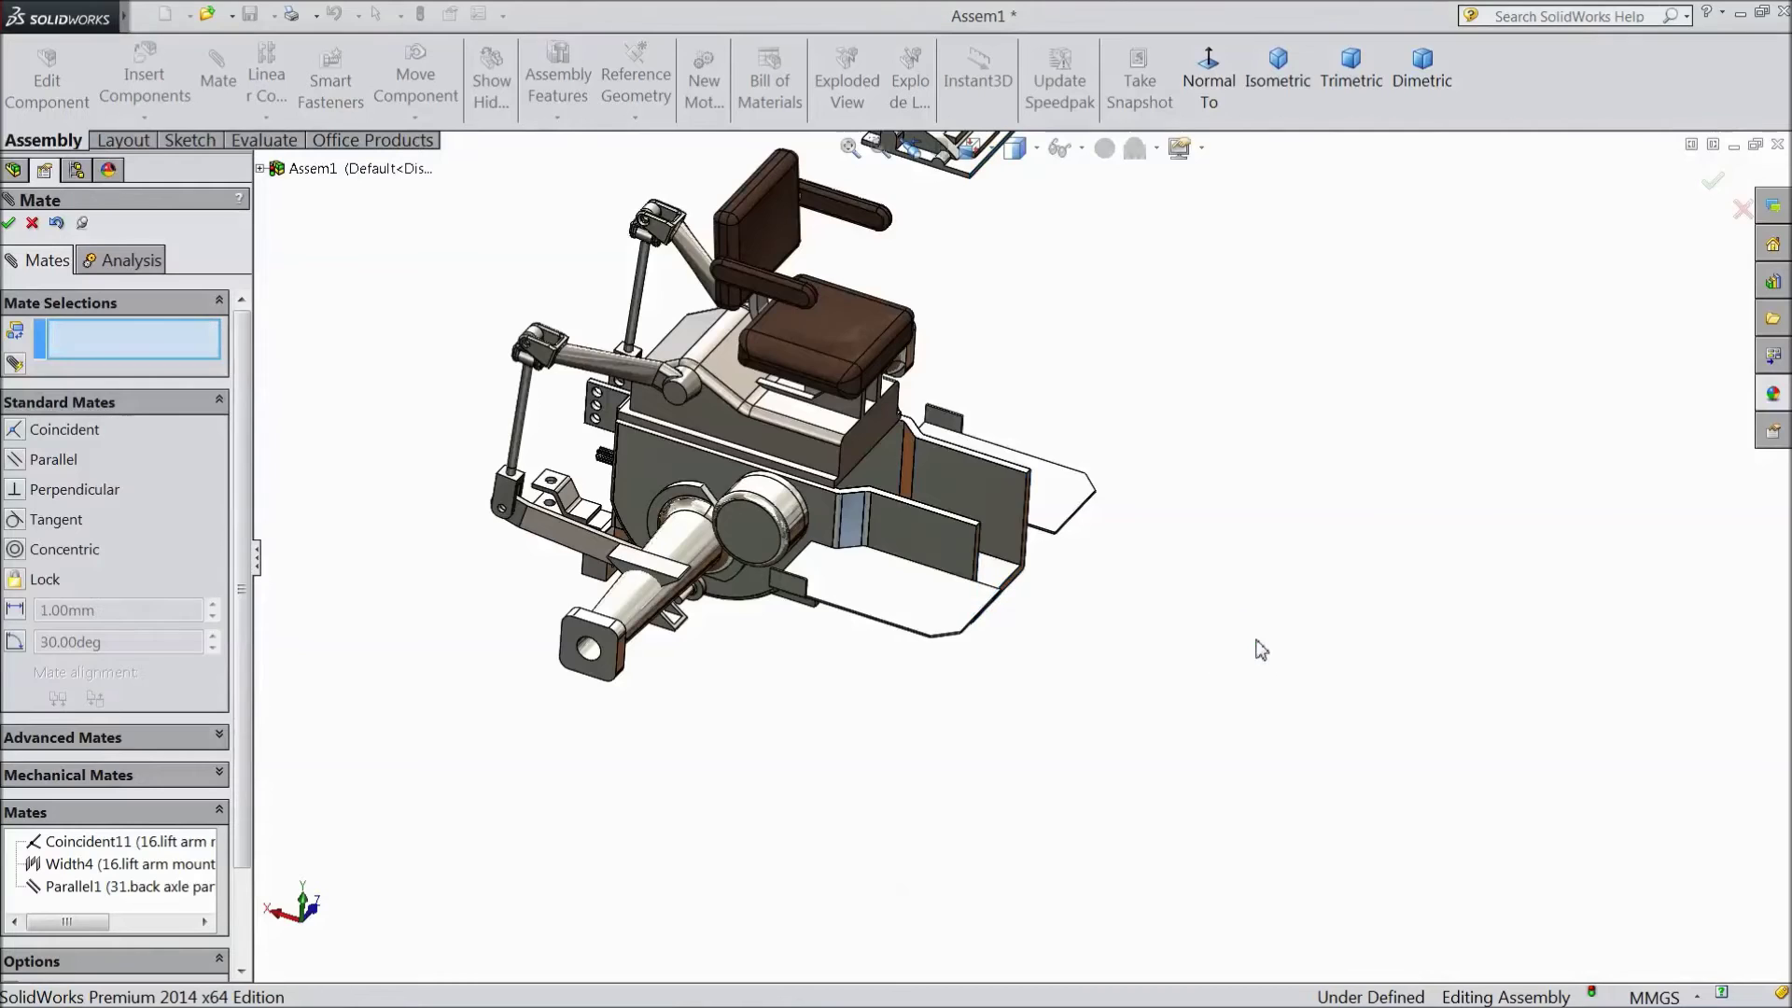
# Mate the underside face of the transmission box's base plate coincident with the upper edge face of back axle part1's side walls
pyautogui.scroll(2, 1148, 445)
pyautogui.scroll(-2, 964, 241)
pyautogui.moveTo(1011, 348); pyautogui.dragTo(1144, 611)
pyautogui.moveTo(1161, 740); pyautogui.dragTo(1303, 687, button='middle')
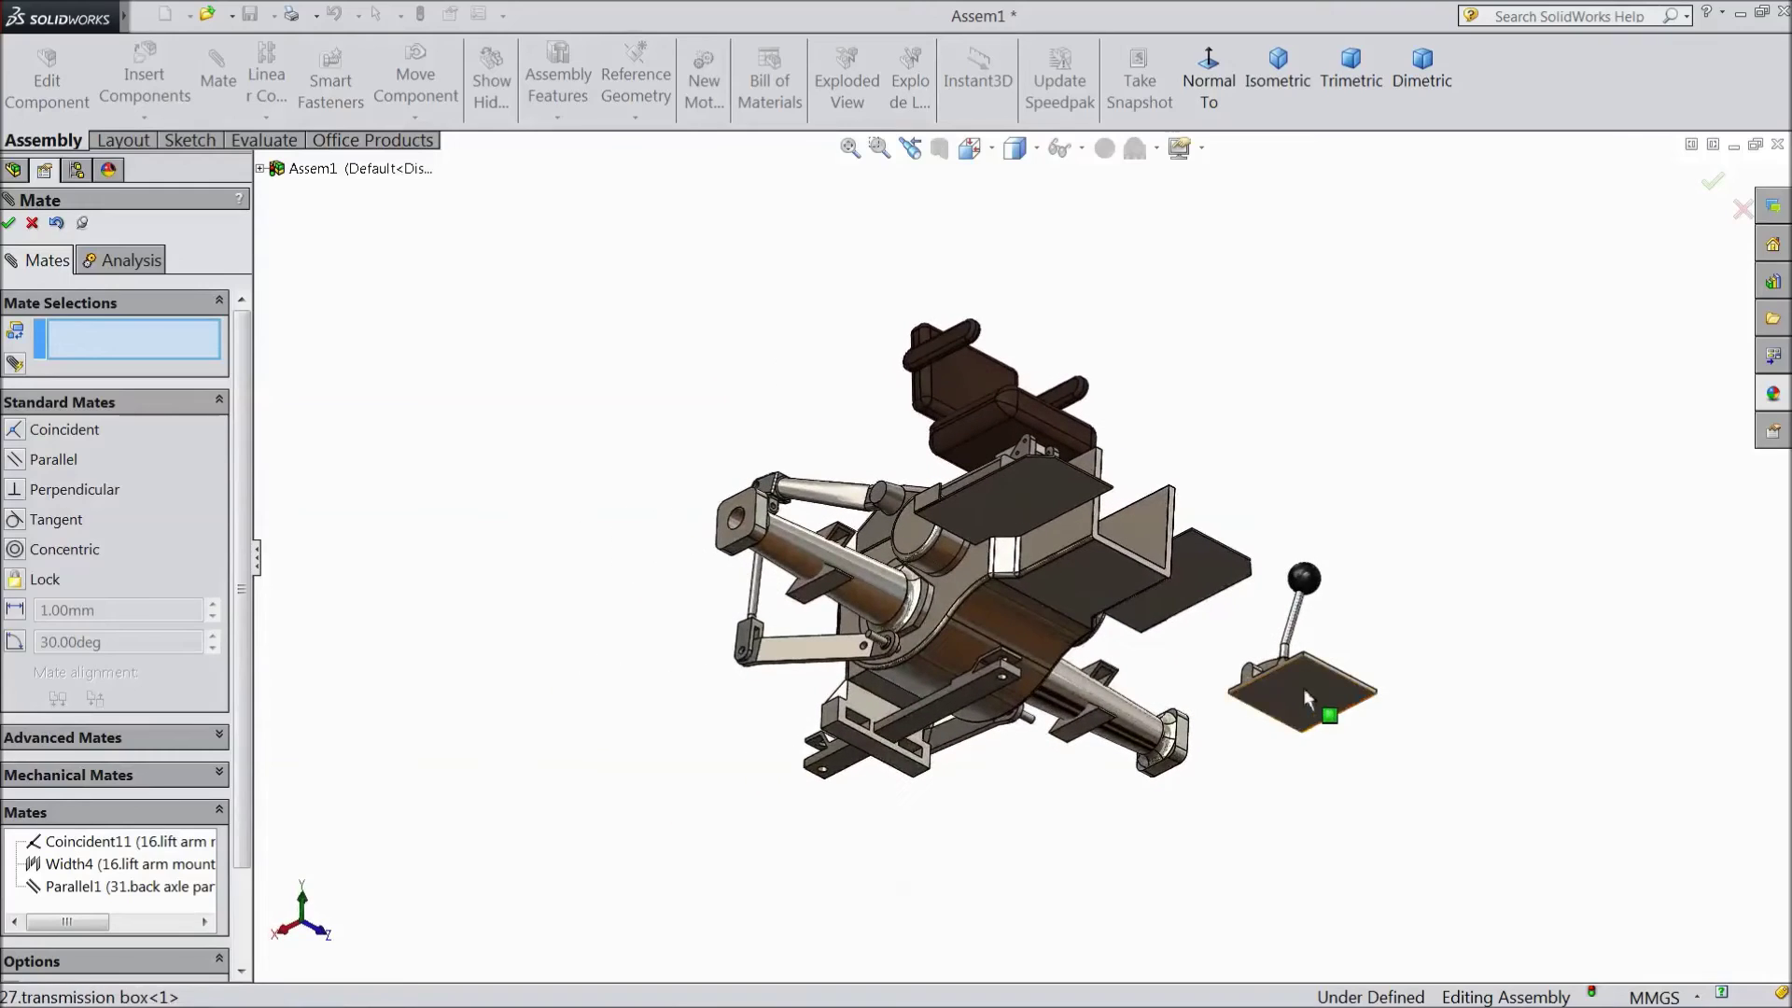
pyautogui.click(1303, 687)
pyautogui.moveTo(1284, 524); pyautogui.dragTo(1154, 632, button='middle')
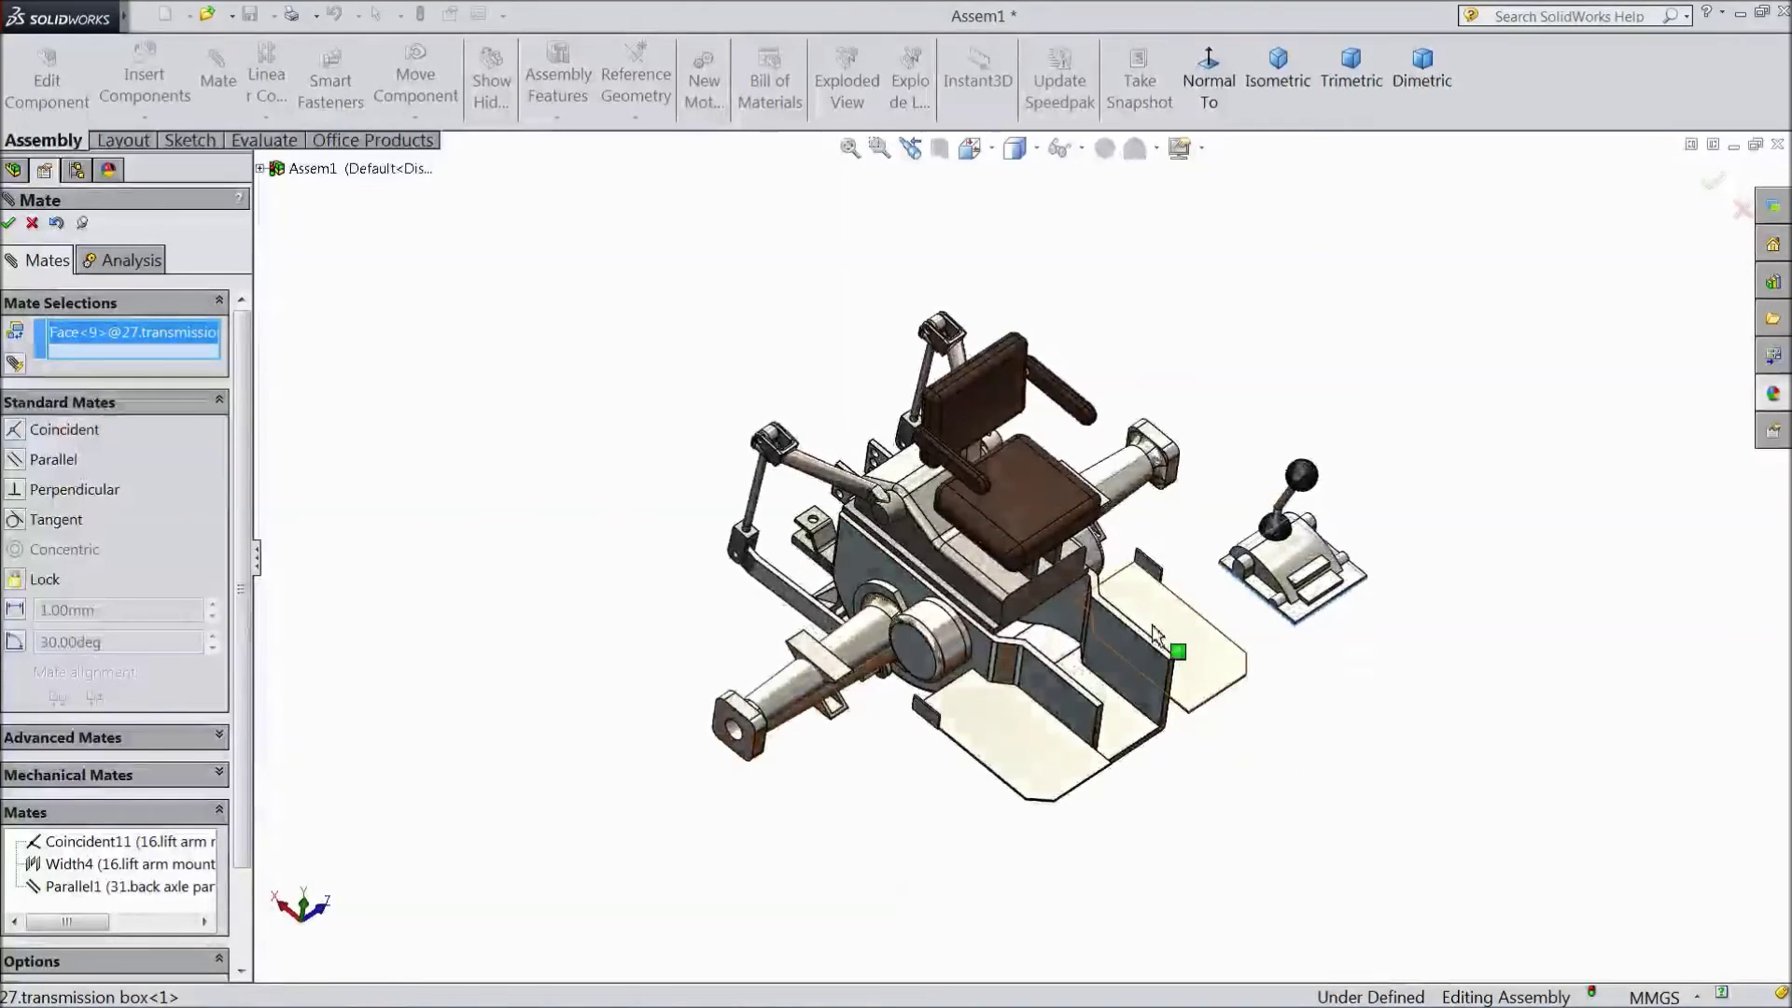
pyautogui.scroll(-3, 1157, 635)
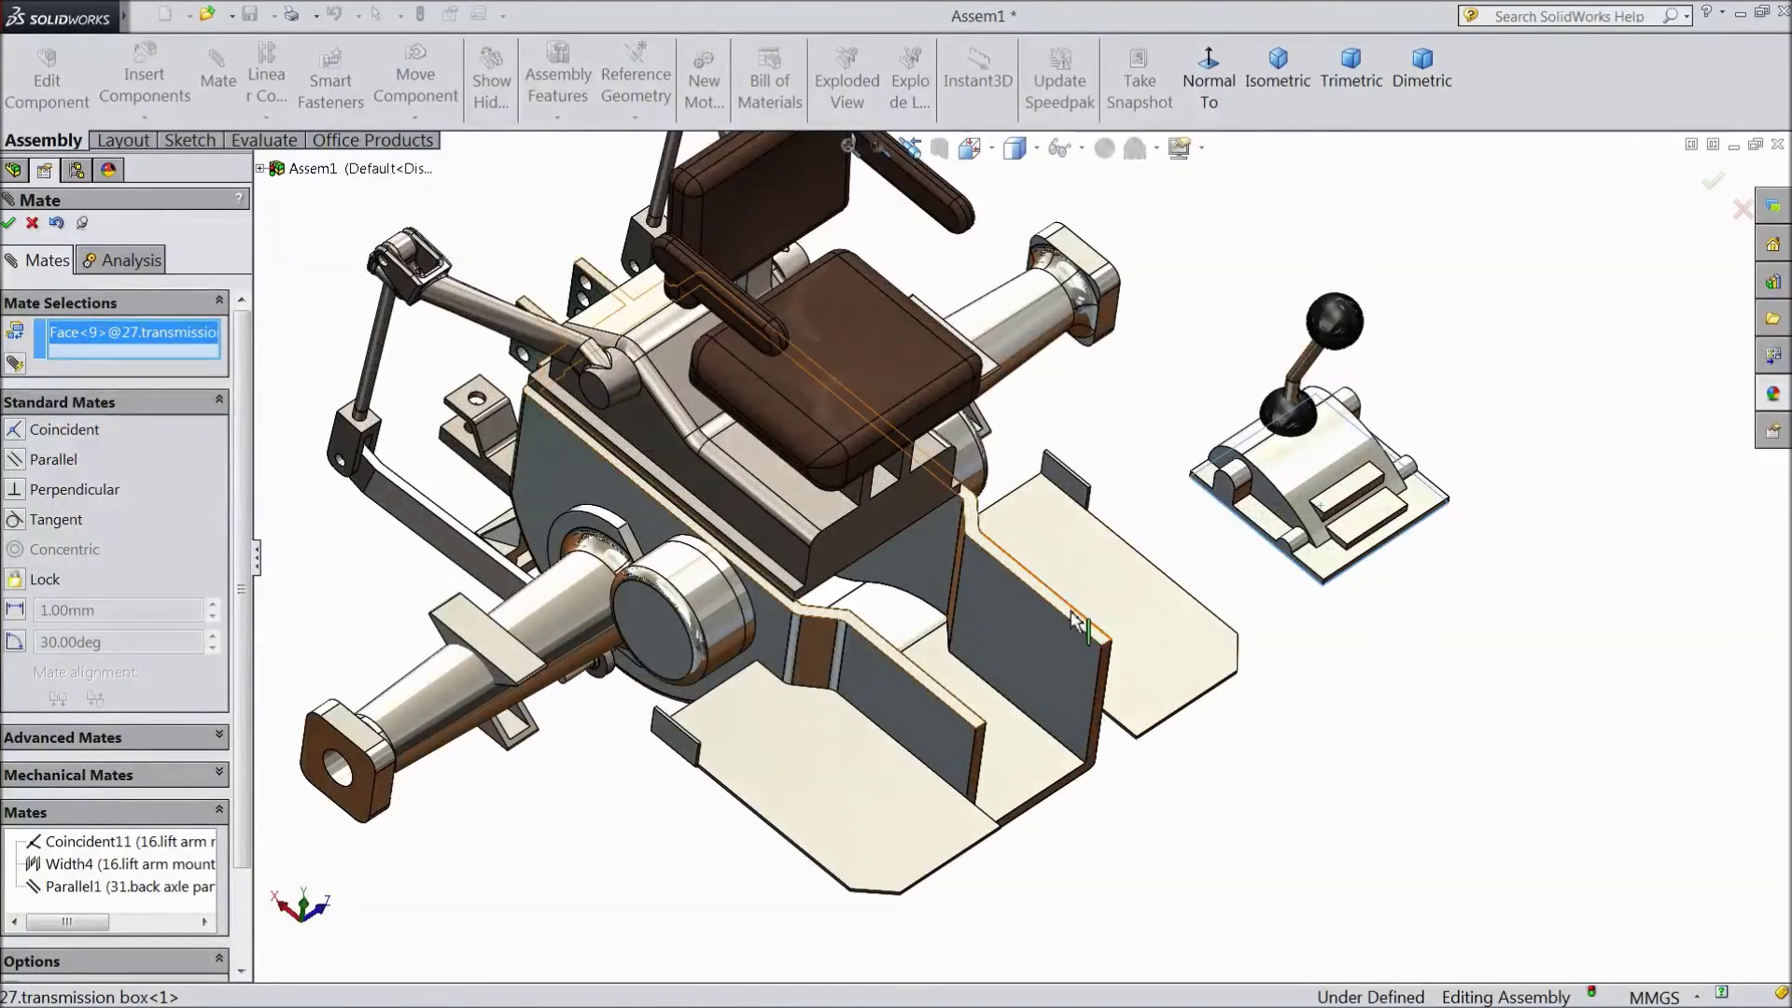
pyautogui.click(1088, 627)
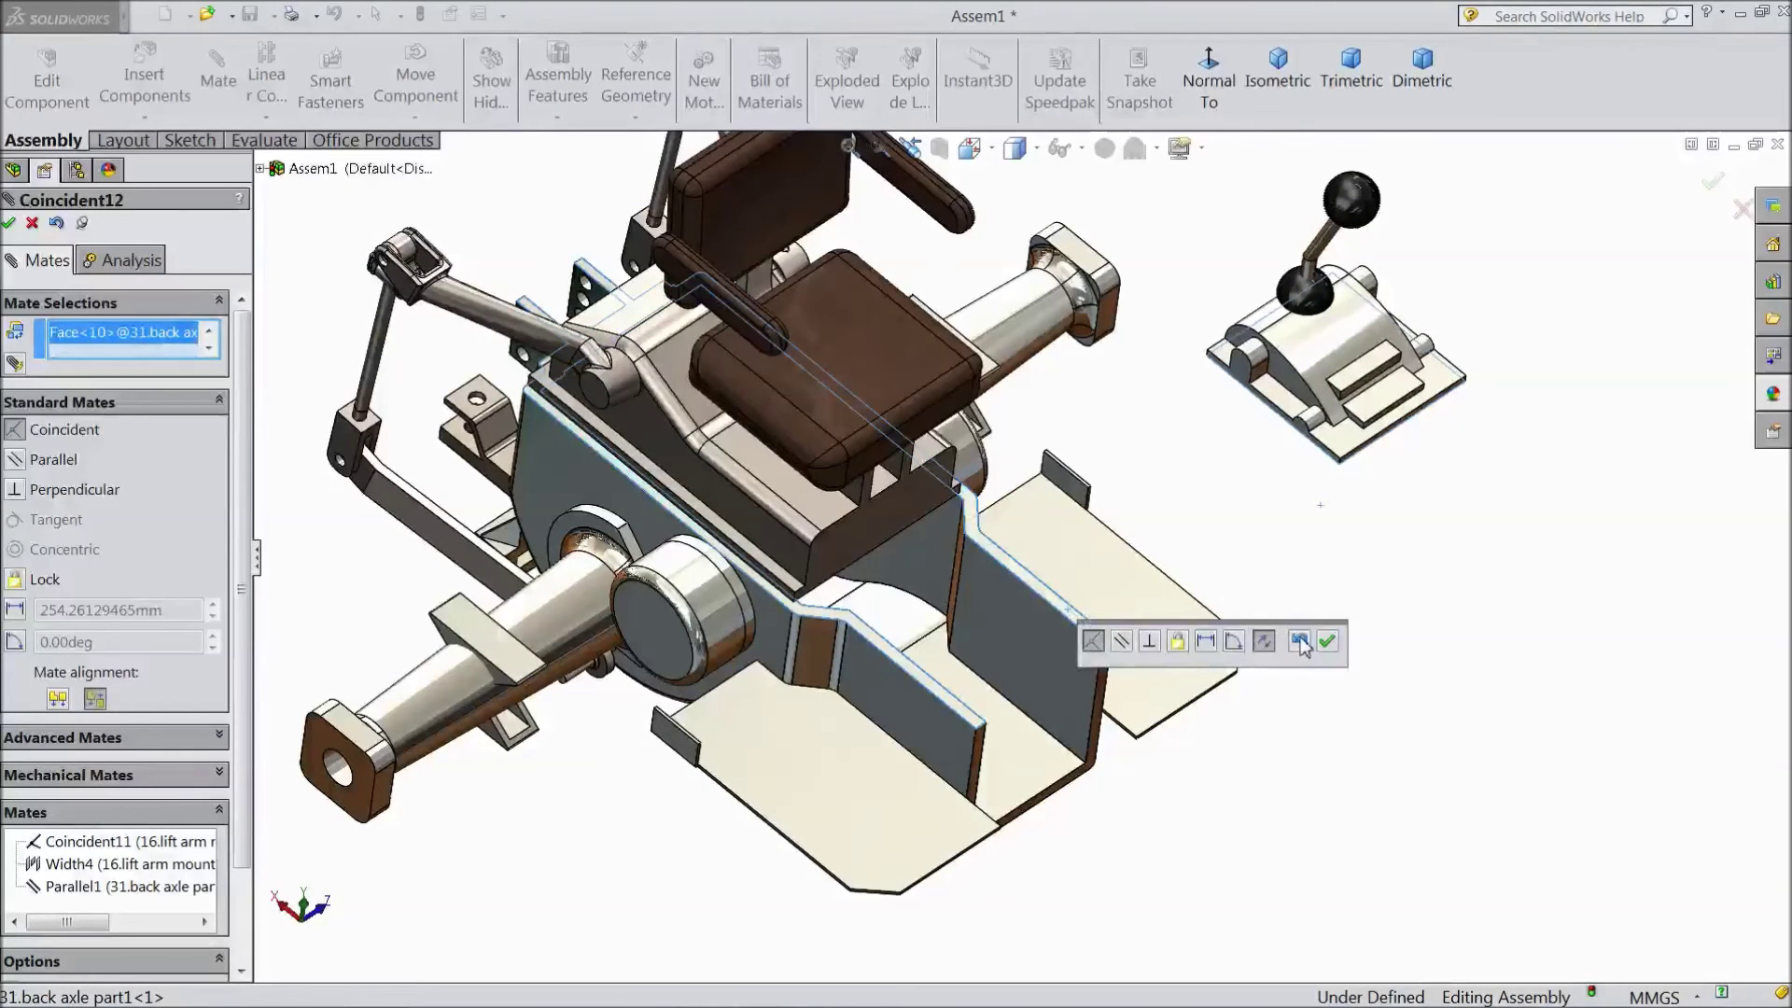
pyautogui.click(1327, 641)
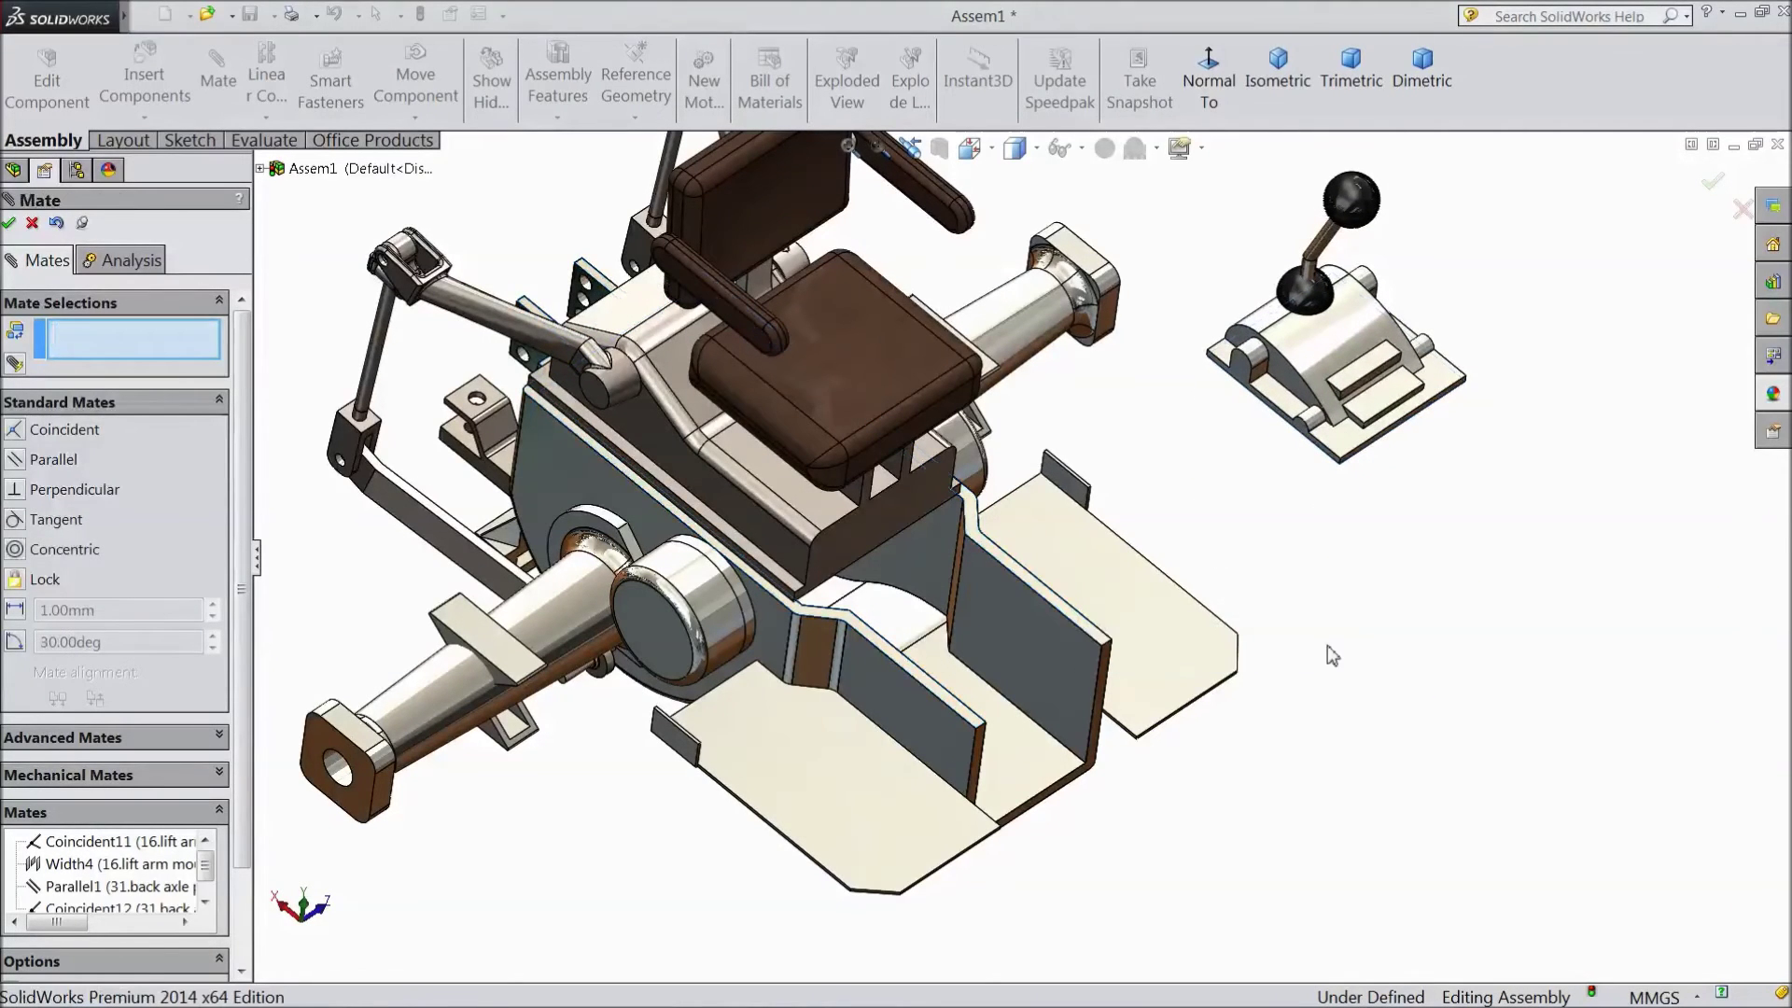
# Start an advanced Width mate for positioning the transmission box
pyautogui.click(188, 406)
pyautogui.click(139, 427)
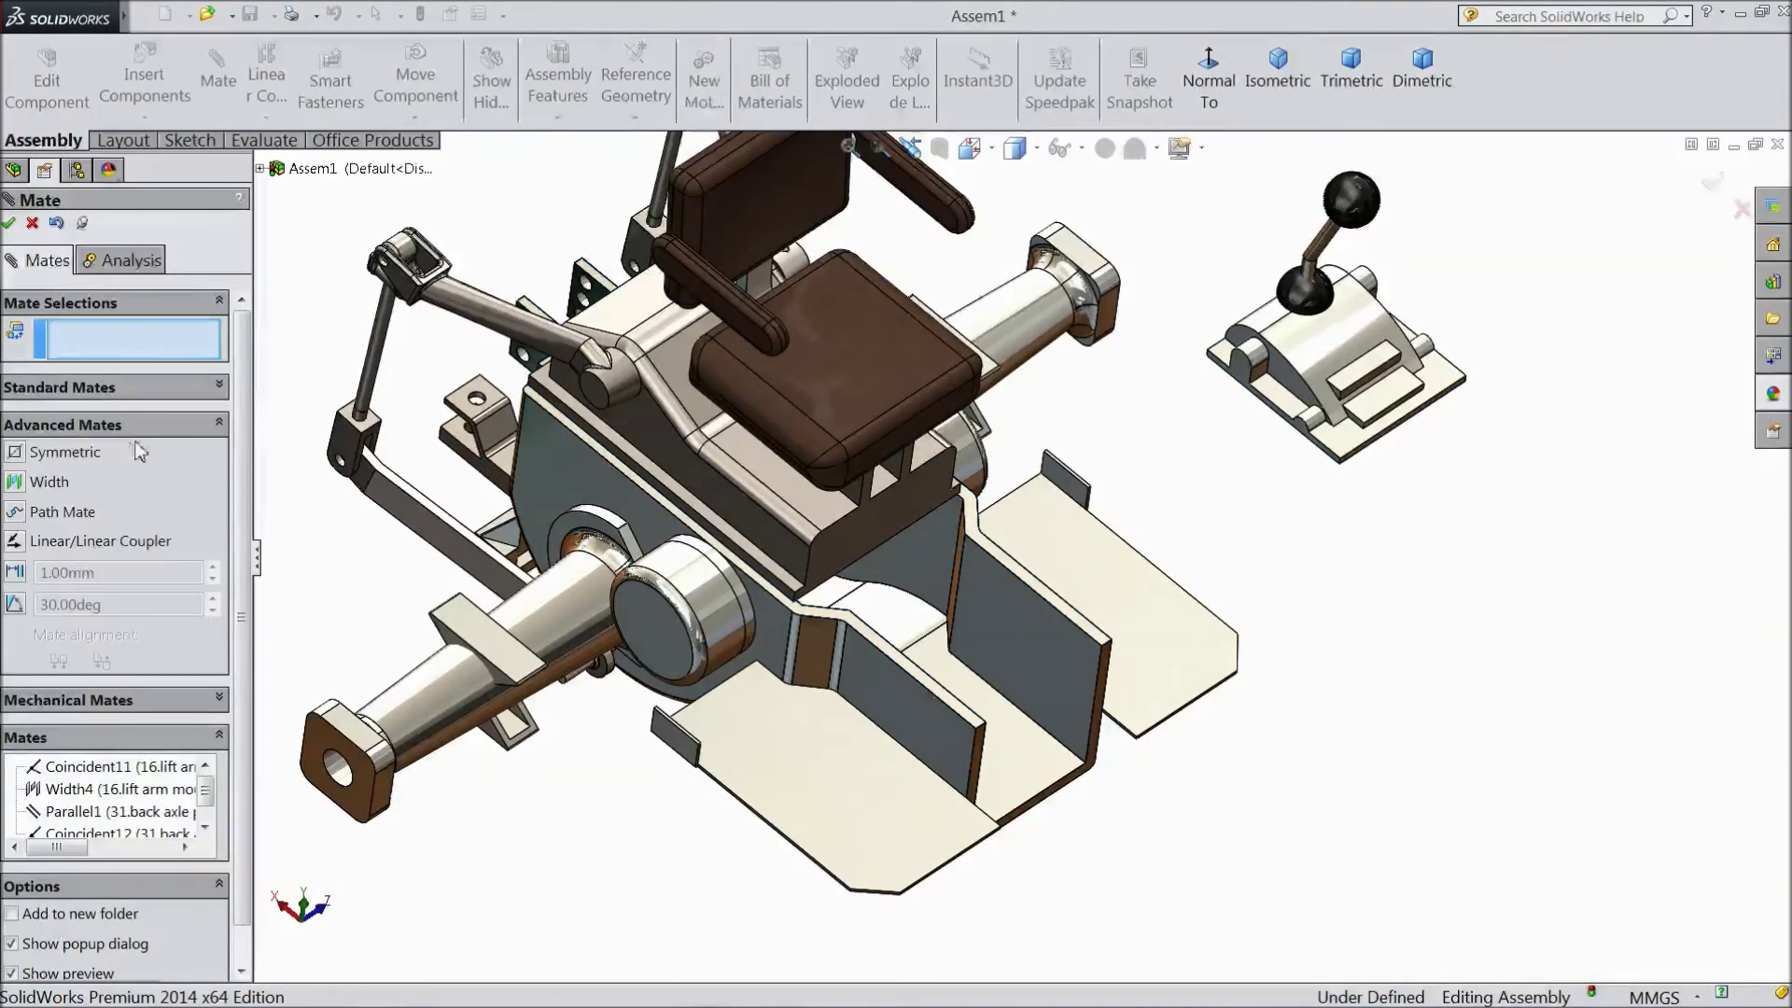
pyautogui.click(47, 483)
pyautogui.click(900, 706)
pyautogui.moveTo(900, 705); pyautogui.dragTo(1146, 581, button='middle')
pyautogui.click(1146, 580)
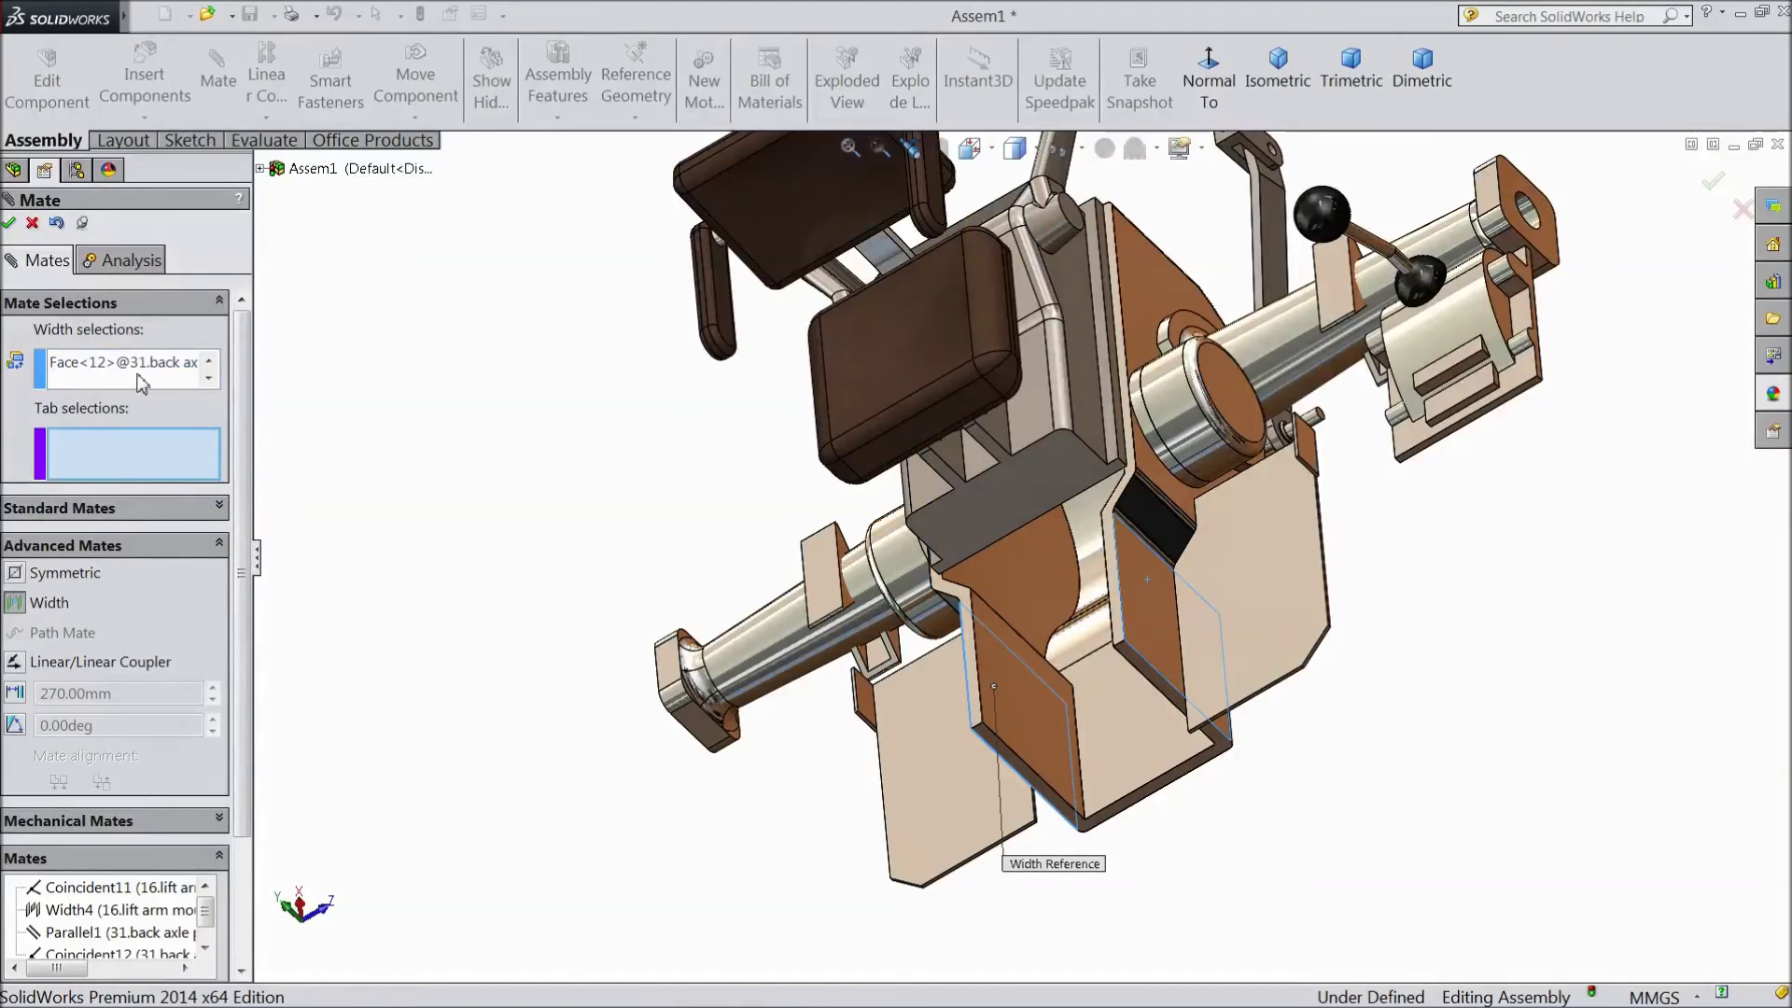
pyautogui.scroll(-3, 142, 383)
pyautogui.scroll(3, 142, 382)
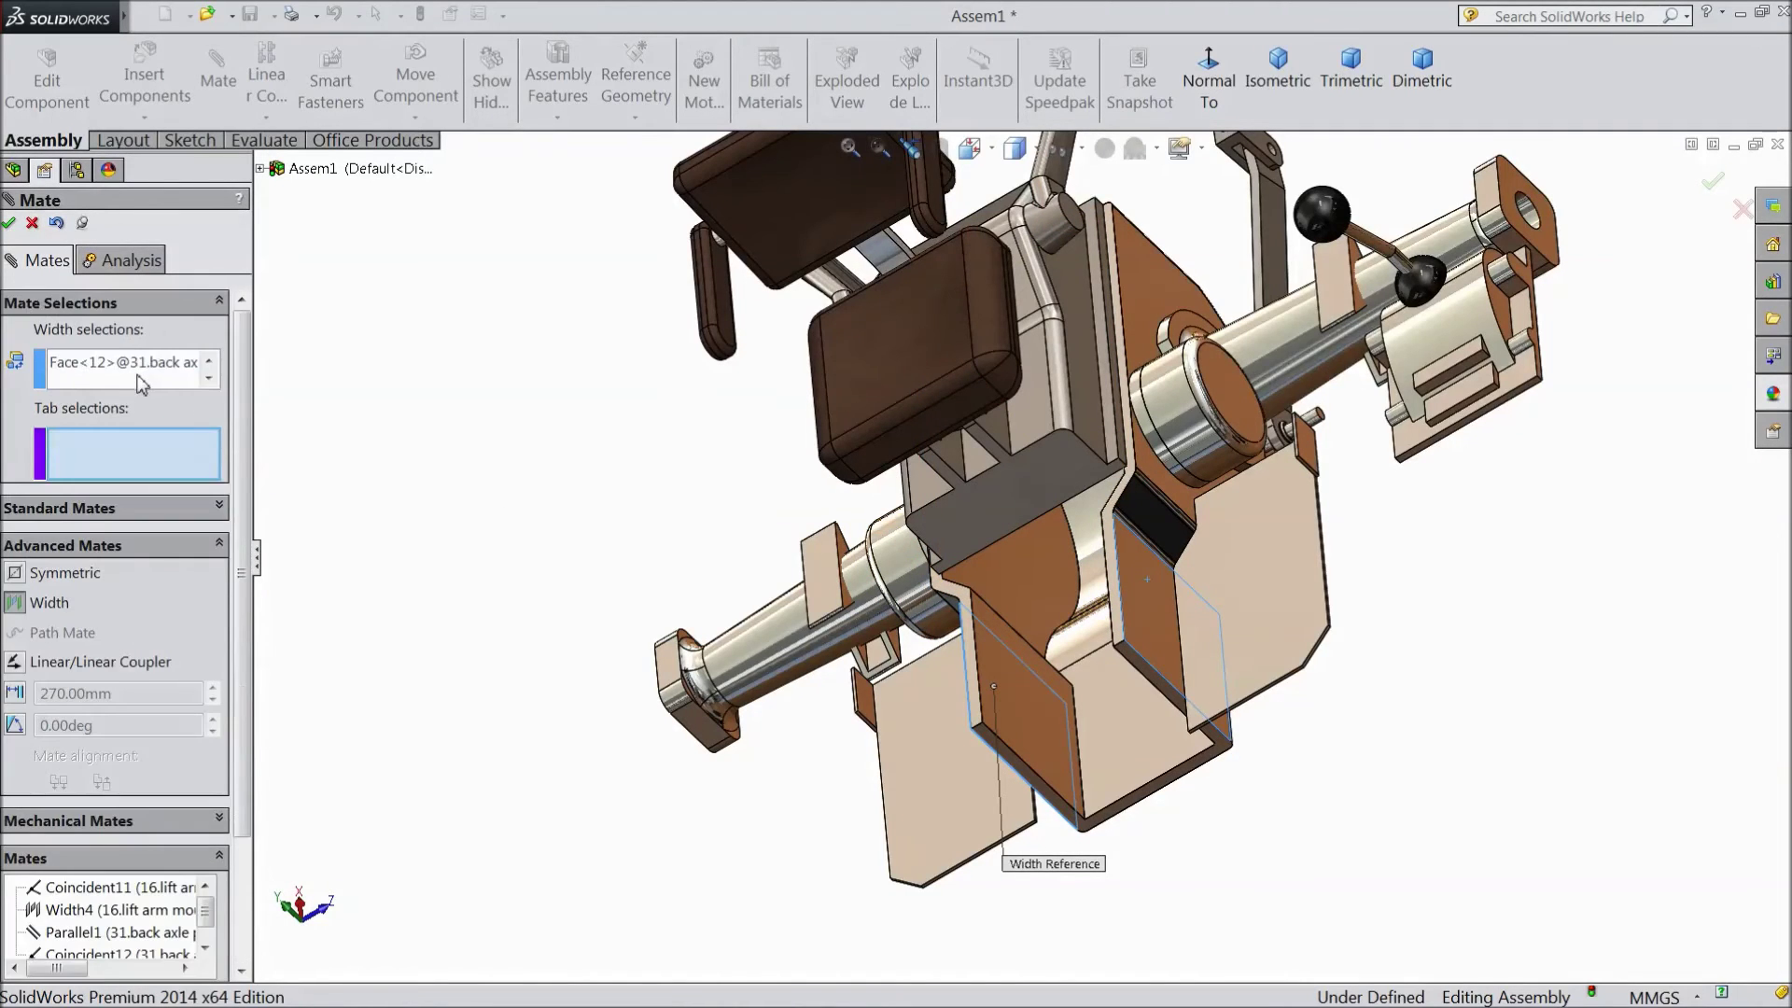
pyautogui.click(207, 370)
pyautogui.scroll(-5, 1521, 373)
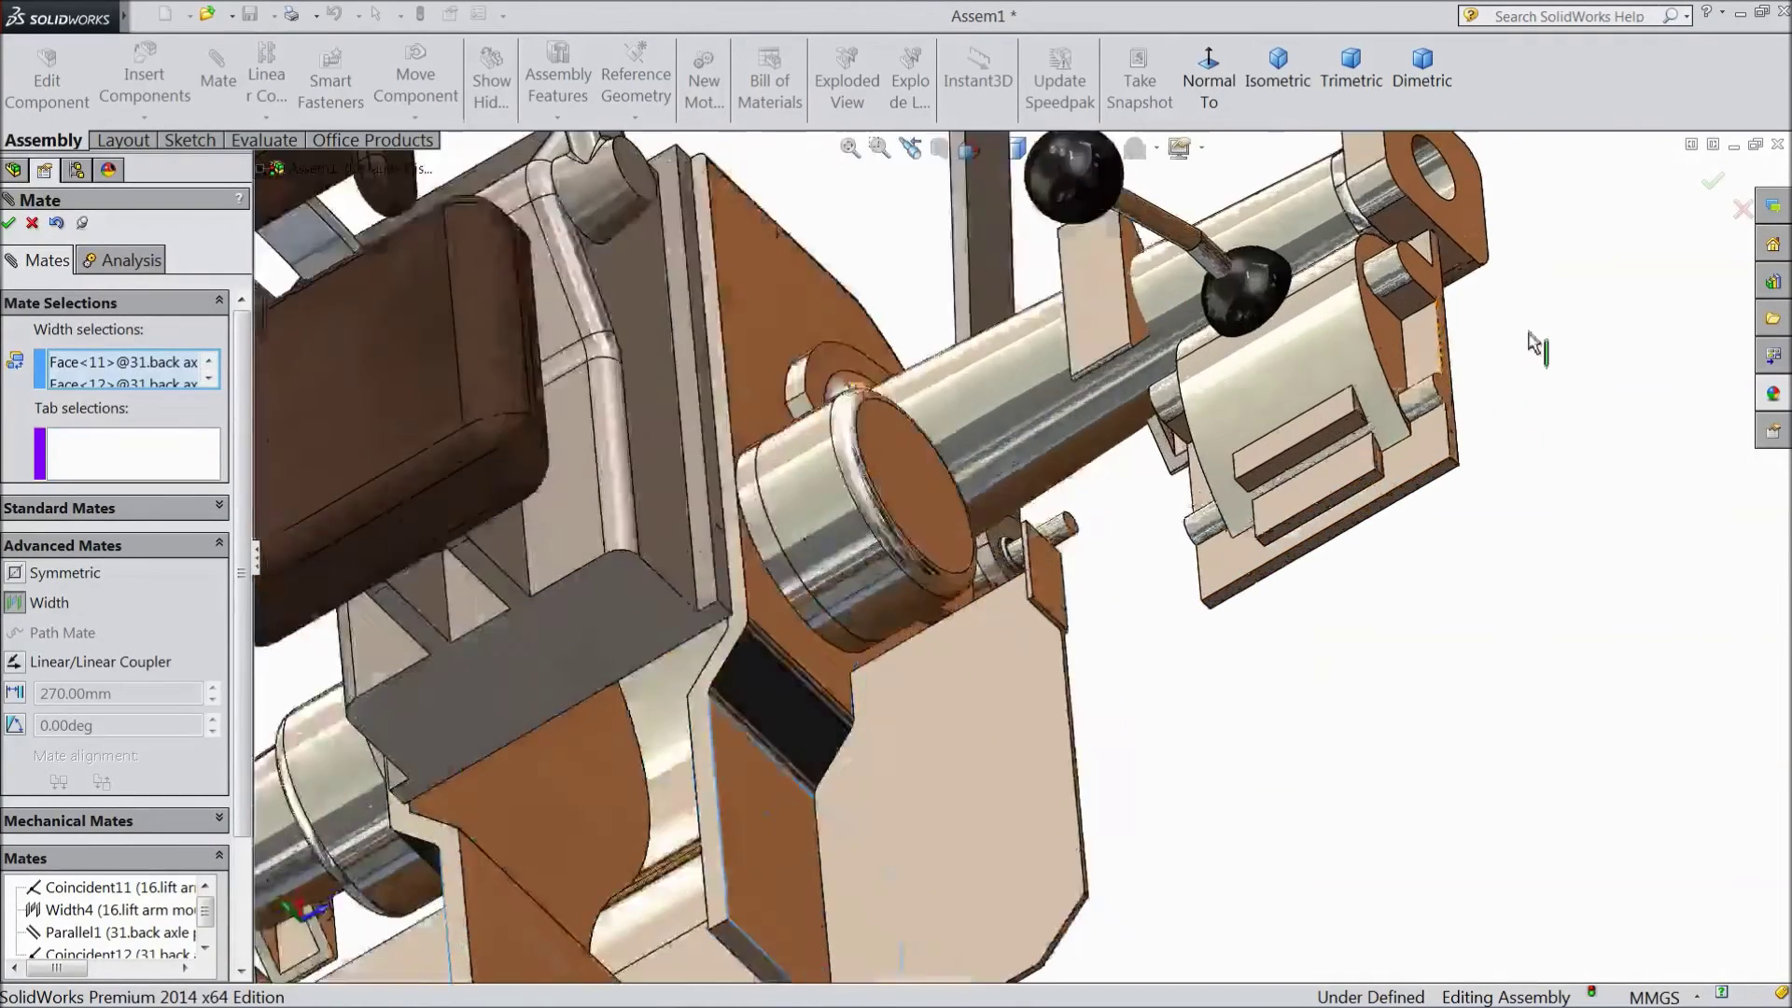
pyautogui.click(1265, 366)
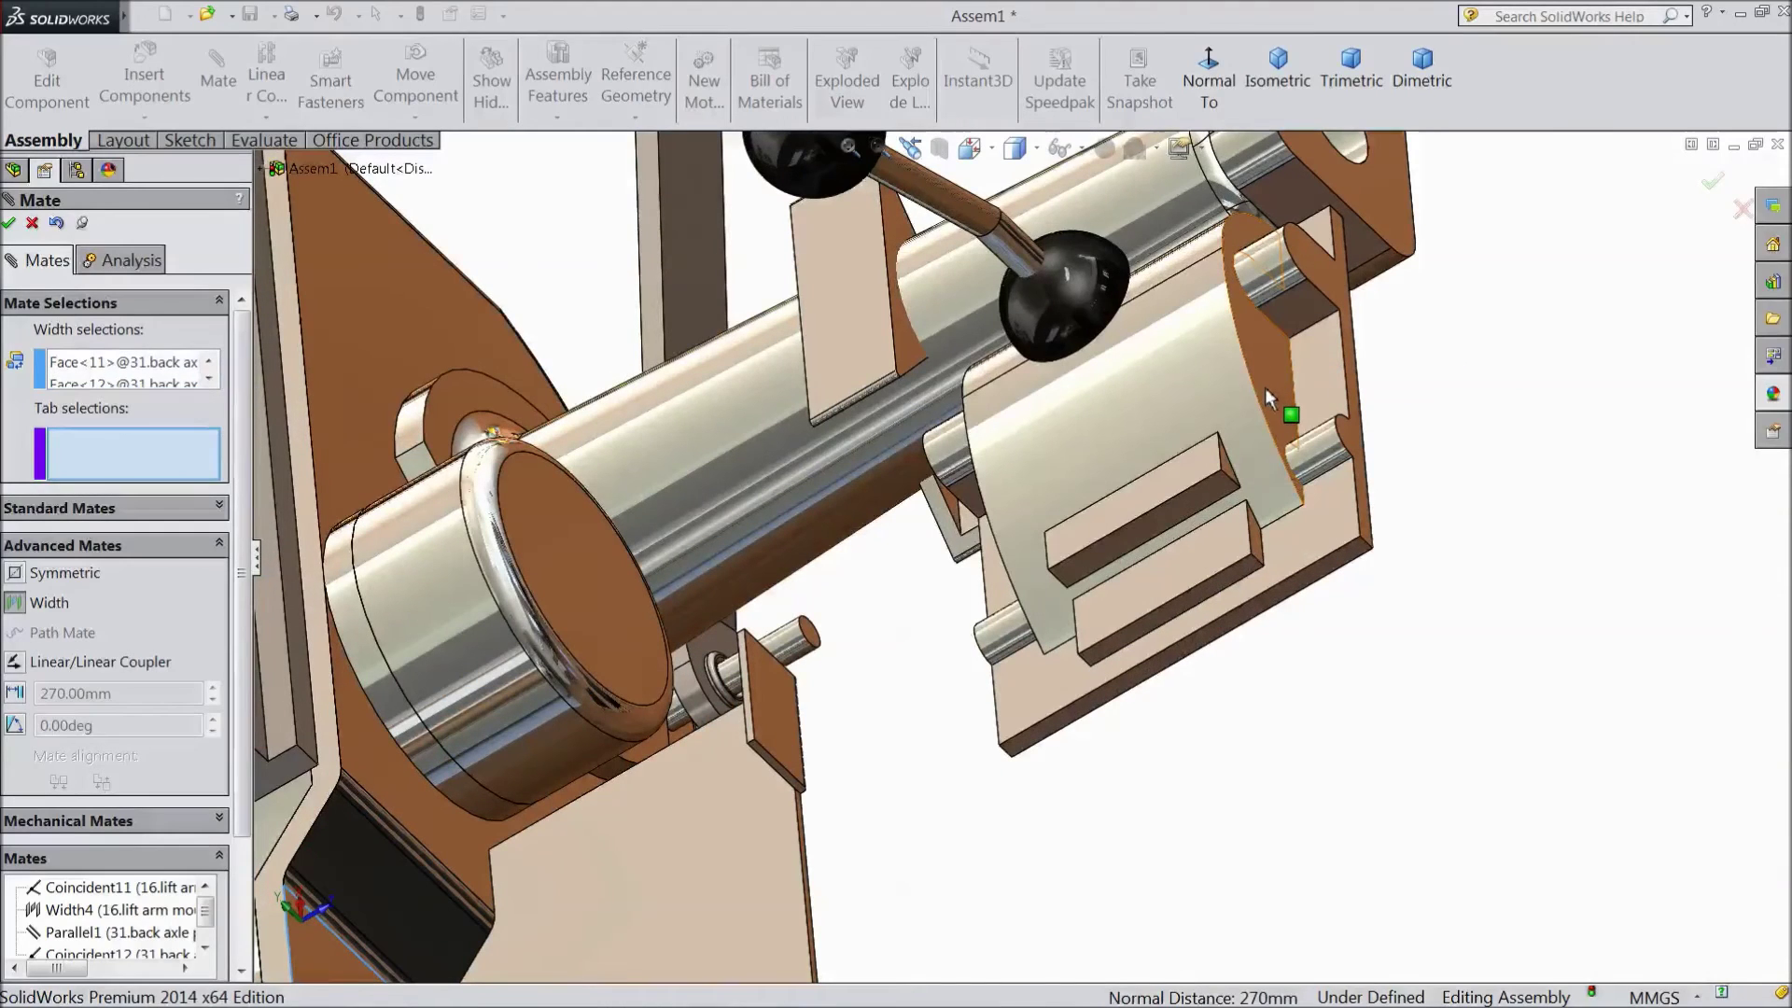
pyautogui.click(209, 386)
pyautogui.rightClick(166, 373)
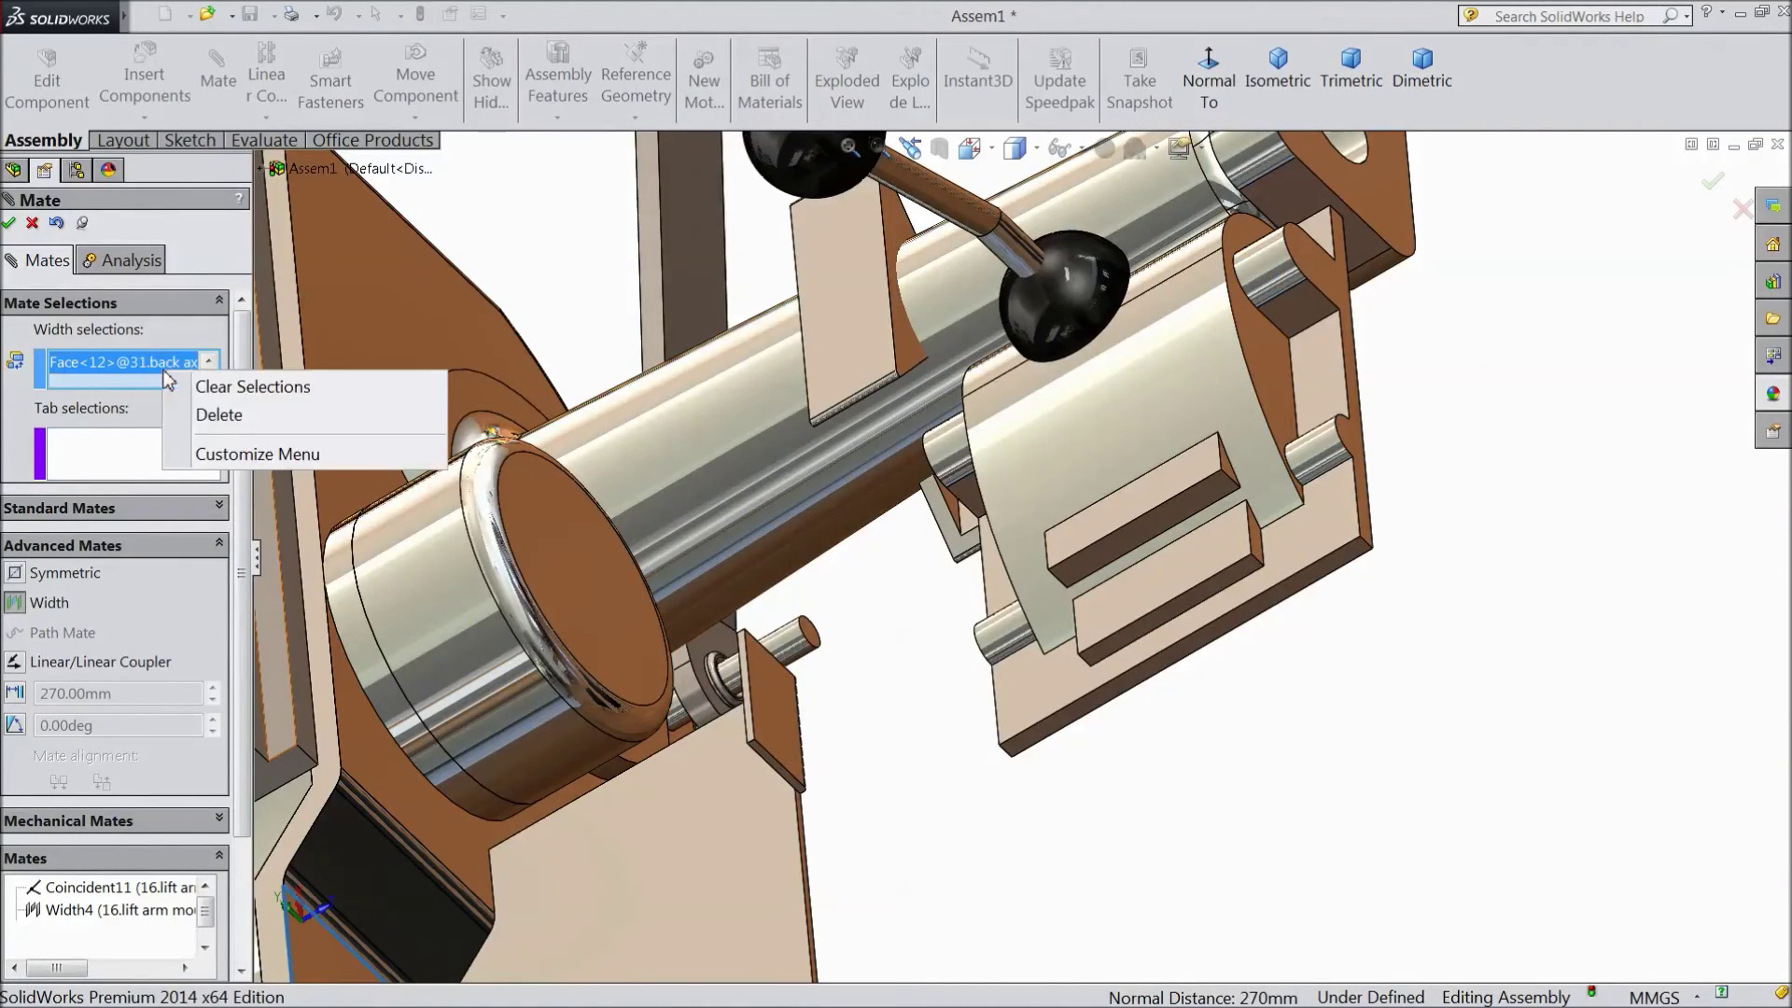
pyautogui.click(215, 388)
# Choose the two opposite side faces of the transmission box's curved housing as width selections
pyautogui.click(1261, 427)
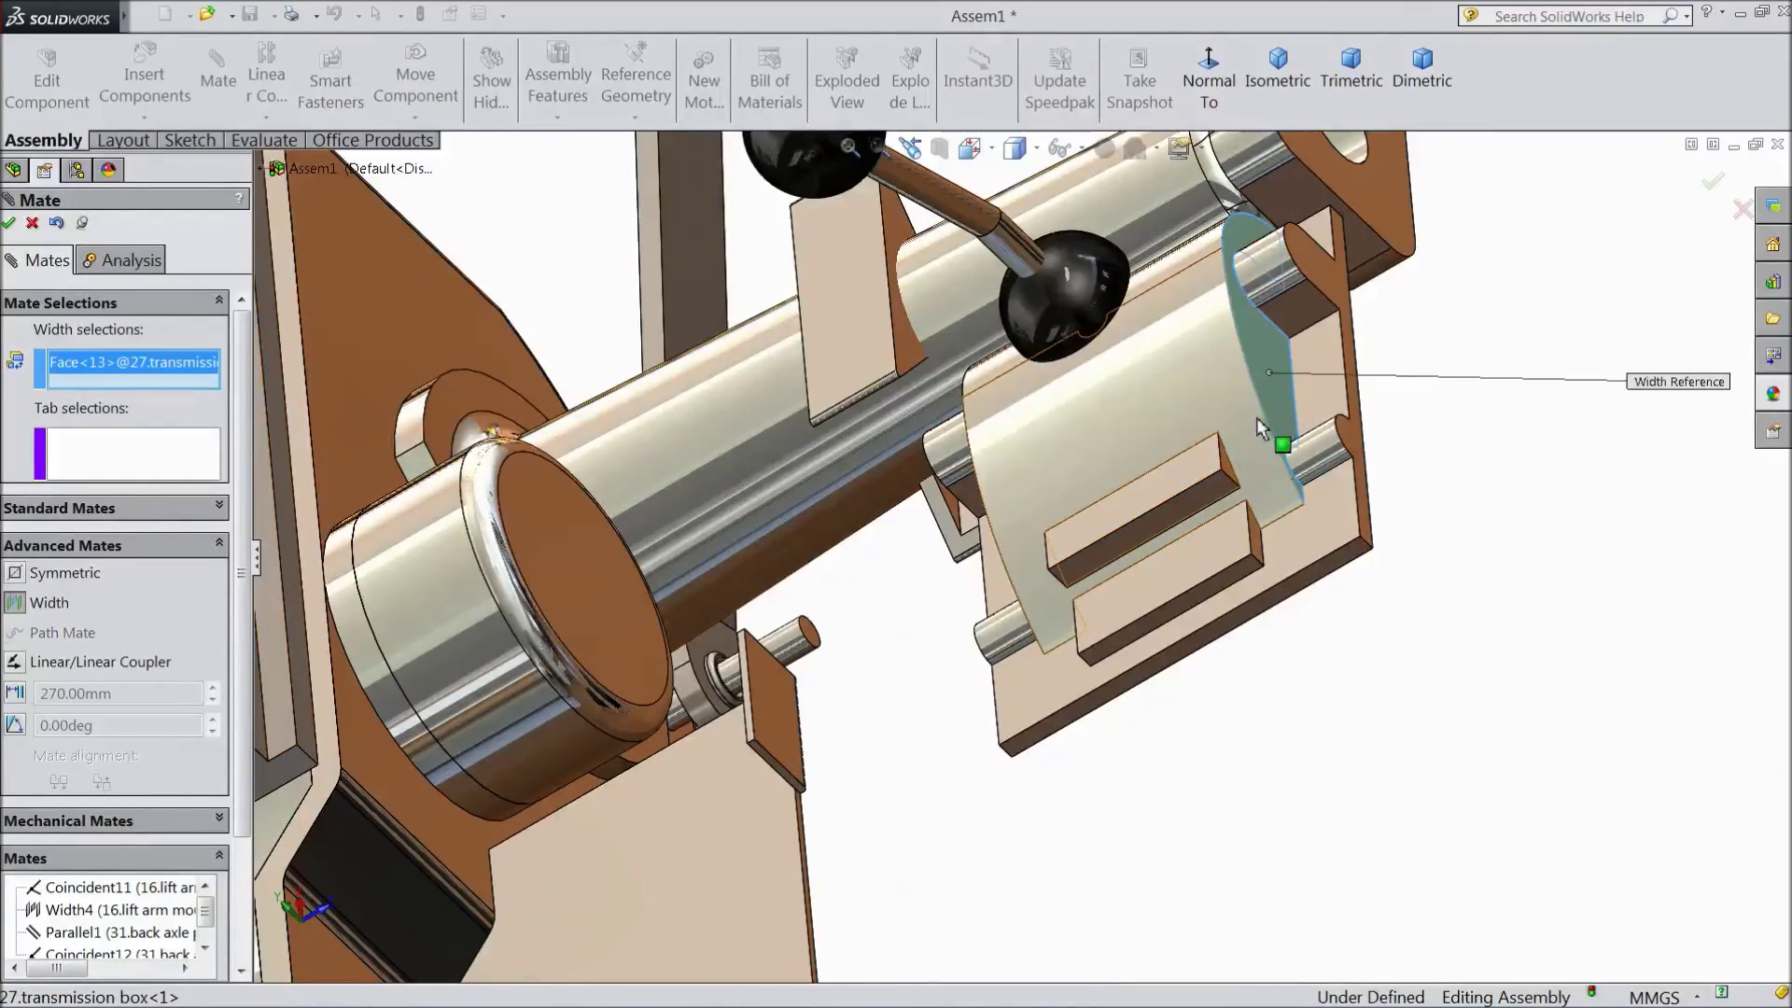
pyautogui.moveTo(885, 663); pyautogui.dragTo(1400, 530, button='middle')
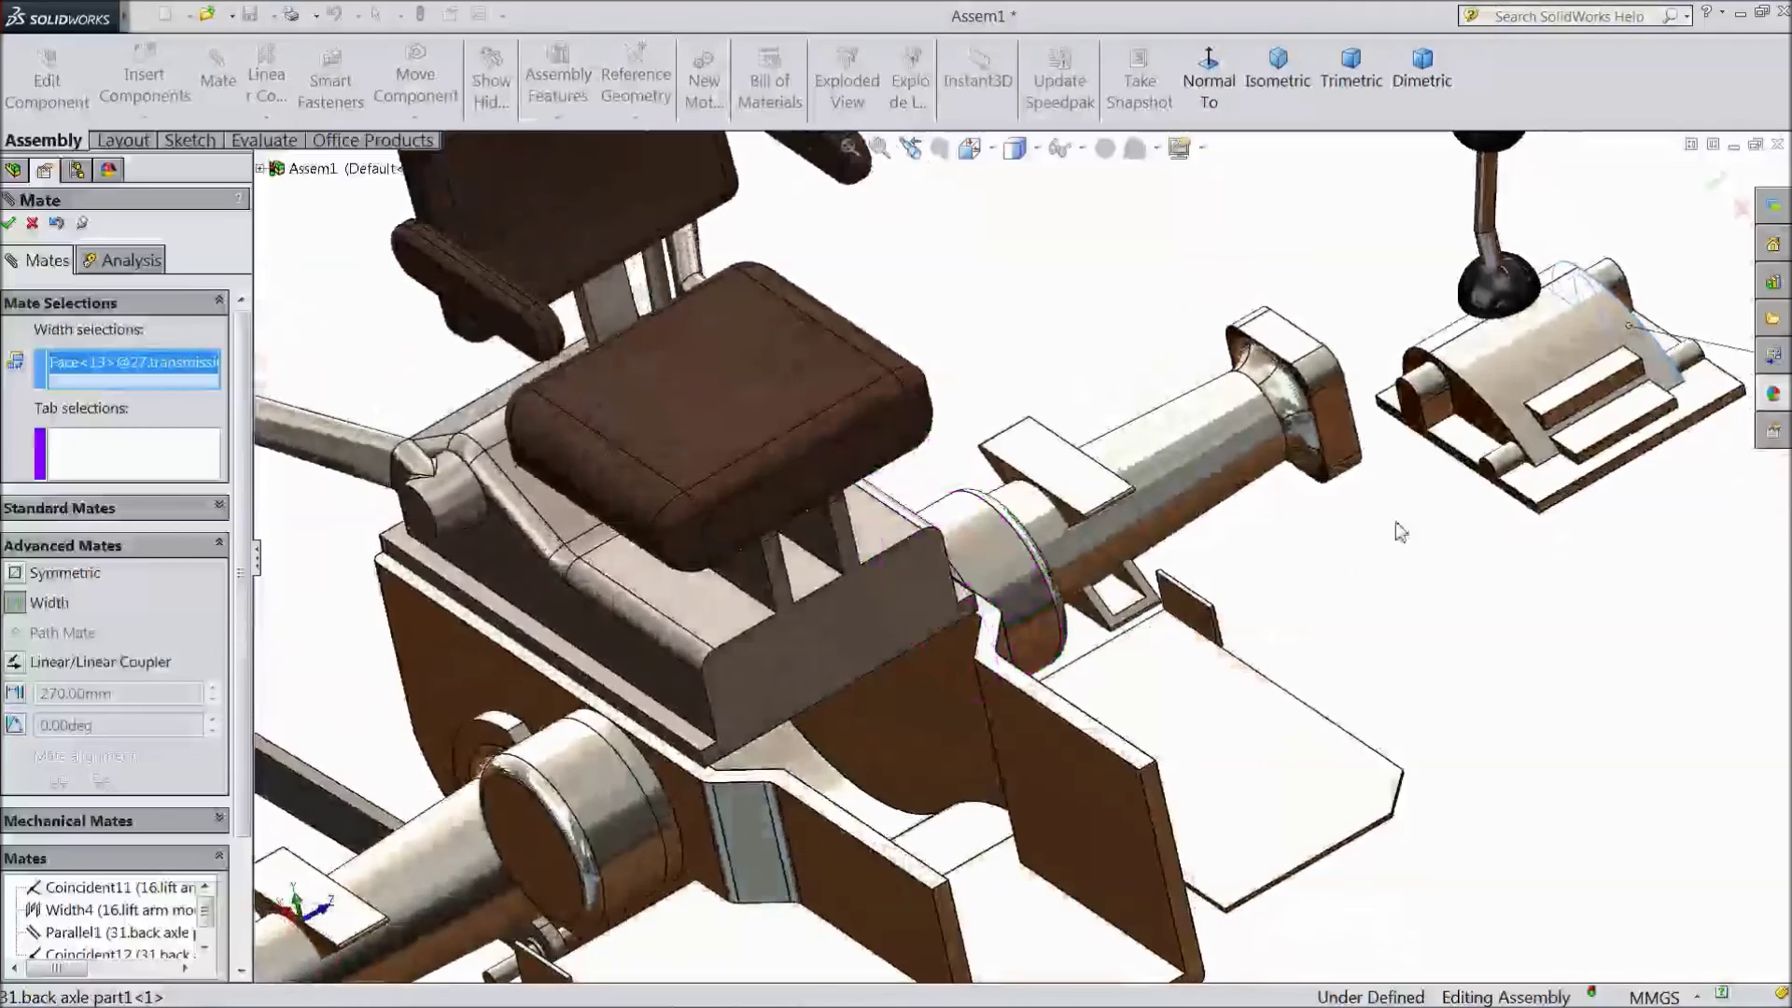
pyautogui.click(1467, 416)
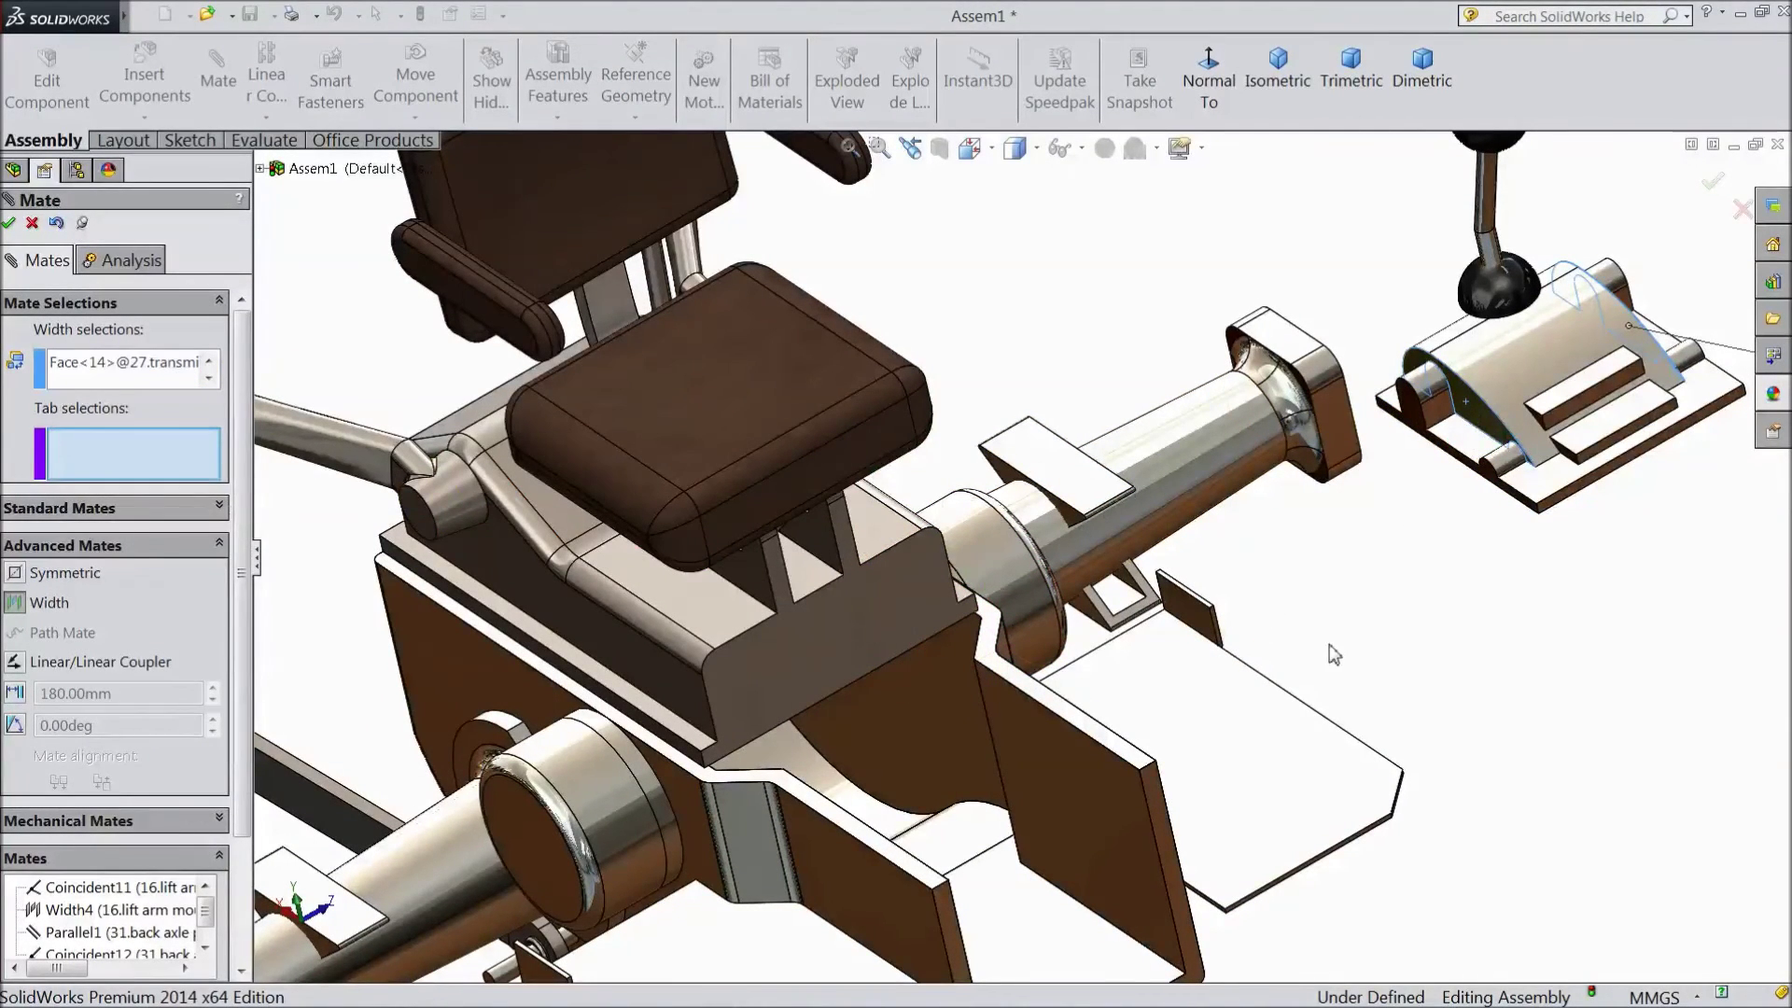
# Choose the facing inner faces of back axle part1's two side walls as tab selections and accept the Width mate
pyautogui.scroll(2, 1204, 689)
pyautogui.click(1074, 768)
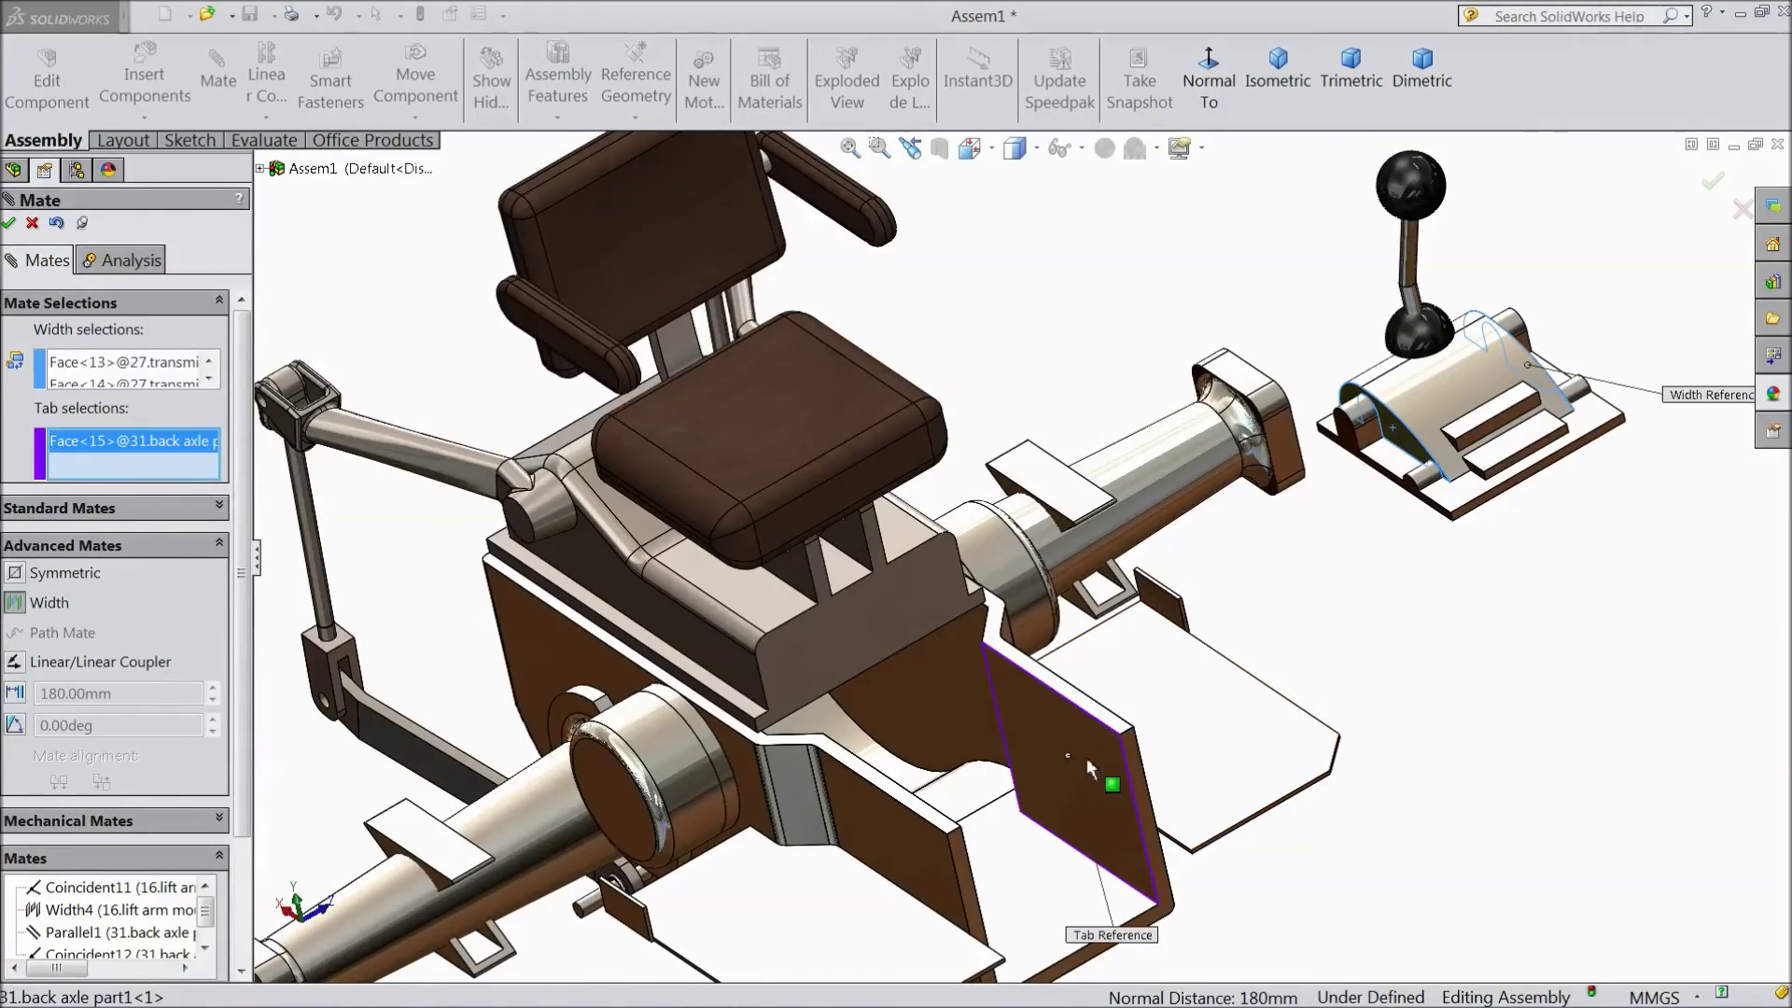
pyautogui.rightClick(1288, 617)
pyautogui.click(1295, 572)
pyautogui.moveTo(1295, 571); pyautogui.dragTo(1189, 653, button='middle')
pyautogui.click(819, 858)
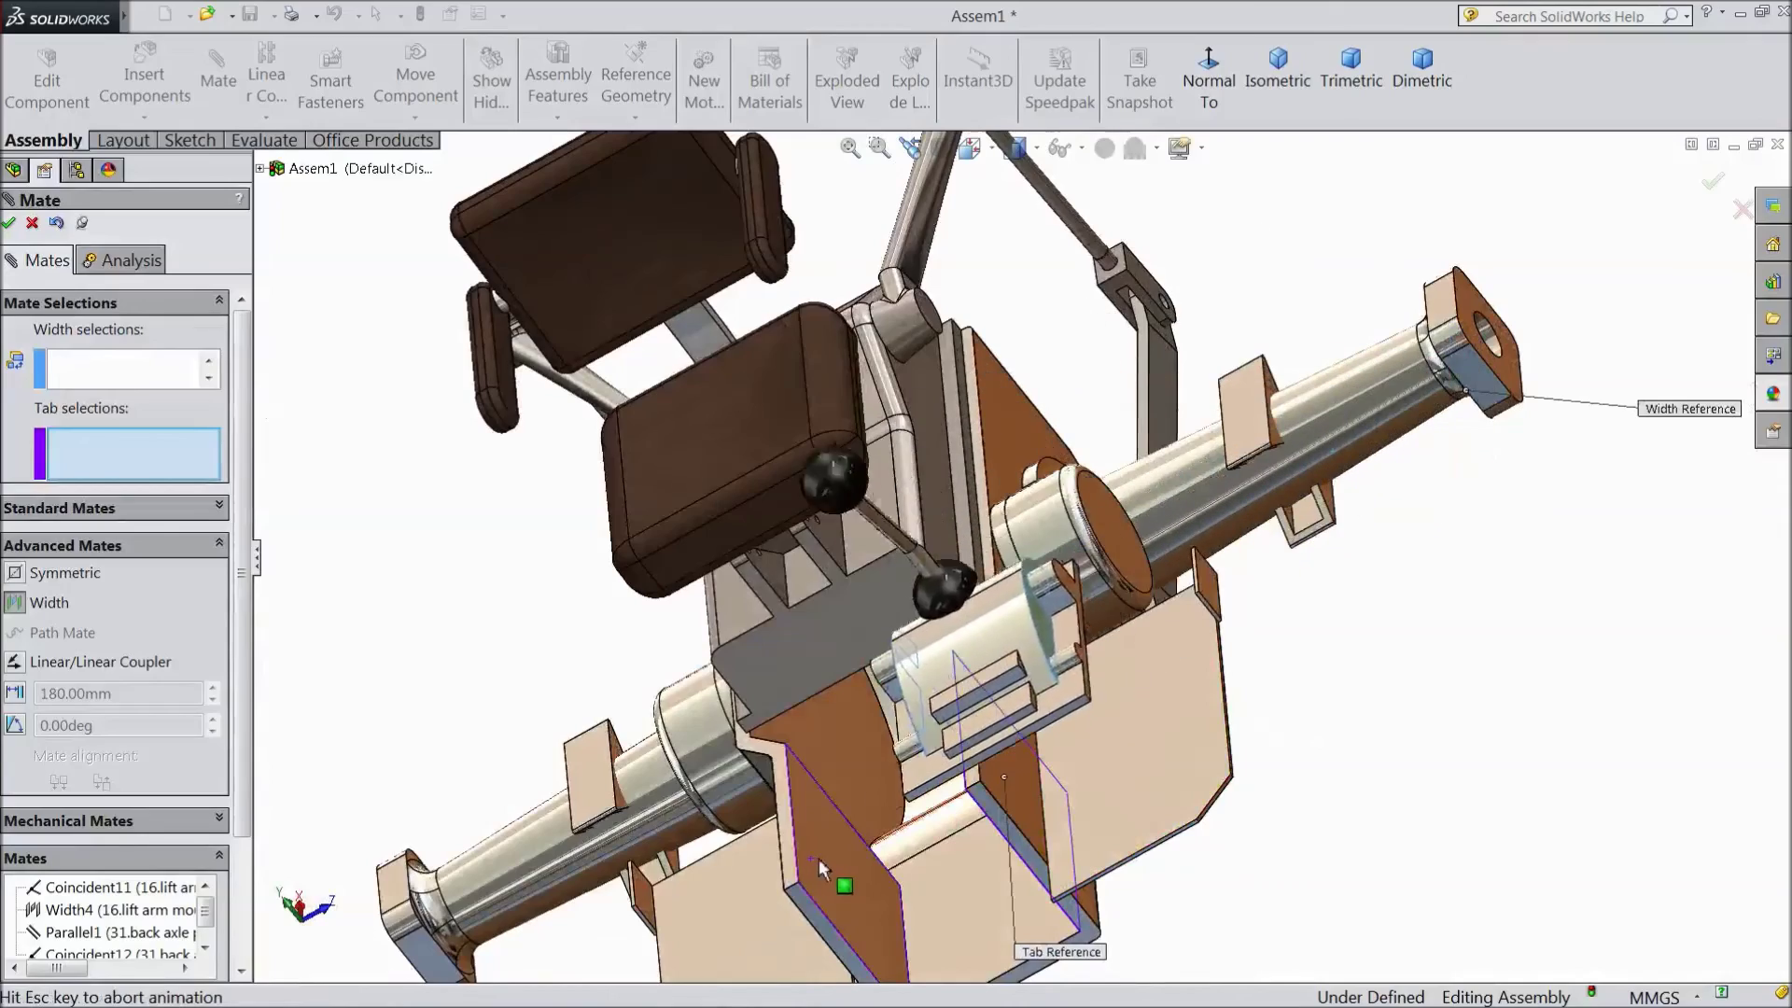
pyautogui.click(7, 223)
# Check the transmission box's placement between the side walls in the Left view and close the Mate command
pyautogui.scroll(1, 560, 596)
pyautogui.moveTo(363, 534); pyautogui.dragTo(543, 478, button='middle')
pyautogui.scroll(-1, 1382, 816)
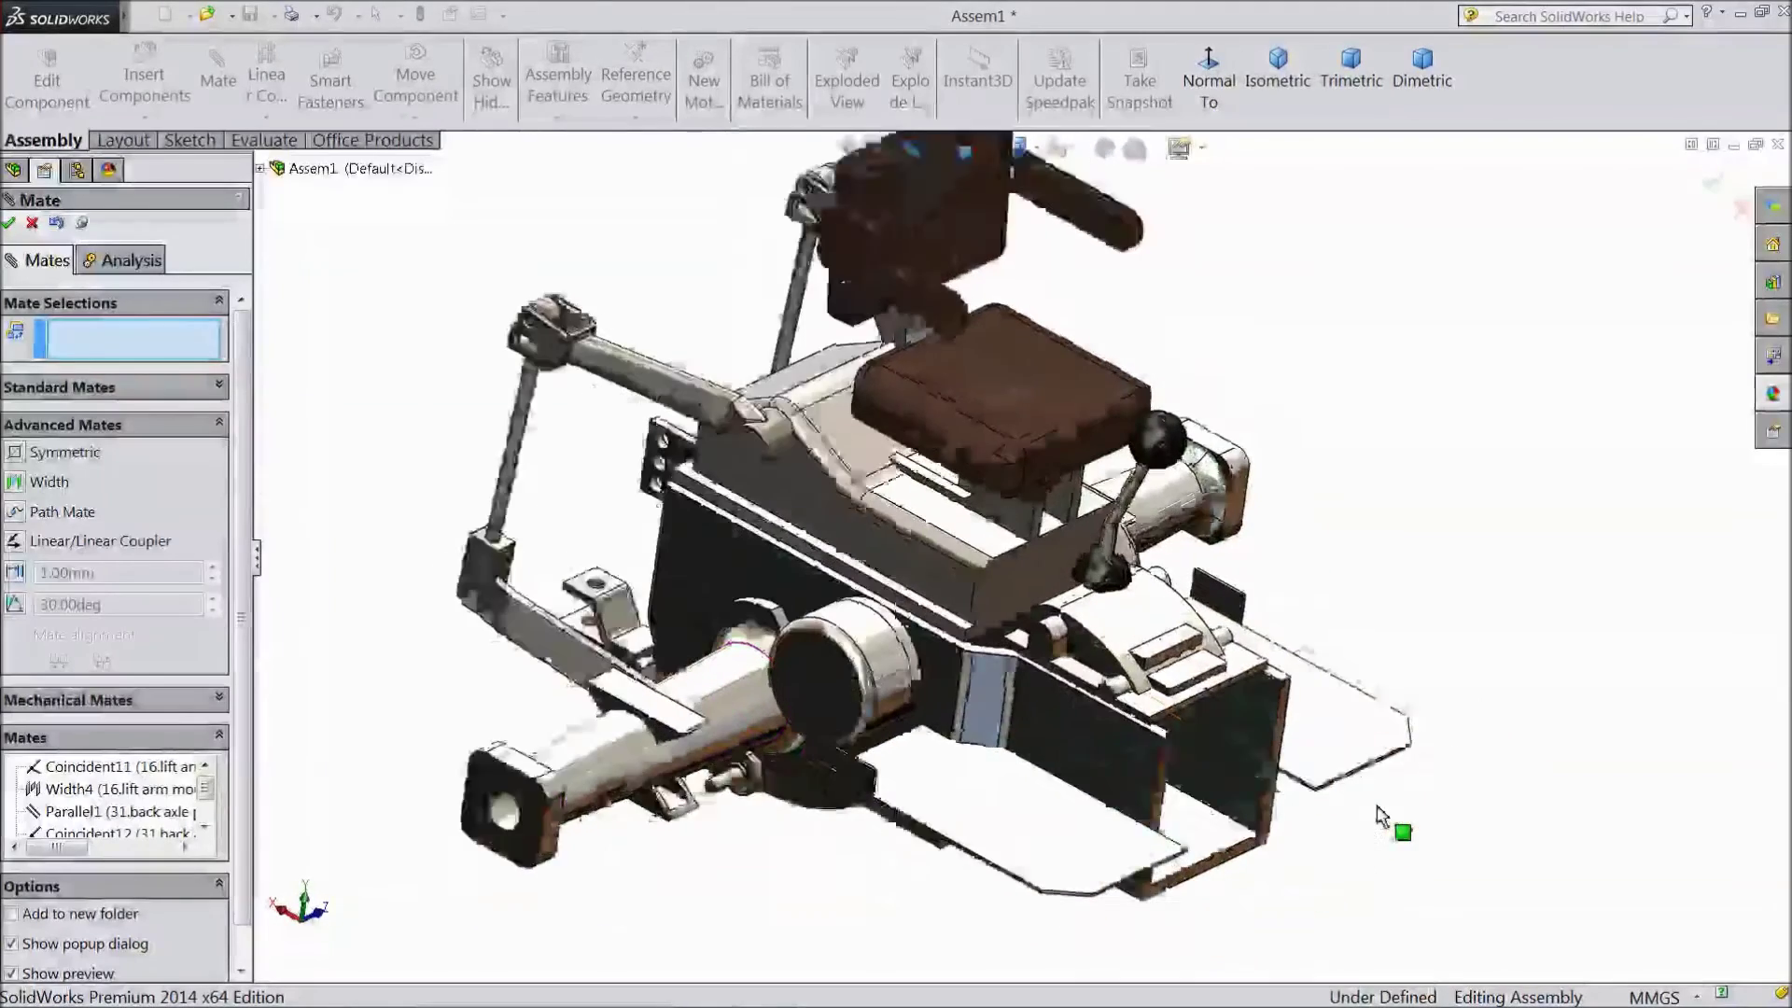
pyautogui.scroll(-4, 1064, 583)
pyautogui.moveTo(1039, 574); pyautogui.dragTo(1070, 591)
pyautogui.scroll(5, 1069, 591)
pyautogui.hotkey('ctrl', '3')
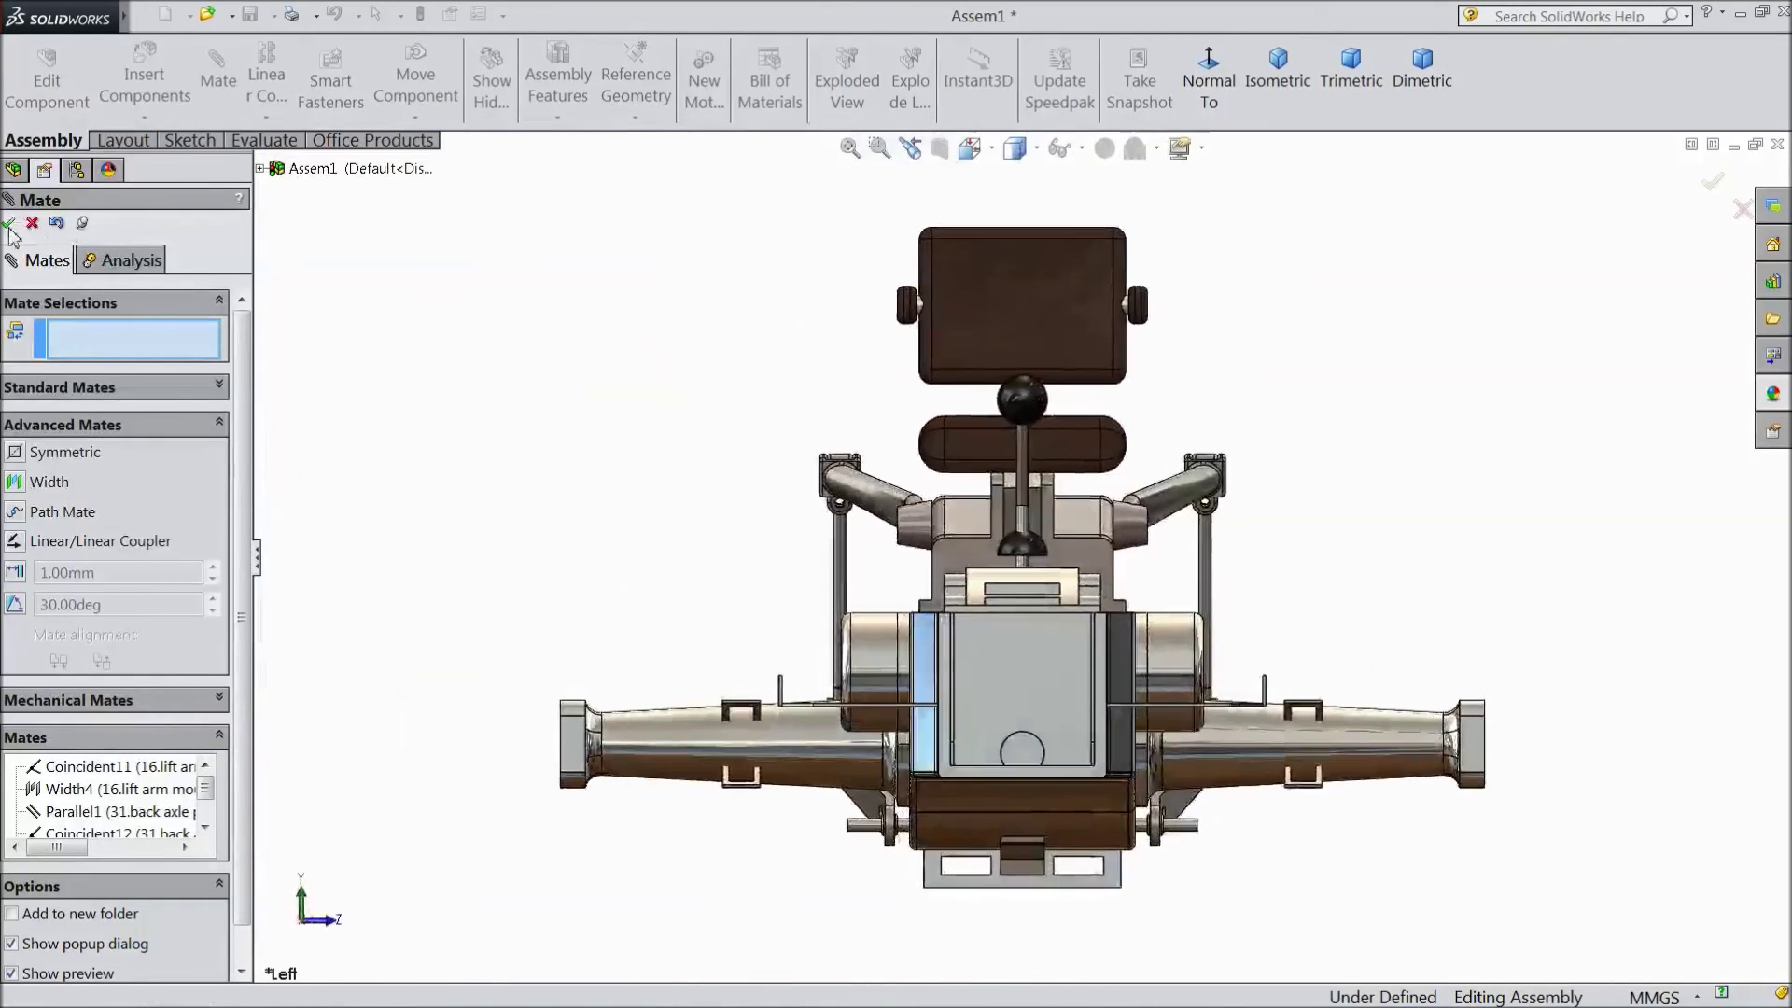
pyautogui.click(7, 226)
pyautogui.rightClick(9, 229)
pyautogui.rightClick(482, 331)
pyautogui.click(424, 334)
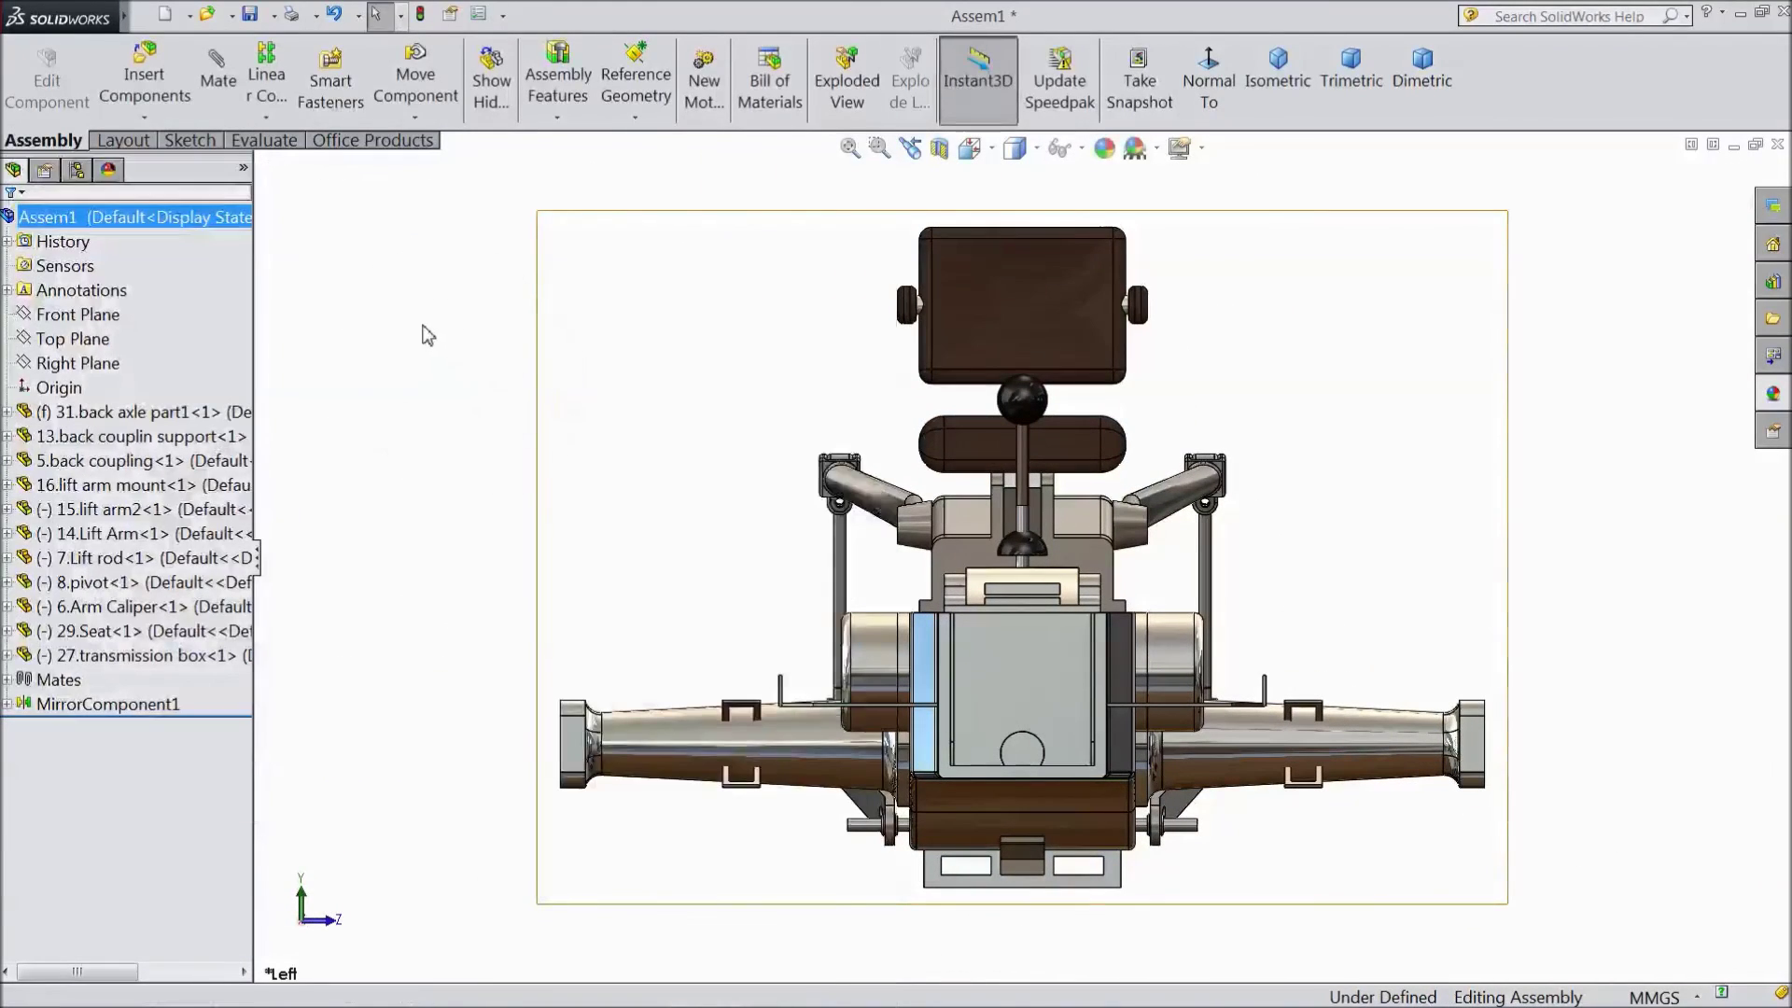
pyautogui.rightClick(421, 330)
pyautogui.click(397, 314)
# Swing the mirrored lift arm2 to test the motion of the lift linkage on both sides of the axle
pyautogui.moveTo(454, 379); pyautogui.dragTo(613, 525, button='middle')
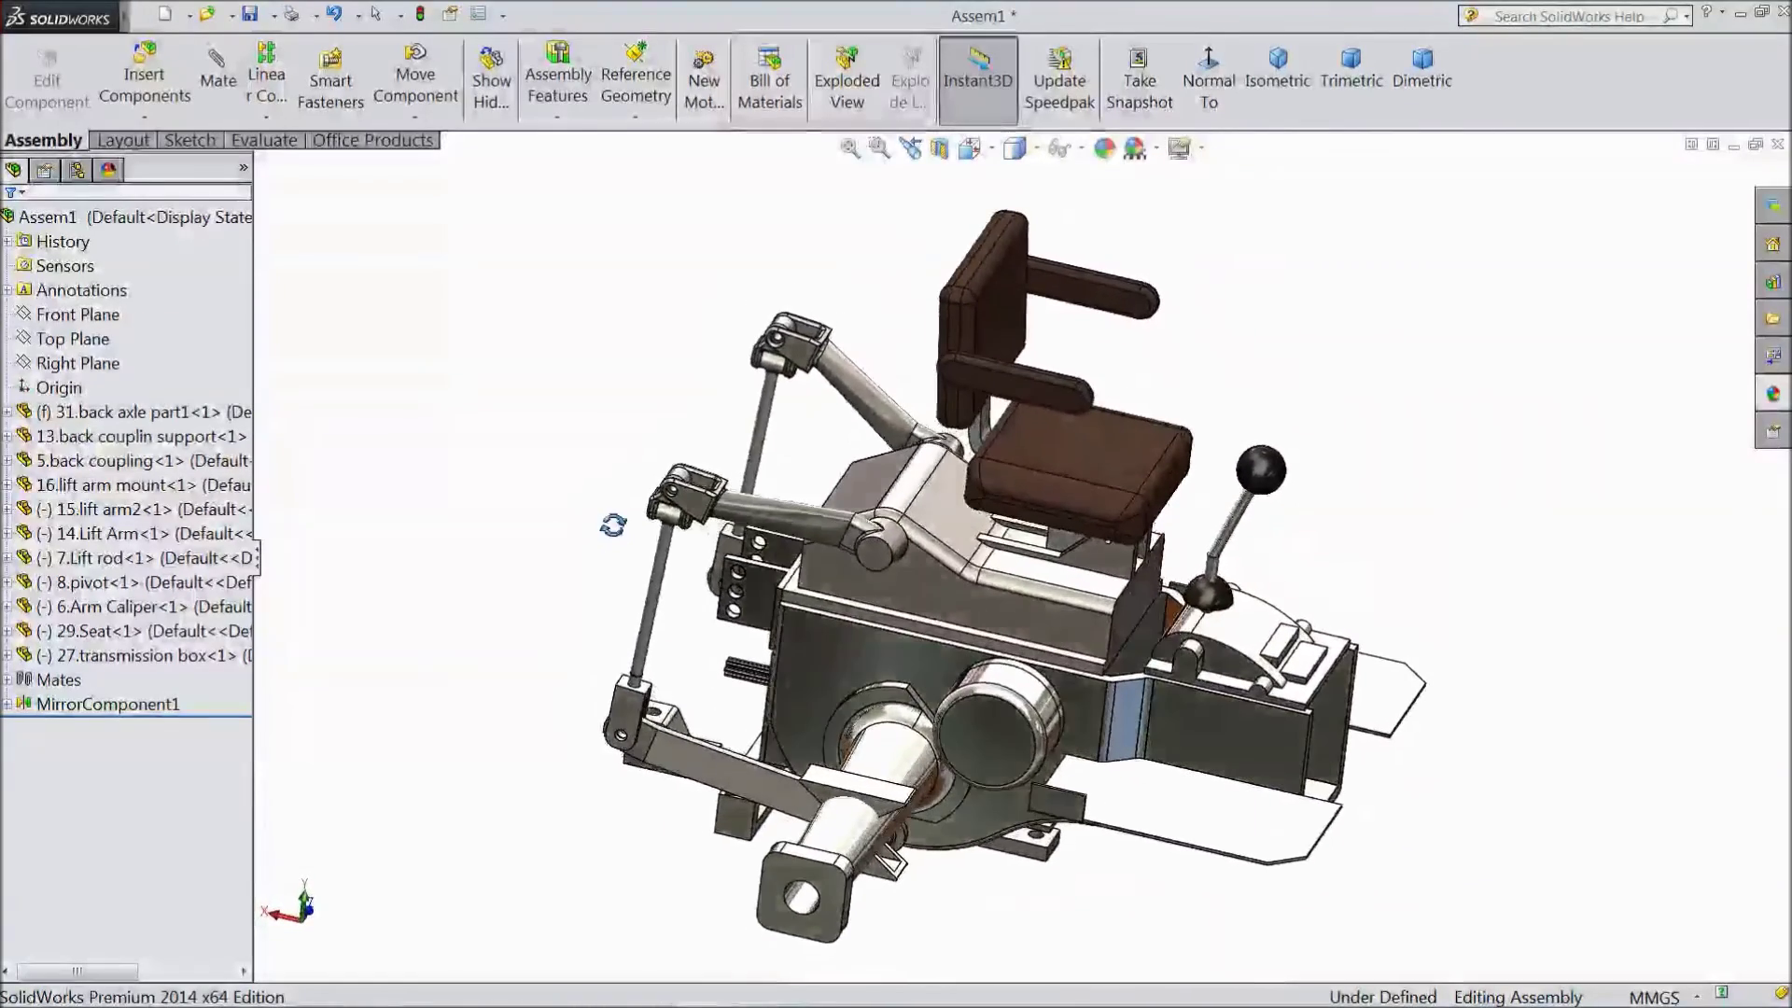
pyautogui.moveTo(692, 516); pyautogui.dragTo(710, 487)
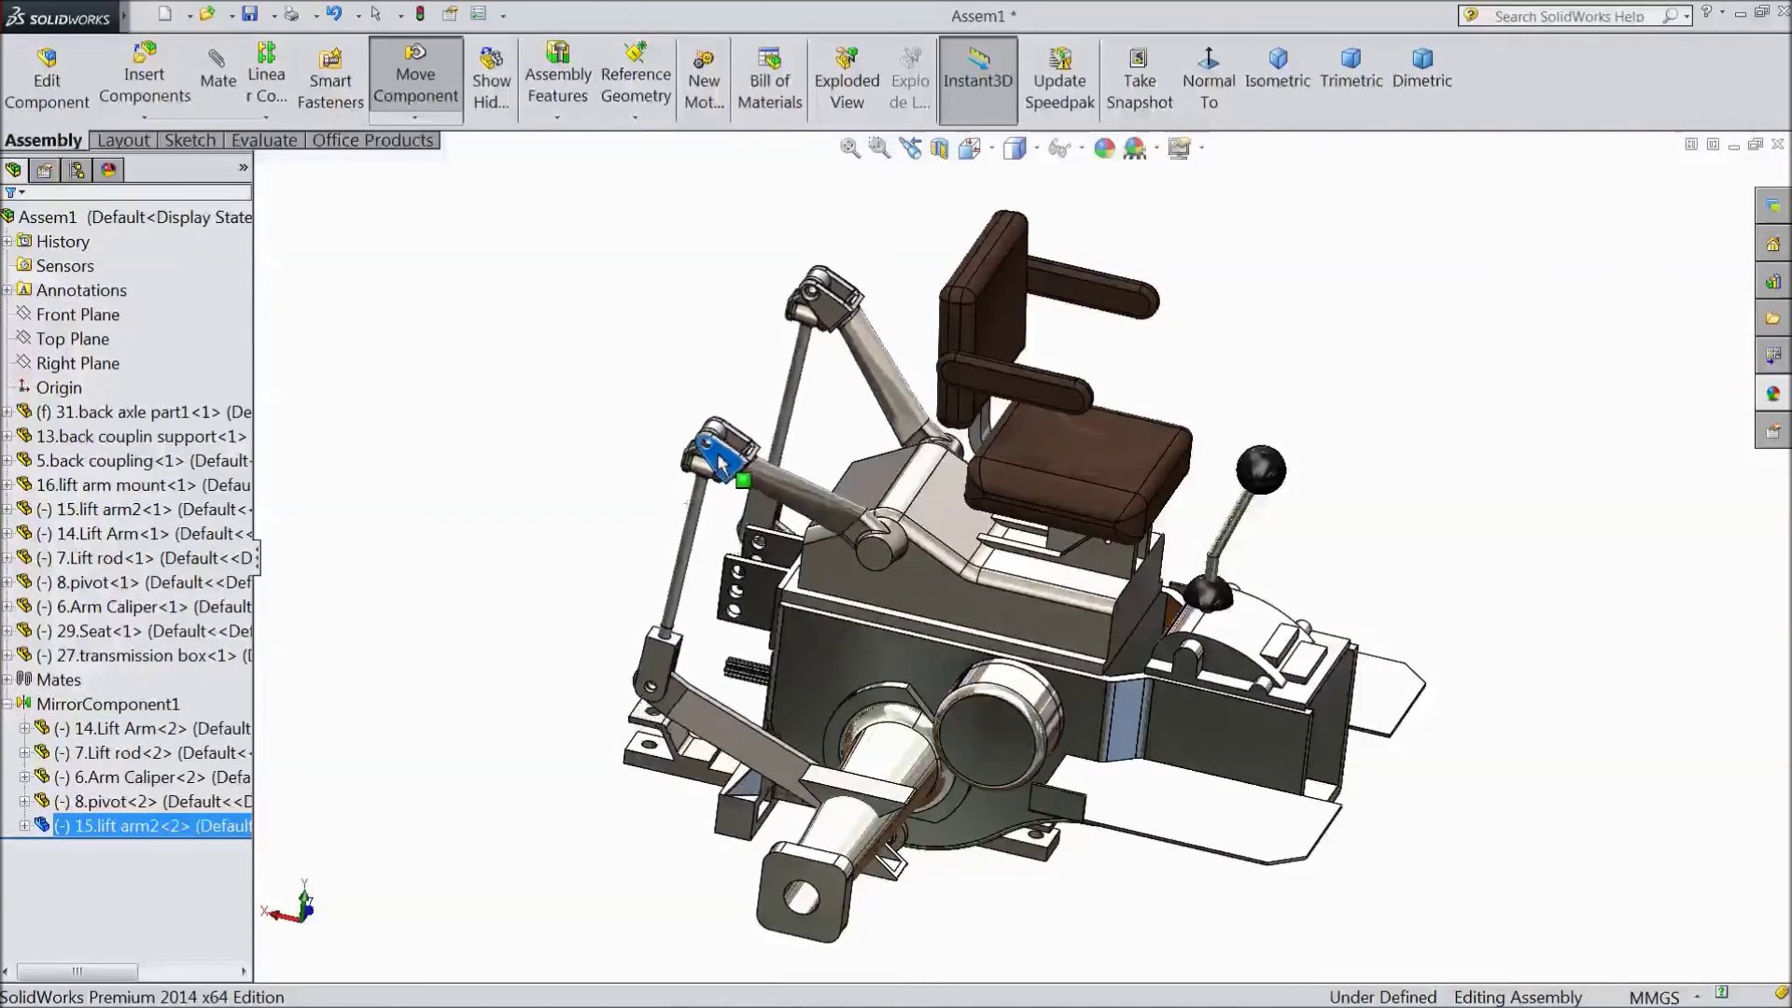
pyautogui.moveTo(645, 470); pyautogui.dragTo(700, 501, button='middle')
pyautogui.moveTo(548, 470); pyautogui.dragTo(592, 564, button='middle')
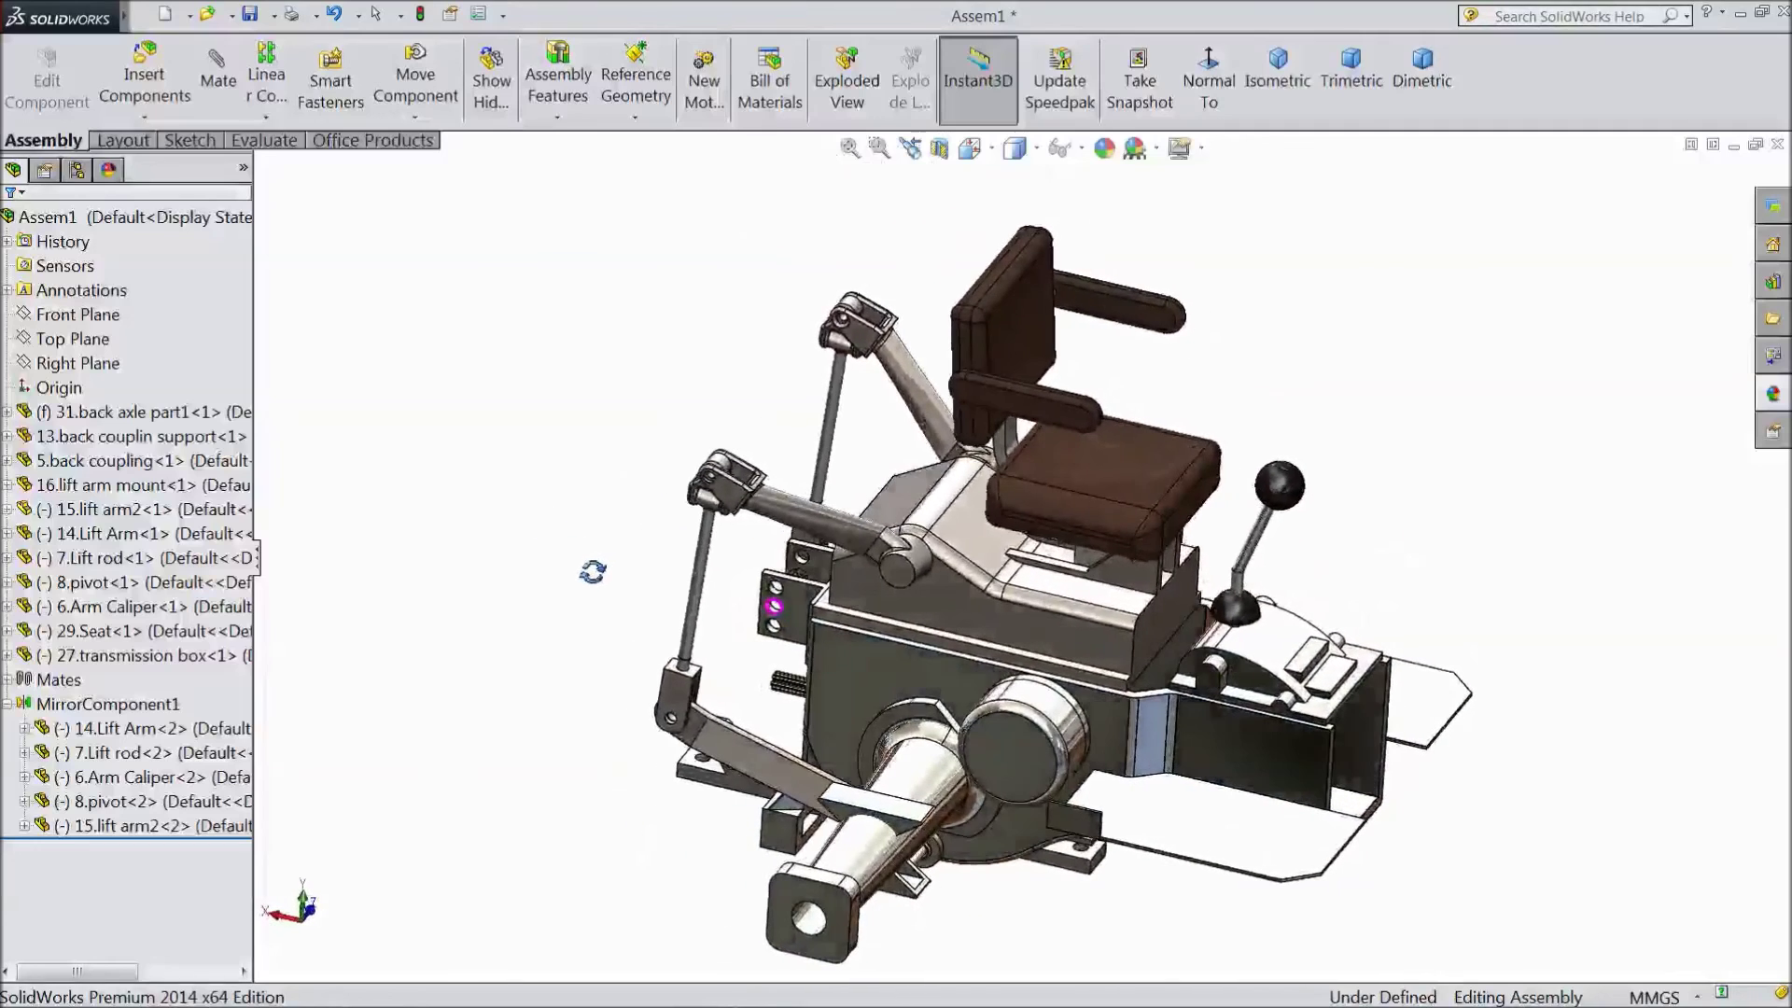